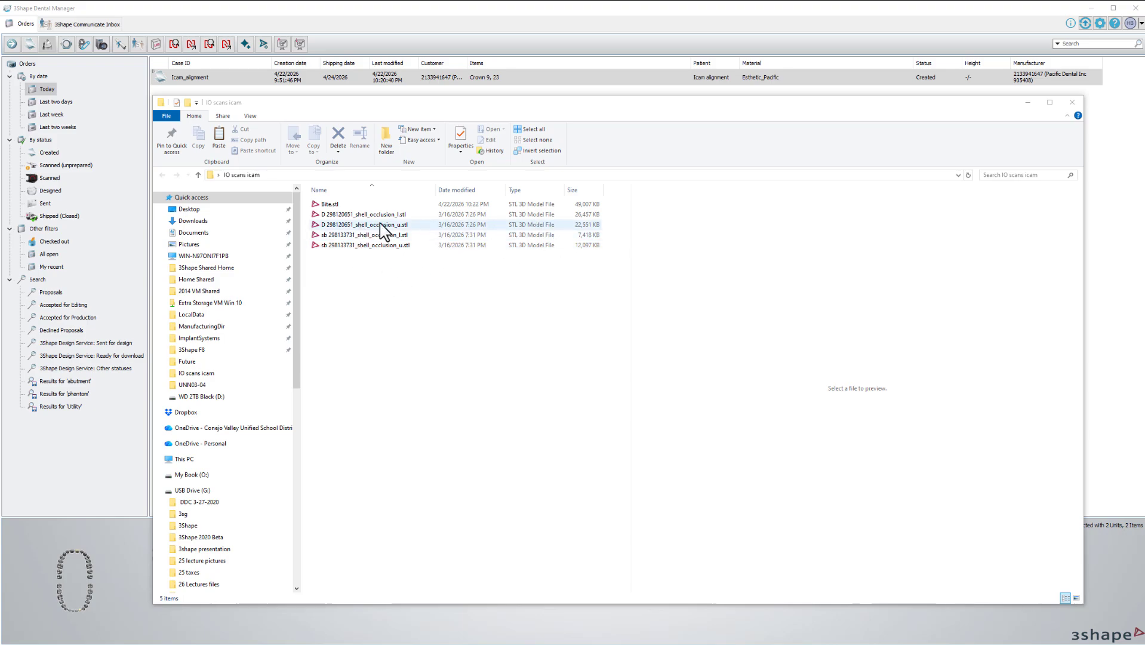
{"action": "left_click_drag", "start_coordinate": [519, 223], "coordinate": [498, 212]}
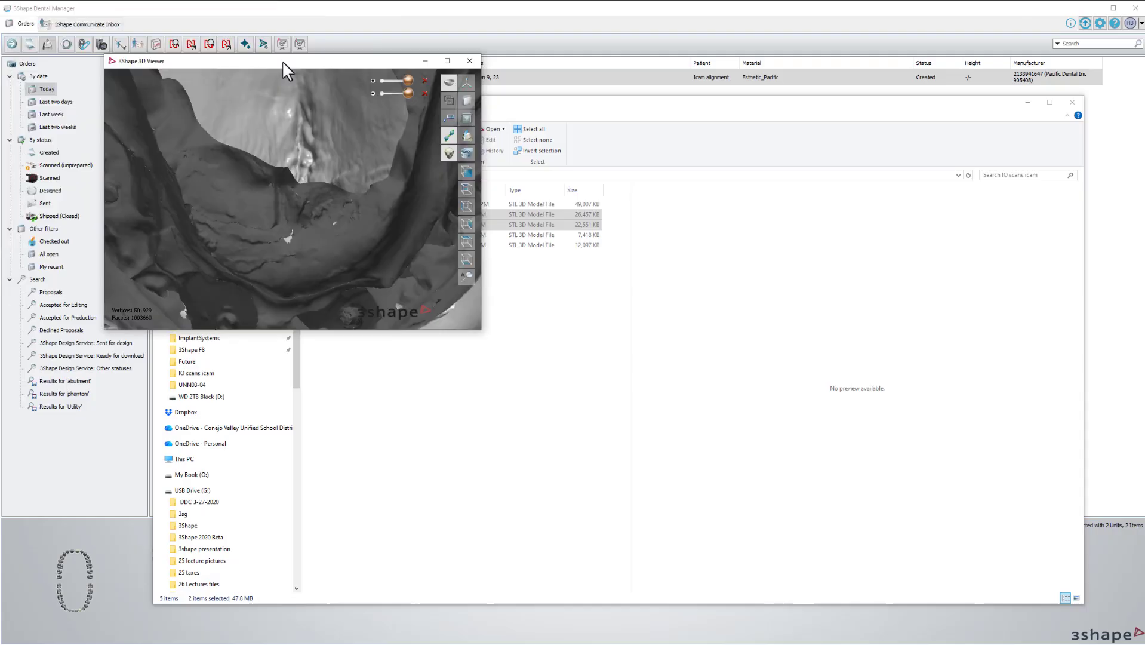
{"action": "left_click_drag", "start_coordinate": [282, 60], "coordinate": [190, 10]}
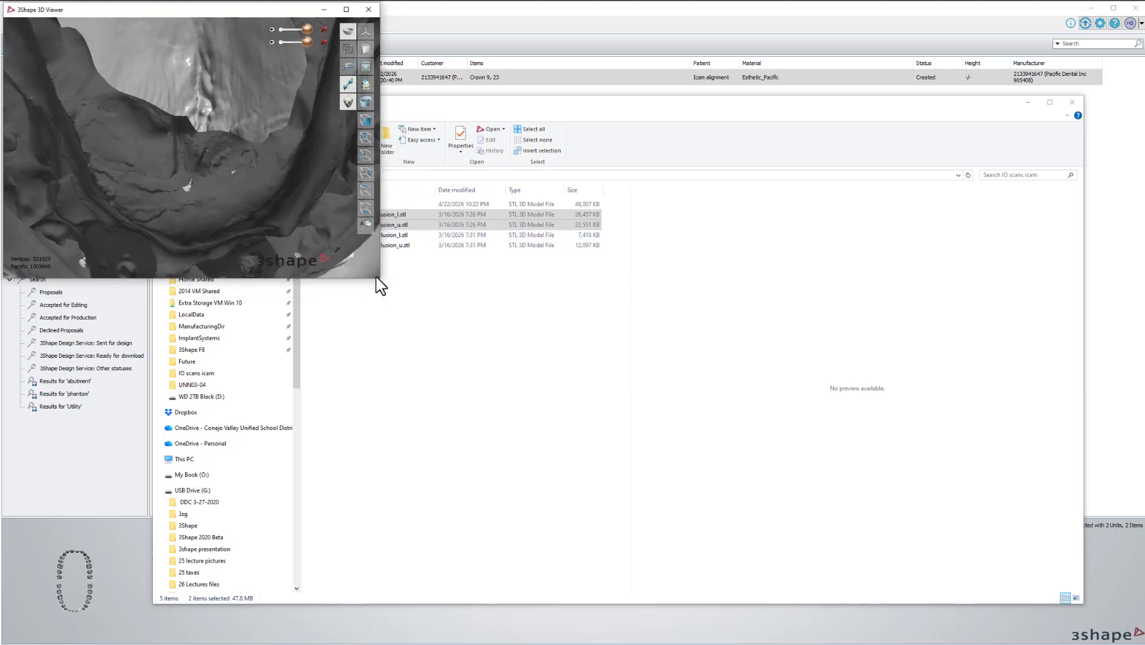
Enlarge the viewer and orbit both scans through front, tilted and underside views.
{"action": "left_click_drag", "start_coordinate": [377, 277], "coordinate": [1109, 640]}
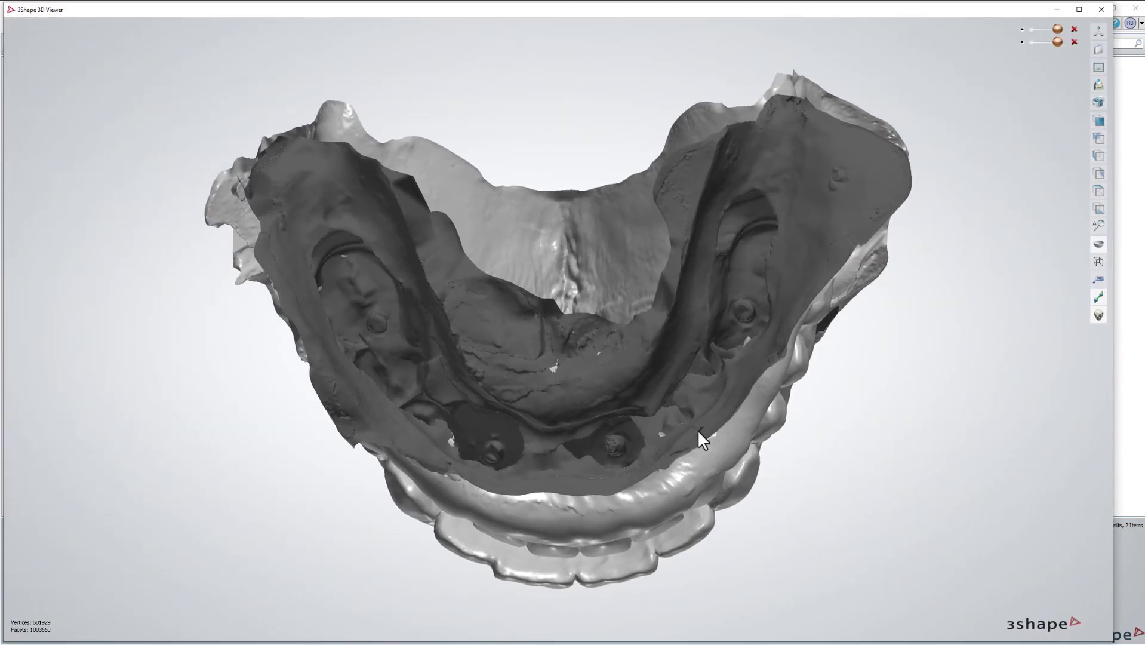
{"action": "right_click_drag", "start_coordinate": [699, 428], "coordinate": [812, 365]}
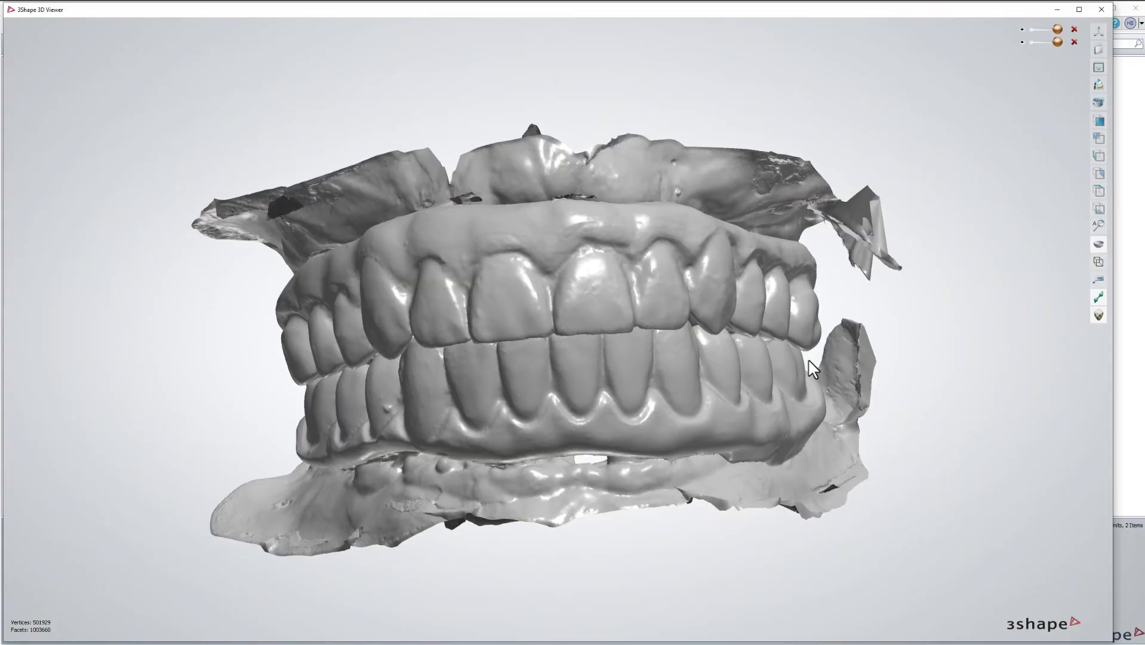
{"action": "right_click_drag", "start_coordinate": [659, 272], "coordinate": [465, 253]}
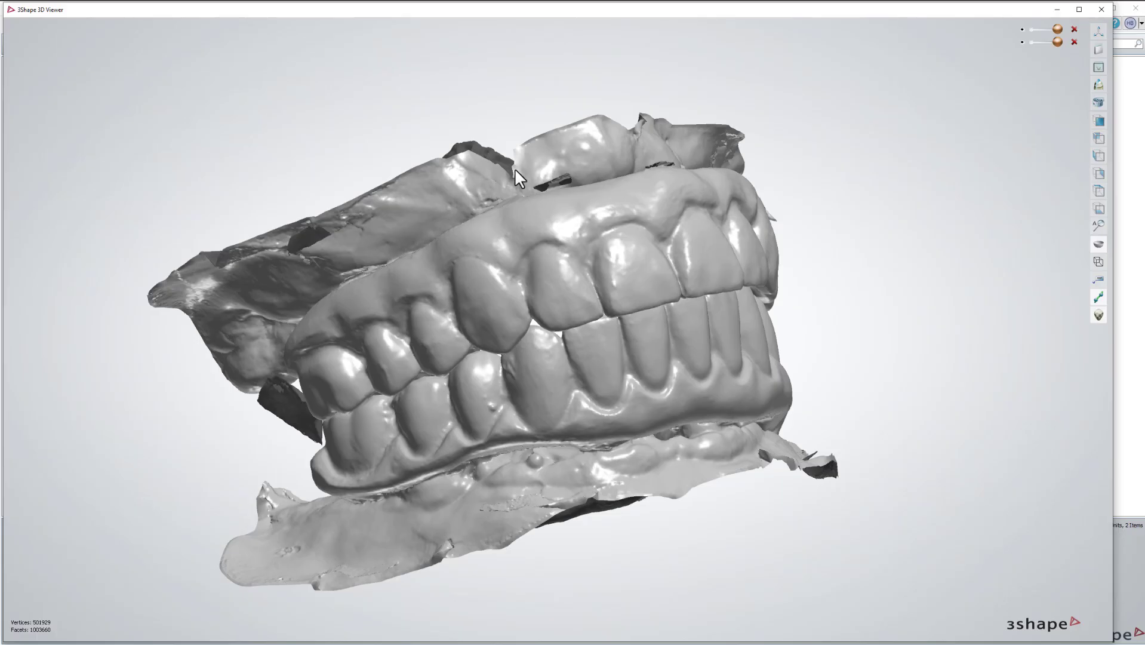
{"action": "right_click_drag", "start_coordinate": [554, 177], "coordinate": [894, 98]}
Hide the dark scan and inspect the light upper arch from side, occlusal and frontal views.
{"action": "left_click", "coordinate": [1022, 42]}
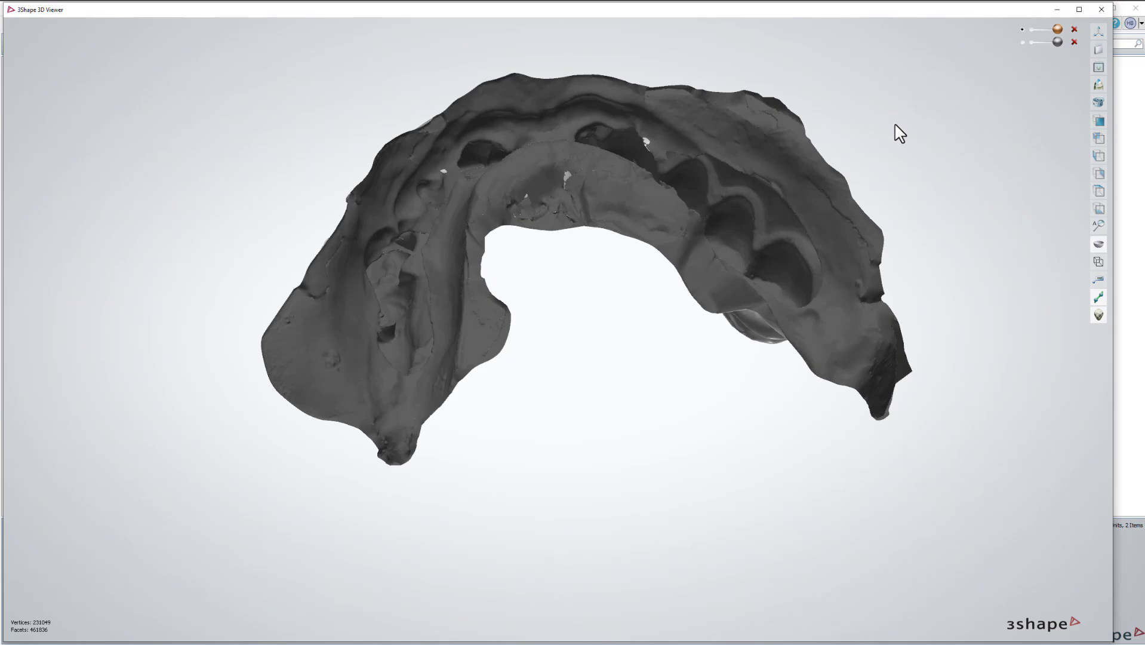
{"action": "left_click", "coordinate": [1022, 42]}
{"action": "left_click", "coordinate": [1022, 29]}
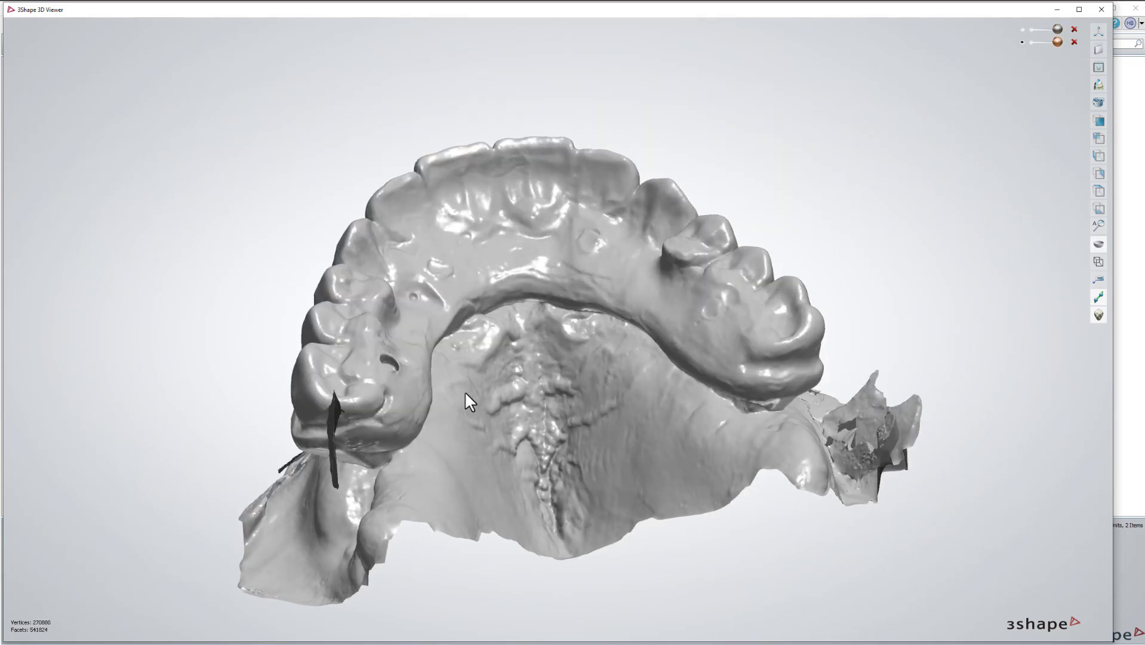
{"action": "right_click_drag", "start_coordinate": [583, 436], "coordinate": [498, 475]}
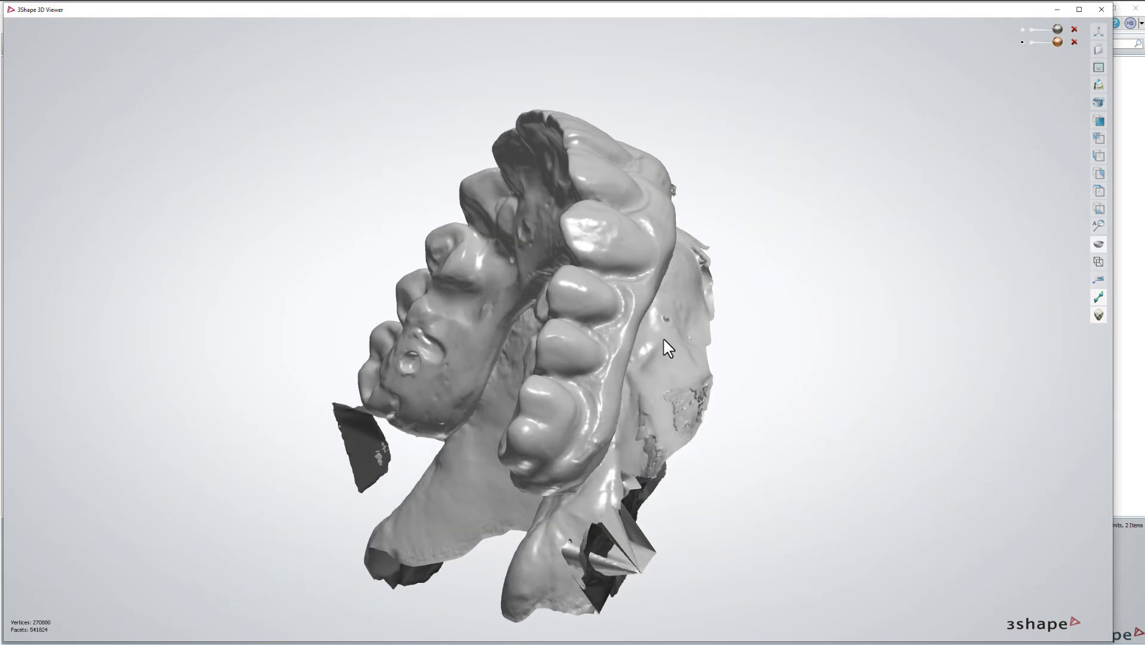
{"action": "right_click_drag", "start_coordinate": [664, 339], "coordinate": [671, 368]}
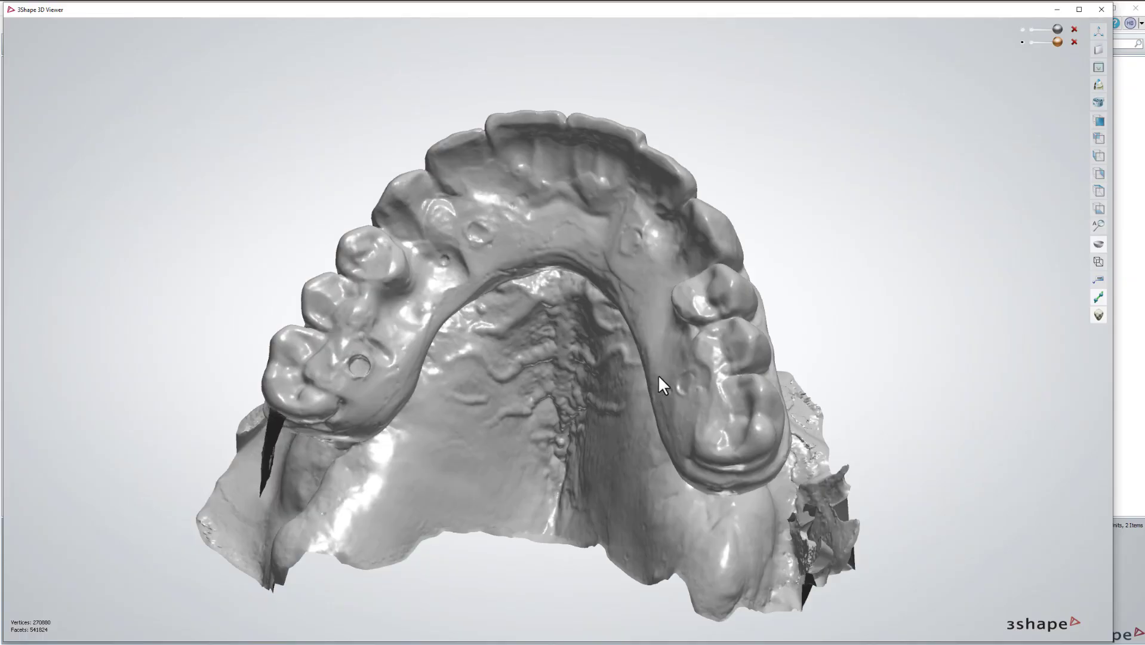
{"action": "right_click_drag", "start_coordinate": [549, 375], "coordinate": [810, 250]}
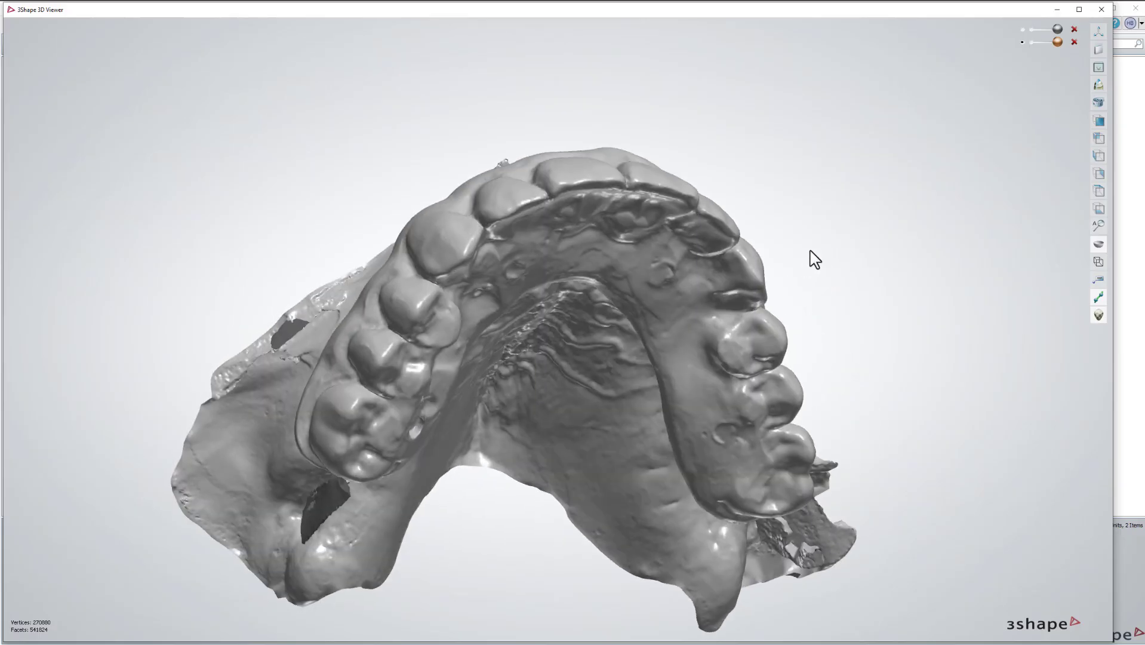
Show the other upper scan instead and examine its implant holes from oblique and occlusal angles.
{"action": "left_click", "coordinate": [1024, 43]}
{"action": "right_click_drag", "start_coordinate": [957, 100], "coordinate": [708, 295]}
{"action": "right_click_drag", "start_coordinate": [613, 410], "coordinate": [638, 499]}
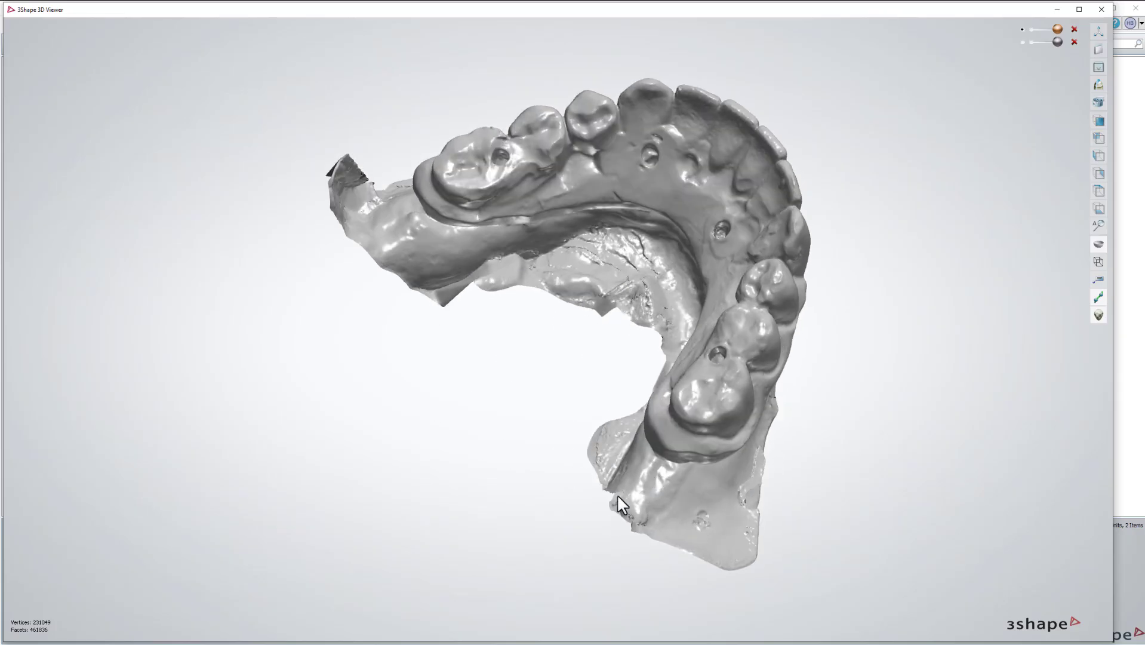
{"action": "right_click_drag", "start_coordinate": [669, 306], "coordinate": [714, 303]}
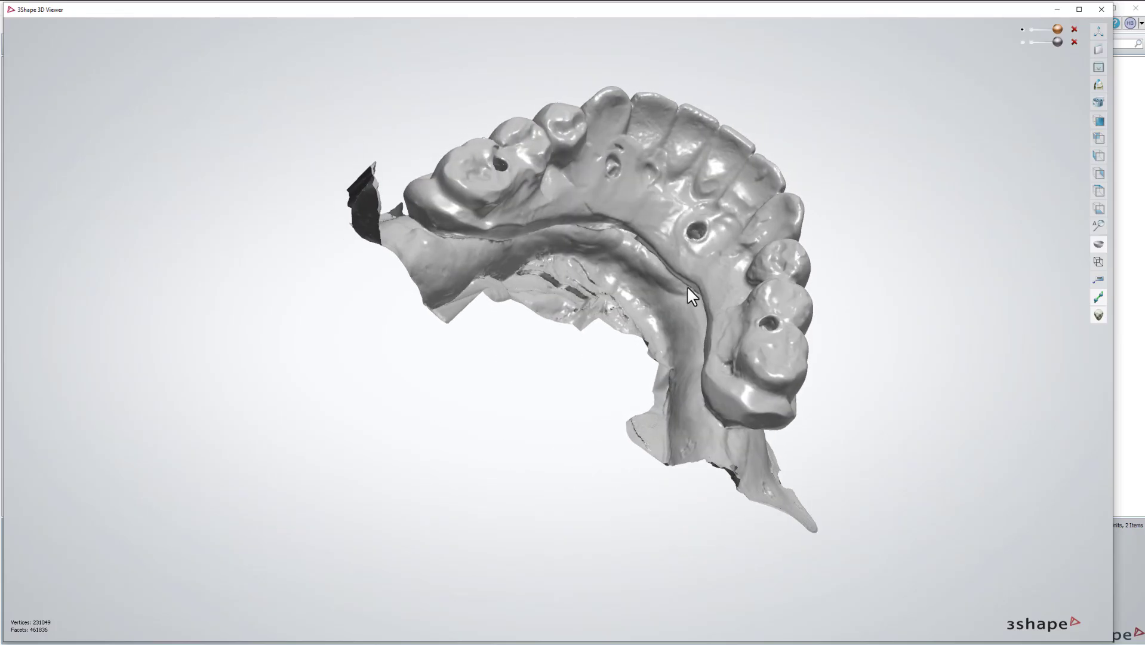
{"action": "right_click_drag", "start_coordinate": [388, 266], "coordinate": [559, 292]}
Show the dark gingiva scan again and orbit the bite to check how both scans overlap.
{"action": "left_click", "coordinate": [1057, 42]}
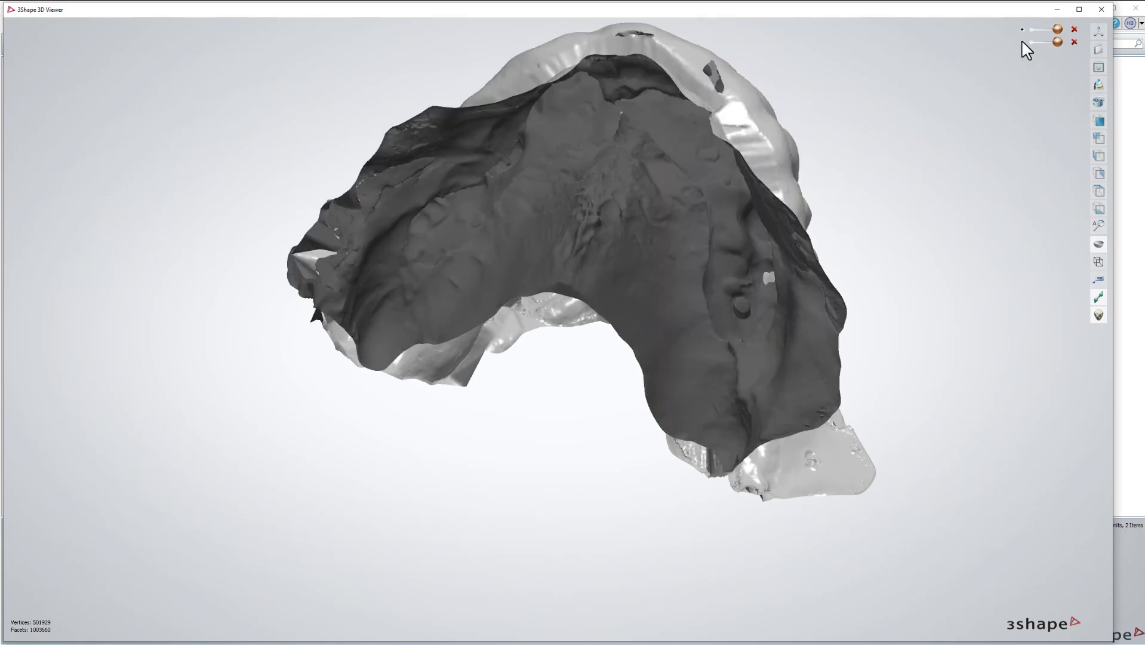
{"action": "scroll", "coordinate": [778, 183], "scroll_direction": "down", "scroll_amount": 3}
{"action": "right_click_drag", "start_coordinate": [772, 211], "coordinate": [763, 236]}
{"action": "scroll", "coordinate": [690, 312], "scroll_direction": "up", "scroll_amount": 8}
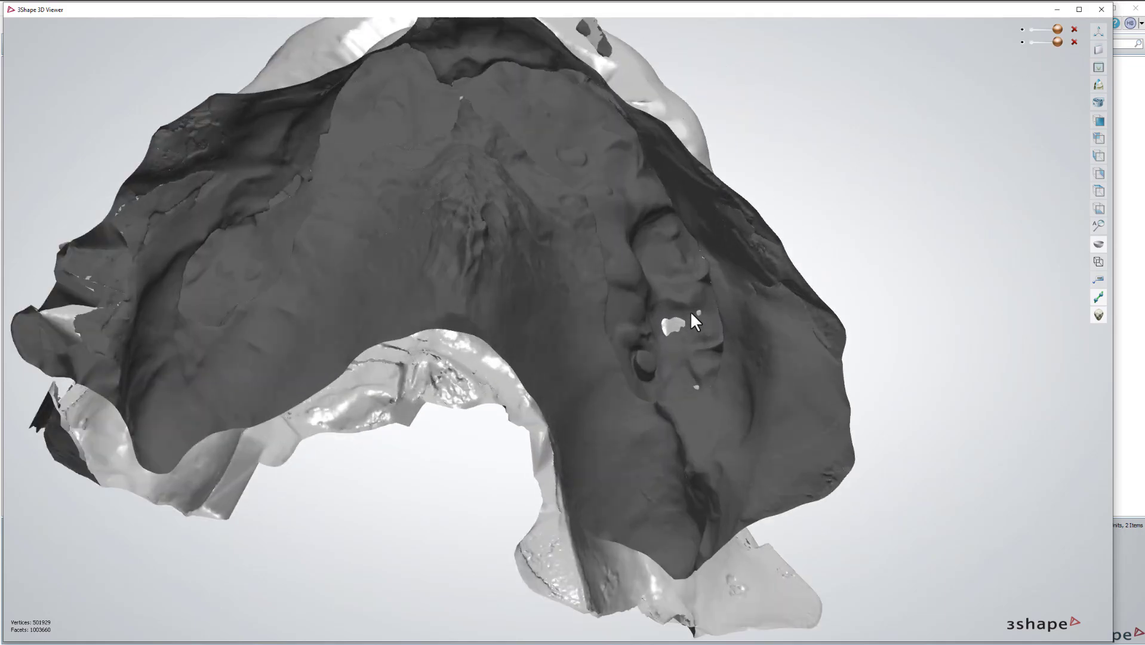
{"action": "right_click_drag", "start_coordinate": [701, 323], "coordinate": [509, 247]}
{"action": "scroll", "coordinate": [723, 329], "scroll_direction": "down", "scroll_amount": 7}
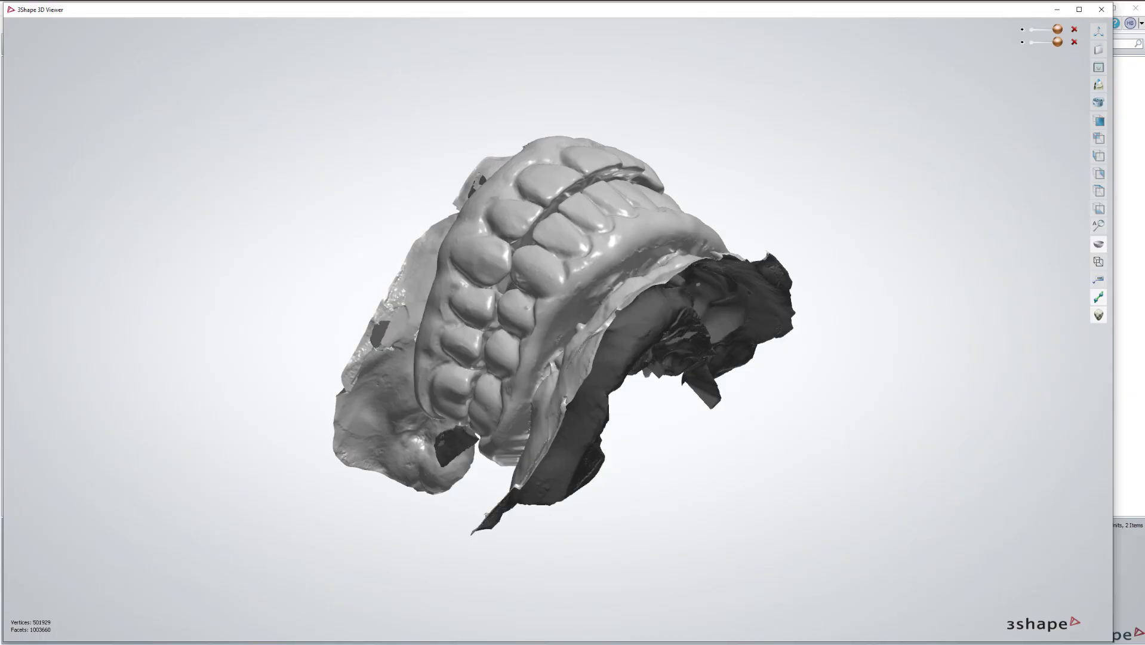
{"action": "right_click_drag", "start_coordinate": [455, 370], "coordinate": [412, 385]}
{"action": "right_click_drag", "start_coordinate": [519, 394], "coordinate": [551, 351]}
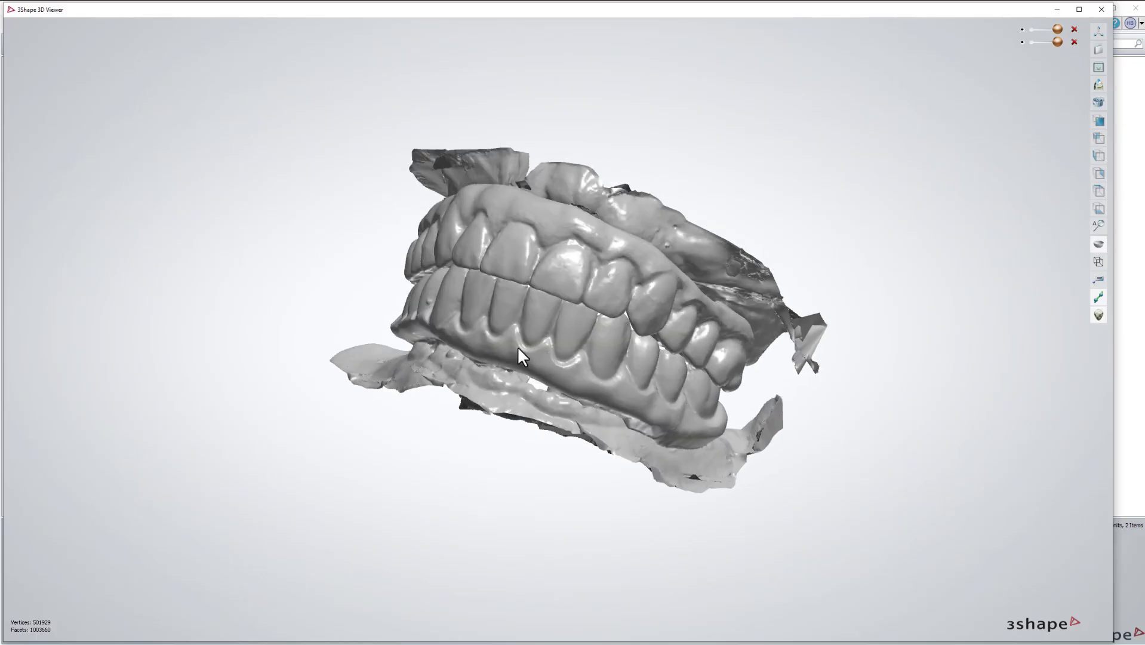
{"action": "mouse_move", "coordinate": [518, 347]}
{"action": "right_mouse_down"}
{"action": "mouse_move", "coordinate": [515, 361]}
{"action": "mouse_move", "coordinate": [501, 355]}
{"action": "right_mouse_up"}
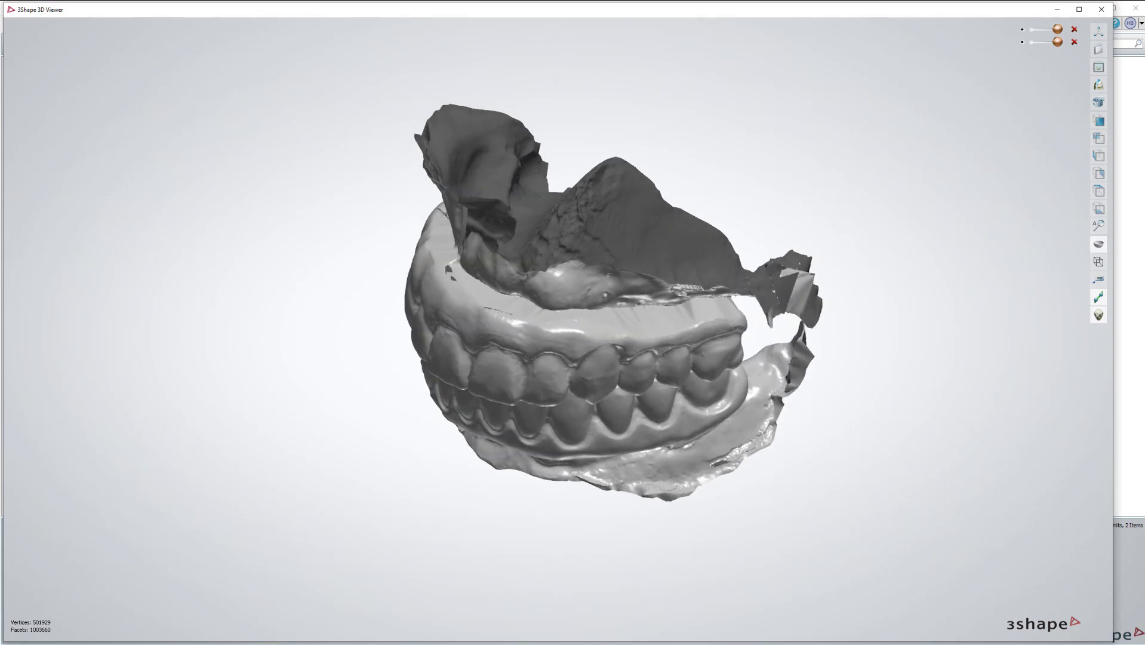
Load the two sb 298133731 scan-body STL files into the viewer.
{"action": "key", "text": "alt+Tab"}
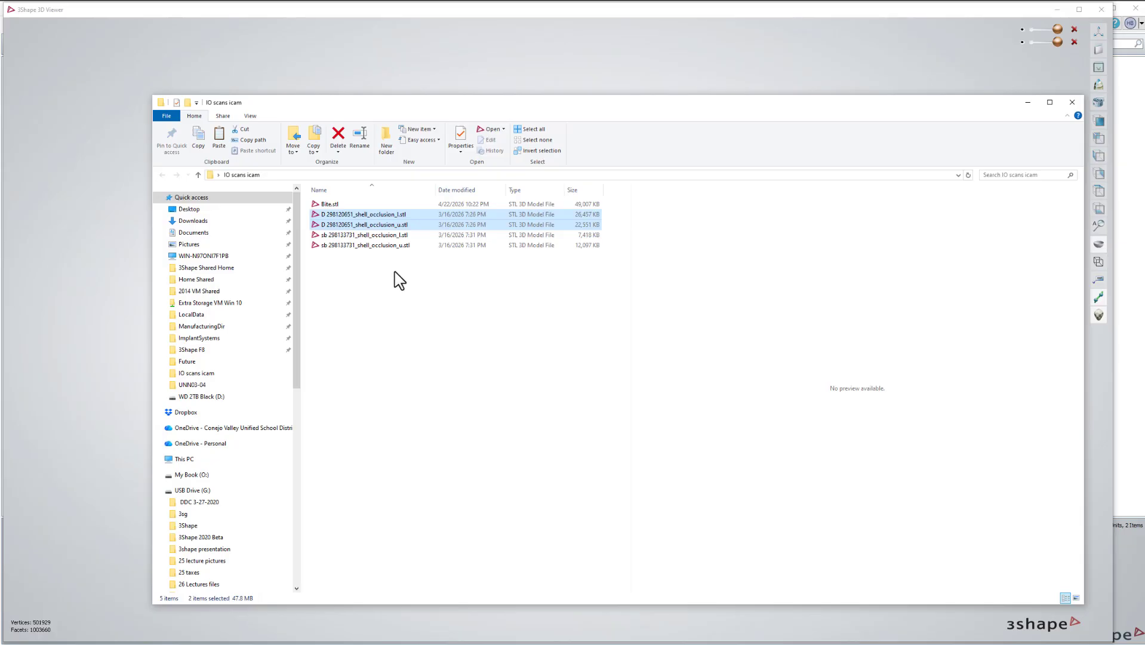
{"action": "left_click_drag", "start_coordinate": [395, 273], "coordinate": [307, 232]}
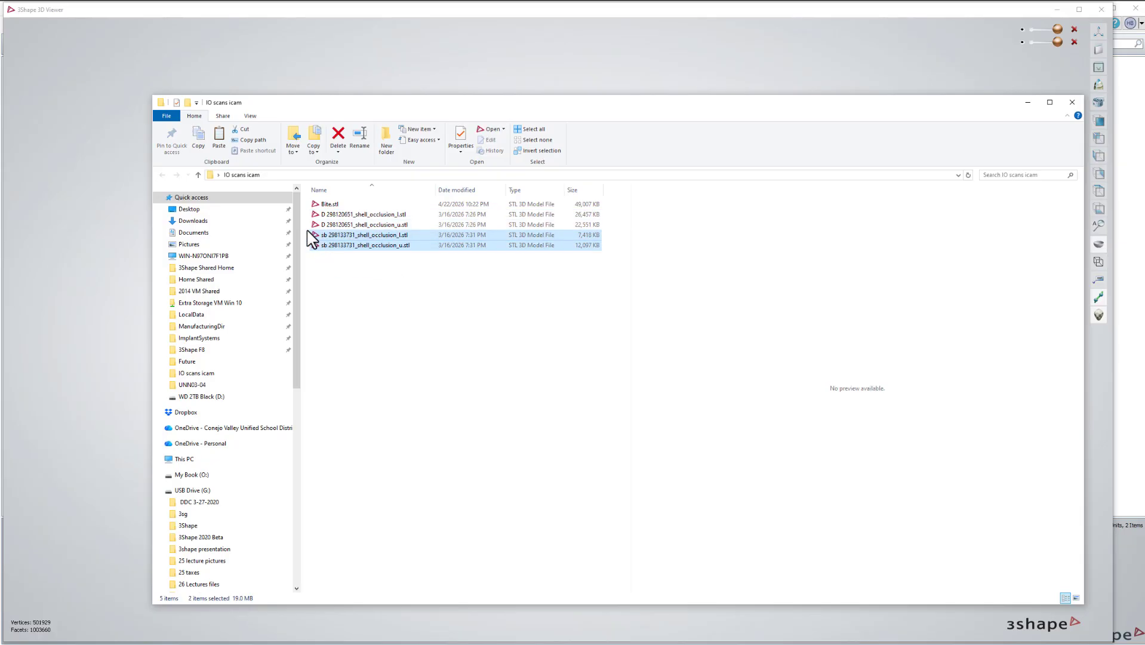
{"action": "key", "text": "Return"}
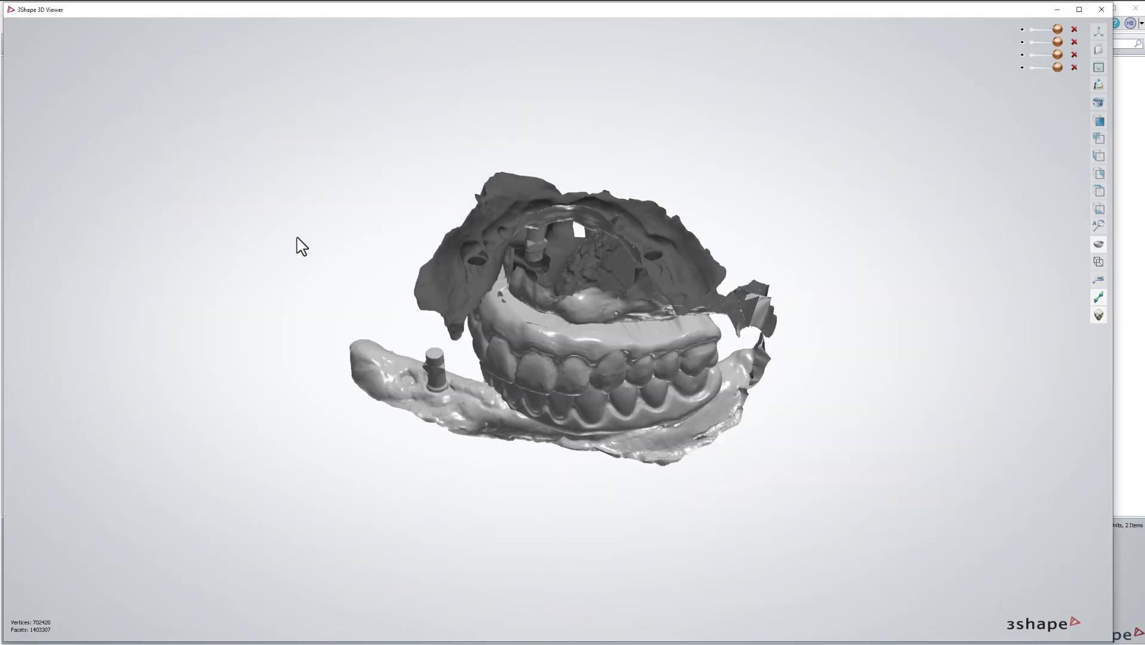
Hide both shell scans and the dark scan-body scan, then inspect the four scan bodies.
{"action": "left_click", "coordinate": [1021, 30]}
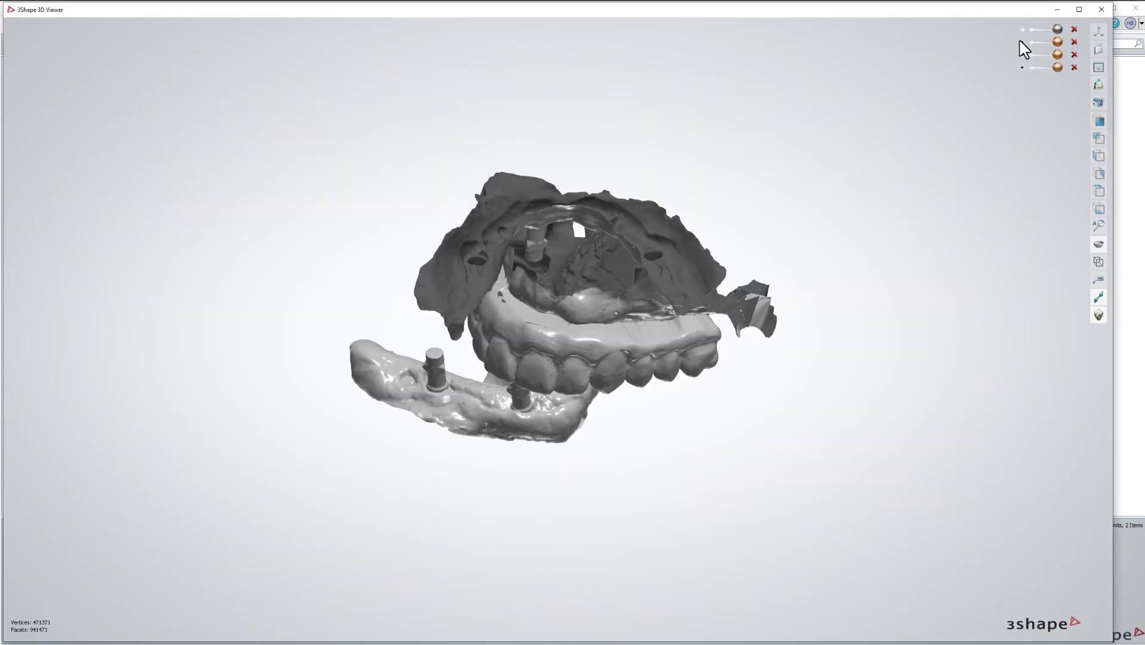
{"action": "left_click", "coordinate": [1021, 42]}
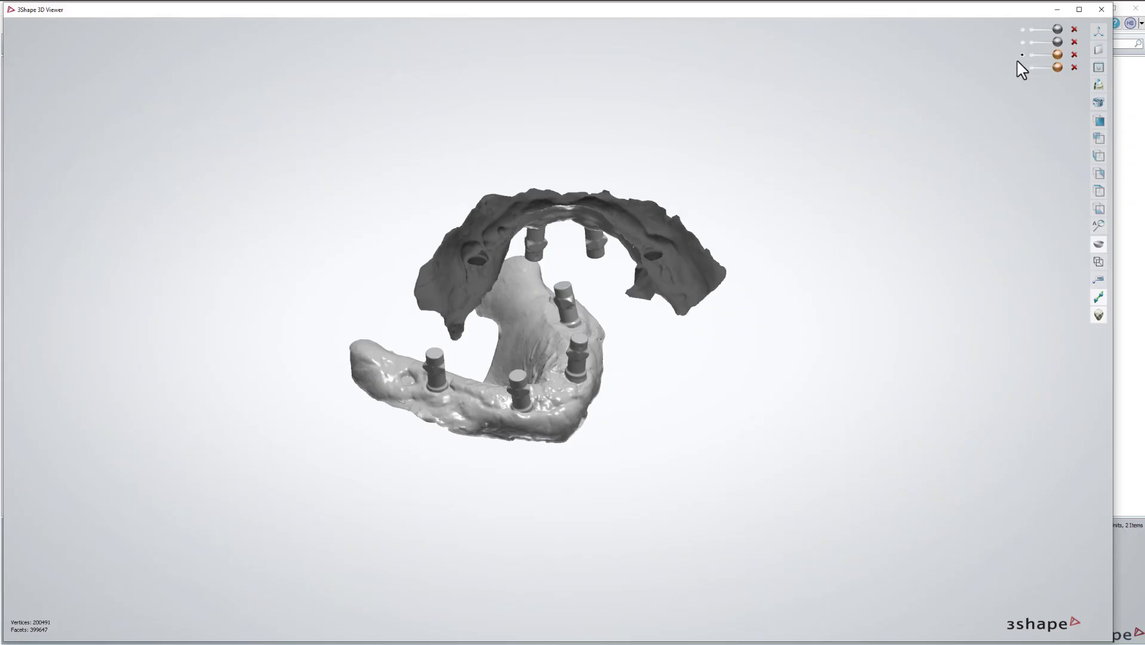
{"action": "right_click_drag", "start_coordinate": [803, 227], "coordinate": [634, 252]}
{"action": "left_click", "coordinate": [1022, 55]}
{"action": "scroll", "coordinate": [597, 268], "scroll_direction": "up", "scroll_amount": 5}
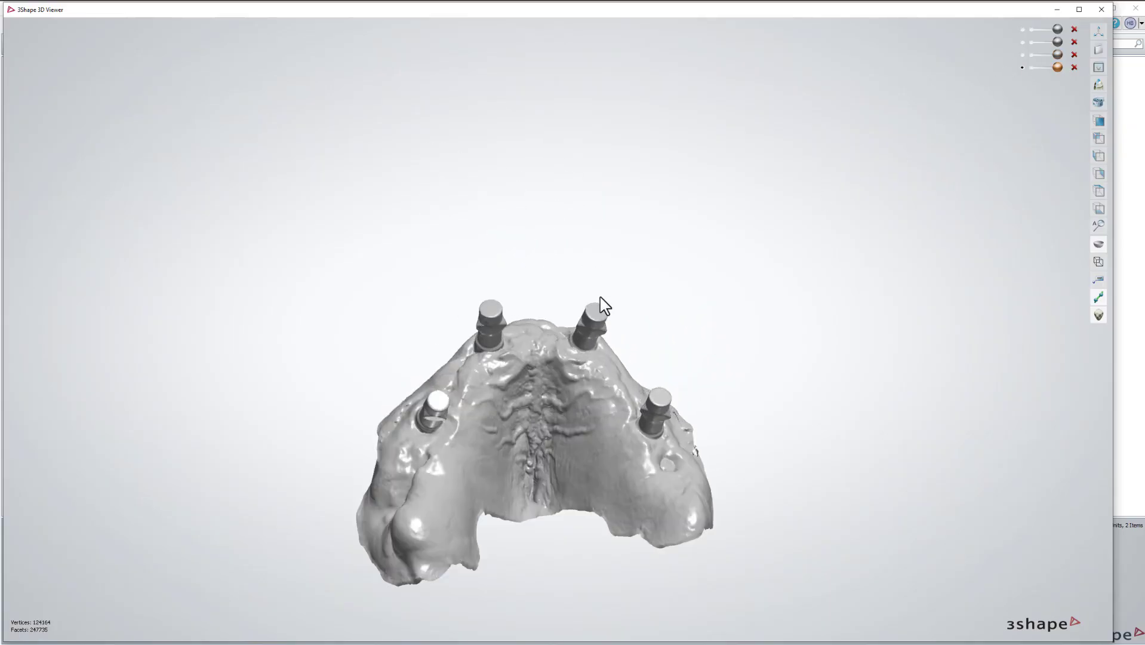
{"action": "right_click_drag", "start_coordinate": [615, 212], "coordinate": [504, 417]}
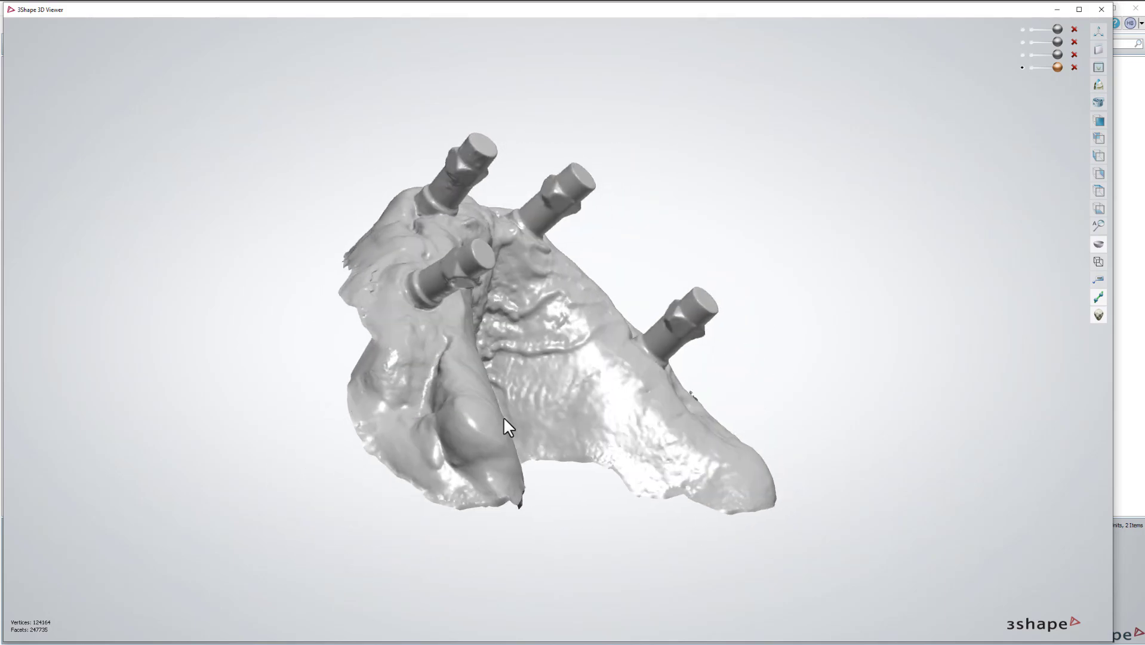
{"action": "right_click_drag", "start_coordinate": [402, 306], "coordinate": [393, 333]}
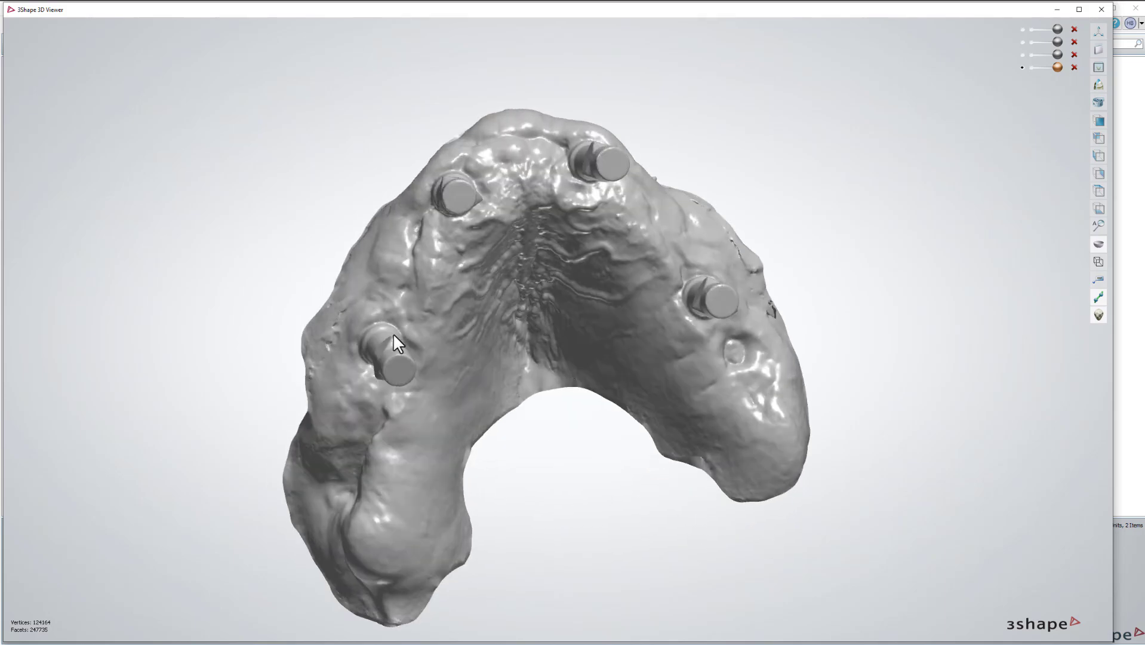
{"action": "right_click_drag", "start_coordinate": [461, 221], "coordinate": [364, 257]}
{"action": "scroll", "coordinate": [364, 258], "scroll_direction": "up", "scroll_amount": 6}
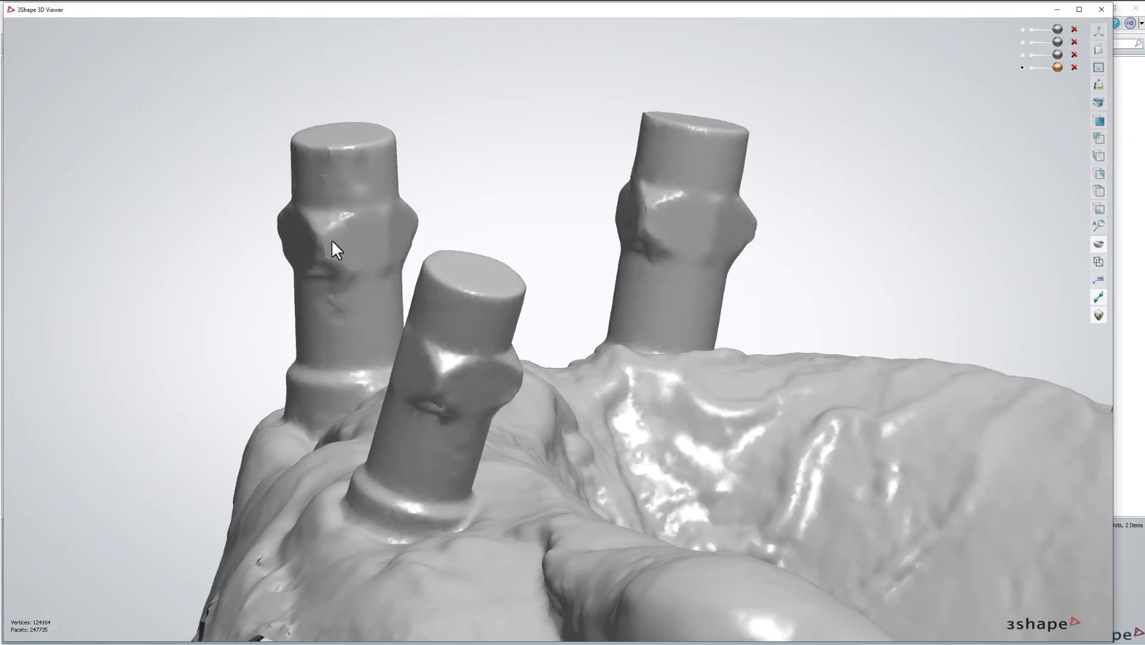
{"action": "scroll", "coordinate": [327, 291], "scroll_direction": "down", "scroll_amount": 5}
{"action": "right_click_drag", "start_coordinate": [327, 291], "coordinate": [402, 351]}
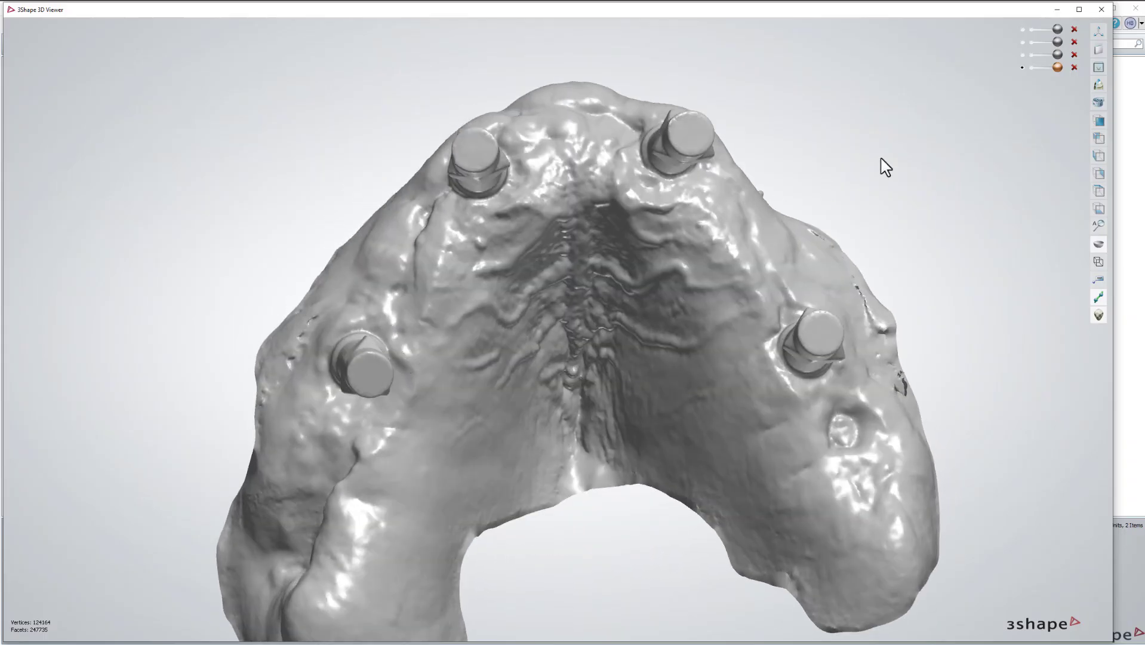
Show the third scan, hide the fourth, and orbit the arch to view its implants.
{"action": "left_click", "coordinate": [1022, 55]}
{"action": "left_click", "coordinate": [1022, 68]}
{"action": "scroll", "coordinate": [797, 179], "scroll_direction": "down", "scroll_amount": 5}
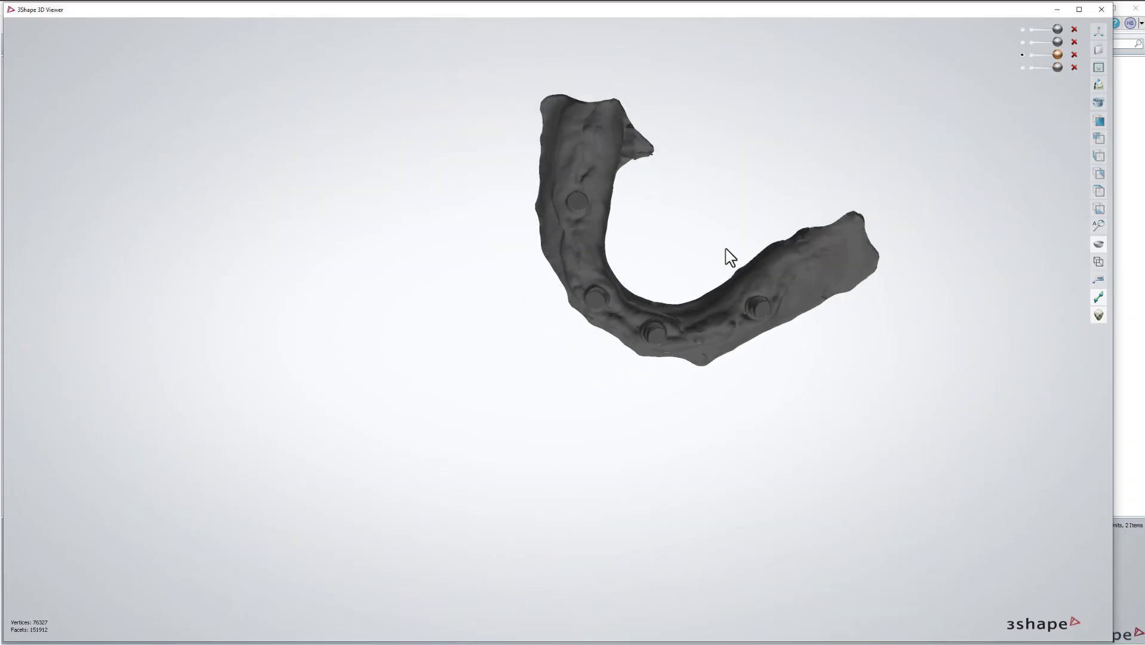
{"action": "right_click_drag", "start_coordinate": [725, 248], "coordinate": [711, 330]}
{"action": "scroll", "coordinate": [727, 166], "scroll_direction": "up", "scroll_amount": 5}
{"action": "middle_click_drag", "start_coordinate": [693, 117], "coordinate": [670, 313]}
{"action": "scroll", "coordinate": [670, 313], "scroll_direction": "down", "scroll_amount": 2}
{"action": "right_click_drag", "start_coordinate": [670, 313], "coordinate": [412, 262]}
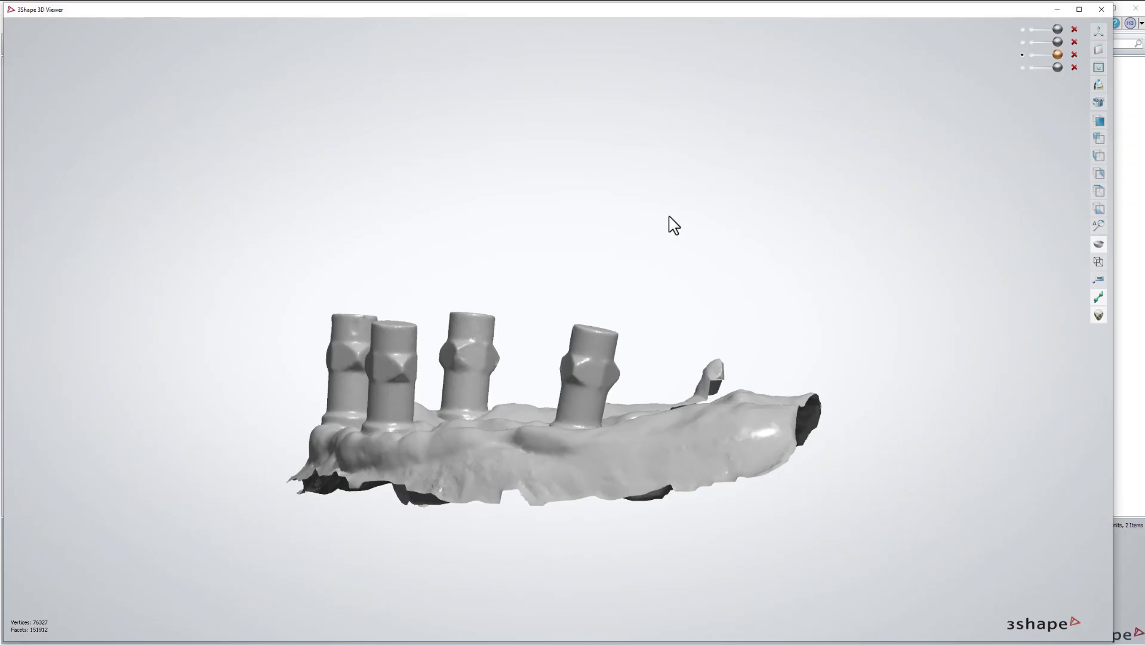
{"action": "right_click_drag", "start_coordinate": [669, 224], "coordinate": [608, 258]}
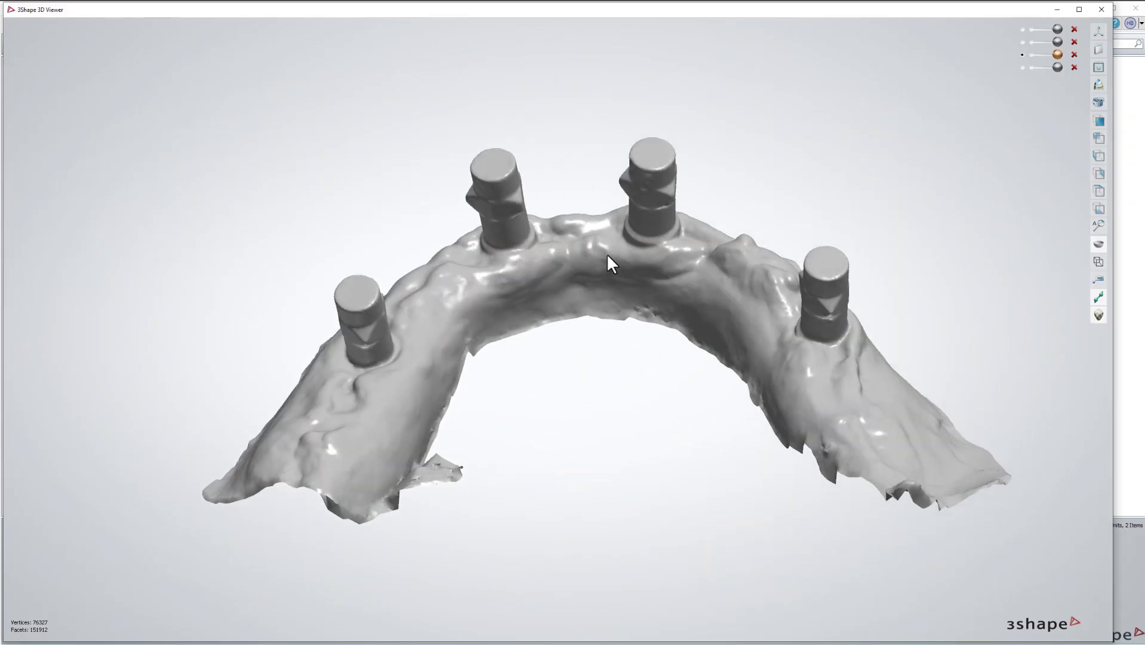
{"action": "middle_click_drag", "start_coordinate": [607, 255], "coordinate": [545, 264]}
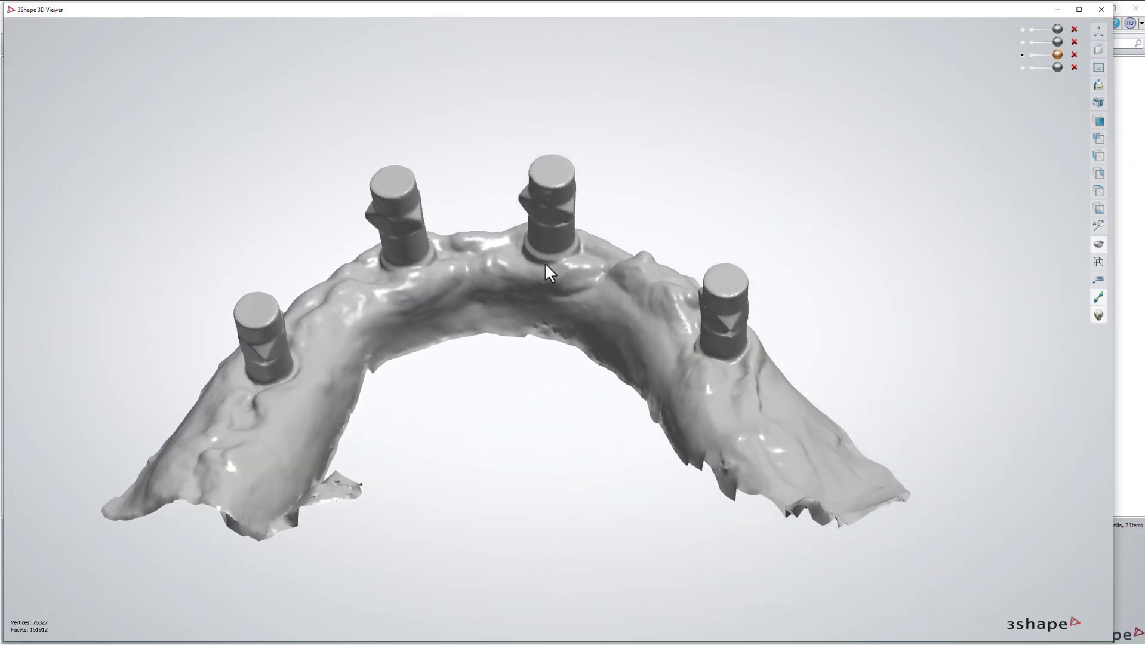
Show all hidden scans and orbit the four-scan model to face the upper arch.
{"action": "left_click", "coordinate": [1022, 68]}
{"action": "left_click", "coordinate": [1022, 42]}
{"action": "left_click", "coordinate": [1022, 29]}
{"action": "scroll", "coordinate": [902, 209], "scroll_direction": "down", "scroll_amount": 3}
{"action": "right_click_drag", "start_coordinate": [907, 216], "coordinate": [559, 352]}
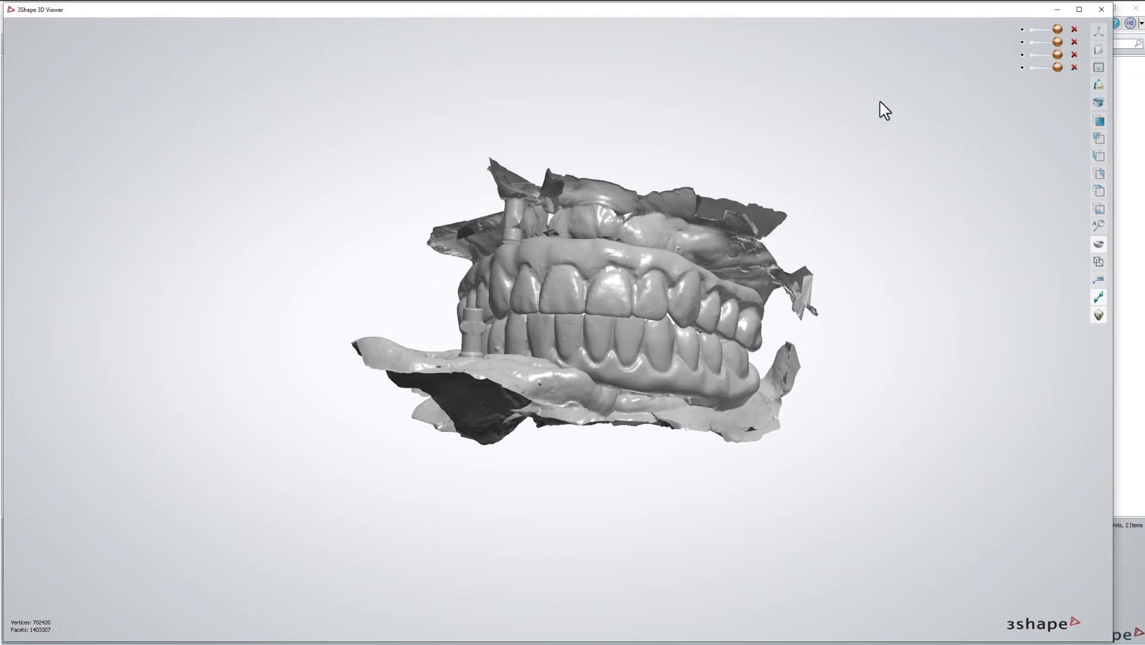
{"action": "right_click_drag", "start_coordinate": [635, 315], "coordinate": [637, 314]}
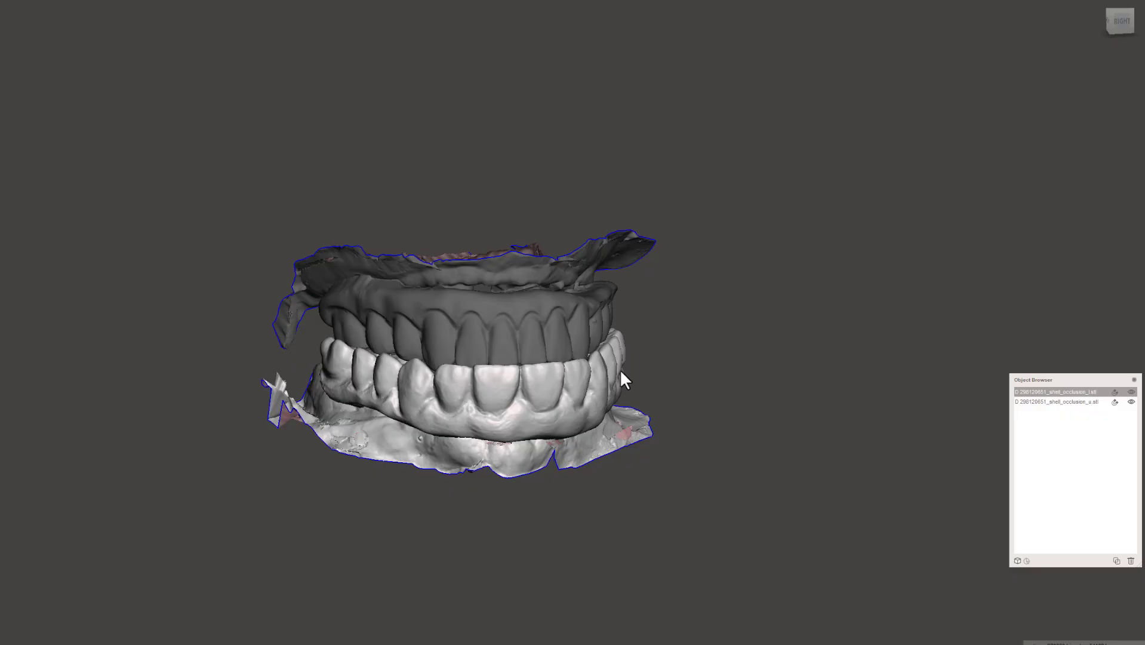
Select both scans in Meshmixer, cancel the Bite.stl export, and quit without saving.
{"action": "mouse_move", "coordinate": [576, 312]}
{"action": "right_mouse_down"}
{"action": "mouse_move", "coordinate": [721, 289]}
{"action": "mouse_move", "coordinate": [590, 307]}
{"action": "right_mouse_up"}
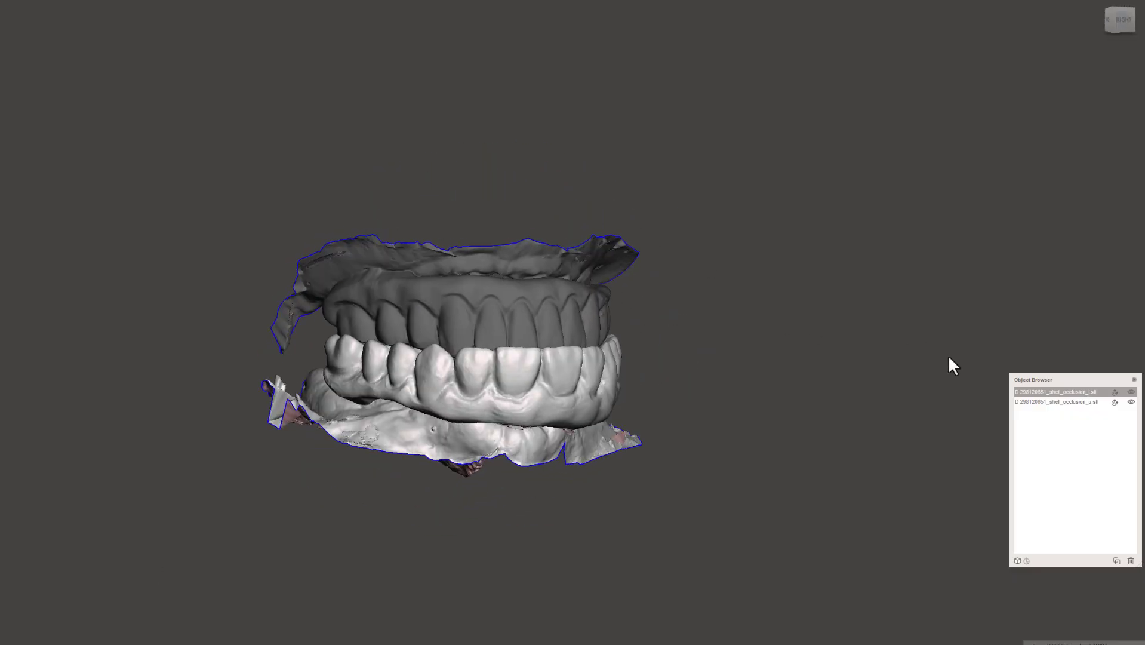
{"action": "left_click", "coordinate": [1043, 402], "text": "ctrl"}
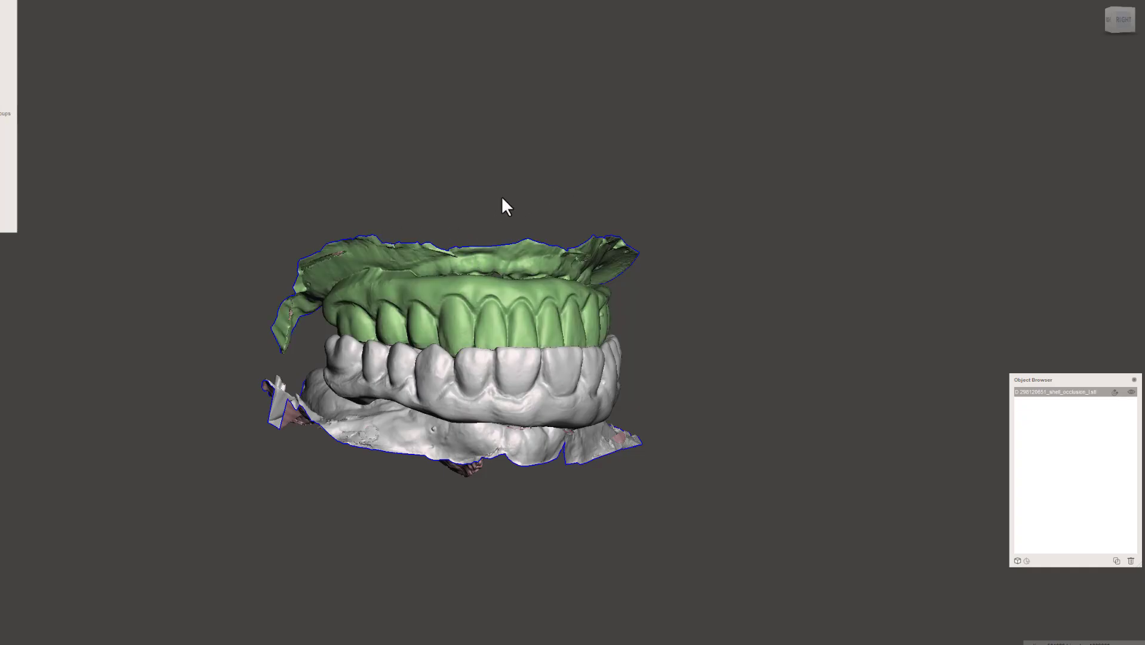
{"action": "key", "text": "ctrl+e"}
{"action": "left_click", "coordinate": [38, 53]}
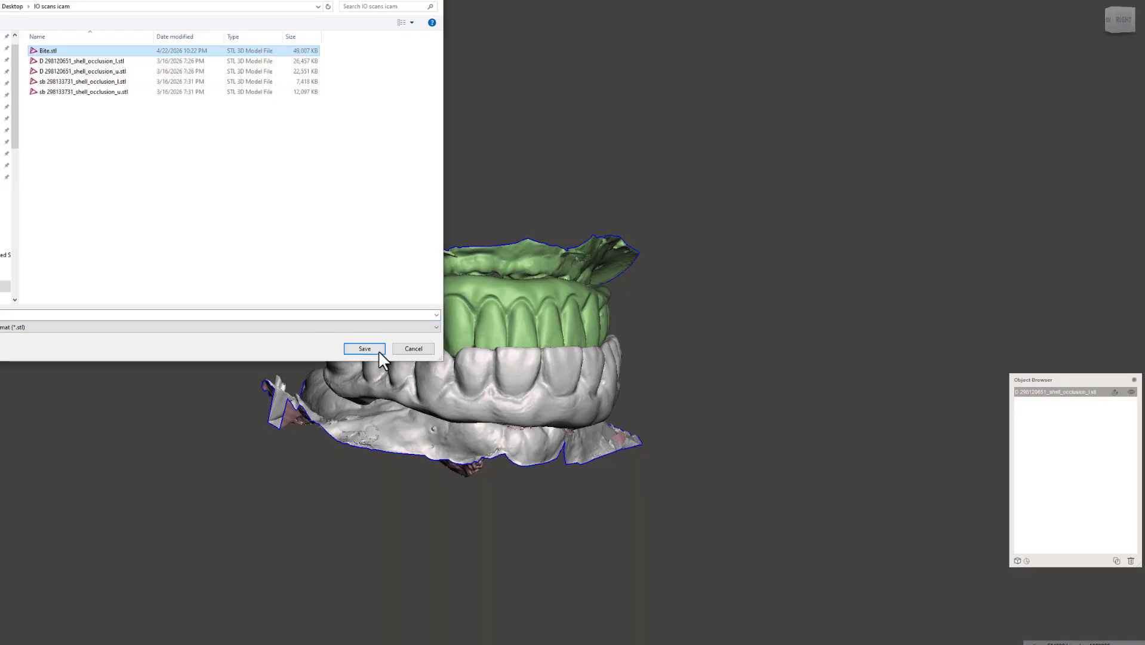
{"action": "left_click", "coordinate": [413, 348]}
{"action": "key", "text": "alt+F4"}
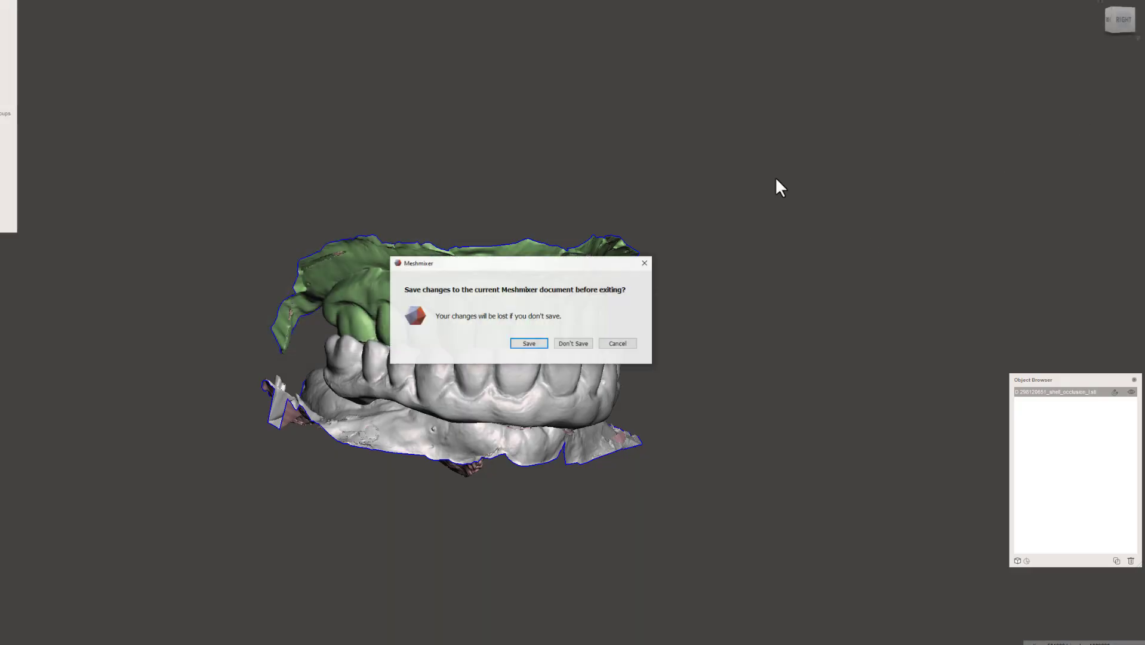
{"action": "left_click", "coordinate": [566, 344]}
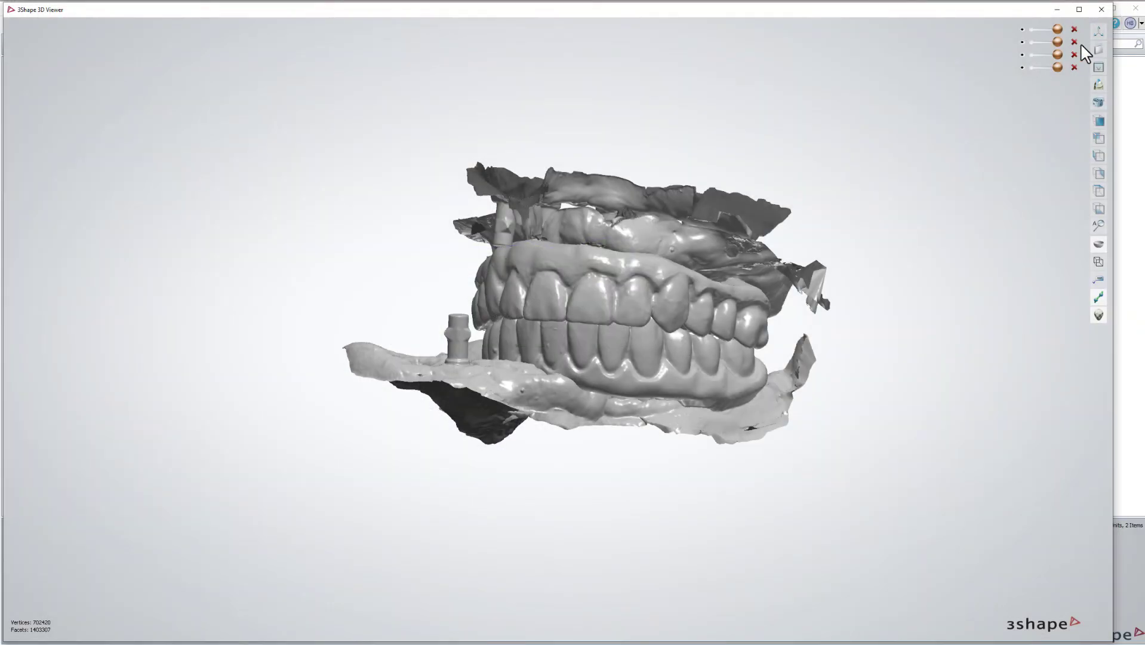
Close the 3D Viewer and scans folder, then open the context menu of today's crown 9, 23 order.
{"action": "left_click", "coordinate": [1102, 10]}
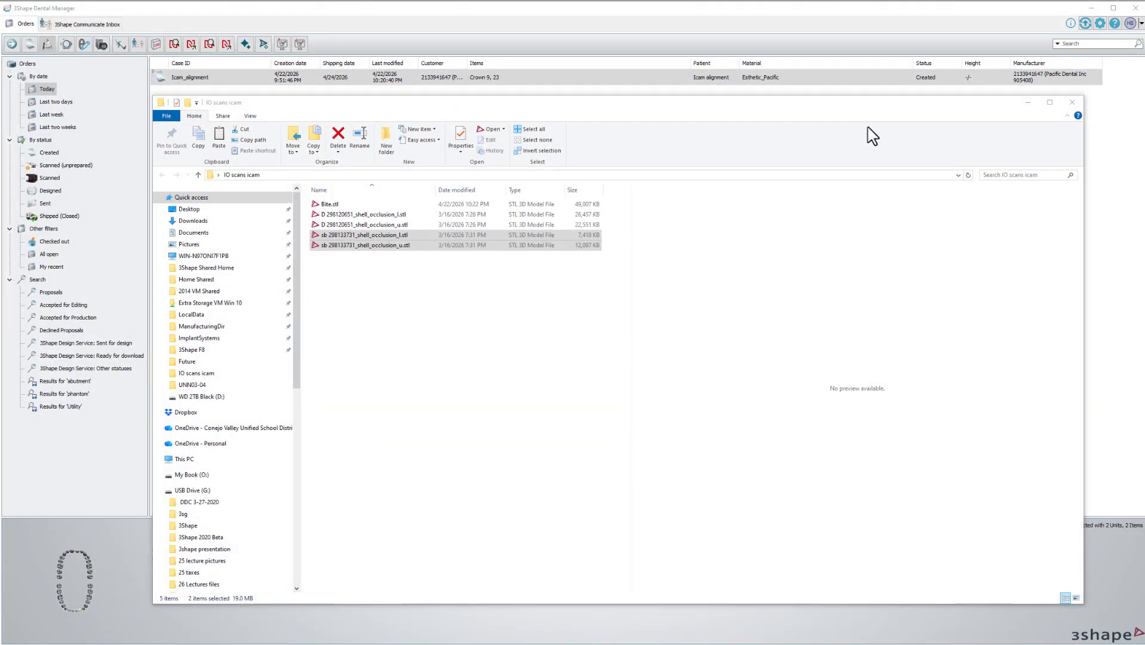
{"action": "left_click", "coordinate": [1073, 108]}
{"action": "left_click", "coordinate": [185, 78]}
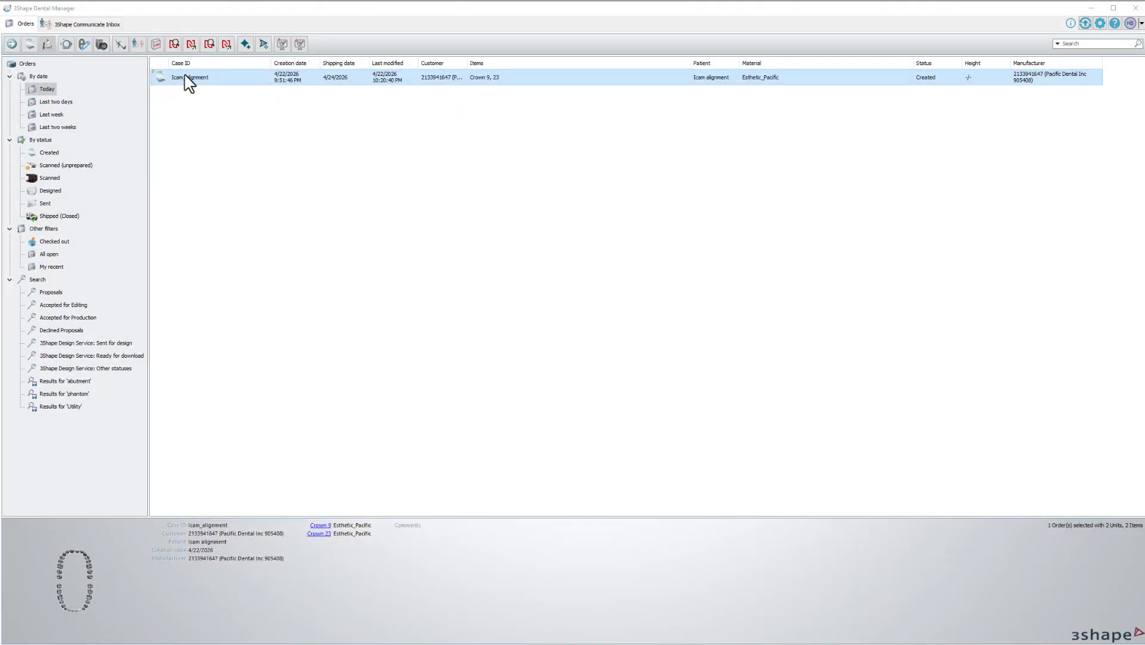
{"action": "right_click", "coordinate": [186, 75]}
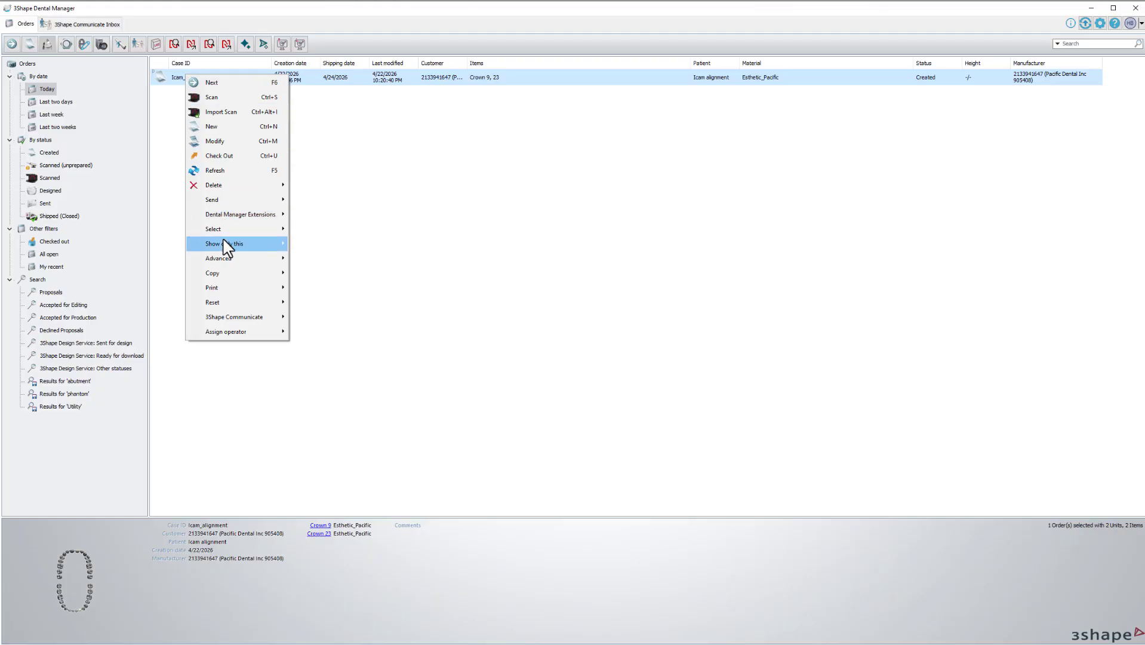
{"action": "mouse_move", "coordinate": [221, 258]}
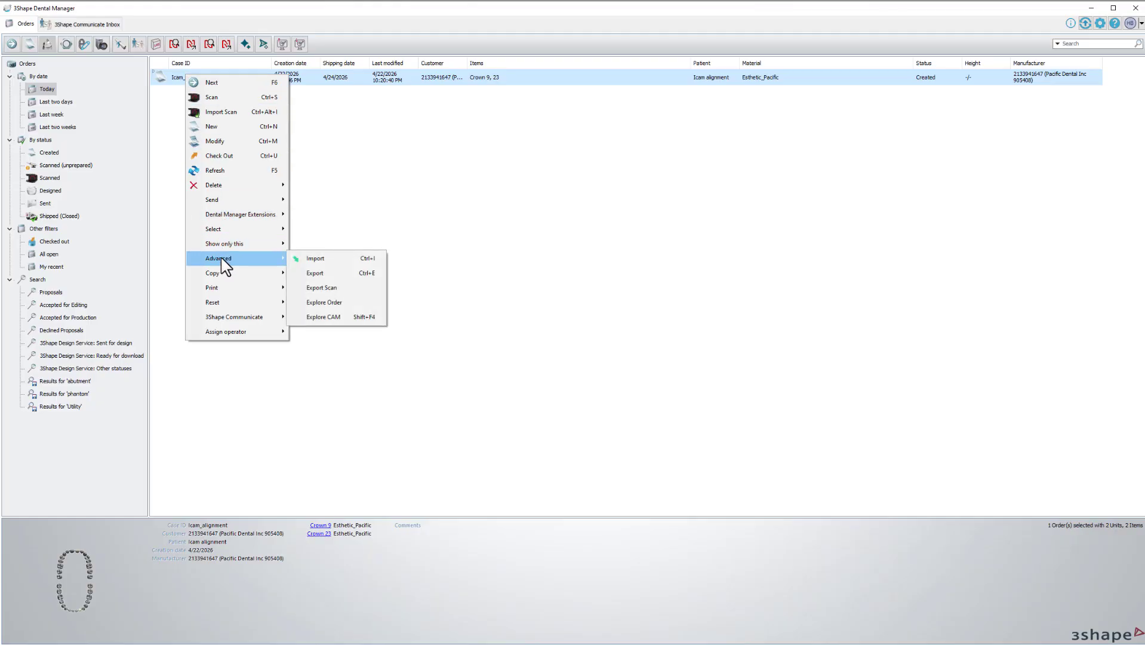
Modify the order, delete the upper and lower occlusion STL scans, and start scanning.
{"action": "left_click", "coordinate": [223, 143]}
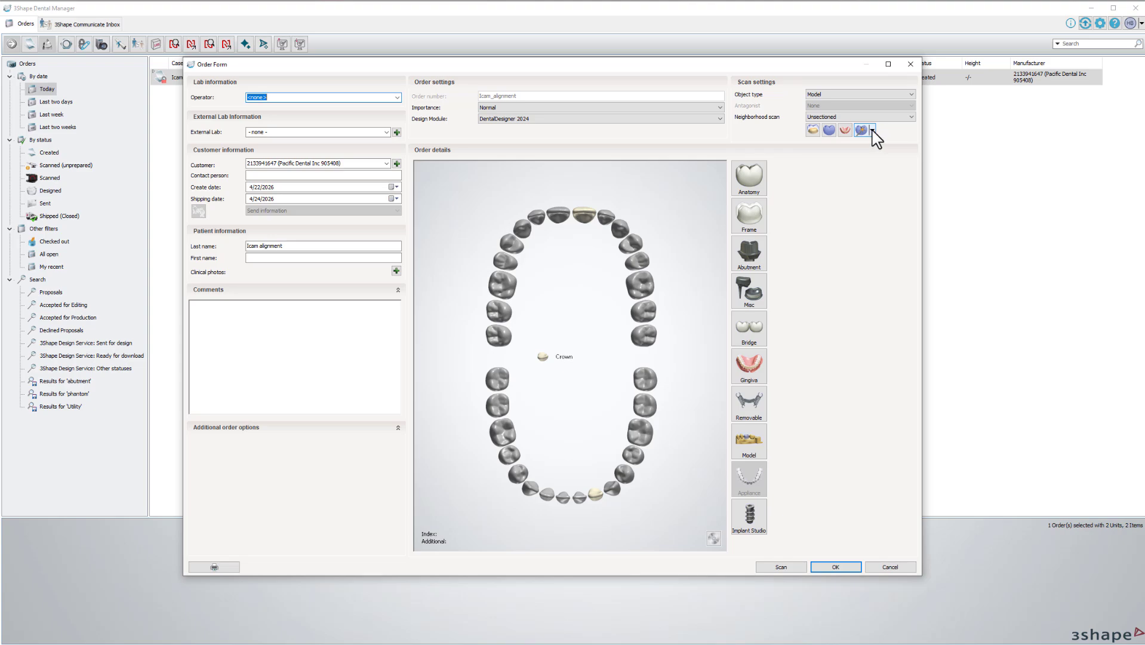
{"action": "left_click", "coordinate": [873, 131]}
{"action": "mouse_move", "coordinate": [913, 144]}
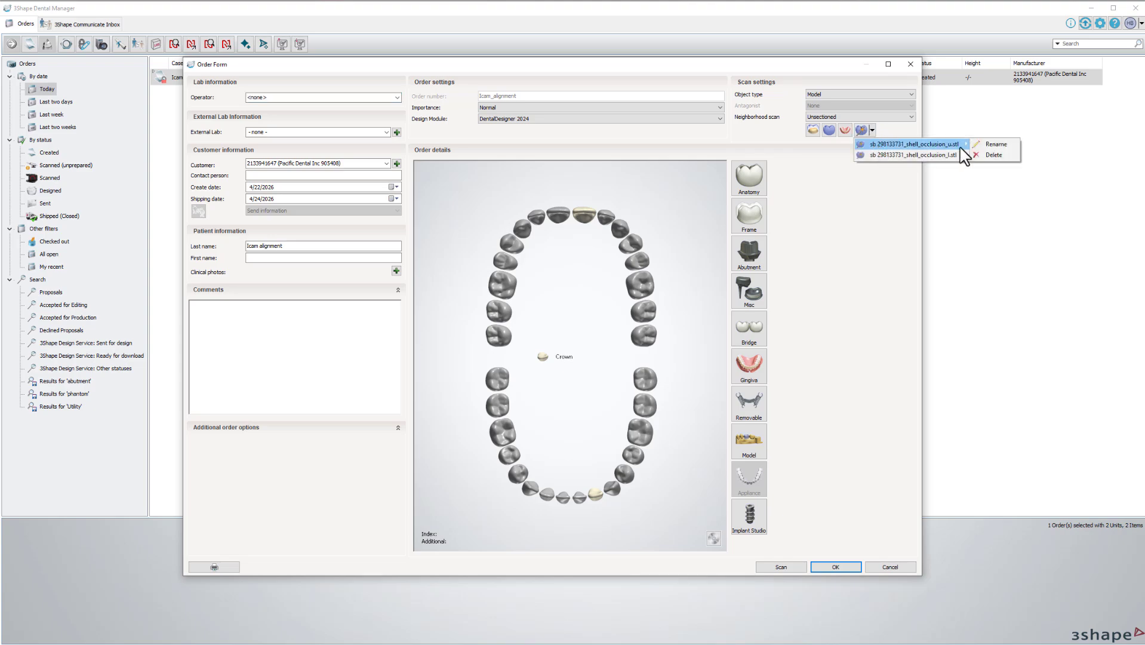
{"action": "left_click", "coordinate": [994, 154]}
{"action": "left_click", "coordinate": [873, 130]}
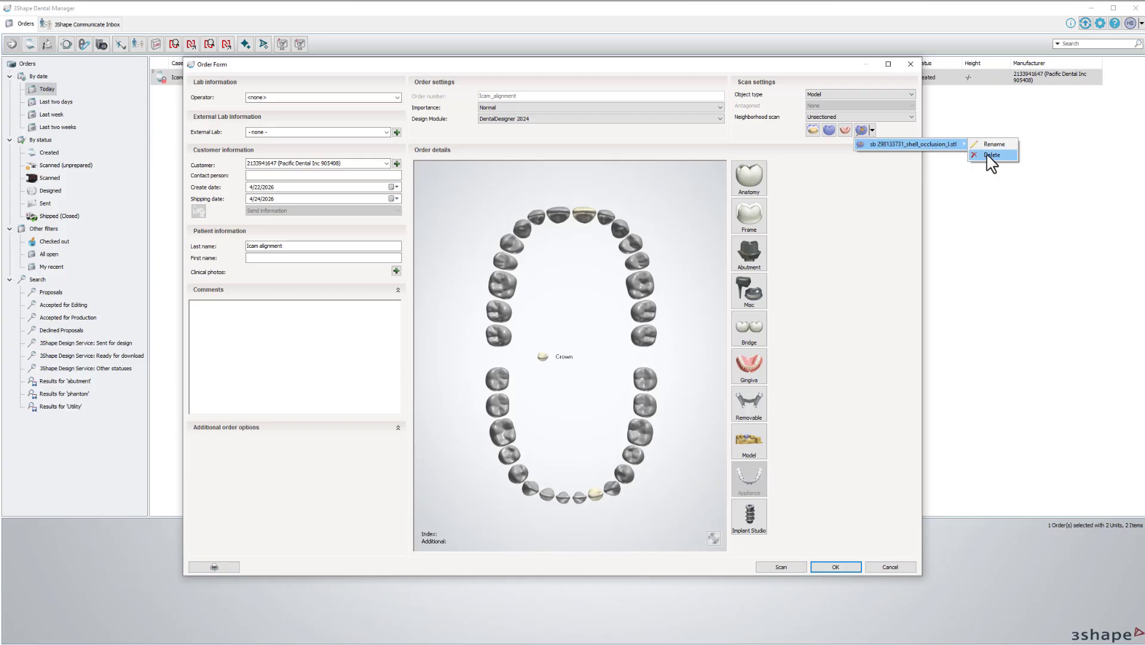
{"action": "left_click", "coordinate": [988, 154]}
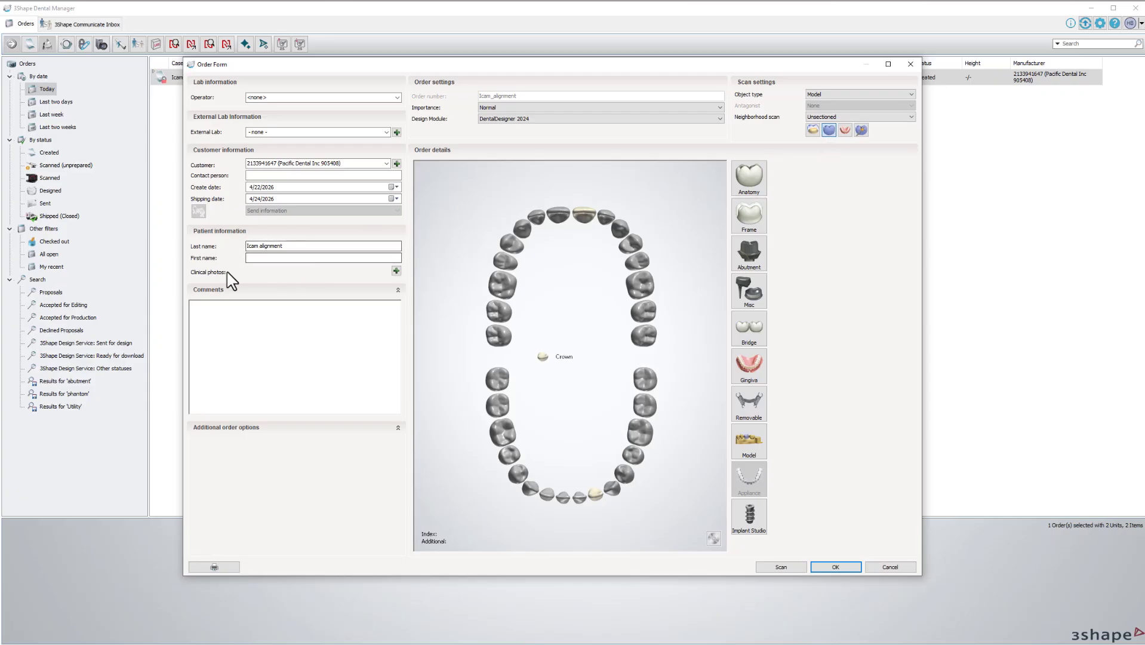
{"action": "left_click", "coordinate": [797, 568]}
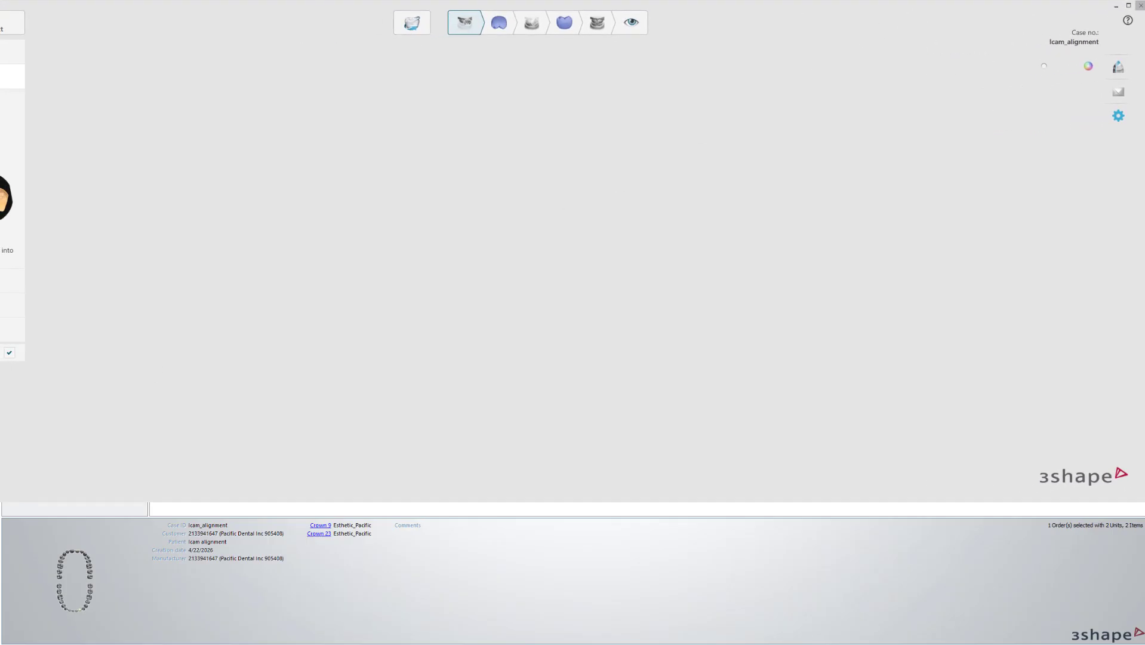
Import the upper shell occlusion STL from Desktop > IO scans icam as the upper jaw scan.
{"action": "left_click_drag", "start_coordinate": [0, 501], "coordinate": [6, 641]}
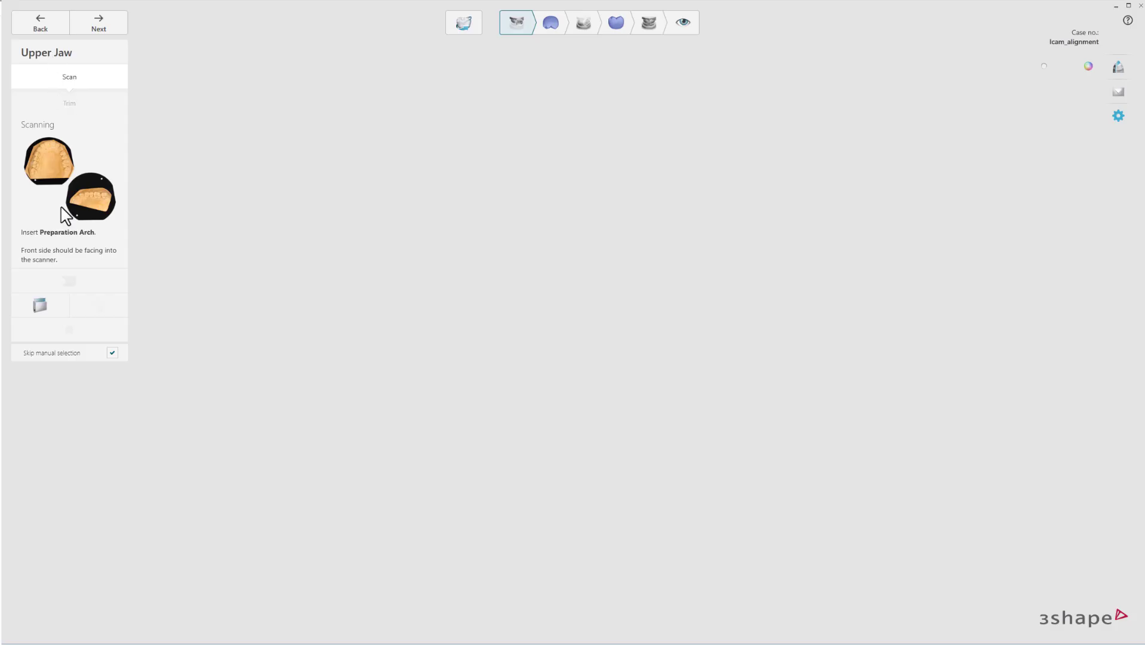
{"action": "left_click", "coordinate": [39, 306]}
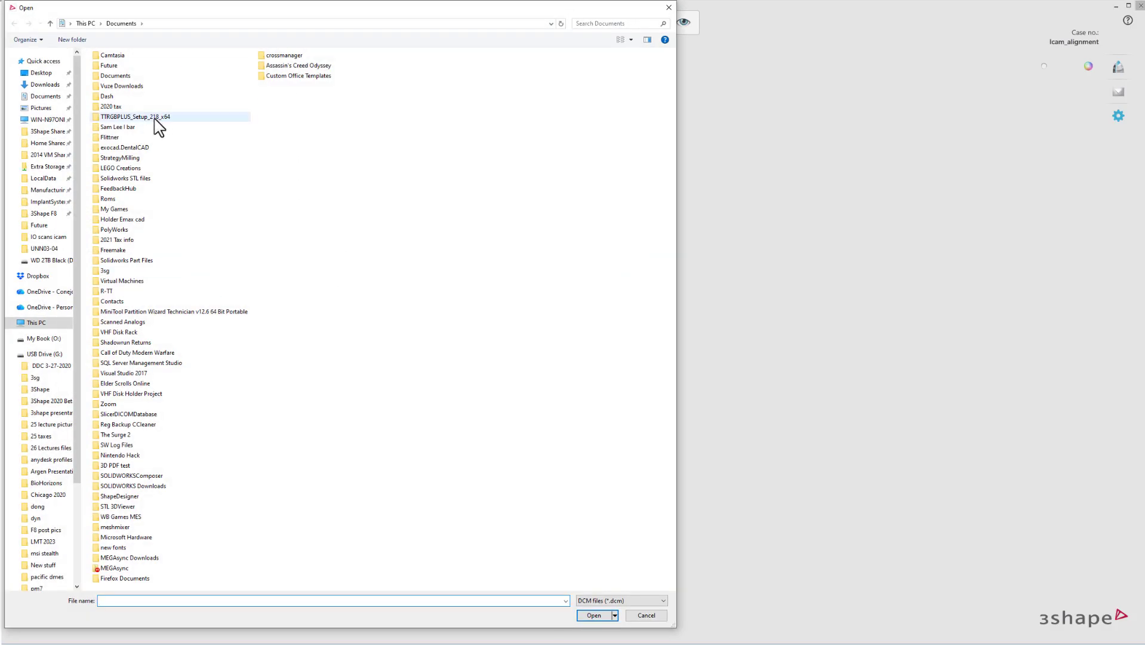
{"action": "left_click", "coordinate": [41, 73]}
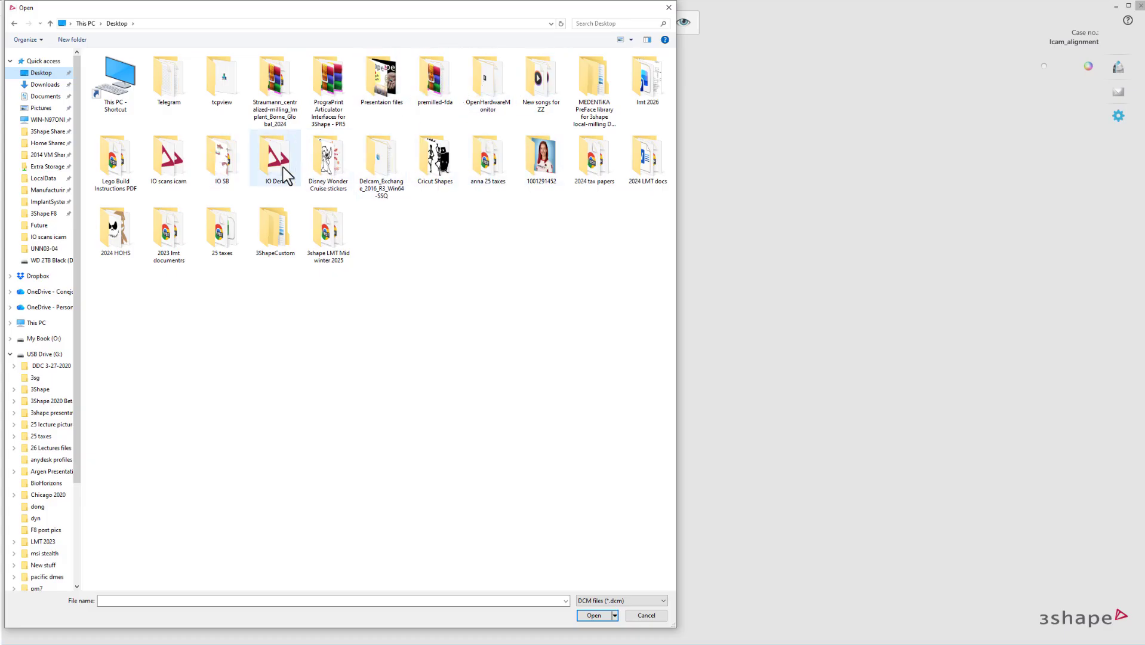
{"action": "left_click", "coordinate": [173, 169]}
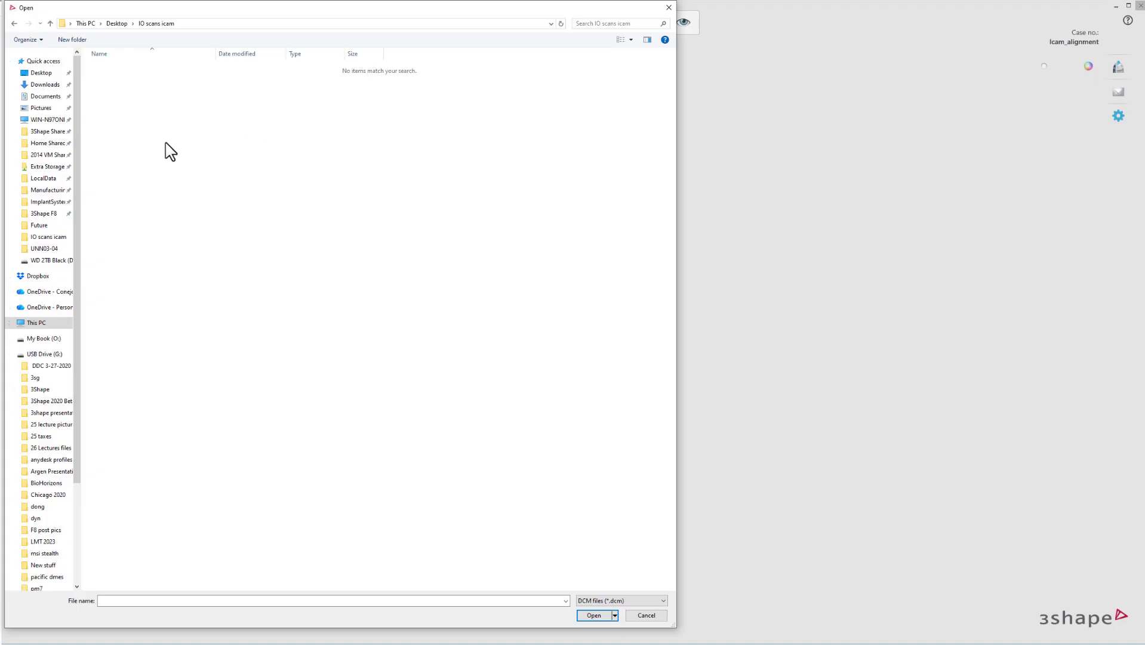
{"action": "left_click", "coordinate": [624, 600]}
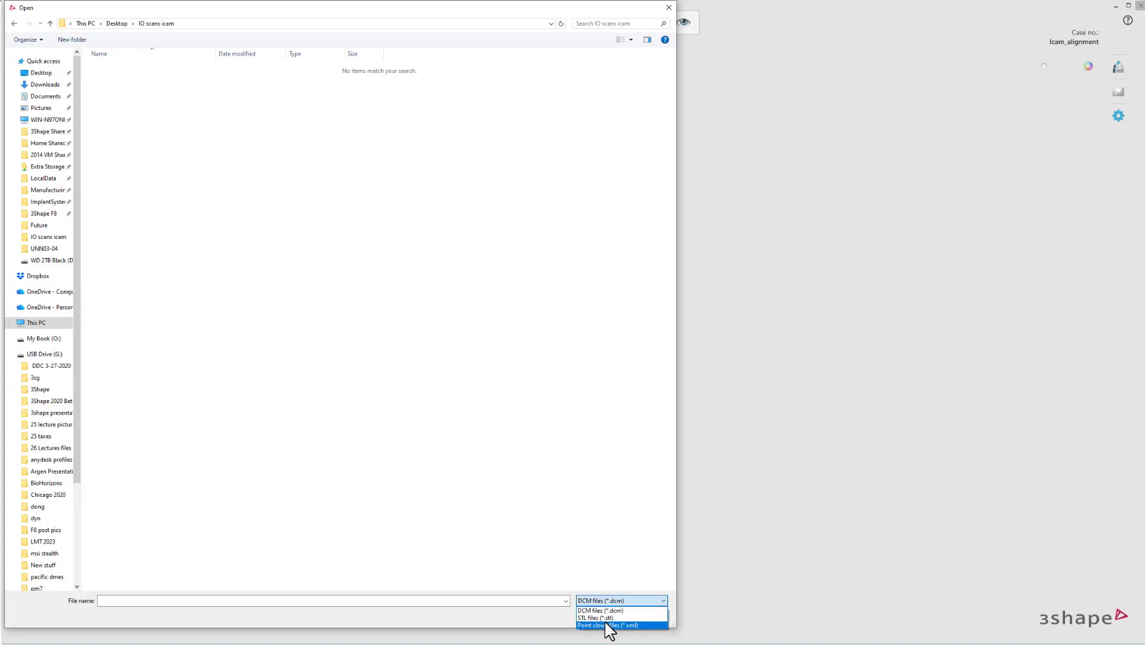
{"action": "left_click", "coordinate": [606, 621]}
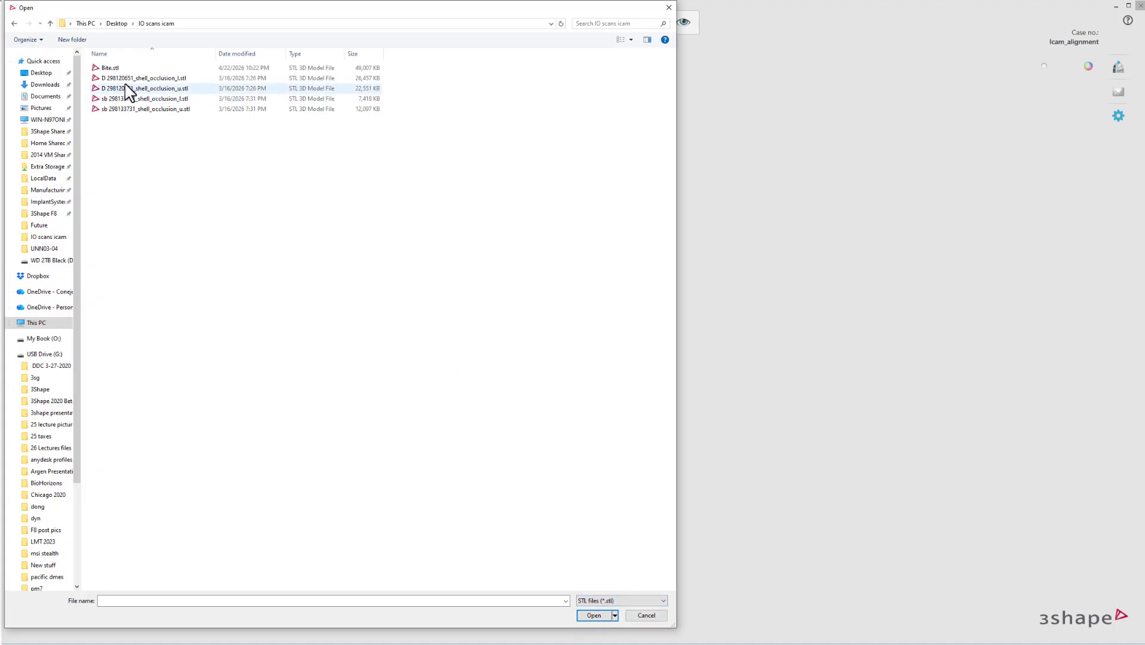
{"action": "left_click", "coordinate": [104, 88]}
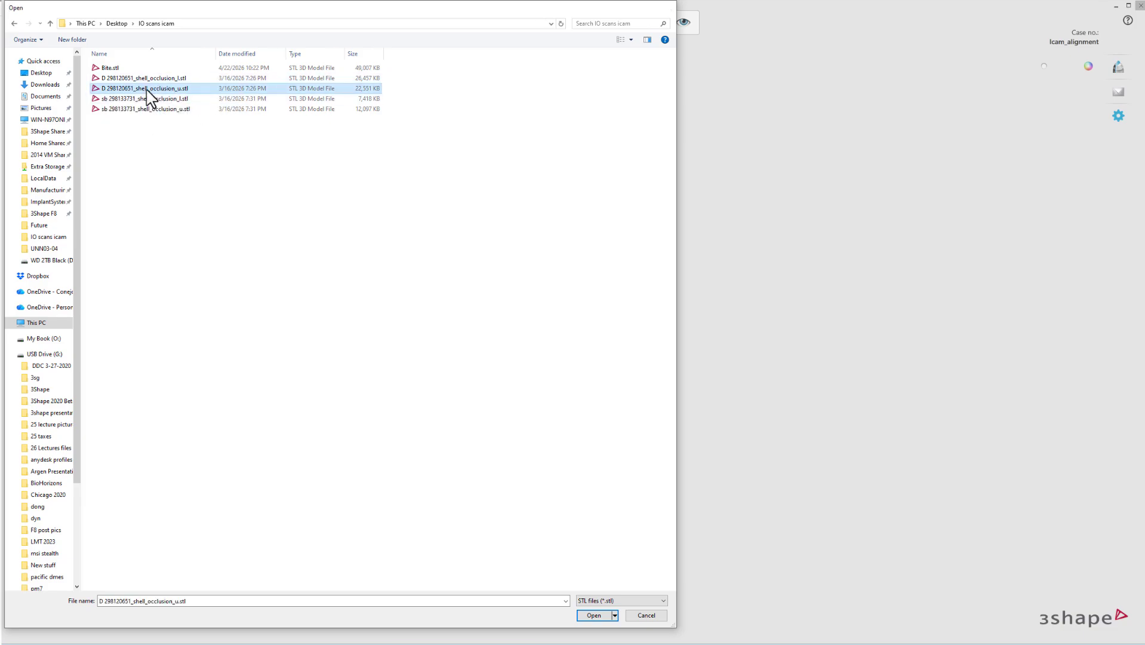
{"action": "double_click", "coordinate": [145, 89]}
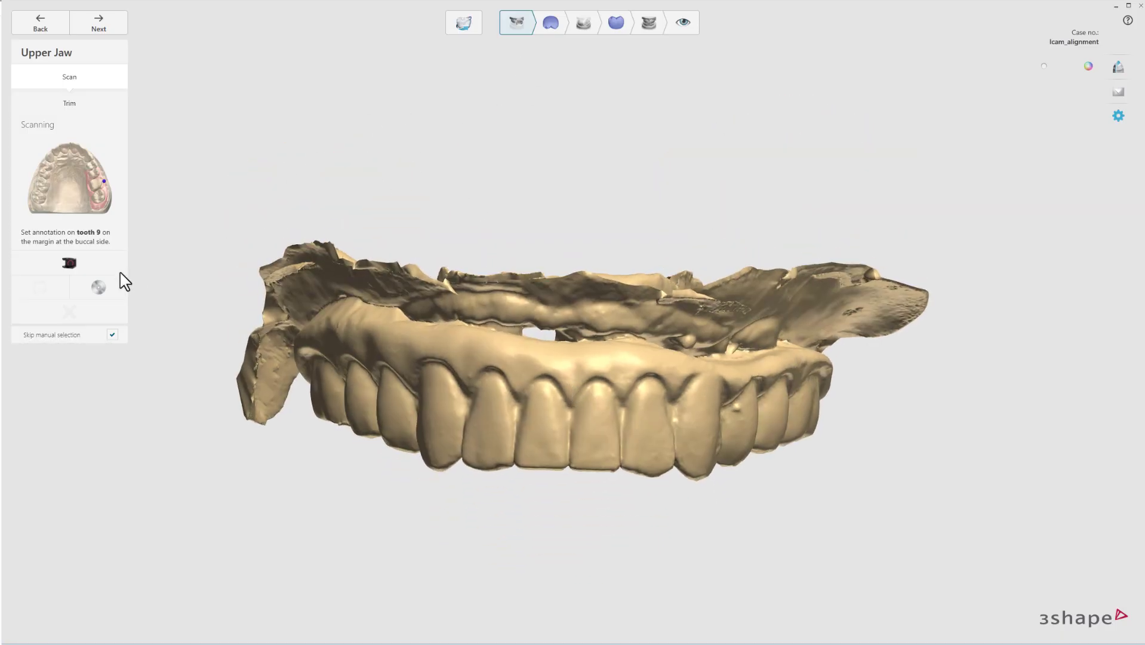
Replace it with the lower shell occlusion STL and annotate tooth 9.
{"action": "left_click", "coordinate": [71, 261]}
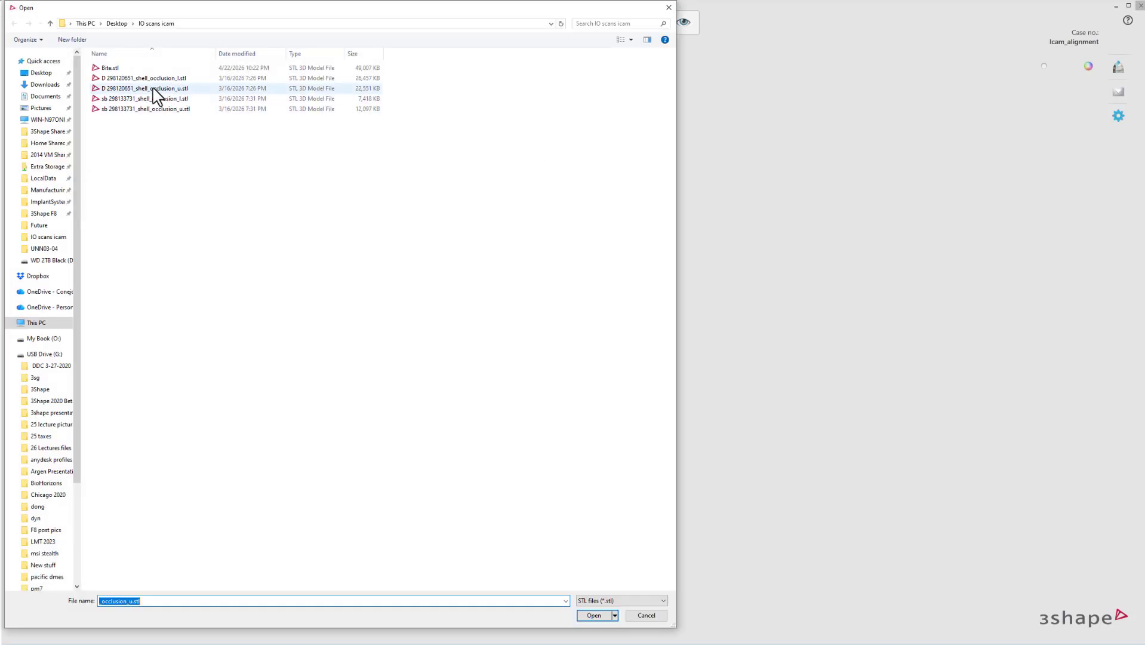
{"action": "left_click", "coordinate": [148, 78]}
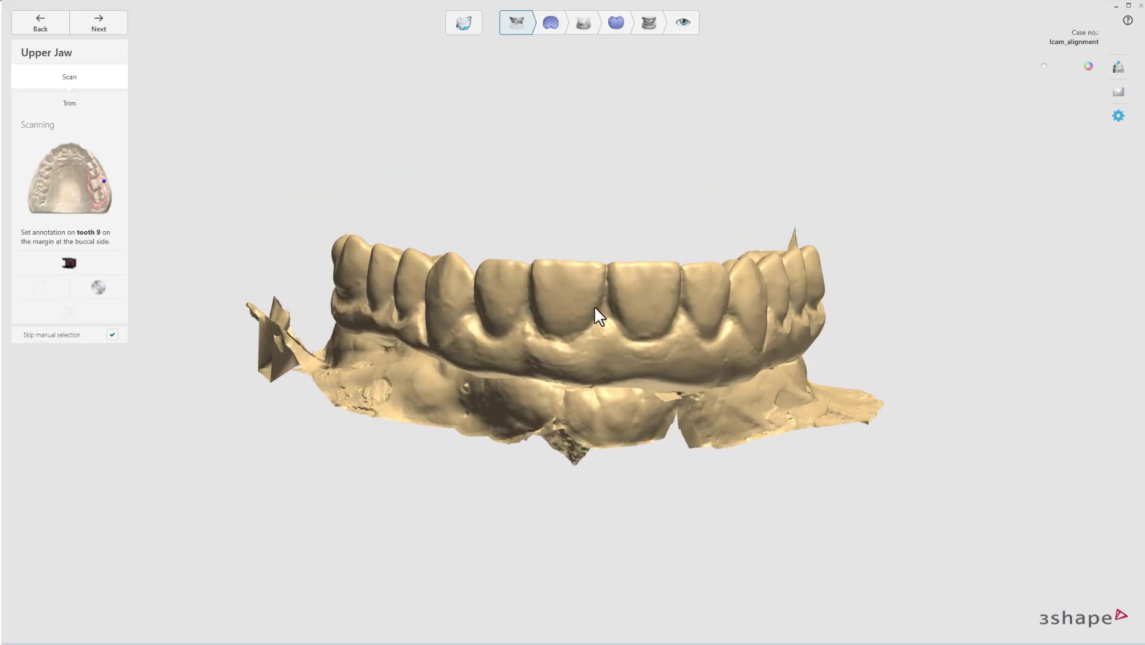
{"action": "left_click", "coordinate": [560, 320]}
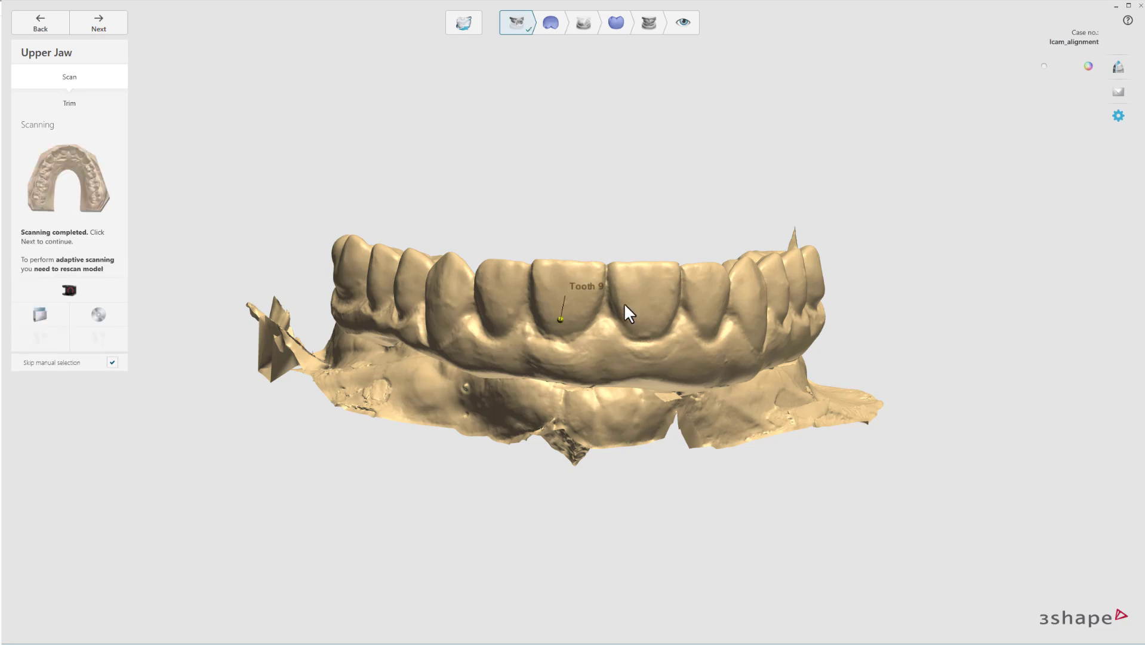
Import the sb upper shell occlusion STL as the Upper Pre-Prep scan, then advance to Lower Jaw.
{"action": "left_click", "coordinate": [82, 103]}
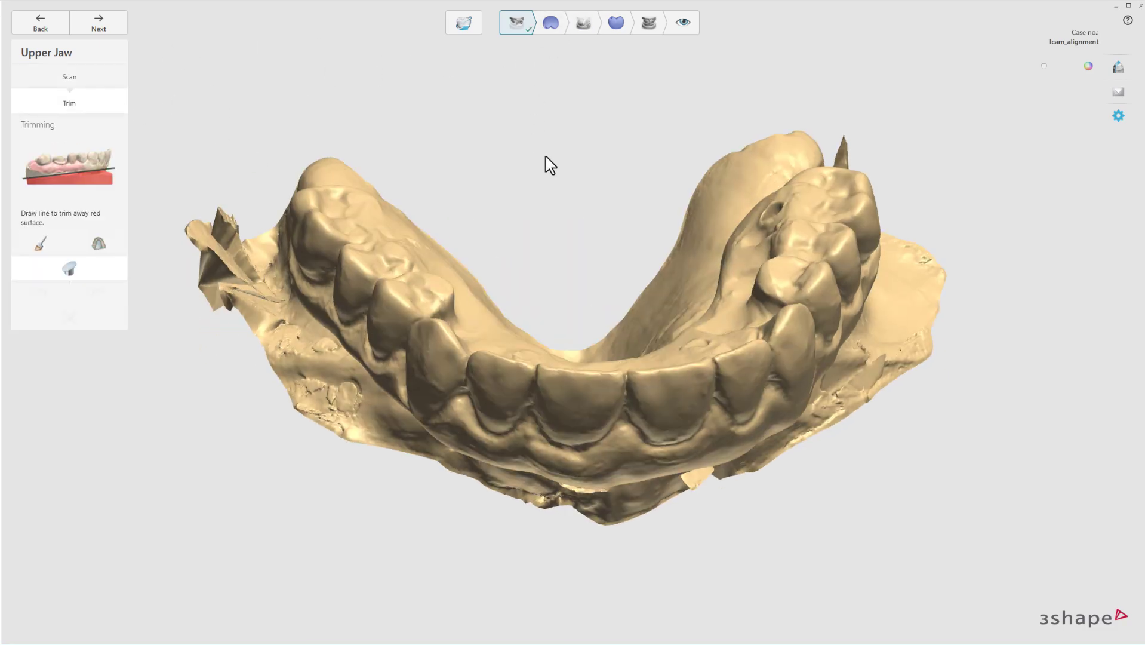
{"action": "left_click", "coordinate": [551, 25]}
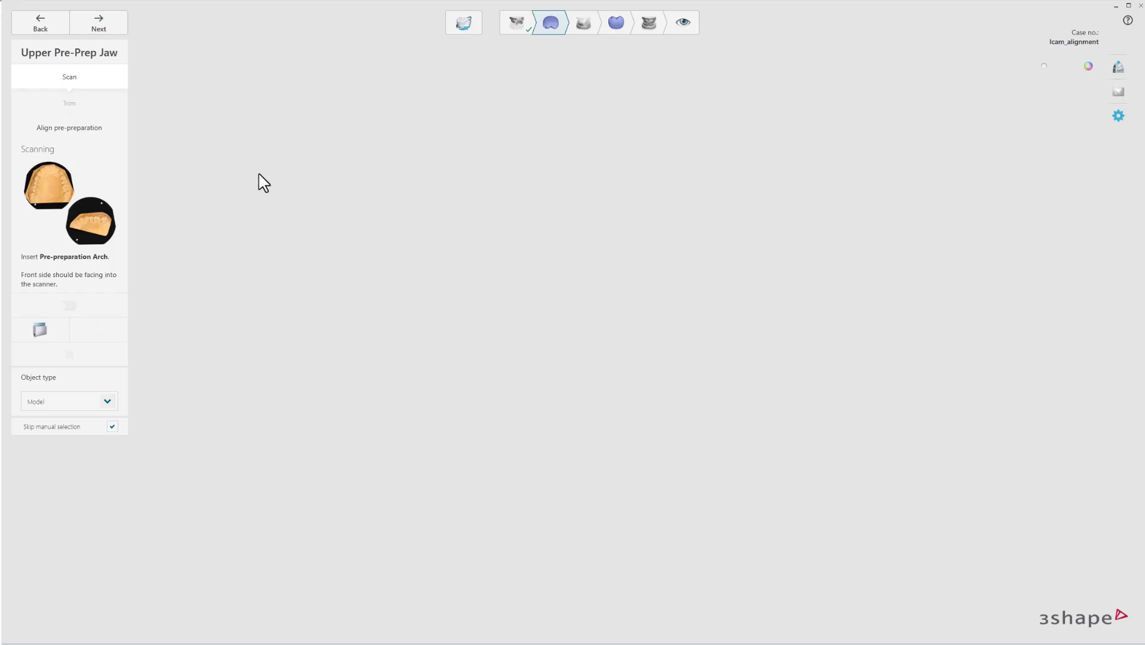
{"action": "left_click", "coordinate": [49, 334]}
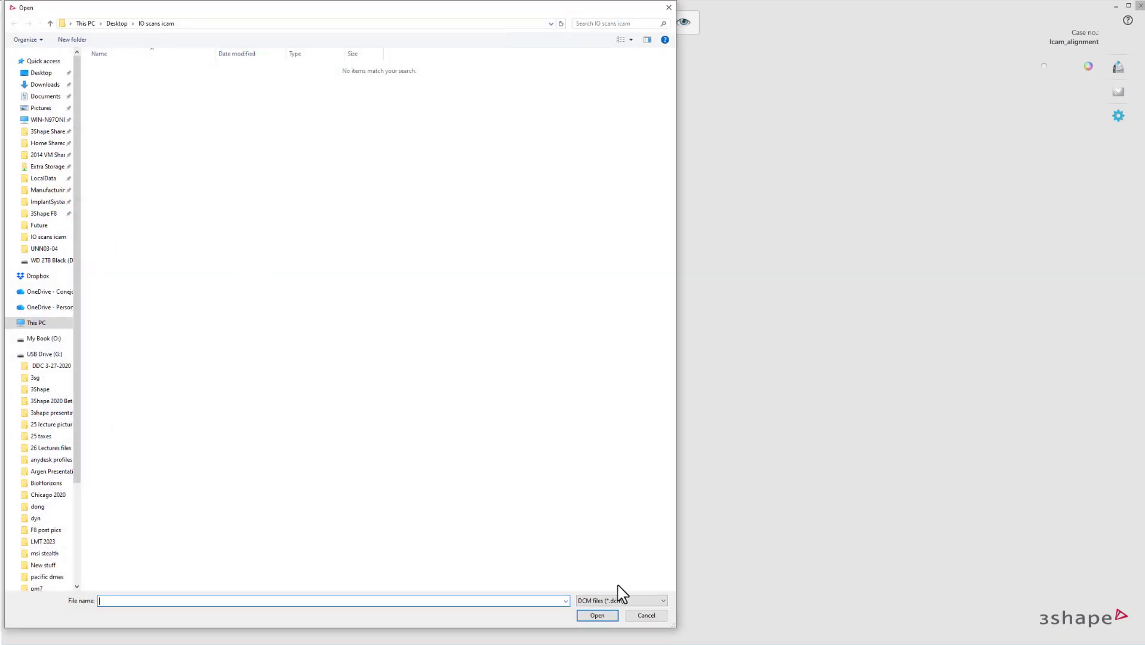
{"action": "left_click", "coordinate": [624, 600]}
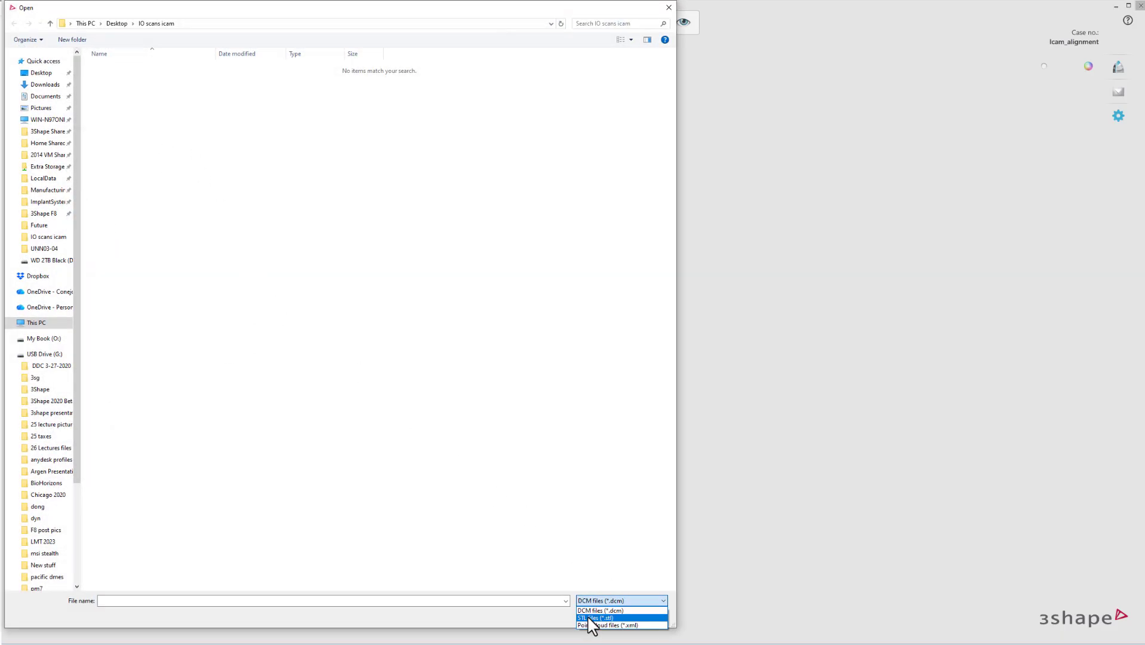
{"action": "left_click", "coordinate": [594, 618]}
{"action": "left_click", "coordinate": [116, 109]}
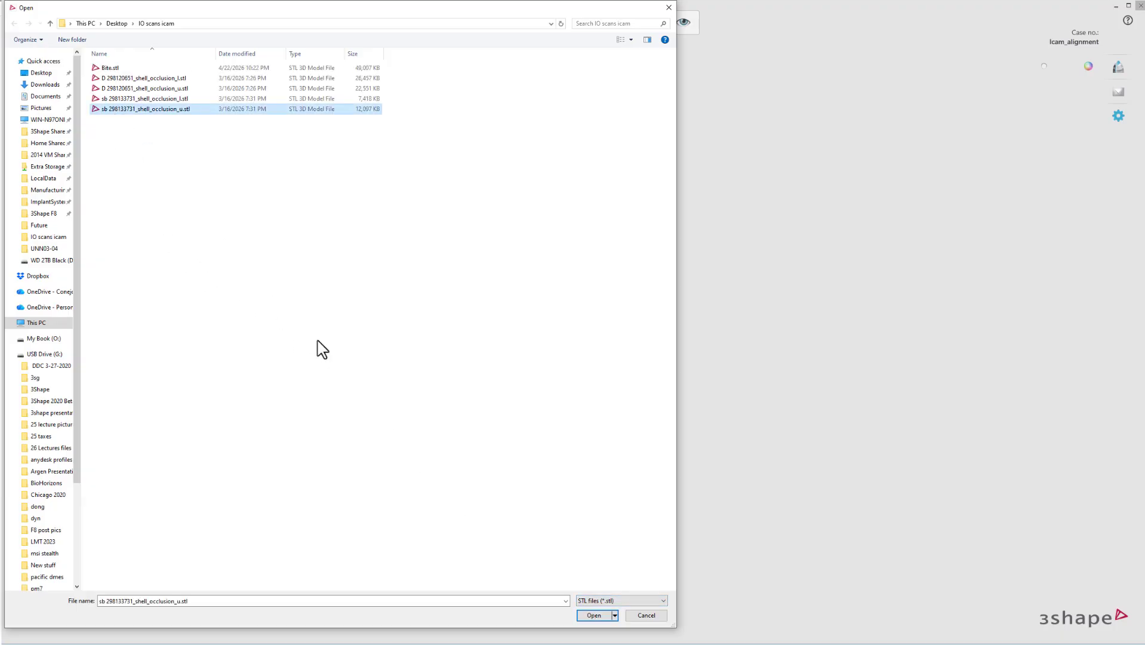
{"action": "key", "text": "Return"}
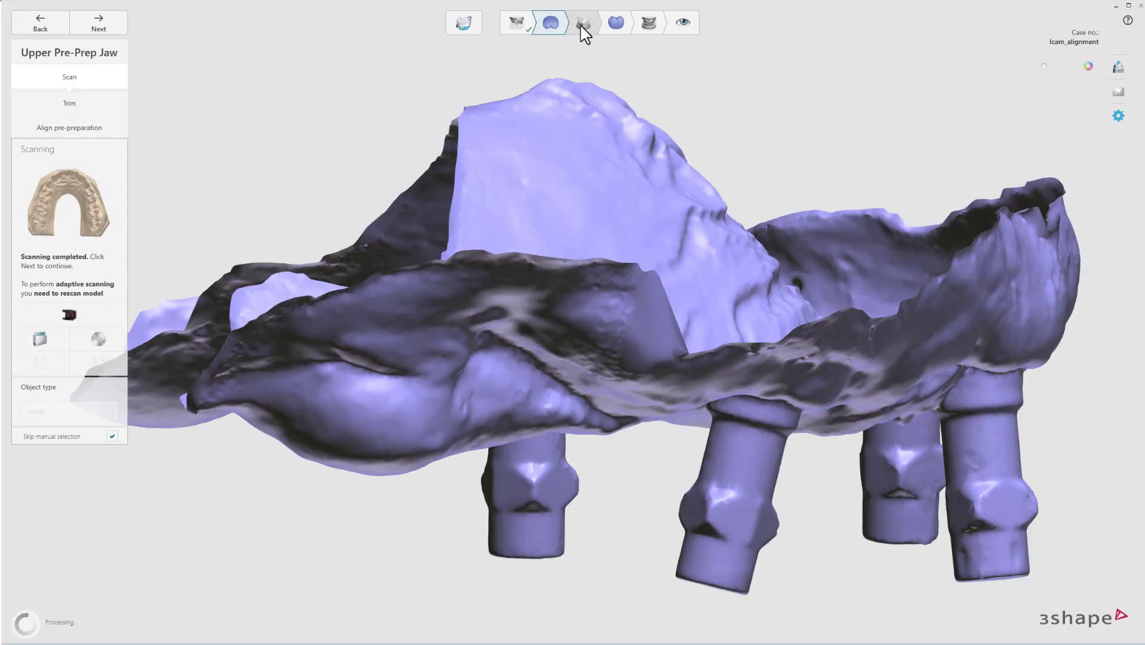
{"action": "left_click", "coordinate": [584, 27]}
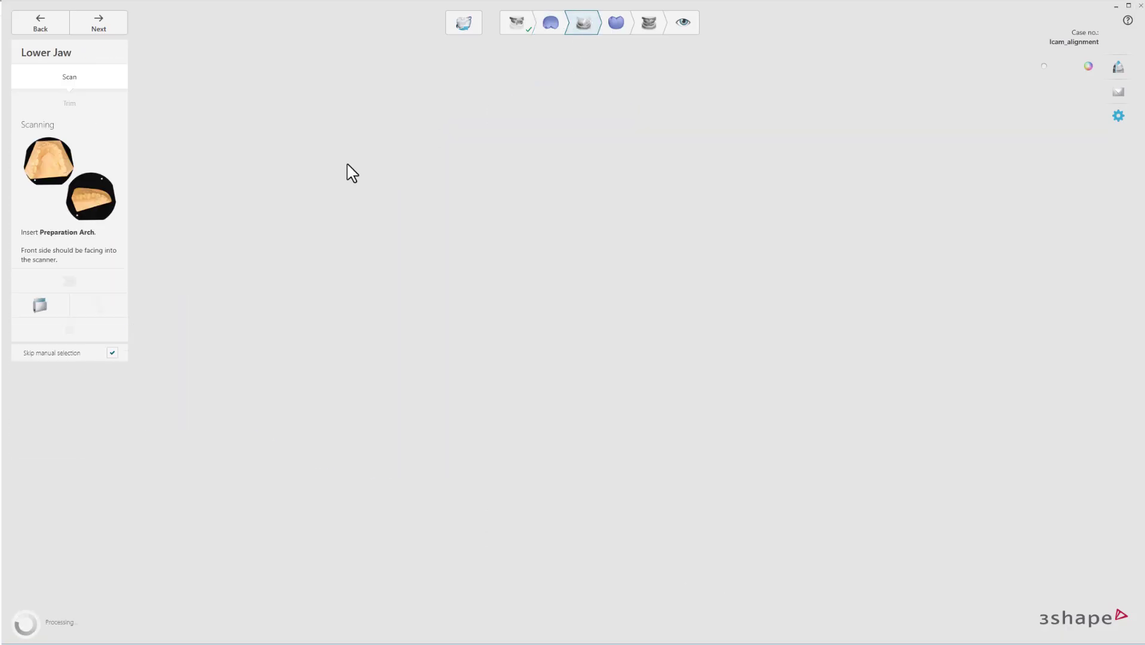
Import the lower jaw STL scan and tilt it to show the teeth.
{"action": "left_click", "coordinate": [43, 307]}
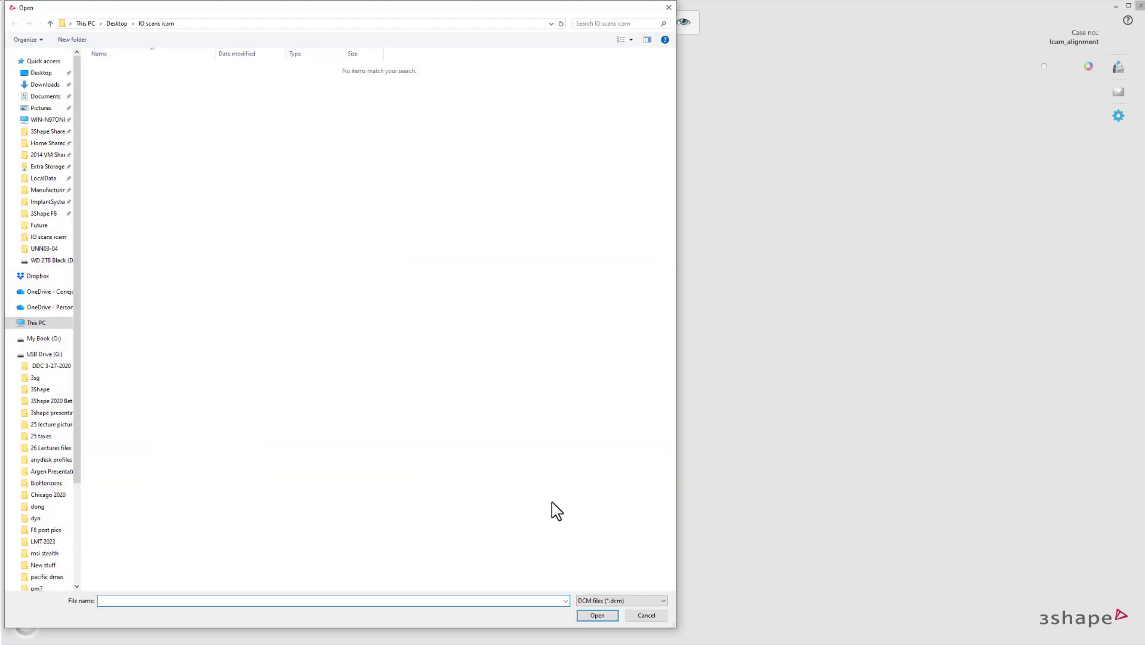
{"action": "left_click", "coordinate": [621, 600]}
{"action": "left_click", "coordinate": [595, 618]}
{"action": "double_click", "coordinate": [160, 99]}
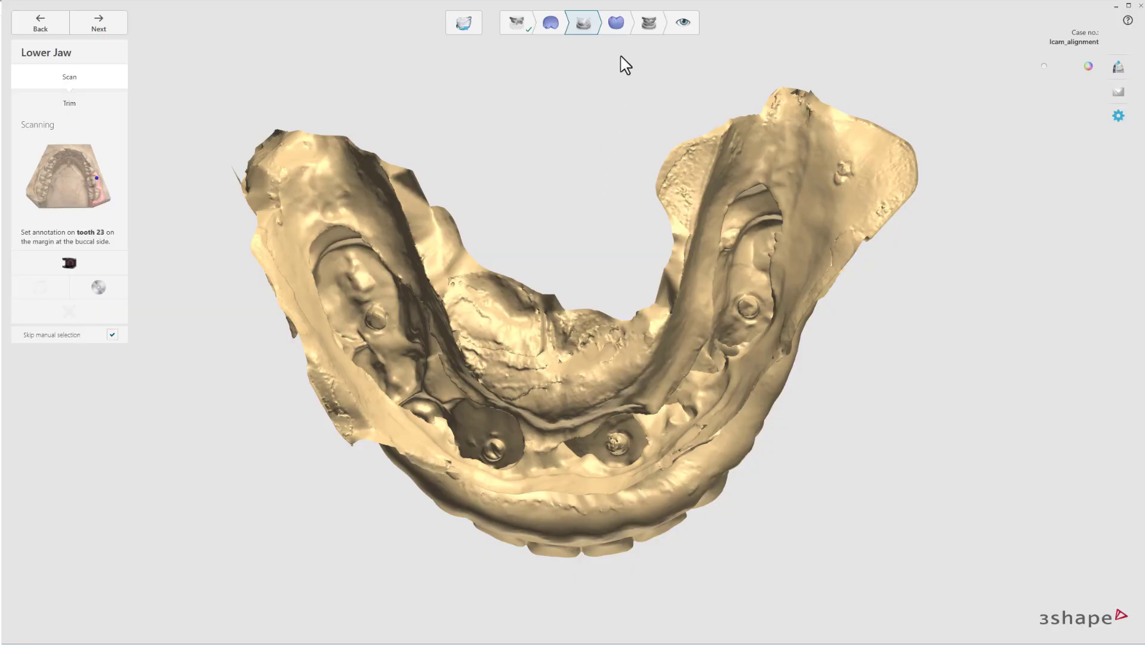
{"action": "right_click_drag", "start_coordinate": [616, 254], "coordinate": [578, 486]}
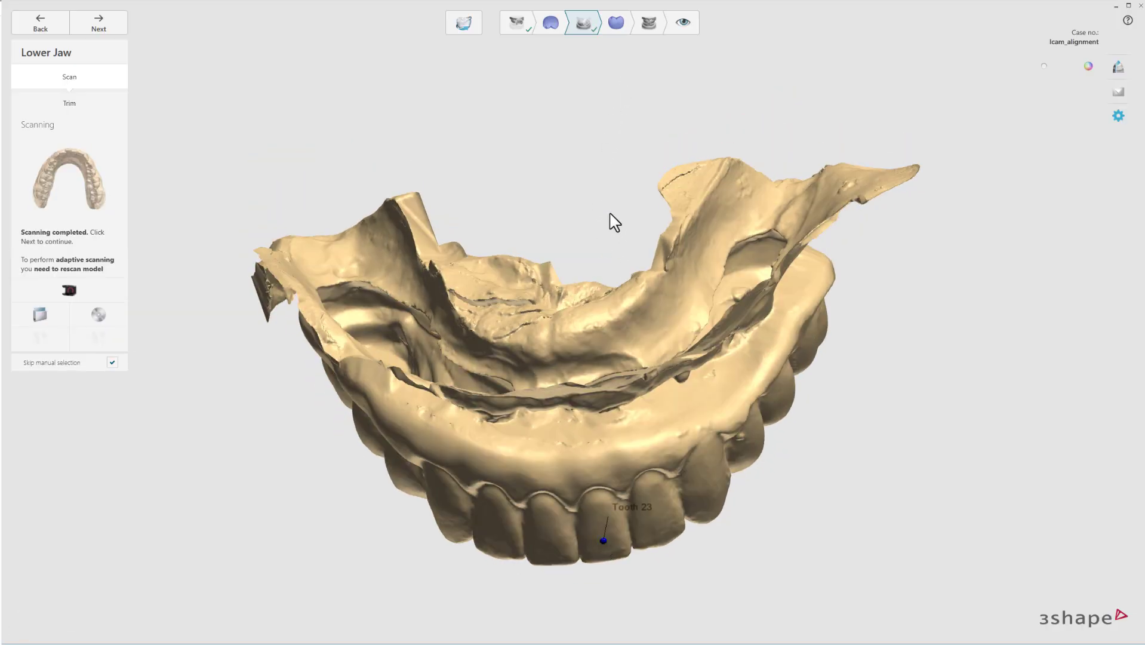
Import the lower pre-preparation STL scan on the Lower Pre-Prep step.
{"action": "left_click", "coordinate": [617, 24]}
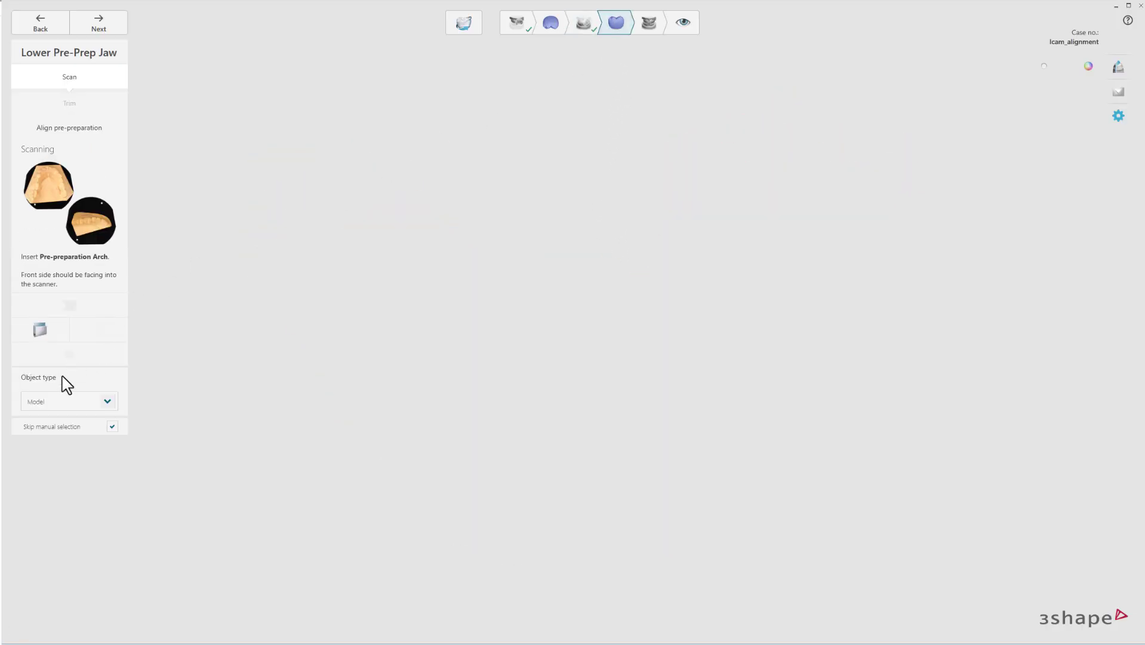
{"action": "left_click", "coordinate": [39, 332]}
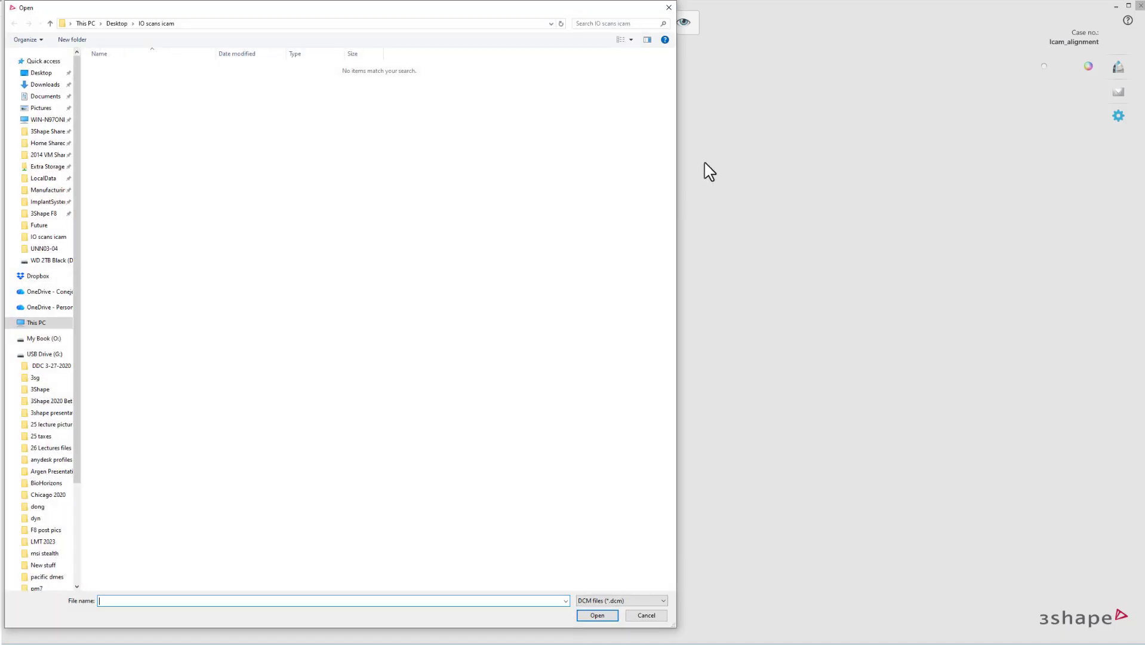
{"action": "left_click", "coordinate": [623, 601]}
{"action": "left_click", "coordinate": [594, 617]}
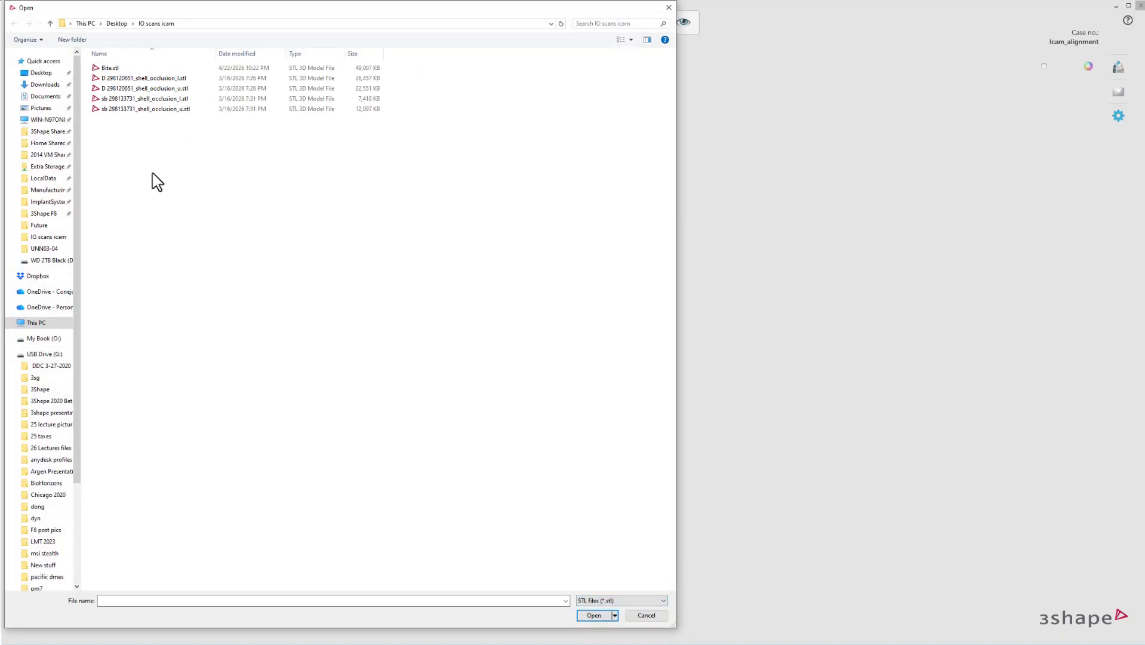
{"action": "double_click", "coordinate": [133, 110]}
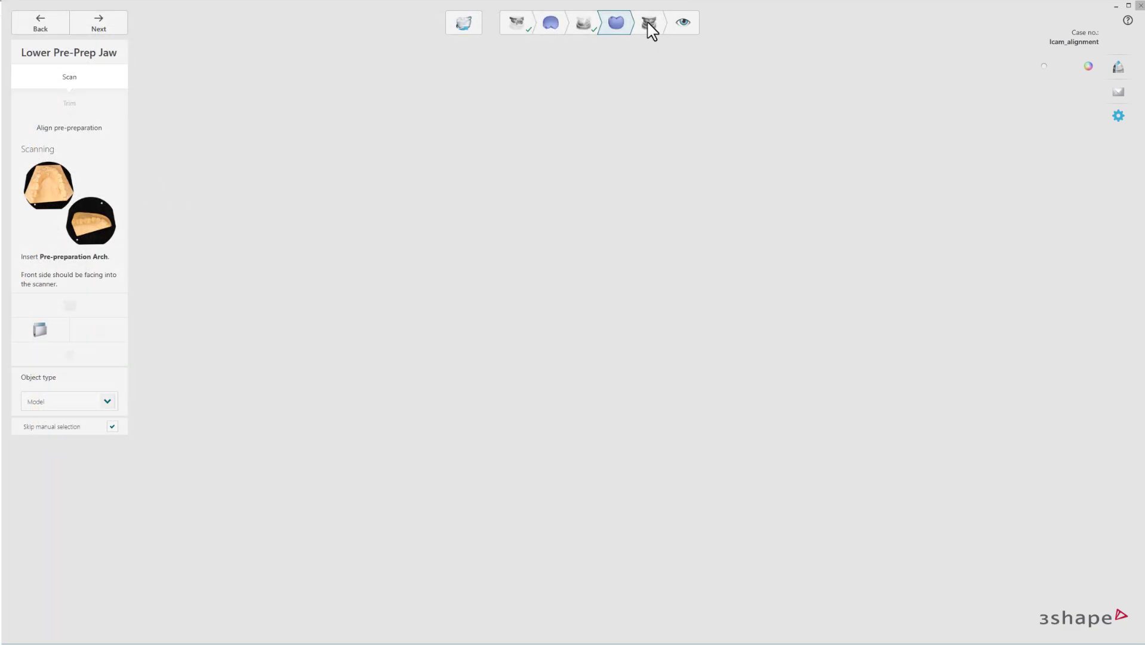
Import Bite.stl as the occlusion scan, then return to the Upper Jaw step.
{"action": "left_click", "coordinate": [648, 24]}
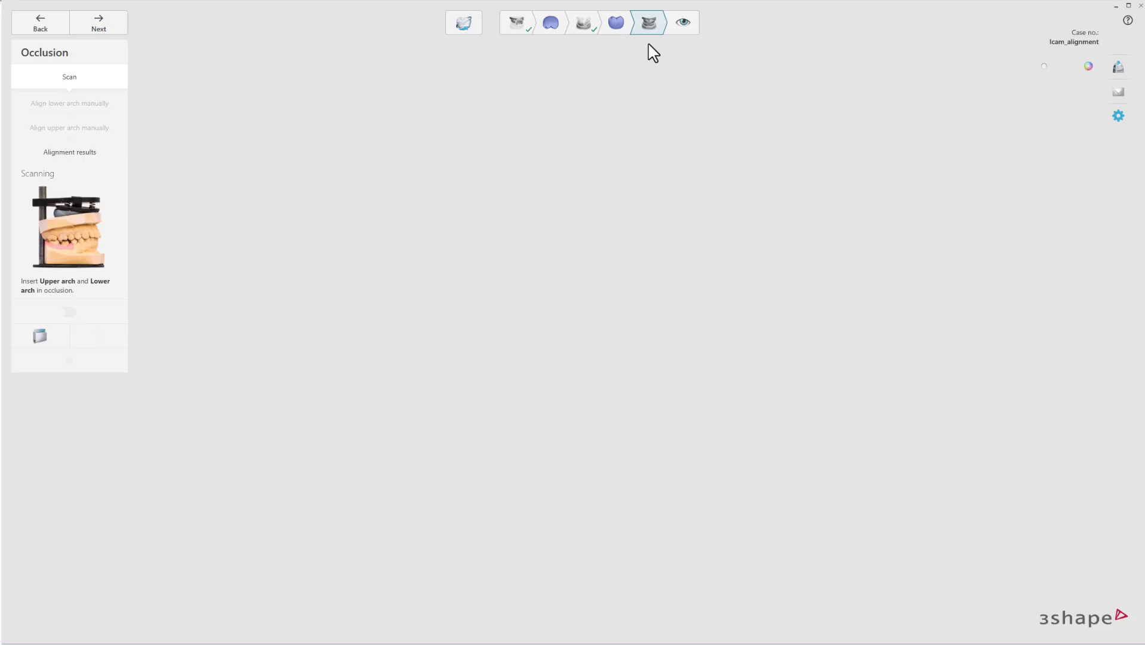
{"action": "left_click", "coordinate": [42, 335]}
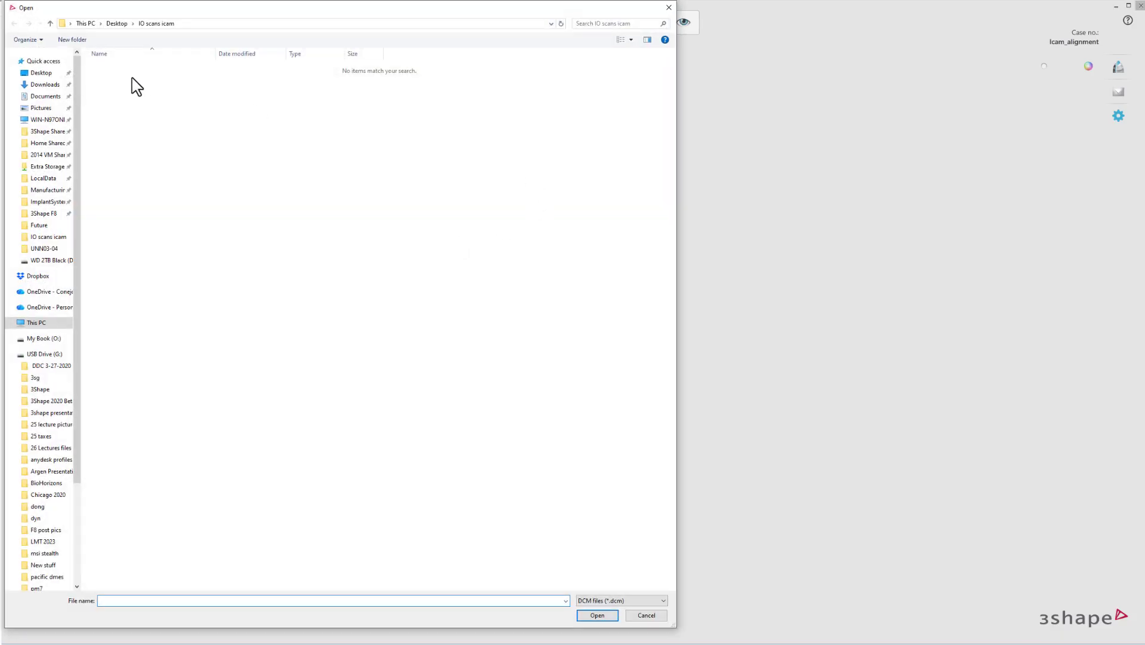
{"action": "left_click", "coordinate": [606, 601]}
{"action": "left_click", "coordinate": [586, 623]}
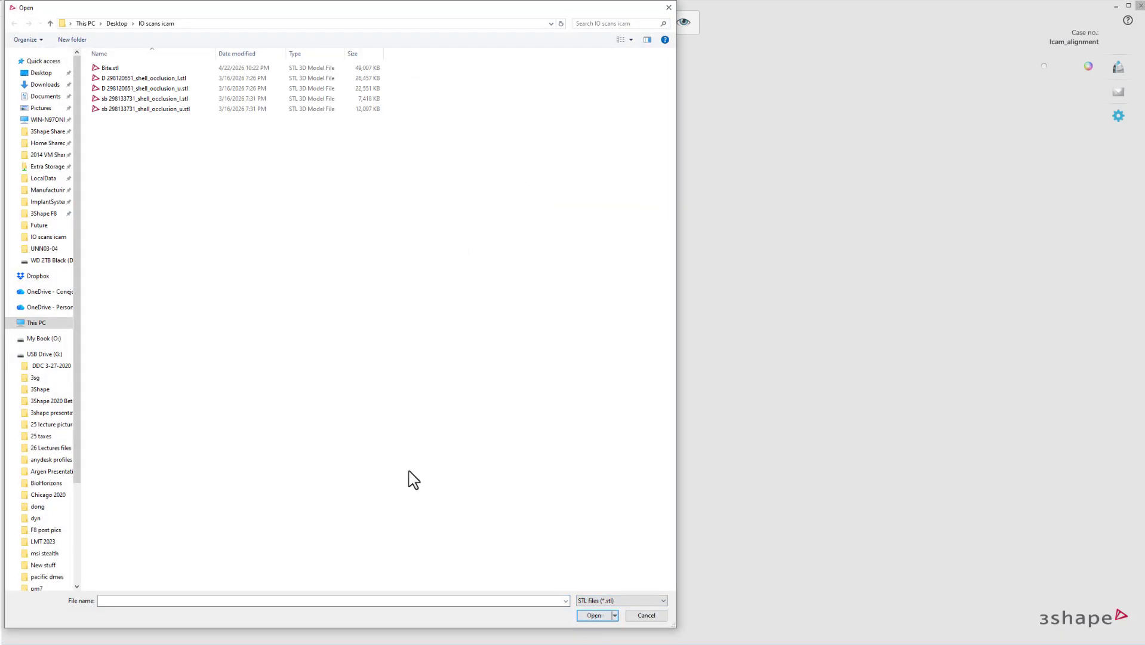
{"action": "double_click", "coordinate": [125, 71]}
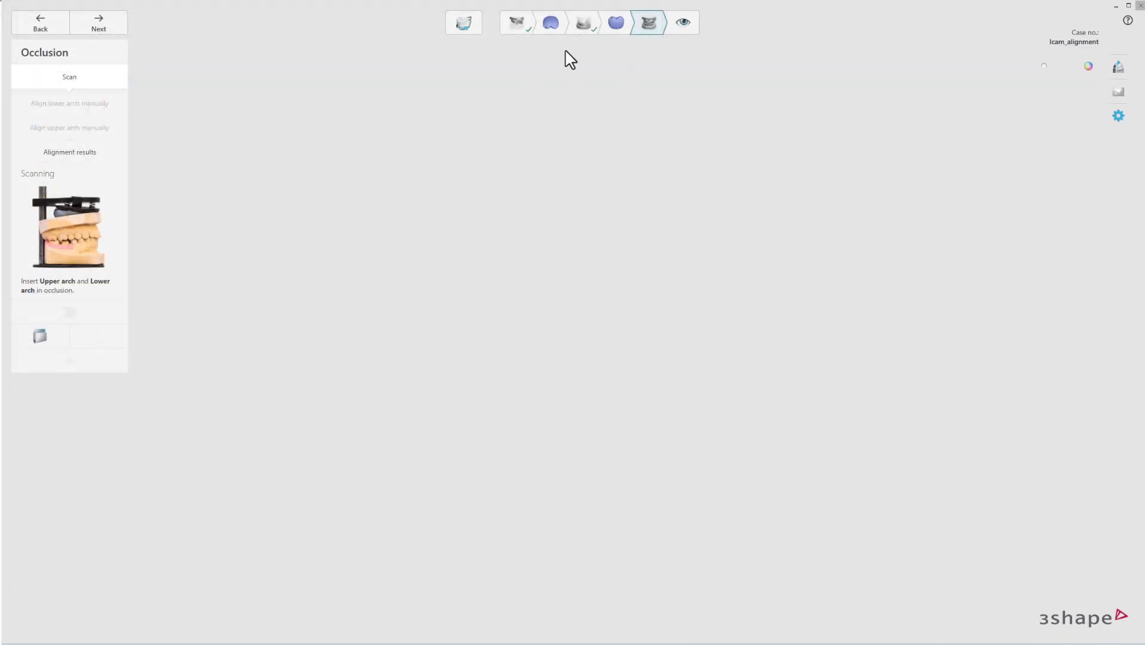
{"action": "left_click", "coordinate": [516, 25]}
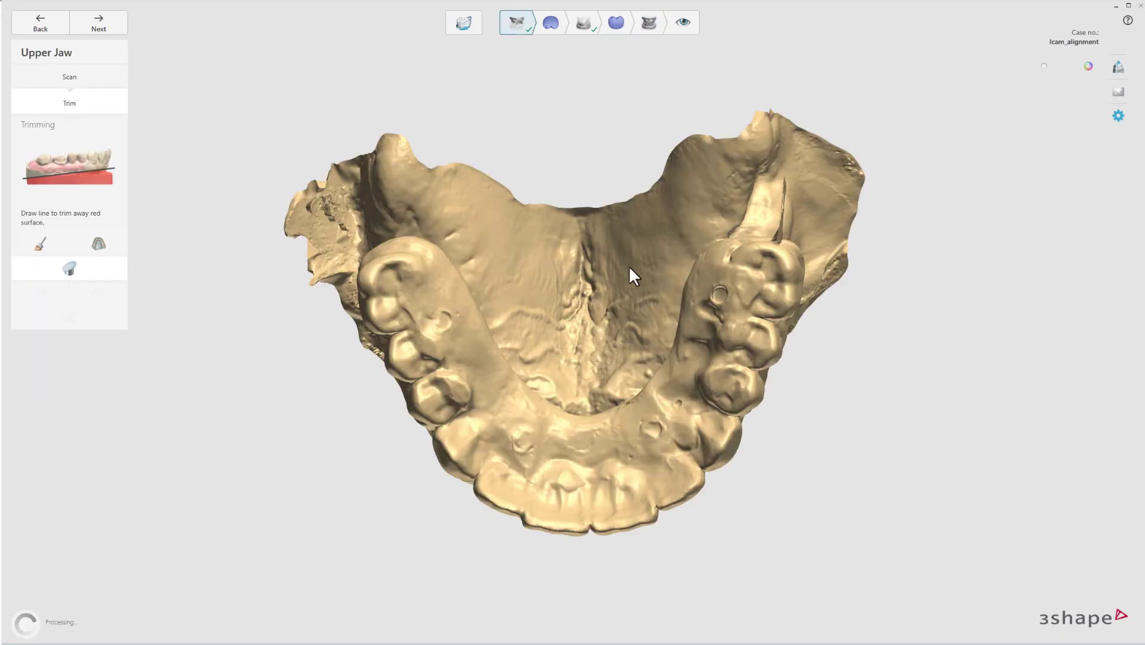
Go to Upper Pre-Prep, check its alignment, and start manual alignment of the upper arches.
{"action": "right_click_drag", "start_coordinate": [628, 266], "coordinate": [334, 281]}
{"action": "left_click_drag", "start_coordinate": [548, 9], "coordinate": [550, 14]}
{"action": "left_click", "coordinate": [553, 26]}
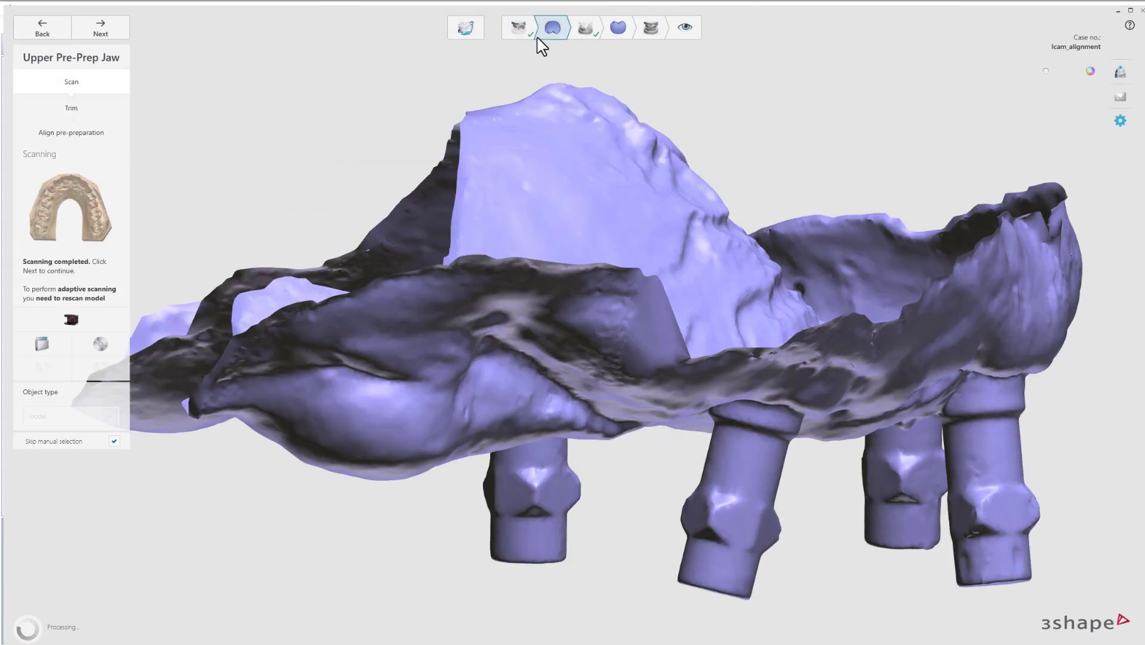
{"action": "left_click", "coordinate": [80, 133]}
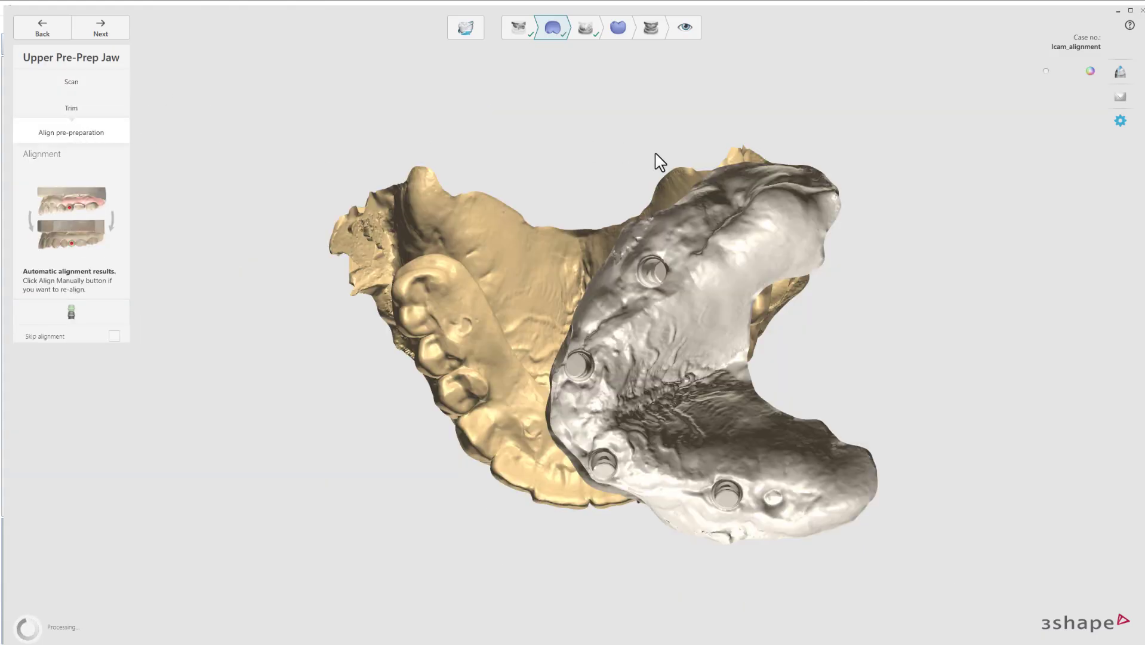
{"action": "right_click_drag", "start_coordinate": [673, 210], "coordinate": [688, 171]}
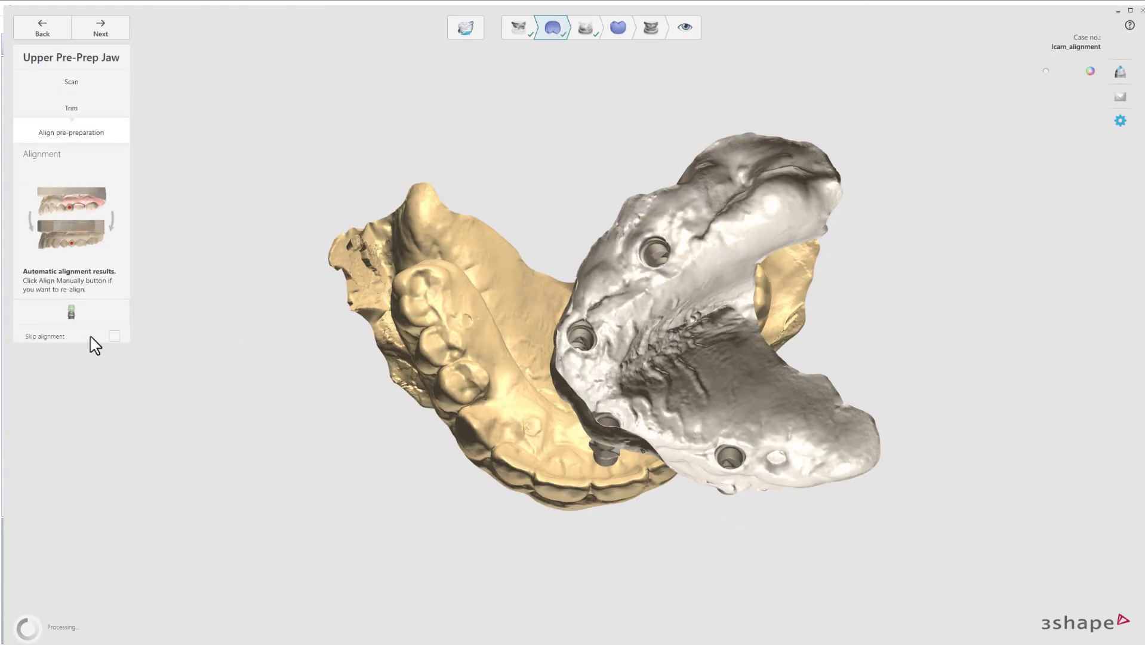
{"action": "left_click", "coordinate": [99, 317]}
Mark one matching palatal point on both upper arches and inspect the resulting fit.
{"action": "right_click_drag", "start_coordinate": [460, 312], "coordinate": [576, 334]}
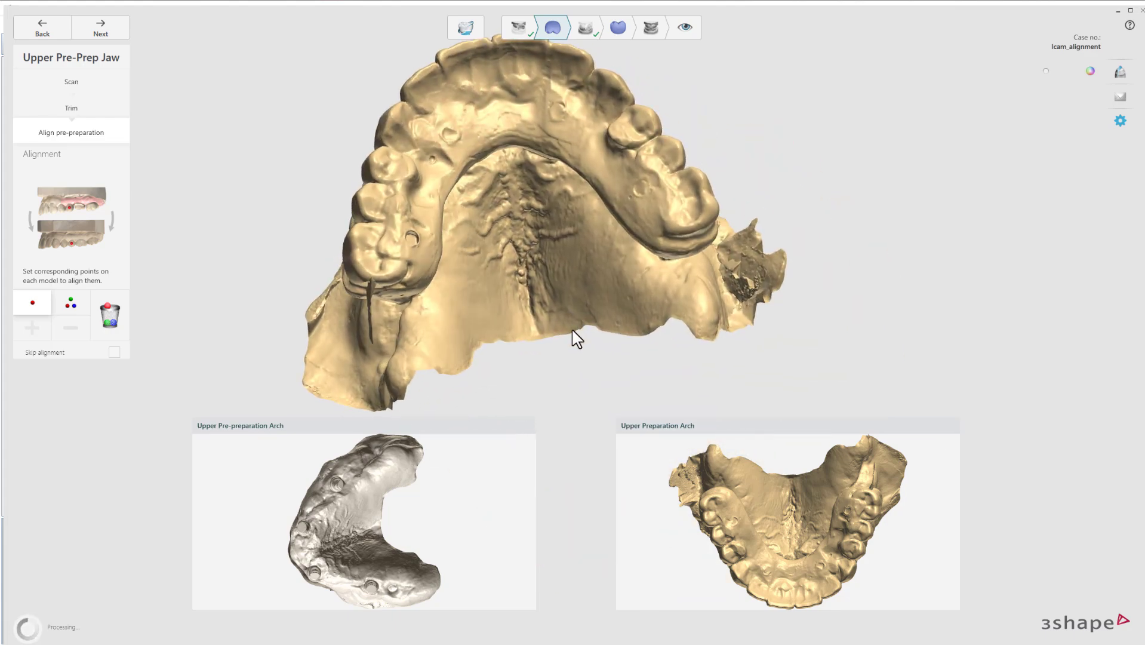
{"action": "right_click_drag", "start_coordinate": [371, 488], "coordinate": [373, 541]}
{"action": "scroll", "coordinate": [352, 520], "scroll_direction": "up", "scroll_amount": 8}
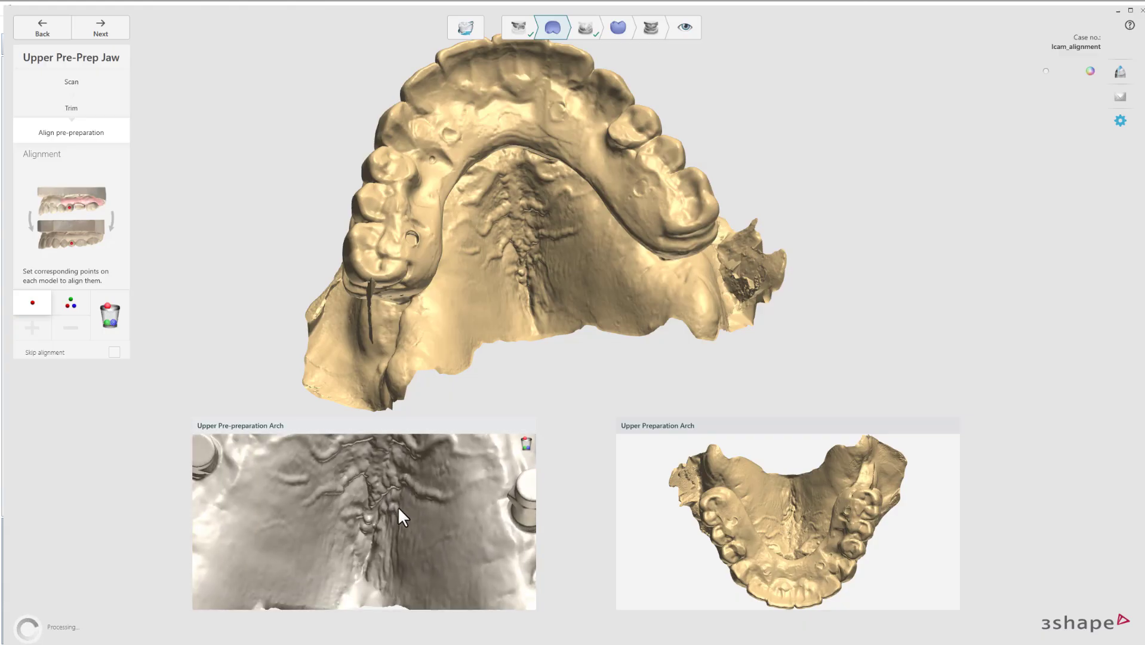
{"action": "scroll", "coordinate": [407, 484], "scroll_direction": "up", "scroll_amount": 2}
{"action": "scroll", "coordinate": [520, 254], "scroll_direction": "up", "scroll_amount": 5}
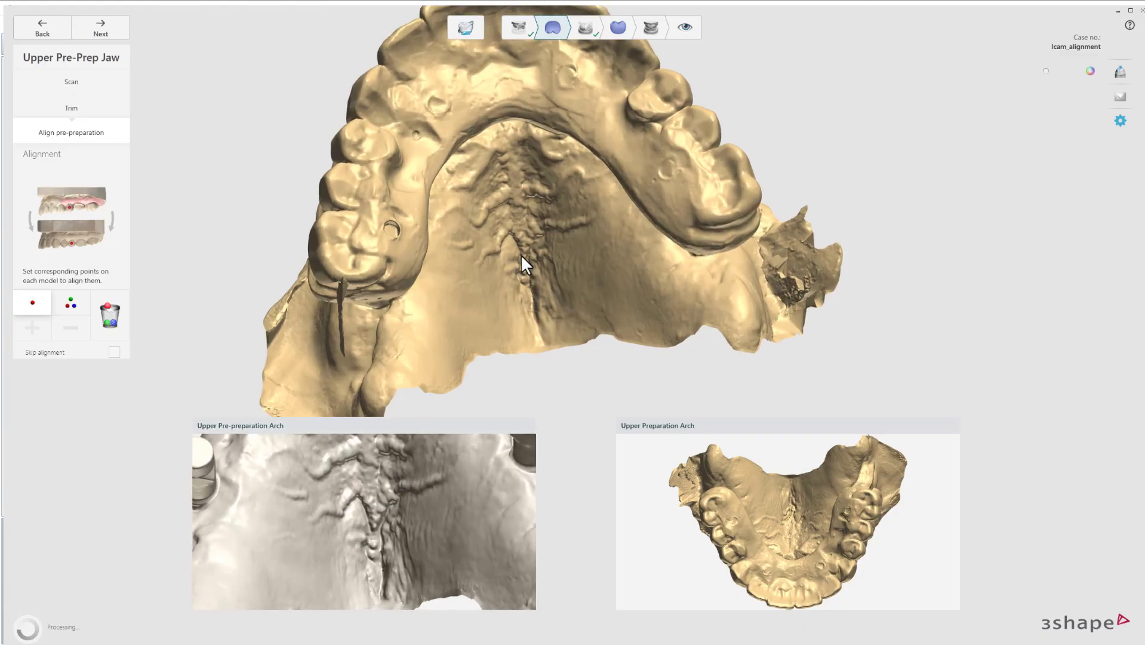
{"action": "scroll", "coordinate": [526, 265], "scroll_direction": "up", "scroll_amount": 3}
{"action": "left_click", "coordinate": [526, 256]}
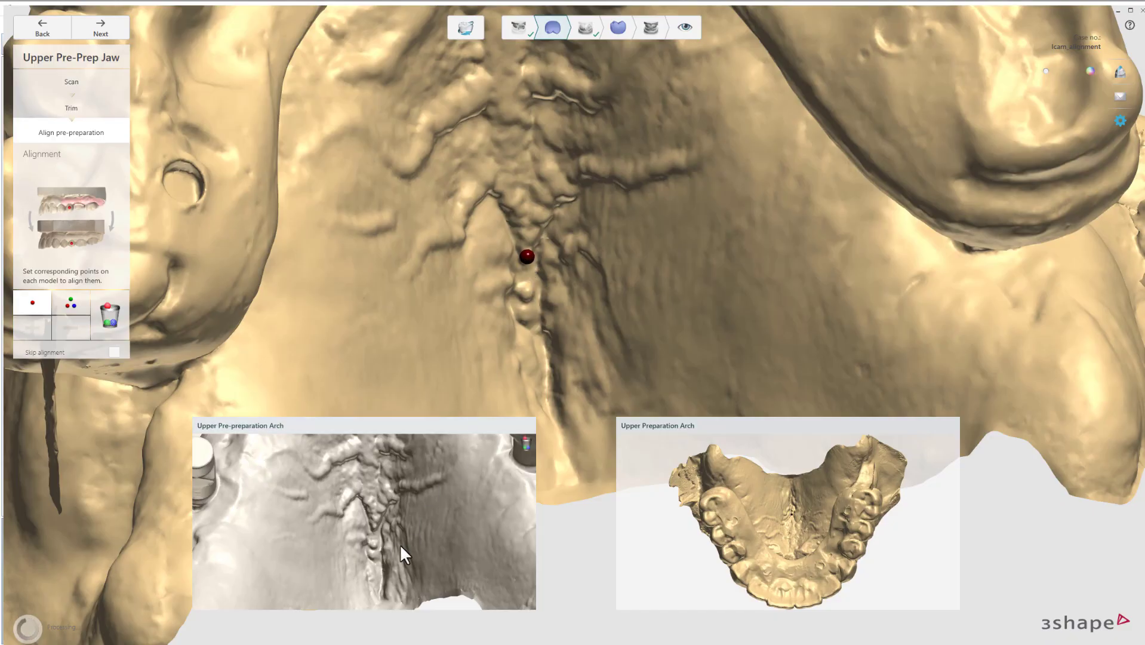
{"action": "left_click", "coordinate": [375, 526]}
{"action": "mouse_move", "coordinate": [376, 526]}
{"action": "right_mouse_down"}
{"action": "mouse_move", "coordinate": [419, 475]}
{"action": "mouse_move", "coordinate": [398, 486]}
{"action": "mouse_move", "coordinate": [426, 485]}
{"action": "mouse_move", "coordinate": [401, 485]}
{"action": "mouse_move", "coordinate": [393, 516]}
{"action": "right_mouse_up"}
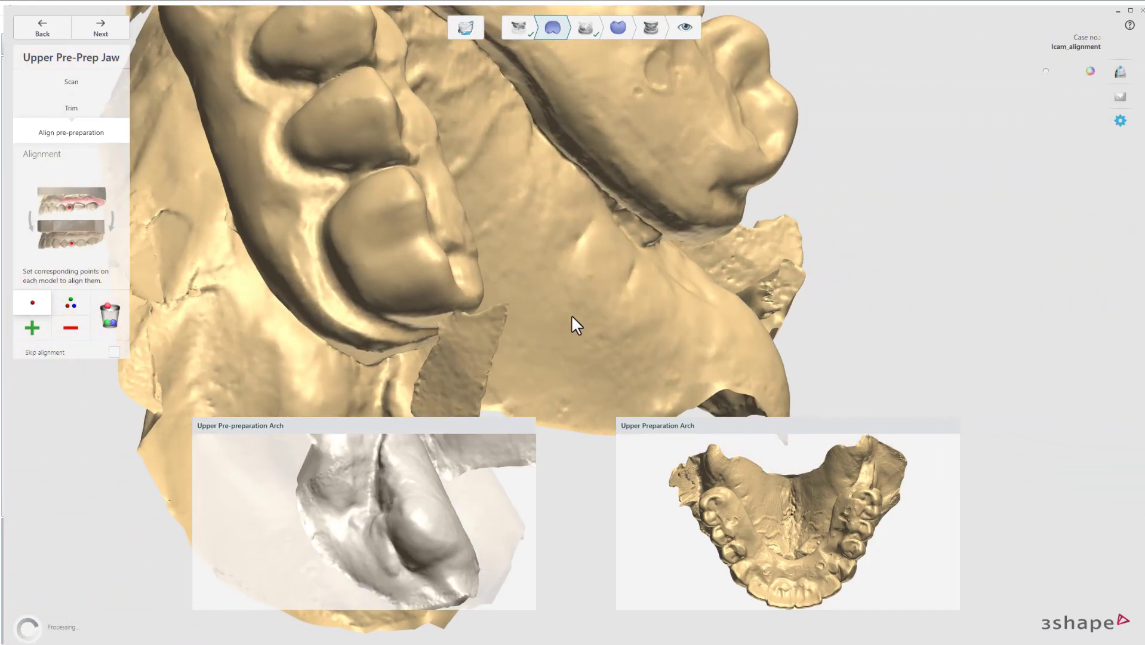
{"action": "right_click_drag", "start_coordinate": [571, 314], "coordinate": [445, 322]}
{"action": "middle_click_drag", "start_coordinate": [444, 322], "coordinate": [523, 174]}
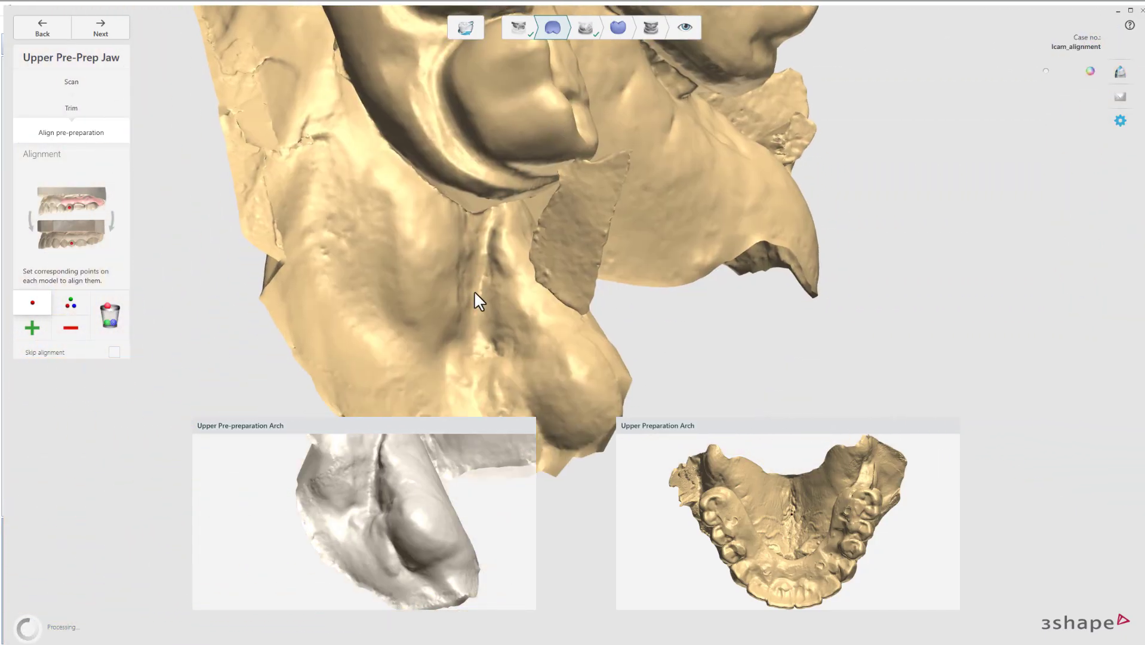
{"action": "middle_click_drag", "start_coordinate": [480, 326], "coordinate": [462, 296]}
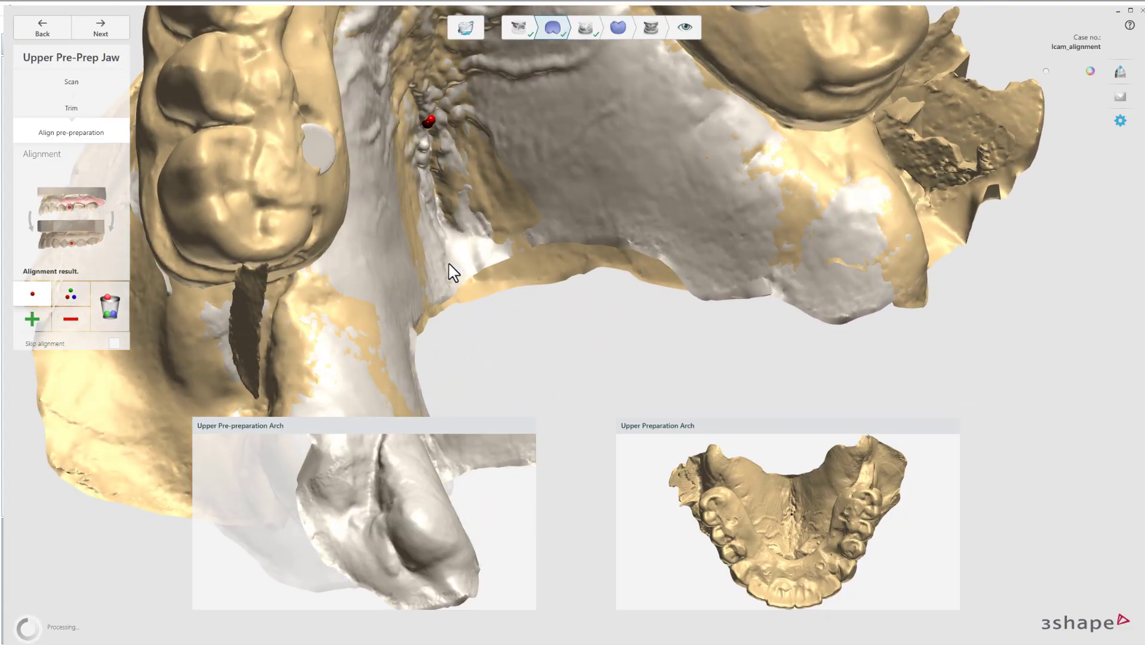
{"action": "right_click_drag", "start_coordinate": [449, 265], "coordinate": [402, 187]}
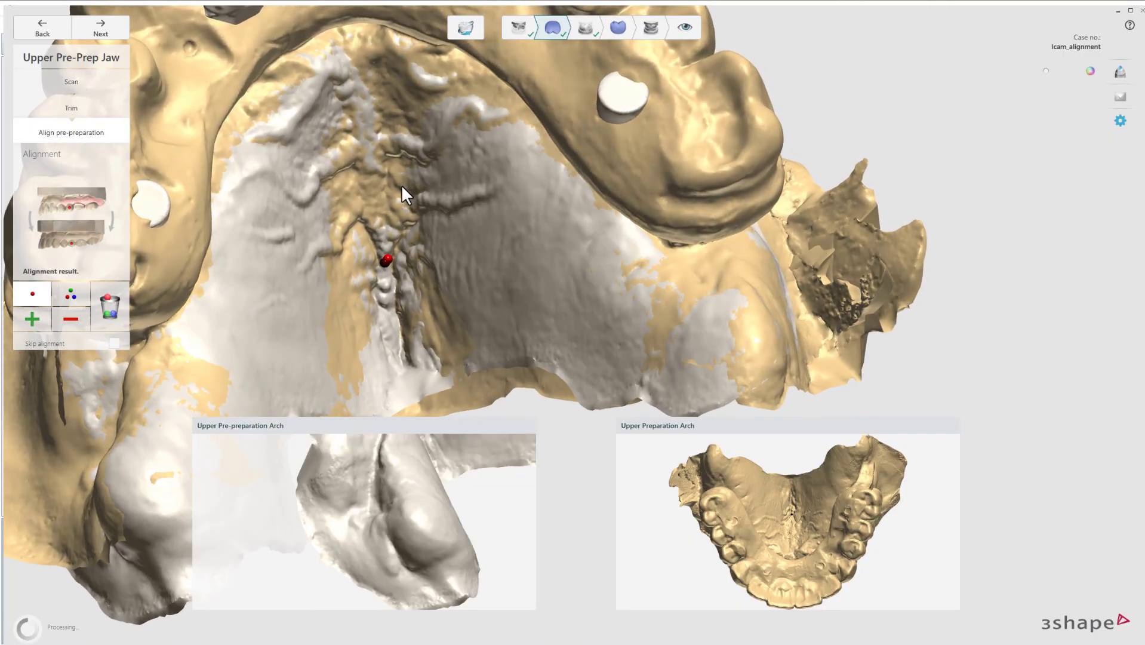
Switch to three-point alignment and mark the first matching point on both arches.
{"action": "left_click", "coordinate": [71, 295]}
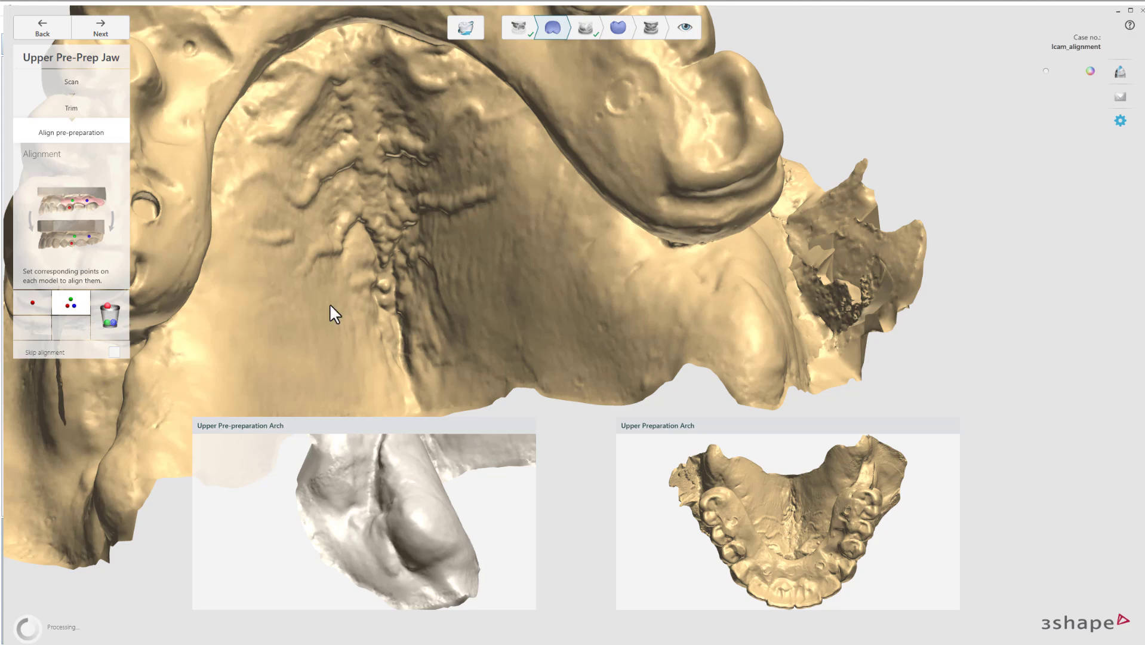
{"action": "left_click", "coordinate": [383, 259]}
{"action": "middle_click_drag", "start_coordinate": [450, 520], "coordinate": [349, 607]}
{"action": "scroll", "coordinate": [336, 486], "scroll_direction": "up", "scroll_amount": 3}
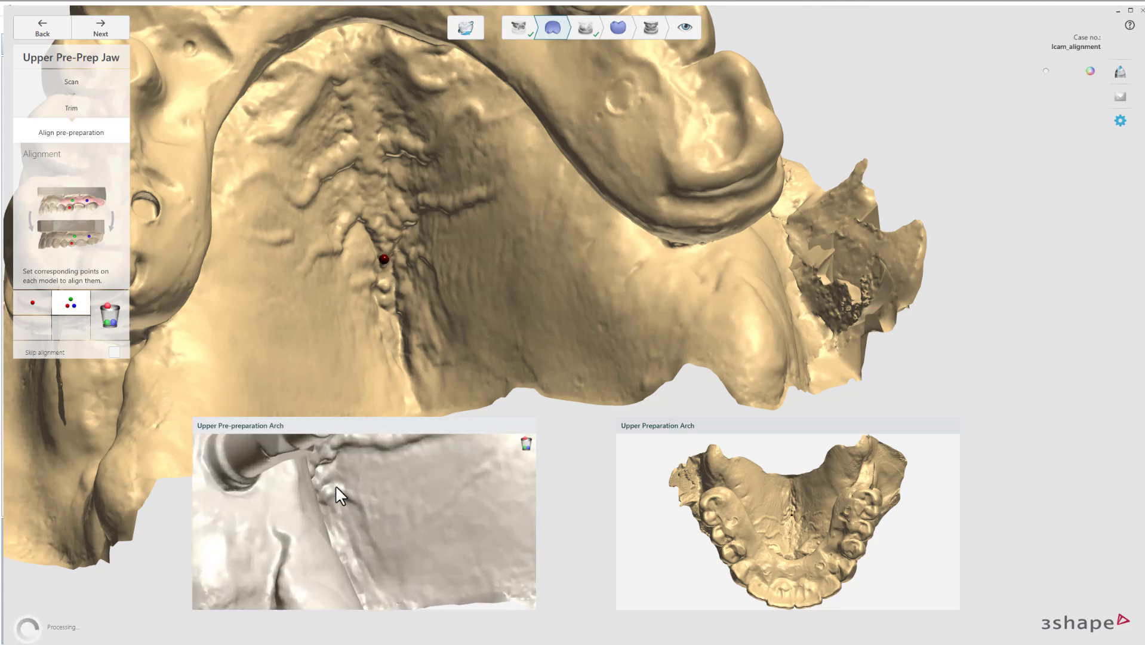
{"action": "scroll", "coordinate": [336, 487], "scroll_direction": "up", "scroll_amount": 2}
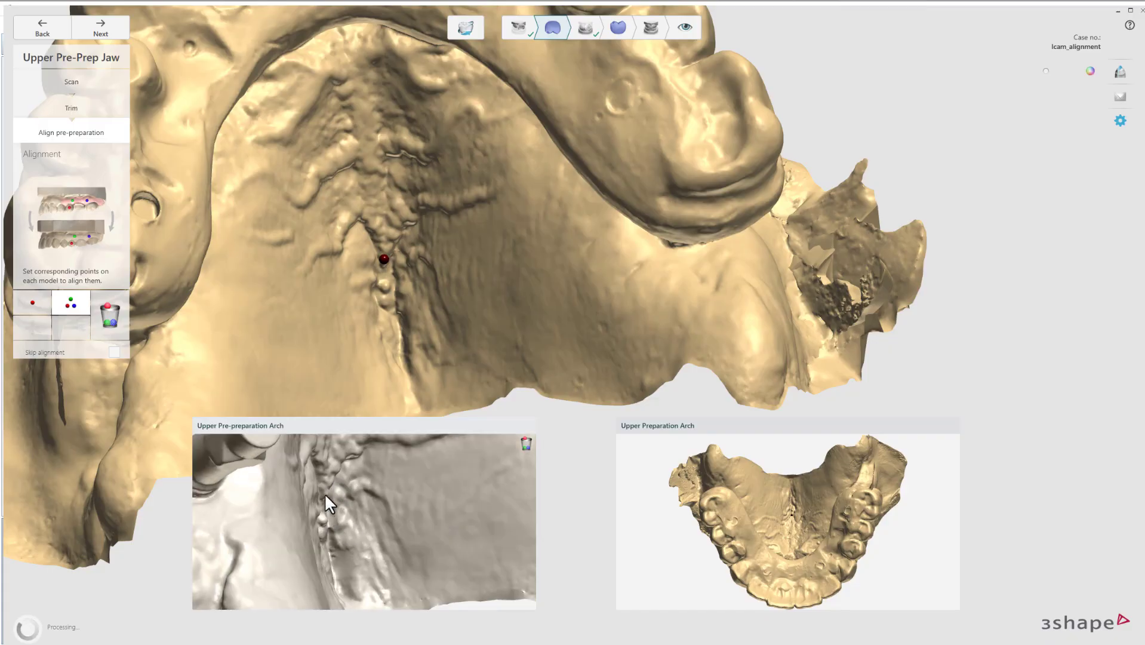
{"action": "left_click", "coordinate": [325, 495]}
{"action": "right_click_drag", "start_coordinate": [328, 507], "coordinate": [416, 504]}
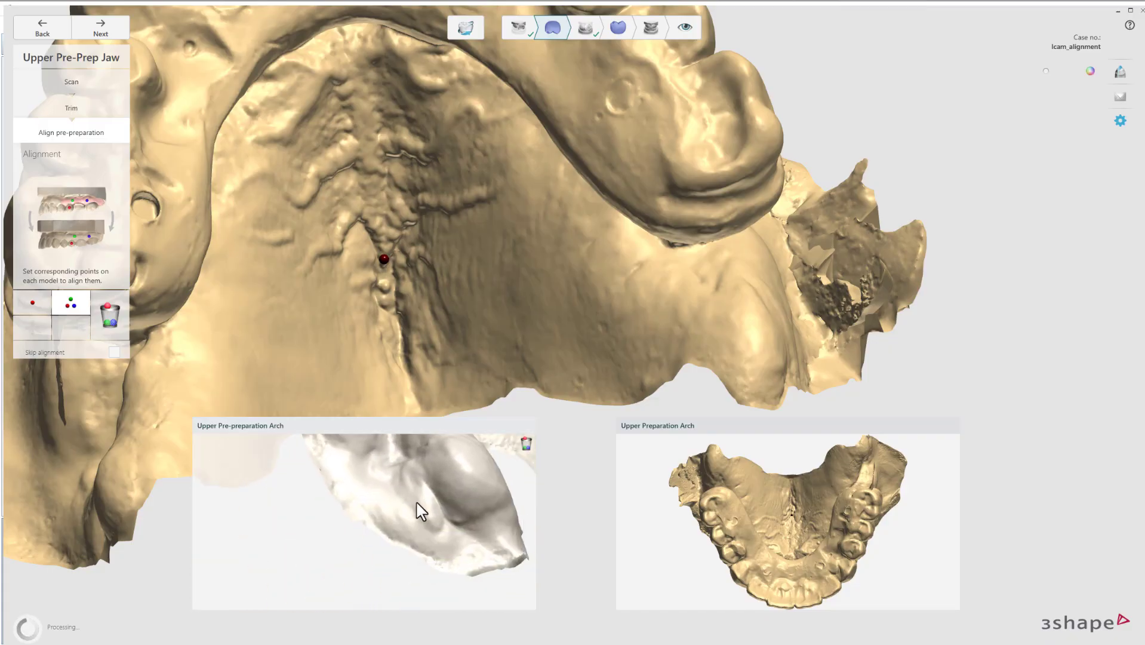
Mark the remaining matching point pairs and check the aligned upper arches from the side.
{"action": "right_click_drag", "start_coordinate": [410, 325], "coordinate": [552, 248]}
{"action": "left_click", "coordinate": [388, 311]}
{"action": "right_click_drag", "start_coordinate": [474, 497], "coordinate": [381, 529]}
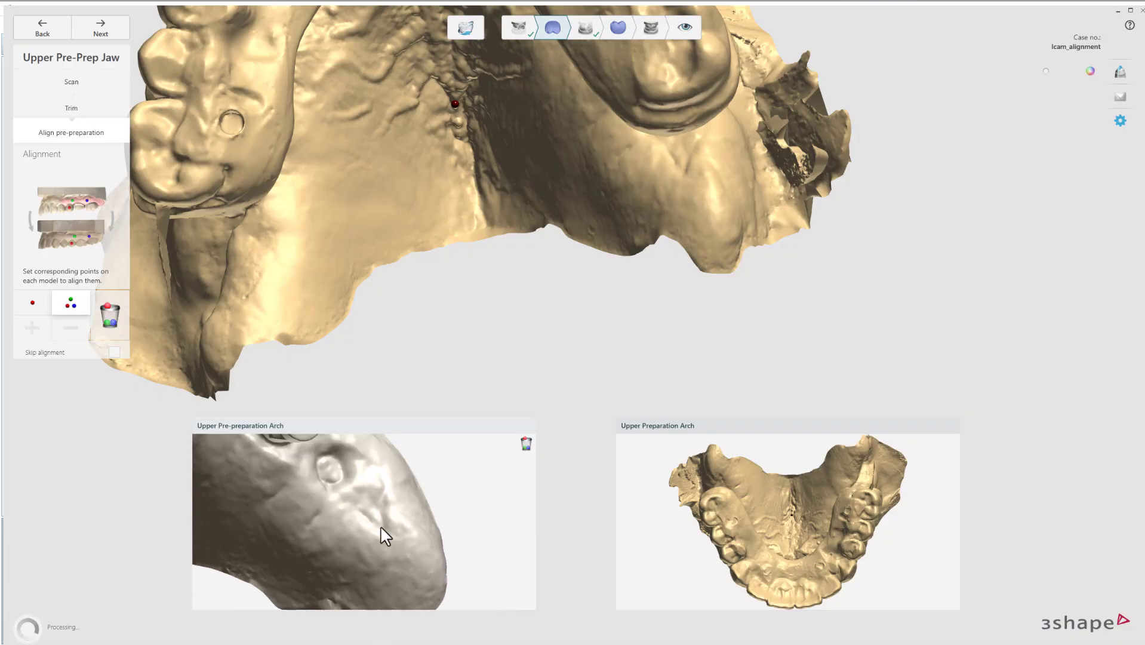
{"action": "scroll", "coordinate": [658, 206], "scroll_direction": "up", "scroll_amount": 2}
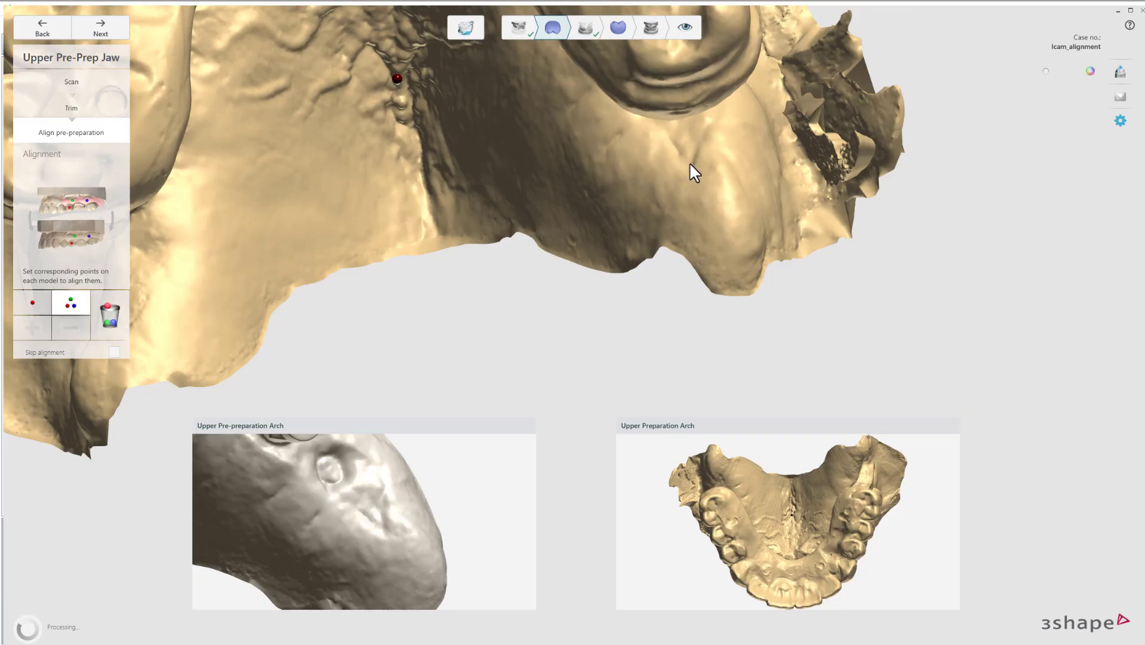
{"action": "left_click", "coordinate": [385, 529]}
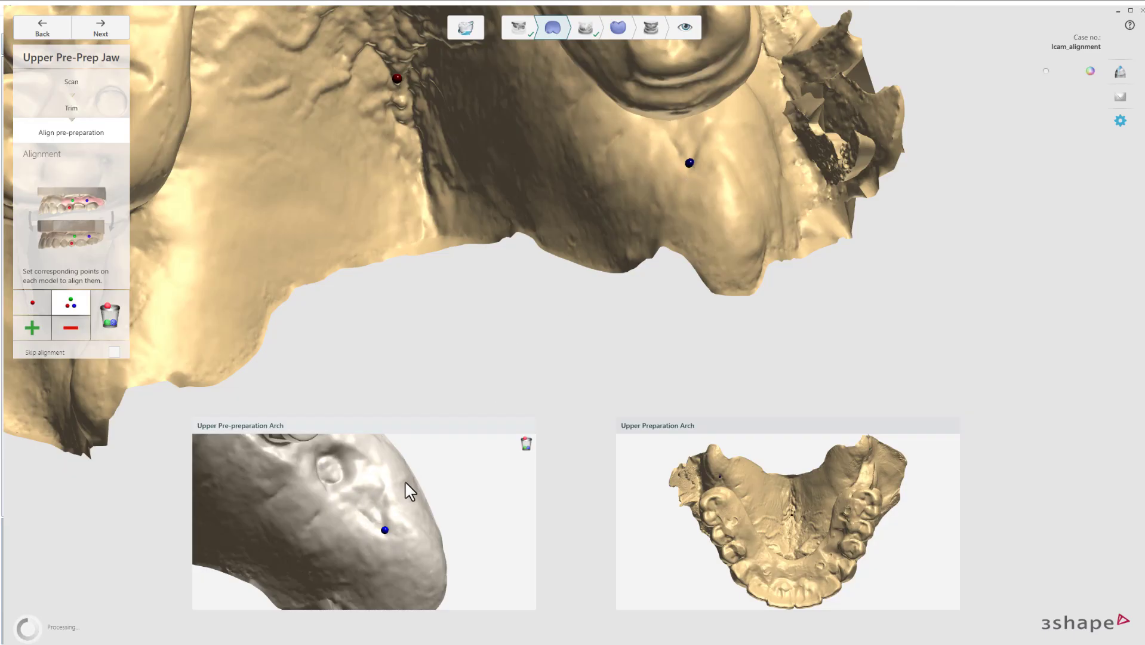
{"action": "middle_click_drag", "start_coordinate": [349, 243], "coordinate": [484, 363]}
{"action": "scroll", "coordinate": [517, 309], "scroll_direction": "down", "scroll_amount": 1}
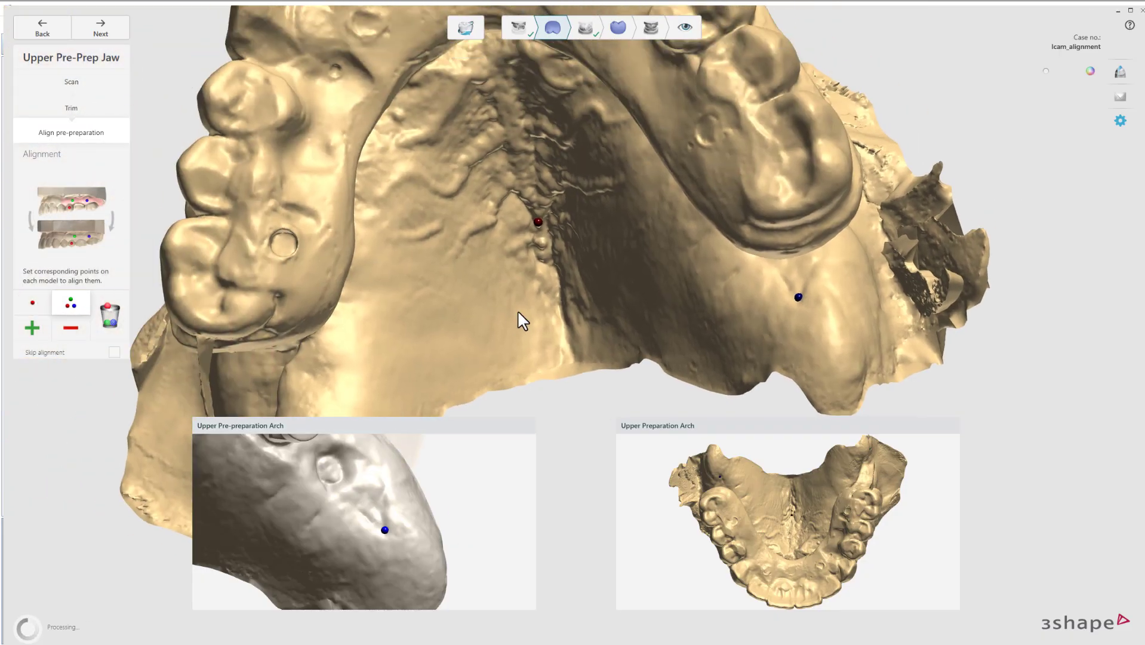
{"action": "right_click_drag", "start_coordinate": [545, 305], "coordinate": [583, 342]}
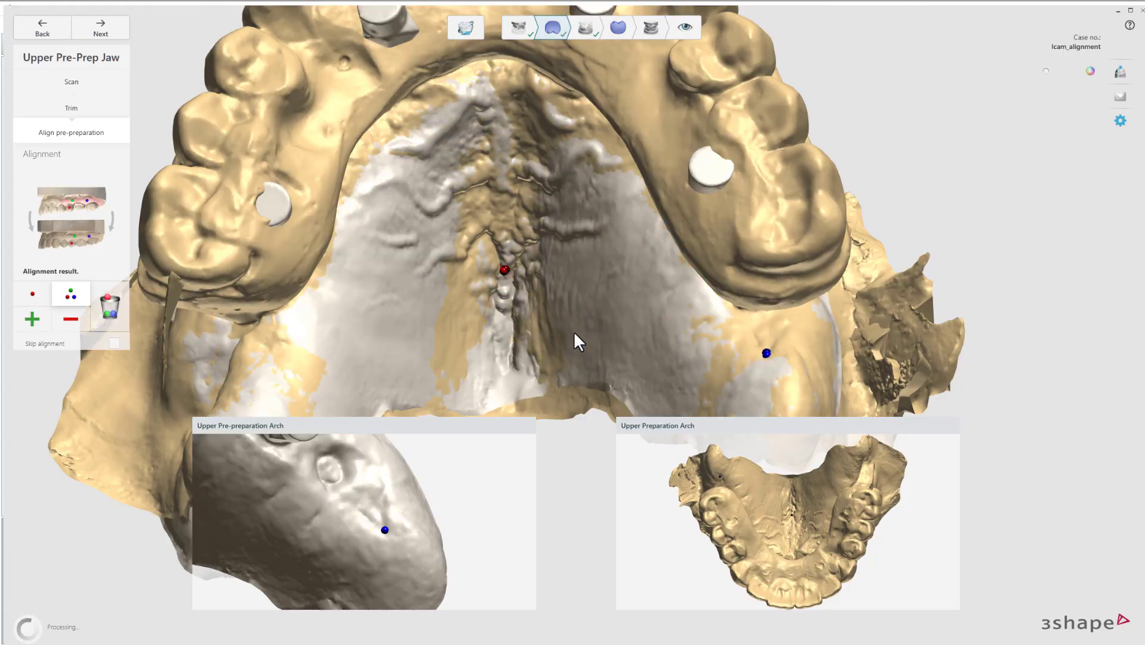
{"action": "scroll", "coordinate": [541, 336], "scroll_direction": "down", "scroll_amount": 1}
{"action": "right_click_drag", "start_coordinate": [541, 338], "coordinate": [576, 340]}
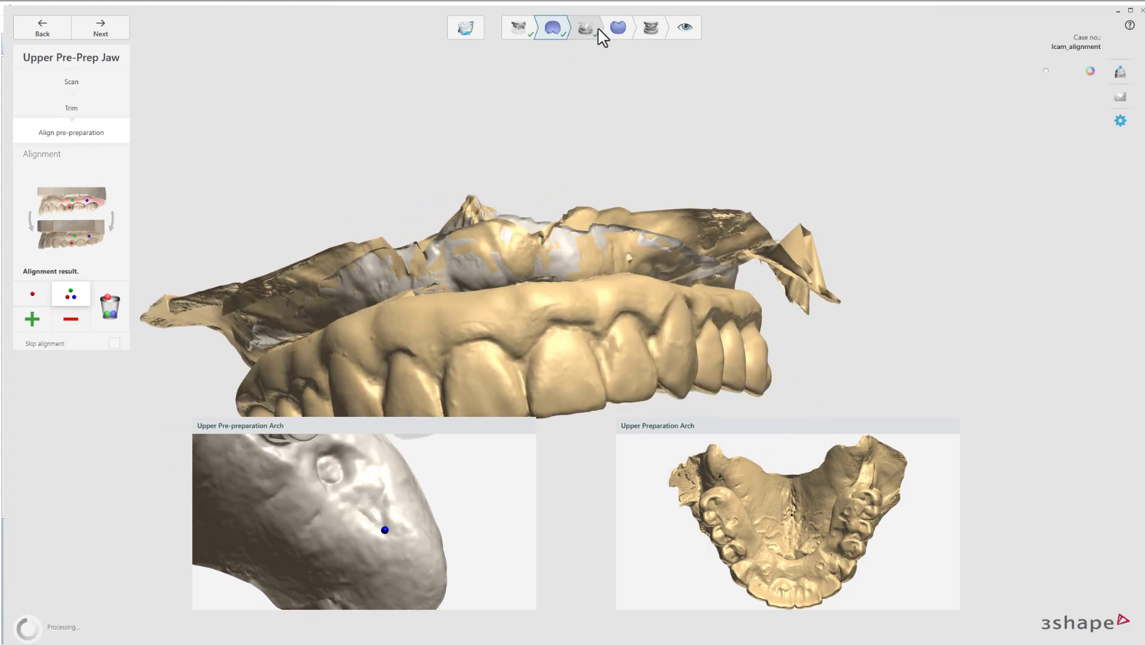
Open Align pre-preparation on the Lower Pre-Prep Jaw step and start manual alignment.
{"action": "left_click", "coordinate": [618, 27]}
{"action": "right_click_drag", "start_coordinate": [561, 331], "coordinate": [580, 268]}
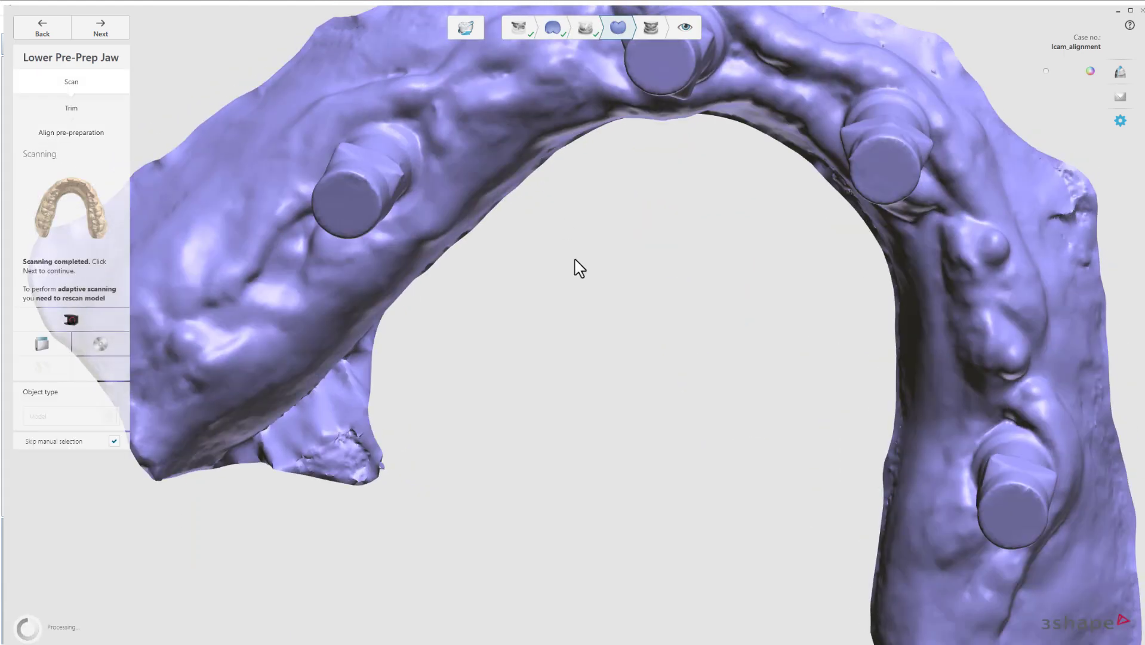
{"action": "left_click", "coordinate": [94, 133]}
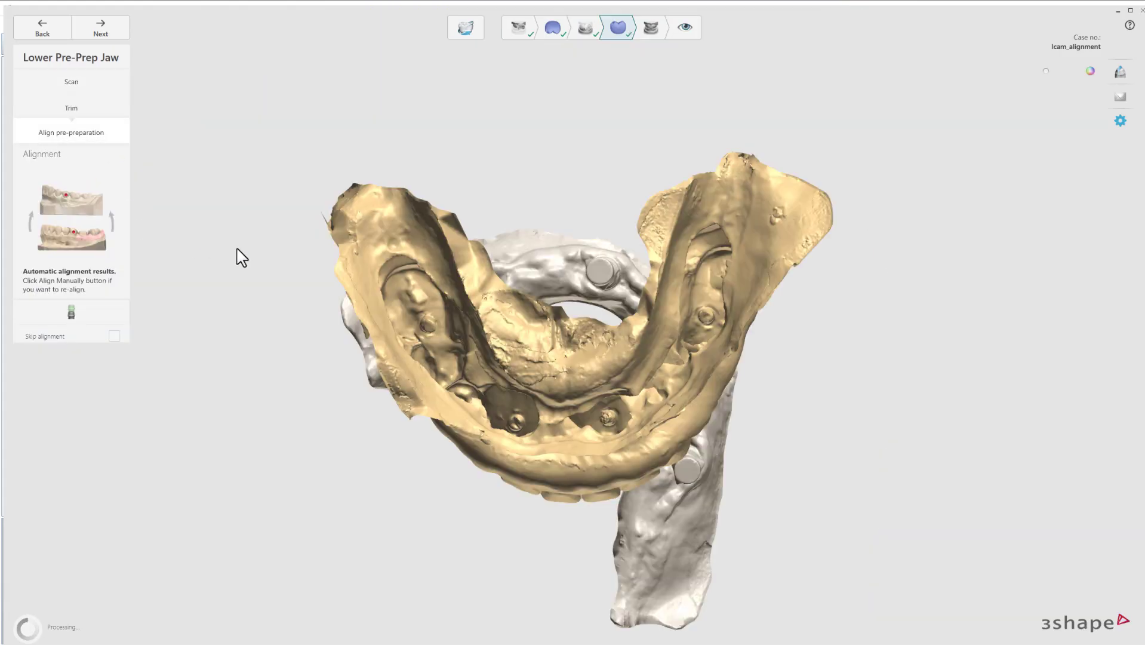
{"action": "left_click", "coordinate": [113, 325]}
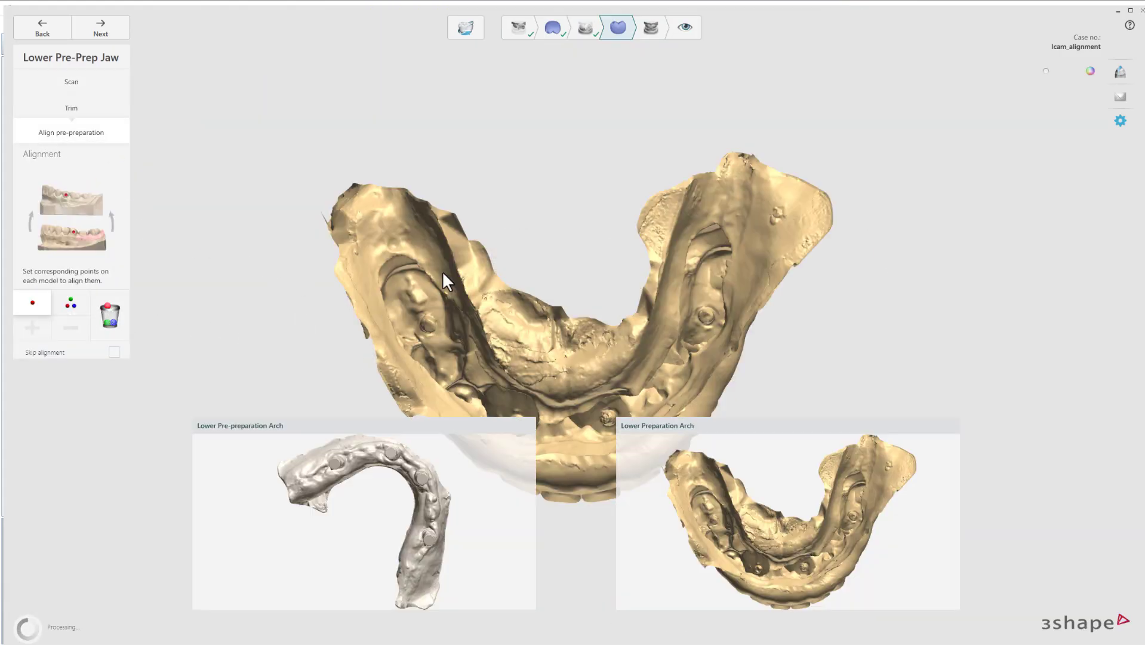
{"action": "right_click_drag", "start_coordinate": [446, 275], "coordinate": [517, 237]}
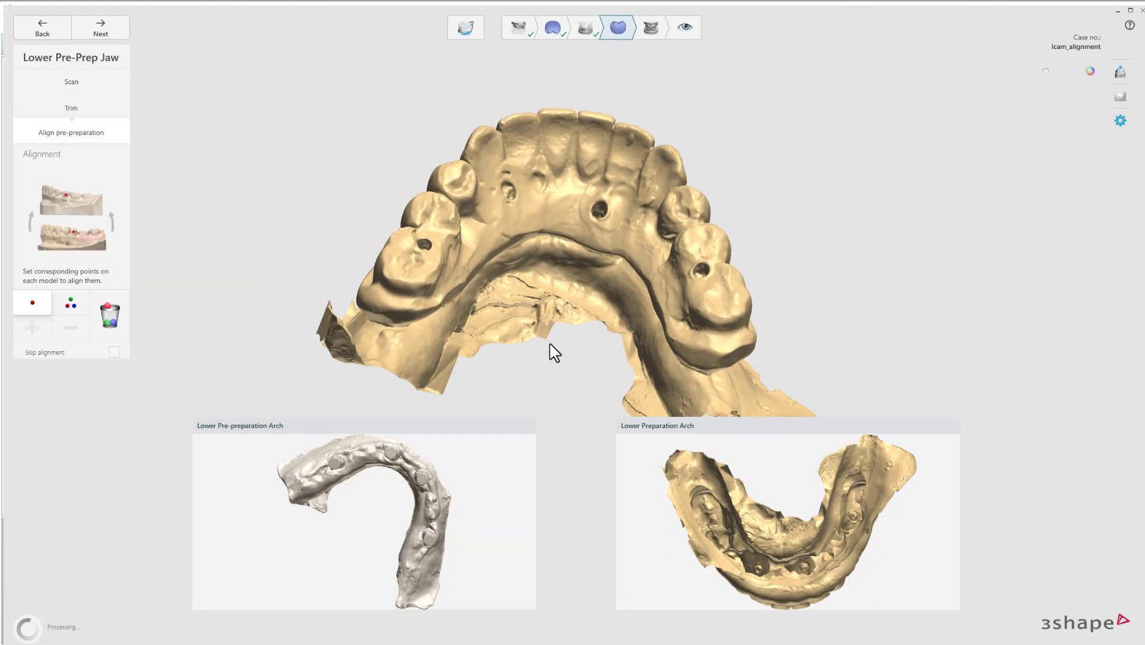
{"action": "mouse_move", "coordinate": [429, 495]}
{"action": "right_mouse_down"}
{"action": "mouse_move", "coordinate": [463, 468]}
{"action": "mouse_move", "coordinate": [407, 500]}
{"action": "right_mouse_up"}
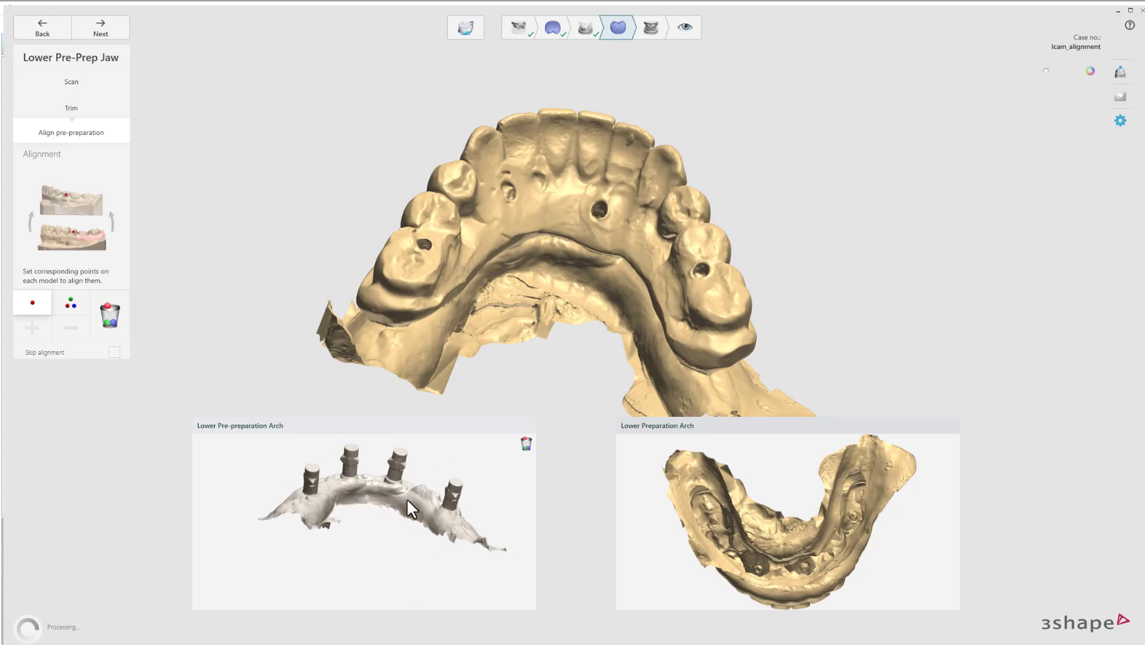
{"action": "scroll", "coordinate": [397, 492], "scroll_direction": "up", "scroll_amount": 5}
{"action": "scroll", "coordinate": [582, 245], "scroll_direction": "up", "scroll_amount": 4}
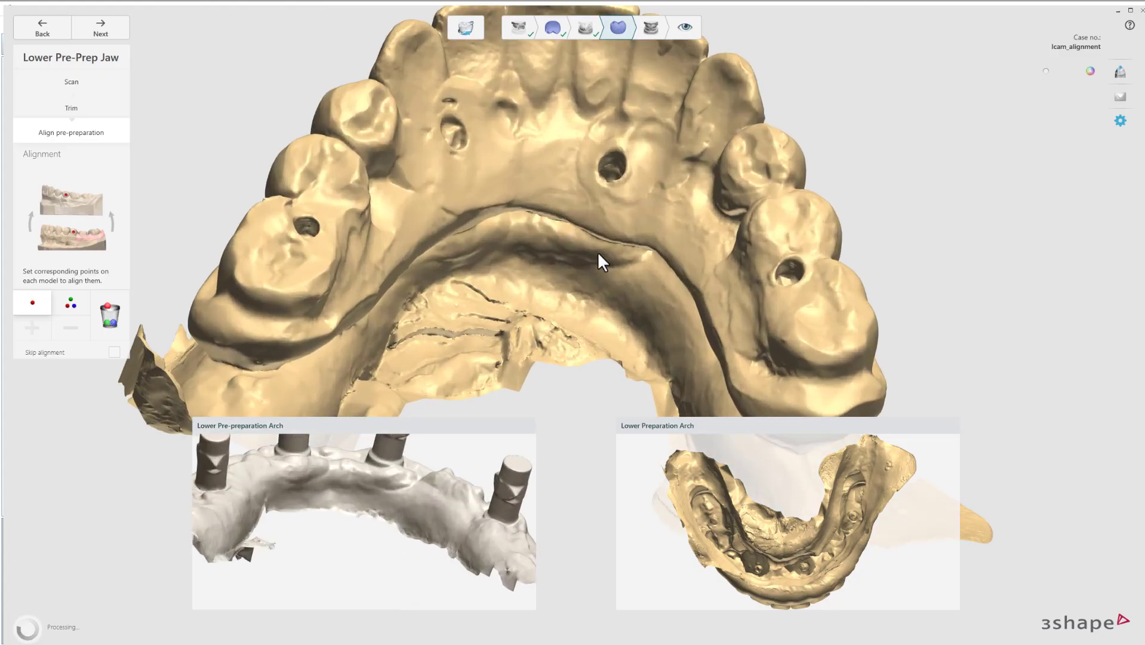
Mark one matching ridge point on both lower models and view the aligned jaws from the front.
{"action": "right_click_drag", "start_coordinate": [597, 251], "coordinate": [490, 412]}
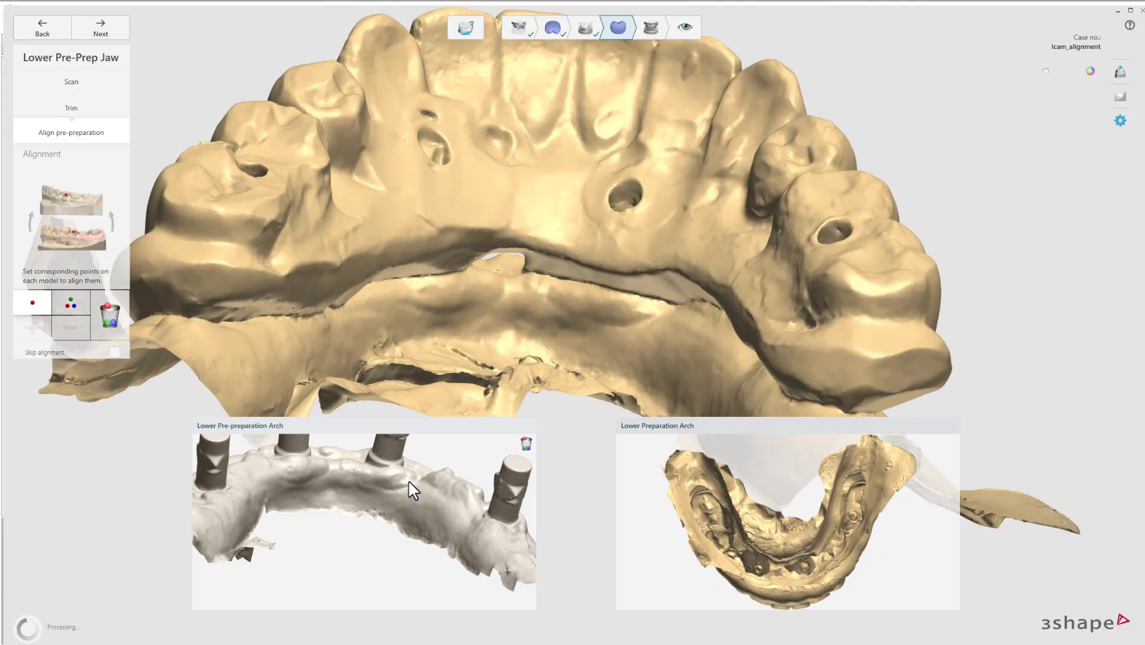
{"action": "right_click_drag", "start_coordinate": [364, 482], "coordinate": [354, 493]}
{"action": "left_click", "coordinate": [355, 486]}
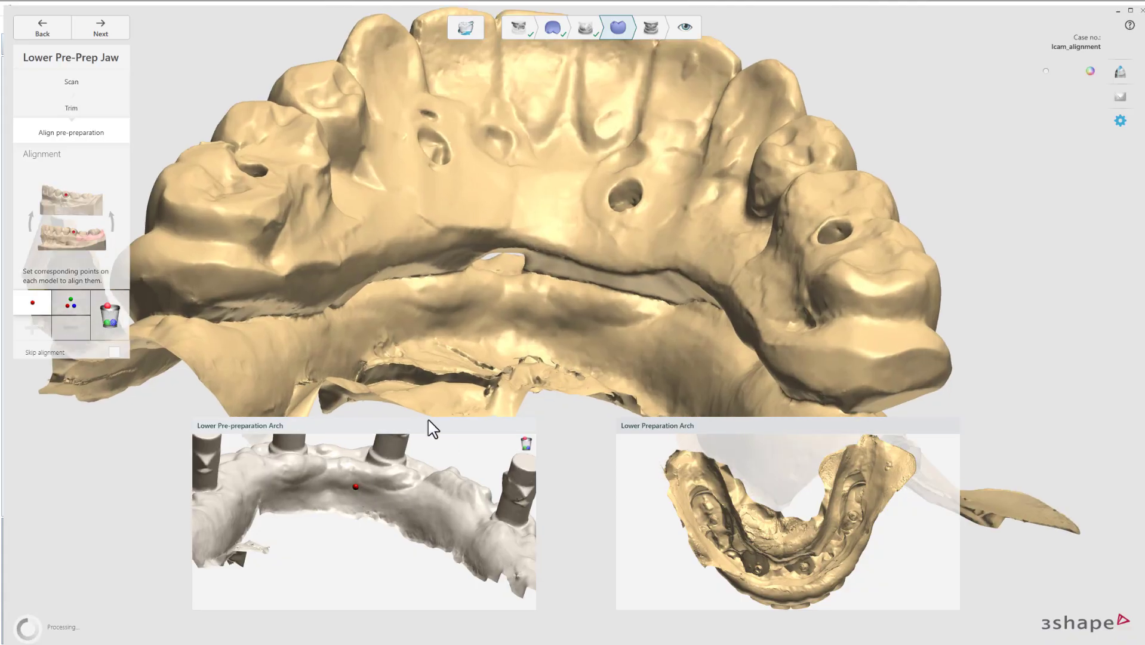
{"action": "right_click_drag", "start_coordinate": [572, 320], "coordinate": [567, 325]}
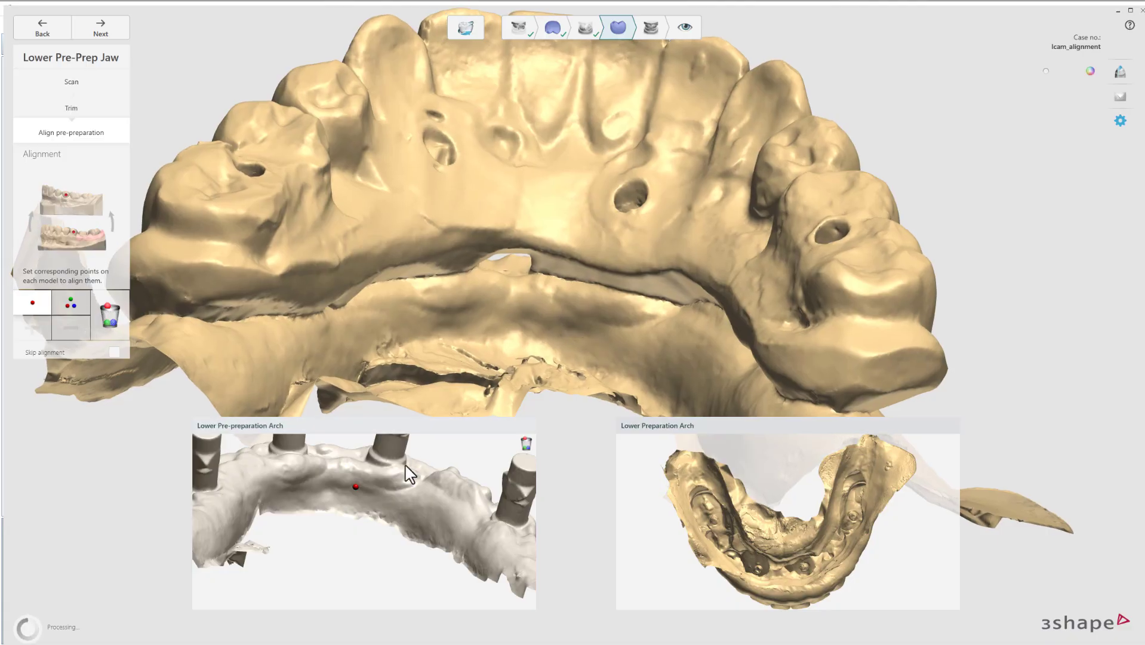
{"action": "scroll", "coordinate": [388, 492], "scroll_direction": "up", "scroll_amount": 1}
{"action": "scroll", "coordinate": [366, 497], "scroll_direction": "up", "scroll_amount": 1}
{"action": "right_click_drag", "start_coordinate": [364, 481], "coordinate": [362, 484]}
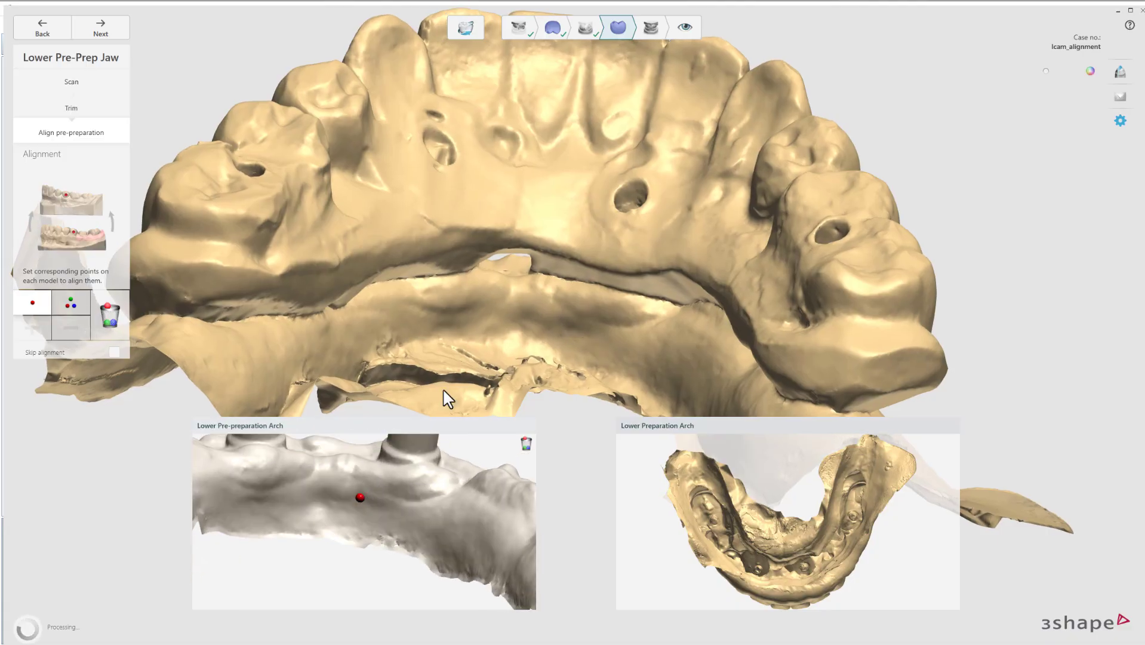
{"action": "left_click", "coordinate": [561, 318]}
{"action": "right_click_drag", "start_coordinate": [484, 358], "coordinate": [490, 317]}
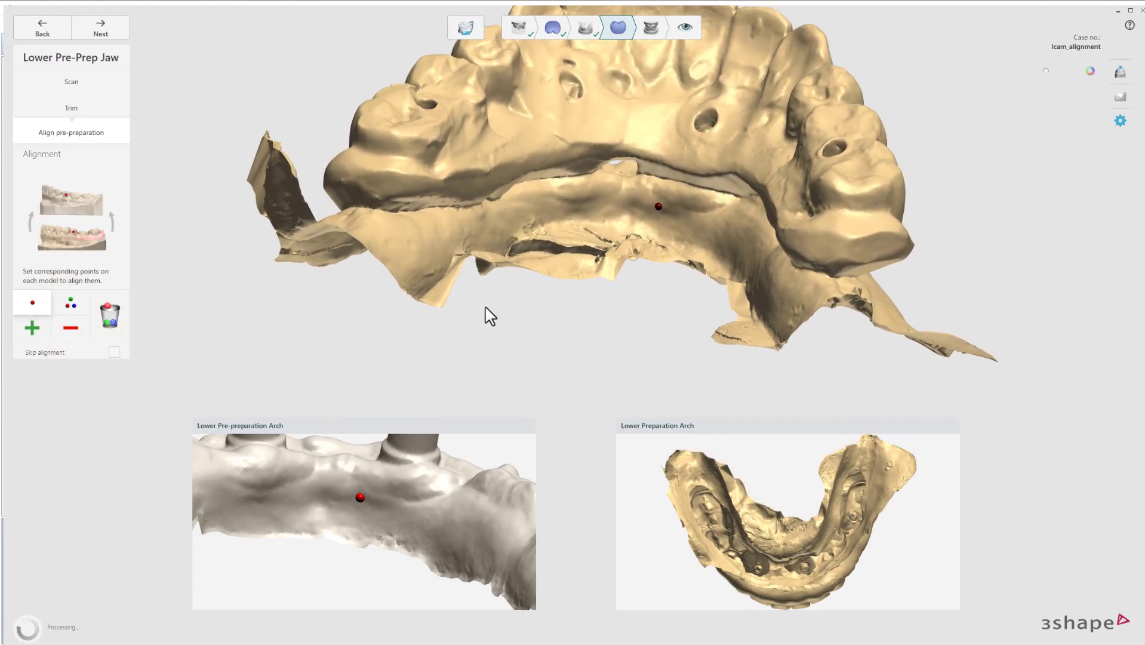
{"action": "right_click_drag", "start_coordinate": [476, 466], "coordinate": [301, 401]}
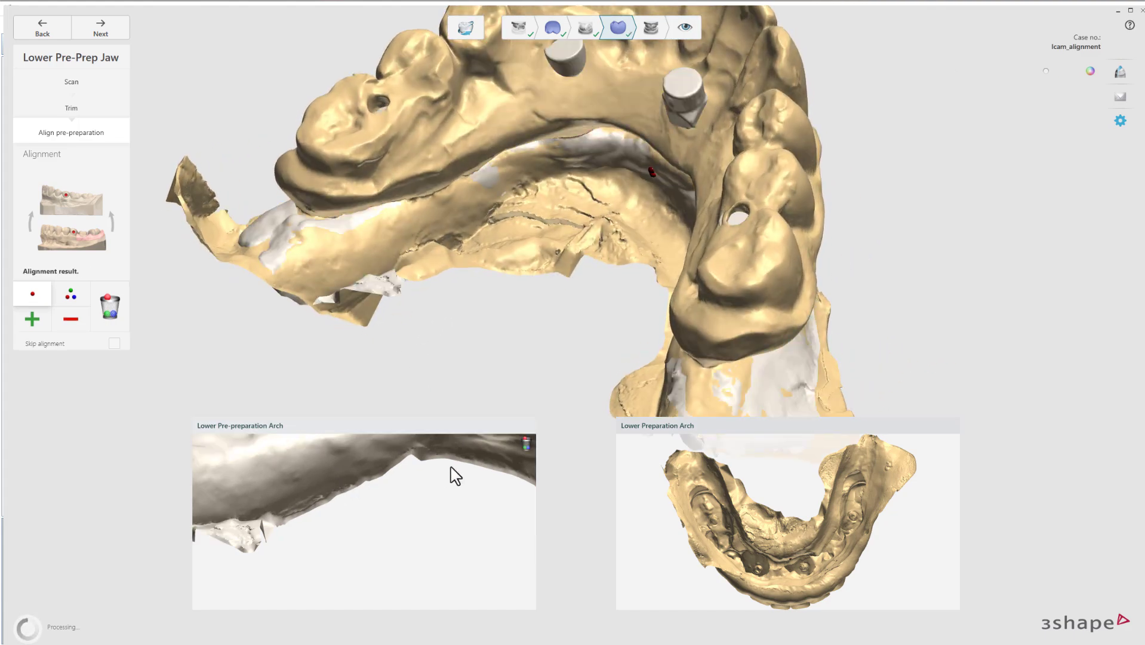
{"action": "right_click_drag", "start_coordinate": [384, 373], "coordinate": [517, 236]}
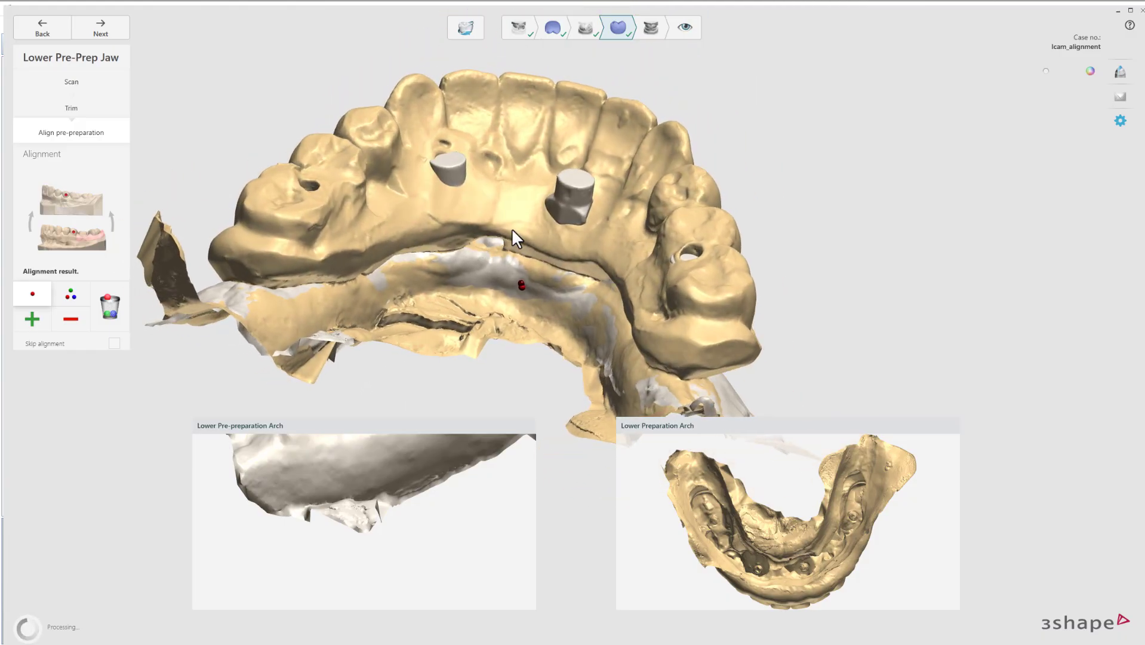
Switch to three-point mode and mark the first matching point on both lower arches.
{"action": "left_click", "coordinate": [72, 294]}
{"action": "left_click", "coordinate": [521, 285]}
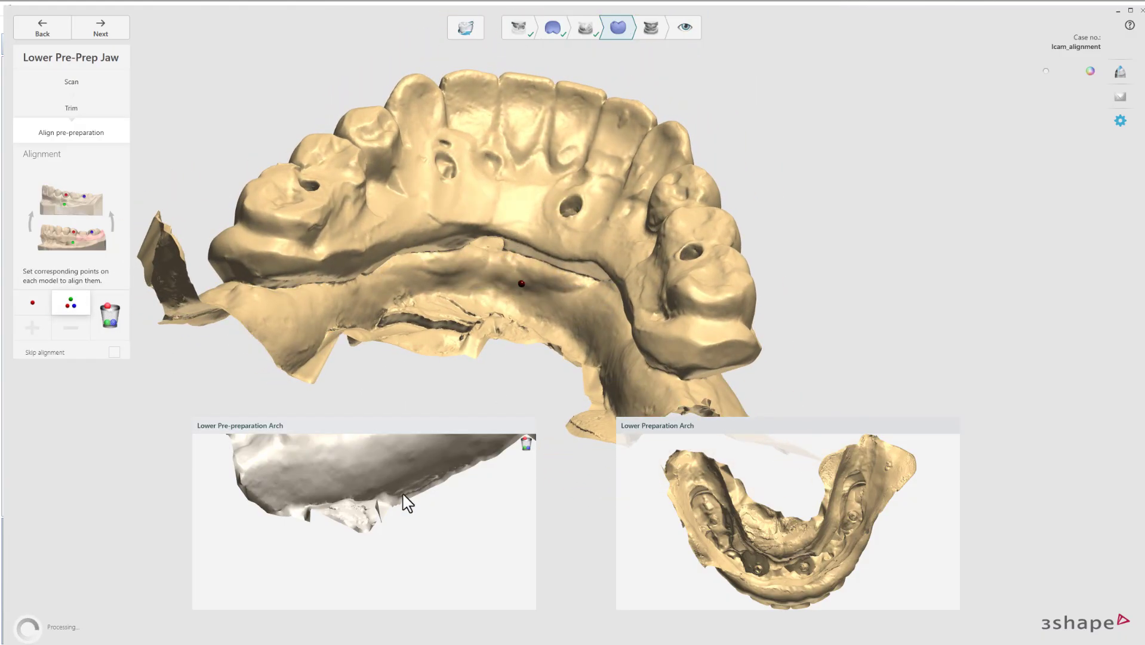
{"action": "right_click_drag", "start_coordinate": [466, 492], "coordinate": [354, 544]}
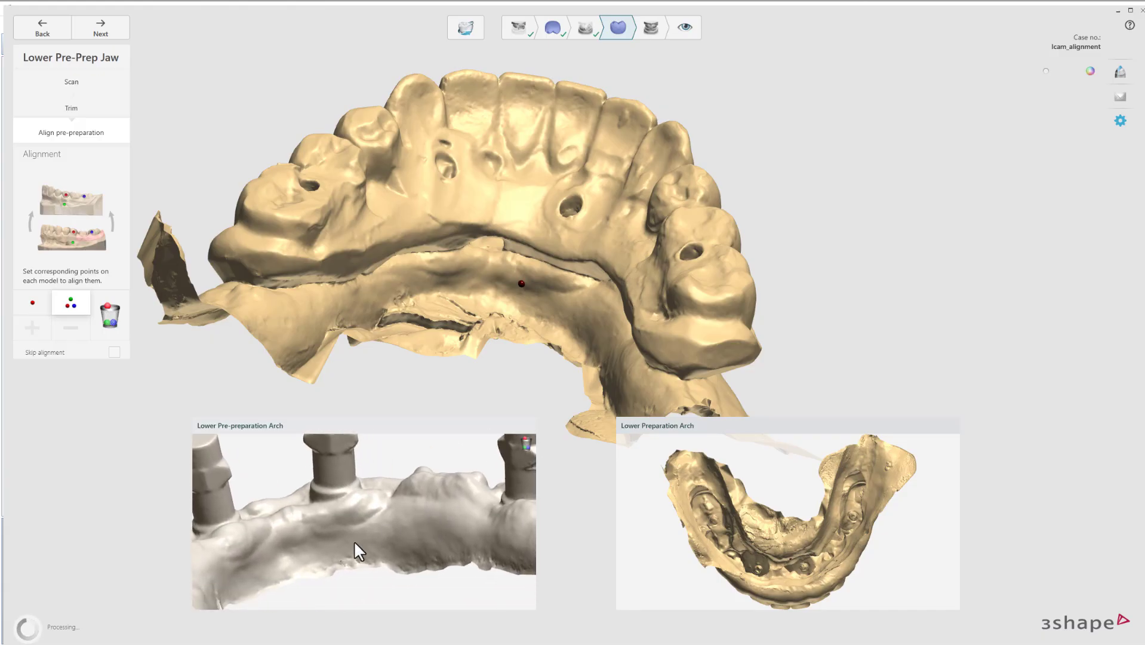
{"action": "left_click", "coordinate": [316, 534]}
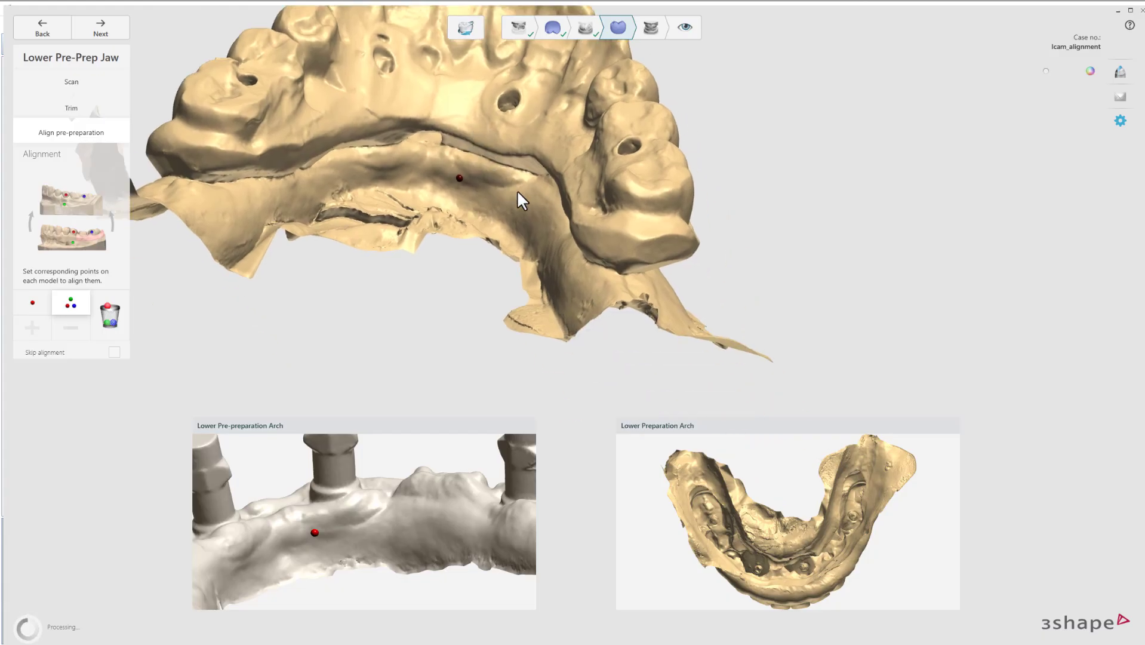
{"action": "right_click_drag", "start_coordinate": [740, 537], "coordinate": [757, 579]}
{"action": "right_click_drag", "start_coordinate": [493, 525], "coordinate": [388, 536]}
{"action": "scroll", "coordinate": [609, 373], "scroll_direction": "up", "scroll_amount": 2}
Mark another matching point pair on both lower arches and check the alignment.
{"action": "right_click_drag", "start_coordinate": [630, 410], "coordinate": [471, 329]}
{"action": "mouse_move", "coordinate": [406, 484]}
{"action": "right_mouse_down"}
{"action": "mouse_move", "coordinate": [363, 516]}
{"action": "mouse_move", "coordinate": [509, 511]}
{"action": "mouse_move", "coordinate": [436, 527]}
{"action": "mouse_move", "coordinate": [421, 473]}
{"action": "right_mouse_up"}
{"action": "right_click_drag", "start_coordinate": [485, 230], "coordinate": [451, 235]}
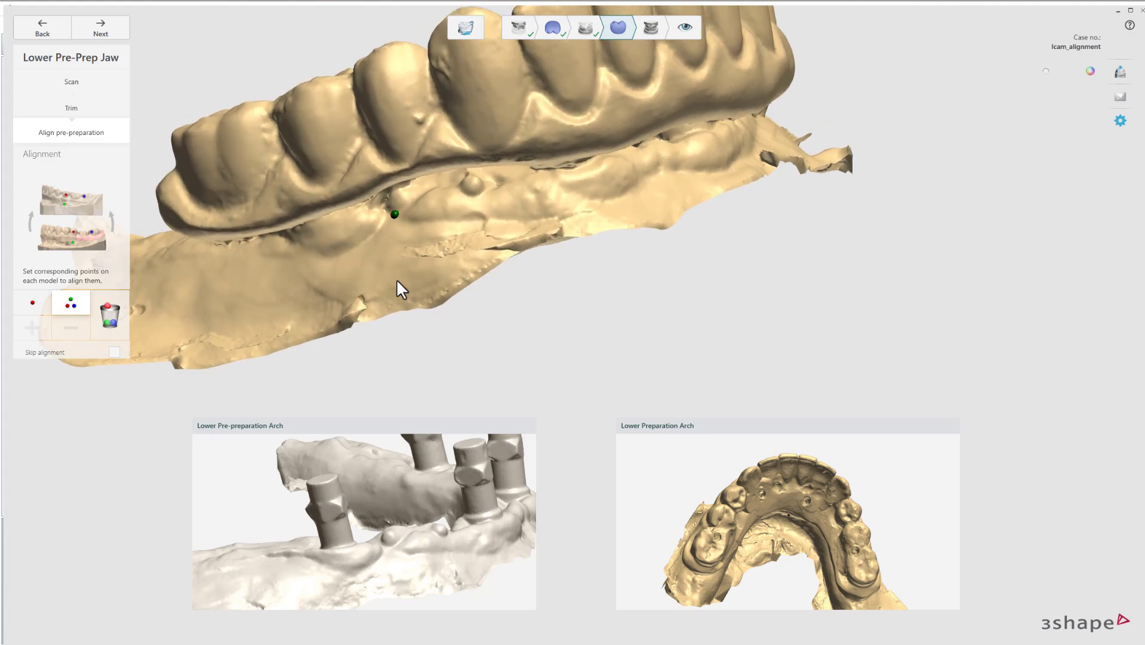
{"action": "right_click_drag", "start_coordinate": [389, 547], "coordinate": [370, 500]}
{"action": "right_click_drag", "start_coordinate": [639, 199], "coordinate": [562, 263]}
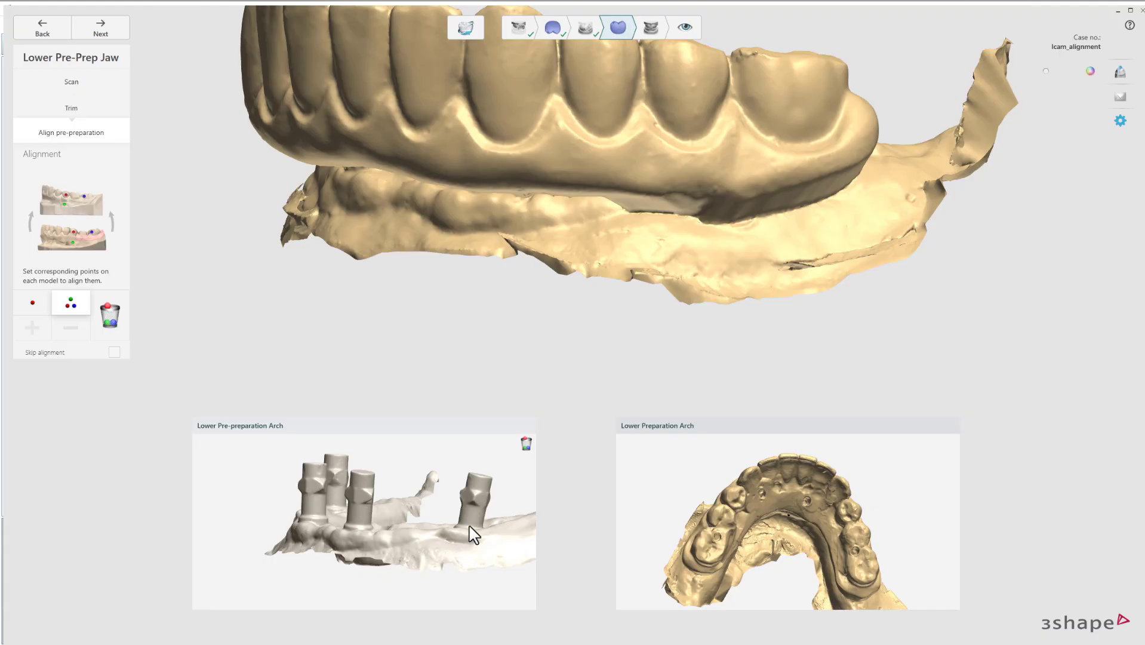
{"action": "scroll", "coordinate": [406, 543], "scroll_direction": "up", "scroll_amount": 5}
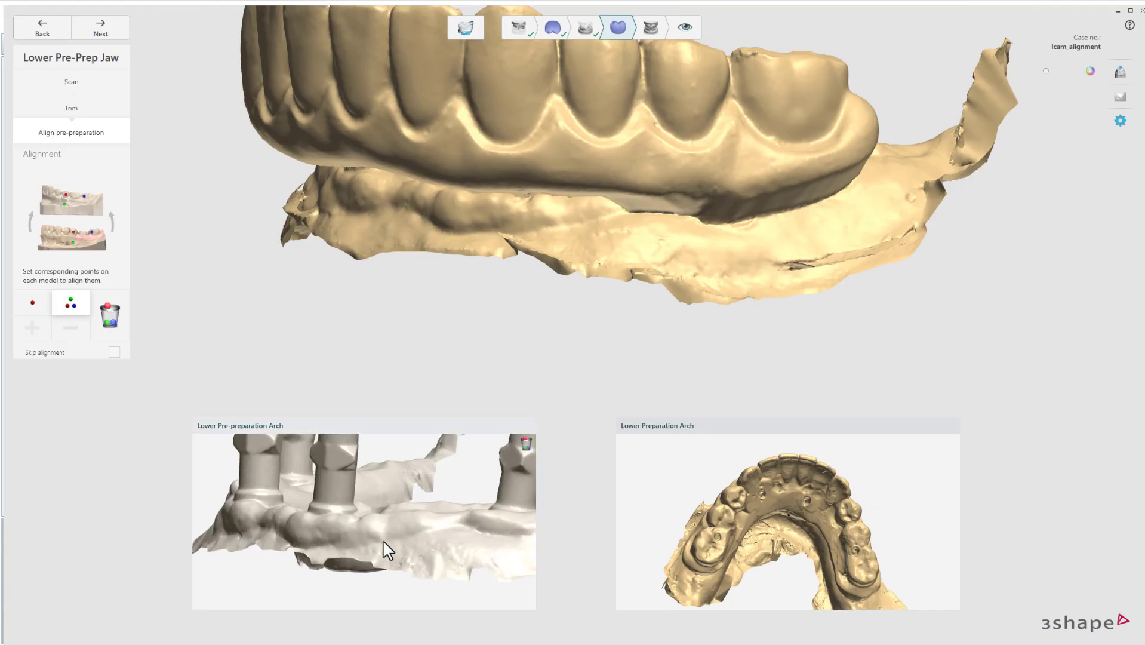
{"action": "left_click", "coordinate": [384, 540]}
{"action": "left_click", "coordinate": [561, 226]}
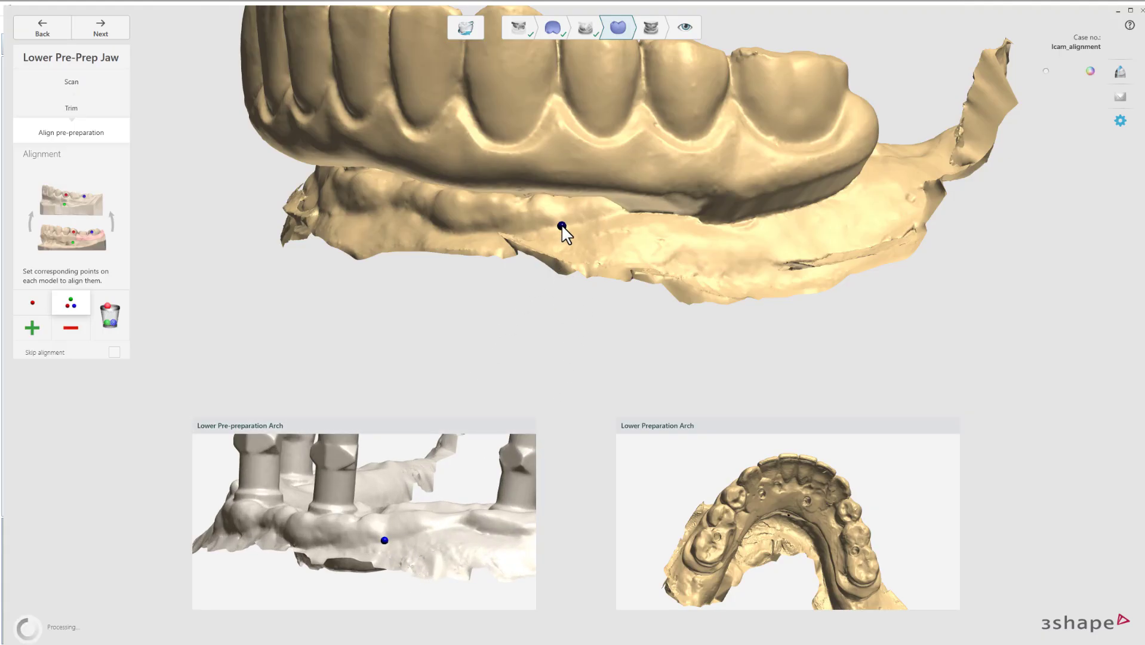
{"action": "right_click_drag", "start_coordinate": [561, 239], "coordinate": [601, 227]}
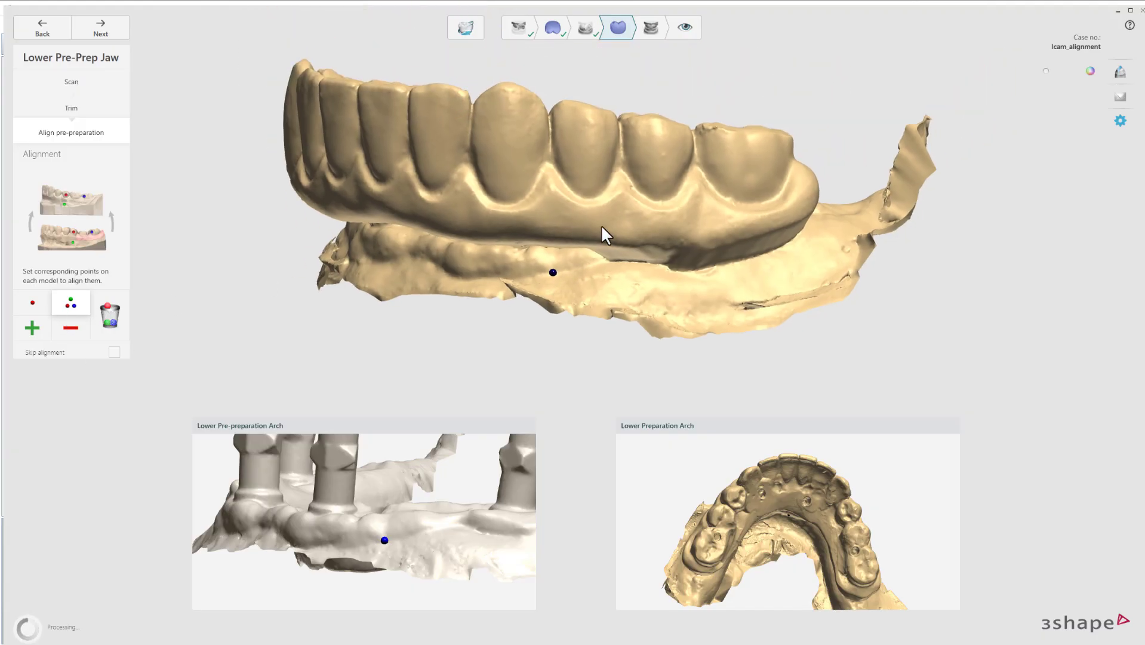
{"action": "right_click_drag", "start_coordinate": [673, 222], "coordinate": [517, 221]}
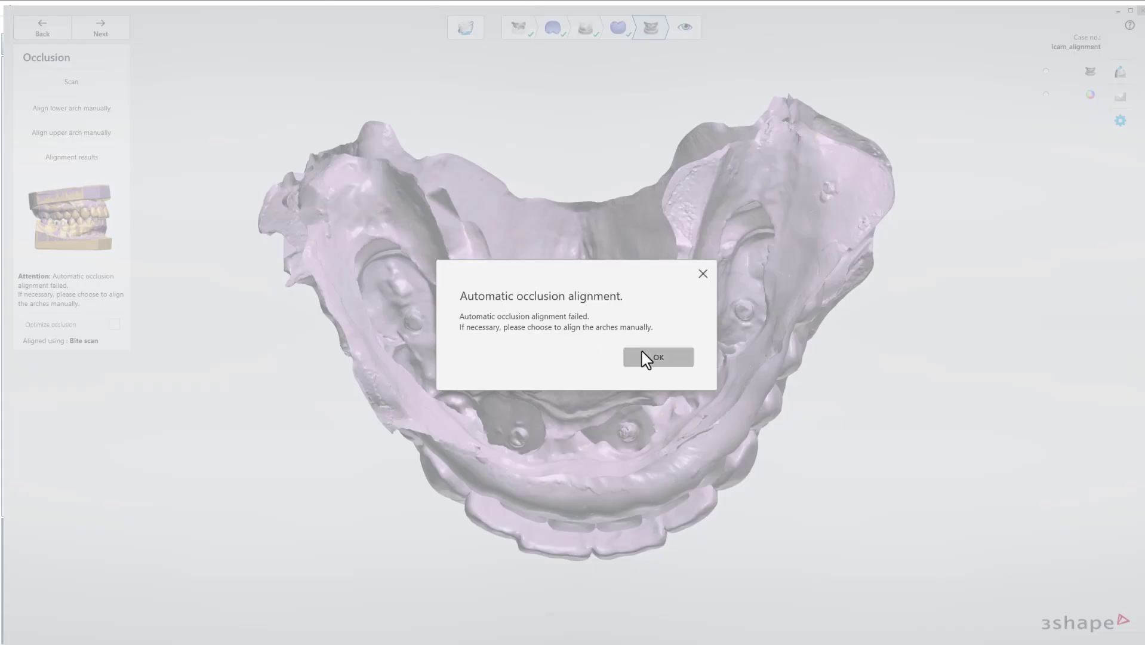
Dismiss the failed occlusion notice and align the lower arch to the bite with one point pair.
{"action": "left_click", "coordinate": [651, 355]}
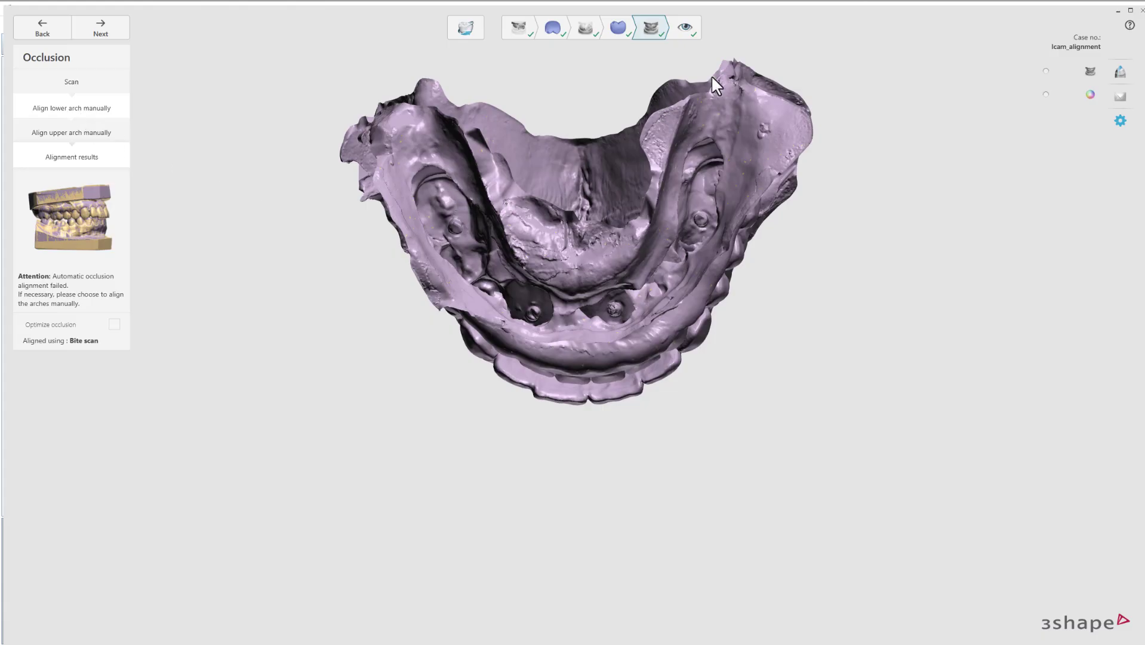
{"action": "left_click", "coordinate": [652, 23]}
{"action": "right_click_drag", "start_coordinate": [572, 280], "coordinate": [716, 316]}
{"action": "right_click_drag", "start_coordinate": [454, 564], "coordinate": [372, 553]}
{"action": "left_click", "coordinate": [373, 542]}
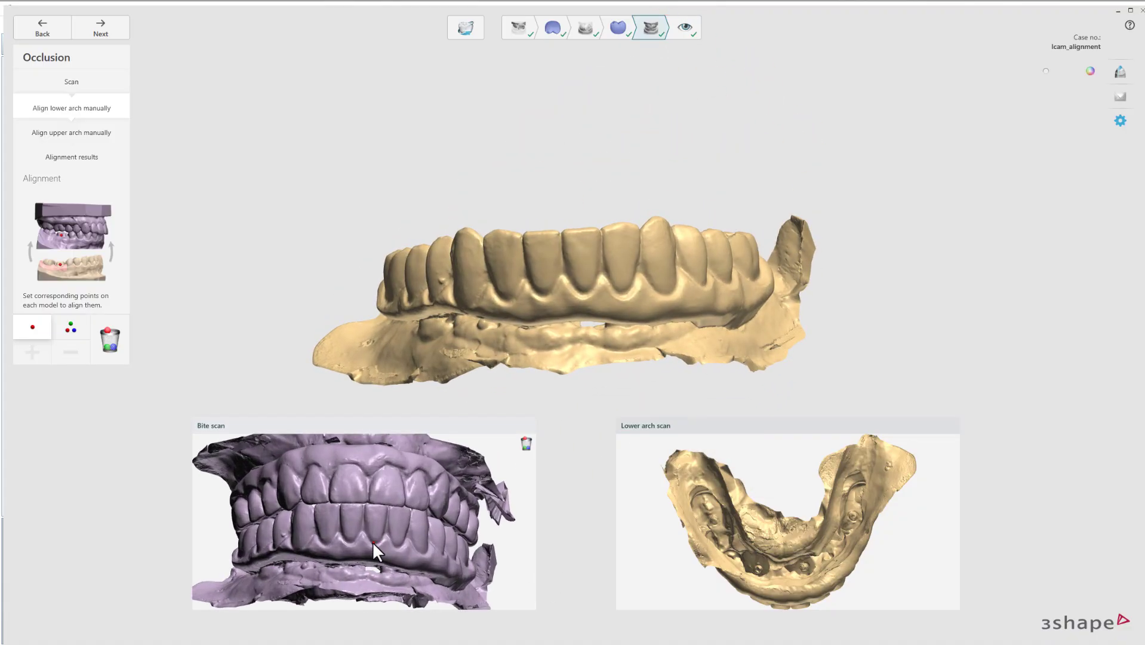
{"action": "left_click", "coordinate": [581, 291]}
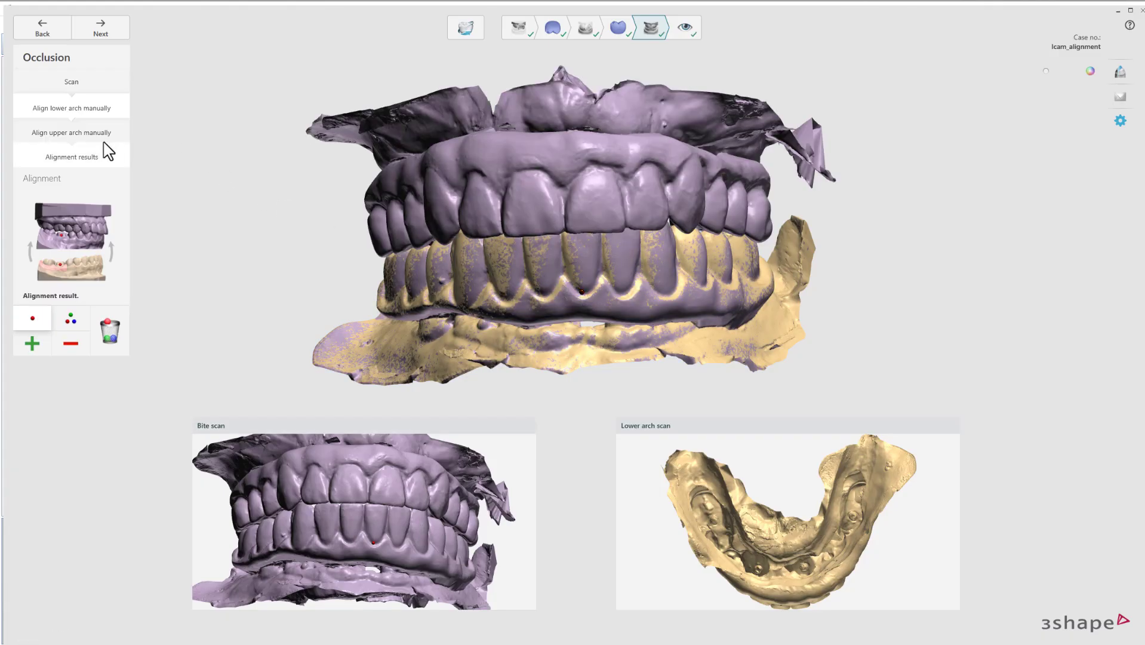
Align the upper arch to the bite scan with one matching front-tooth point, then go to Inspect.
{"action": "left_click", "coordinate": [104, 141]}
{"action": "right_click_drag", "start_coordinate": [370, 475], "coordinate": [371, 530]}
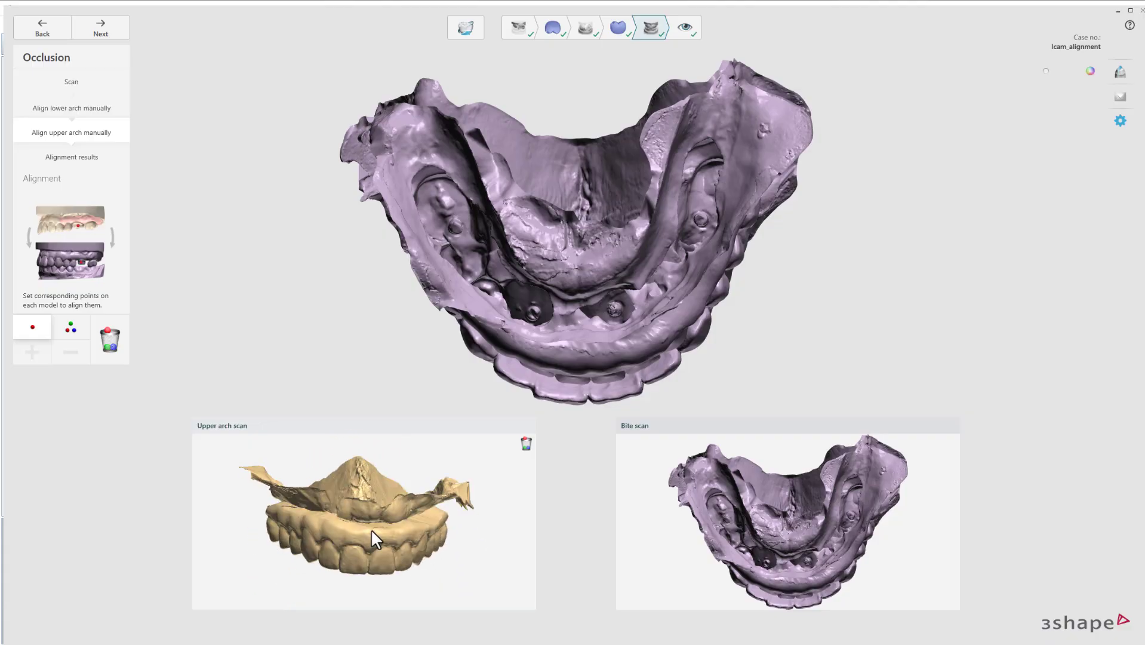
{"action": "scroll", "coordinate": [370, 529], "scroll_direction": "up", "scroll_amount": 3}
{"action": "left_click", "coordinate": [362, 562]}
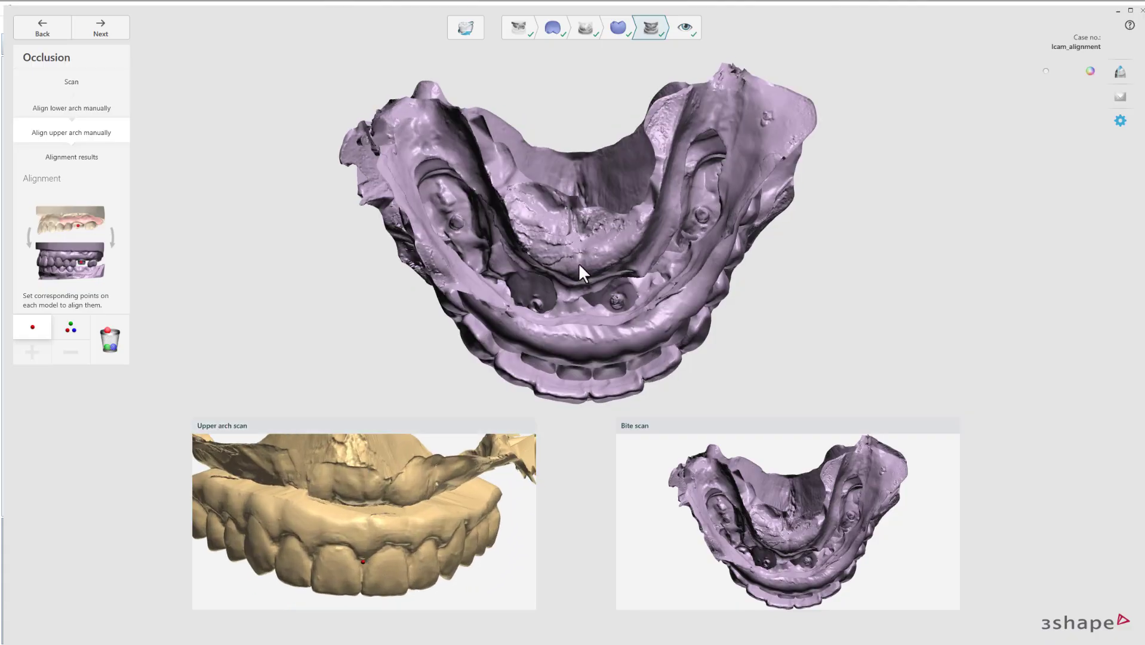
{"action": "right_click_drag", "start_coordinate": [579, 263], "coordinate": [577, 122]}
{"action": "left_click", "coordinate": [584, 234]}
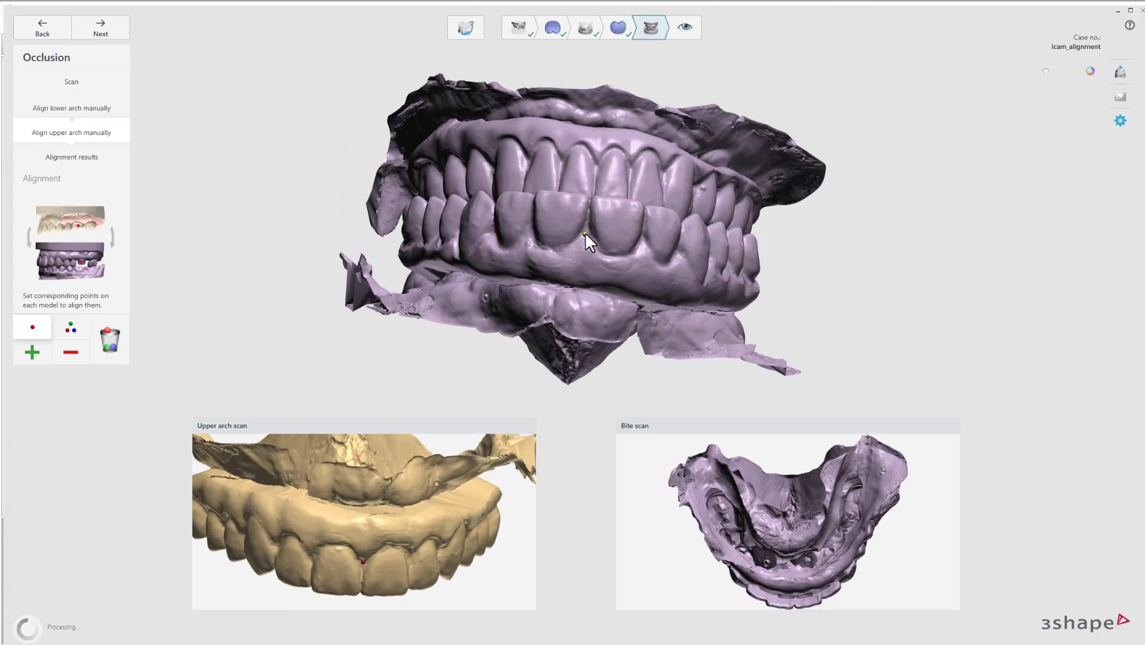
{"action": "left_click", "coordinate": [686, 29]}
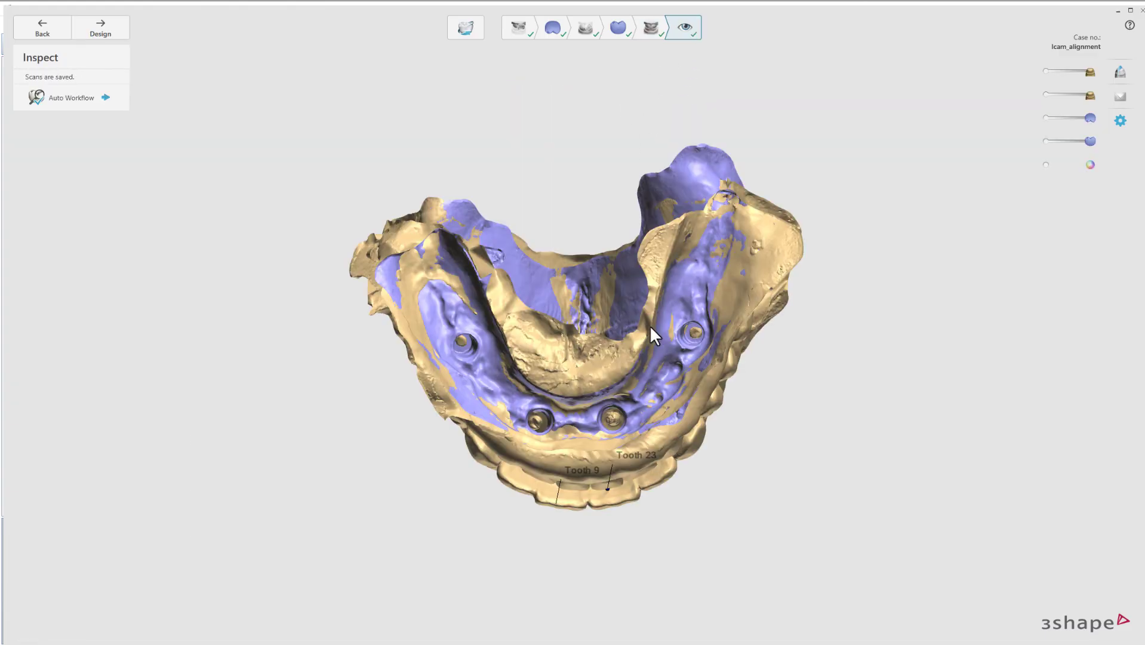
Hide the blue scan-body scans to inspect the jaw scans alone.
{"action": "right_click_drag", "start_coordinate": [651, 327], "coordinate": [514, 286]}
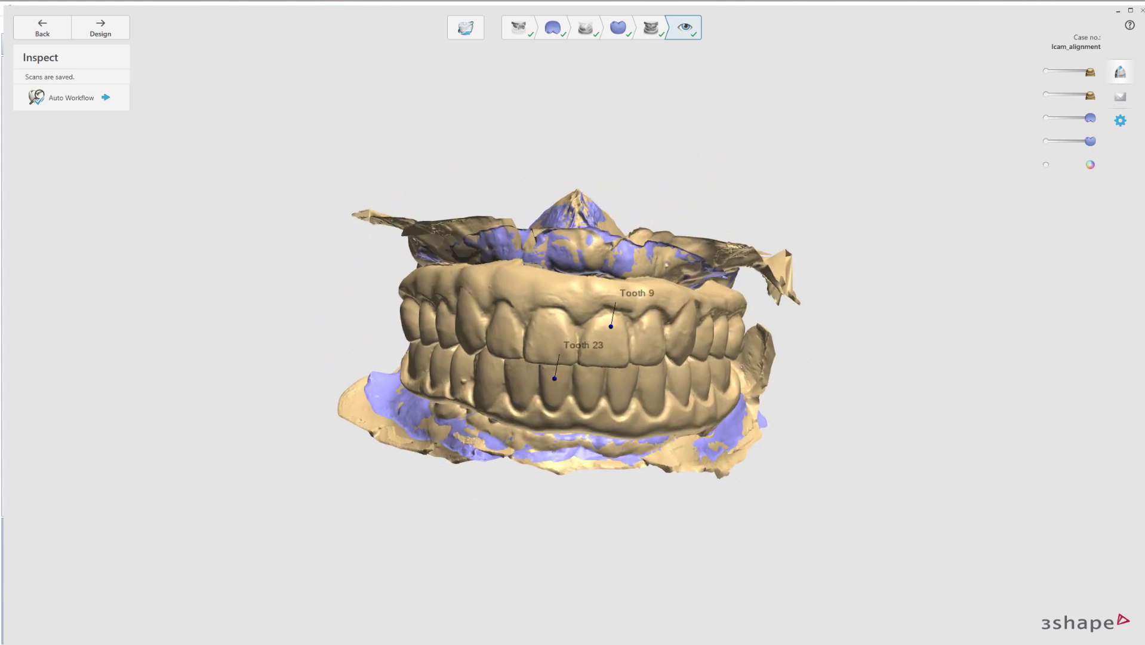
{"action": "left_click", "coordinate": [1049, 117]}
{"action": "left_click", "coordinate": [1050, 141]}
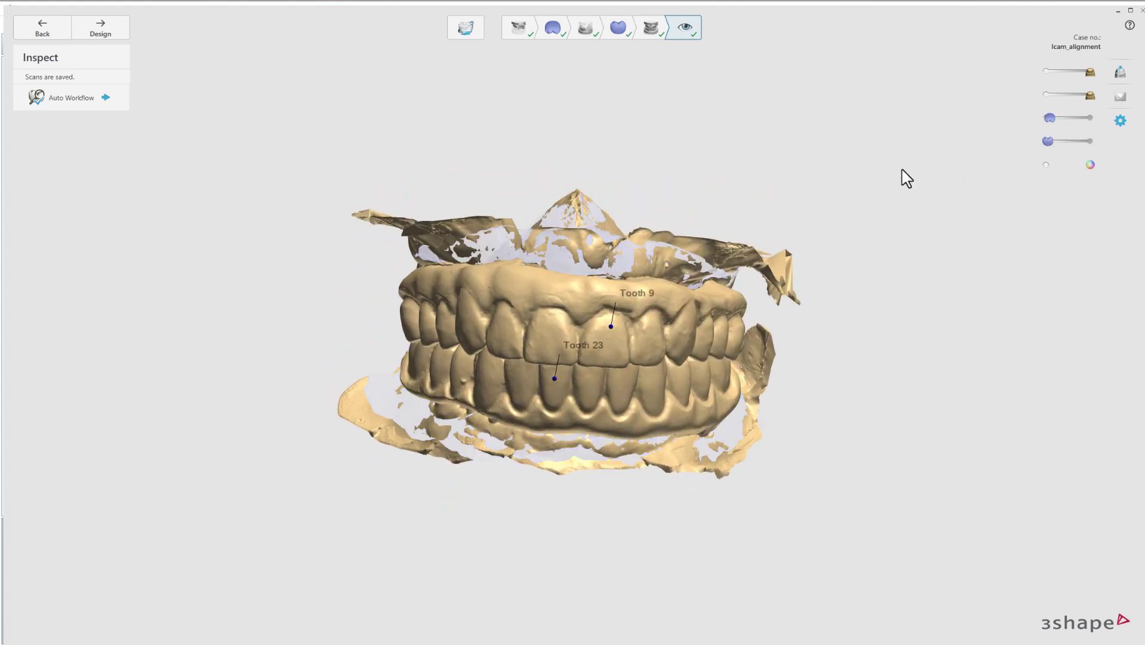
{"action": "right_click_drag", "start_coordinate": [869, 178], "coordinate": [721, 337]}
{"action": "mouse_move", "coordinate": [833, 235]}
{"action": "right_mouse_down"}
{"action": "mouse_move", "coordinate": [820, 269]}
{"action": "mouse_move", "coordinate": [831, 245]}
{"action": "right_mouse_up"}
{"action": "left_click_drag", "start_coordinate": [1048, 142], "coordinate": [1104, 120]}
Show the scan bodies, hide the gold jaw scans to check both sets, then save and close.
{"action": "left_click", "coordinate": [1086, 141]}
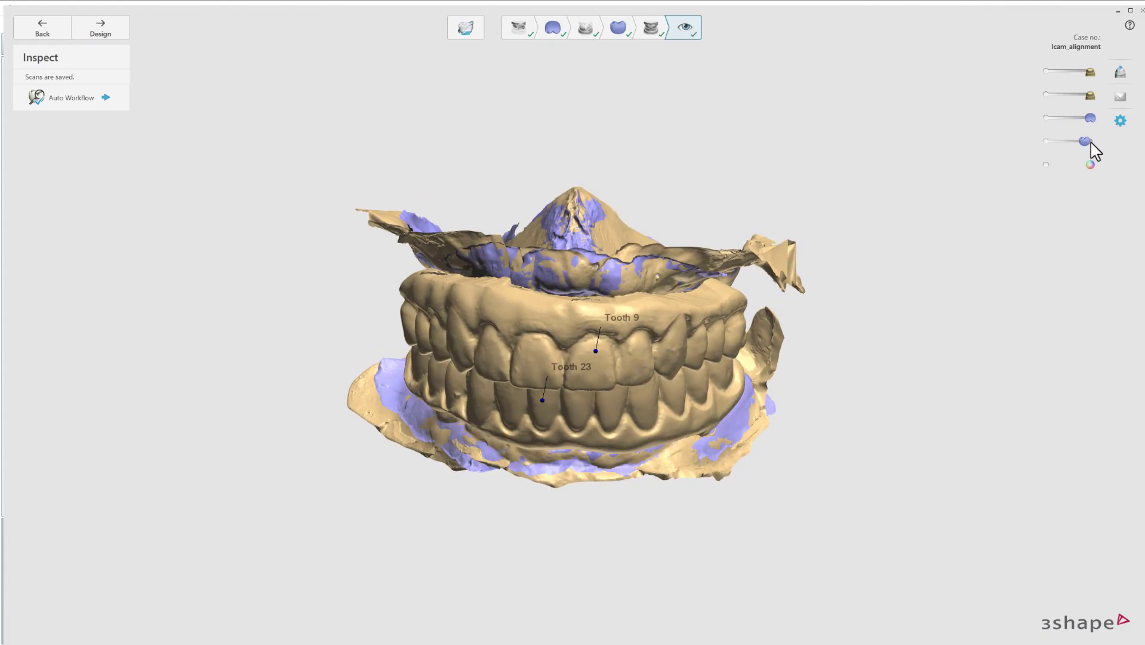
{"action": "left_click", "coordinate": [1046, 94]}
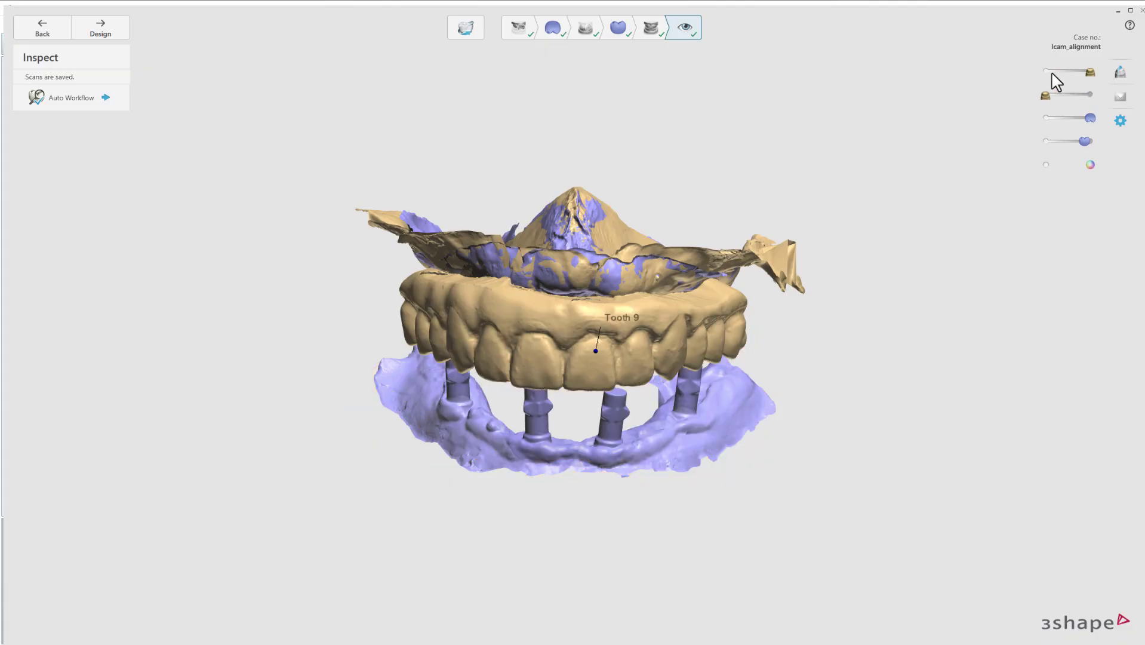
{"action": "left_click", "coordinate": [1052, 72]}
{"action": "left_click", "coordinate": [1090, 142]}
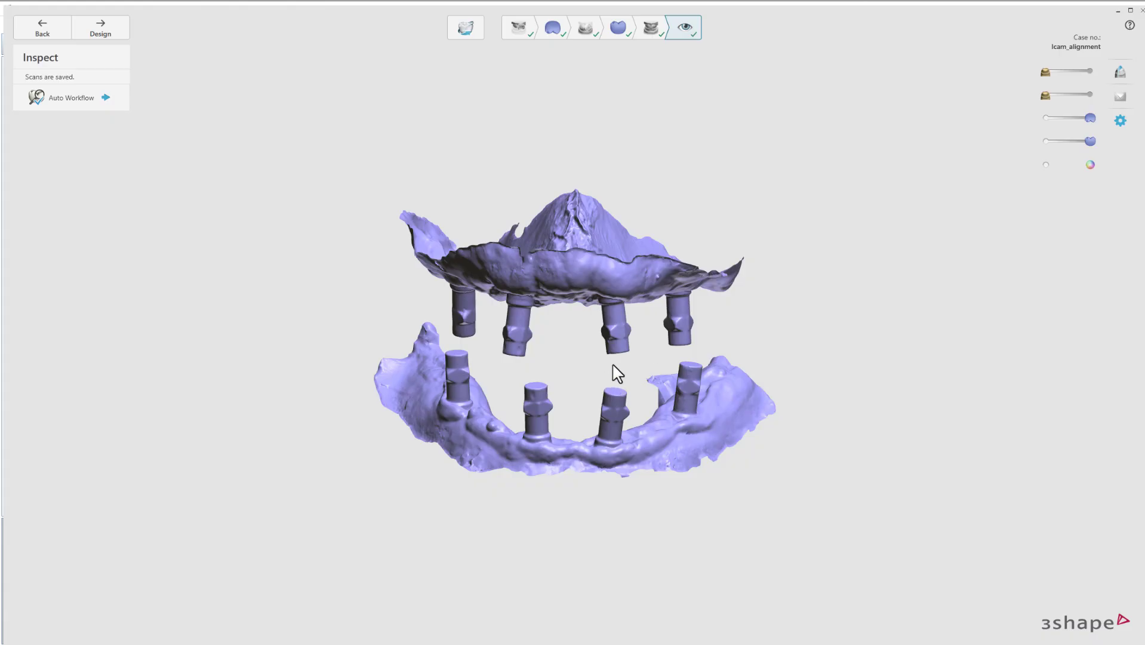
{"action": "mouse_move", "coordinate": [613, 365]}
{"action": "right_mouse_down"}
{"action": "mouse_move", "coordinate": [621, 357]}
{"action": "mouse_move", "coordinate": [608, 371]}
{"action": "right_mouse_up"}
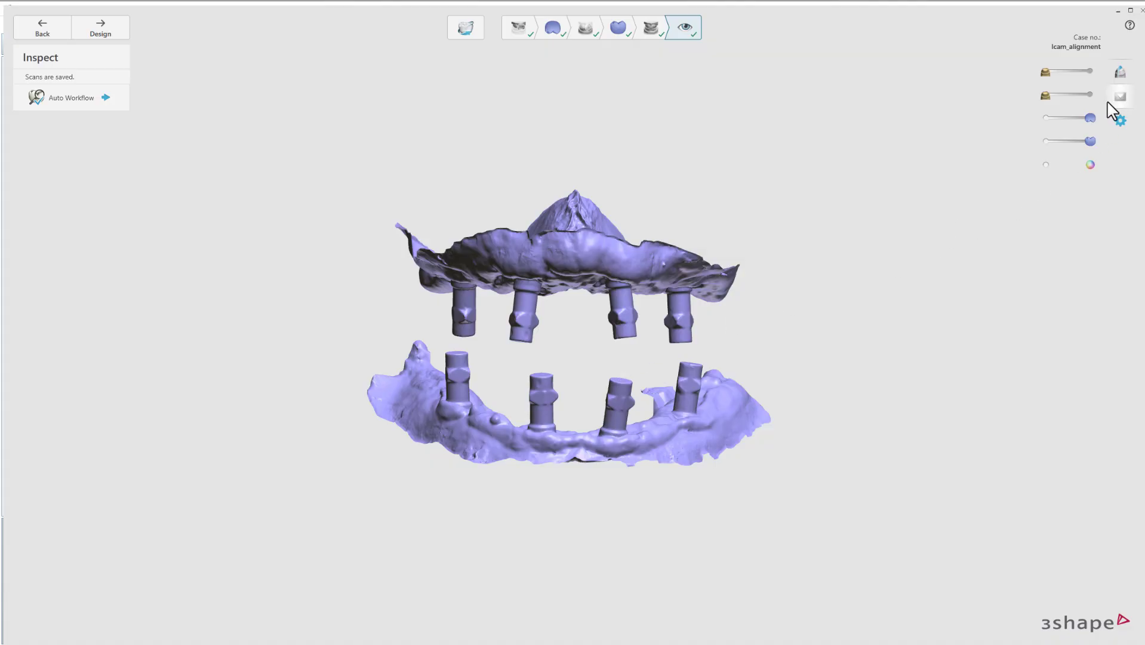
{"action": "left_click", "coordinate": [1141, 12]}
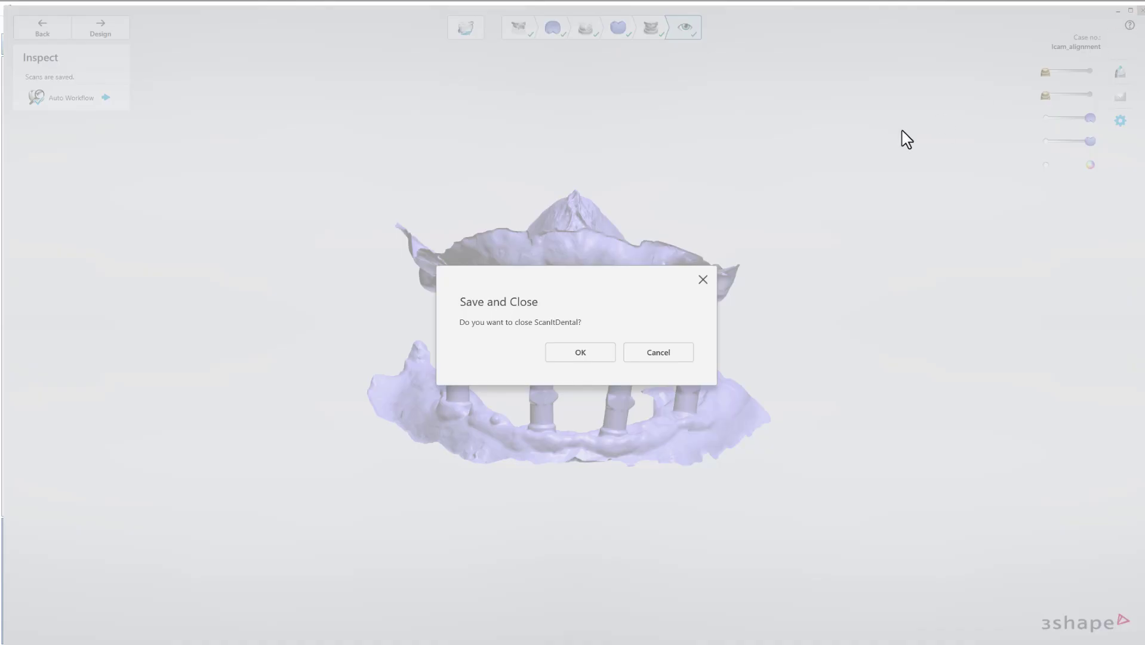
{"action": "left_click", "coordinate": [594, 355]}
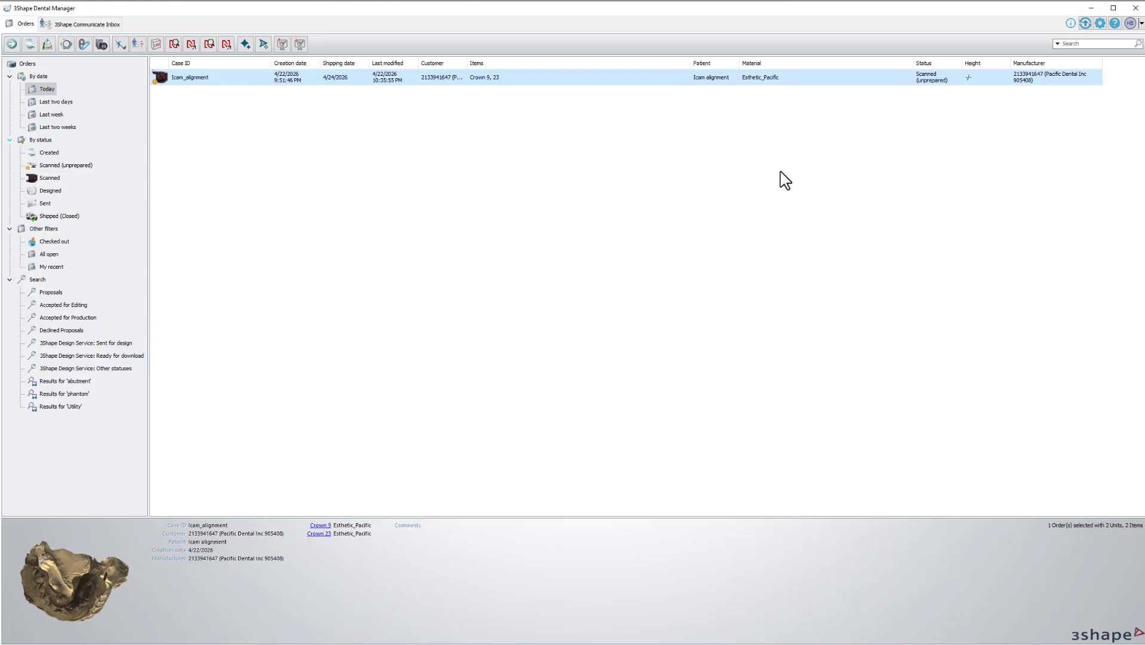
{"action": "left_click", "coordinate": [1091, 11]}
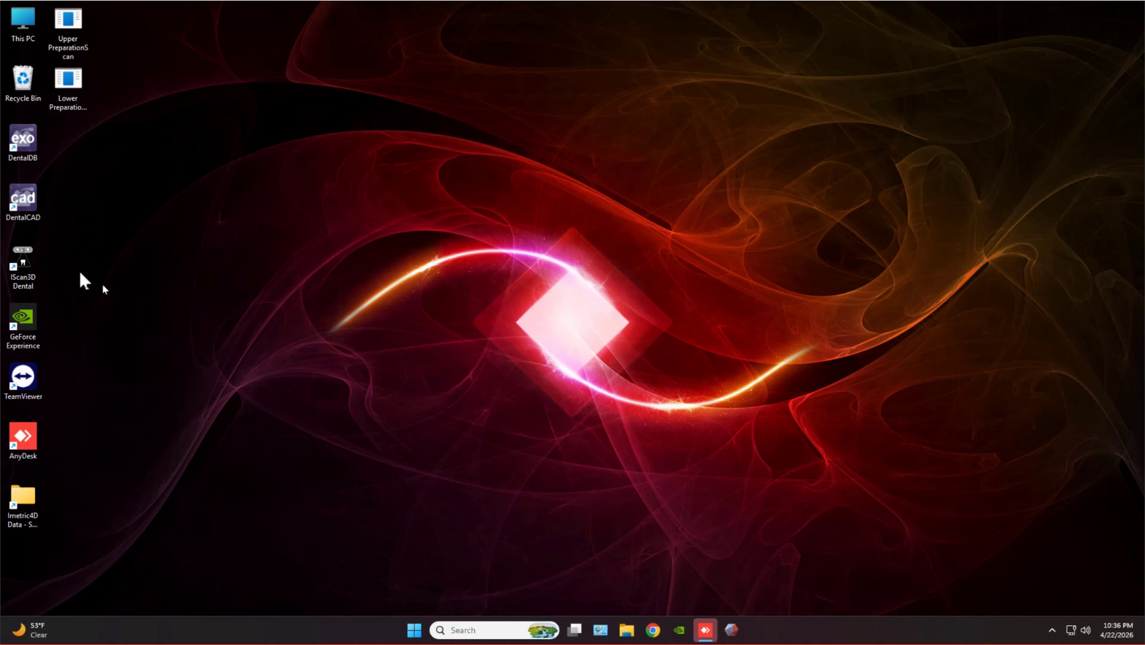
{"action": "left_click", "coordinate": [22, 281]}
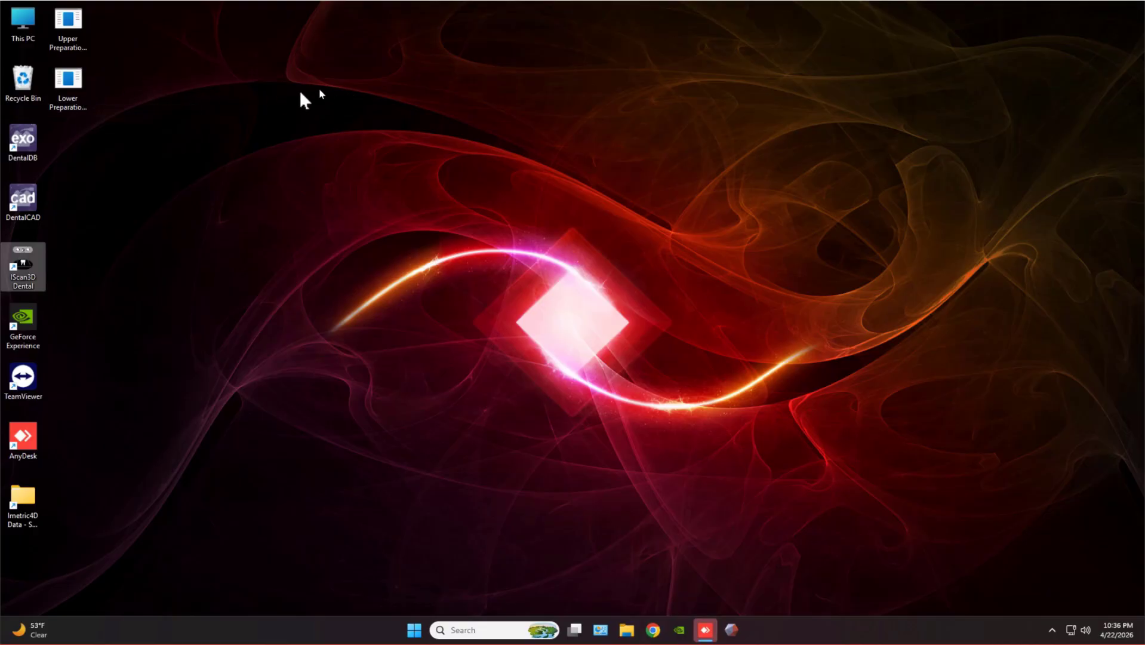
{"action": "left_click", "coordinate": [73, 91]}
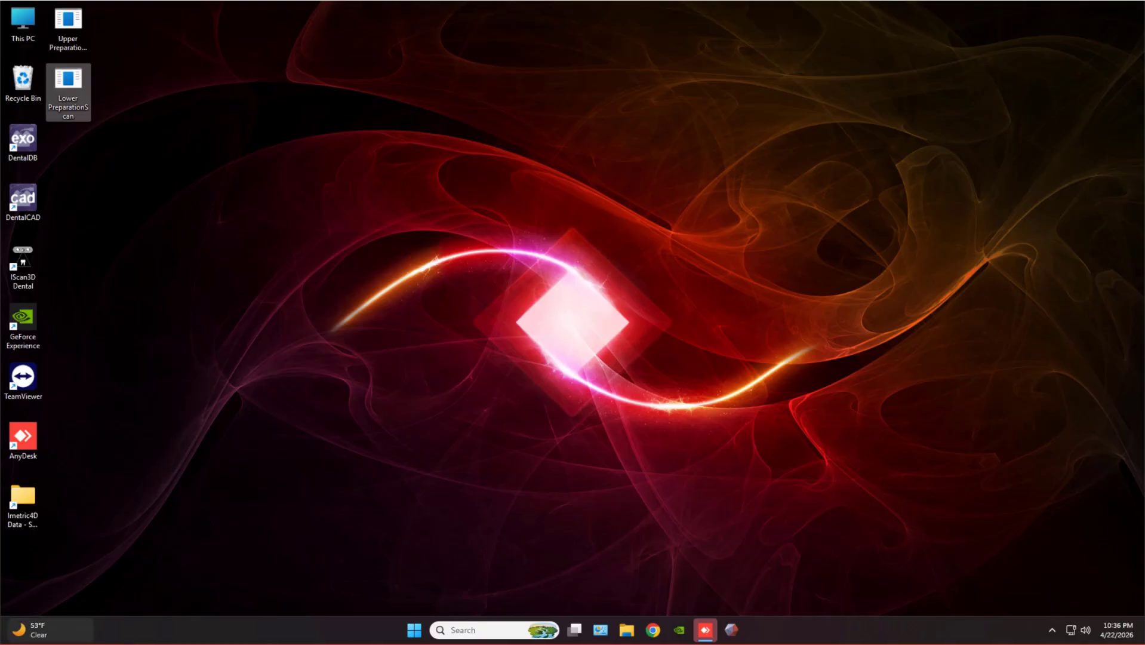
{"action": "key", "text": "alt+Tab"}
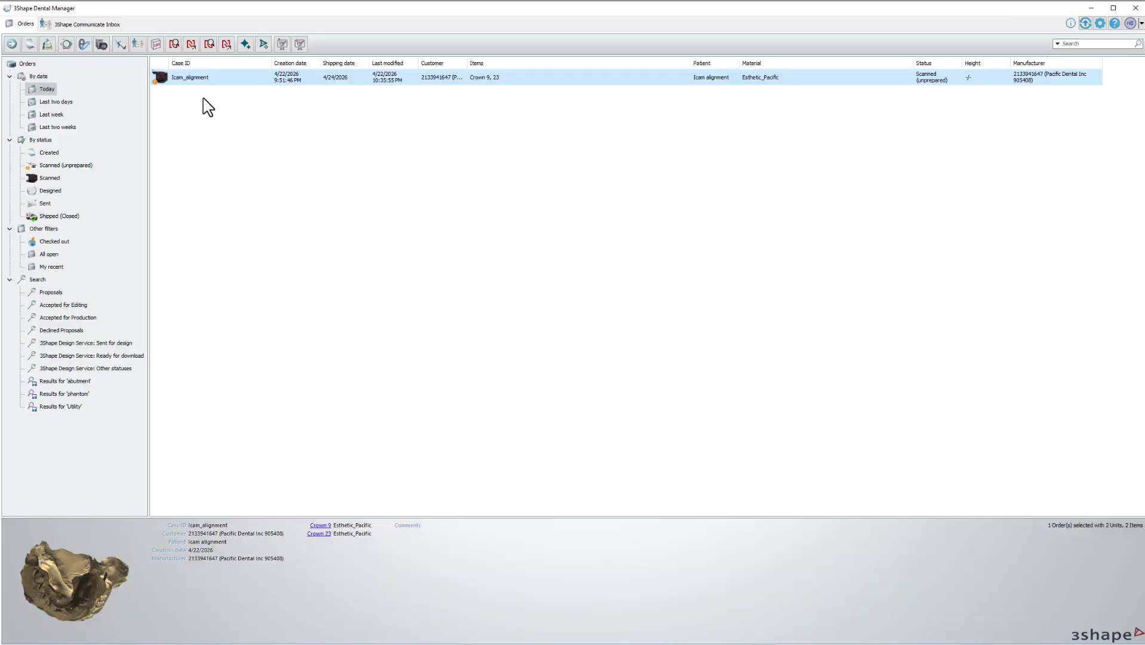
{"action": "mouse_move", "coordinate": [64, 585]}
{"action": "left_mouse_down"}
{"action": "mouse_move", "coordinate": [88, 529]}
{"action": "mouse_move", "coordinate": [55, 591]}
{"action": "left_mouse_up"}
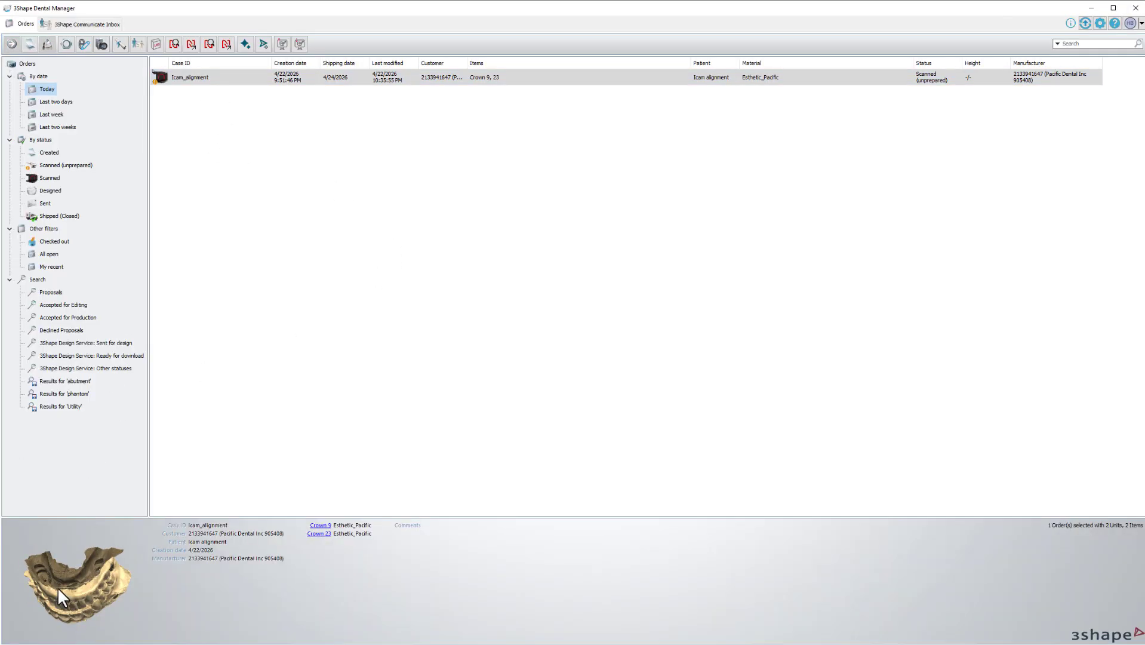
Check the scan bodies in the order's 3D preview, close it, and minimize Dental Manager.
{"action": "double_click", "coordinate": [58, 587]}
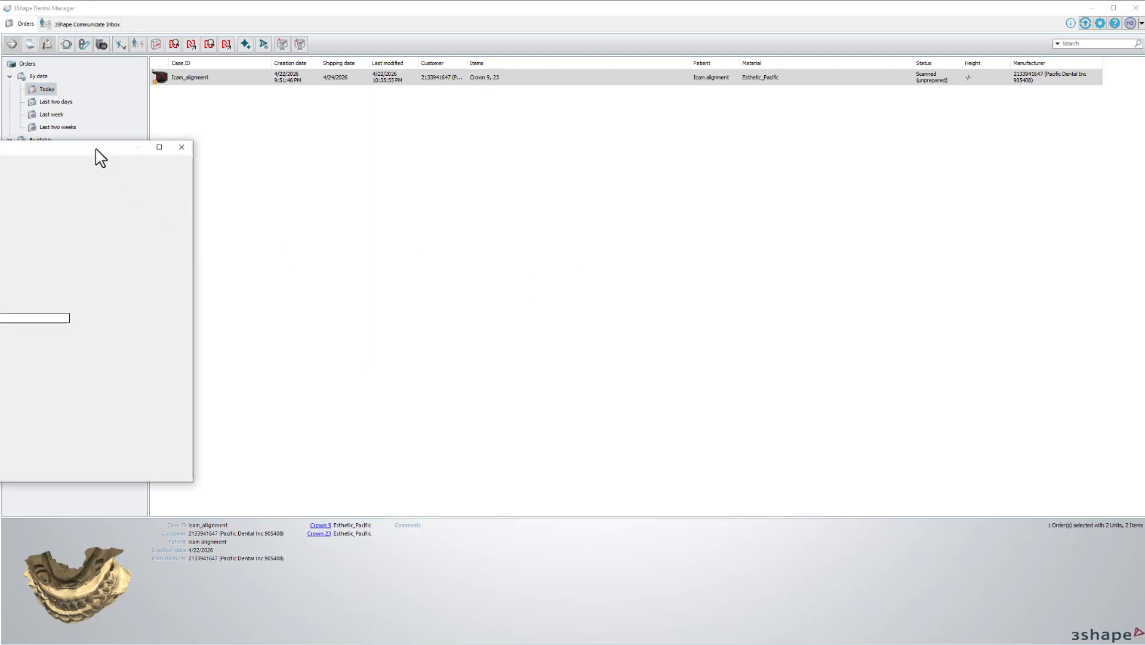
{"action": "left_click_drag", "start_coordinate": [96, 149], "coordinate": [528, 67]}
{"action": "right_click_drag", "start_coordinate": [534, 126], "coordinate": [503, 136]}
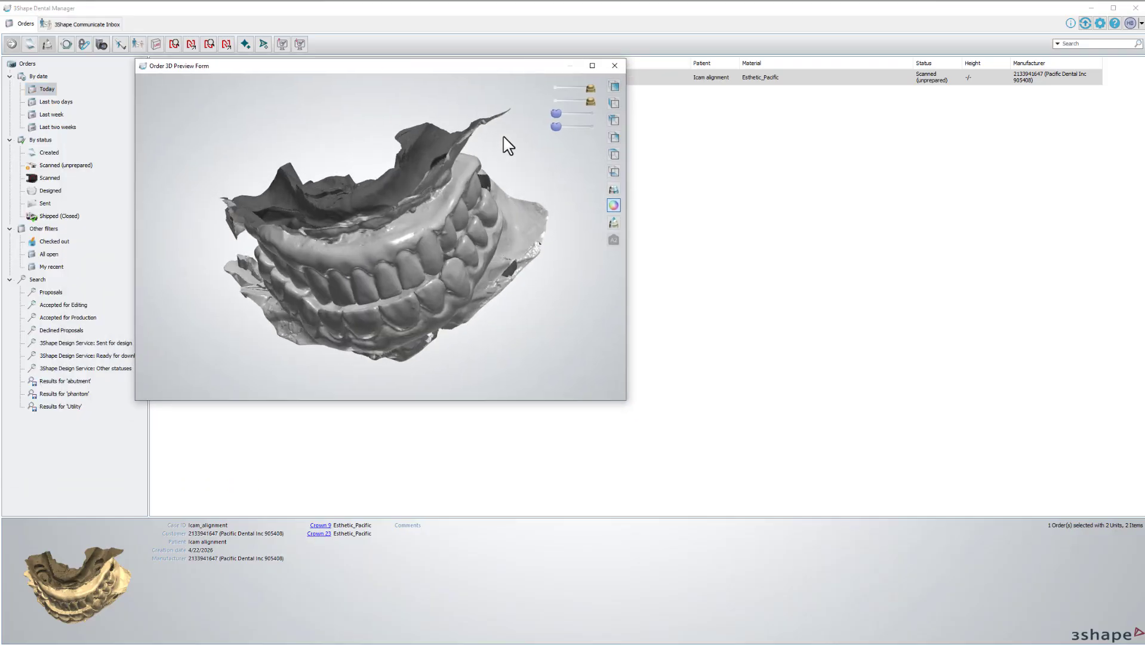
{"action": "left_click", "coordinate": [552, 89]}
{"action": "left_click", "coordinate": [554, 101]}
{"action": "left_click", "coordinate": [593, 113]}
{"action": "left_click", "coordinate": [589, 127]}
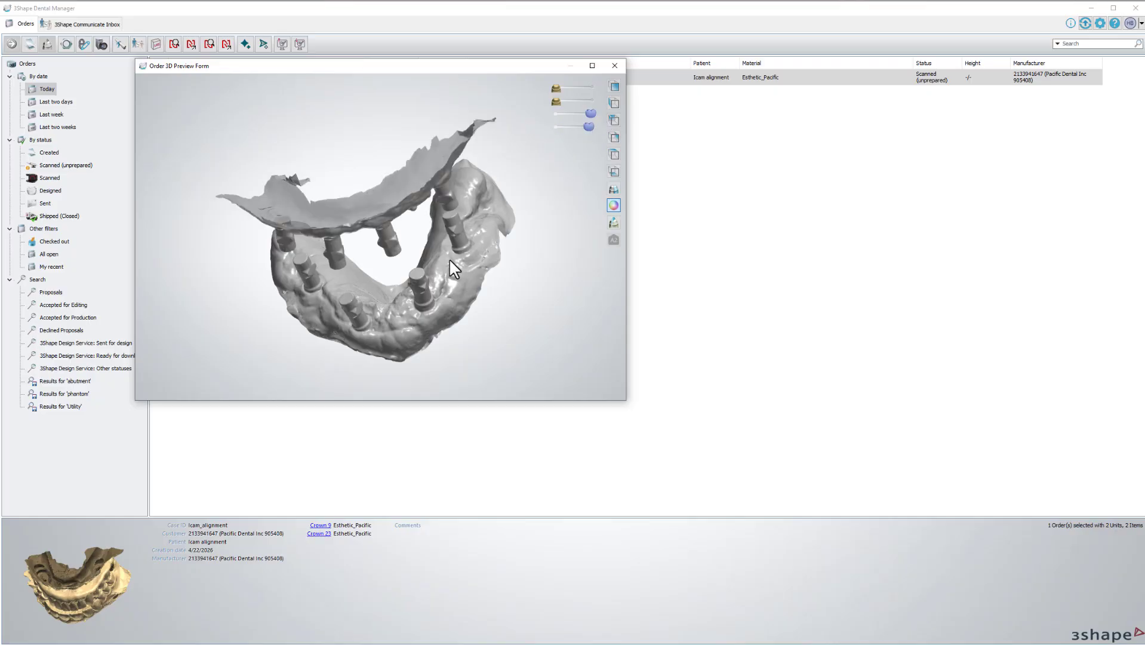
{"action": "mouse_move", "coordinate": [450, 261]}
{"action": "right_mouse_down"}
{"action": "mouse_move", "coordinate": [435, 253]}
{"action": "mouse_move", "coordinate": [462, 225]}
{"action": "mouse_move", "coordinate": [425, 233]}
{"action": "mouse_move", "coordinate": [453, 264]}
{"action": "right_mouse_up"}
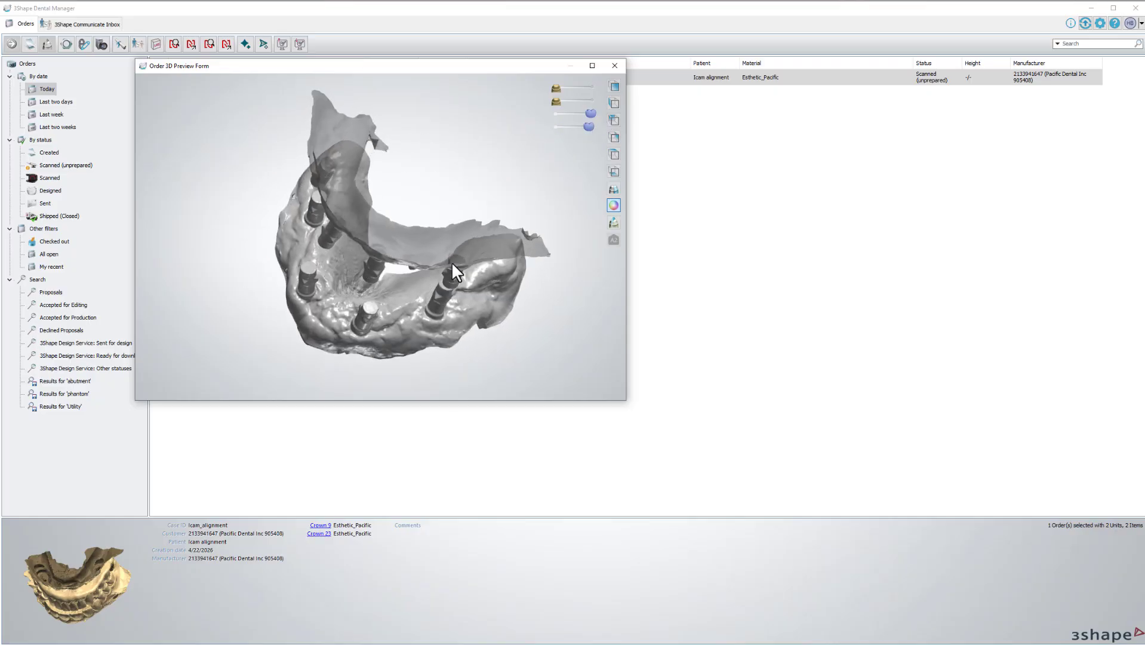
{"action": "left_click", "coordinate": [614, 65]}
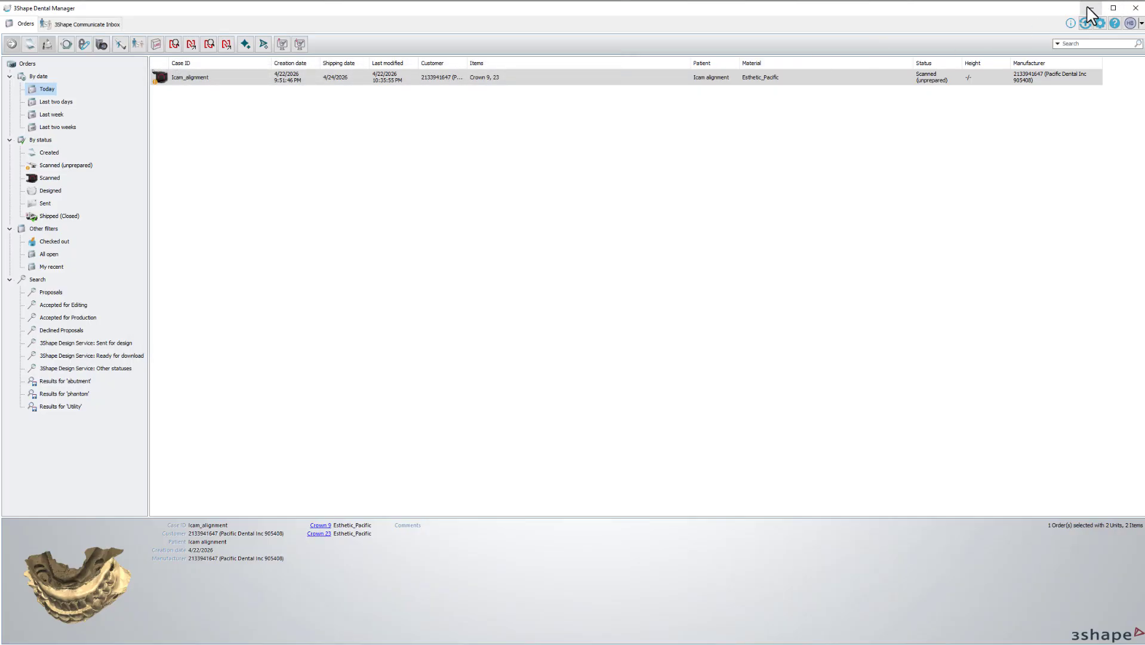
{"action": "left_click", "coordinate": [1090, 7]}
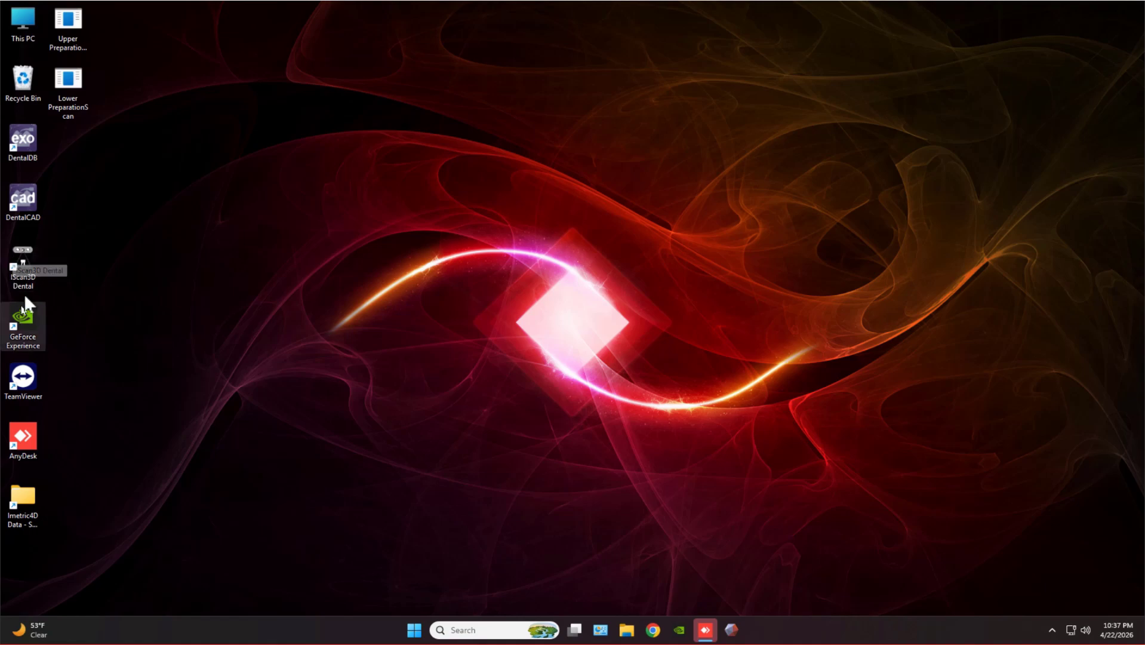
Launch iScan3D Dental and mark the teeth for ICamBodies.
{"action": "left_click", "coordinate": [31, 265]}
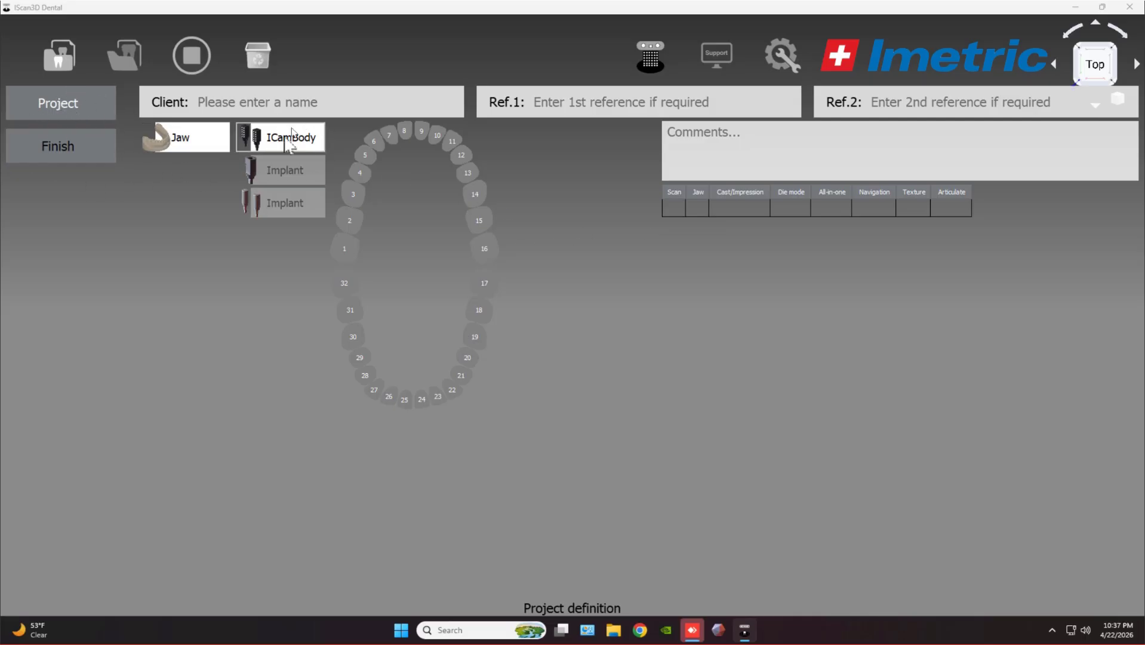
{"action": "left_click", "coordinate": [361, 174]}
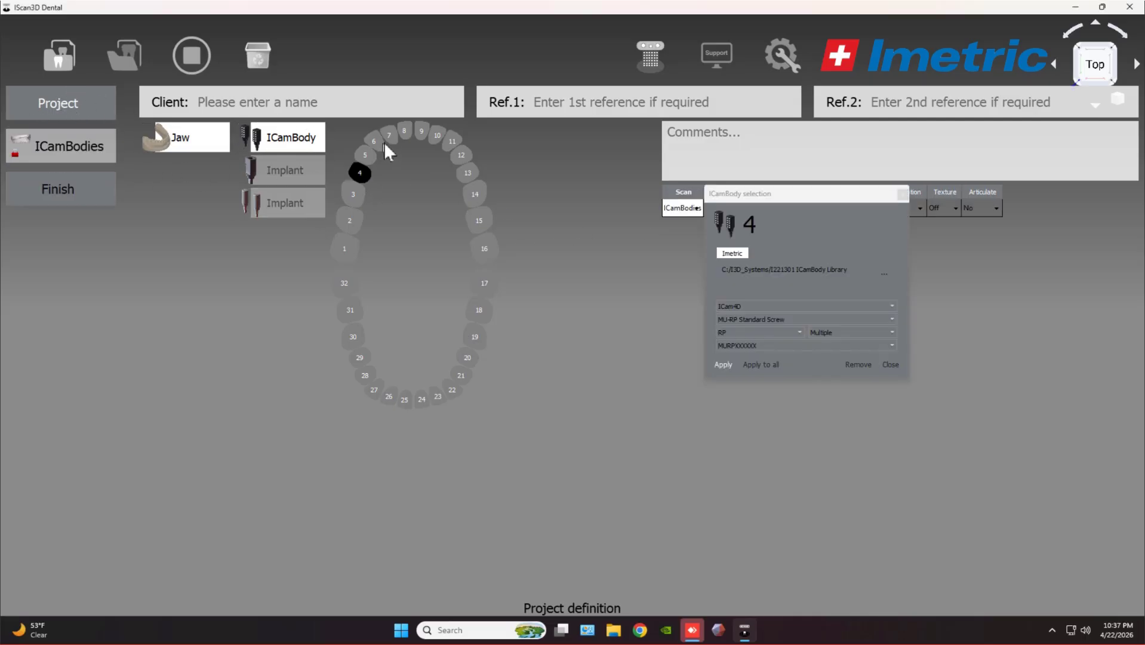
{"action": "left_click", "coordinate": [437, 135]}
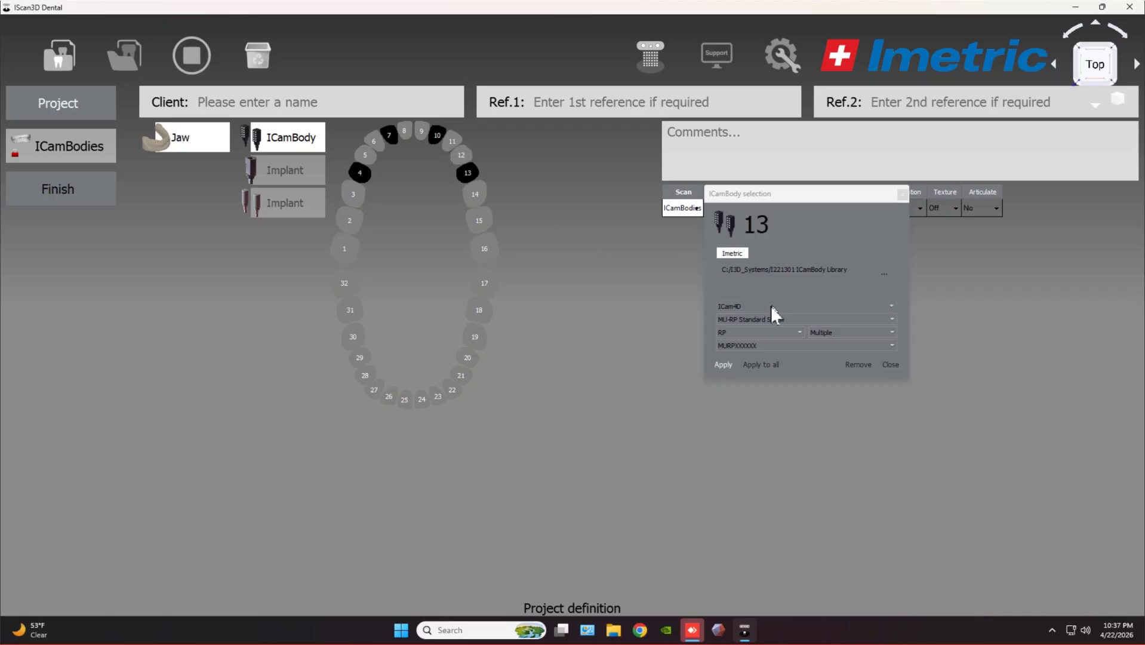
Apply MU-RP Standard Screw with RP platform to the ICamBodies, then exit iScan3D Dental.
{"action": "left_click", "coordinate": [757, 318]}
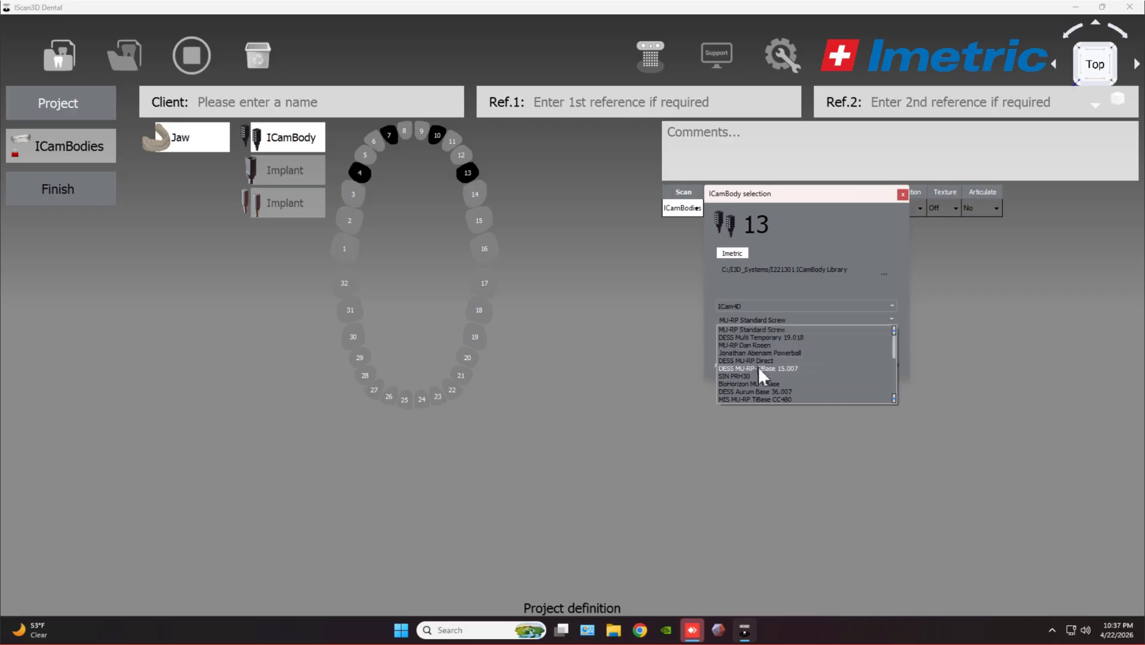
{"action": "left_click", "coordinate": [670, 362]}
{"action": "left_click", "coordinate": [729, 332]}
{"action": "left_click", "coordinate": [735, 343]}
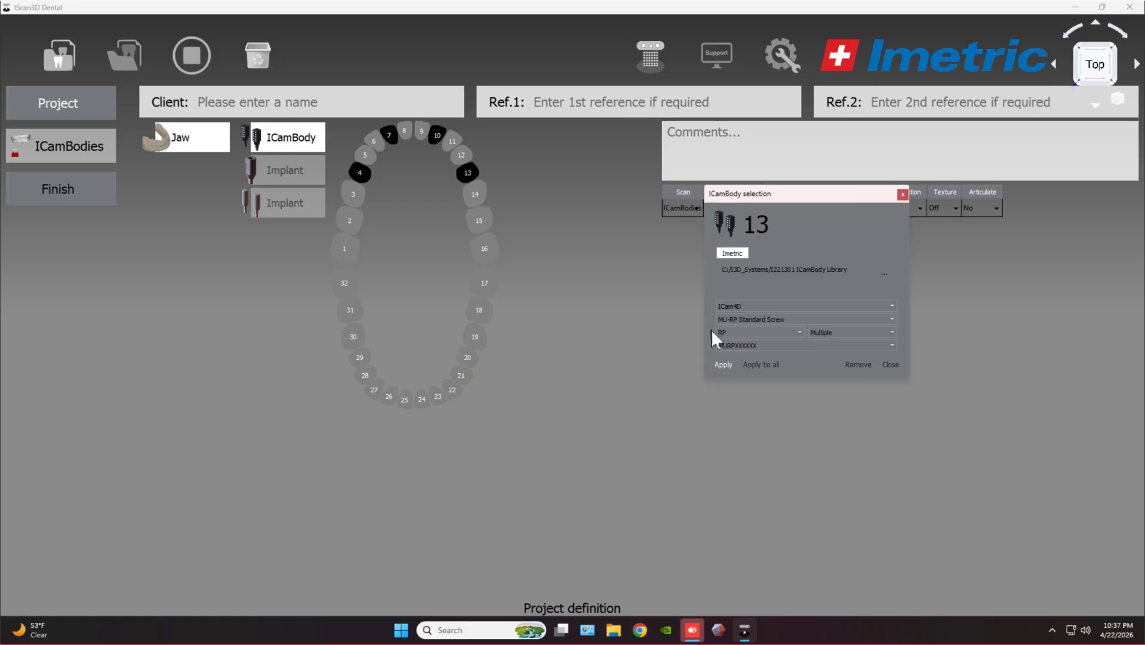
{"action": "left_click", "coordinate": [901, 192]}
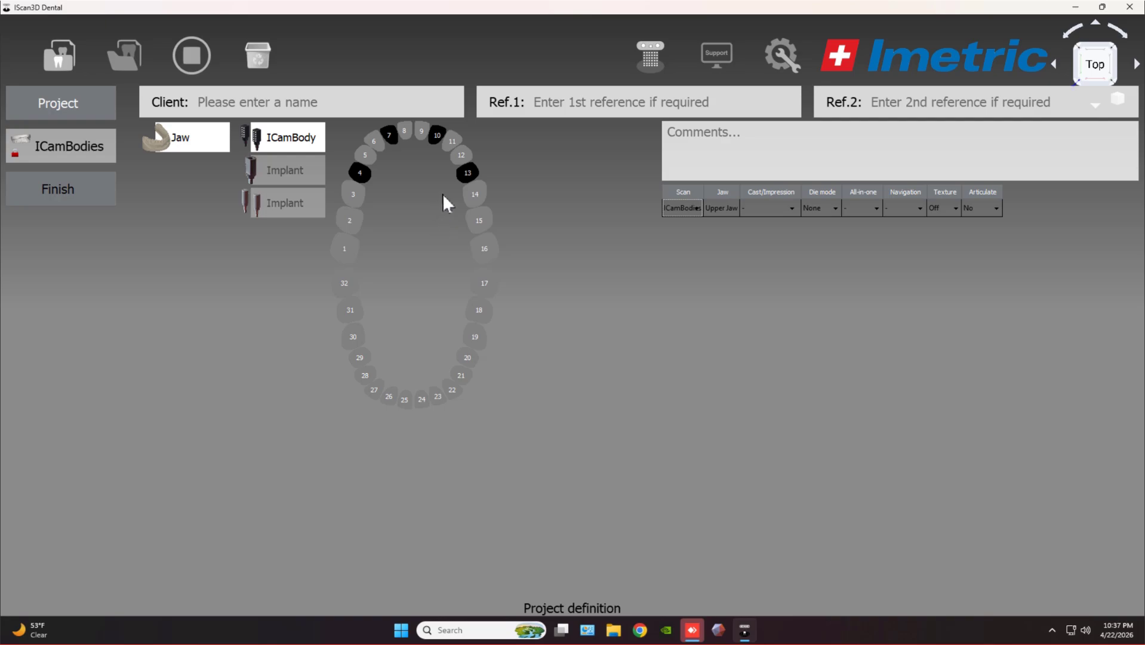
{"action": "left_click", "coordinate": [1129, 6]}
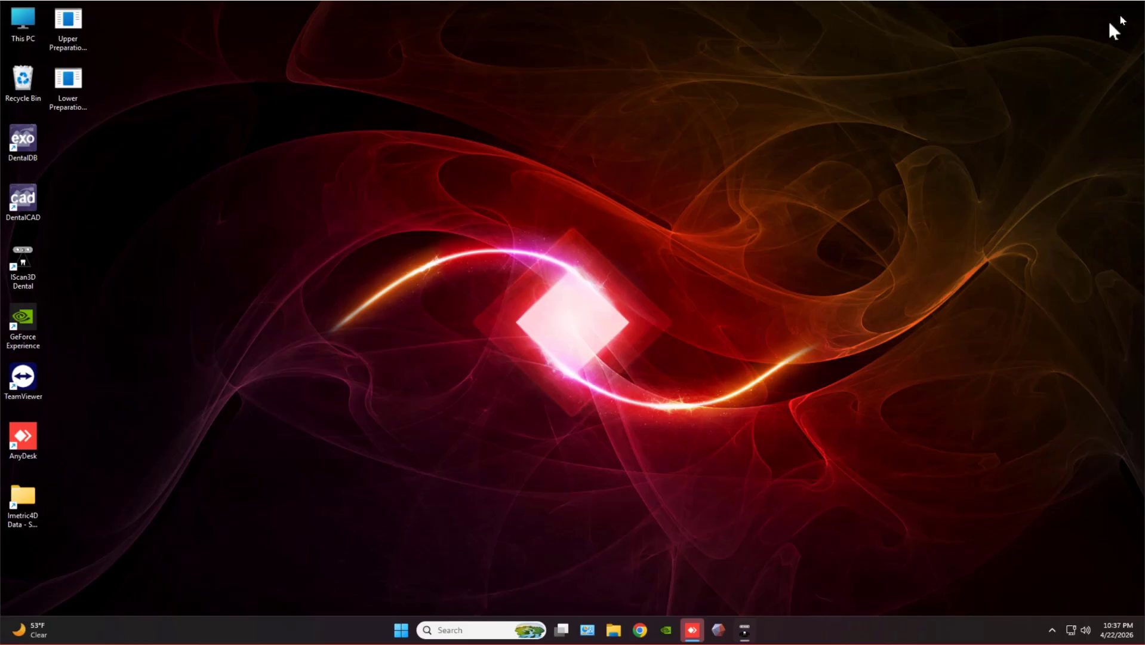
Browse Imetric4D Data to the case's exocad folder, widen Name, and open upperjaw-ICamRef STL.
{"action": "double_click", "coordinate": [18, 503]}
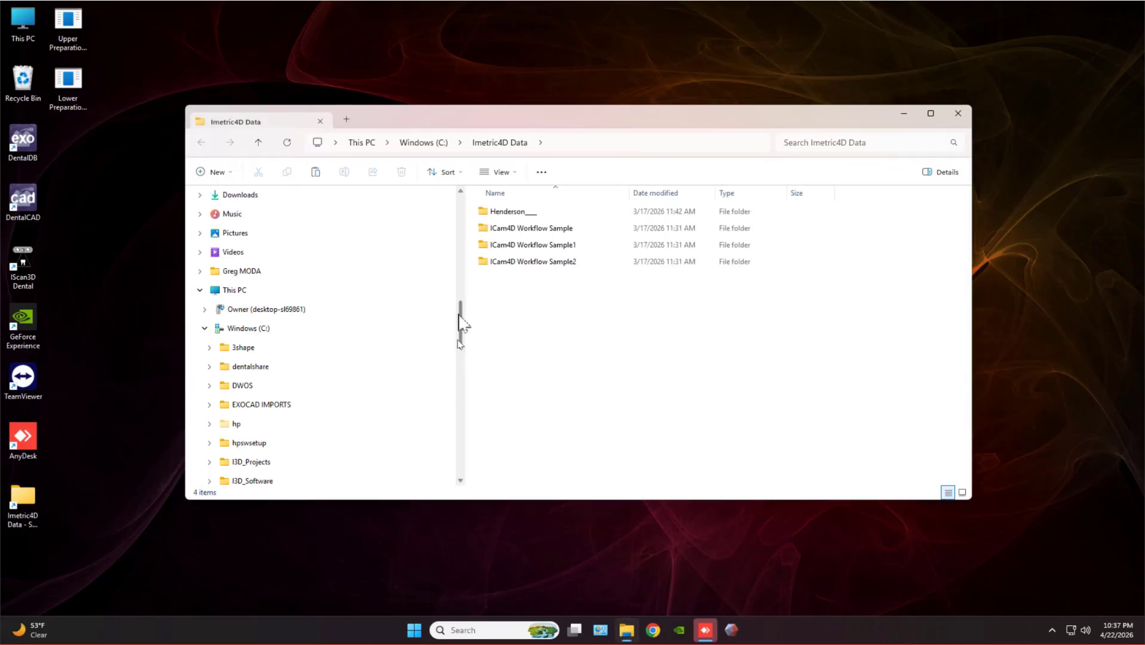
{"action": "left_click", "coordinate": [518, 210]}
{"action": "double_click", "coordinate": [518, 210]}
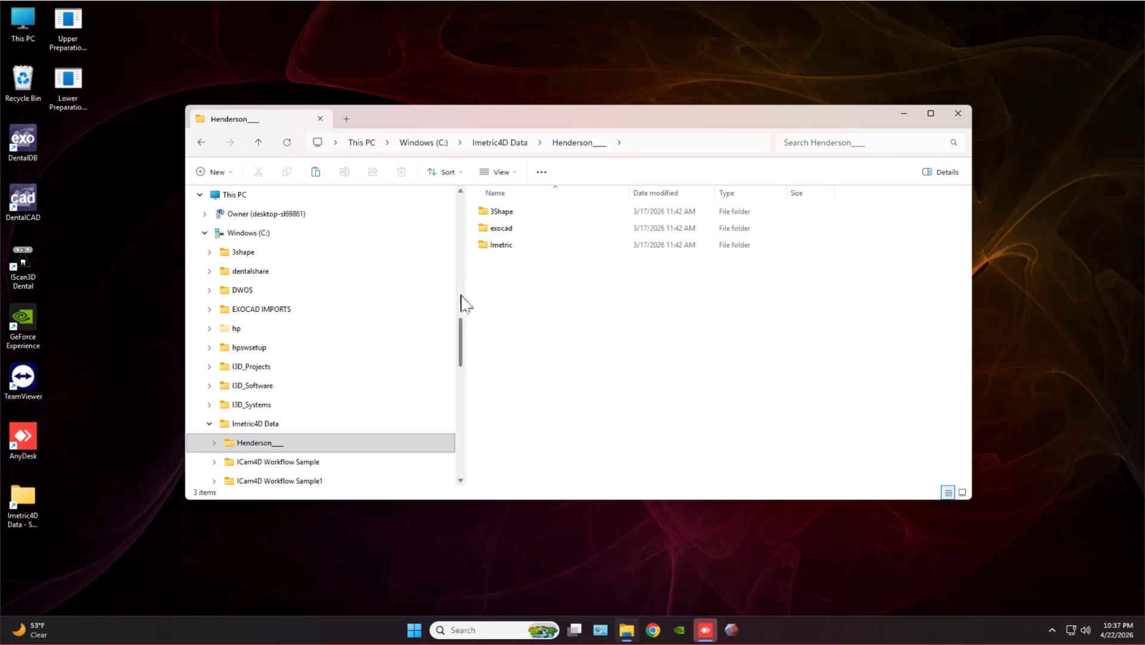
{"action": "double_click", "coordinate": [502, 229]}
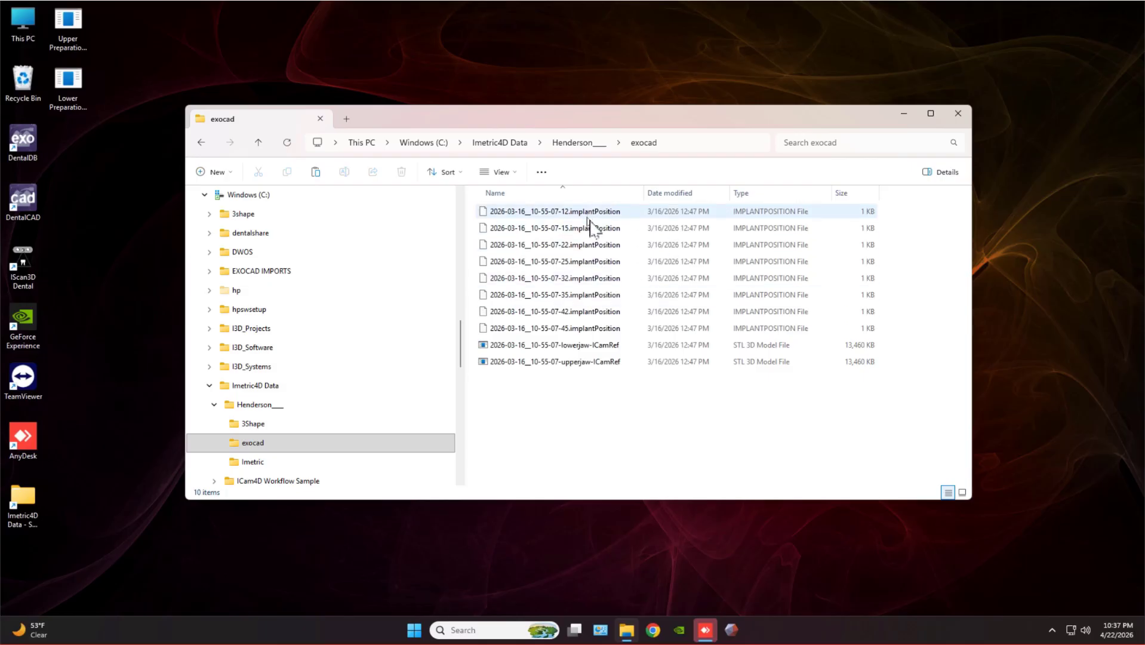
{"action": "left_click_drag", "start_coordinate": [644, 191], "coordinate": [665, 192]}
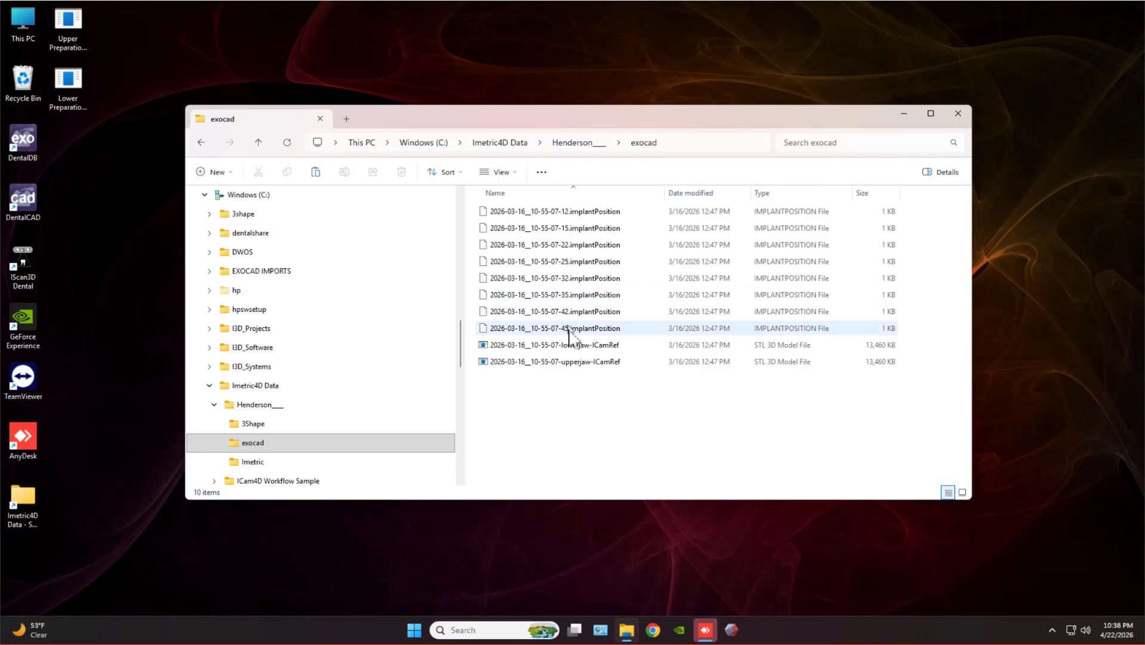
{"action": "double_click", "coordinate": [580, 362]}
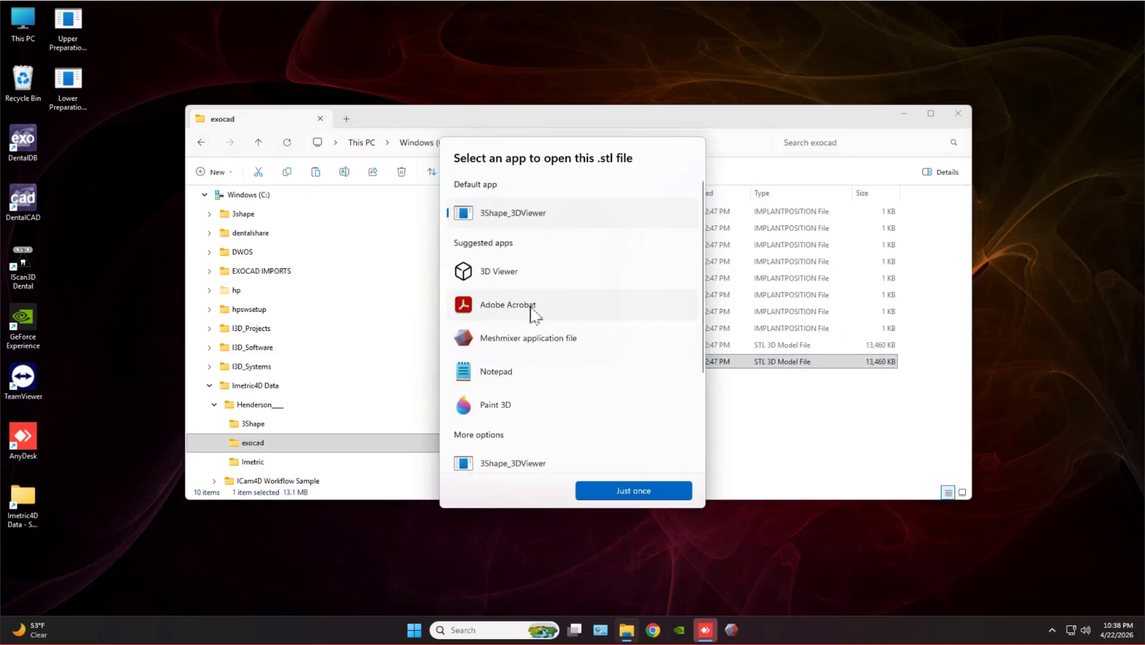
Open the upperjaw-ICamRef STL once in 3D Viewer and dismiss the support notice.
{"action": "left_click", "coordinate": [518, 275]}
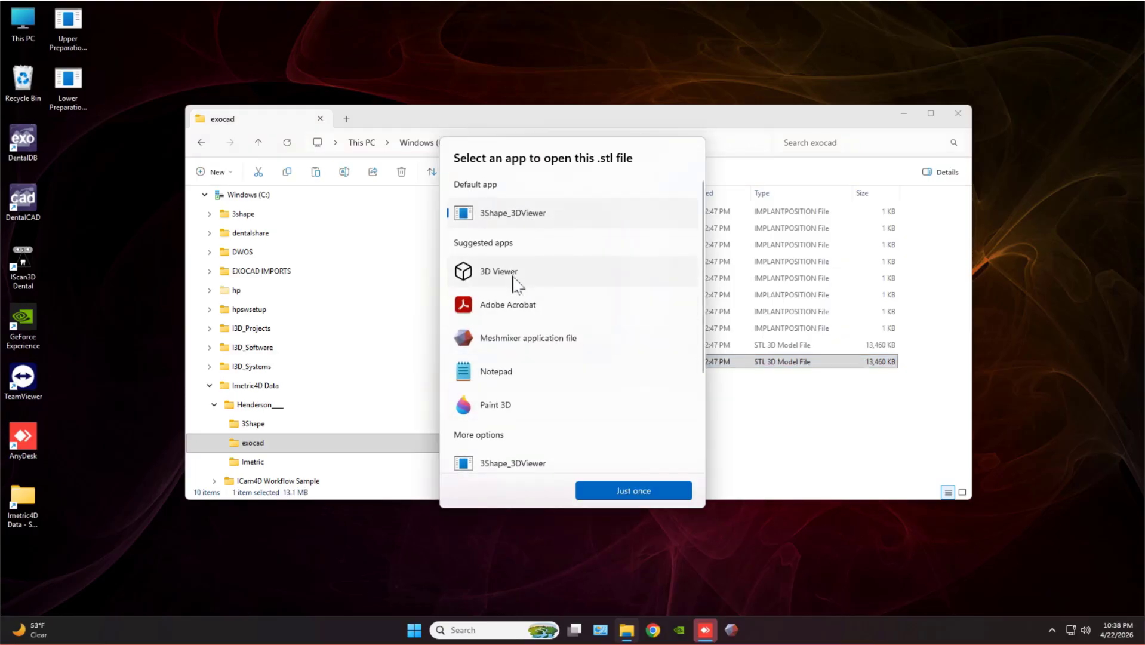
{"action": "left_click", "coordinate": [624, 481]}
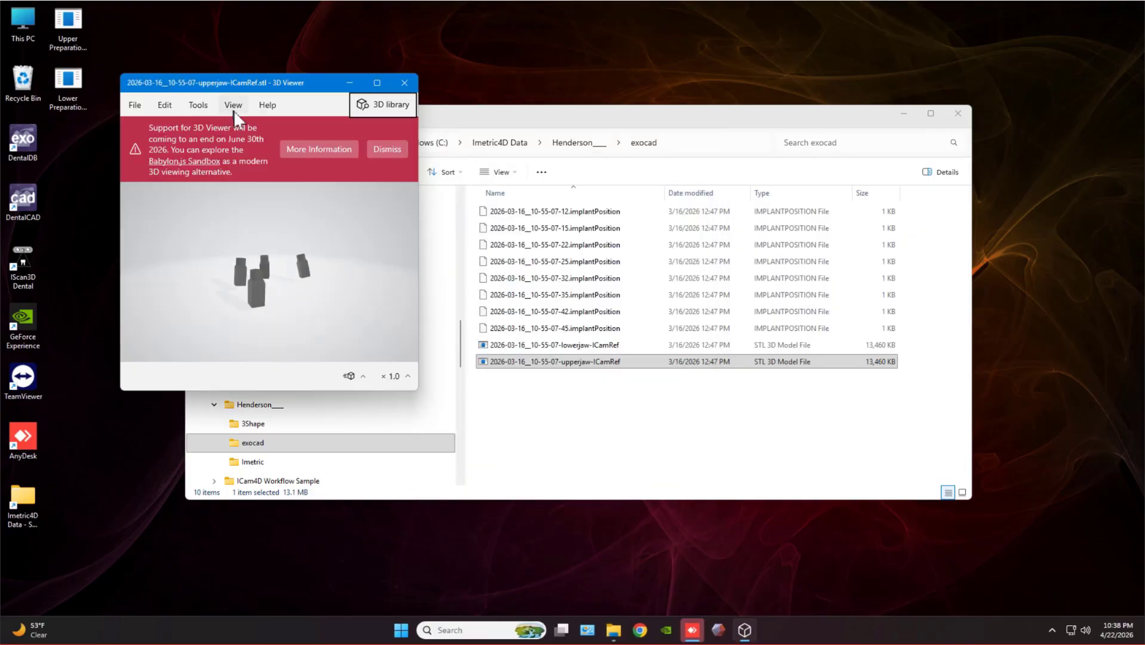
{"action": "left_click", "coordinate": [389, 149]}
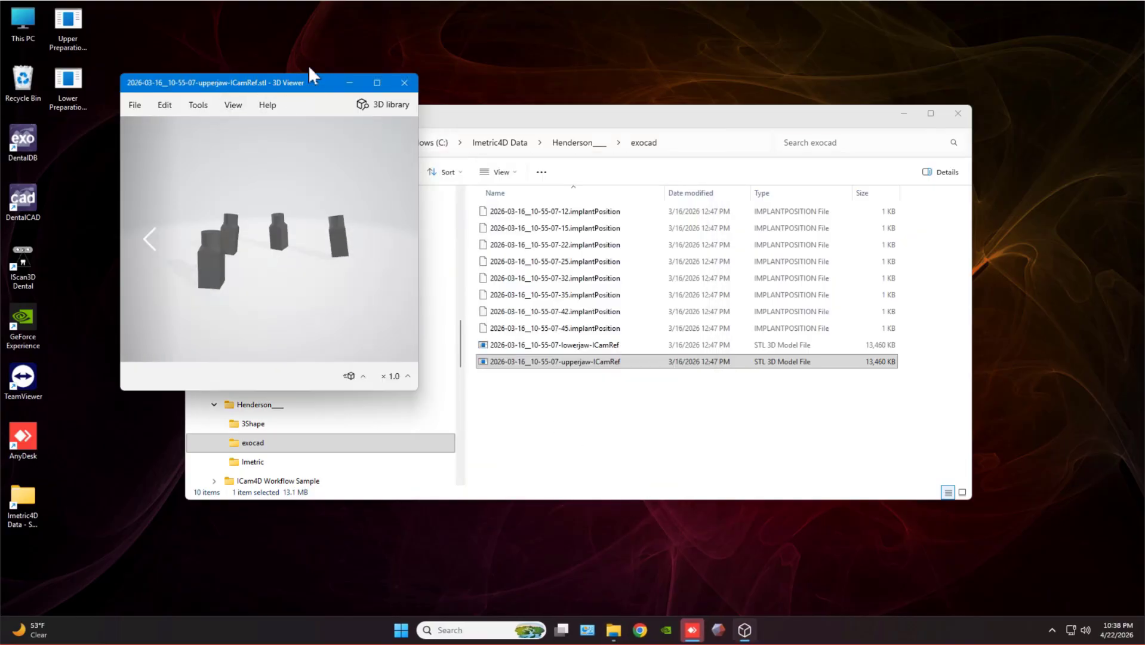
Inspect the four scan-body posts from top-down, side and close-up views, then close 3D Viewer.
{"action": "left_click_drag", "start_coordinate": [318, 84], "coordinate": [498, 107]}
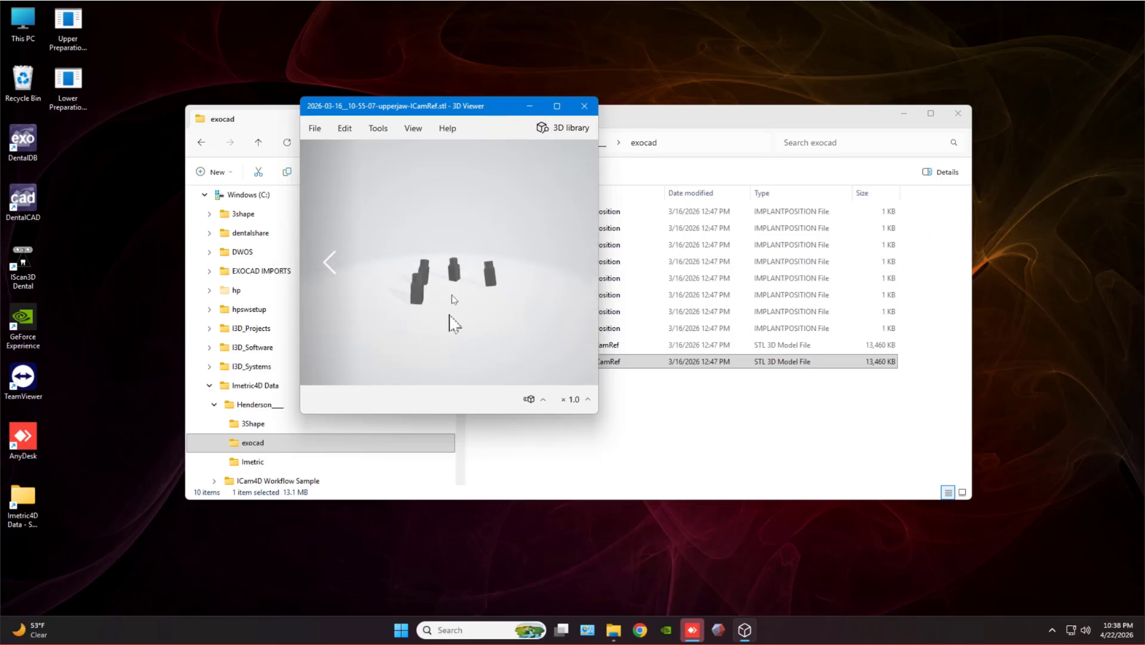
{"action": "left_click_drag", "start_coordinate": [449, 315], "coordinate": [467, 274]}
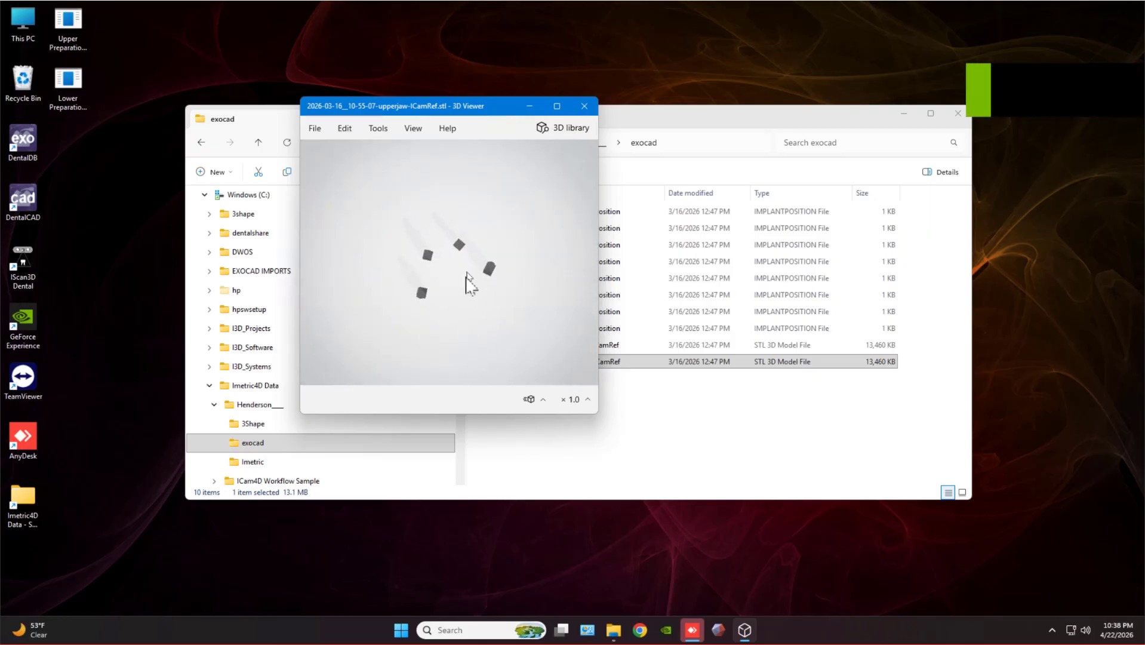
{"action": "mouse_move", "coordinate": [401, 261]}
{"action": "left_mouse_down"}
{"action": "mouse_move", "coordinate": [394, 182]}
{"action": "mouse_move", "coordinate": [399, 245]}
{"action": "left_mouse_up"}
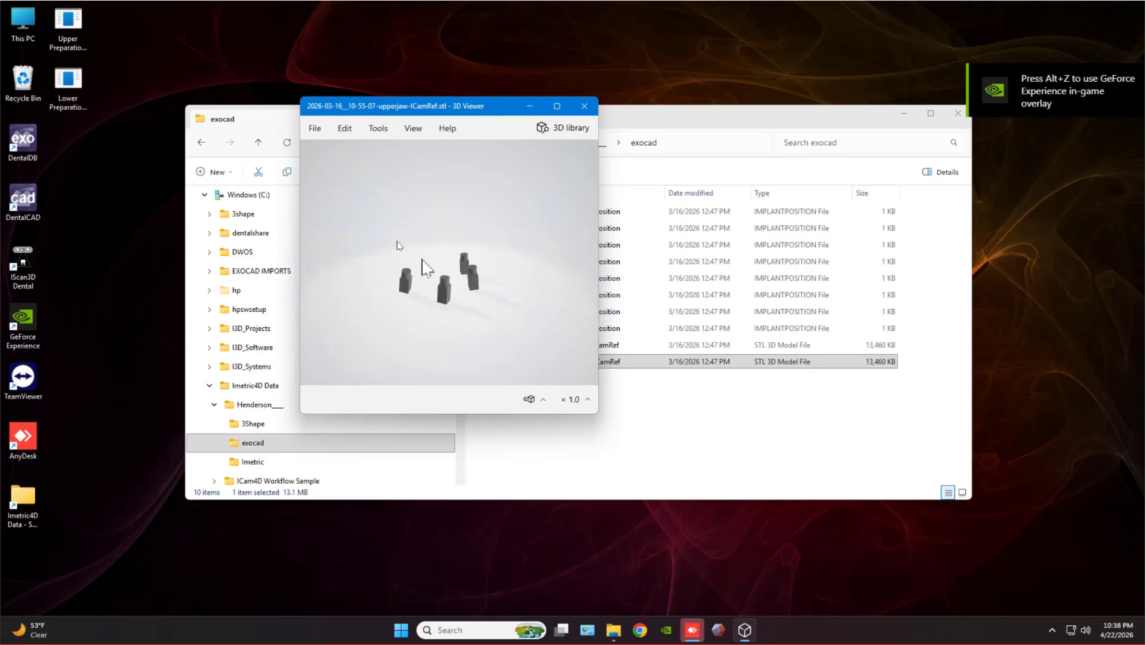
{"action": "scroll", "coordinate": [453, 257], "scroll_direction": "down", "scroll_amount": 4}
{"action": "scroll", "coordinate": [457, 288], "scroll_direction": "up", "scroll_amount": 8}
{"action": "left_click_drag", "start_coordinate": [479, 321], "coordinate": [467, 284]}
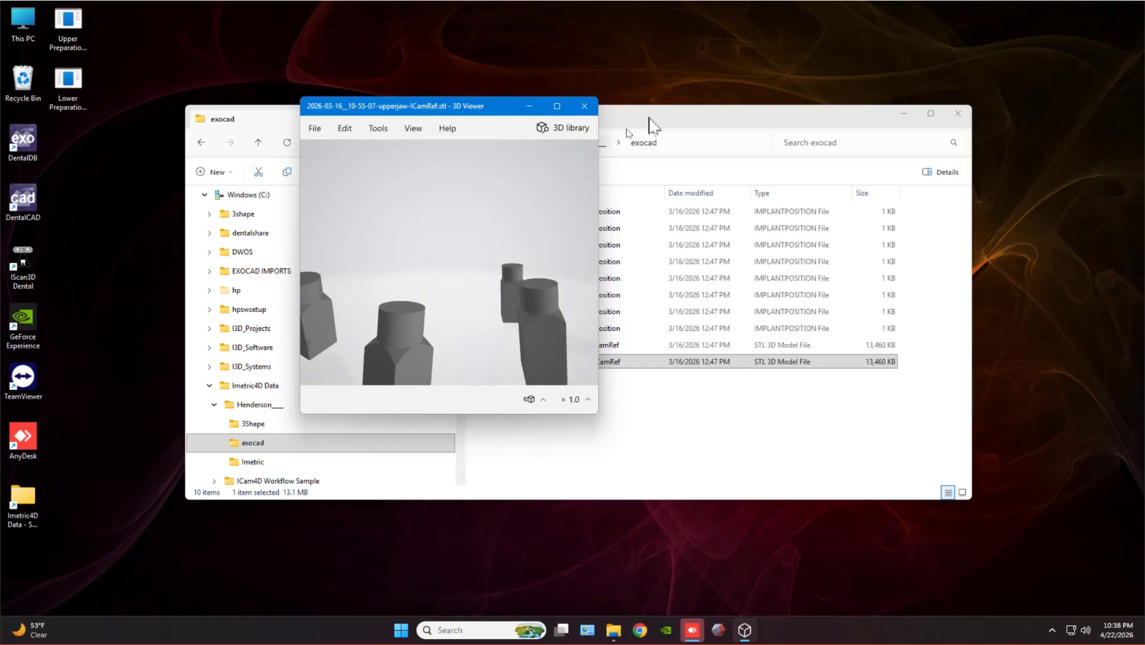
{"action": "left_click", "coordinate": [587, 111]}
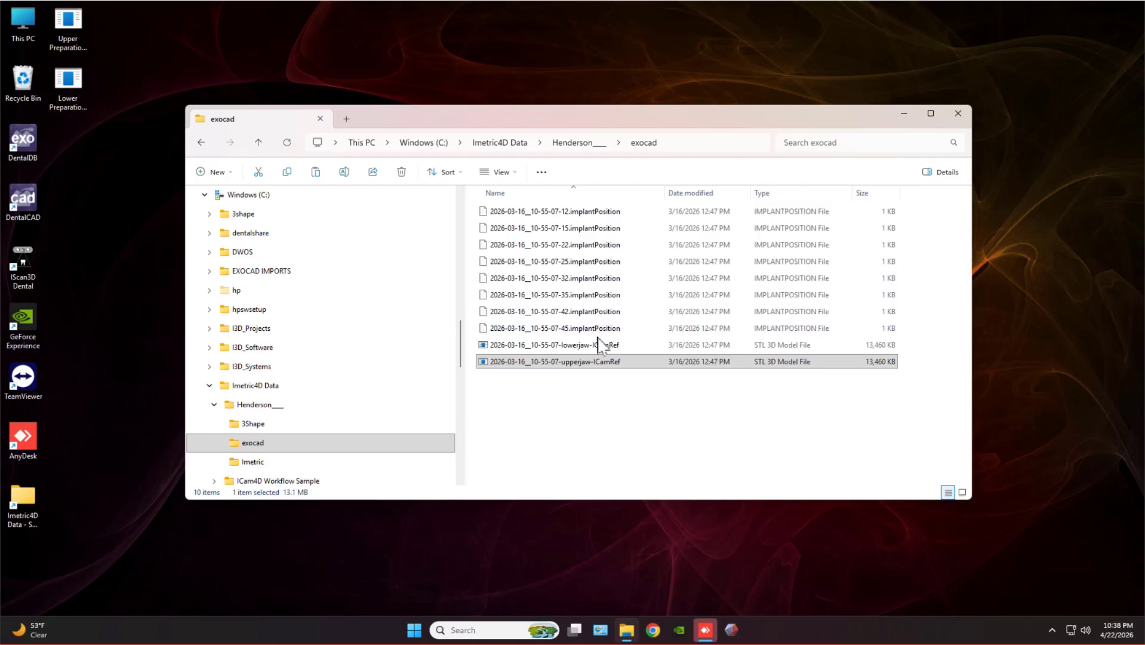
{"action": "left_click", "coordinate": [573, 143]}
{"action": "double_click", "coordinate": [526, 213]}
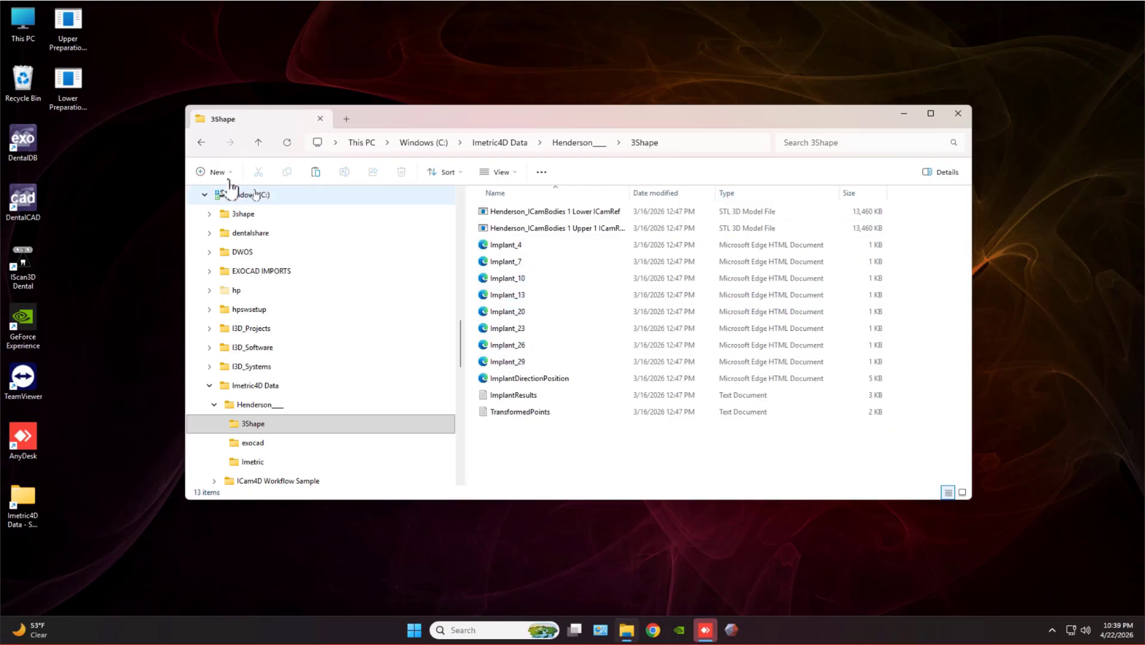
{"action": "left_click", "coordinate": [201, 143]}
{"action": "left_click", "coordinate": [508, 230]}
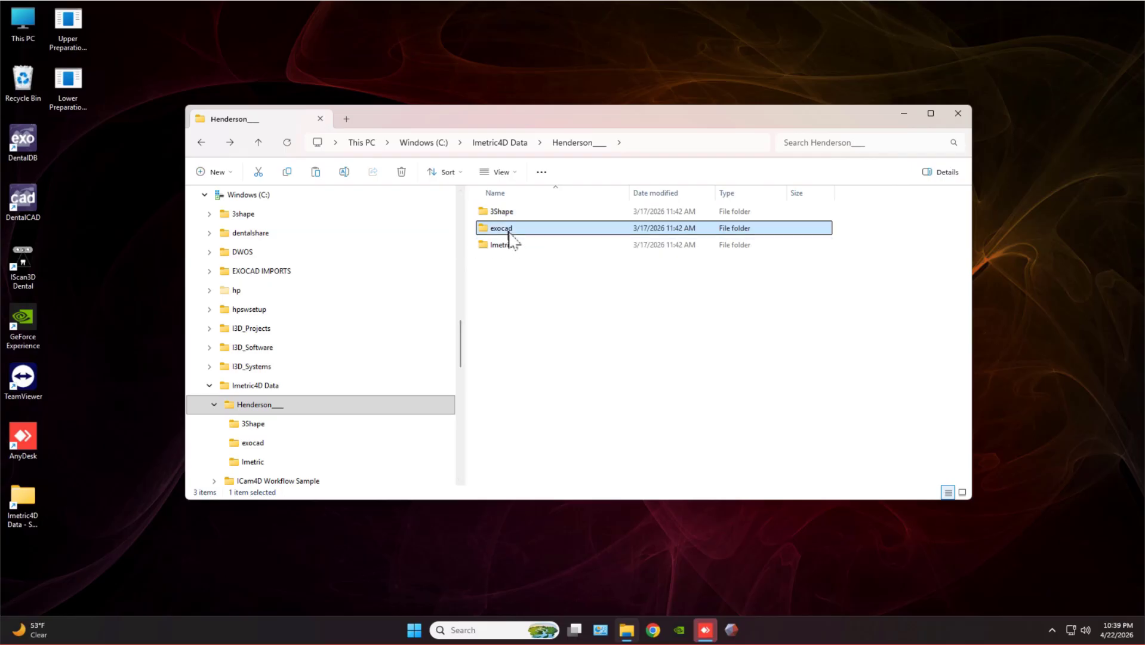
{"action": "double_click", "coordinate": [509, 231]}
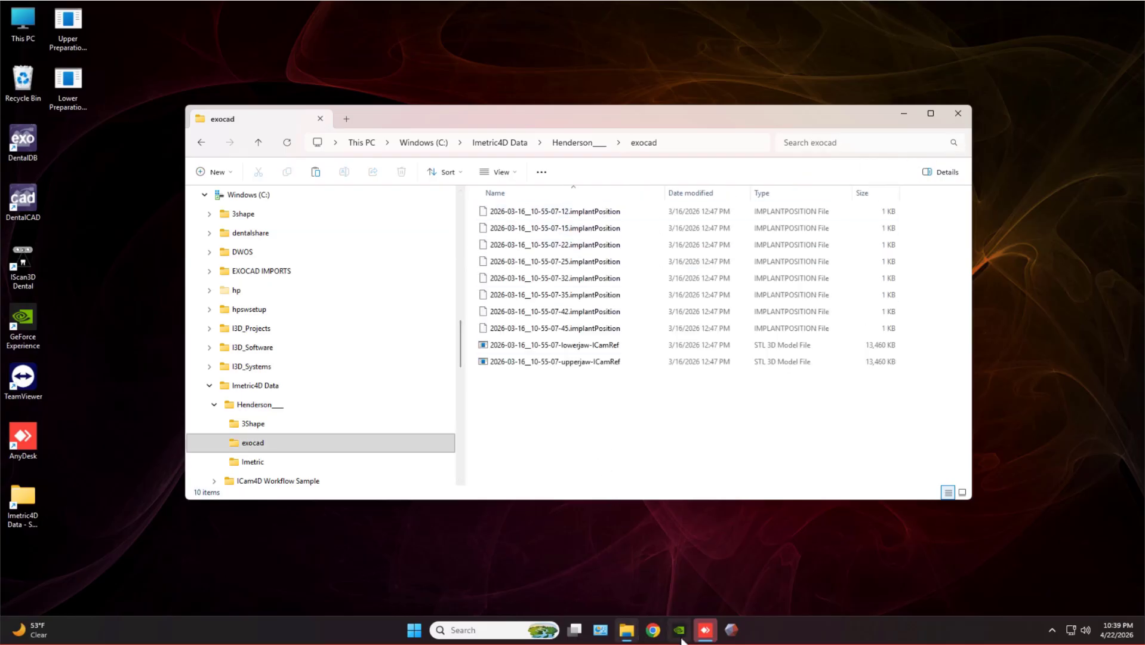
{"action": "left_click", "coordinate": [23, 242]}
Launch iScan3D Dental and bring the exocad folder window in front, uncovering the jaw panel.
{"action": "double_click", "coordinate": [24, 242]}
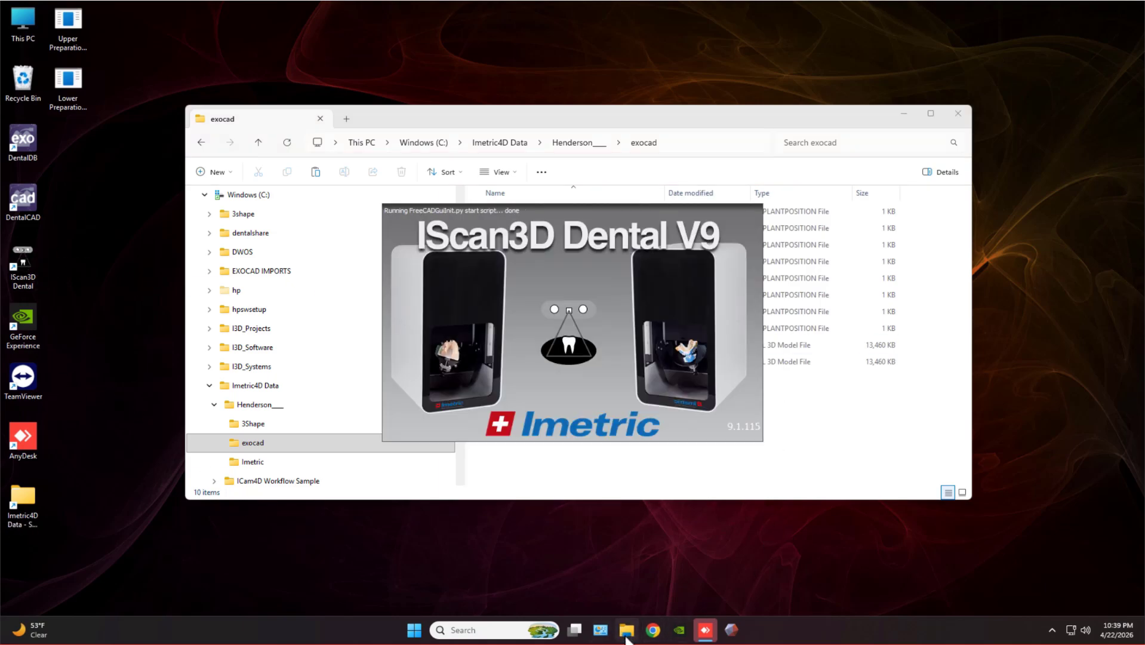
{"action": "mouse_move", "coordinate": [626, 636]}
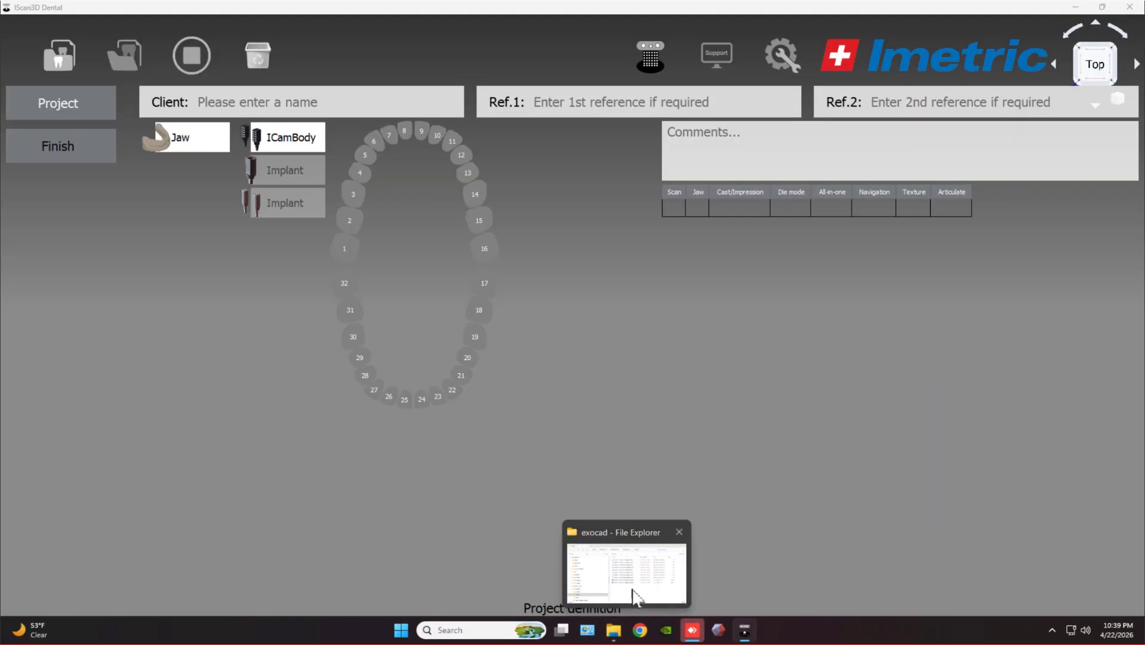
{"action": "mouse_move", "coordinate": [641, 583]}
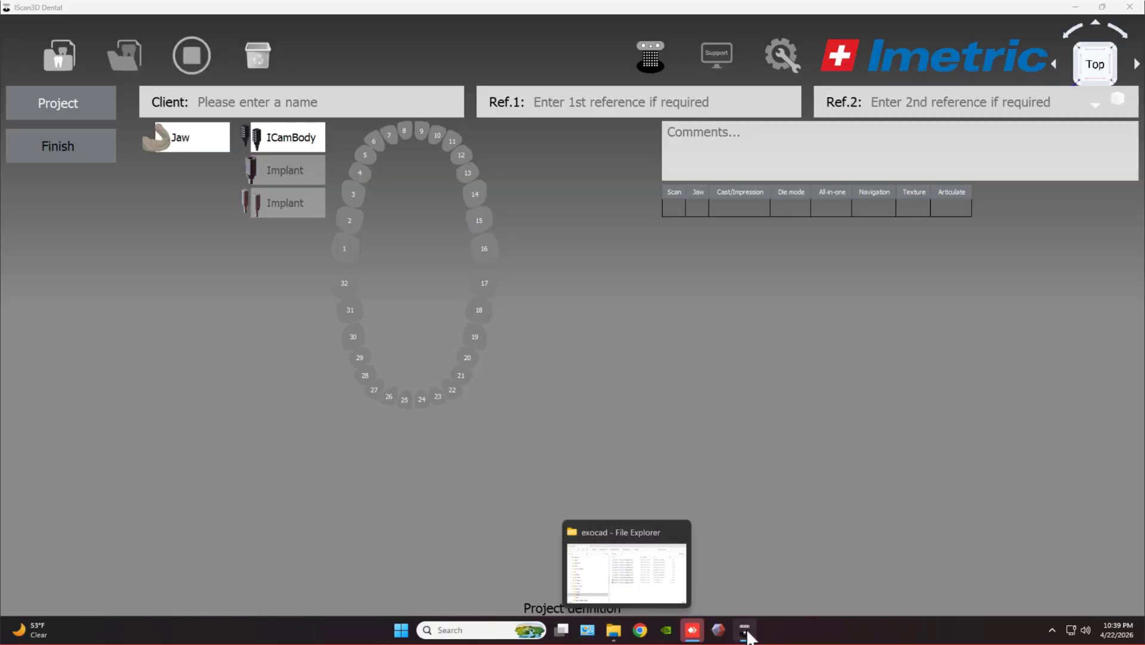
{"action": "left_click", "coordinate": [615, 634]}
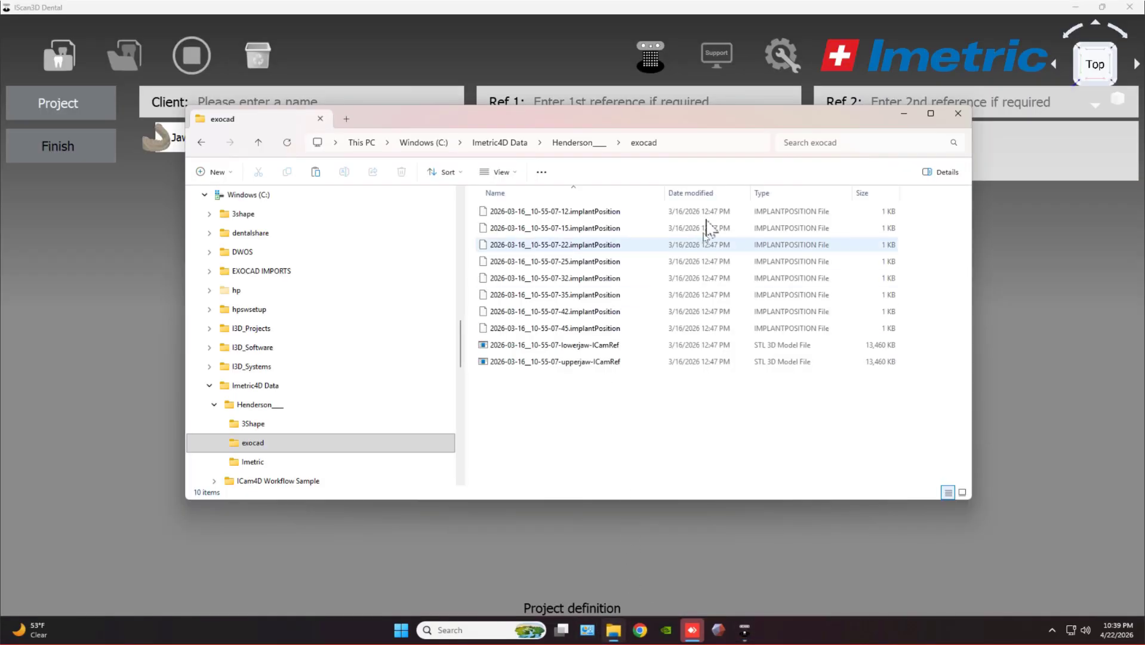
{"action": "left_click_drag", "start_coordinate": [695, 124], "coordinate": [445, 272]}
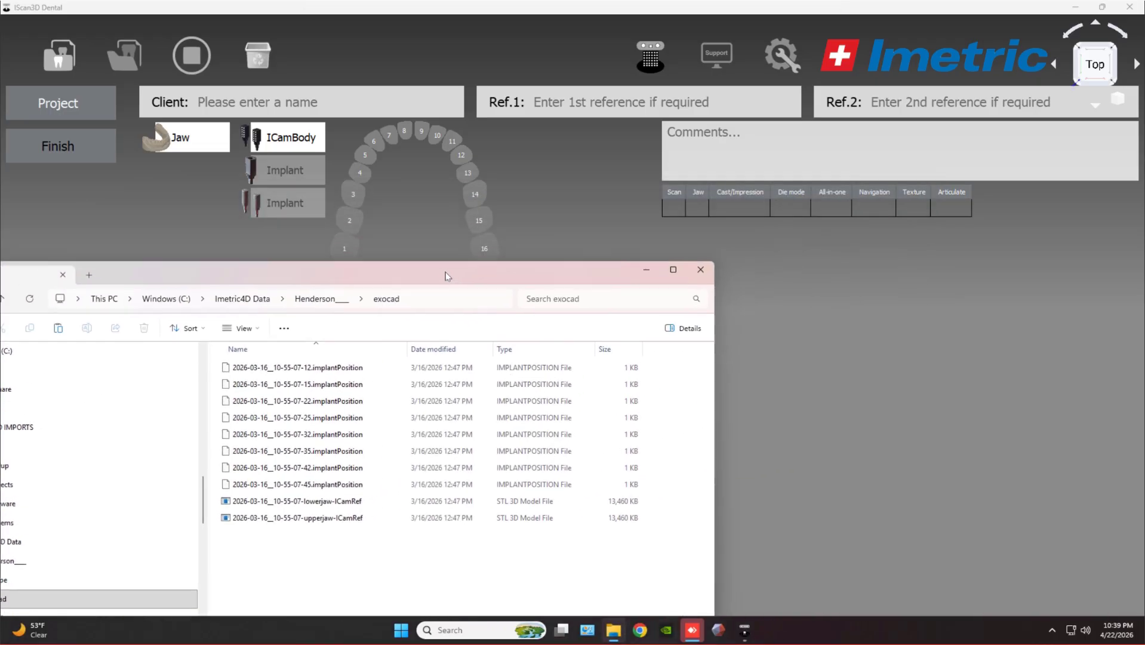
Import the first four implantPosition files as Upper Jaw ICamBodies implants 4, 7, 10 and 13.
{"action": "left_click", "coordinate": [379, 369]}
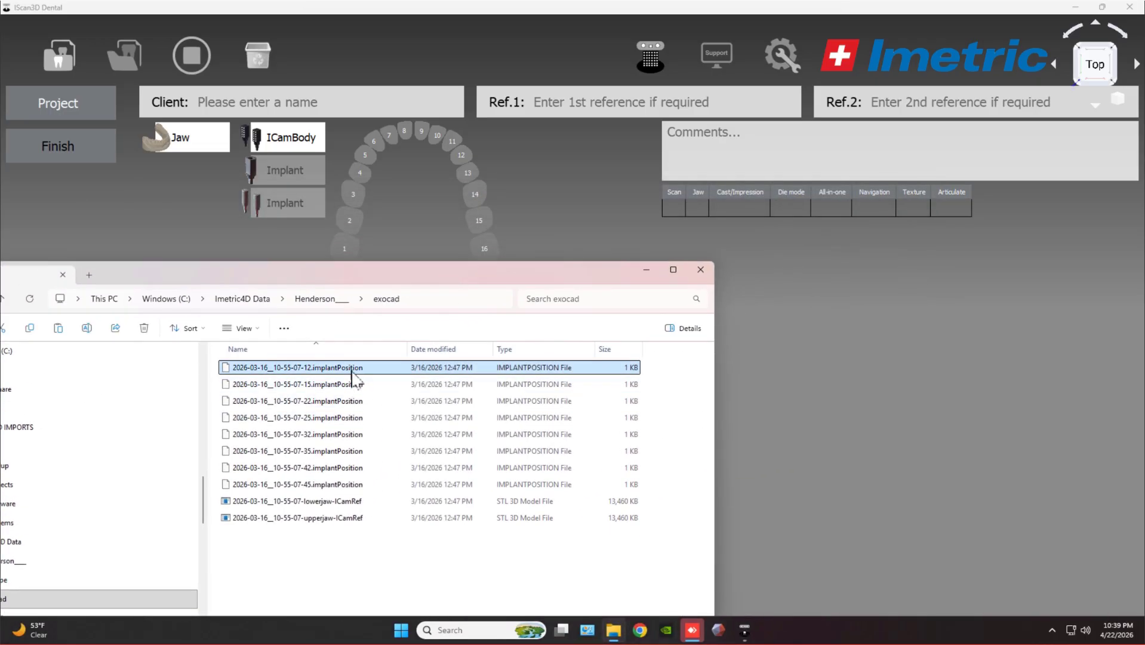
{"action": "left_click", "coordinate": [344, 418], "text": "shift"}
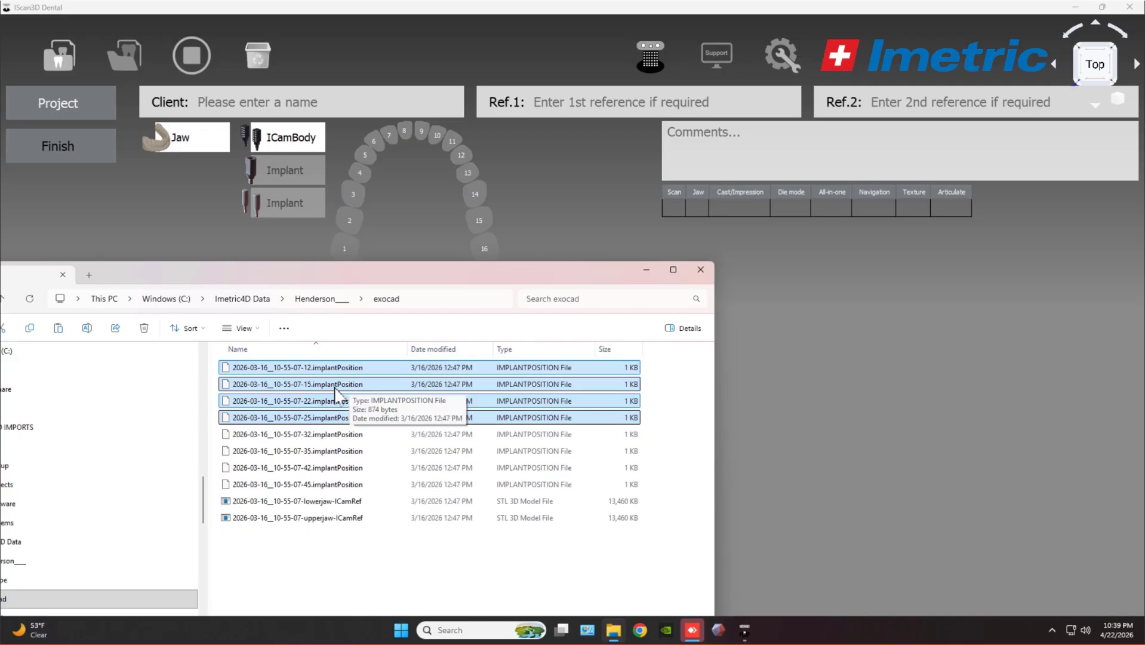
{"action": "left_click_drag", "start_coordinate": [336, 390], "coordinate": [812, 361]}
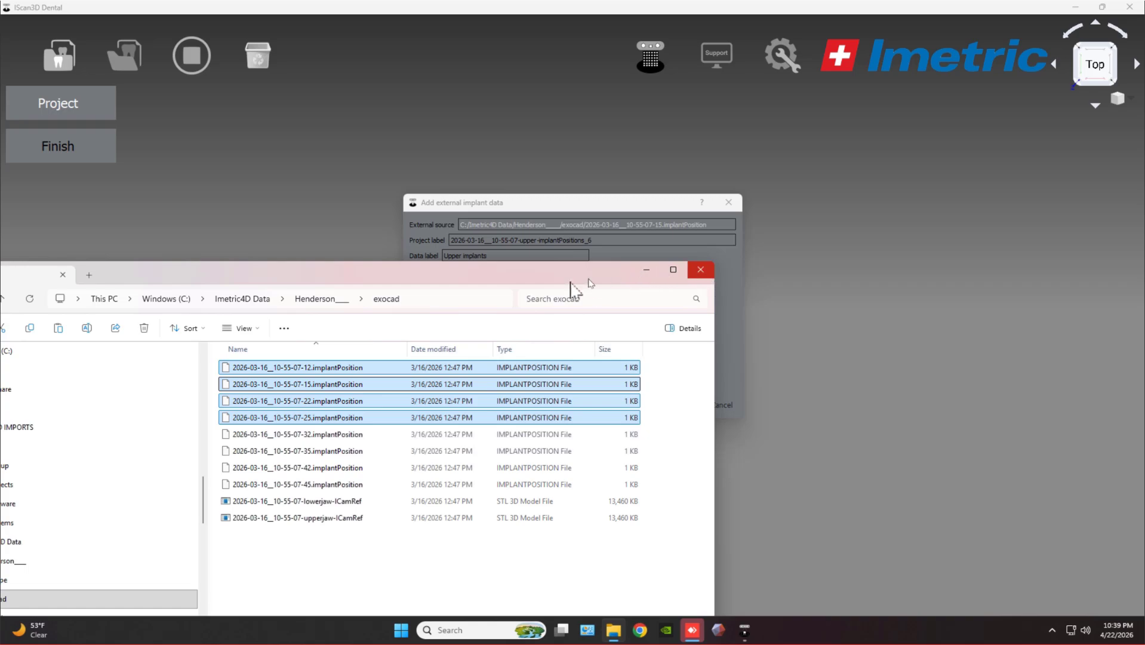
{"action": "left_click", "coordinate": [654, 202]}
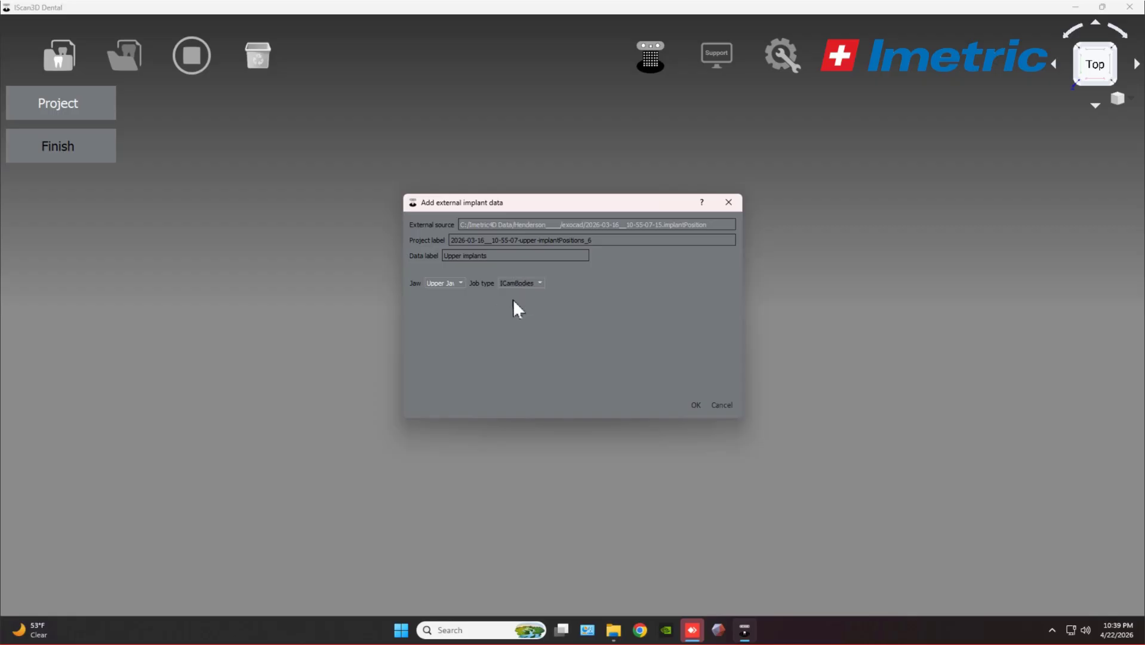
{"action": "left_click", "coordinate": [695, 406]}
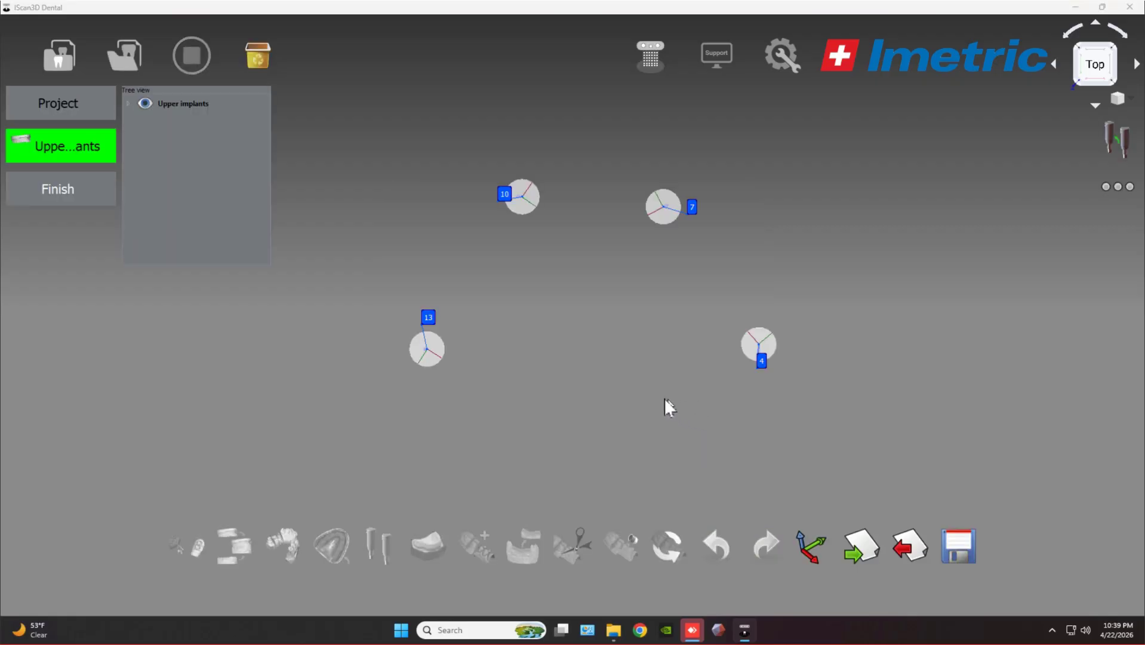
Orbit the 3D view to see the four imported upper implants at an angle.
{"action": "left_click_drag", "start_coordinate": [590, 324], "coordinate": [372, 242]}
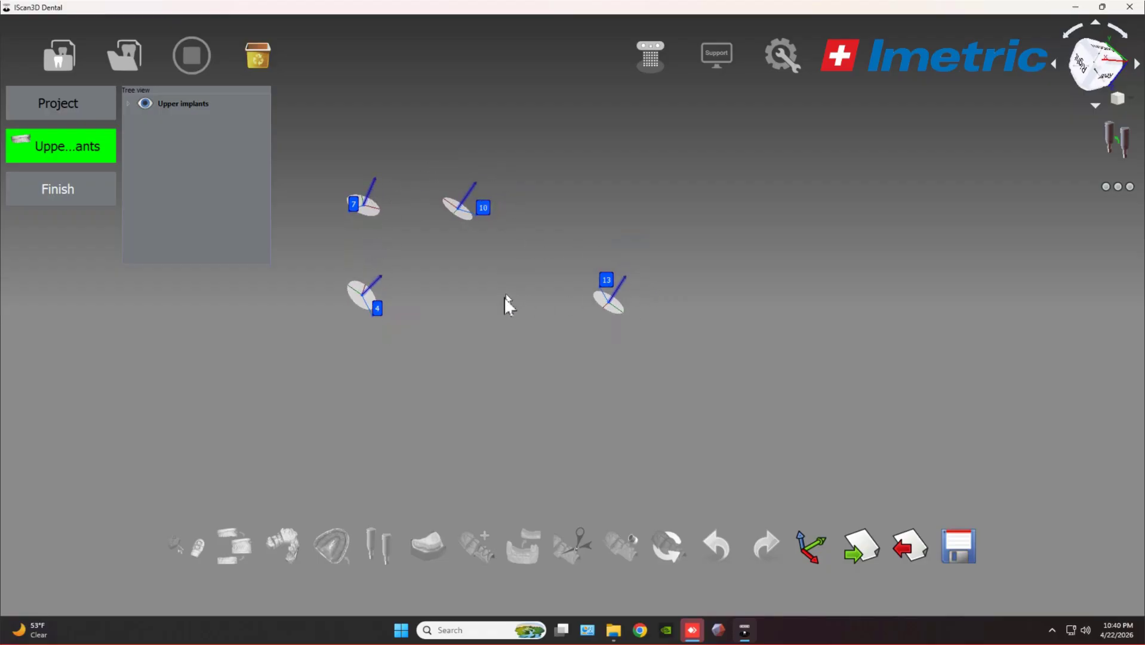
Drag Upper PreparationScan.stl from the Desktop folder onto the iScan3D Dental window.
{"action": "left_click", "coordinate": [614, 630]}
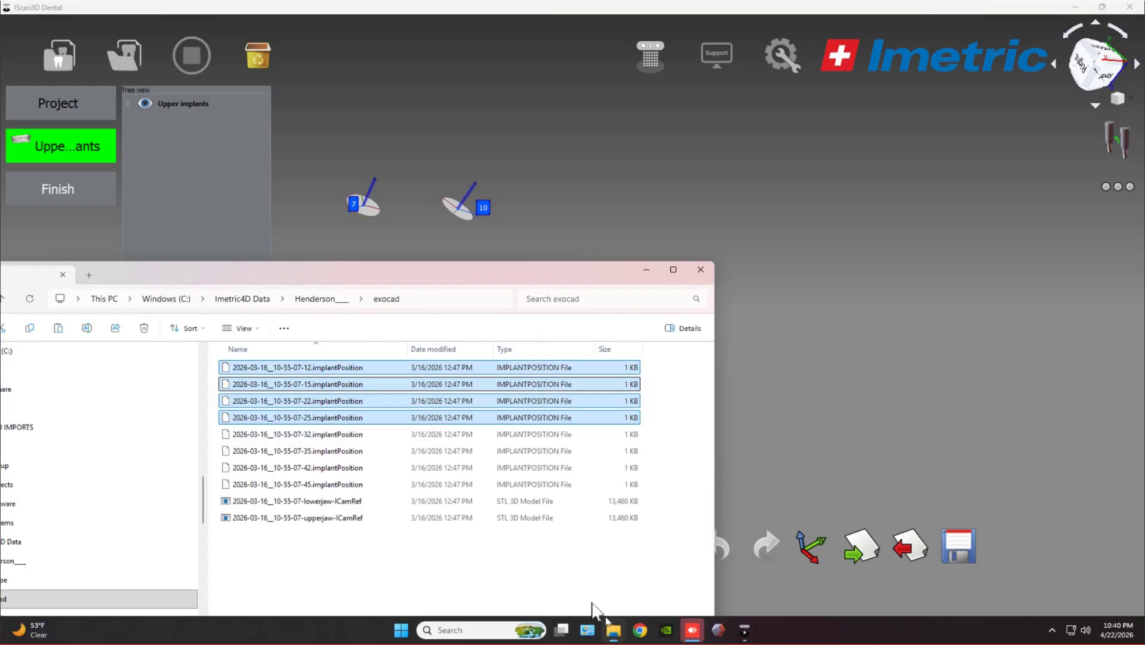
{"action": "left_click_drag", "start_coordinate": [377, 281], "coordinate": [616, 182]}
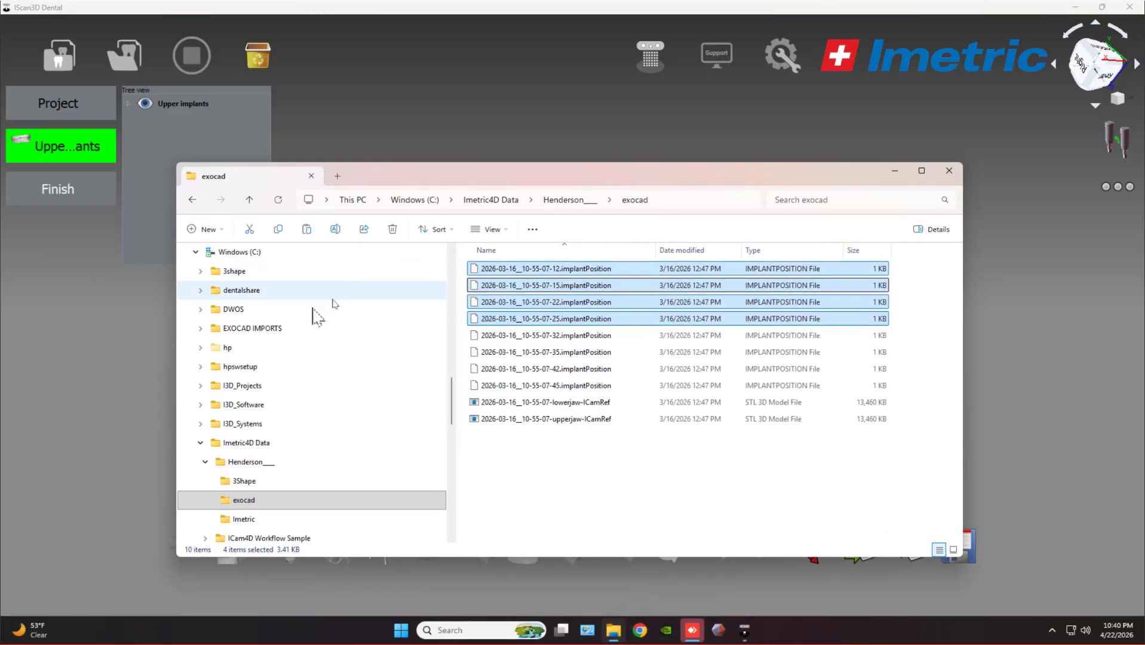
{"action": "scroll", "coordinate": [251, 298], "scroll_direction": "up", "scroll_amount": 5}
{"action": "scroll", "coordinate": [233, 307], "scroll_direction": "up", "scroll_amount": 15}
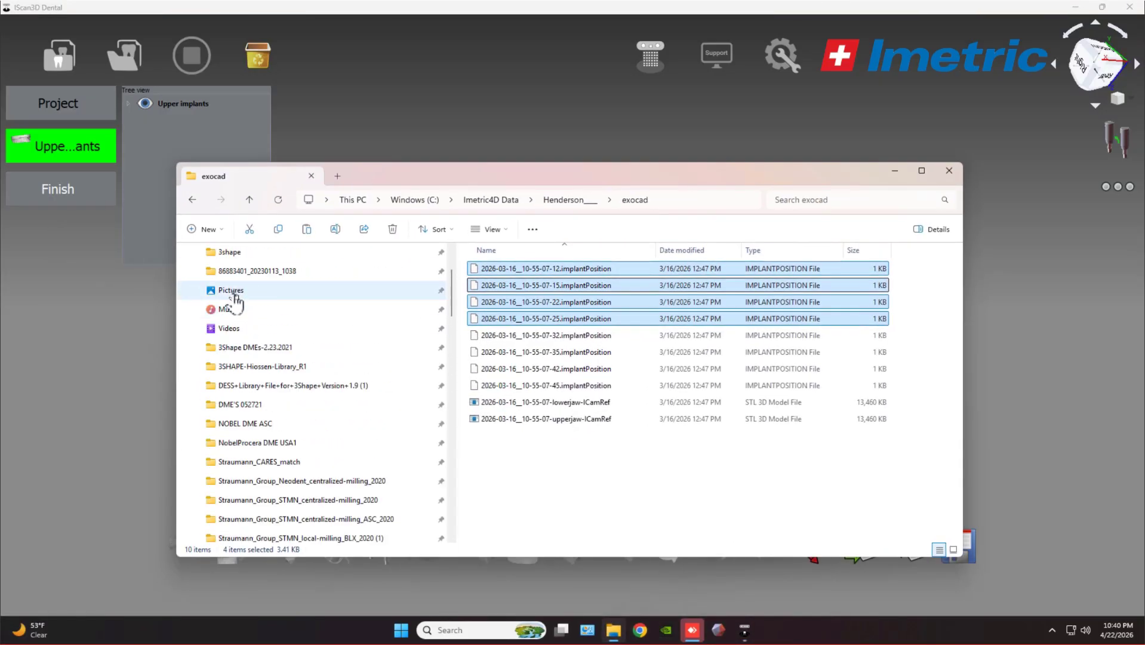
{"action": "left_click", "coordinate": [224, 256]}
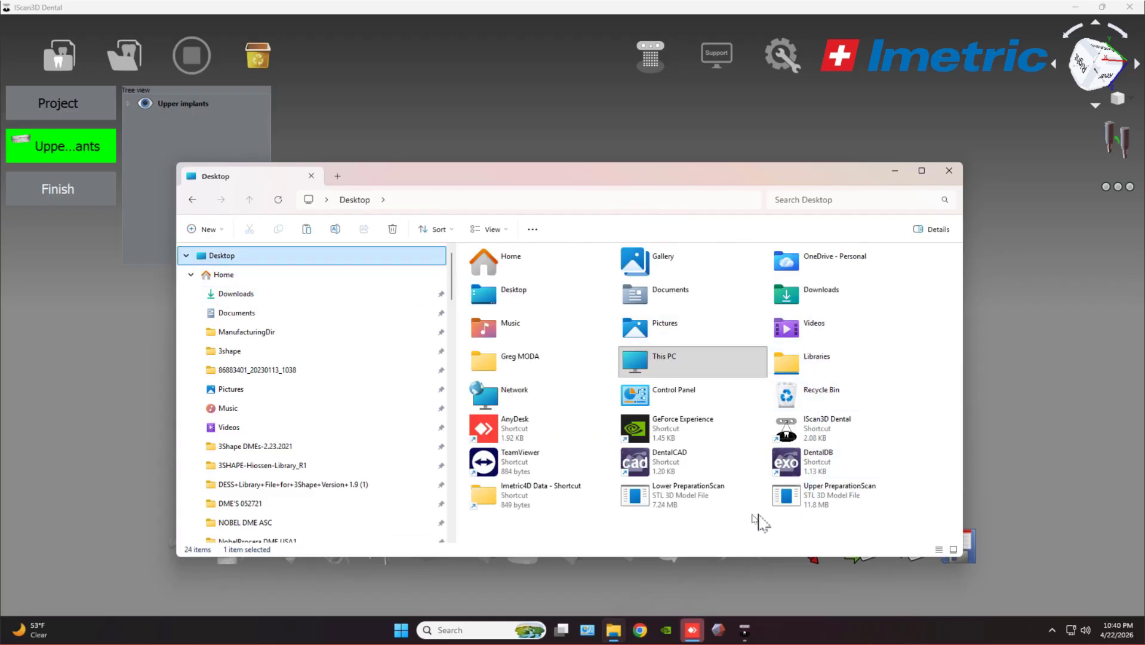
{"action": "left_click", "coordinate": [812, 509]}
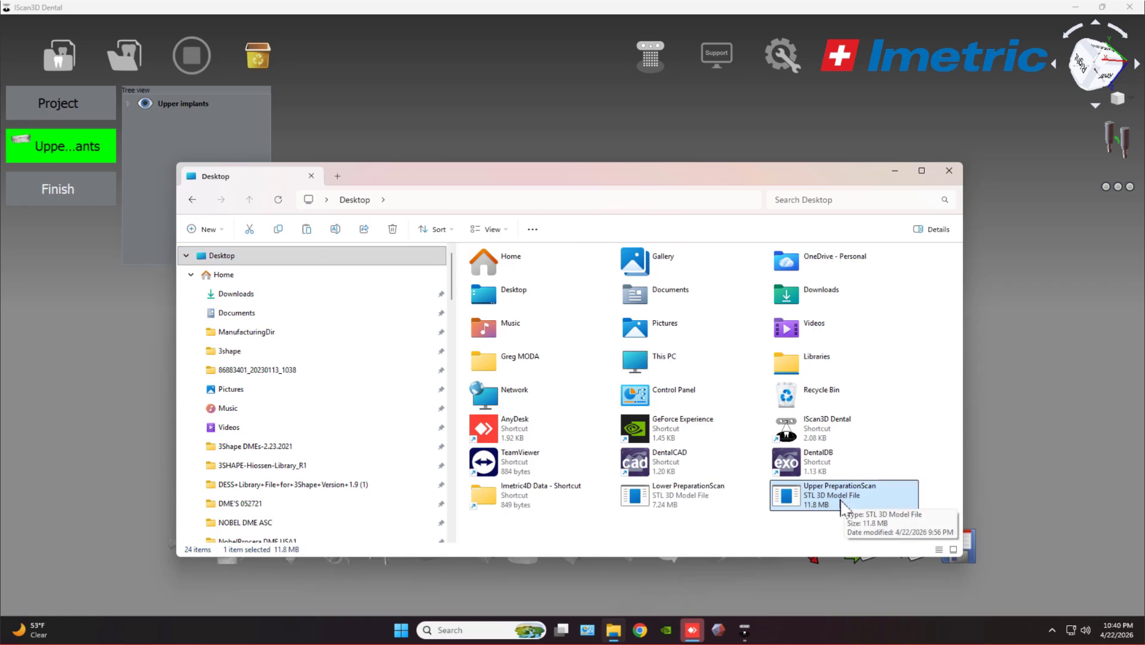
{"action": "left_click_drag", "start_coordinate": [842, 506], "coordinate": [531, 142]}
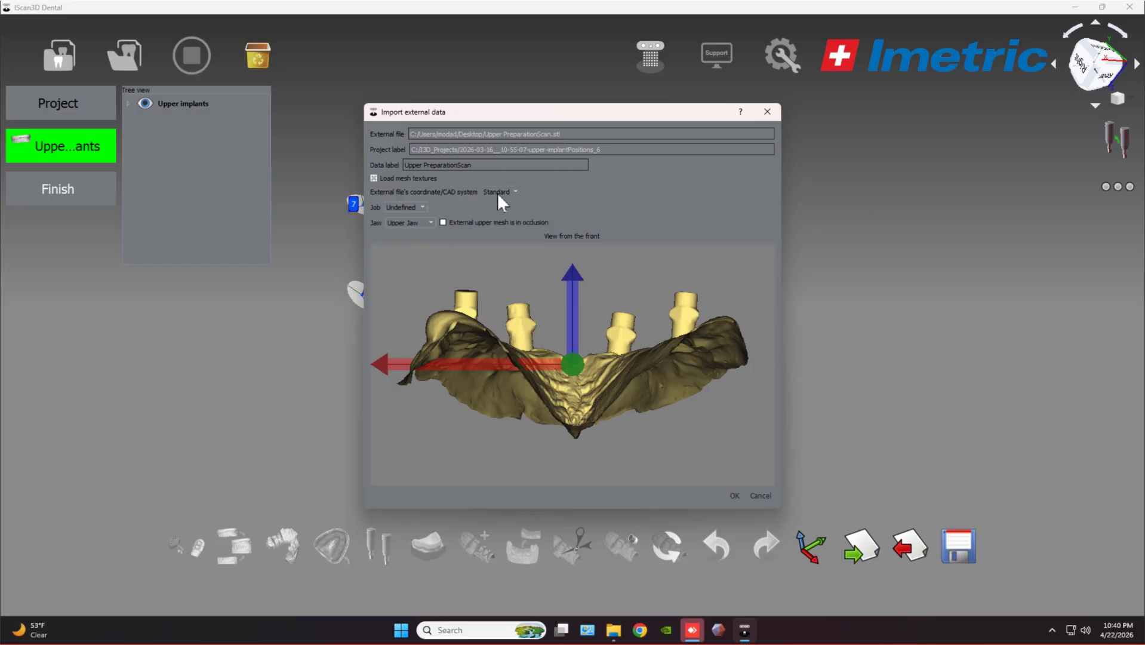
Import Upper PreparationScan with 3Shape coordinates, Upper Jaw, and an Implant job from Upper implants.
{"action": "left_click", "coordinate": [495, 209]}
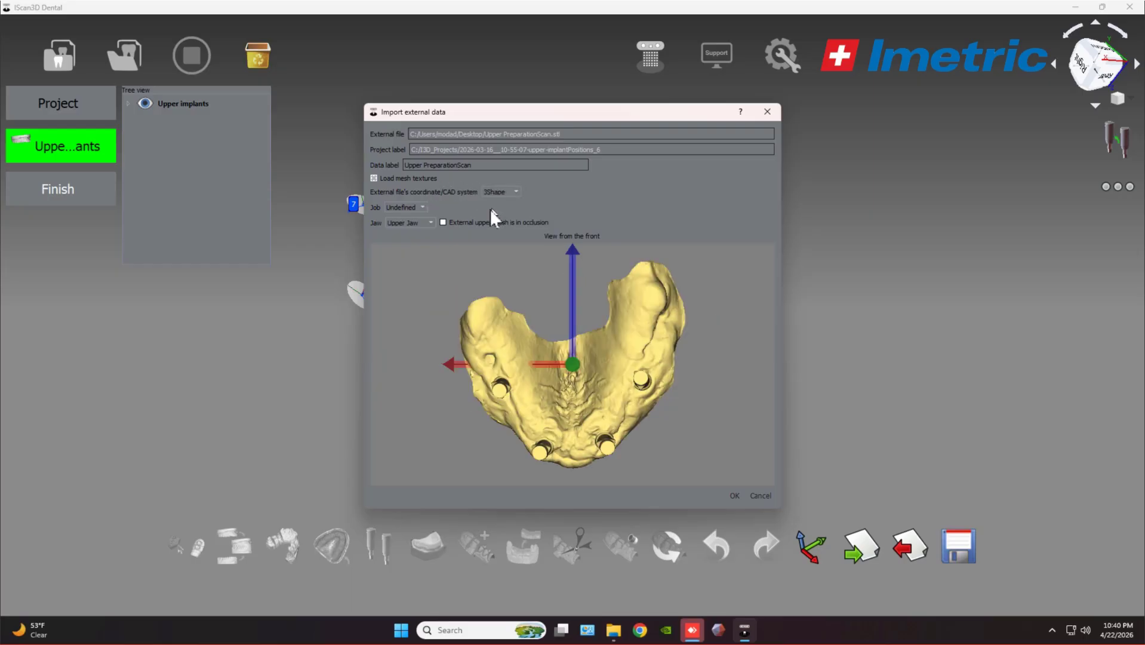
{"action": "left_click", "coordinate": [425, 225]}
{"action": "left_click", "coordinate": [425, 223]}
{"action": "left_click", "coordinate": [409, 224]}
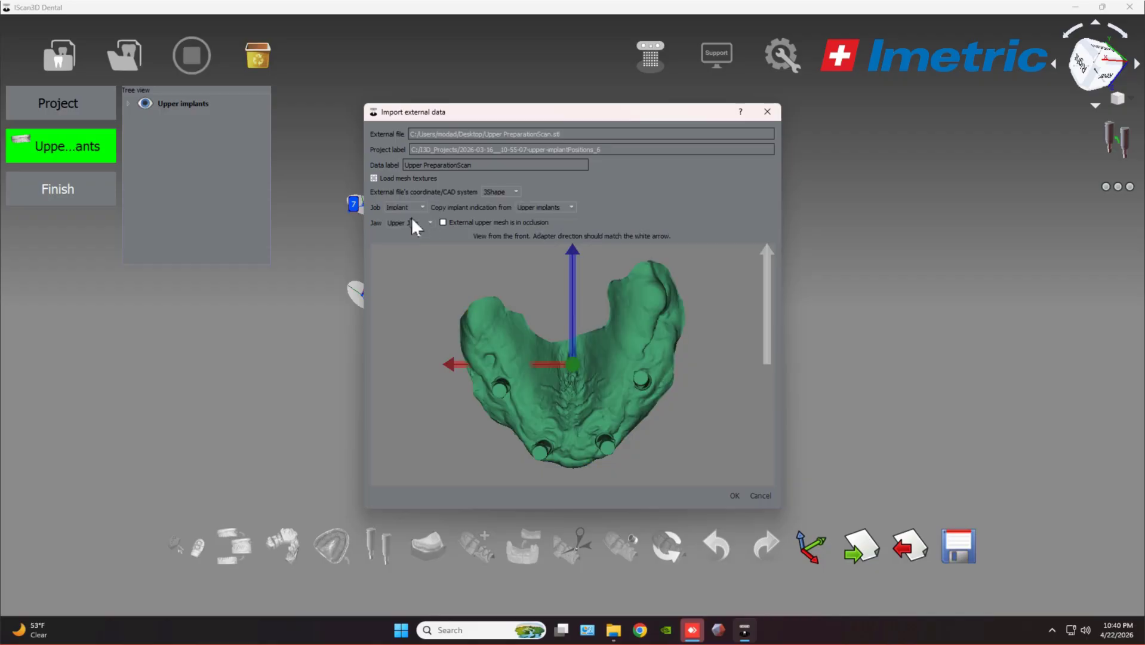
{"action": "left_click", "coordinate": [734, 495]}
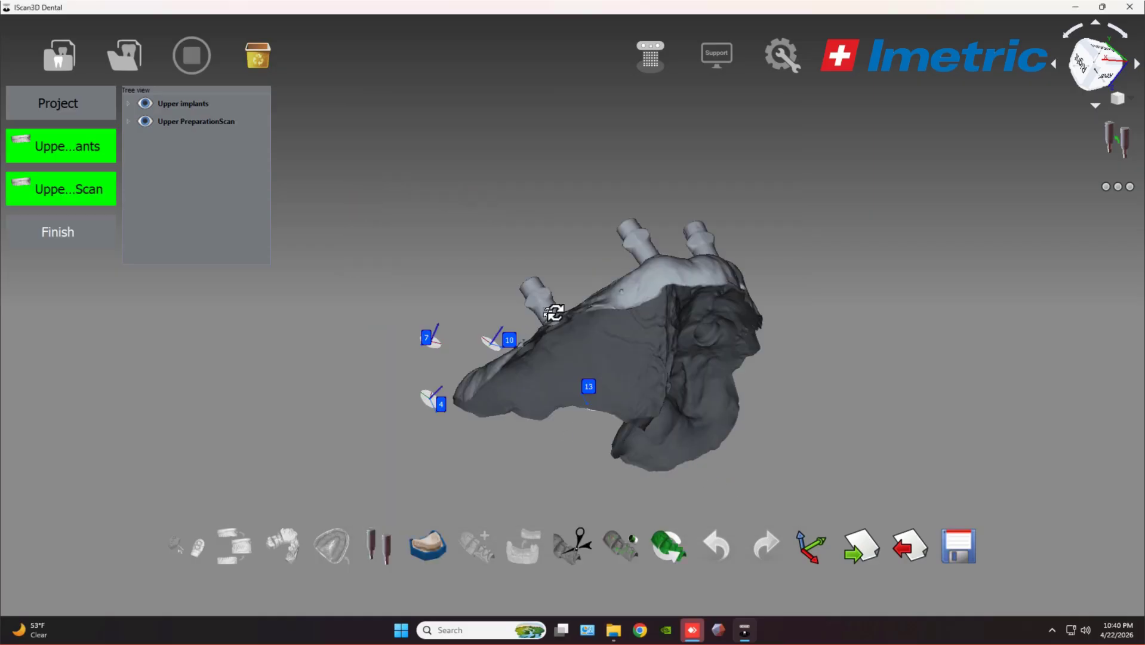
{"action": "left_click_drag", "start_coordinate": [554, 312], "coordinate": [711, 355]}
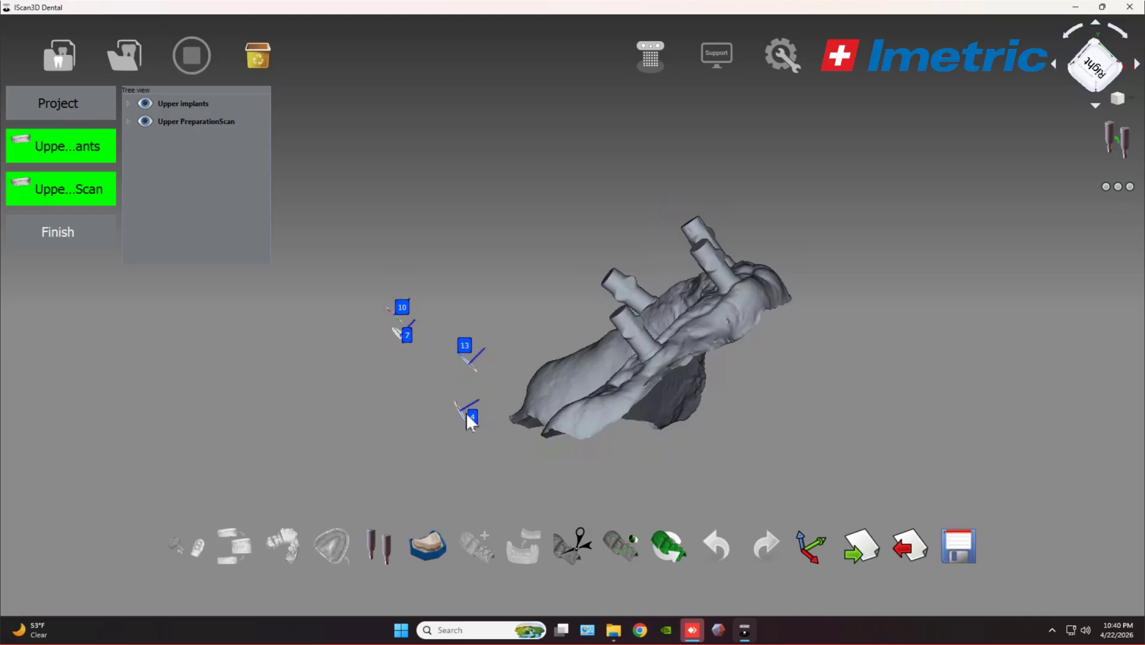
{"action": "left_click_drag", "start_coordinate": [461, 408], "coordinate": [329, 403]}
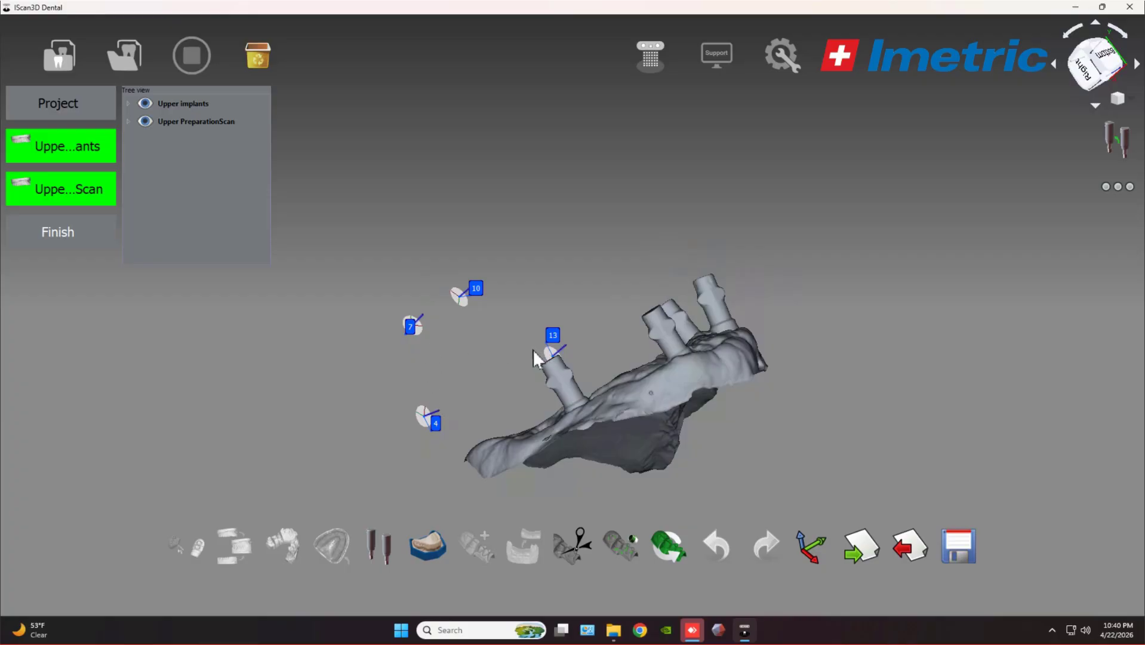
{"action": "left_click_drag", "start_coordinate": [537, 358], "coordinate": [444, 371]}
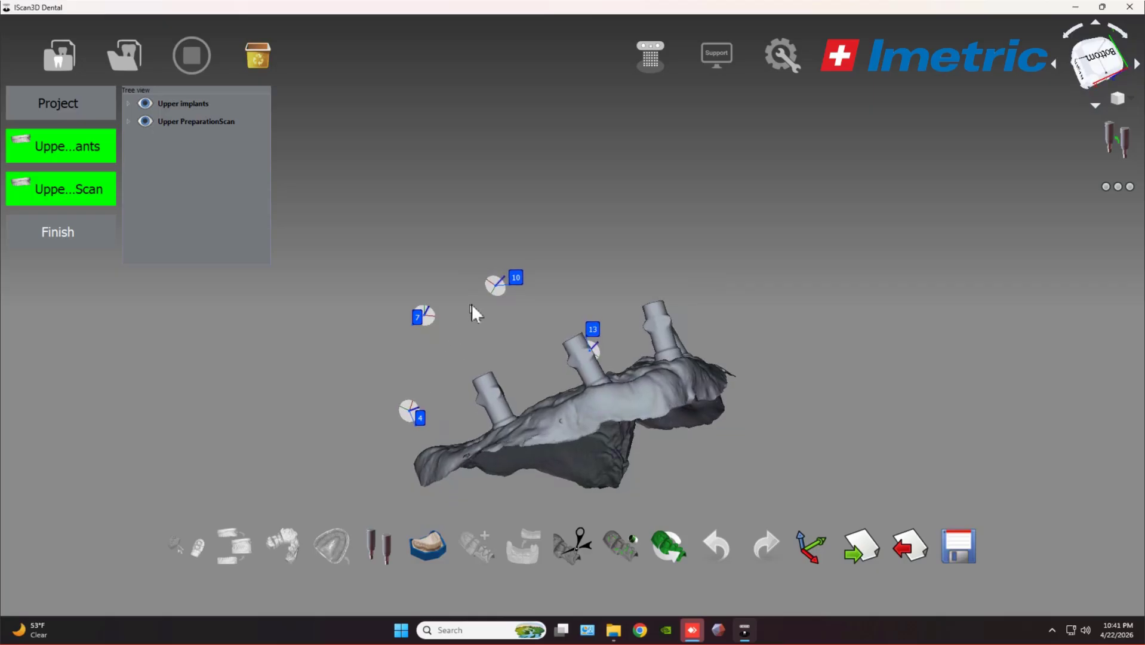
{"action": "left_click_drag", "start_coordinate": [505, 358], "coordinate": [603, 317]}
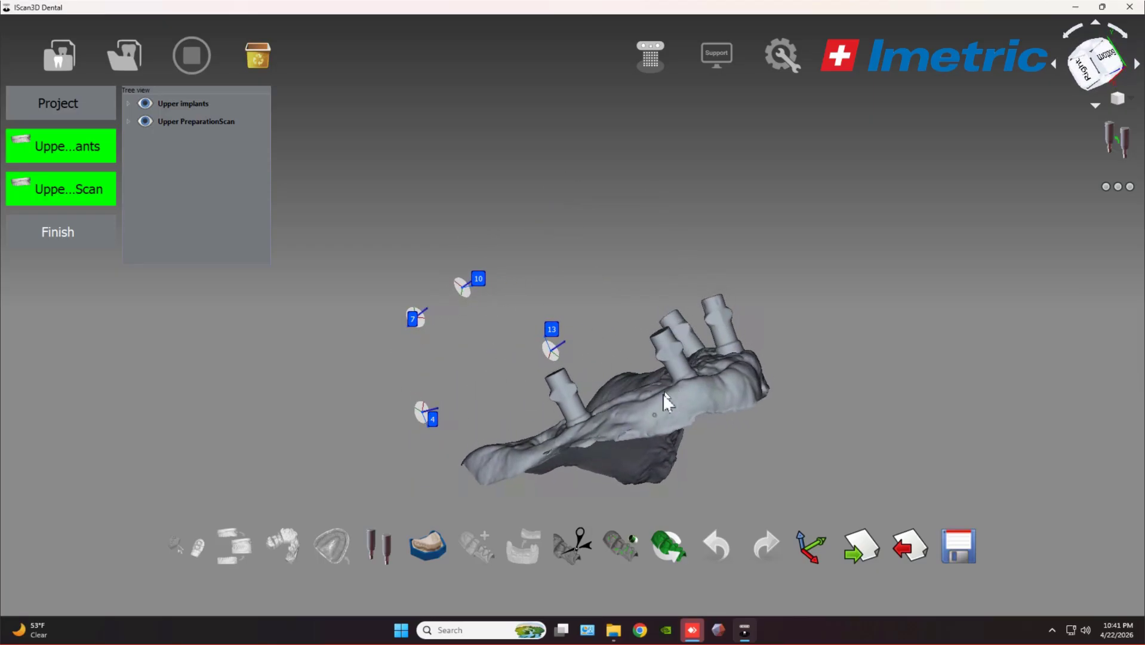
{"action": "left_click_drag", "start_coordinate": [685, 405], "coordinate": [580, 407]}
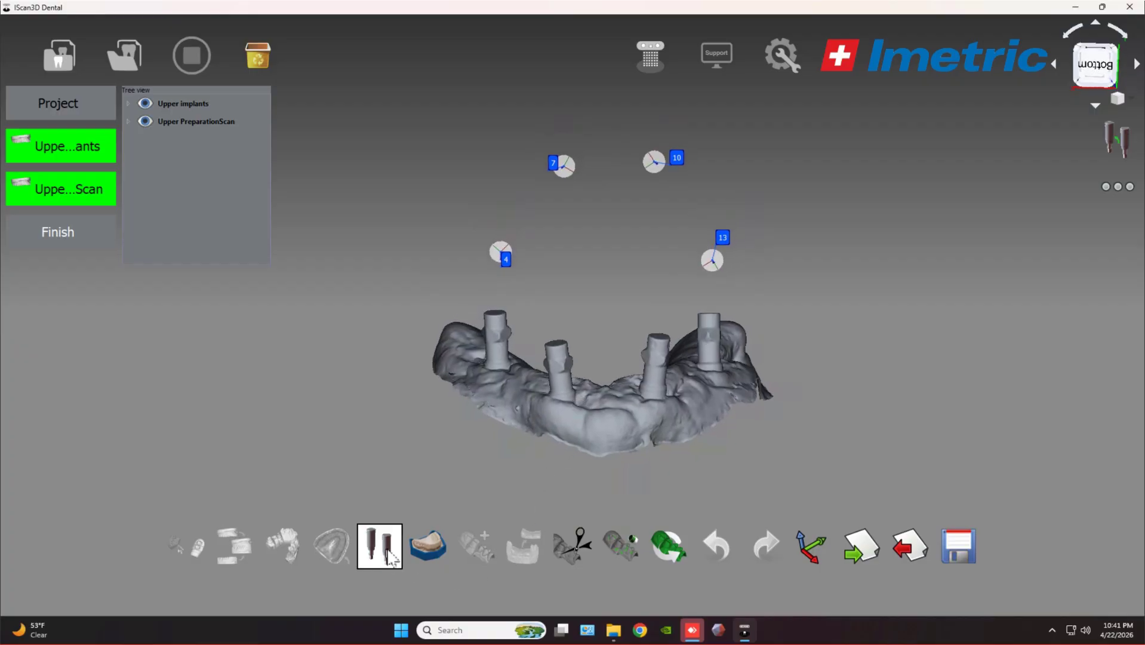
Set DESS ScanBody 52.007 as the scan adapter and start positioning it on implant 4.
{"action": "left_click", "coordinate": [388, 556]}
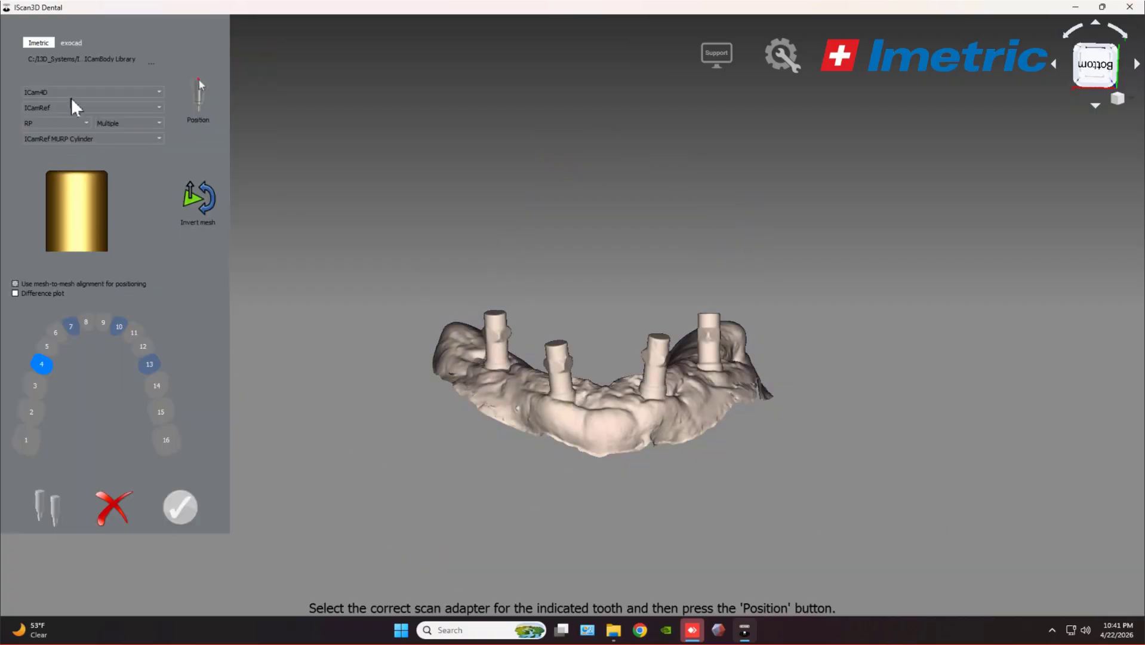
{"action": "left_click", "coordinate": [87, 143]}
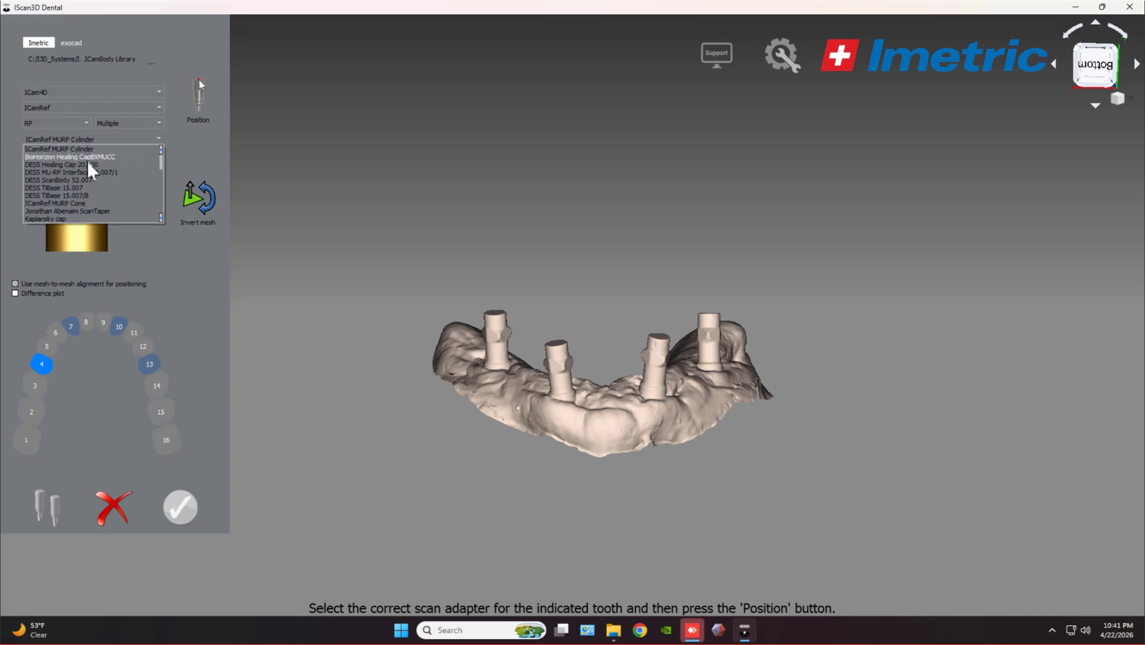
{"action": "left_click", "coordinate": [73, 188]}
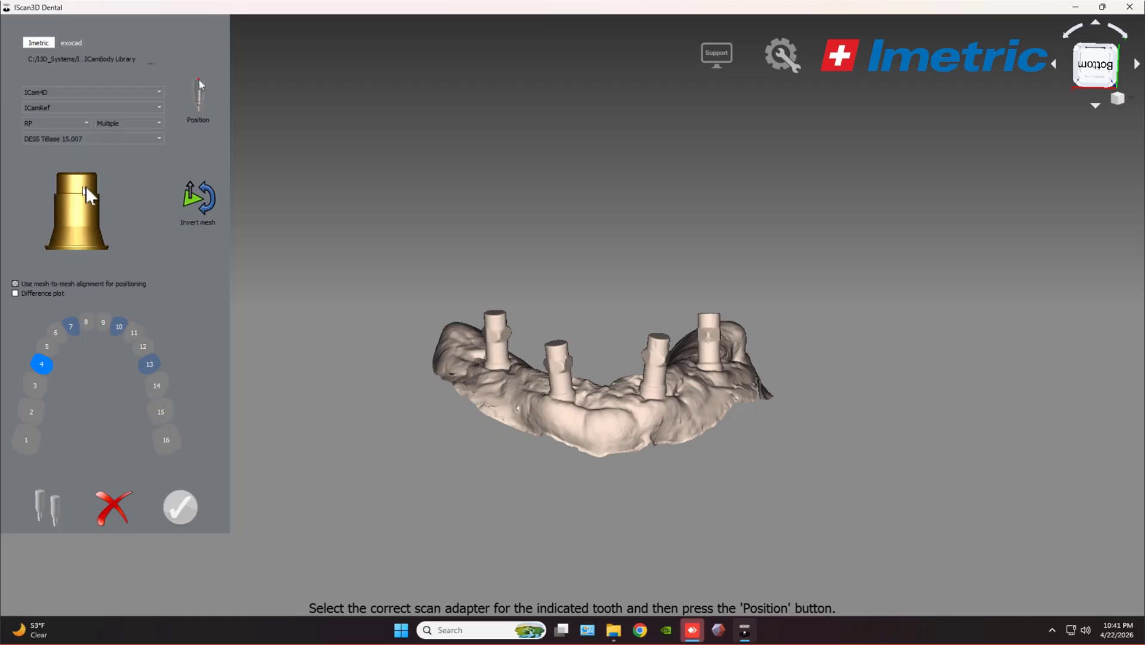
{"action": "left_click", "coordinate": [85, 122]}
{"action": "left_click", "coordinate": [69, 111]}
{"action": "left_click", "coordinate": [87, 140]}
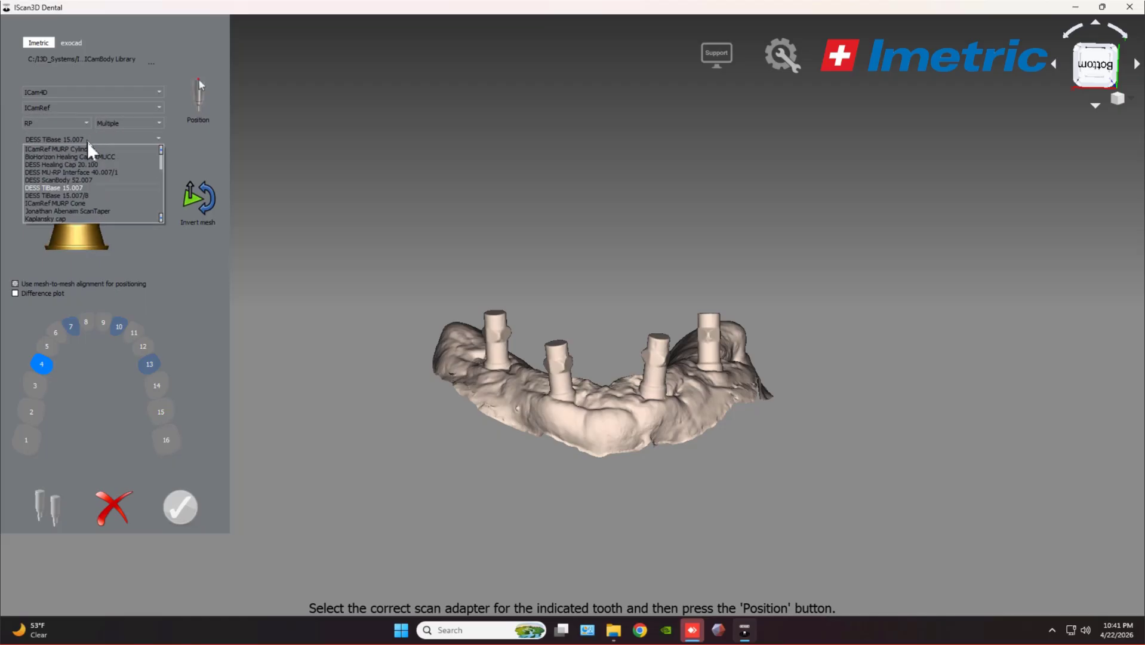
{"action": "left_click", "coordinate": [74, 181]}
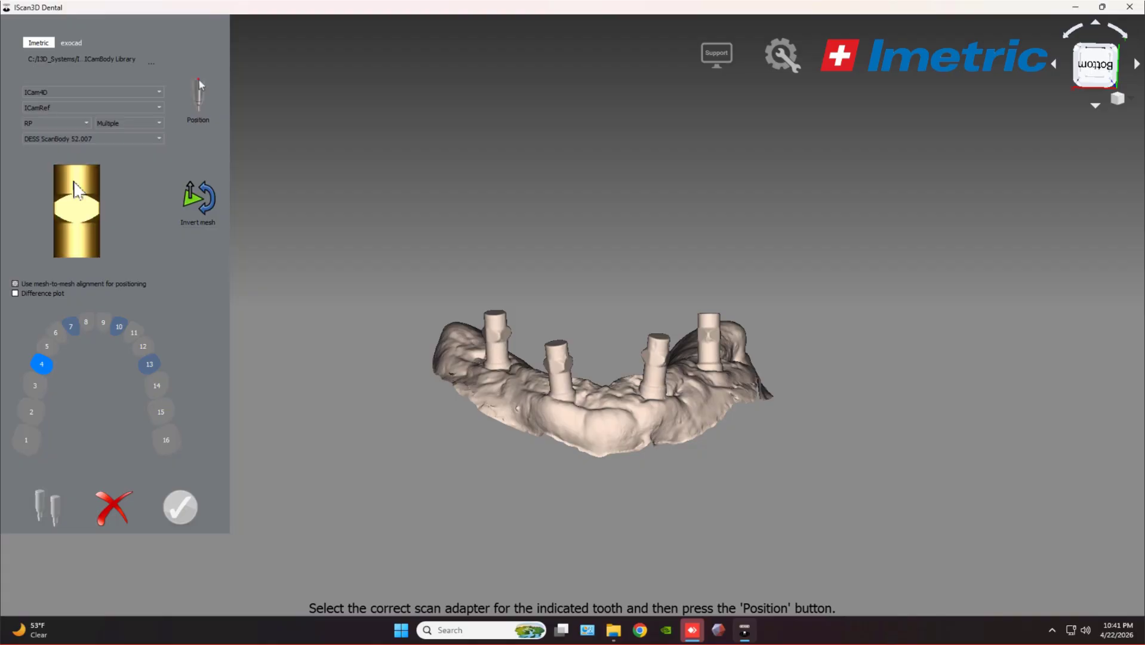
{"action": "left_click", "coordinate": [44, 370]}
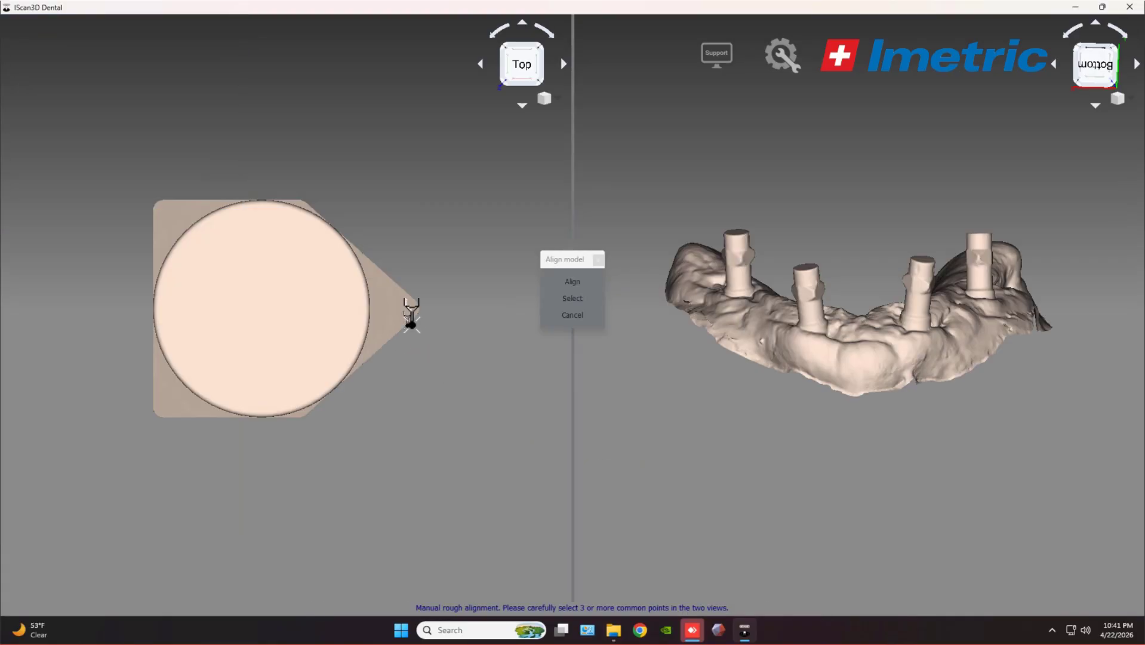
Orbit the scan body and arch, then abandon and restart the manual alignment.
{"action": "middle_click_drag", "start_coordinate": [274, 330], "coordinate": [412, 271]}
{"action": "middle_click_drag", "start_coordinate": [733, 235], "coordinate": [717, 226]}
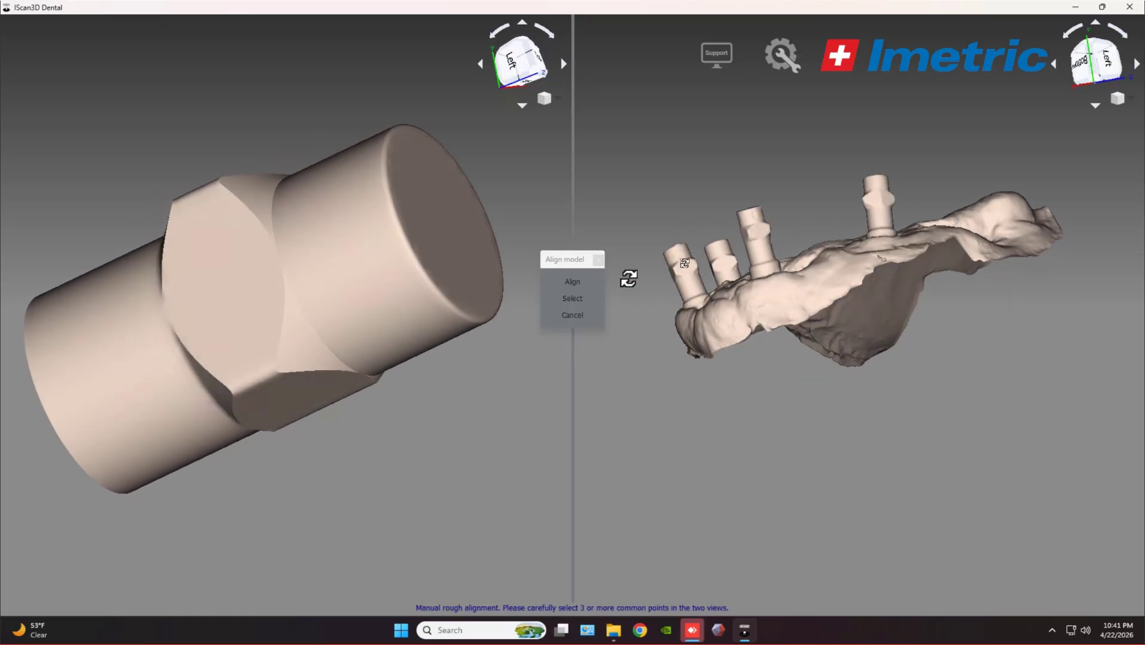
{"action": "middle_click_drag", "start_coordinate": [628, 278], "coordinate": [747, 226]}
{"action": "middle_click_drag", "start_coordinate": [895, 254], "coordinate": [882, 363]}
{"action": "left_click", "coordinate": [558, 300]}
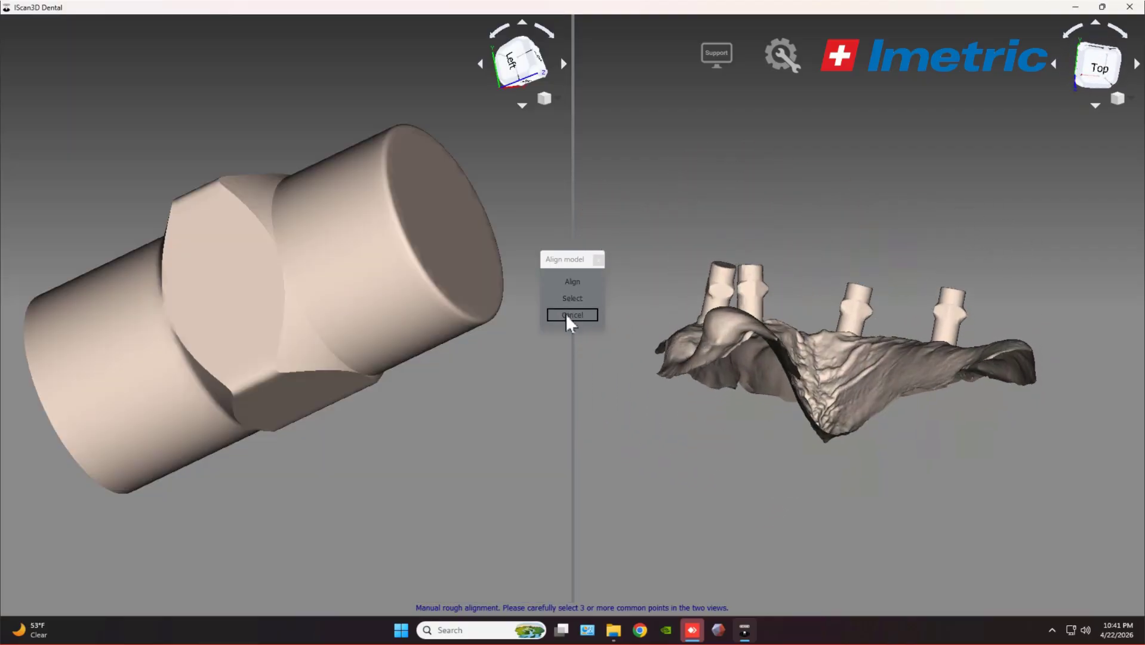
{"action": "left_click", "coordinate": [569, 315]}
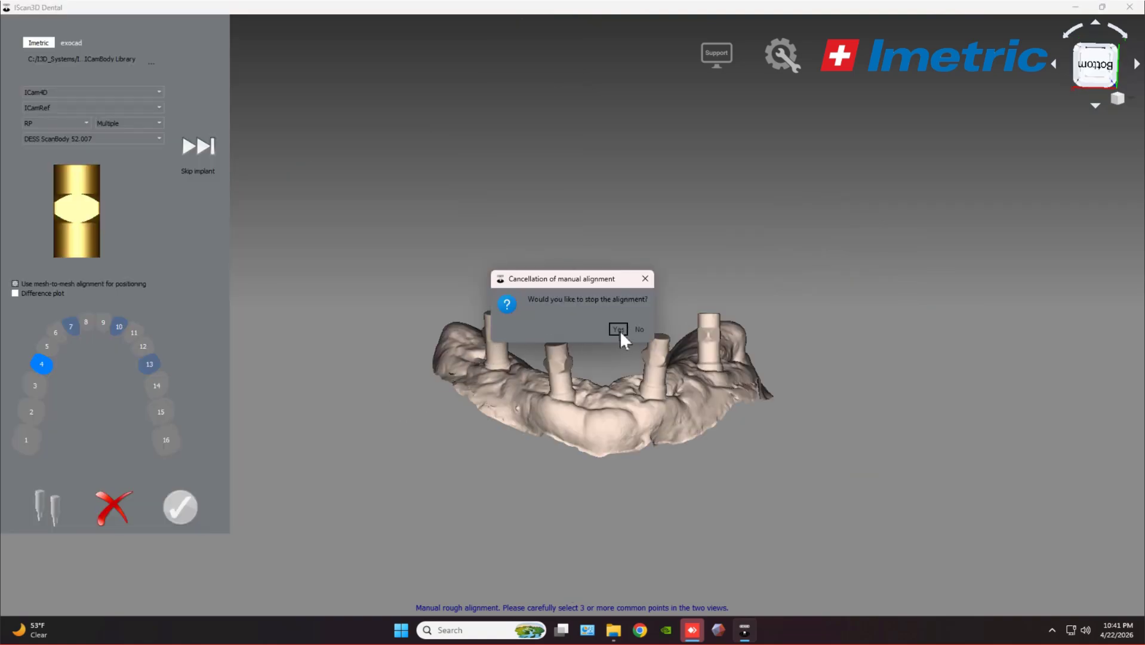
{"action": "left_click", "coordinate": [635, 329]}
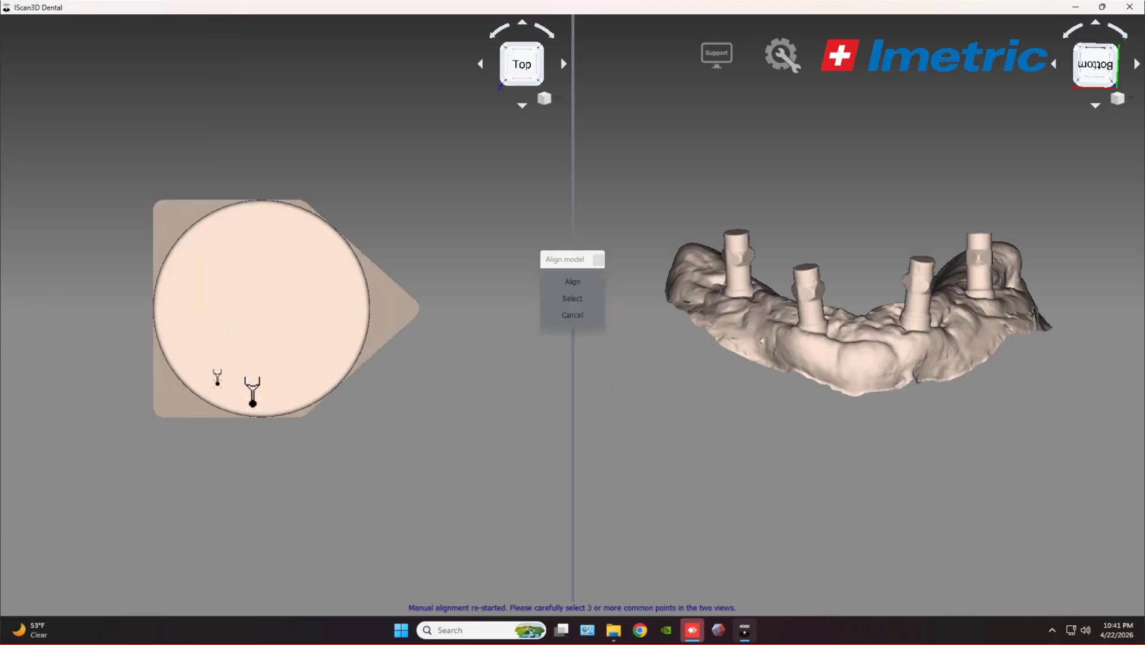
Mark the first implant-post point and three matching points on the scan body.
{"action": "middle_click_drag", "start_coordinate": [271, 467], "coordinate": [472, 343]}
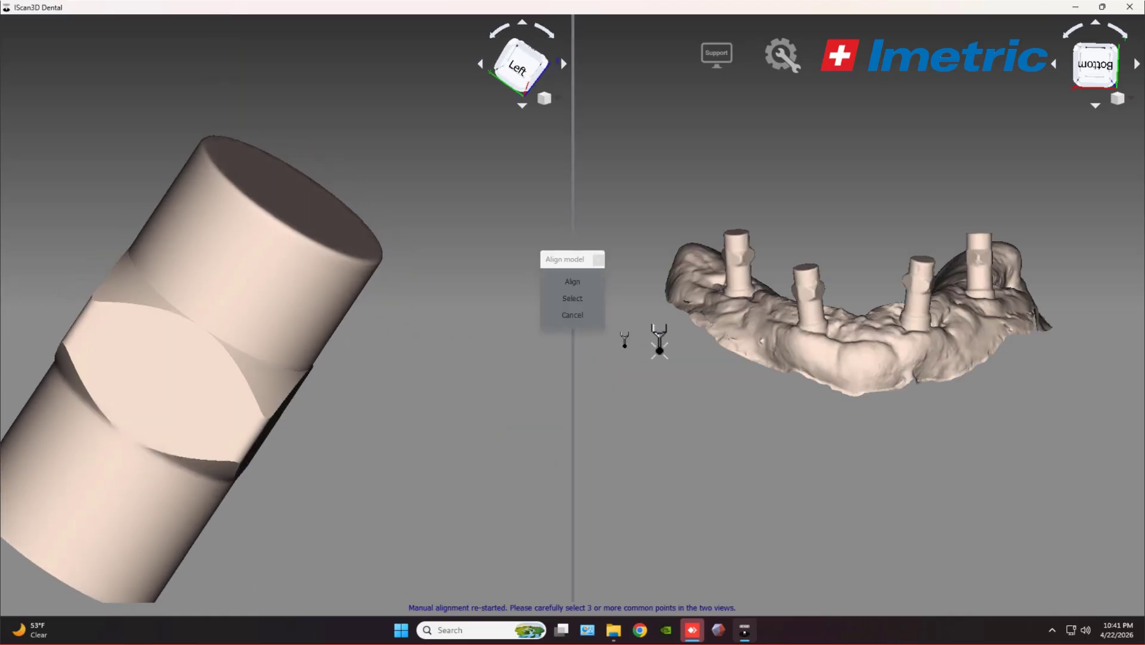
{"action": "middle_click_drag", "start_coordinate": [912, 422], "coordinate": [615, 290]}
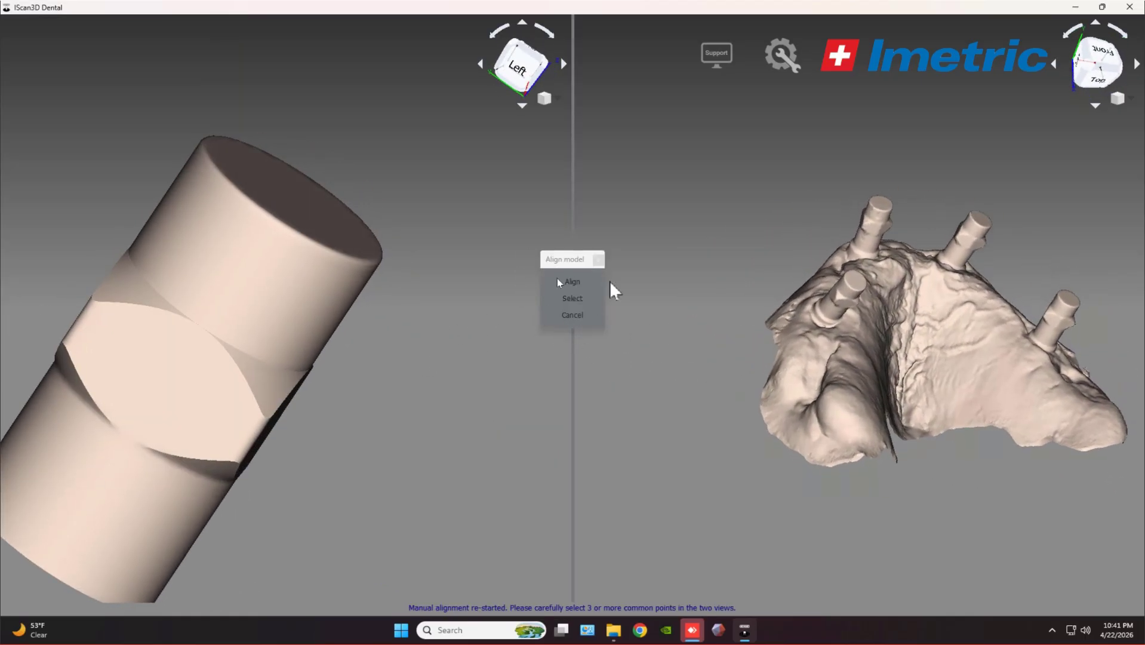
{"action": "middle_click_drag", "start_coordinate": [890, 160], "coordinate": [851, 122]}
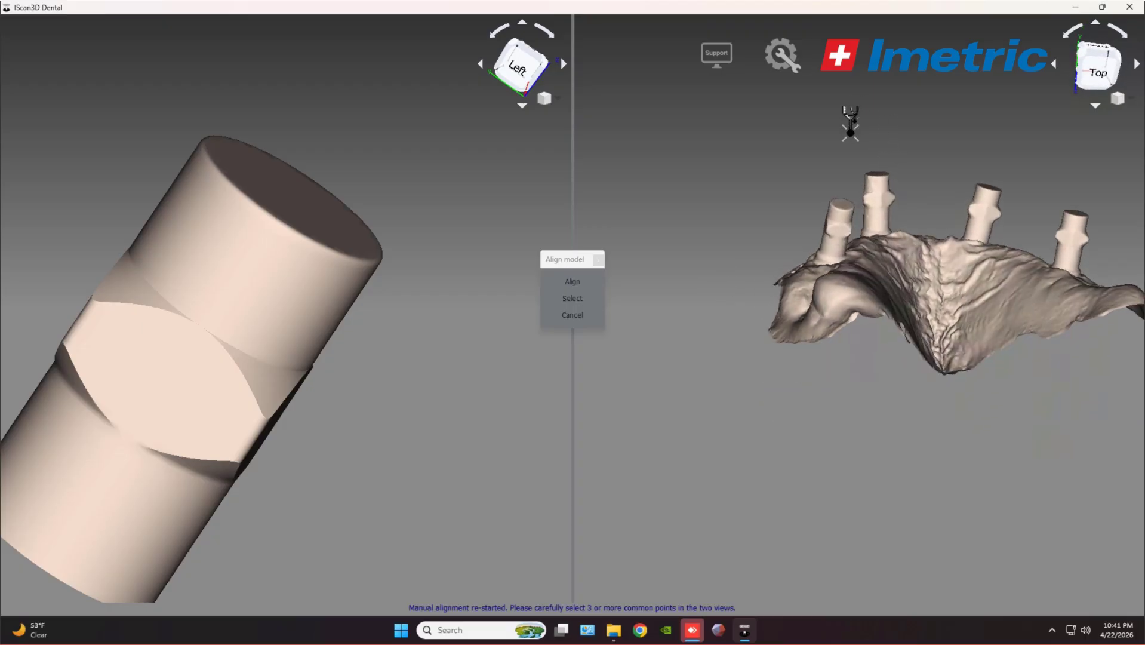
{"action": "left_click", "coordinate": [838, 229]}
{"action": "left_click", "coordinate": [165, 361]}
{"action": "middle_click_drag", "start_coordinate": [206, 333], "coordinate": [277, 385]}
{"action": "left_click", "coordinate": [231, 387]}
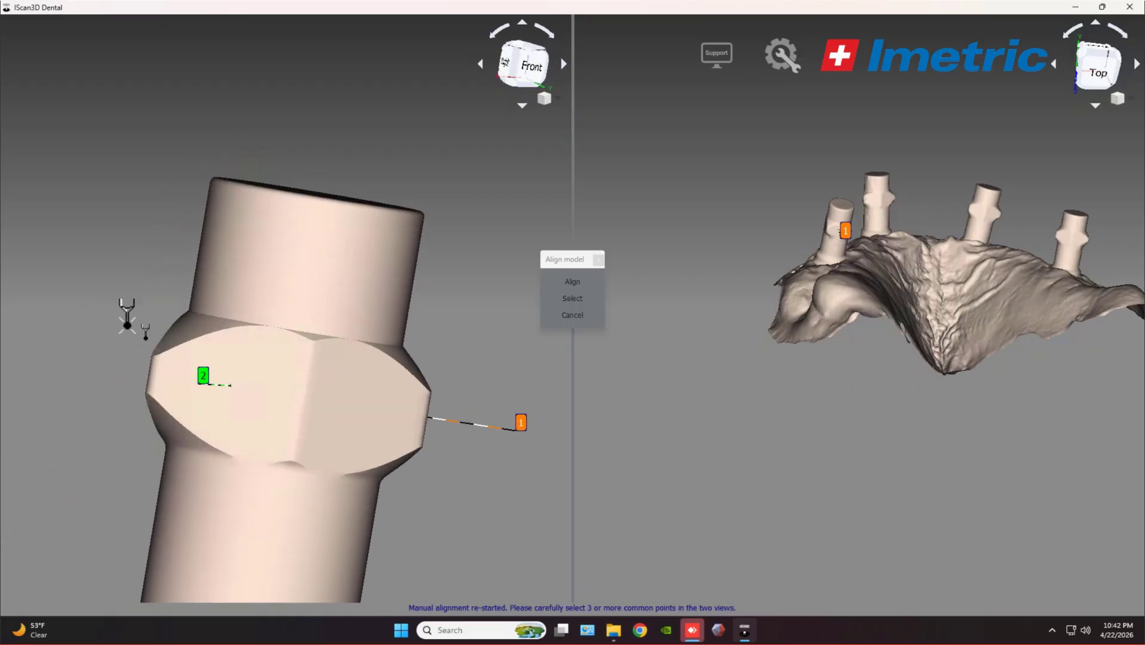
{"action": "middle_click_drag", "start_coordinate": [122, 312], "coordinate": [263, 373]}
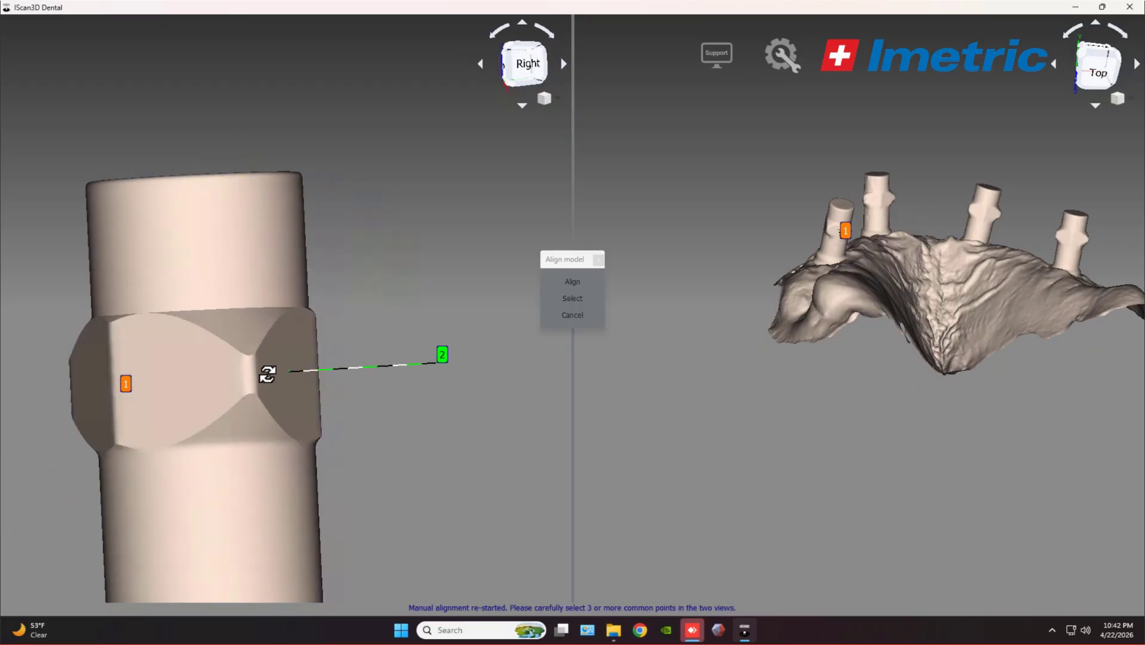
{"action": "left_click", "coordinate": [177, 378]}
Mark the remaining matching point on the implant post and align the scan body.
{"action": "middle_click_drag", "start_coordinate": [821, 206], "coordinate": [973, 368]}
{"action": "scroll", "coordinate": [973, 369], "scroll_direction": "up", "scroll_amount": 5}
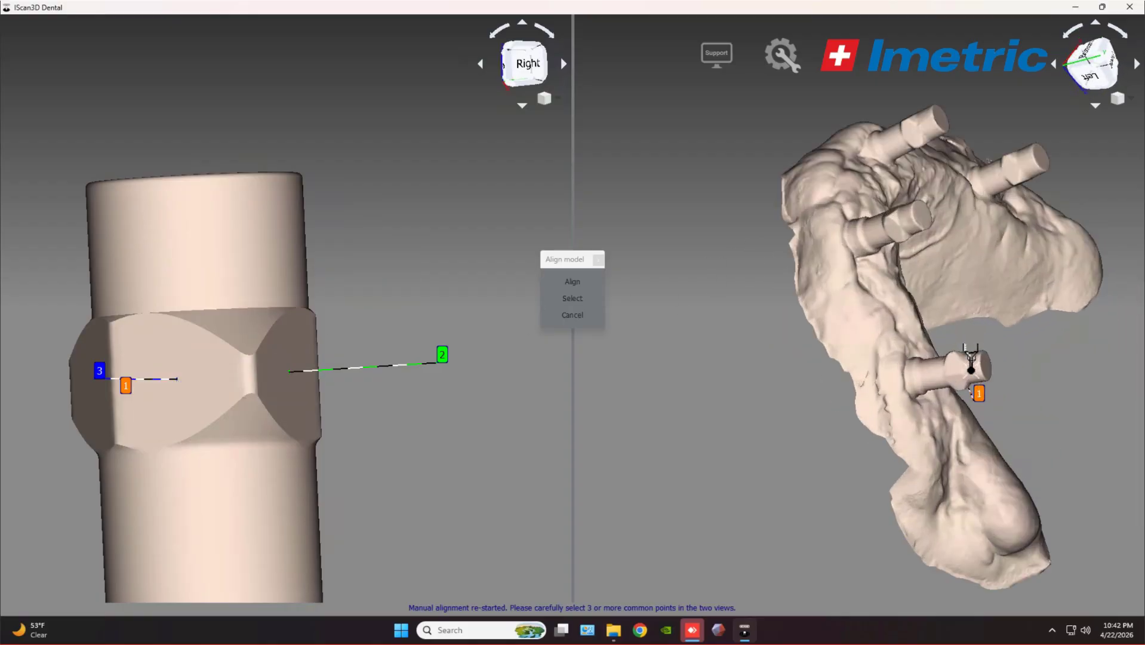
{"action": "middle_click_drag", "start_coordinate": [944, 306], "coordinate": [879, 355]}
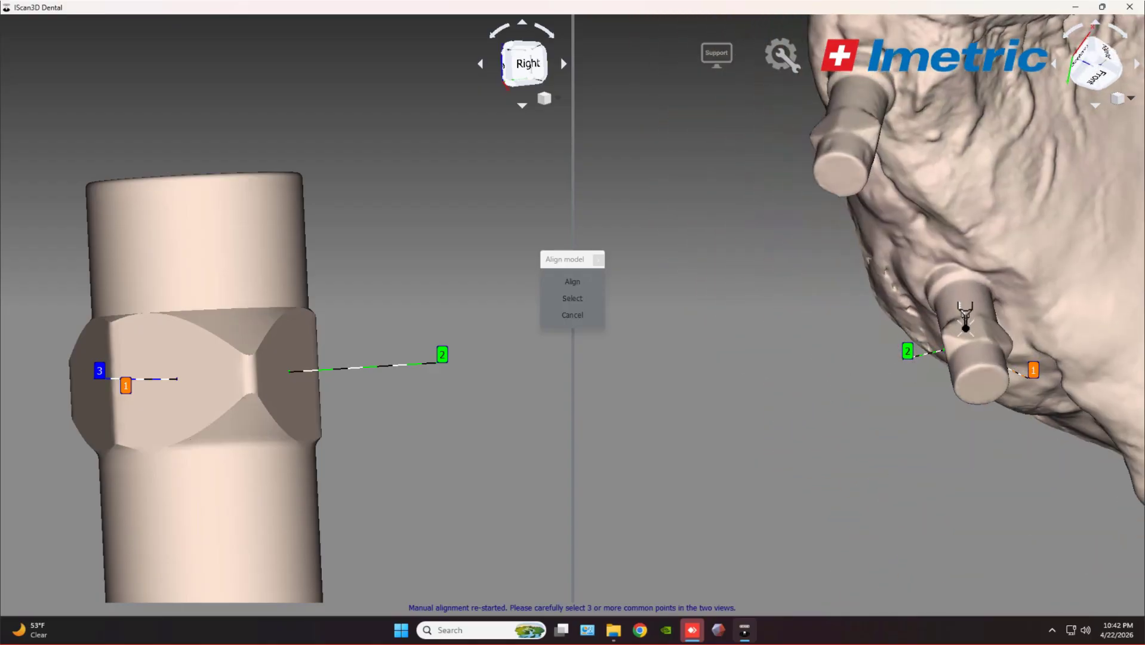
{"action": "left_click", "coordinate": [966, 327]}
{"action": "left_click", "coordinate": [573, 282]}
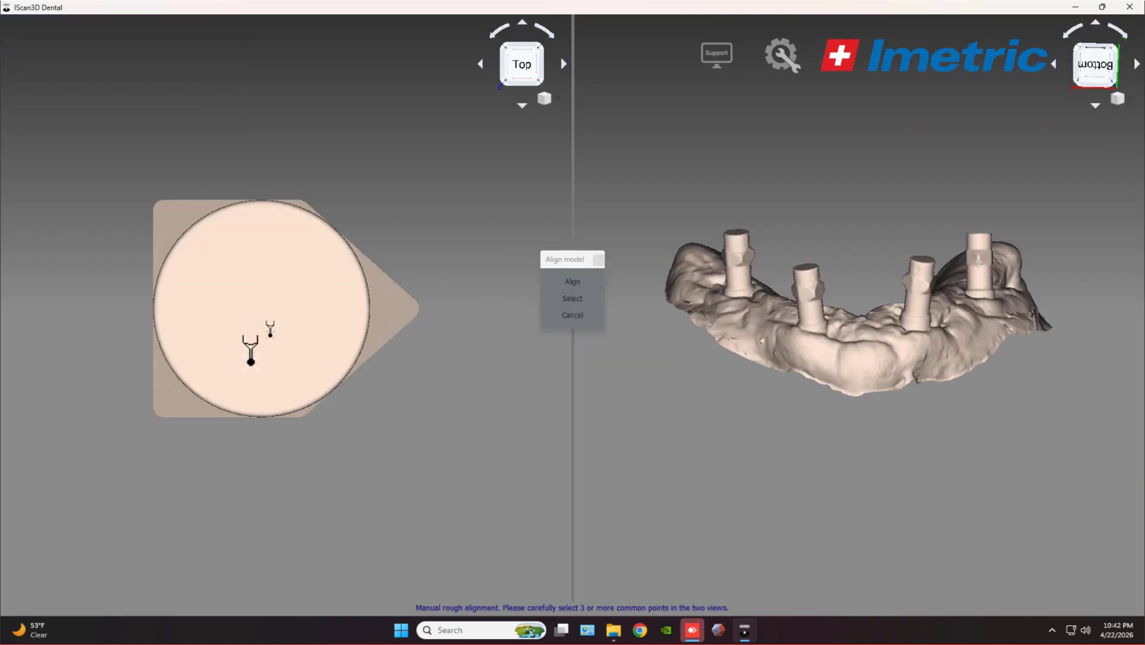
Re-mark the scan body's first point after removing the misplaced one.
{"action": "middle_click_drag", "start_coordinate": [199, 460], "coordinate": [412, 396]}
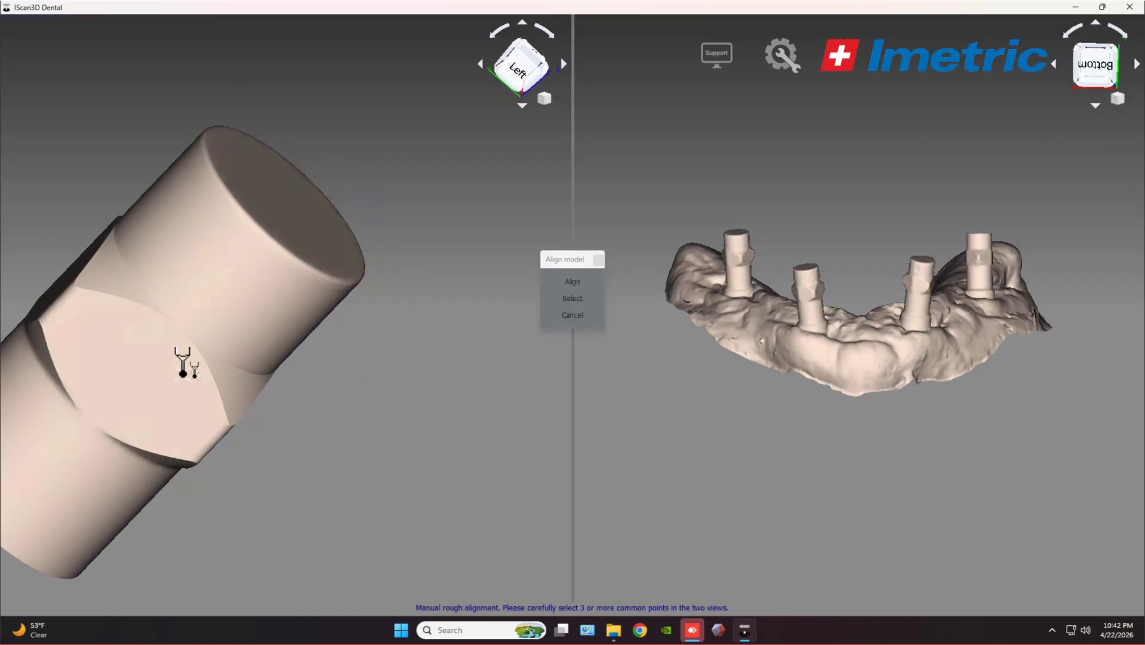
{"action": "left_click", "coordinate": [165, 370]}
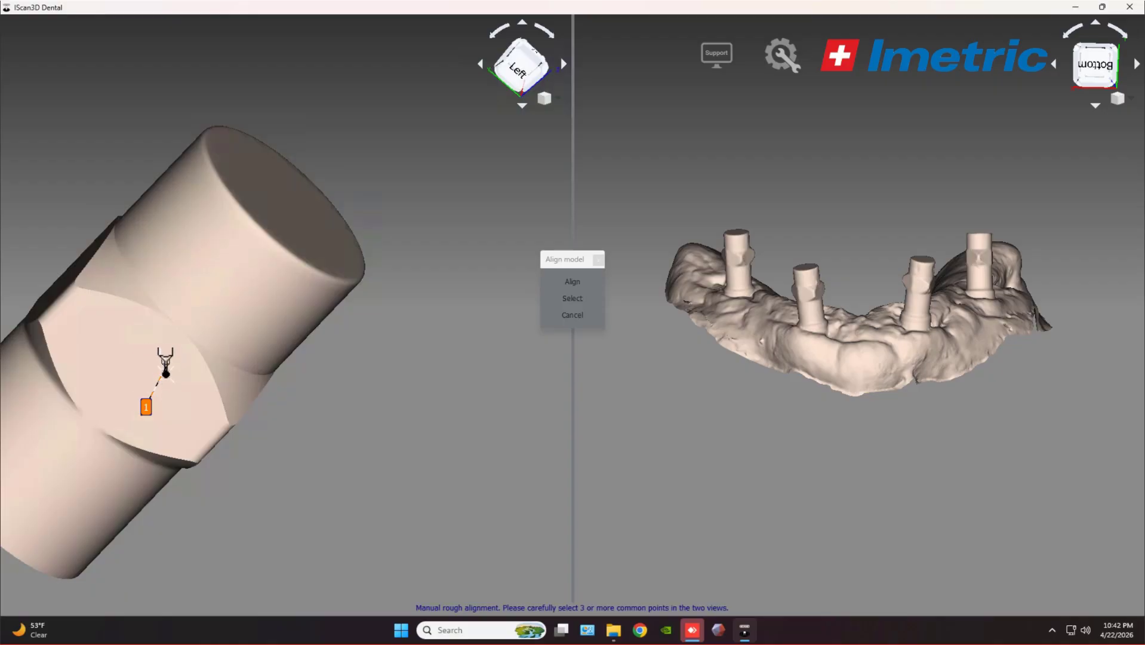
{"action": "right_click", "coordinate": [165, 366]}
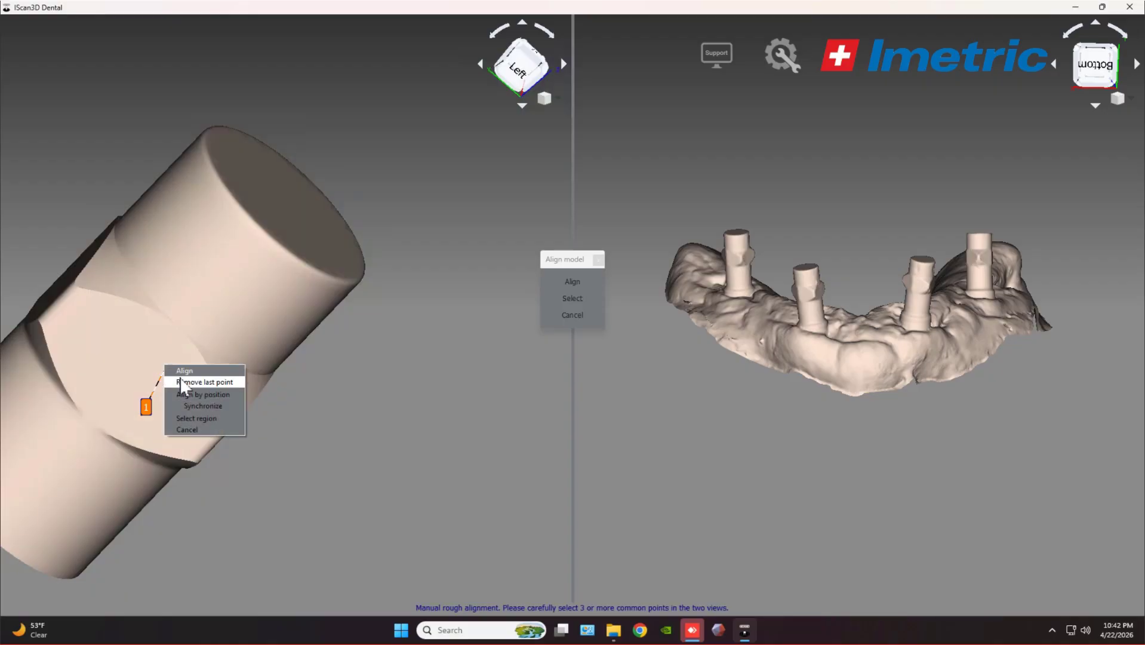
{"action": "left_click", "coordinate": [185, 382]}
{"action": "left_click", "coordinate": [131, 373]}
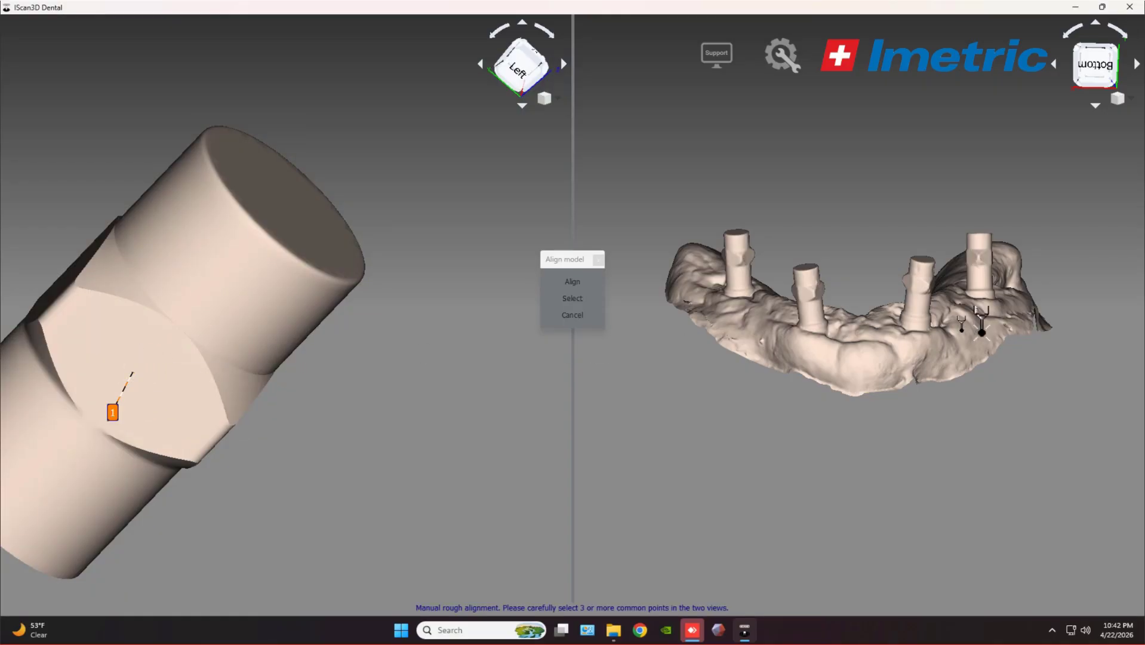
Mark three matching points on the second implant post.
{"action": "mouse_move", "coordinate": [979, 322]}
{"action": "middle_mouse_down"}
{"action": "mouse_move", "coordinate": [696, 334]}
{"action": "mouse_move", "coordinate": [742, 285]}
{"action": "middle_mouse_up"}
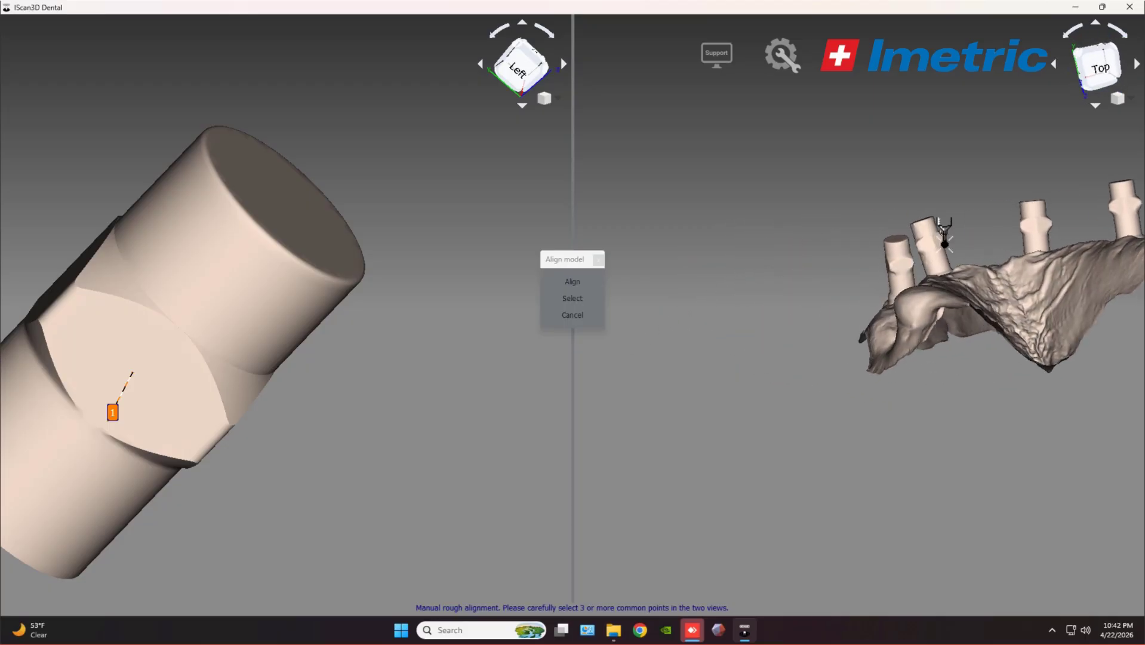
{"action": "middle_click_drag", "start_coordinate": [875, 251], "coordinate": [792, 245]}
{"action": "scroll", "coordinate": [793, 245], "scroll_direction": "up", "scroll_amount": 5}
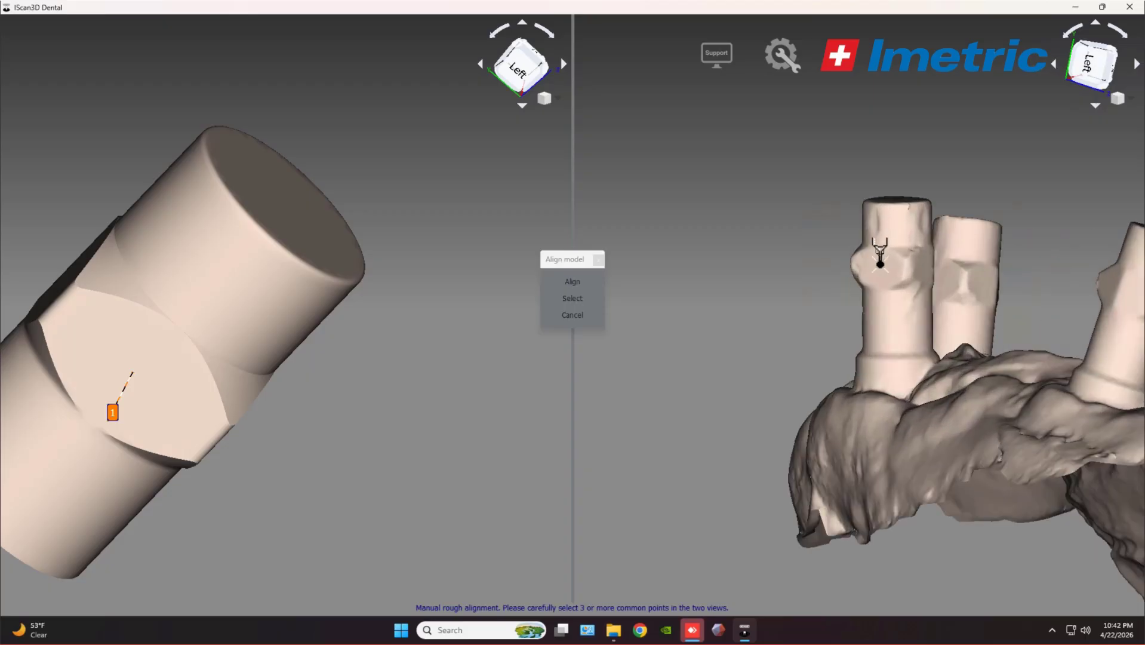
{"action": "left_click", "coordinate": [883, 262]}
{"action": "middle_click_drag", "start_coordinate": [812, 282], "coordinate": [928, 326]}
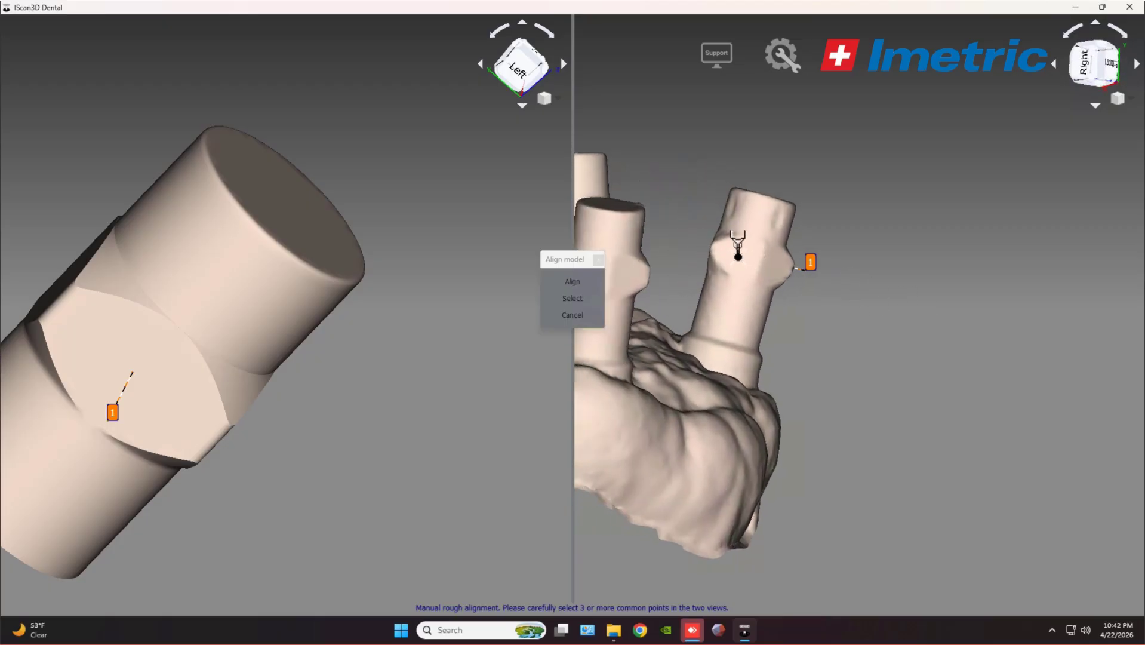
{"action": "left_click", "coordinate": [739, 257]}
{"action": "middle_click_drag", "start_coordinate": [739, 265], "coordinate": [944, 324]}
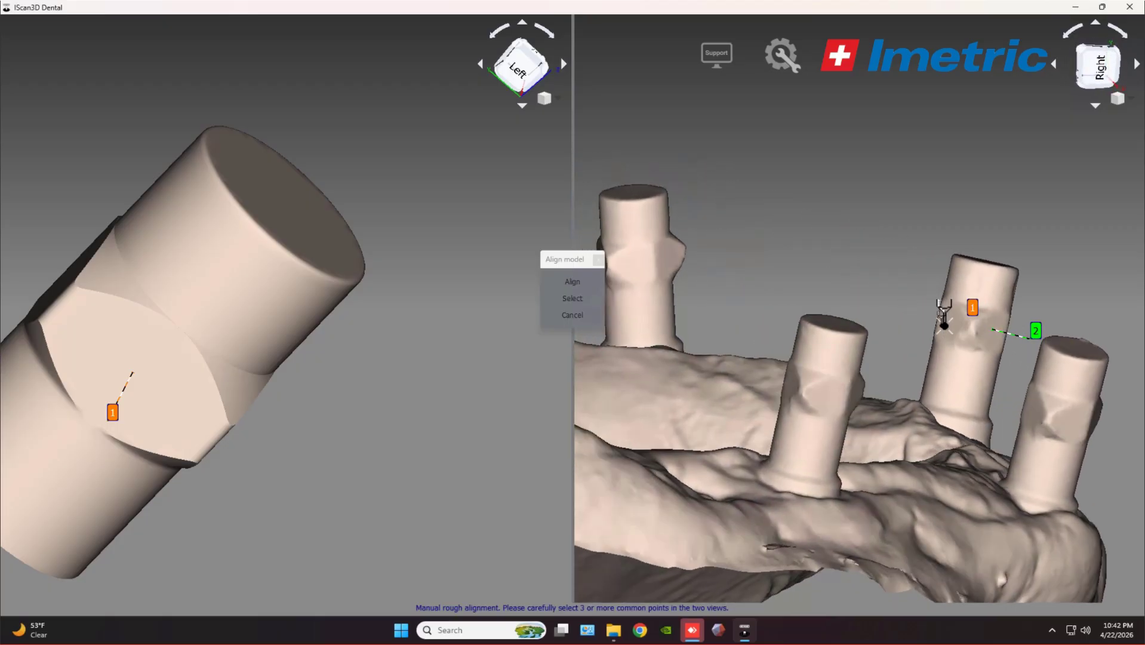
{"action": "left_click", "coordinate": [951, 320]}
Mark the scan body's second and third points and align it to the implant.
{"action": "middle_click_drag", "start_coordinate": [268, 248], "coordinate": [234, 368]}
{"action": "left_click", "coordinate": [167, 336]}
{"action": "left_click", "coordinate": [65, 269]}
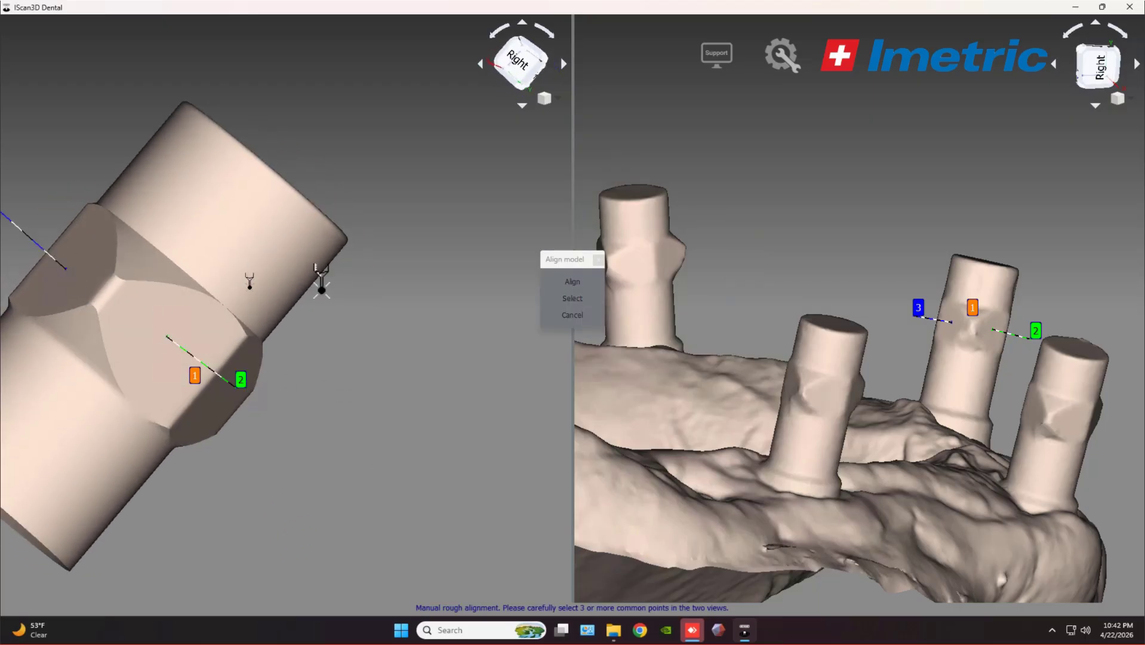
{"action": "left_click", "coordinate": [572, 285]}
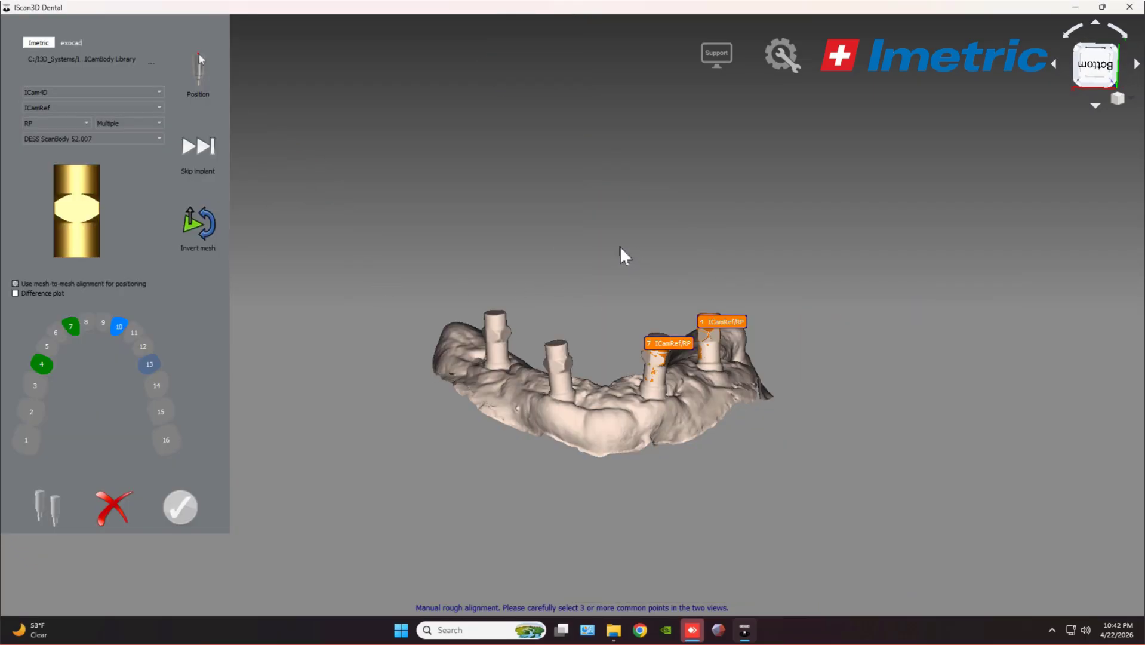
{"action": "middle_click_drag", "start_coordinate": [233, 323], "coordinate": [191, 361]}
Mark three points on the third scan body, including its hex edge and flat face.
{"action": "left_click", "coordinate": [183, 309]}
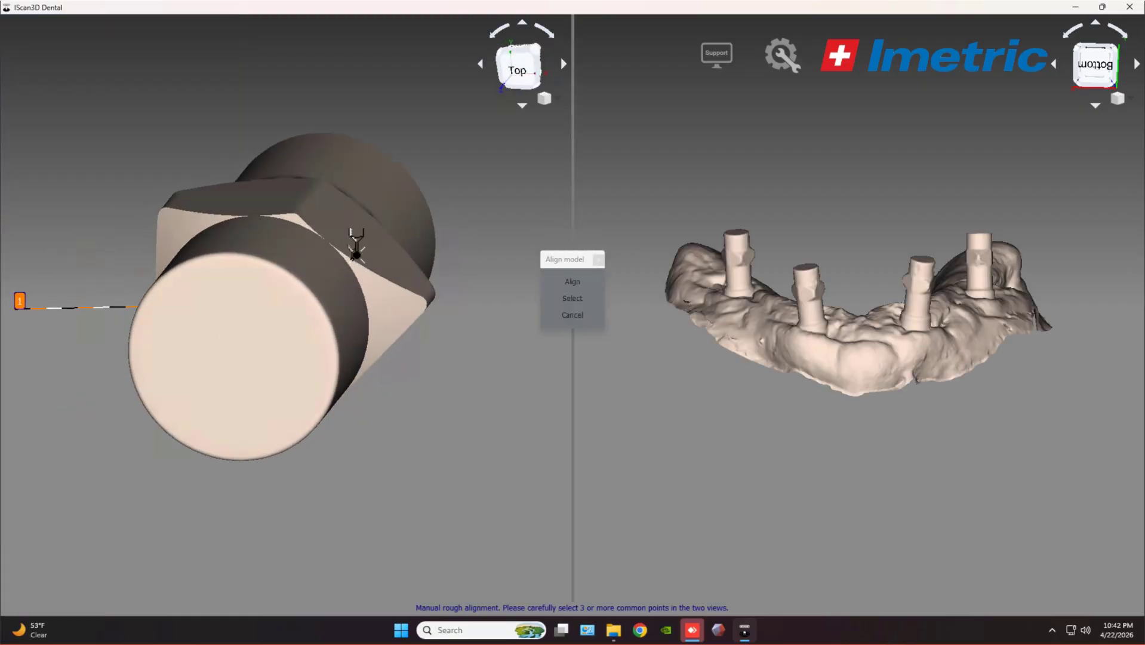
{"action": "left_click", "coordinate": [364, 231]}
{"action": "middle_click_drag", "start_coordinate": [394, 265], "coordinate": [289, 174]}
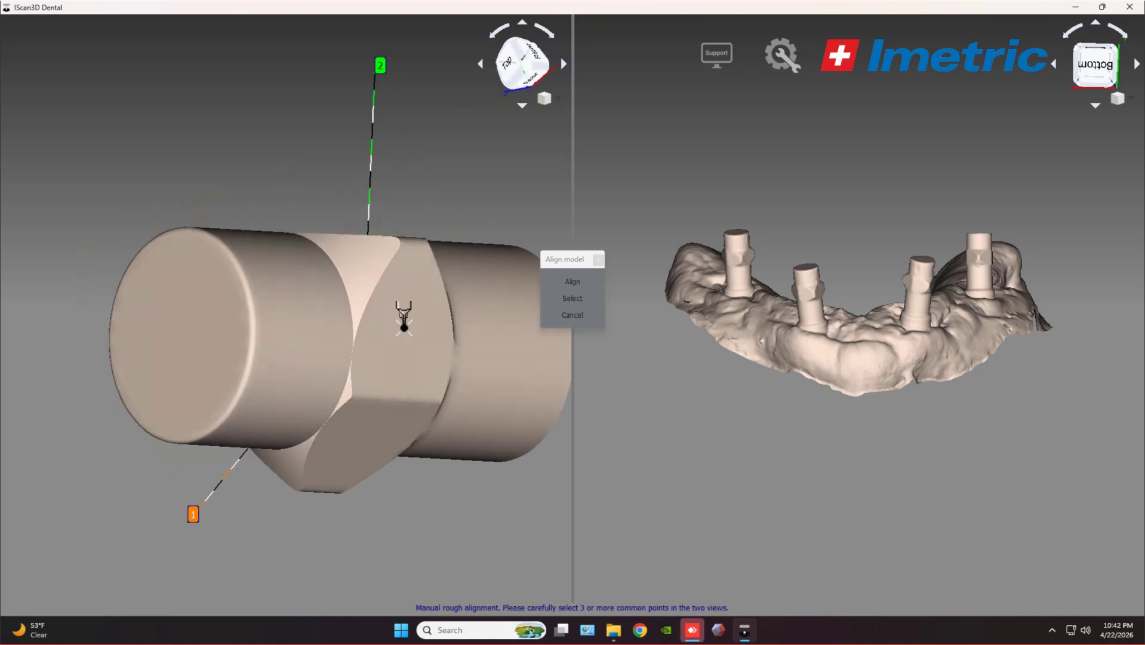
{"action": "left_click", "coordinate": [406, 325]}
{"action": "scroll", "coordinate": [740, 285], "scroll_direction": "up", "scroll_amount": 5}
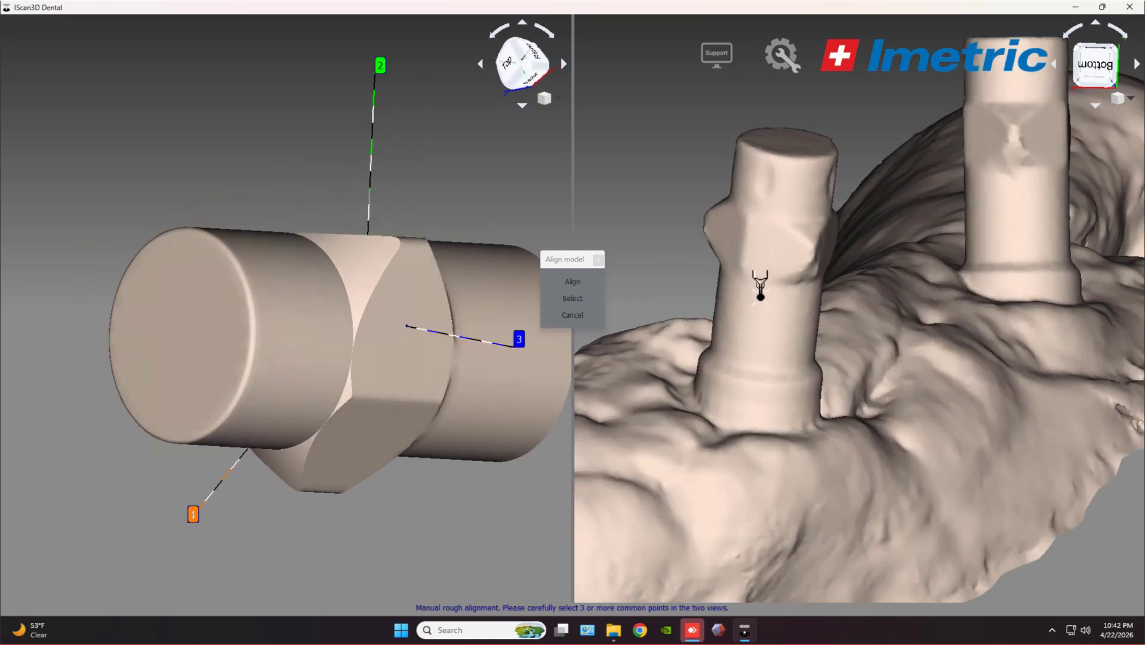
{"action": "scroll", "coordinate": [633, 287], "scroll_direction": "down", "scroll_amount": 2}
Mark matching points on its implant post and apply the alignment.
{"action": "middle_click_drag", "start_coordinate": [649, 243], "coordinate": [859, 365]}
{"action": "left_click", "coordinate": [753, 470]}
{"action": "left_click", "coordinate": [810, 368]}
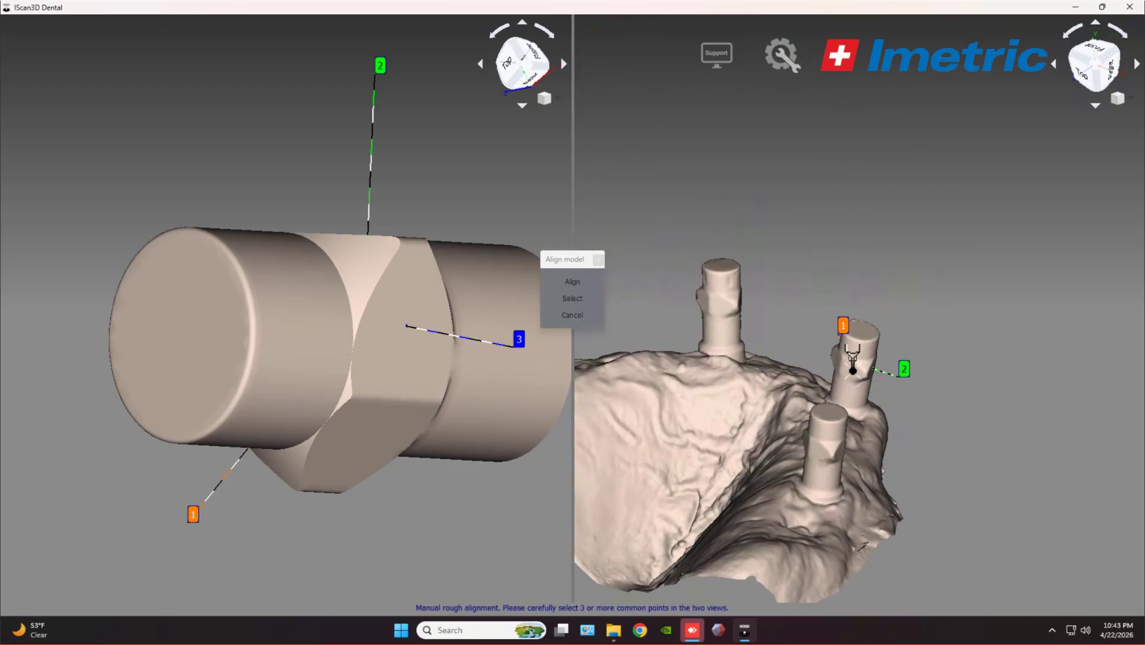
{"action": "left_click", "coordinate": [558, 284]}
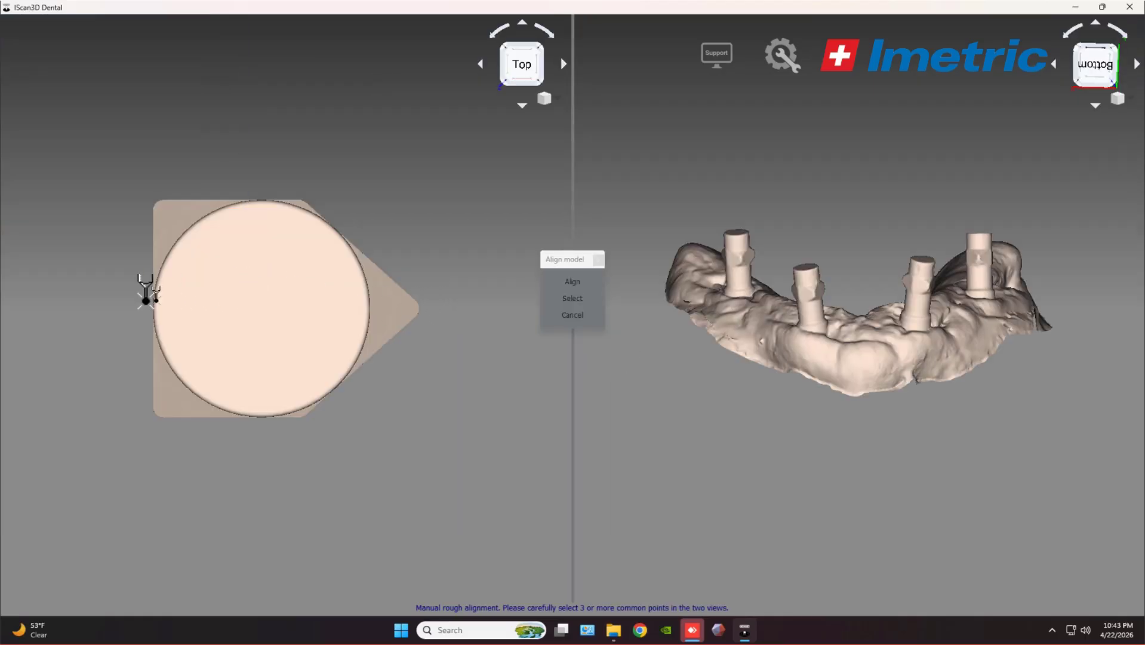
Mark three matching points on the last DESS scan body.
{"action": "middle_click_drag", "start_coordinate": [121, 307], "coordinate": [240, 306]}
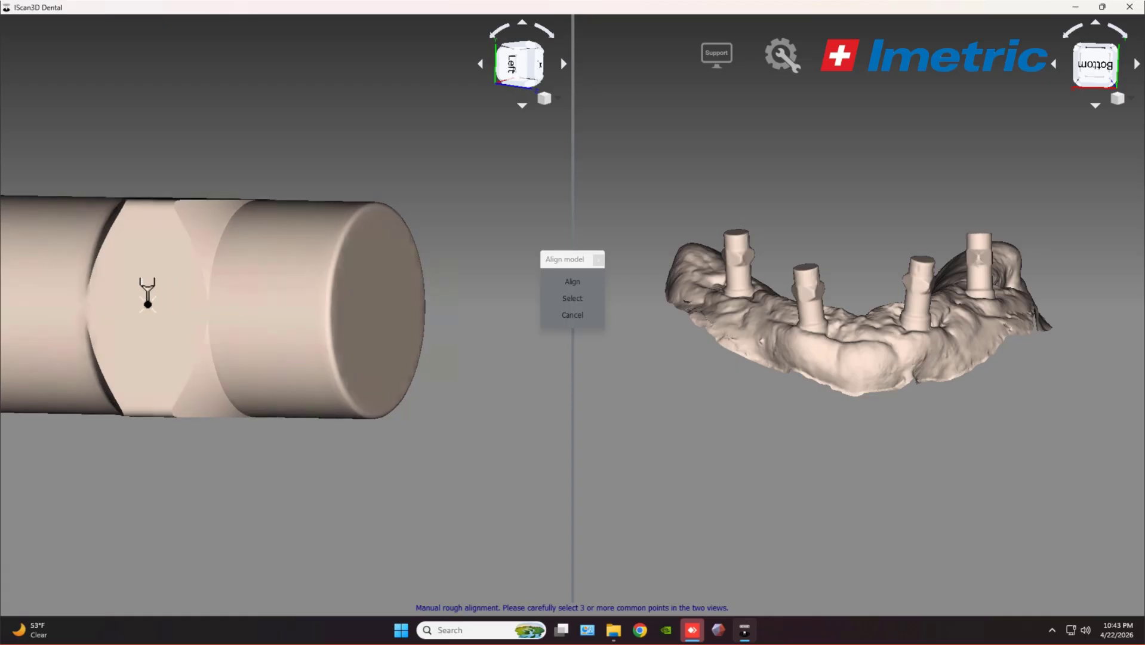
{"action": "left_click", "coordinate": [147, 304]}
{"action": "middle_click_drag", "start_coordinate": [462, 197], "coordinate": [267, 258]}
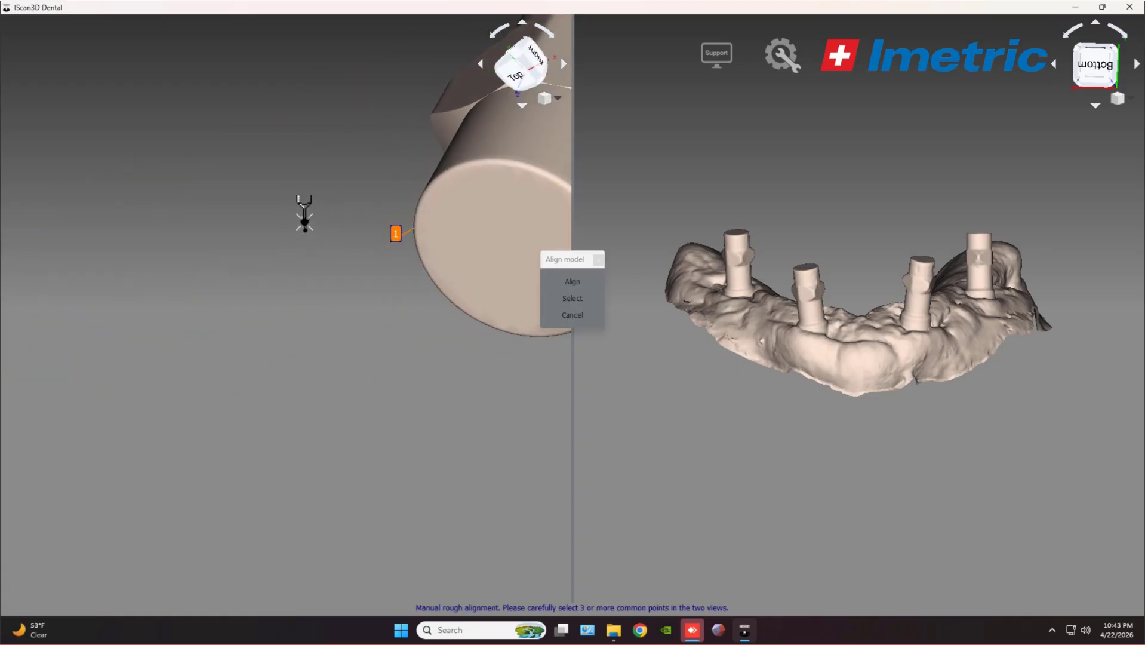
{"action": "mouse_move", "coordinate": [304, 191]}
{"action": "middle_mouse_down"}
{"action": "mouse_move", "coordinate": [169, 322]}
{"action": "mouse_move", "coordinate": [194, 301]}
{"action": "middle_mouse_up"}
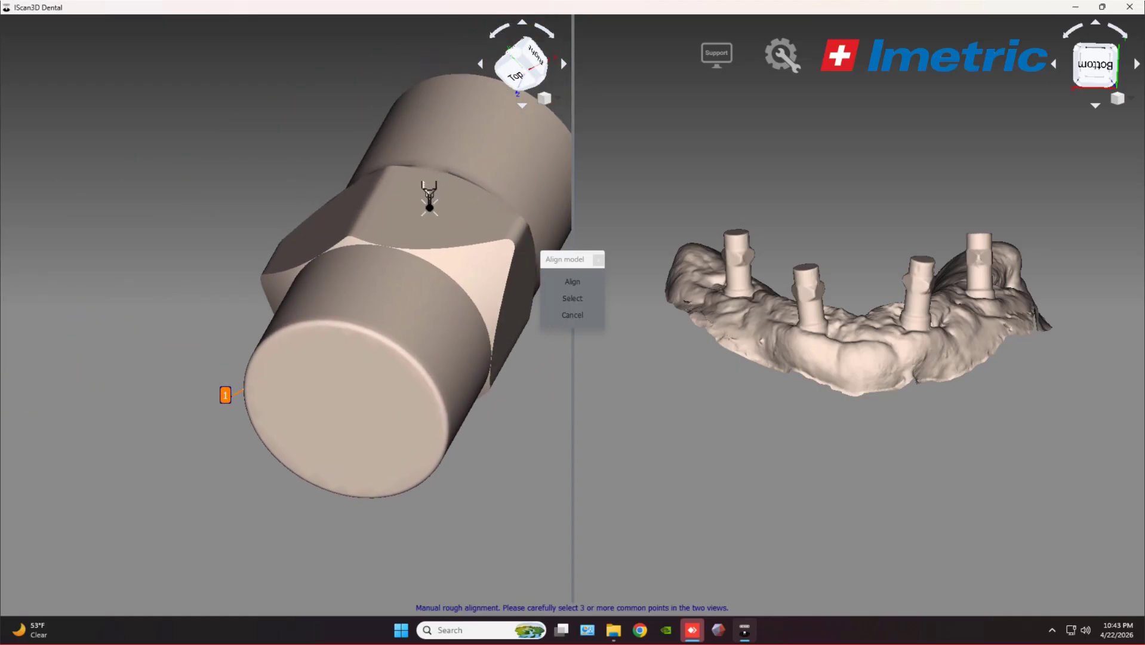
{"action": "left_click", "coordinate": [429, 206]}
{"action": "mouse_move", "coordinate": [261, 179]}
{"action": "middle_mouse_down"}
{"action": "mouse_move", "coordinate": [164, 179]}
{"action": "mouse_move", "coordinate": [371, 302]}
{"action": "mouse_move", "coordinate": [323, 271]}
{"action": "mouse_move", "coordinate": [414, 295]}
{"action": "middle_mouse_up"}
{"action": "left_click", "coordinate": [415, 311]}
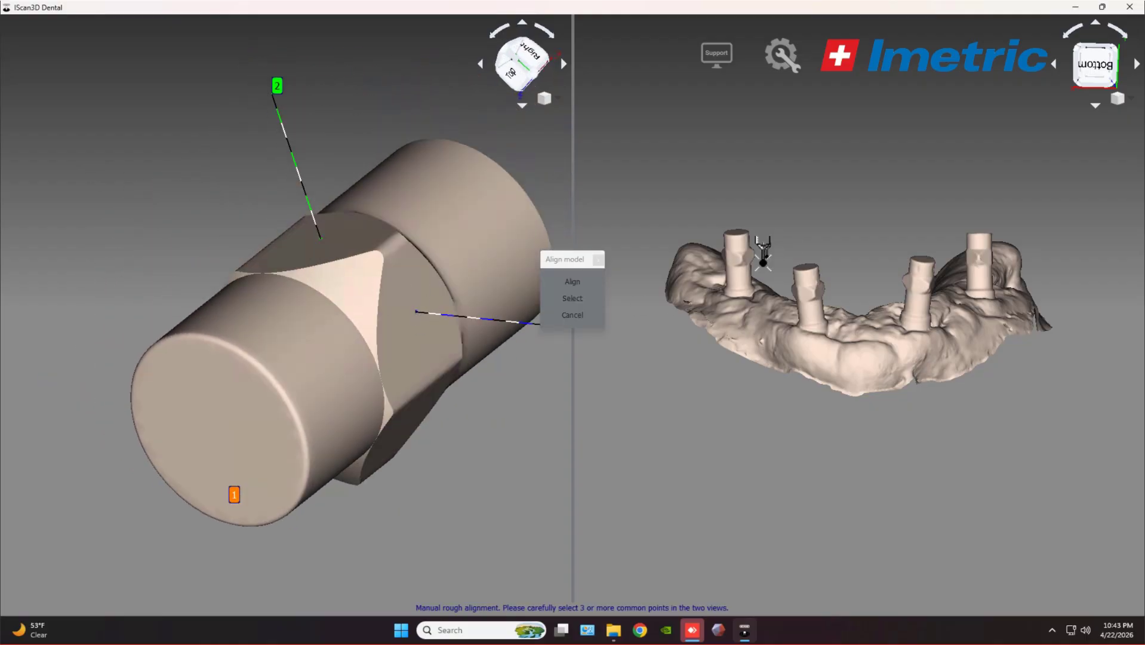
Mark matching points on its implant post and align, completing implants 4, 7, 10 and 13.
{"action": "scroll", "coordinate": [763, 263], "scroll_direction": "up", "scroll_amount": 6}
{"action": "middle_click_drag", "start_coordinate": [748, 263], "coordinate": [643, 262]}
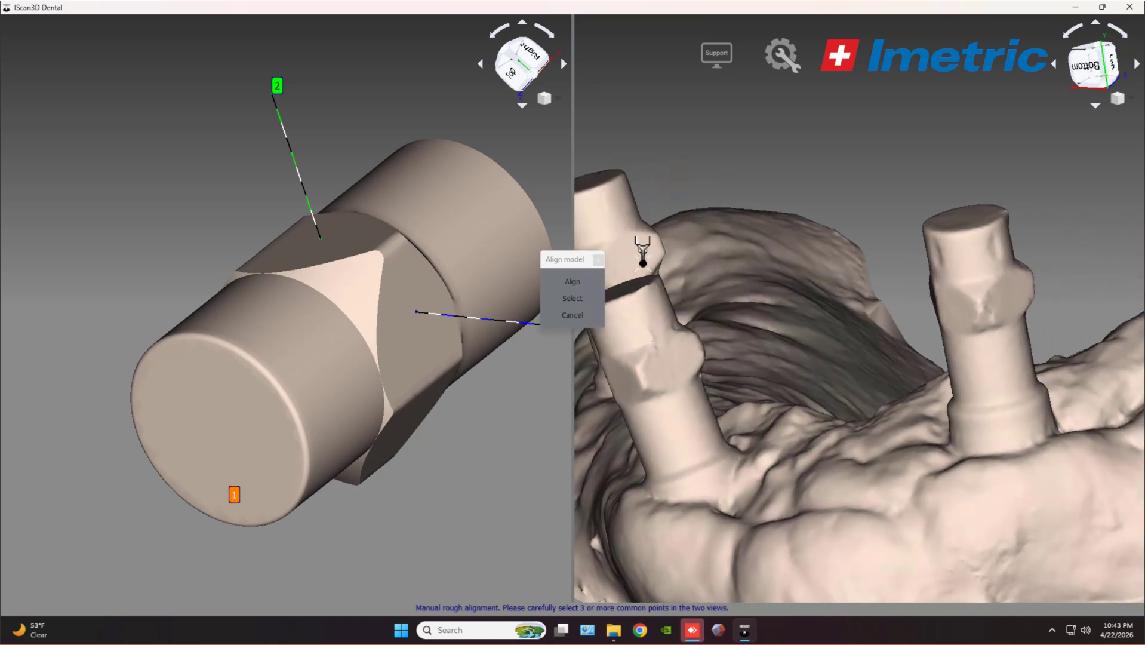
{"action": "middle_click_drag", "start_coordinate": [764, 263], "coordinate": [931, 275]}
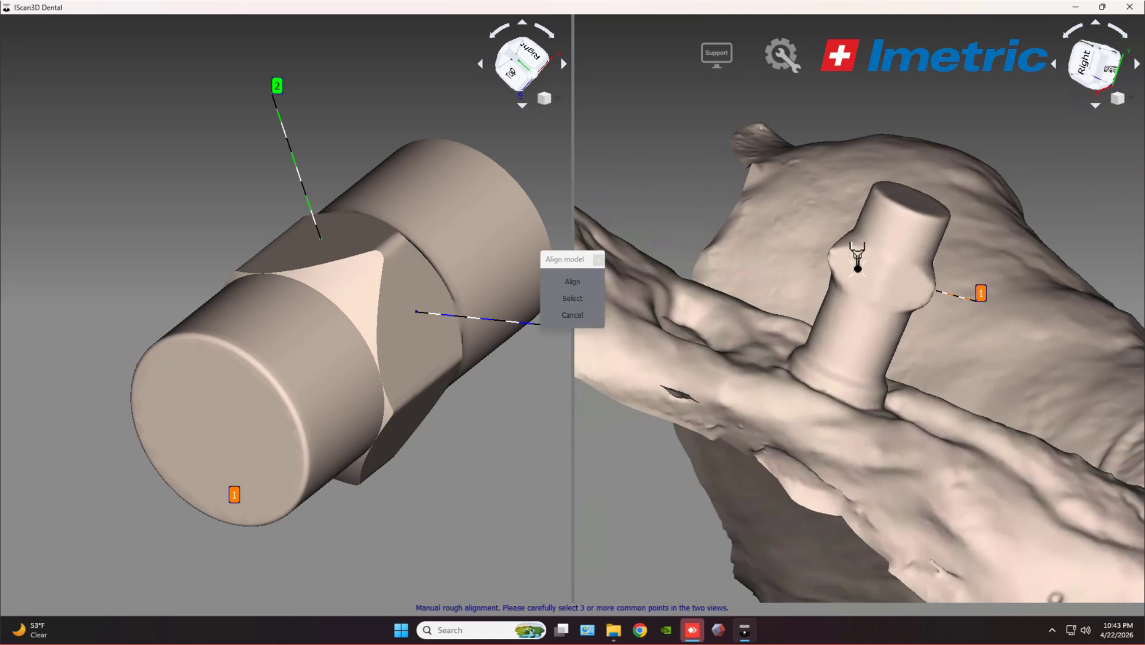
{"action": "left_click", "coordinate": [857, 268]}
{"action": "middle_click_drag", "start_coordinate": [859, 345], "coordinate": [997, 388]}
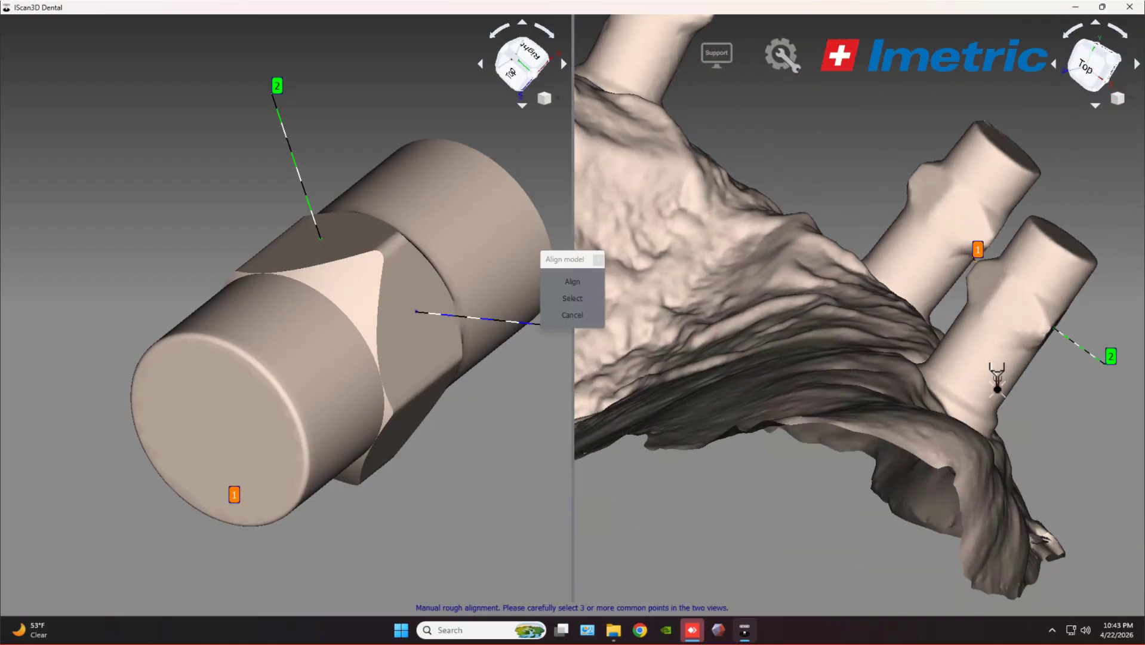
{"action": "left_click", "coordinate": [1009, 307]}
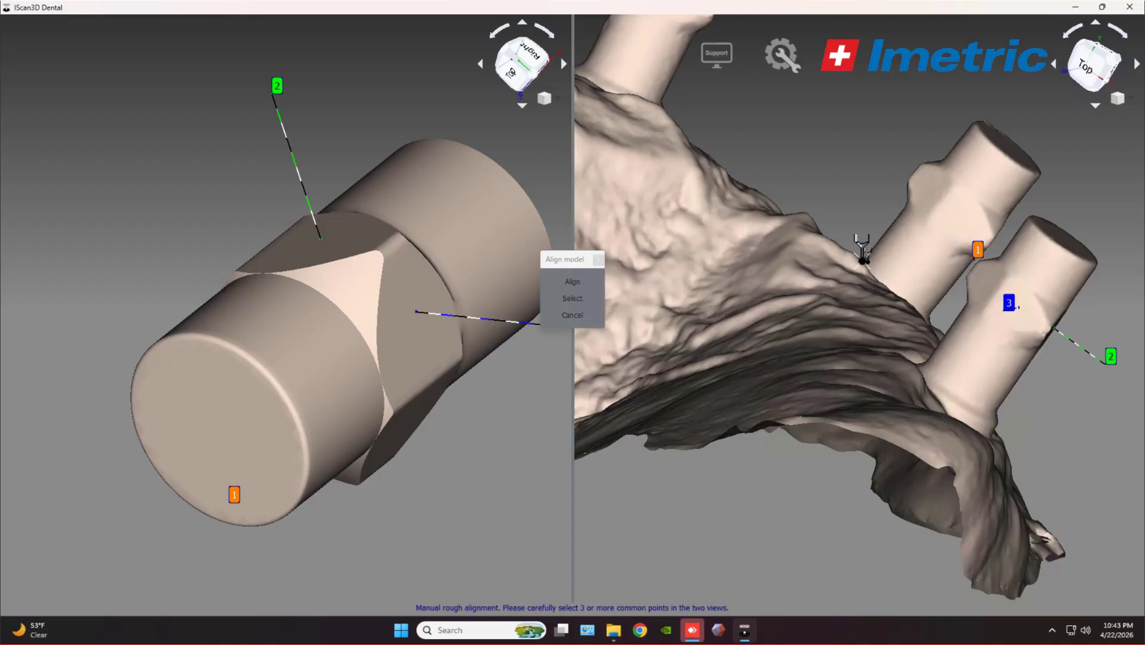
{"action": "left_click", "coordinate": [578, 281]}
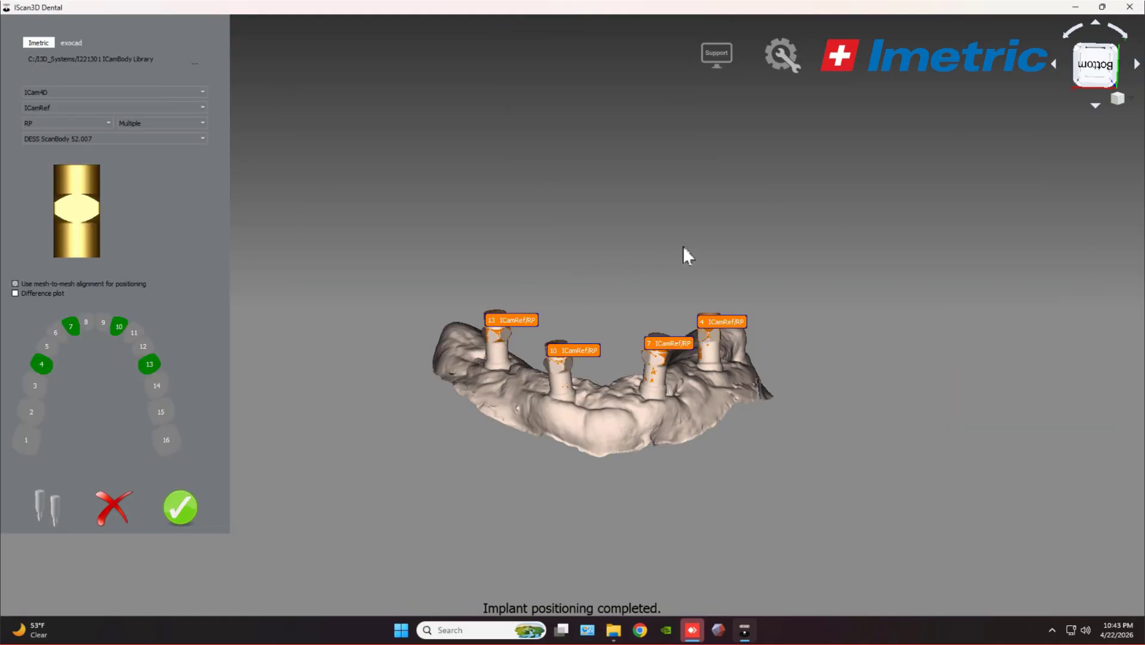
Inspect the four scan bodies from the front and top, then accept the implant positions.
{"action": "left_click_drag", "start_coordinate": [681, 281], "coordinate": [626, 374]}
{"action": "scroll", "coordinate": [627, 381], "scroll_direction": "up", "scroll_amount": 5}
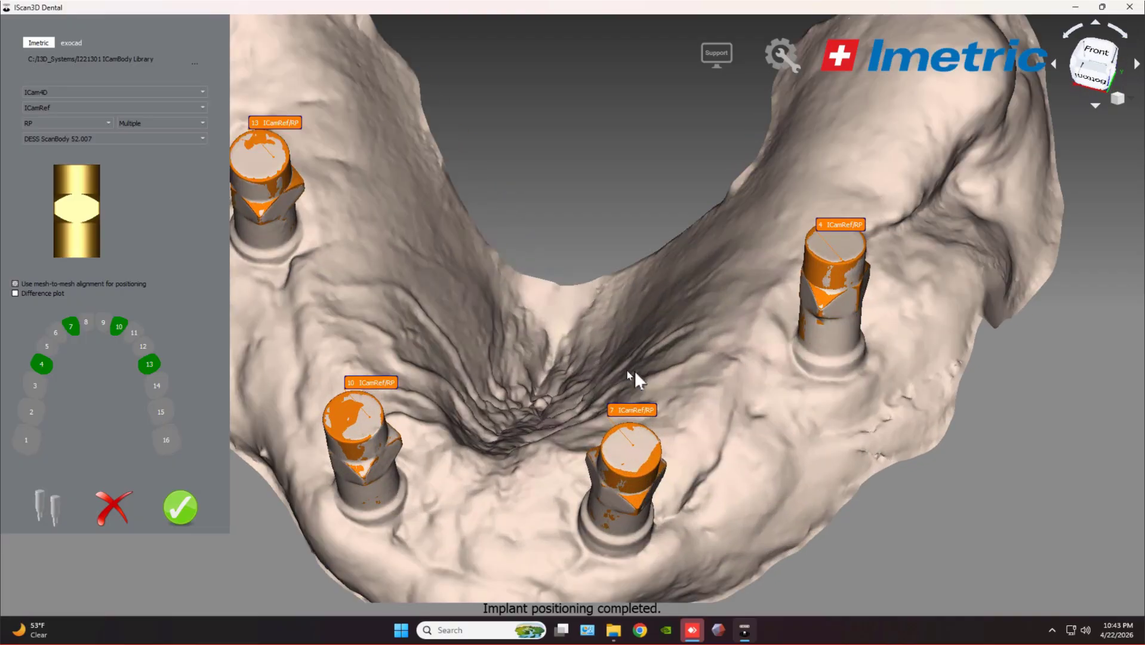
{"action": "scroll", "coordinate": [640, 373], "scroll_direction": "down", "scroll_amount": 5}
{"action": "left_click_drag", "start_coordinate": [591, 299], "coordinate": [595, 200]}
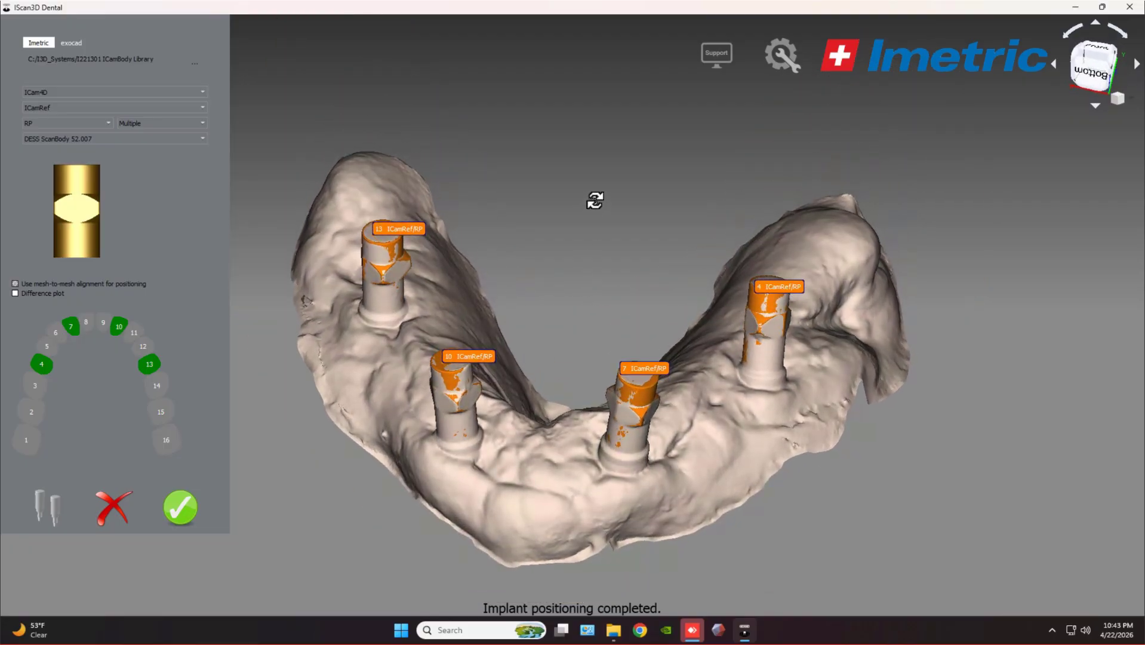
{"action": "left_click", "coordinate": [195, 505]}
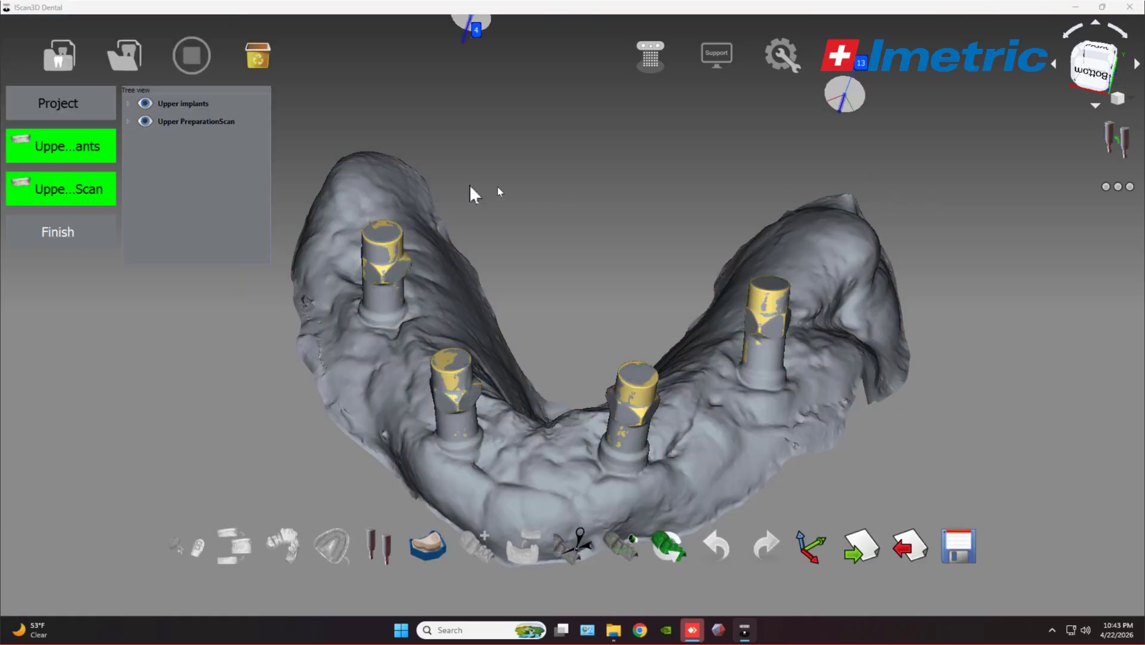
Compute the Upper implants to PreparationScan transformation, check its 0.0345 mm RMS, and apply it.
{"action": "left_click", "coordinate": [1118, 143]}
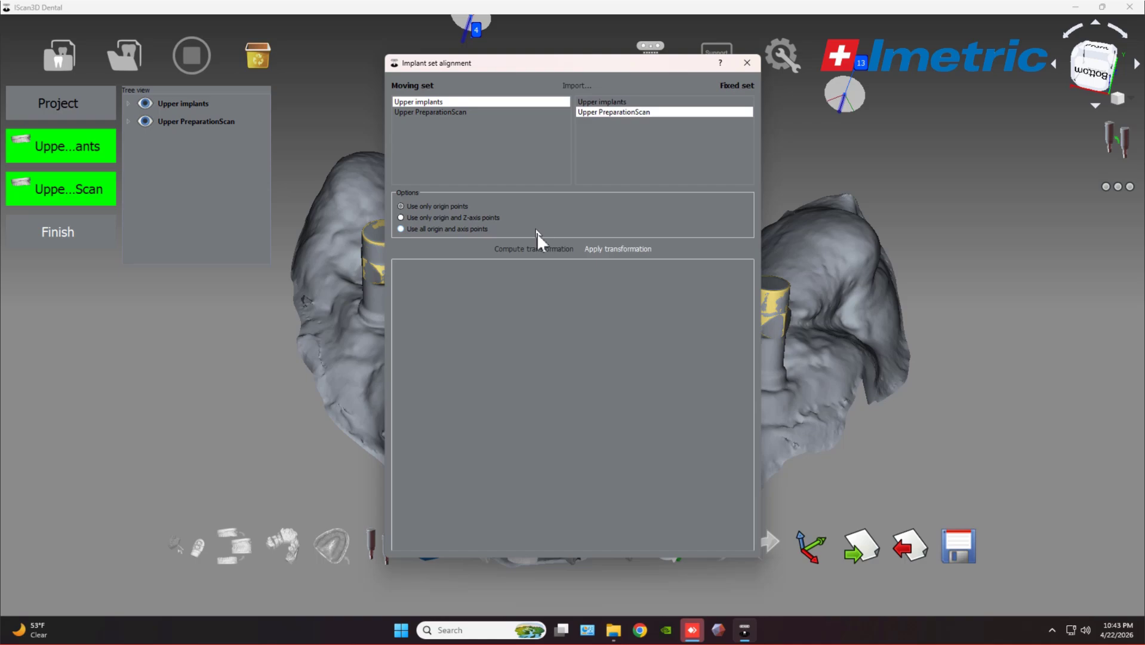
{"action": "left_click", "coordinate": [533, 248]}
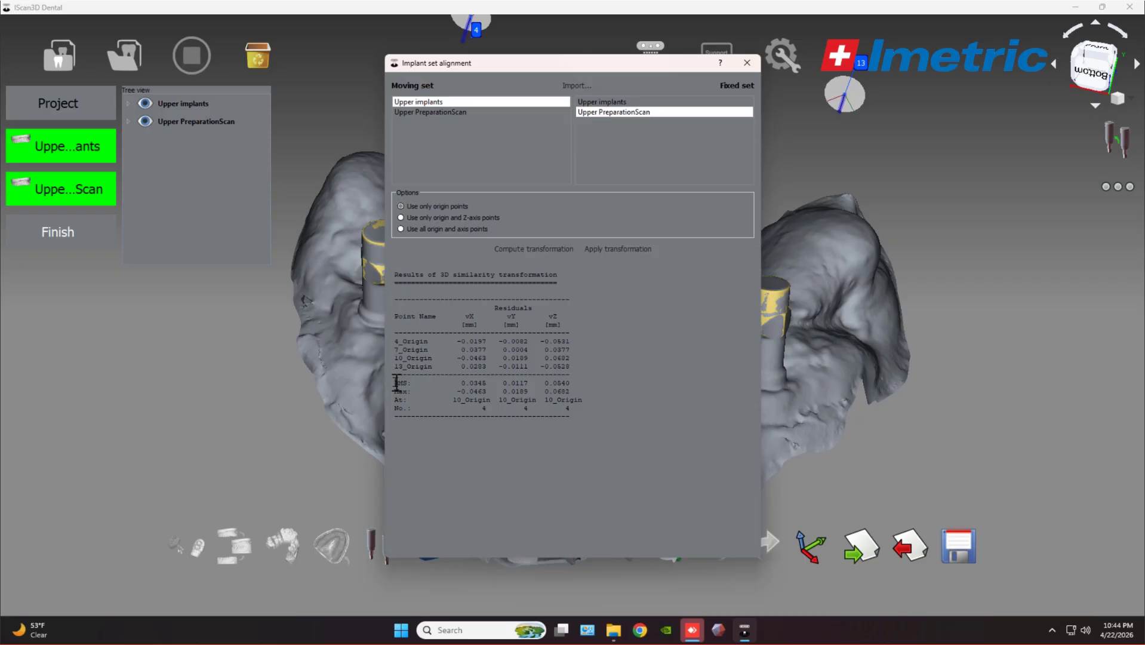
{"action": "left_click_drag", "start_coordinate": [396, 383], "coordinate": [491, 385]}
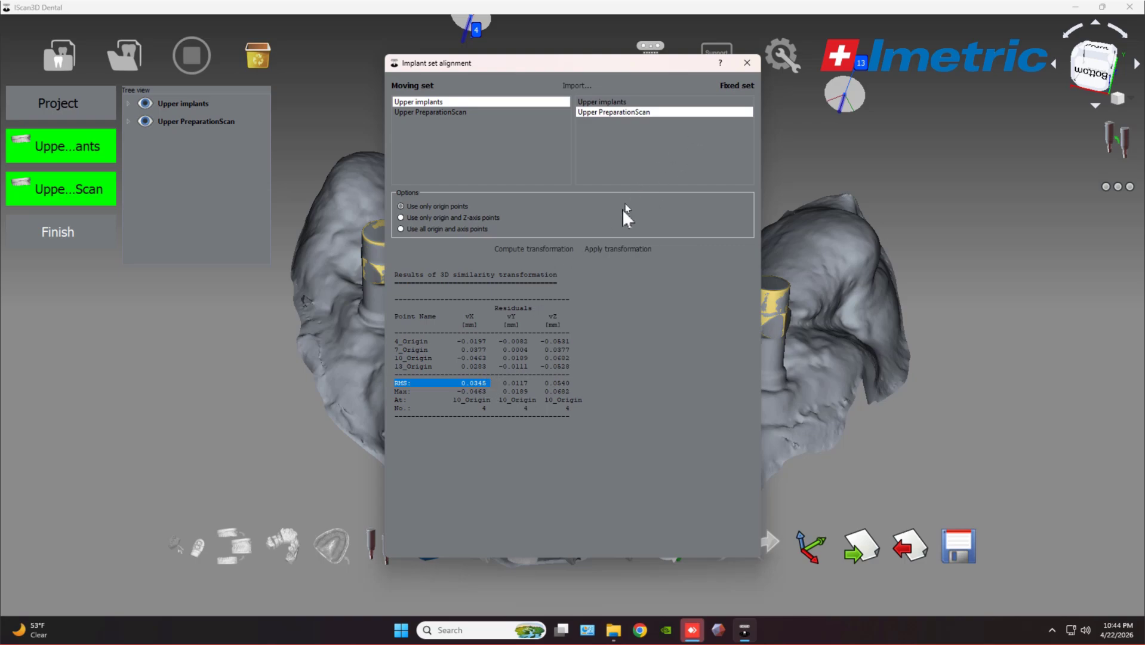
{"action": "left_click", "coordinate": [609, 249]}
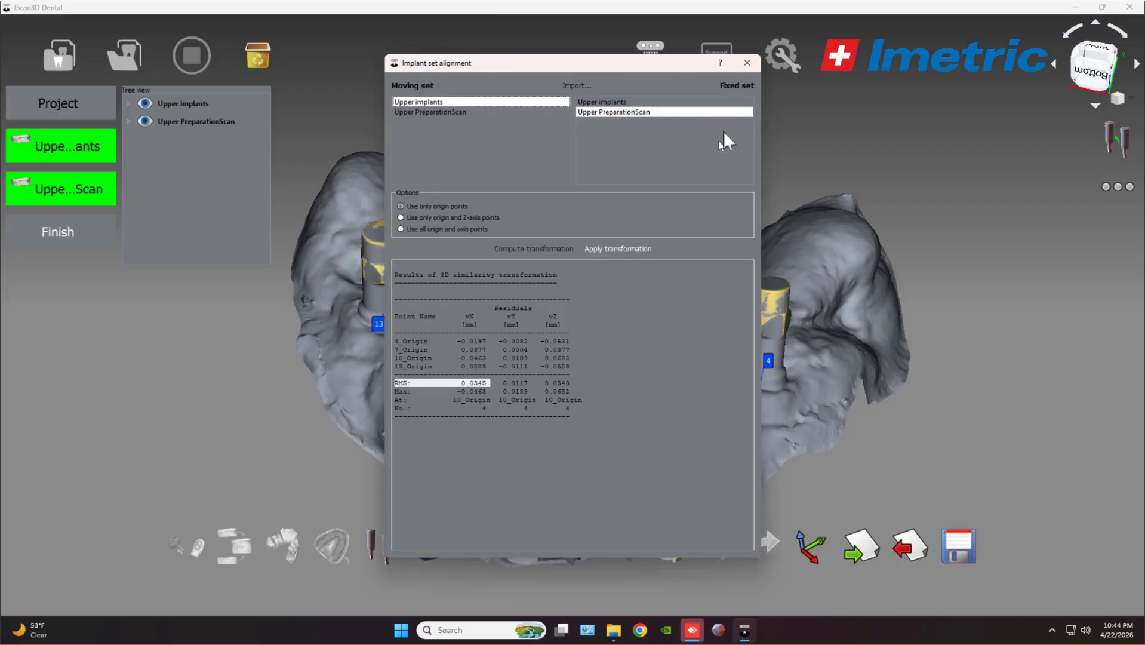
{"action": "left_click", "coordinate": [747, 63]}
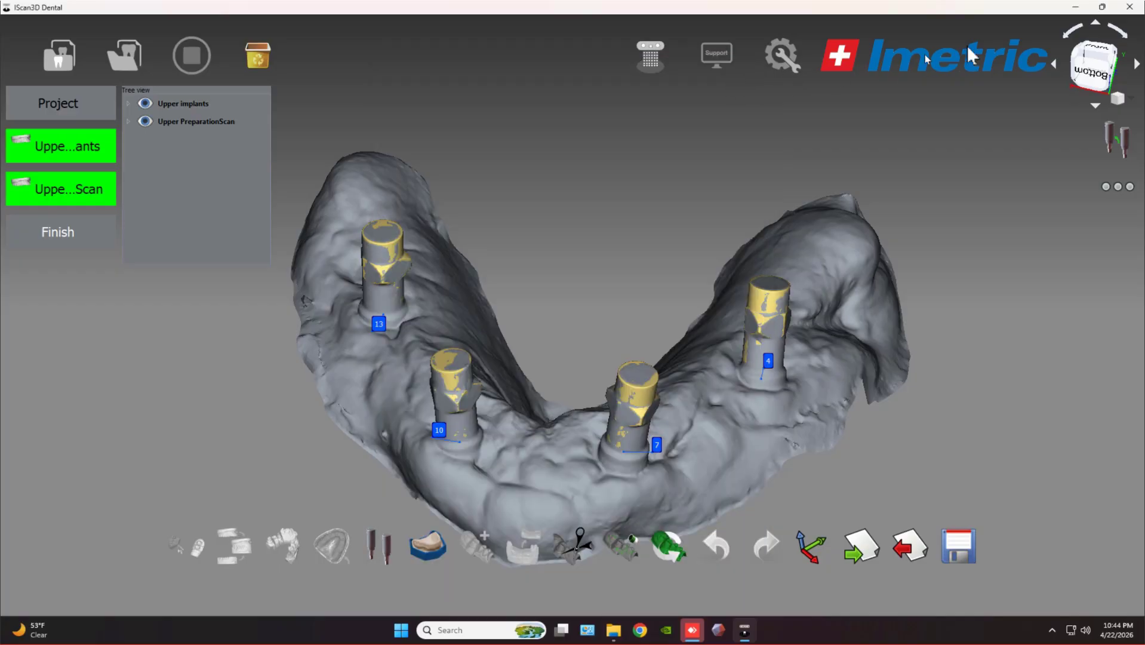
Cancel closing the project and start saving it instead.
{"action": "left_click", "coordinate": [1128, 8]}
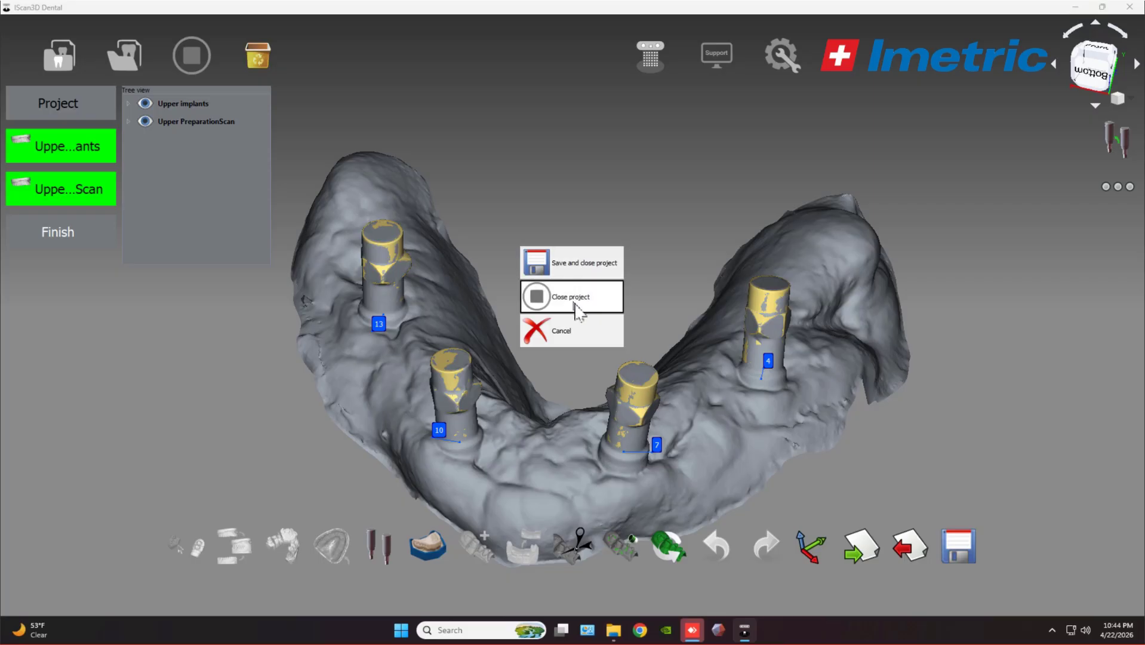
{"action": "left_click", "coordinate": [576, 339]}
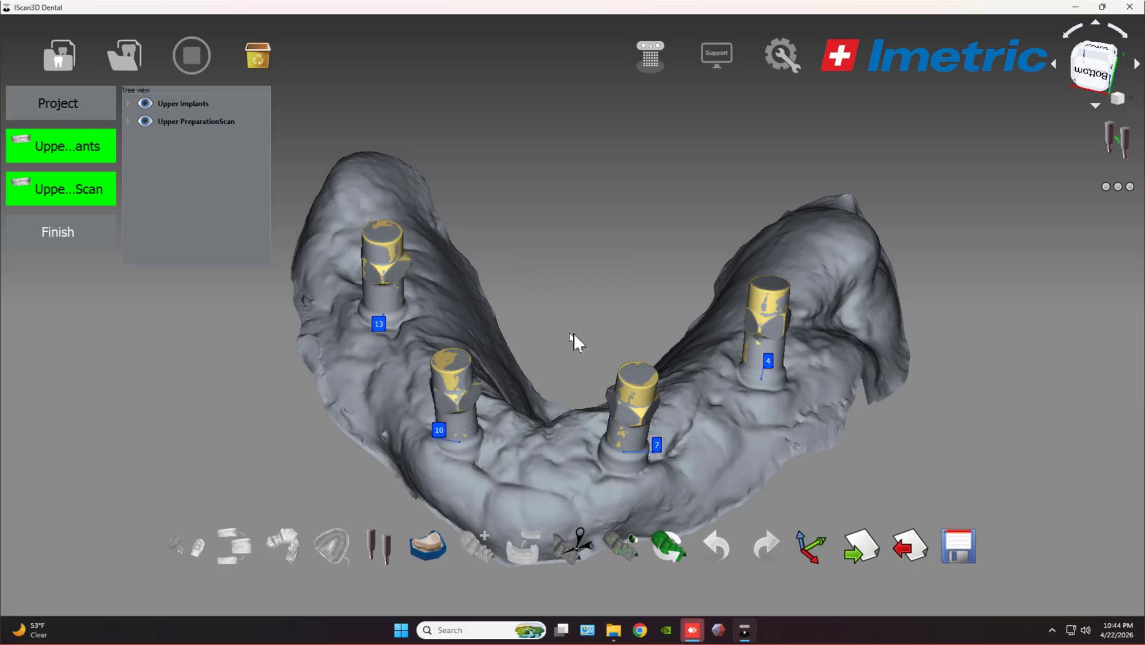
{"action": "left_click", "coordinate": [965, 554]}
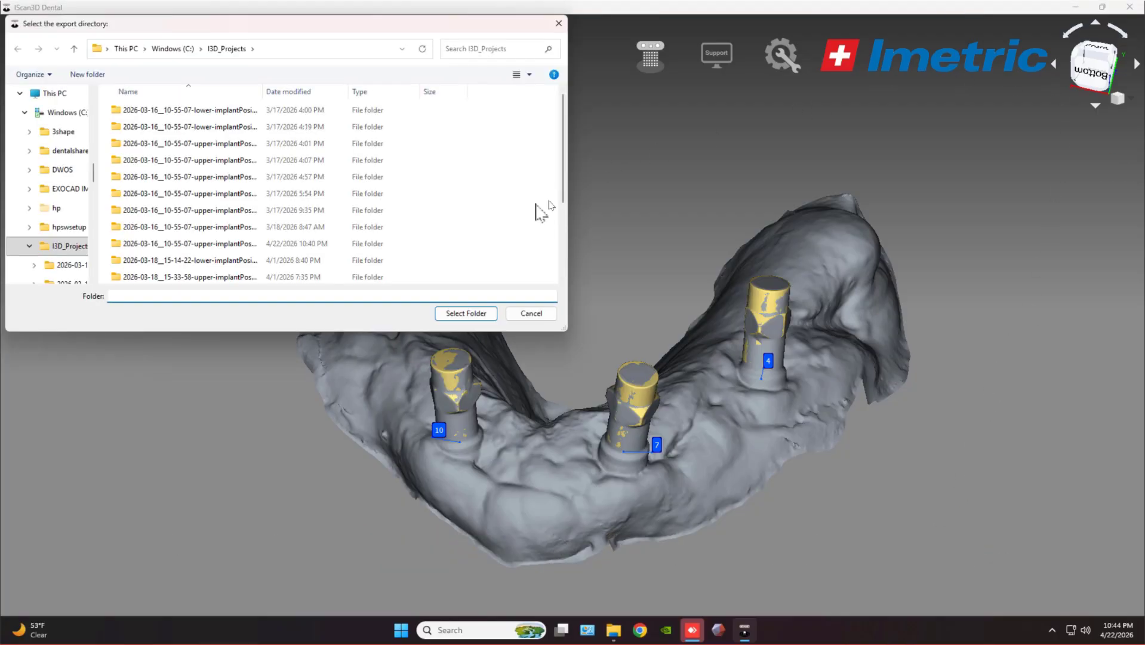
Point the export folder chooser to the Desktop and dismiss the 'No object for moniker' warning.
{"action": "left_click", "coordinate": [49, 94]}
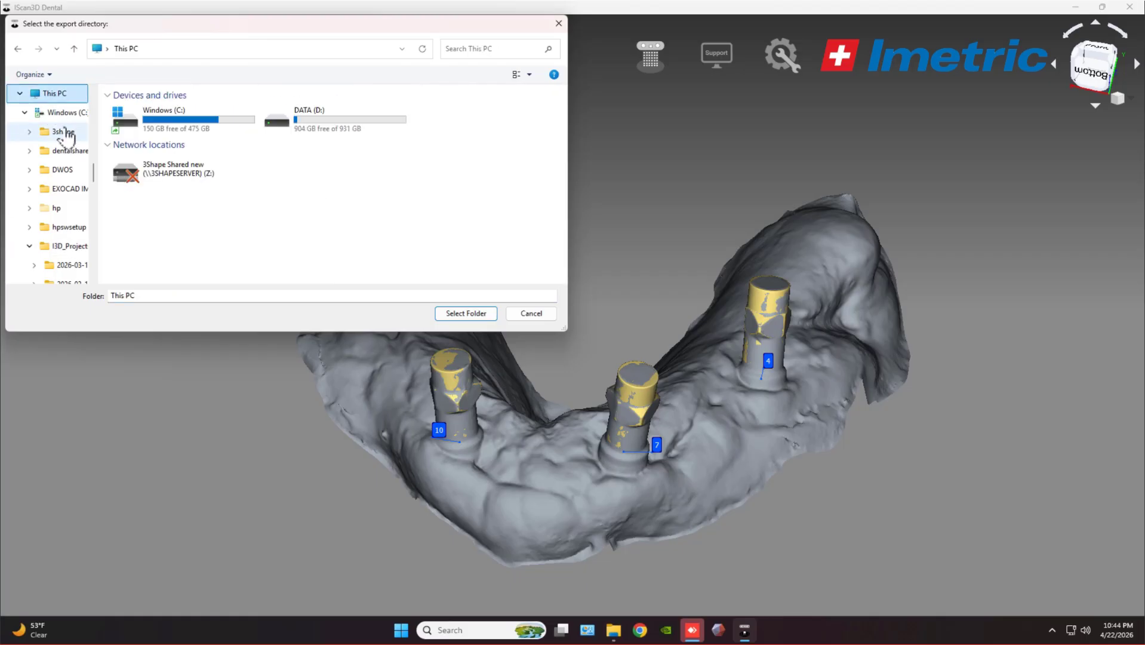
{"action": "scroll", "coordinate": [64, 128], "scroll_direction": "up", "scroll_amount": 10}
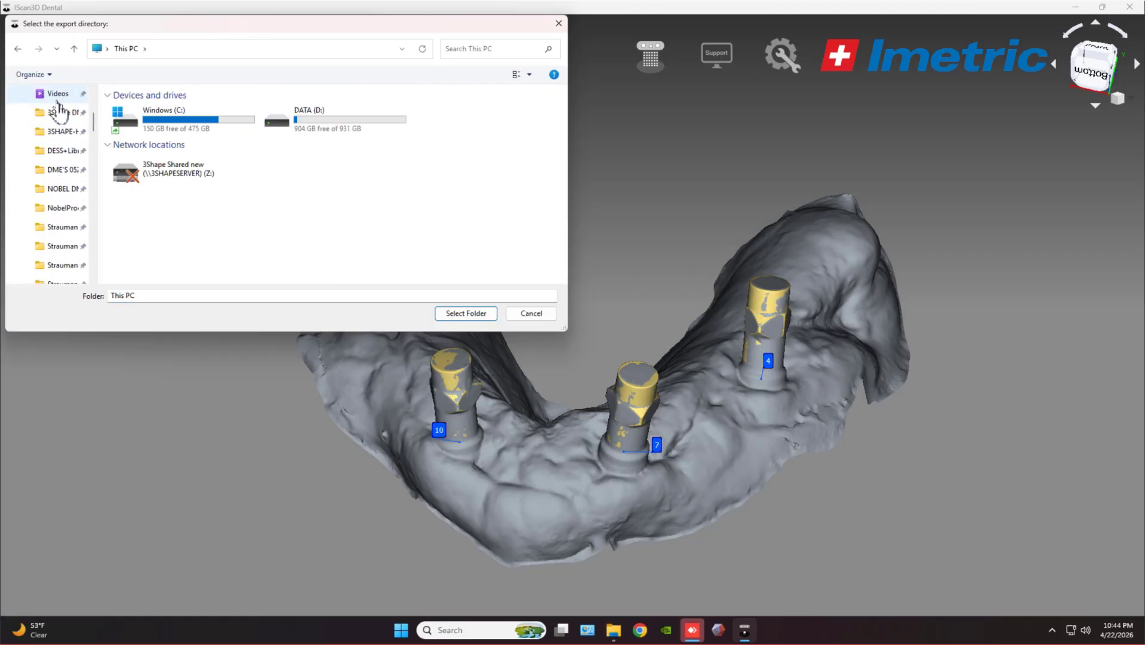
{"action": "scroll", "coordinate": [59, 110], "scroll_direction": "up", "scroll_amount": 3}
{"action": "left_click", "coordinate": [52, 96]}
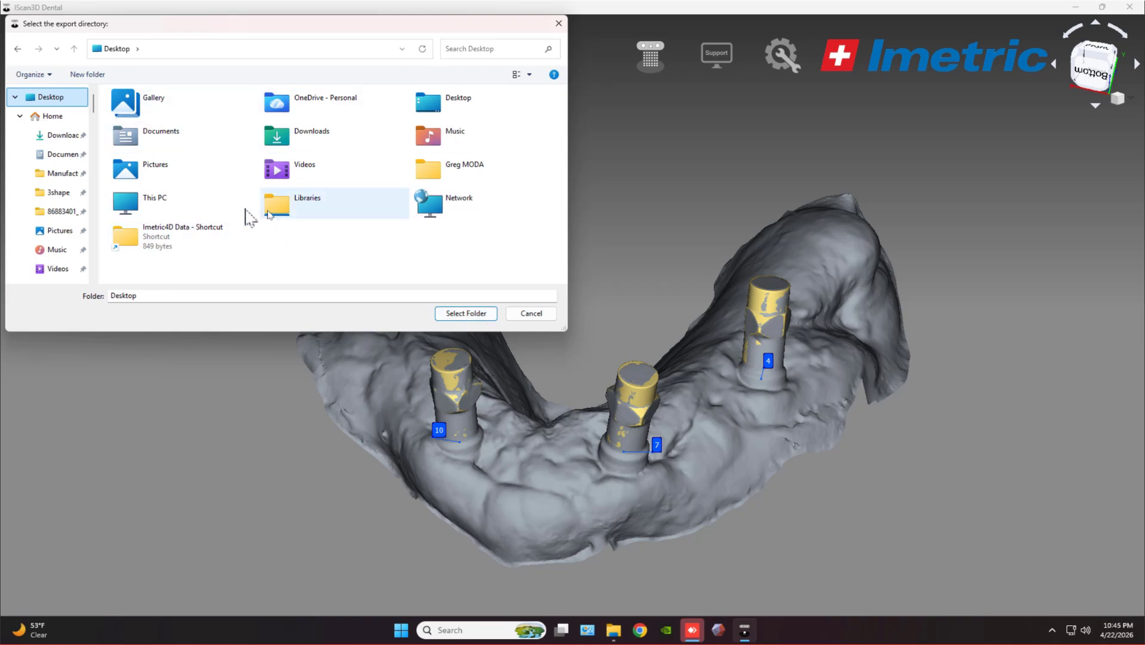
{"action": "left_click", "coordinate": [464, 314]}
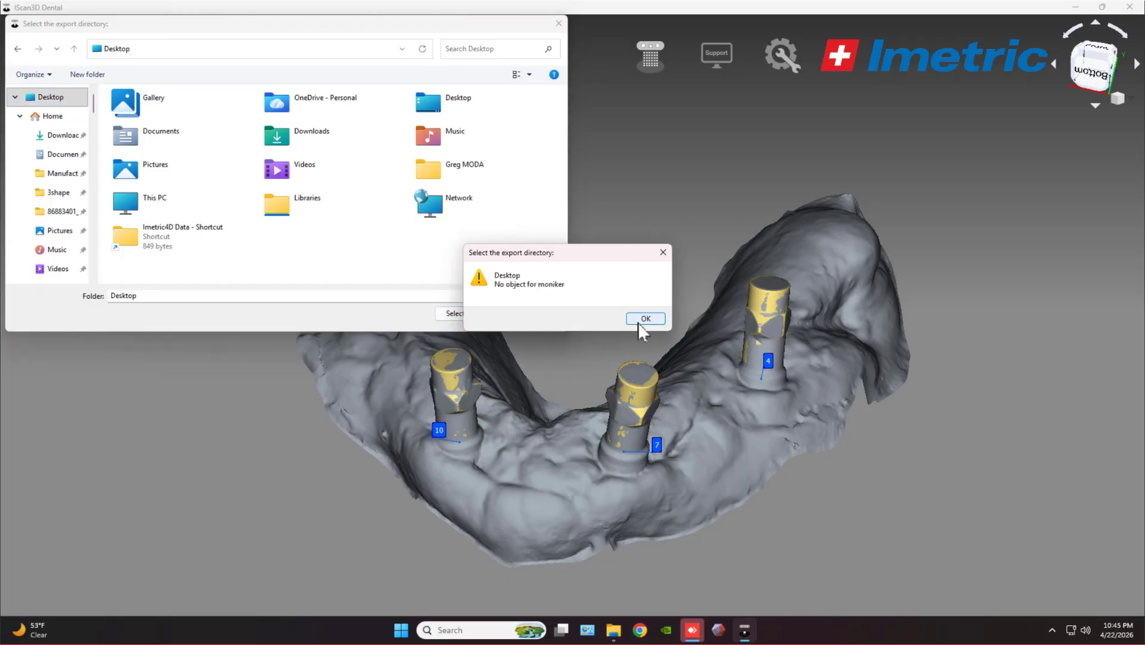
{"action": "left_click", "coordinate": [645, 318]}
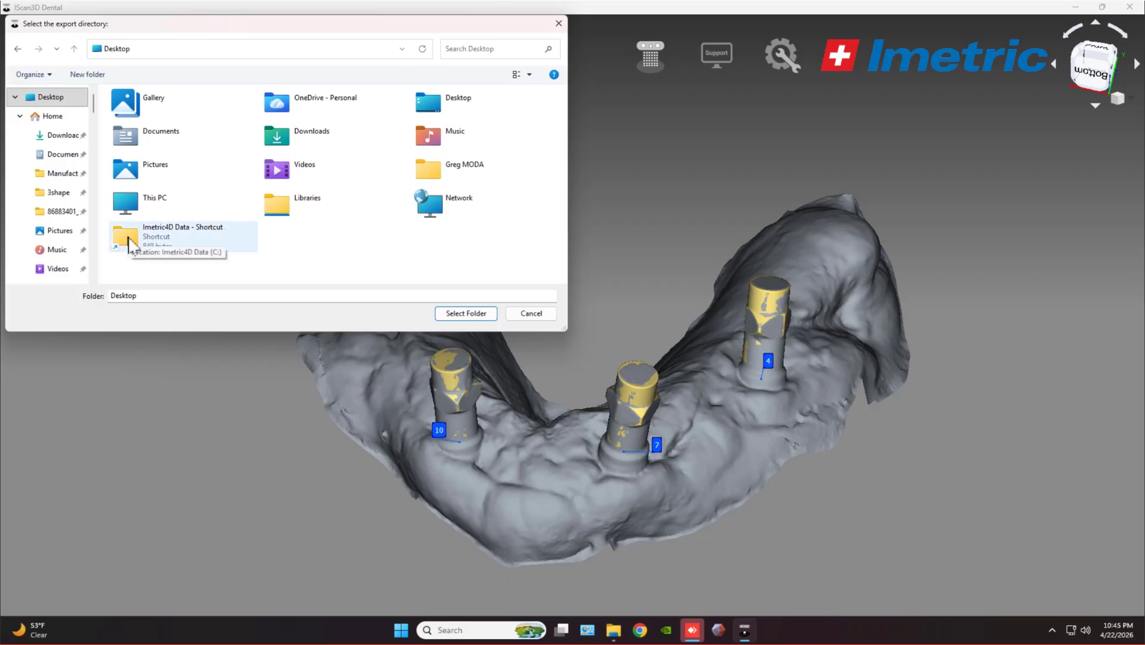
Create a new Desktop folder 'icam aligned' and export the Upper implants project into it.
{"action": "right_click", "coordinate": [335, 251]}
{"action": "mouse_move", "coordinate": [385, 357]}
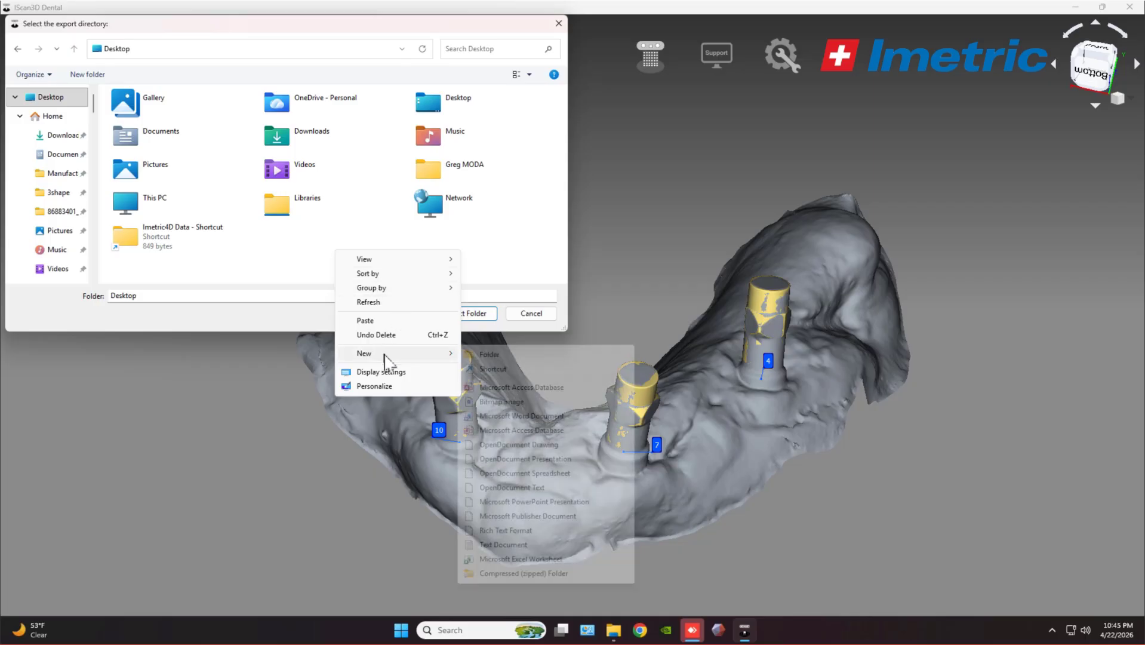
{"action": "left_click", "coordinate": [512, 358]}
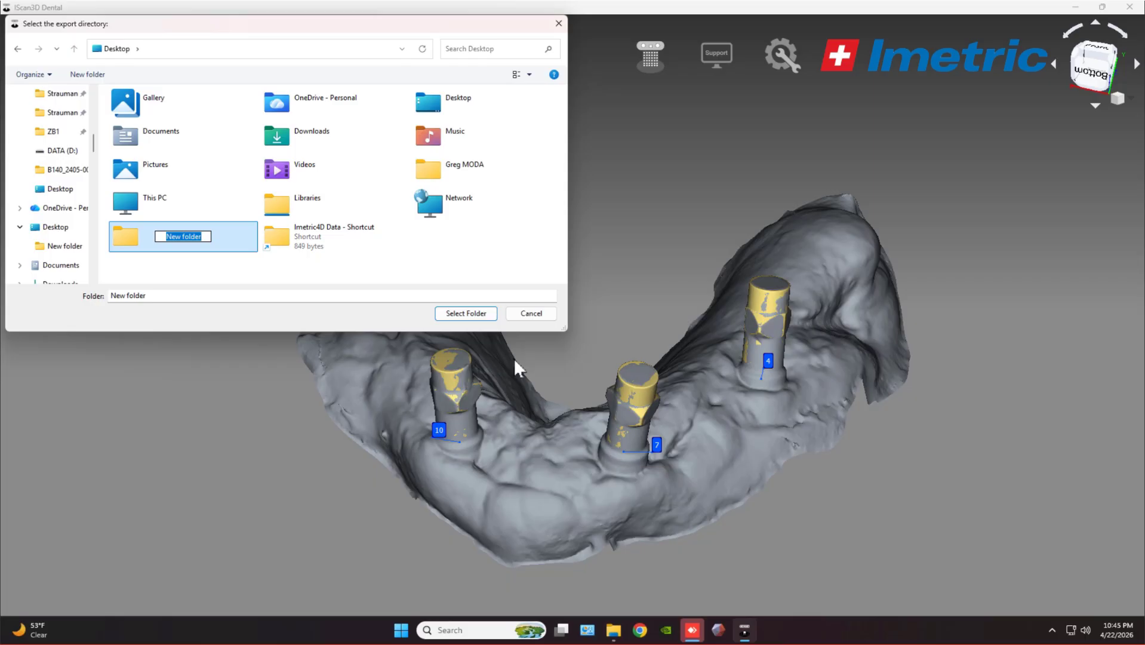
{"action": "type", "text": "icam aligned"}
{"action": "key", "text": "Return"}
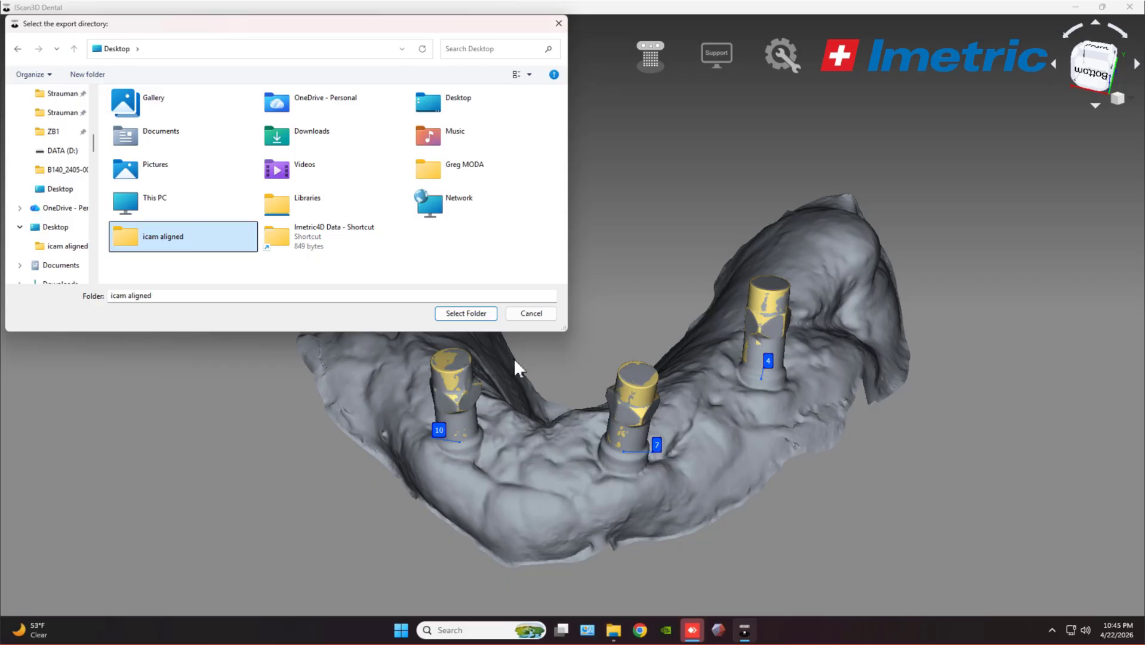
{"action": "left_click", "coordinate": [466, 314]}
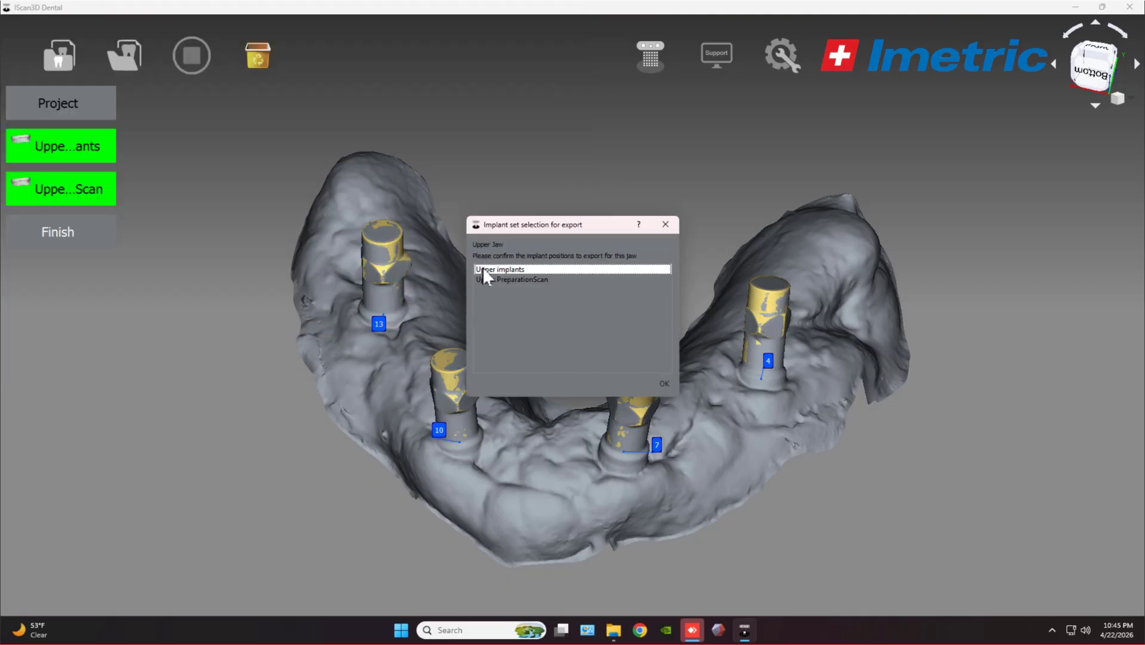
{"action": "left_click", "coordinate": [664, 383]}
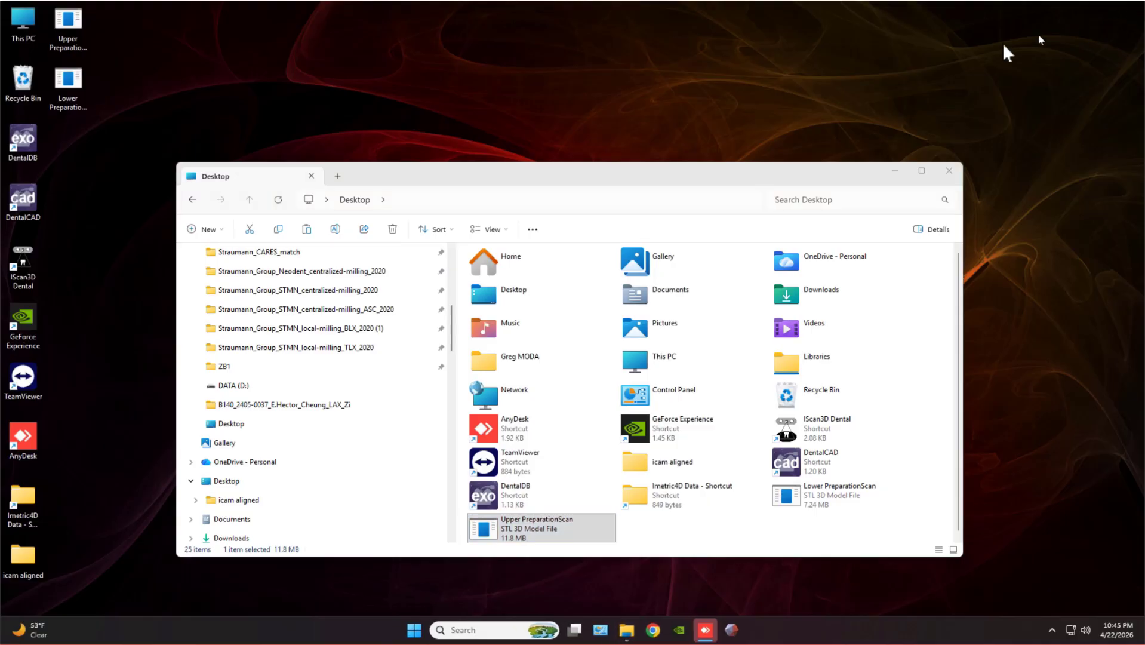
Open icam aligned, then the dated project folder, then its 3Shape subfolder.
{"action": "double_click", "coordinate": [16, 562]}
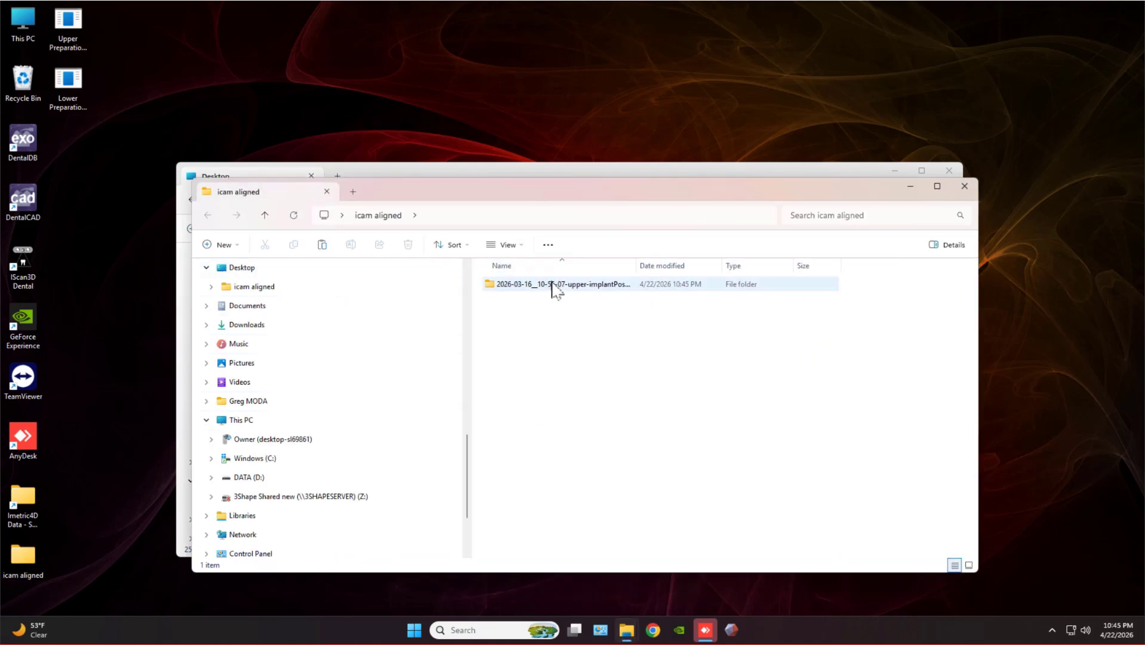
{"action": "double_click", "coordinate": [592, 286]}
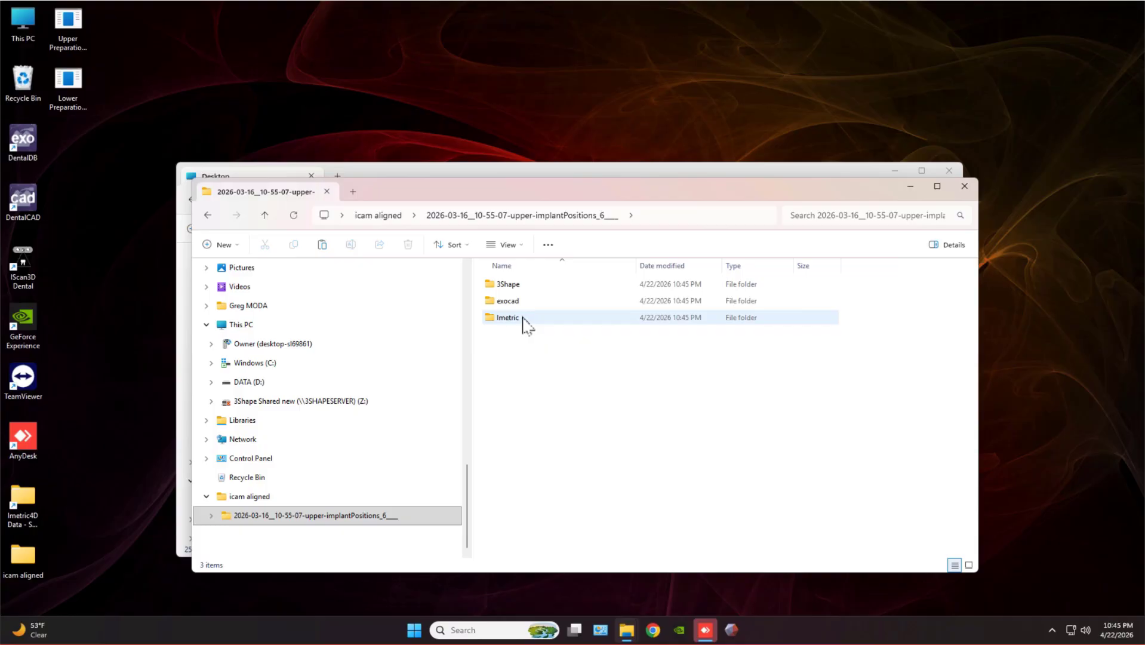
{"action": "double_click", "coordinate": [513, 284]}
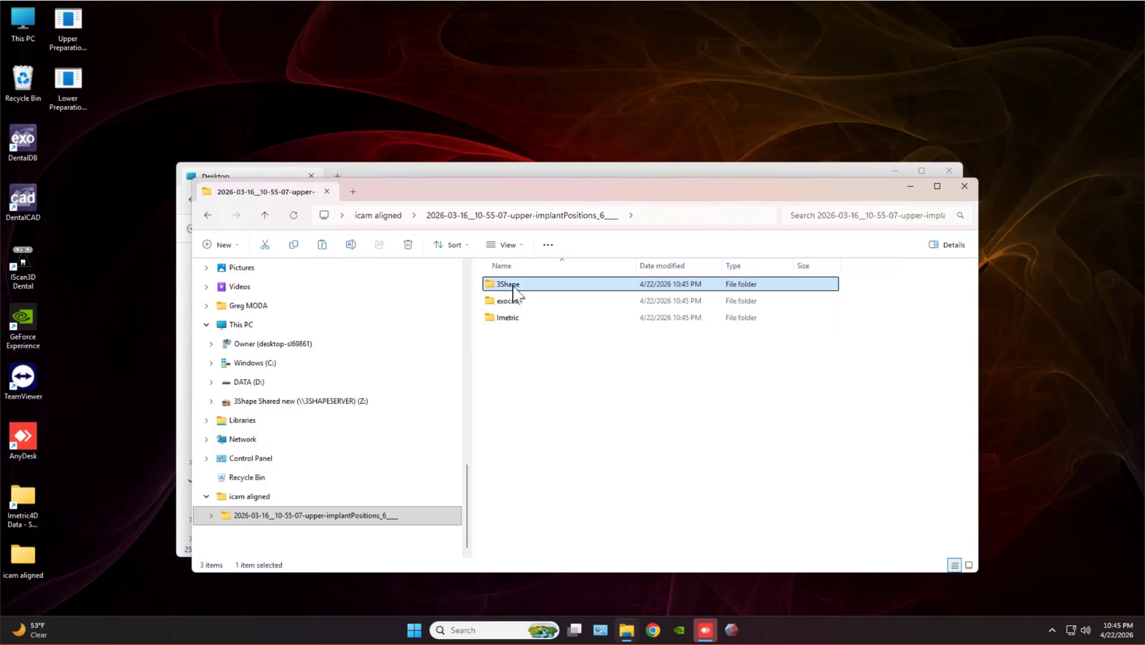
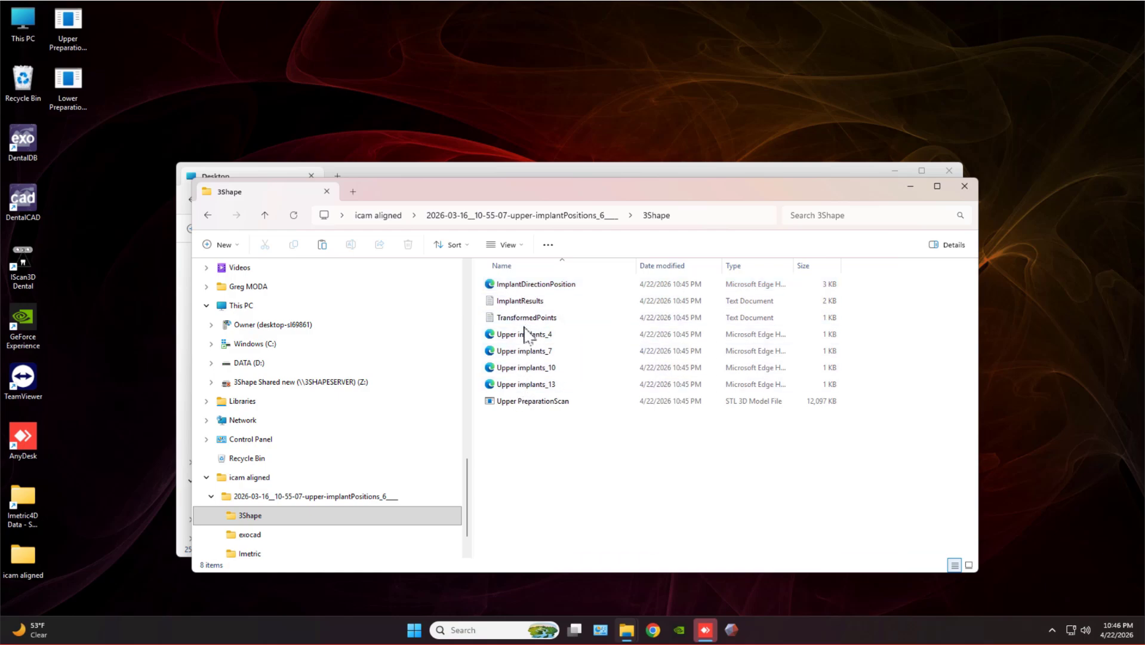
Select the Upper PreparationScan file, close the aligned-scan folder window, and start iScan3D Dental.
{"action": "left_click", "coordinate": [513, 403]}
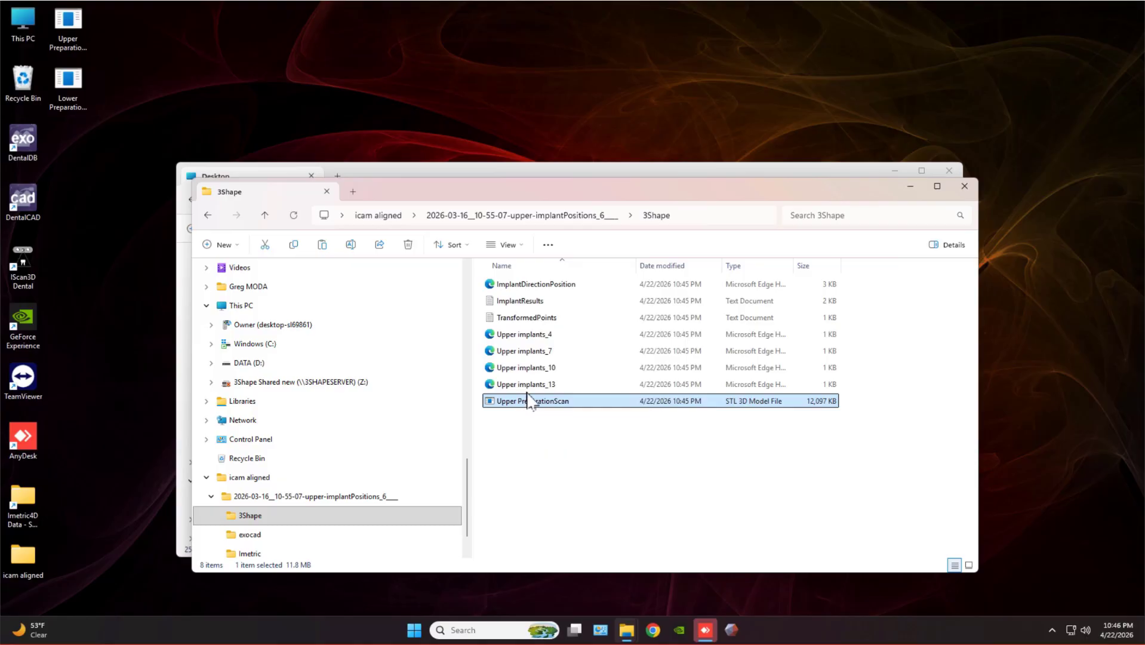
{"action": "left_click", "coordinate": [964, 185]}
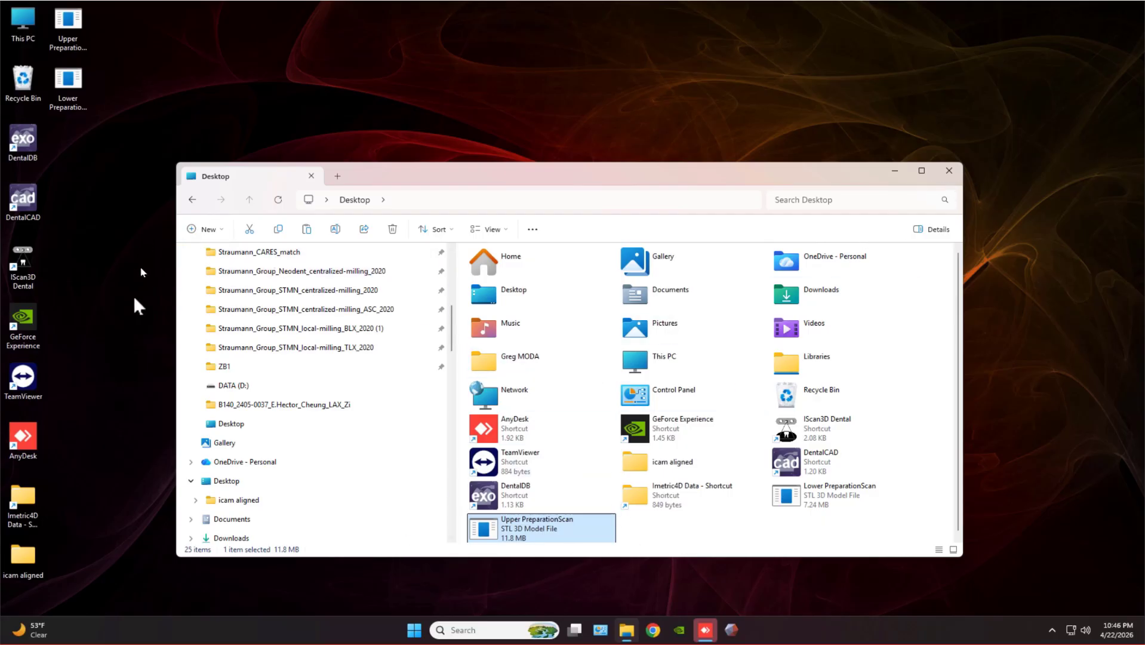
{"action": "double_click", "coordinate": [27, 253]}
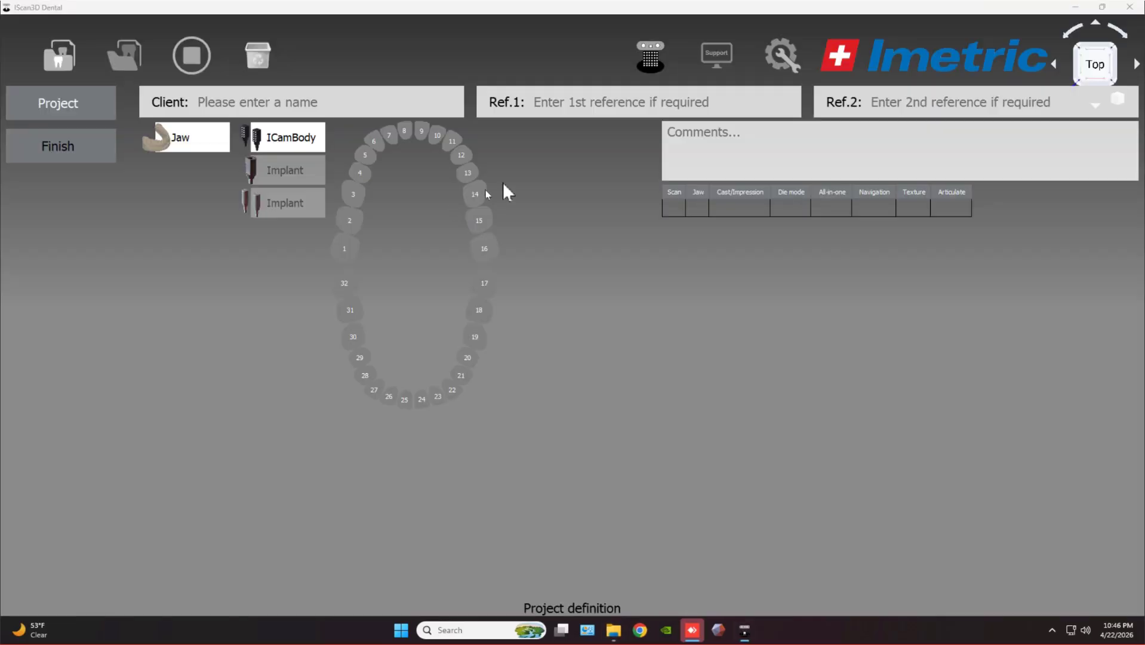
Import the four implantPosition files (20, 23, 26, 29) from the case's exocad folder as Lower implants.
{"action": "left_click", "coordinate": [614, 629]}
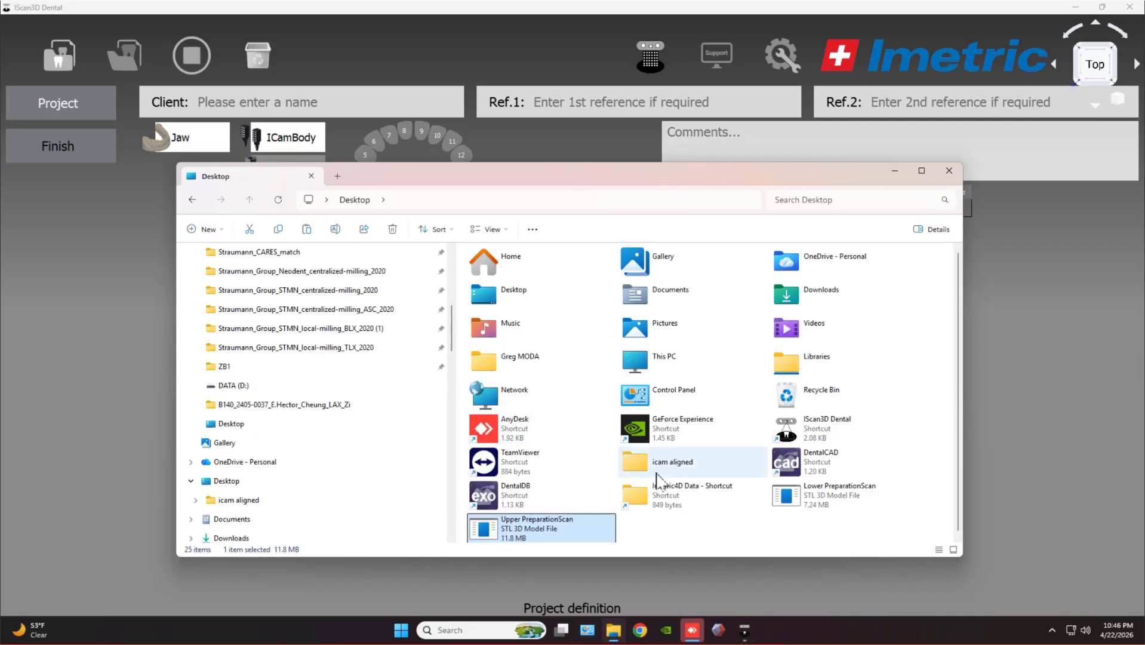
{"action": "double_click", "coordinate": [686, 493]}
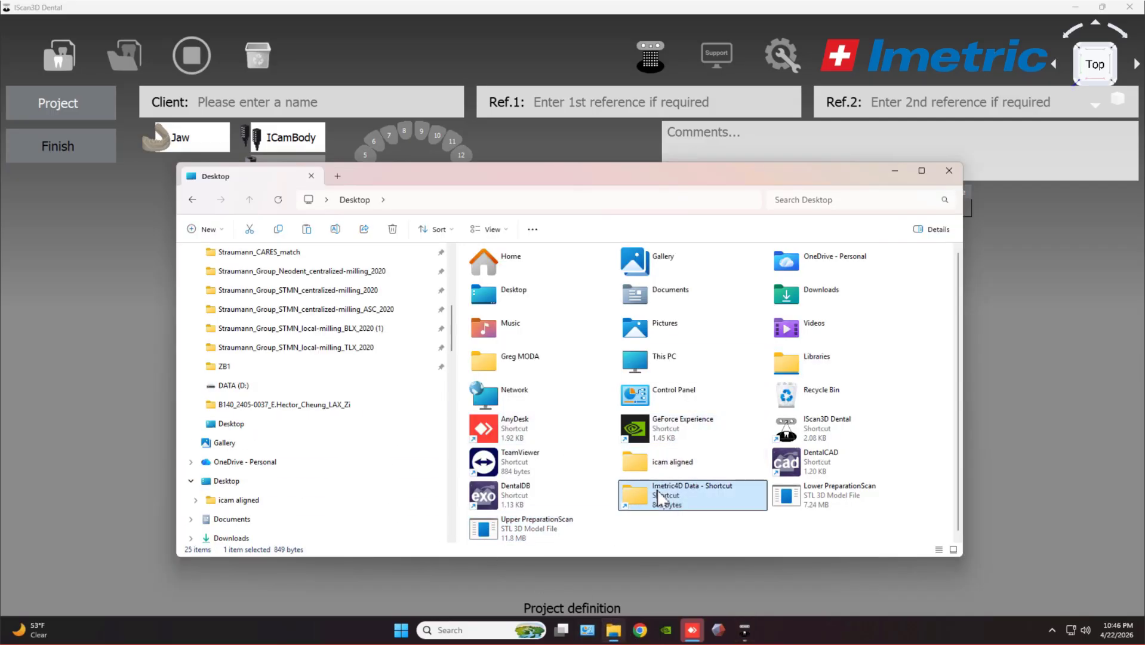
{"action": "left_click", "coordinate": [500, 270]}
{"action": "double_click", "coordinate": [500, 270]}
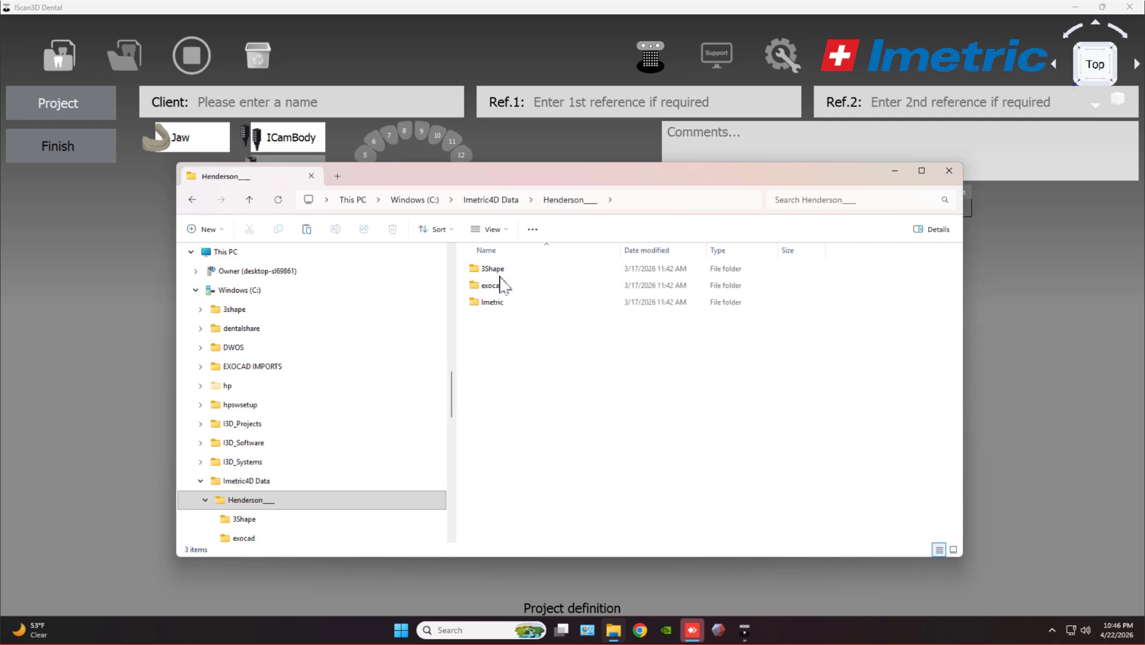
{"action": "double_click", "coordinate": [495, 270]}
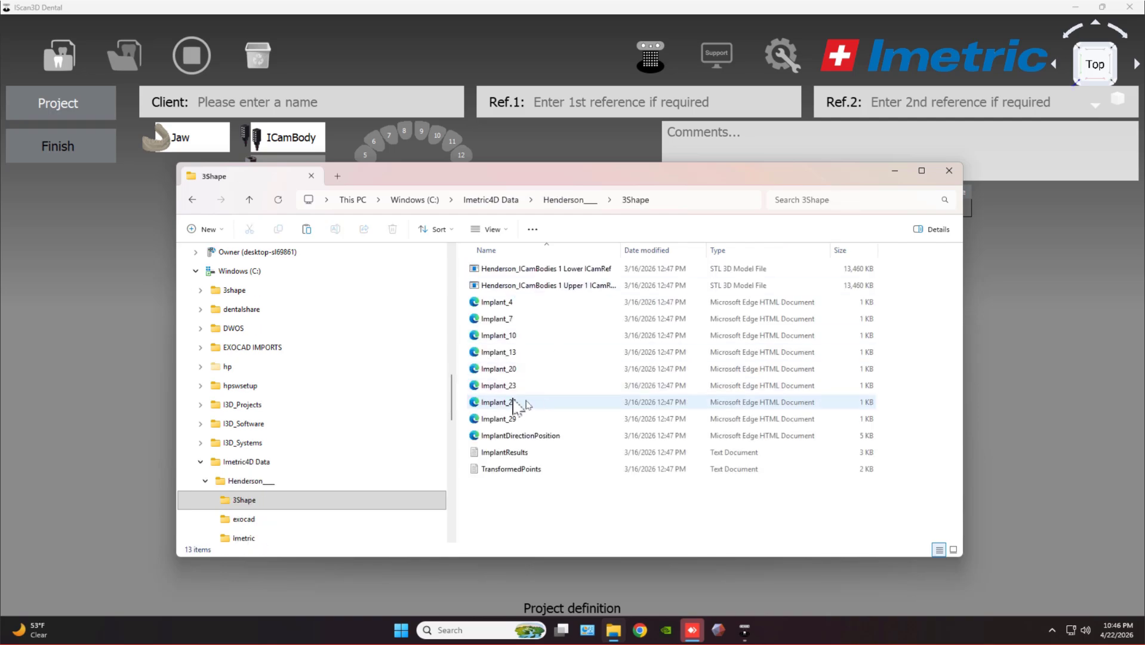
{"action": "key", "text": "alt+Left"}
{"action": "double_click", "coordinate": [492, 285]}
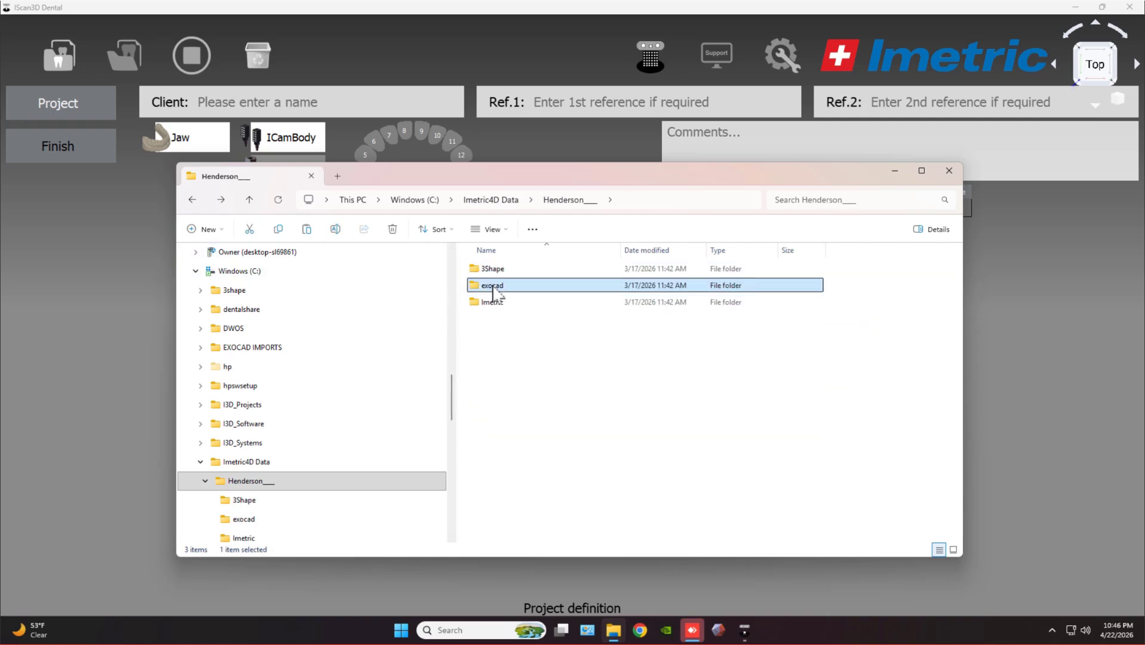
{"action": "left_click", "coordinate": [615, 386]}
{"action": "left_click_drag", "start_coordinate": [618, 392], "coordinate": [1013, 349]}
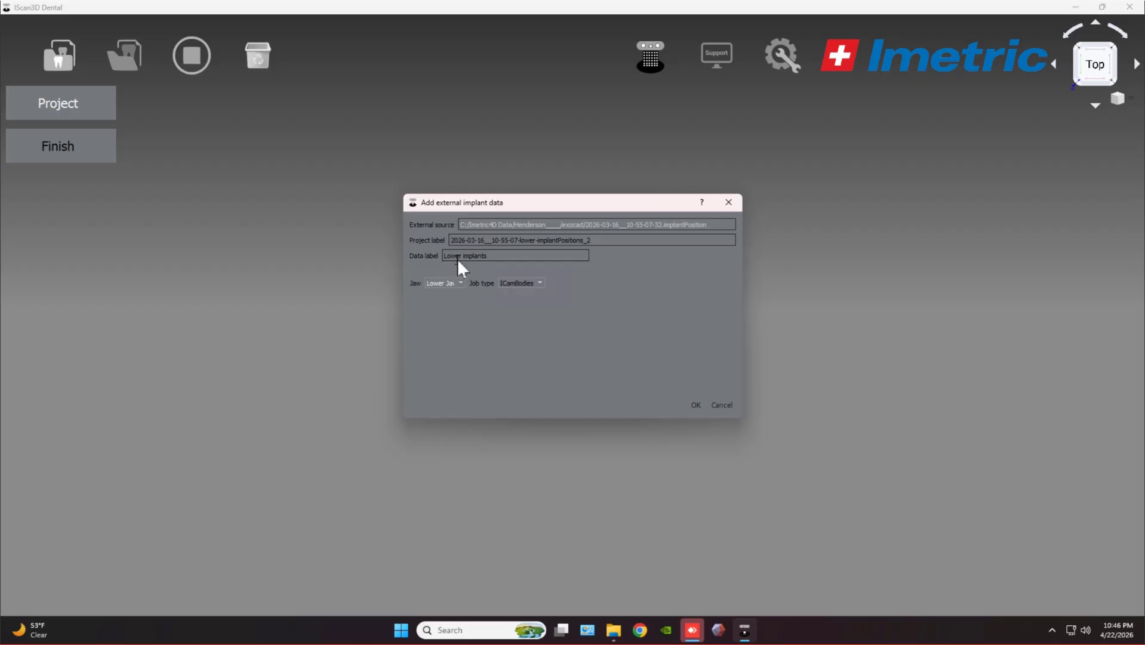
{"action": "left_click", "coordinate": [690, 399]}
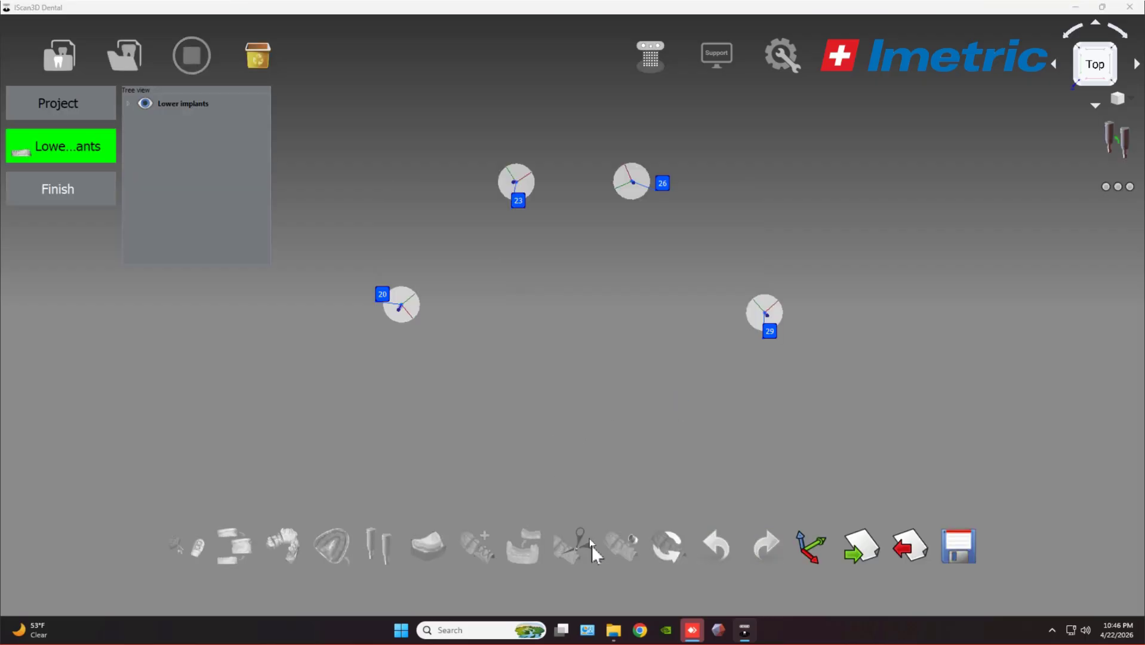
Import Lower PreparationScan.stl from the Desktop with CAD system 3Shape and job type Implant.
{"action": "left_click", "coordinate": [618, 632]}
{"action": "scroll", "coordinate": [217, 371], "scroll_direction": "up", "scroll_amount": 10}
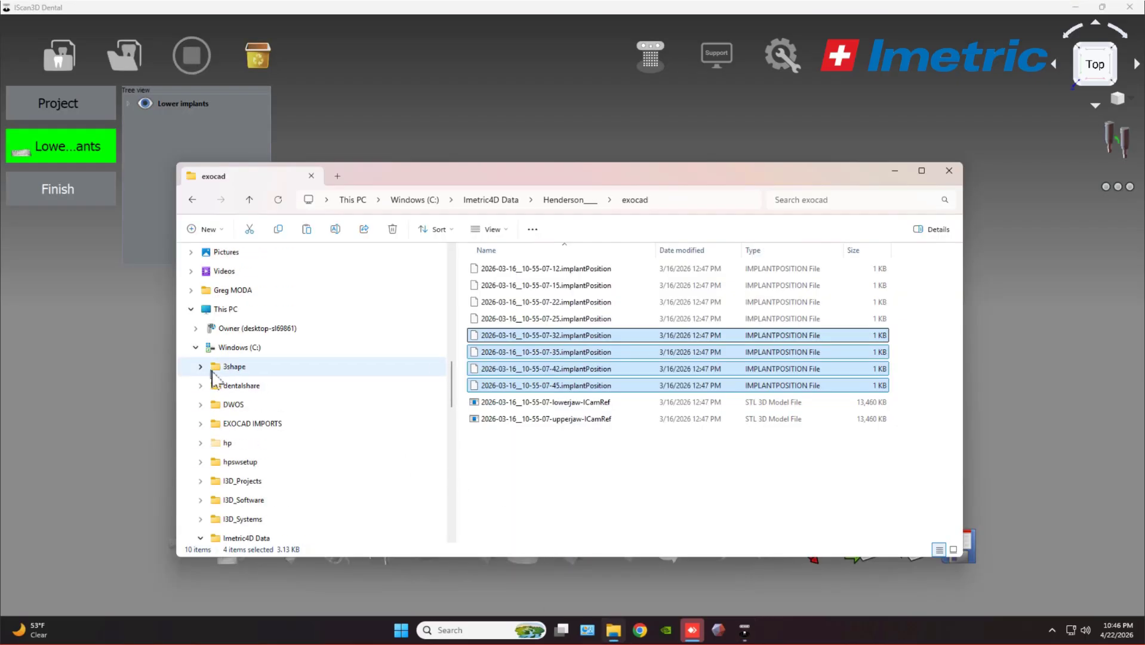
{"action": "scroll", "coordinate": [229, 299], "scroll_direction": "up", "scroll_amount": 5}
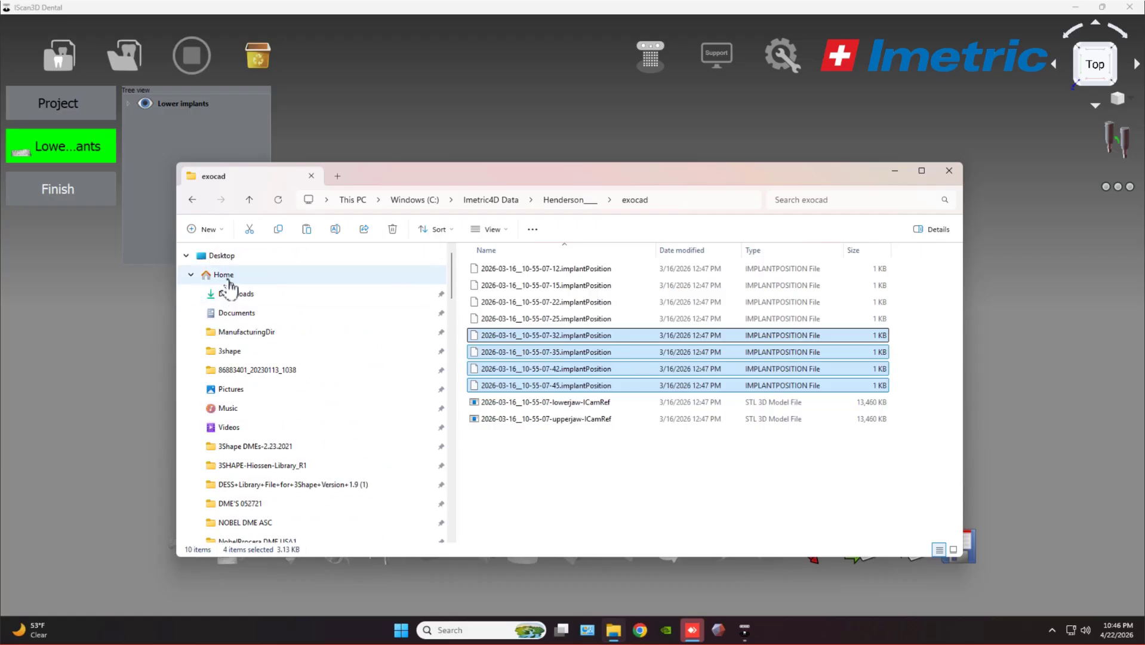
{"action": "left_click", "coordinate": [222, 255]}
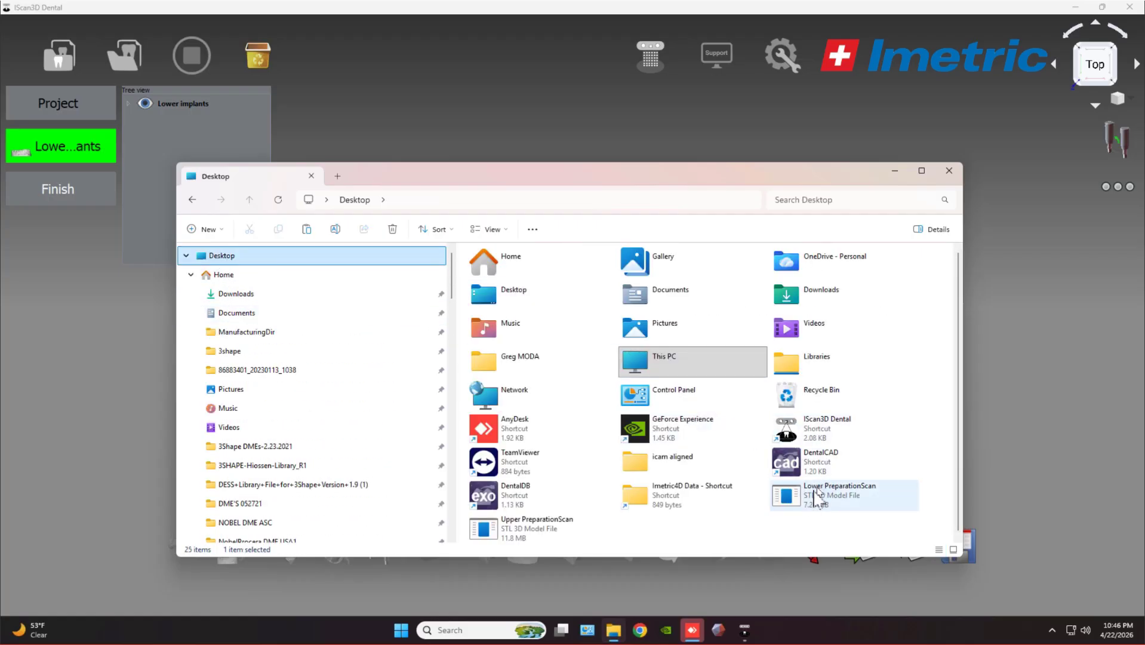
{"action": "double_click", "coordinate": [791, 510]}
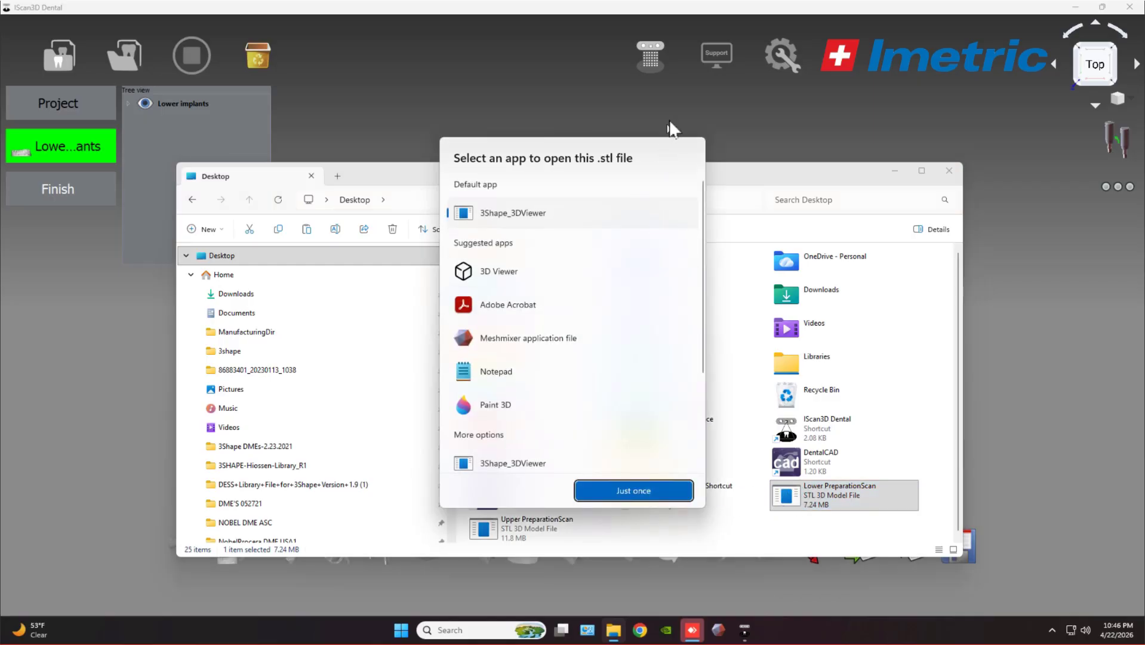
{"action": "left_click", "coordinate": [755, 178]}
{"action": "left_click_drag", "start_coordinate": [827, 496], "coordinate": [1062, 436]}
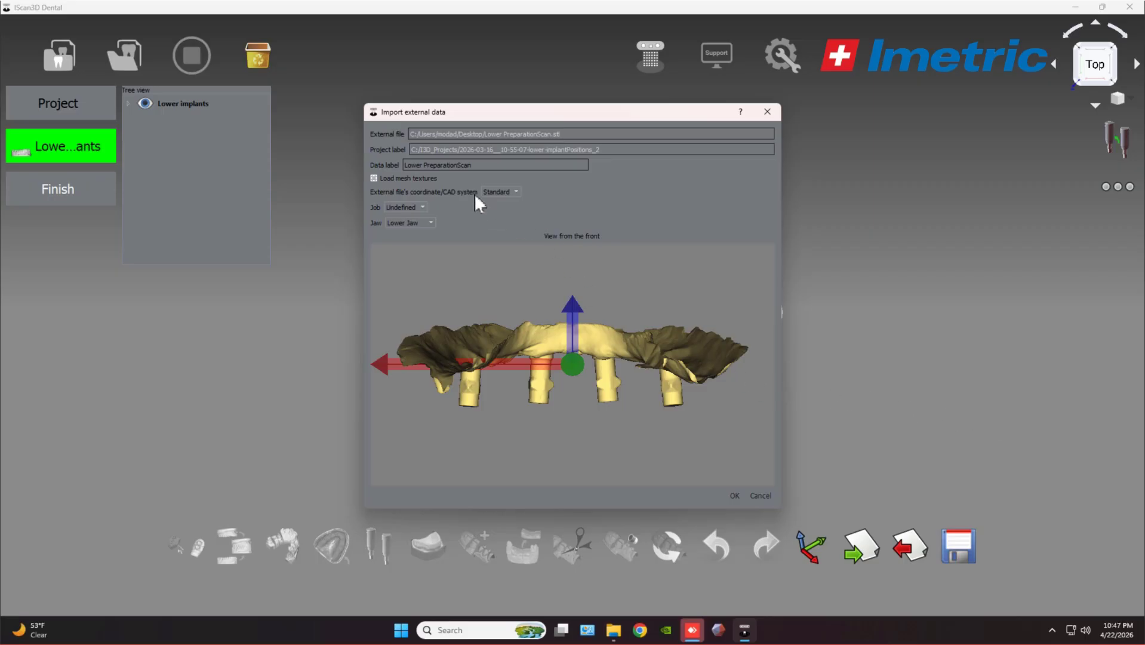
{"action": "left_click", "coordinate": [498, 209]}
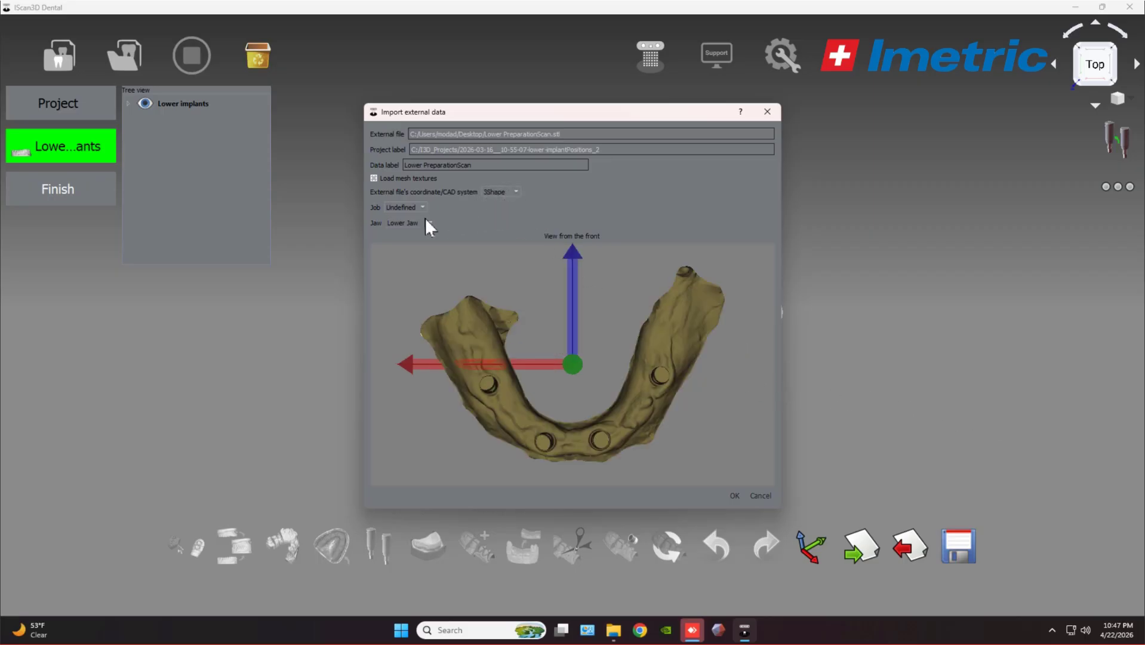
{"action": "left_click", "coordinate": [408, 224]}
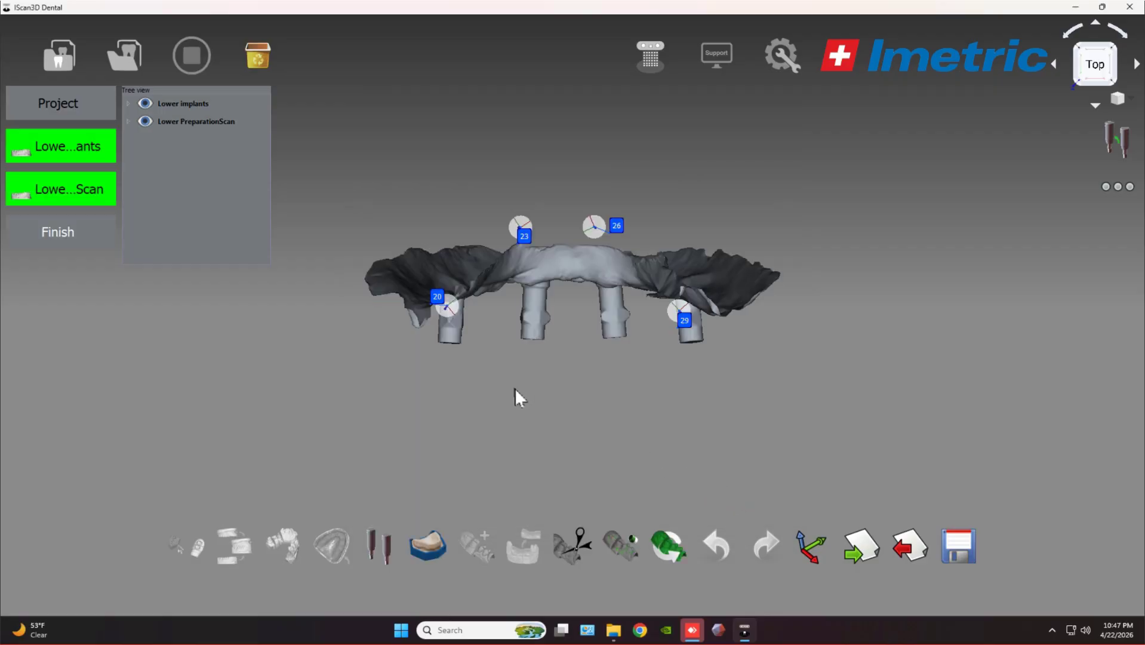
{"action": "left_click_drag", "start_coordinate": [515, 389], "coordinate": [495, 153]}
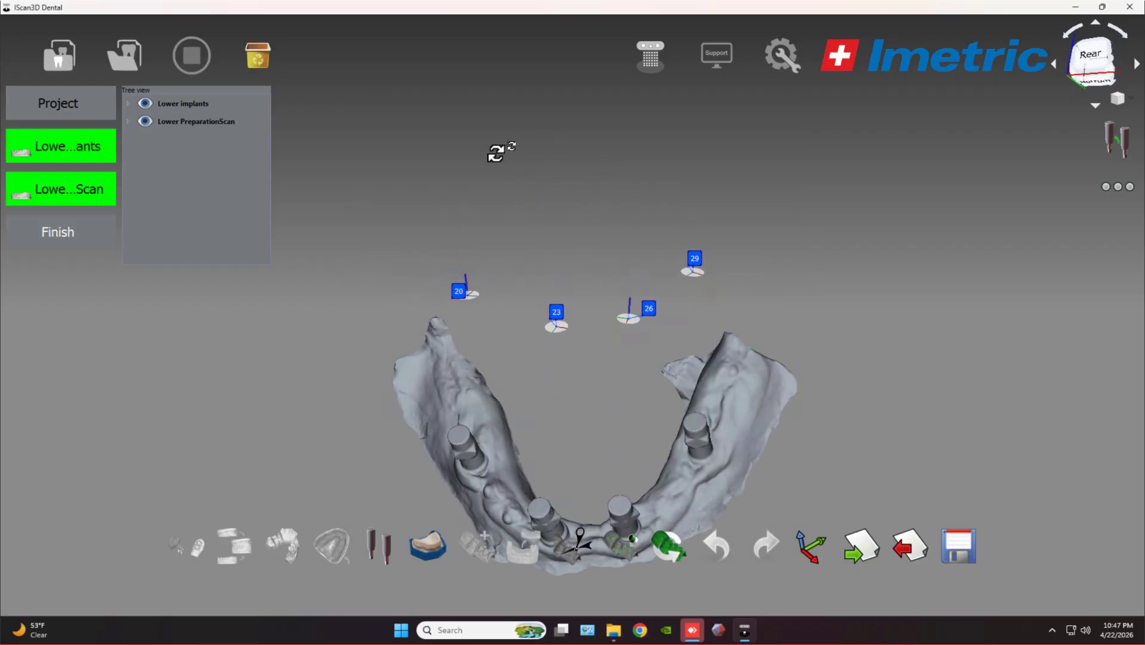
Start scan-adapter matching with the DESS ScanBody 52.007 adapter for tooth 20.
{"action": "left_click", "coordinate": [379, 544]}
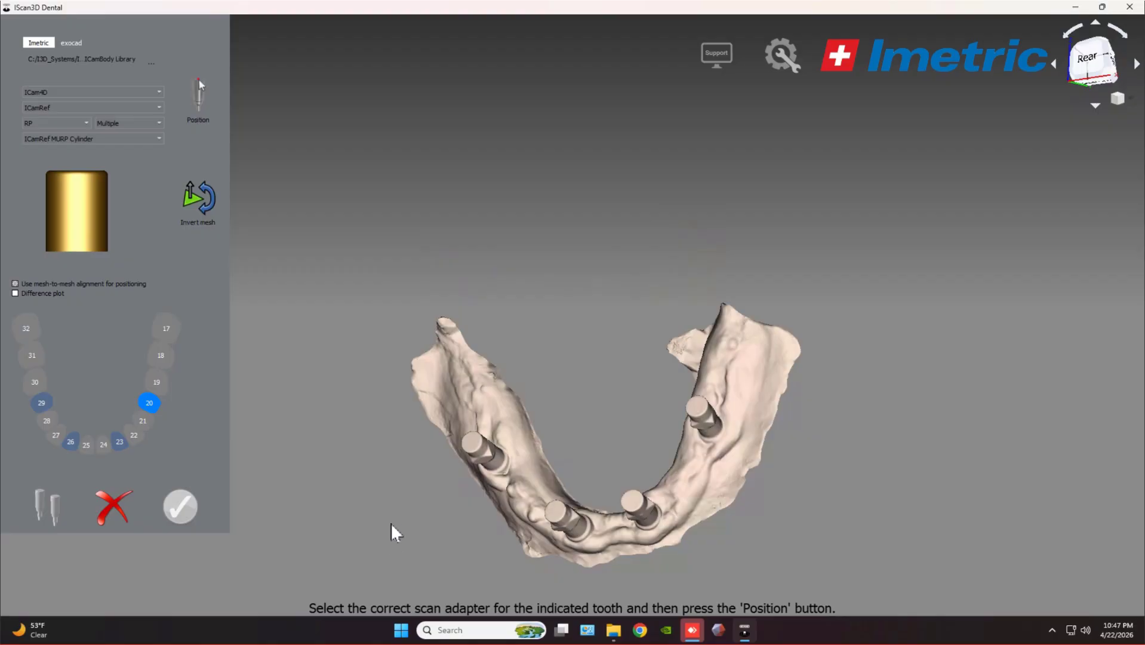
{"action": "left_click", "coordinate": [76, 139]}
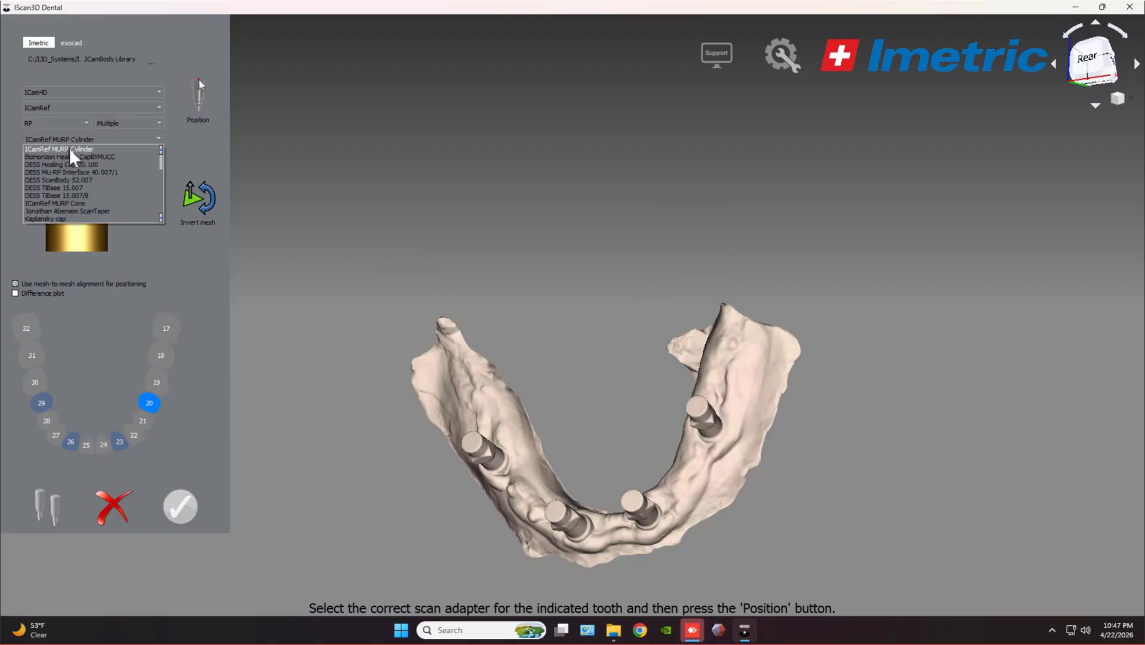
{"action": "left_click", "coordinate": [79, 181]}
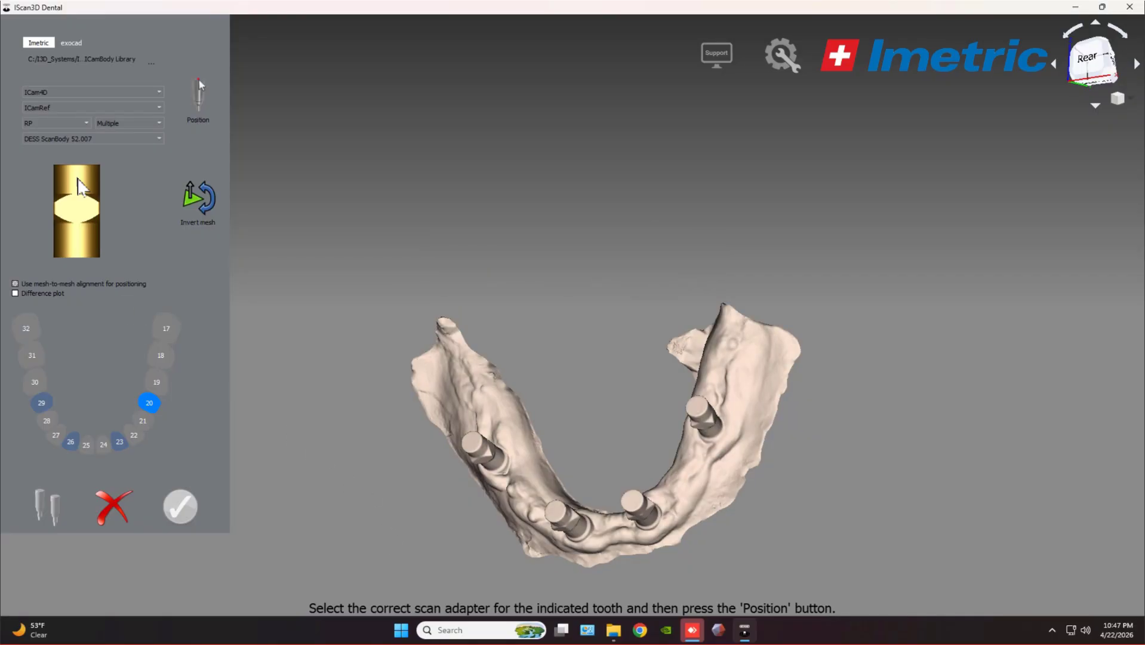
{"action": "left_click", "coordinate": [153, 404]}
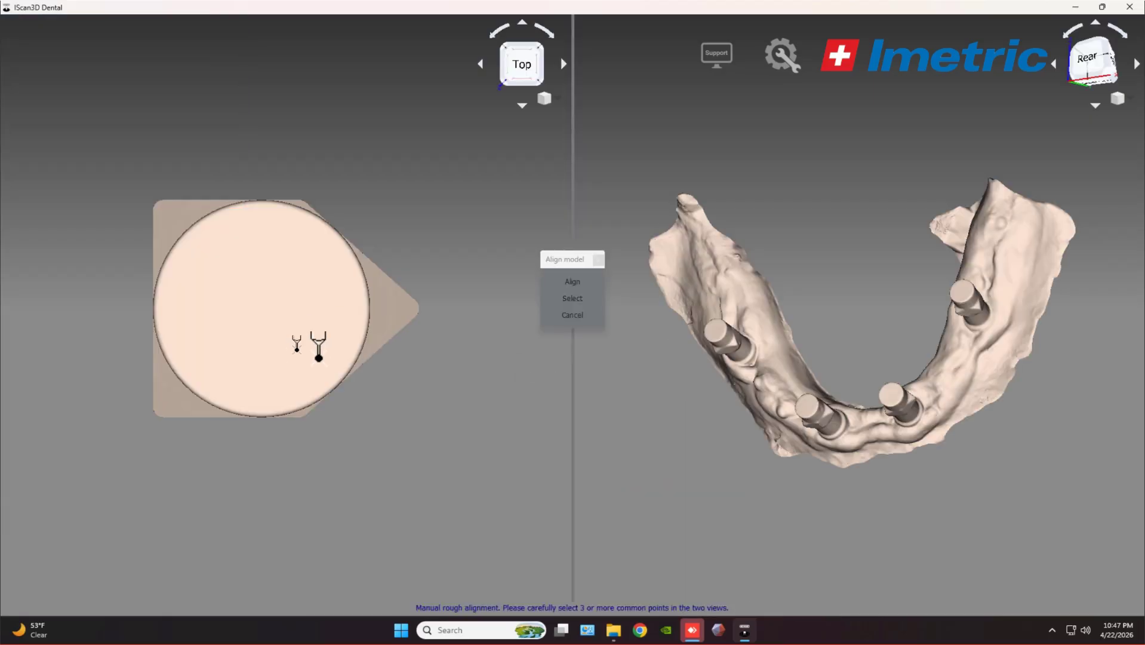
Pick three common points on implant 20 and the adapter, then align them.
{"action": "mouse_move", "coordinate": [685, 389]}
{"action": "left_mouse_down"}
{"action": "mouse_move", "coordinate": [767, 340]}
{"action": "mouse_move", "coordinate": [812, 357]}
{"action": "mouse_move", "coordinate": [567, 320]}
{"action": "mouse_move", "coordinate": [675, 299]}
{"action": "mouse_move", "coordinate": [923, 456]}
{"action": "mouse_move", "coordinate": [894, 429]}
{"action": "mouse_move", "coordinate": [784, 417]}
{"action": "mouse_move", "coordinate": [672, 369]}
{"action": "mouse_move", "coordinate": [632, 328]}
{"action": "left_mouse_up"}
{"action": "left_click", "coordinate": [972, 474]}
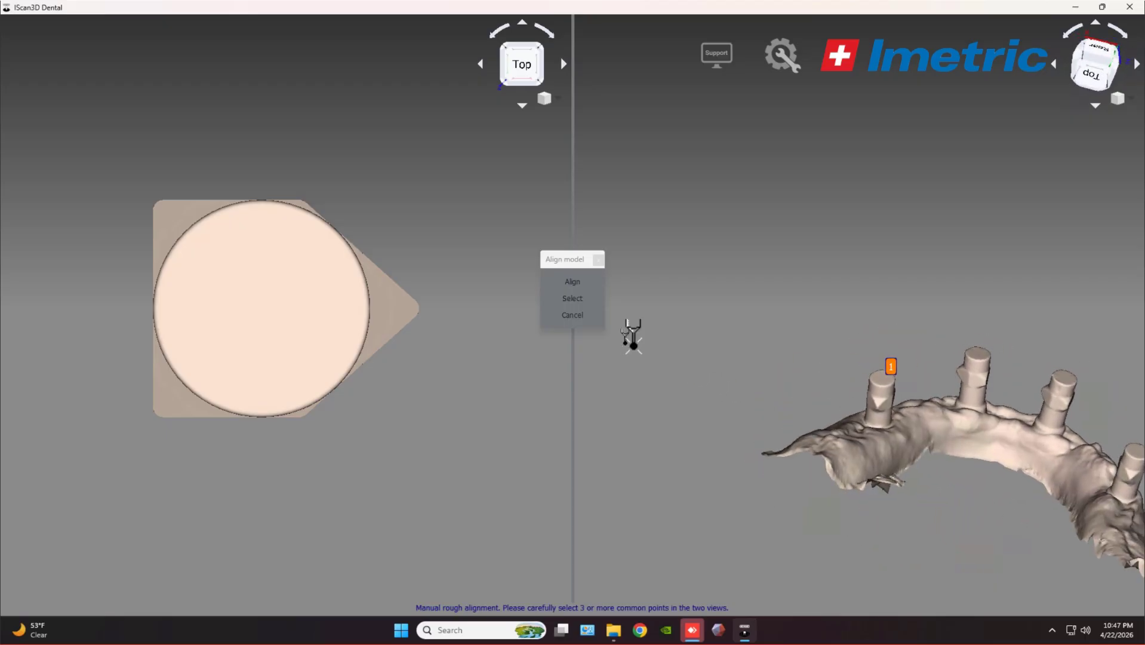
{"action": "left_click", "coordinate": [890, 406]}
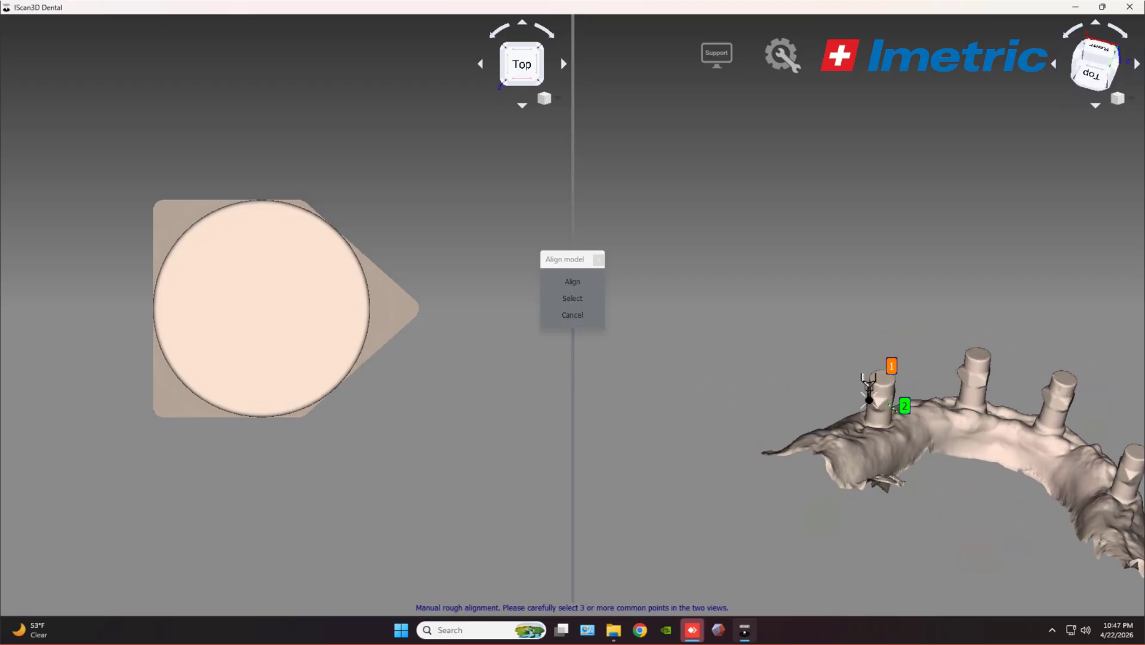
{"action": "left_click", "coordinate": [870, 400]}
{"action": "mouse_move", "coordinate": [404, 376]}
{"action": "left_mouse_down"}
{"action": "mouse_move", "coordinate": [449, 394]}
{"action": "mouse_move", "coordinate": [194, 325]}
{"action": "mouse_move", "coordinate": [333, 323]}
{"action": "mouse_move", "coordinate": [102, 401]}
{"action": "left_mouse_up"}
{"action": "left_click", "coordinate": [191, 307]}
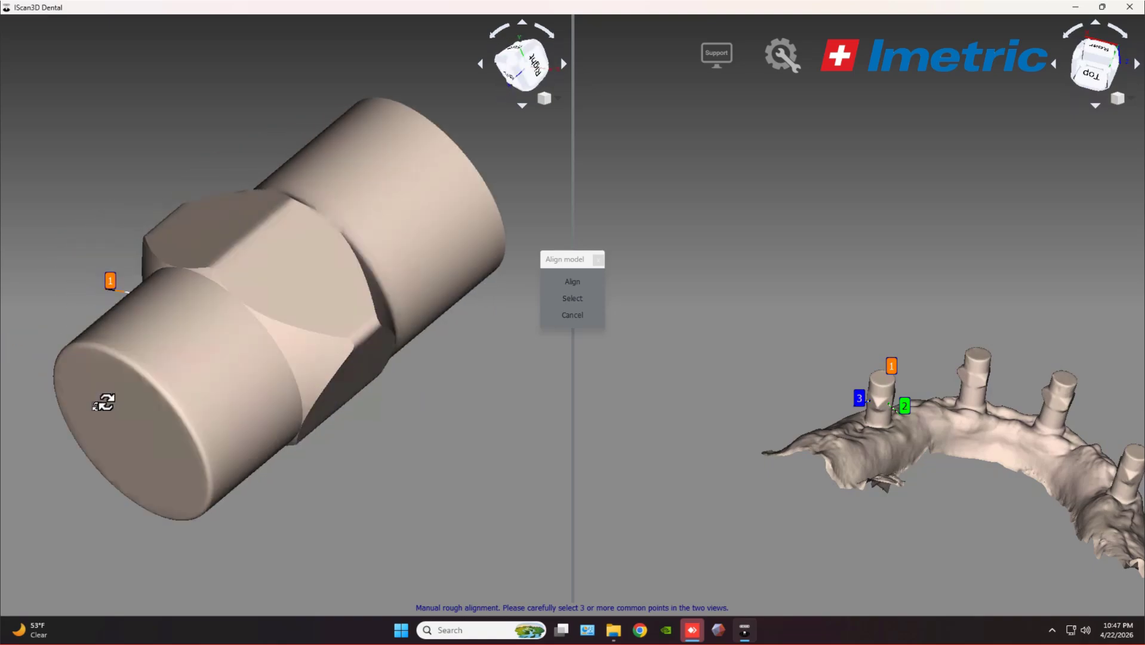
{"action": "left_click", "coordinate": [306, 270]}
{"action": "left_click", "coordinate": [360, 375]}
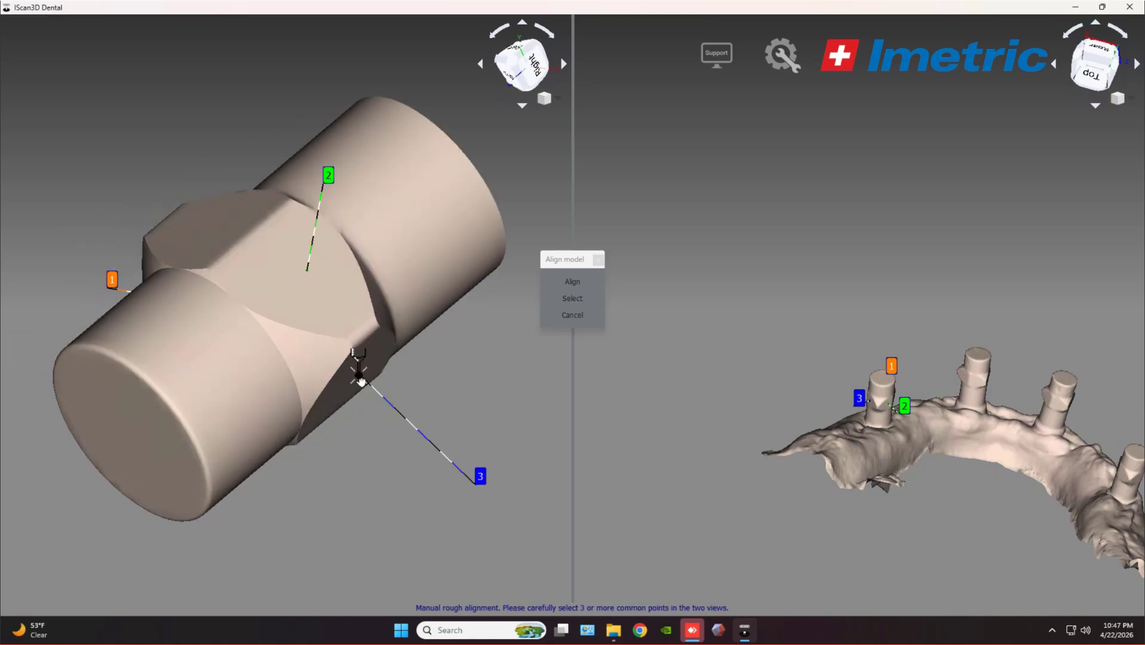
{"action": "left_click", "coordinate": [577, 284]}
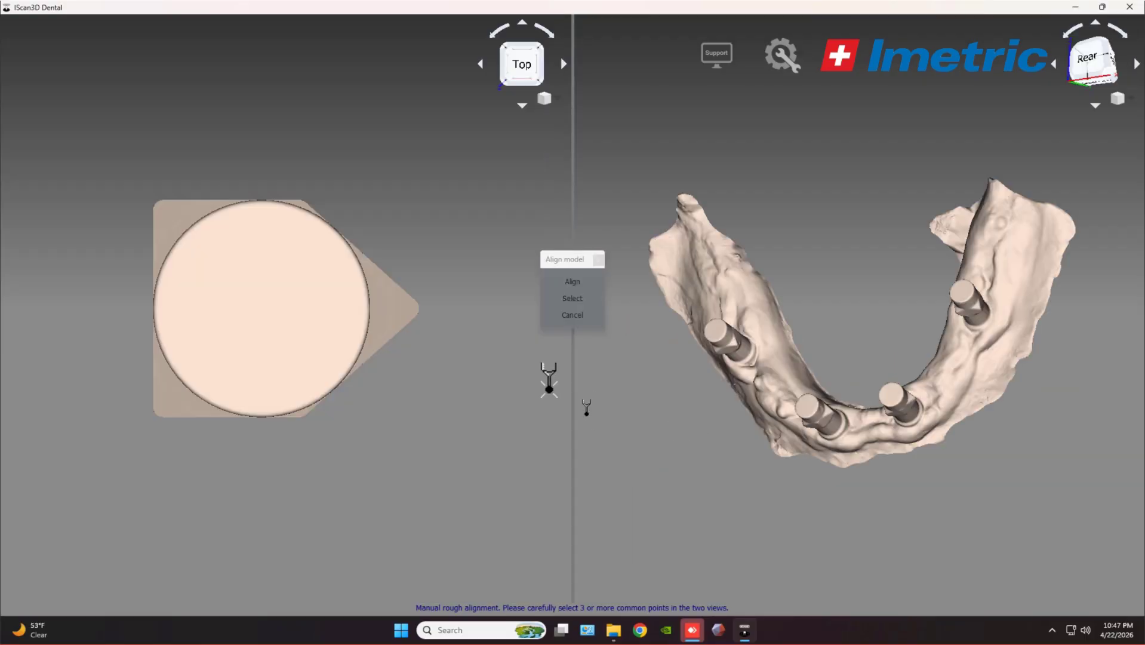
Mark three matching points on implant 26 and three reference points on the scan body.
{"action": "left_click_drag", "start_coordinate": [848, 289], "coordinate": [967, 379]}
{"action": "scroll", "coordinate": [967, 379], "scroll_direction": "up", "scroll_amount": 8}
{"action": "left_click", "coordinate": [802, 379]}
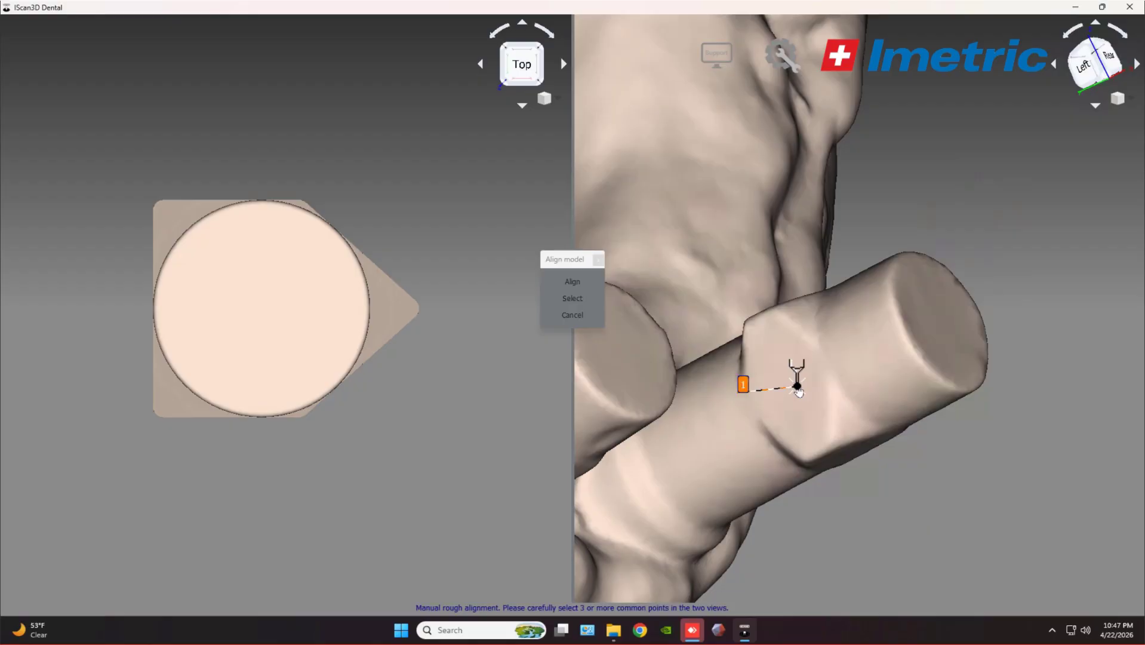
{"action": "scroll", "coordinate": [891, 239], "scroll_direction": "down", "scroll_amount": 2}
{"action": "scroll", "coordinate": [891, 240], "scroll_direction": "down", "scroll_amount": 3}
{"action": "left_click_drag", "start_coordinate": [878, 232], "coordinate": [846, 298]}
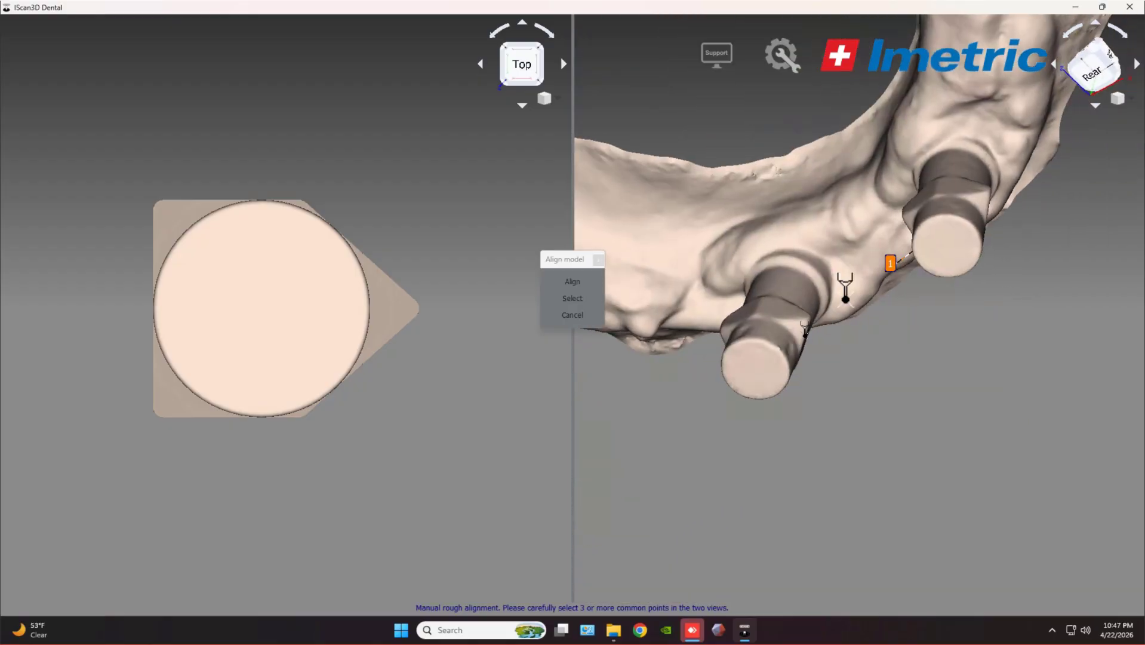
{"action": "left_click", "coordinate": [958, 190]}
{"action": "left_click_drag", "start_coordinate": [1001, 243], "coordinate": [974, 218]}
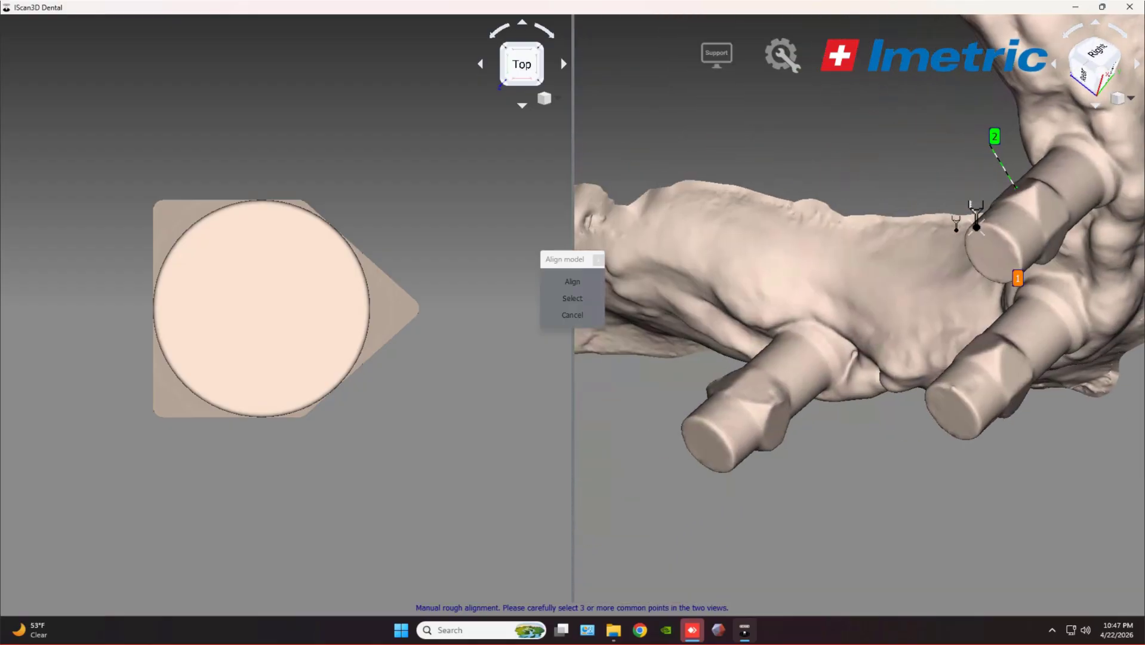
{"action": "left_click", "coordinate": [1056, 204]}
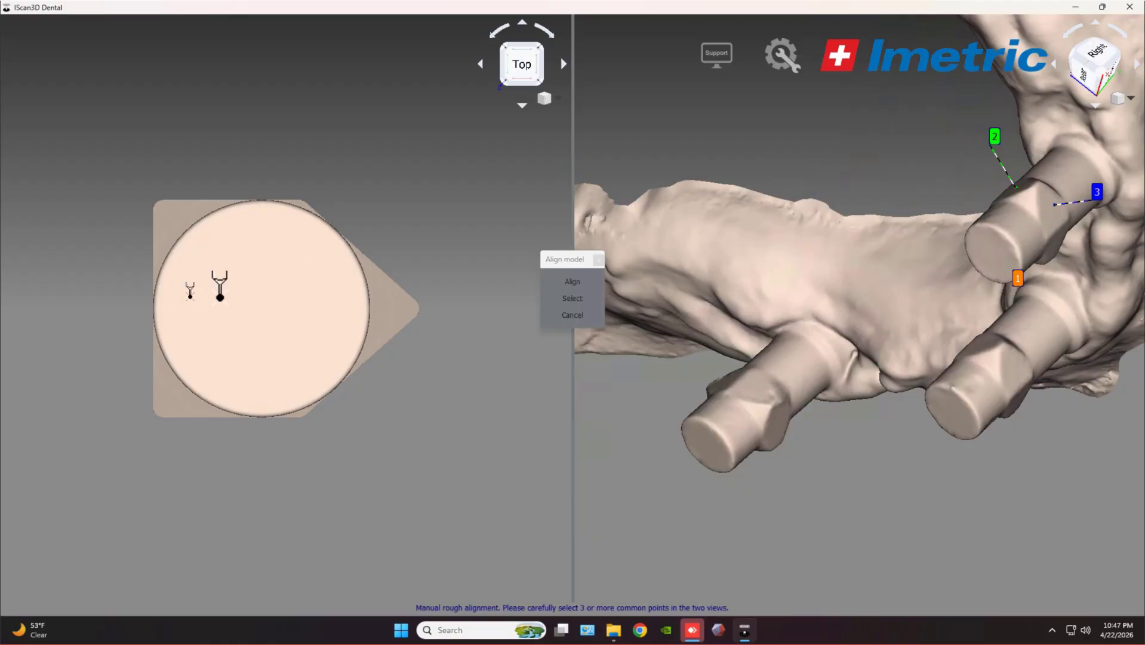
{"action": "mouse_move", "coordinate": [218, 289]}
{"action": "left_mouse_down"}
{"action": "mouse_move", "coordinate": [218, 301]}
{"action": "mouse_move", "coordinate": [267, 287]}
{"action": "left_mouse_up"}
{"action": "left_click", "coordinate": [159, 304]}
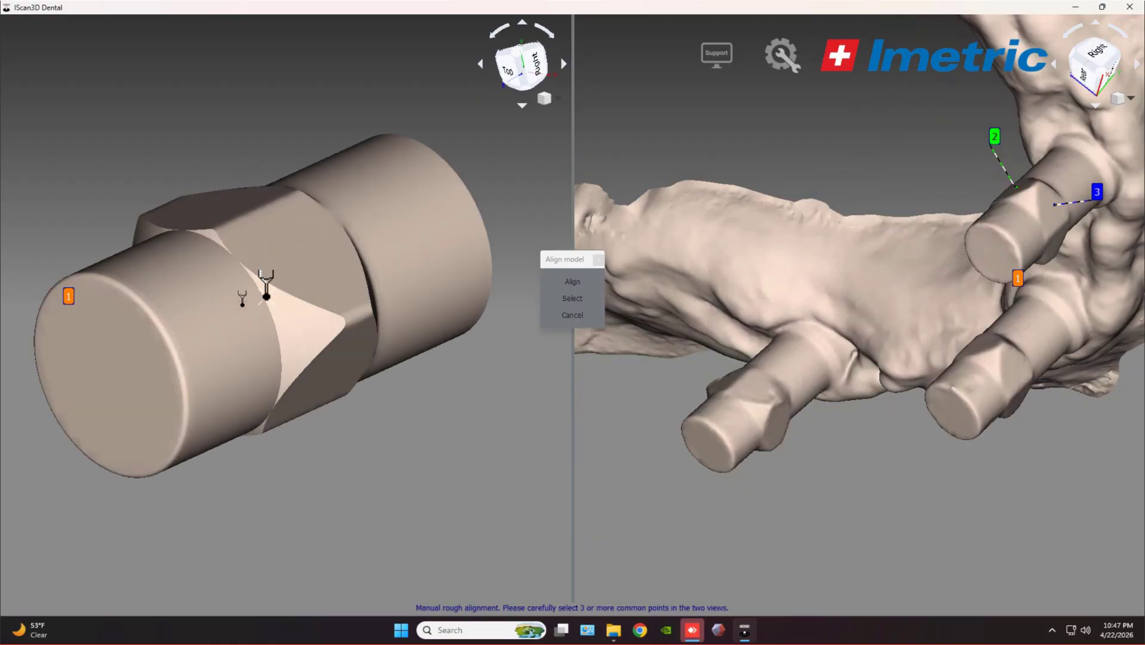
{"action": "left_click", "coordinate": [311, 258]}
{"action": "left_click", "coordinate": [331, 322]}
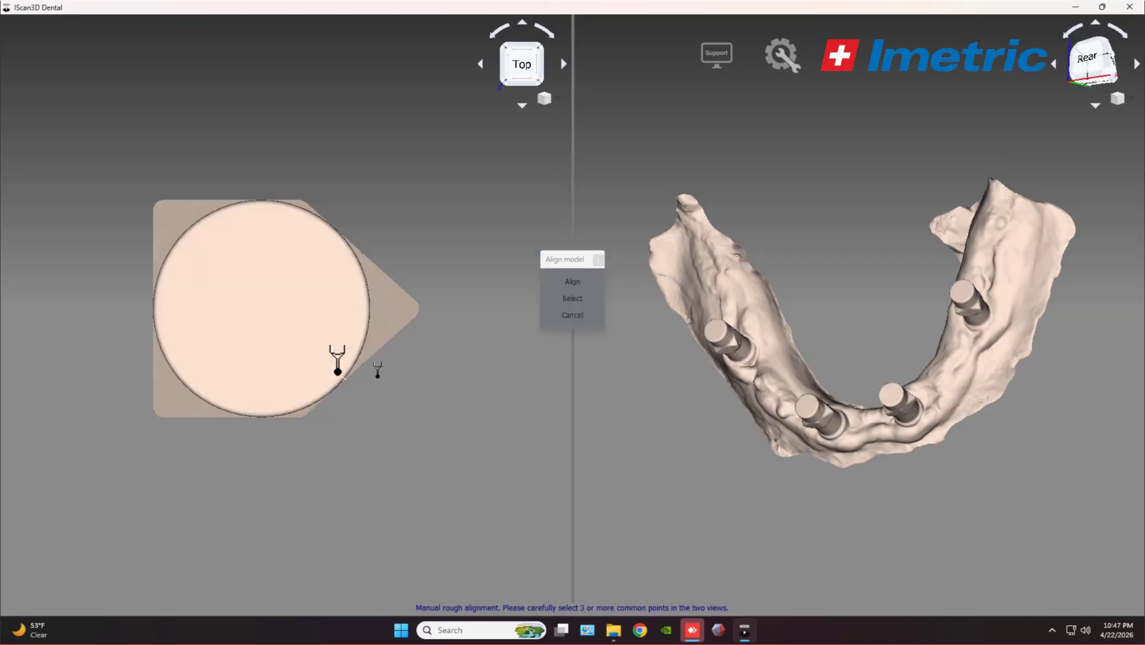
Re-pick the scan body reference points, refine the implant points, and align onto implant 26.
{"action": "left_click_drag", "start_coordinate": [269, 289], "coordinate": [178, 308]}
{"action": "left_click", "coordinate": [161, 307]}
{"action": "left_click_drag", "start_coordinate": [262, 328], "coordinate": [182, 334]}
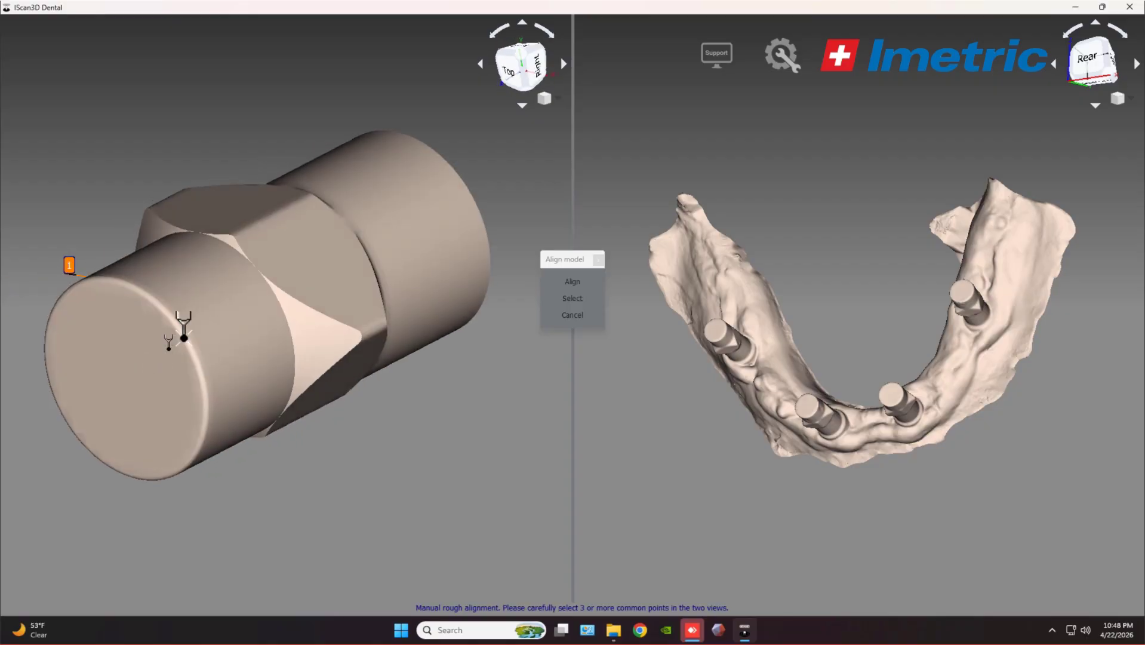
{"action": "left_click", "coordinate": [320, 257]}
{"action": "mouse_move", "coordinate": [353, 319]}
{"action": "left_mouse_down"}
{"action": "mouse_move", "coordinate": [311, 309]}
{"action": "mouse_move", "coordinate": [322, 304]}
{"action": "left_mouse_up"}
{"action": "left_click", "coordinate": [327, 336]}
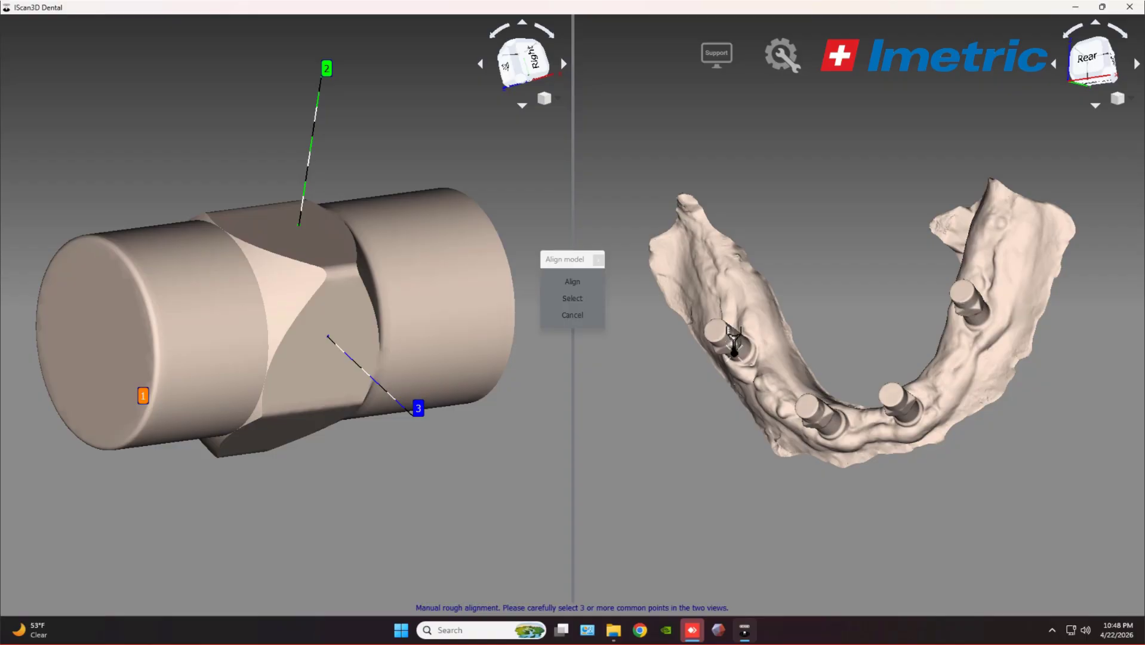
{"action": "left_click_drag", "start_coordinate": [766, 329], "coordinate": [925, 301]}
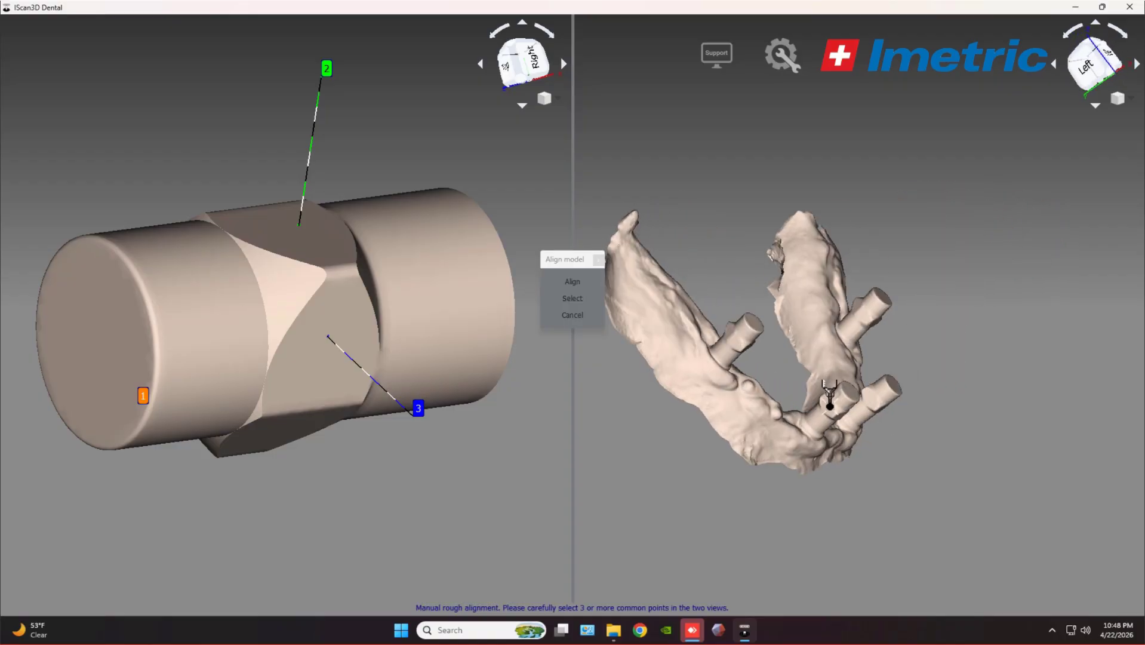
{"action": "left_click_drag", "start_coordinate": [790, 384], "coordinate": [803, 438]}
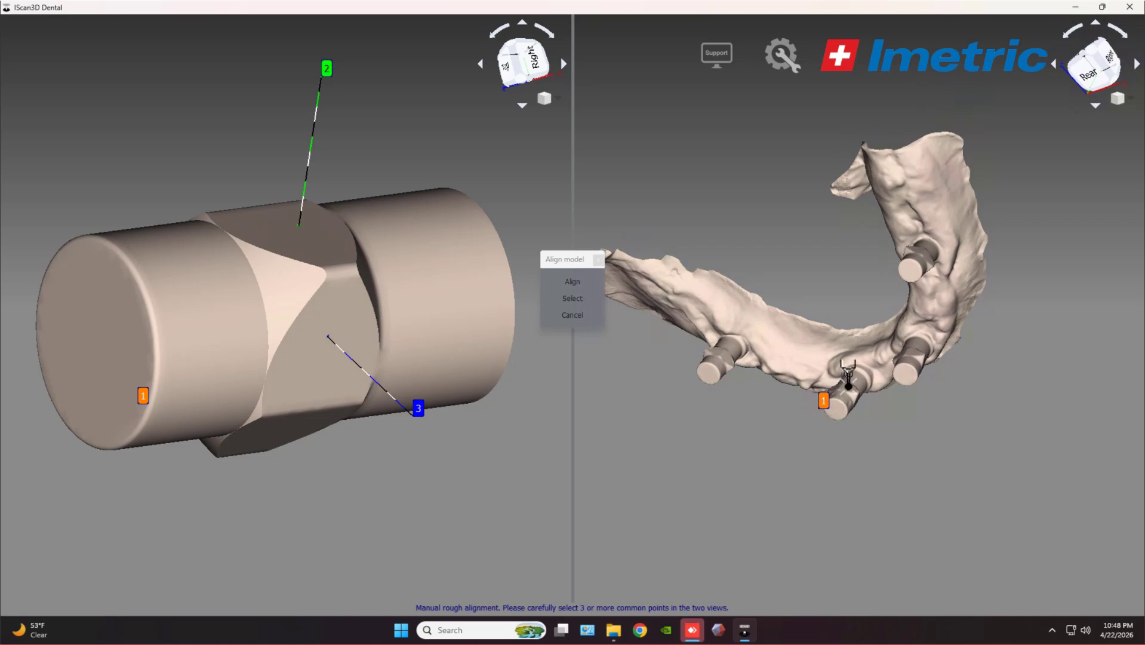
{"action": "left_click", "coordinate": [848, 377]}
{"action": "left_click_drag", "start_coordinate": [857, 407], "coordinate": [752, 328]}
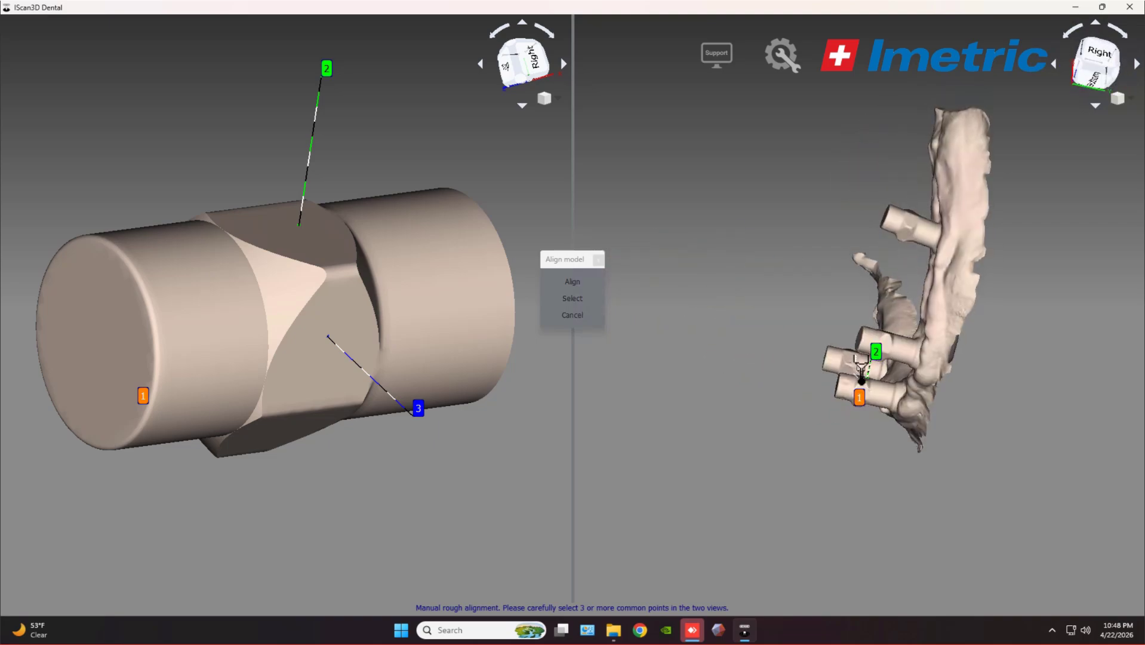
{"action": "left_click_drag", "start_coordinate": [861, 381], "coordinate": [868, 354]}
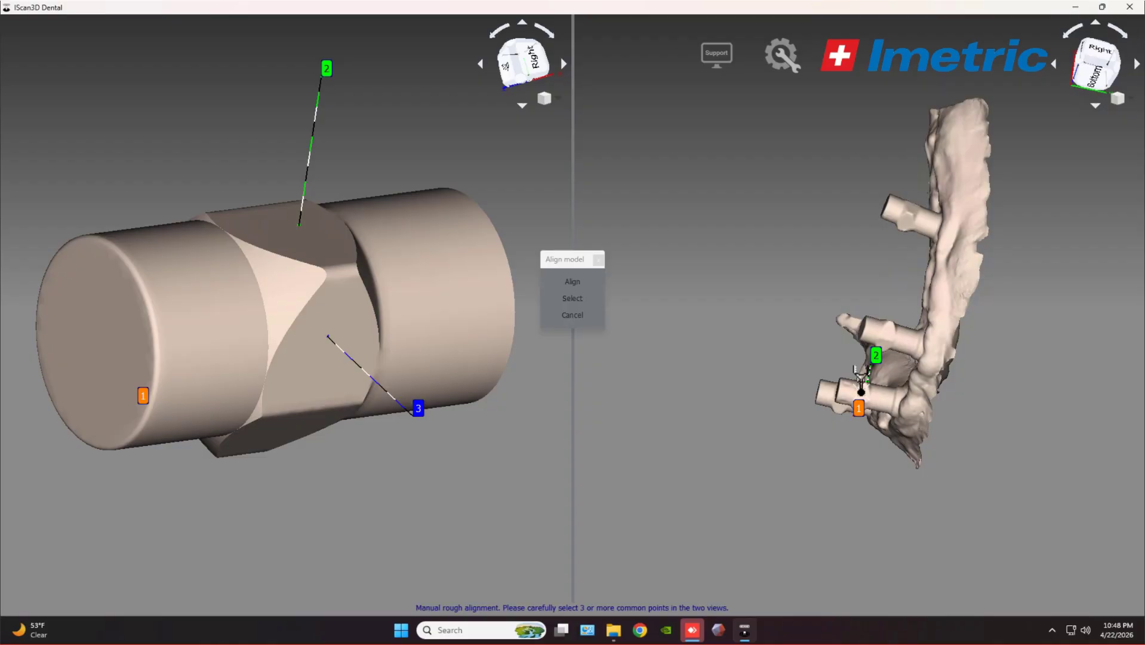
{"action": "left_click", "coordinate": [862, 390]}
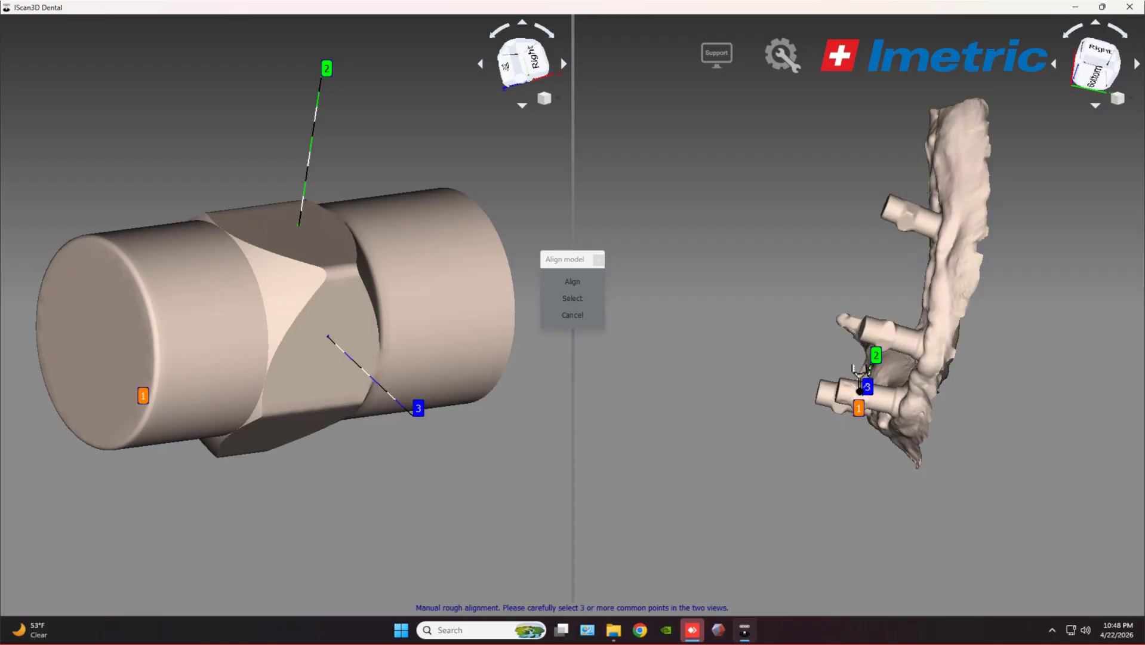
{"action": "left_click", "coordinate": [580, 287]}
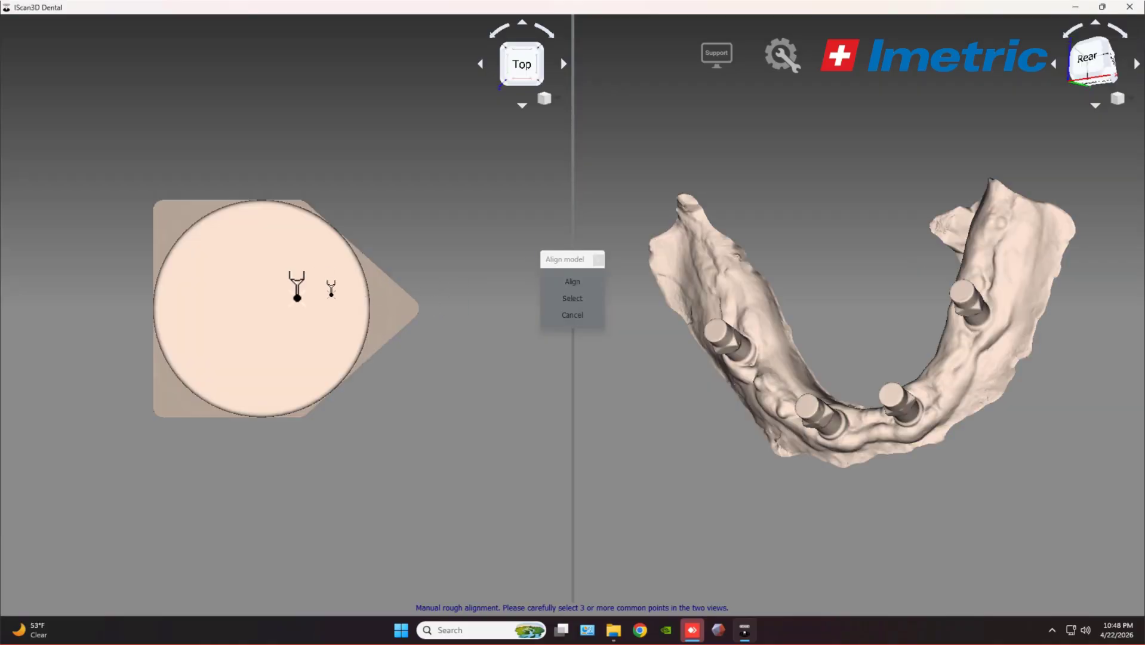
Pick three matching points on the scan body and implant 29, then align them.
{"action": "left_click_drag", "start_coordinate": [181, 310], "coordinate": [365, 263]}
{"action": "left_click", "coordinate": [237, 299]}
{"action": "left_click", "coordinate": [392, 229]}
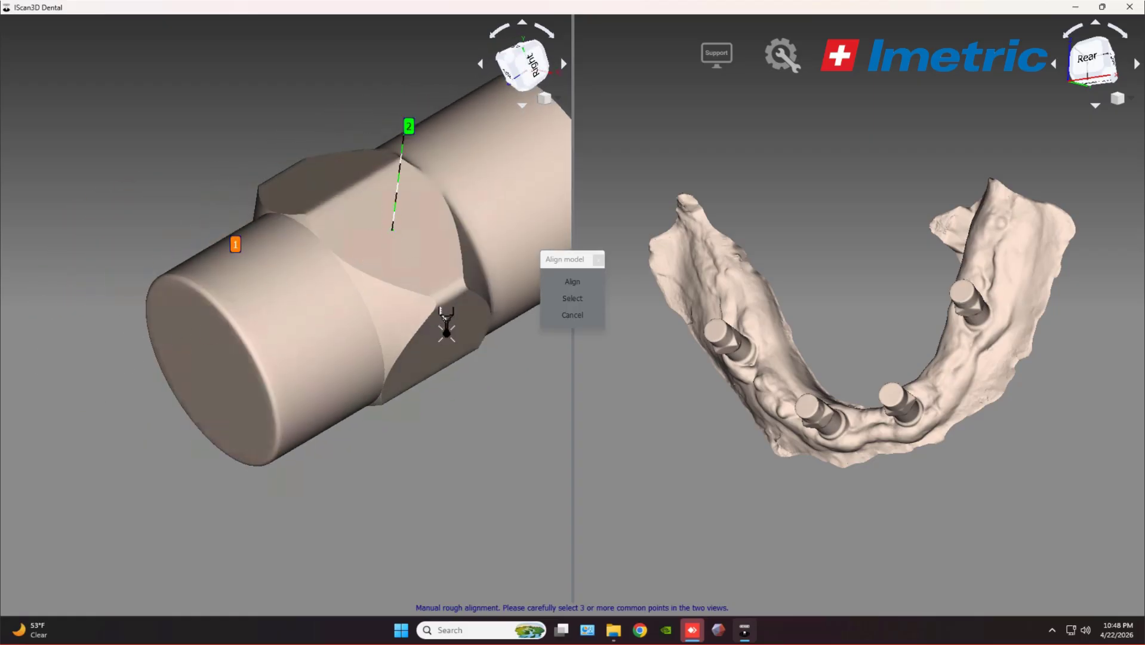
{"action": "left_click", "coordinate": [446, 336]}
{"action": "left_click_drag", "start_coordinate": [759, 361], "coordinate": [808, 274]}
{"action": "scroll", "coordinate": [744, 345], "scroll_direction": "up", "scroll_amount": 5}
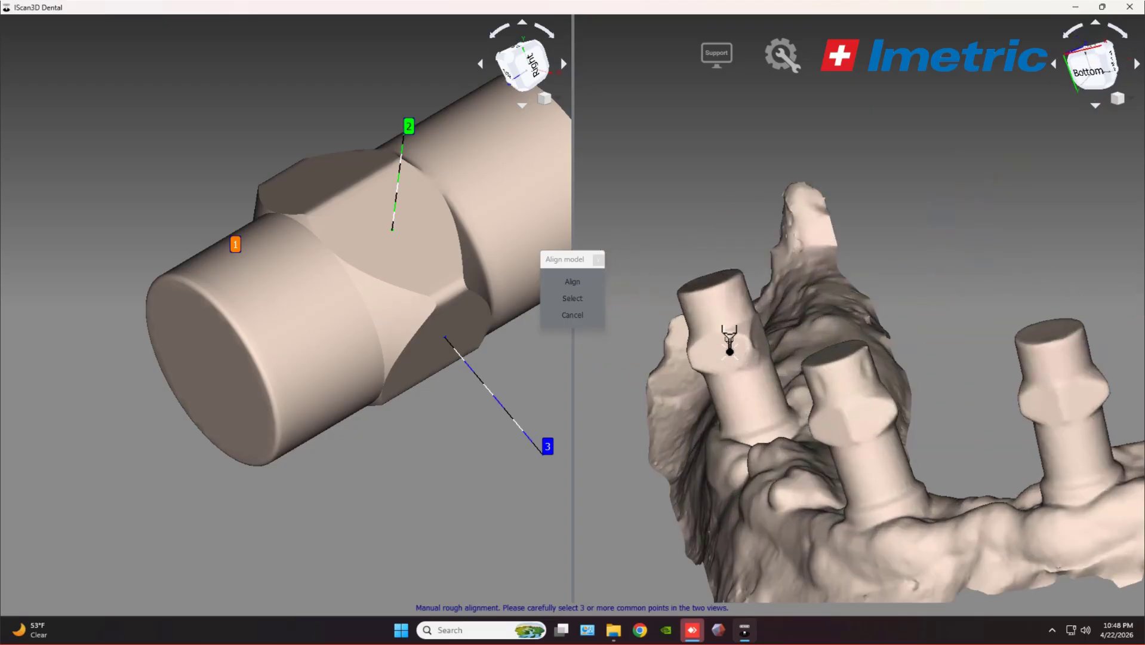
{"action": "left_click", "coordinate": [730, 351]}
{"action": "left_click_drag", "start_coordinate": [726, 357], "coordinate": [707, 399]}
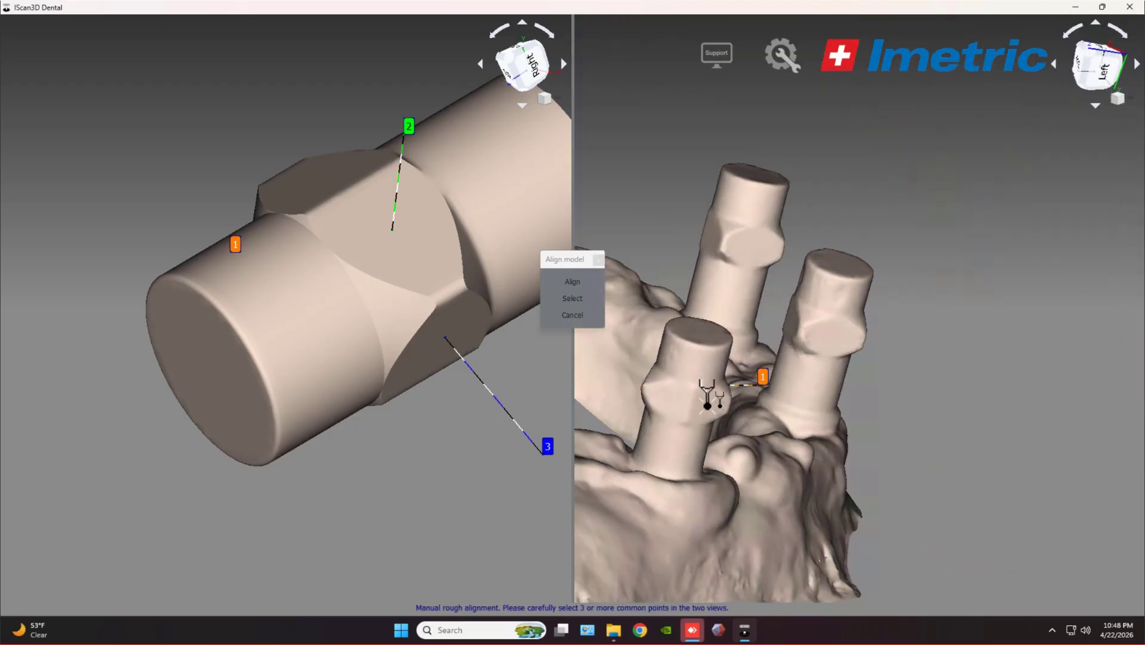
{"action": "left_click", "coordinate": [669, 385]}
{"action": "left_click_drag", "start_coordinate": [677, 341], "coordinate": [851, 377]}
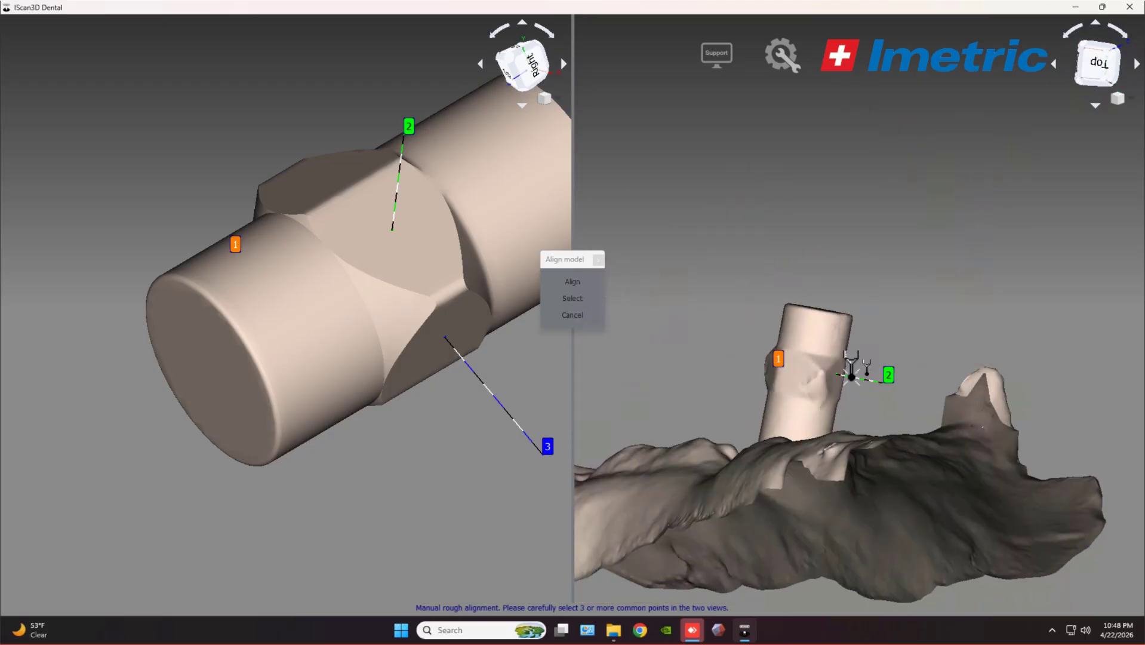
{"action": "left_click", "coordinate": [797, 372]}
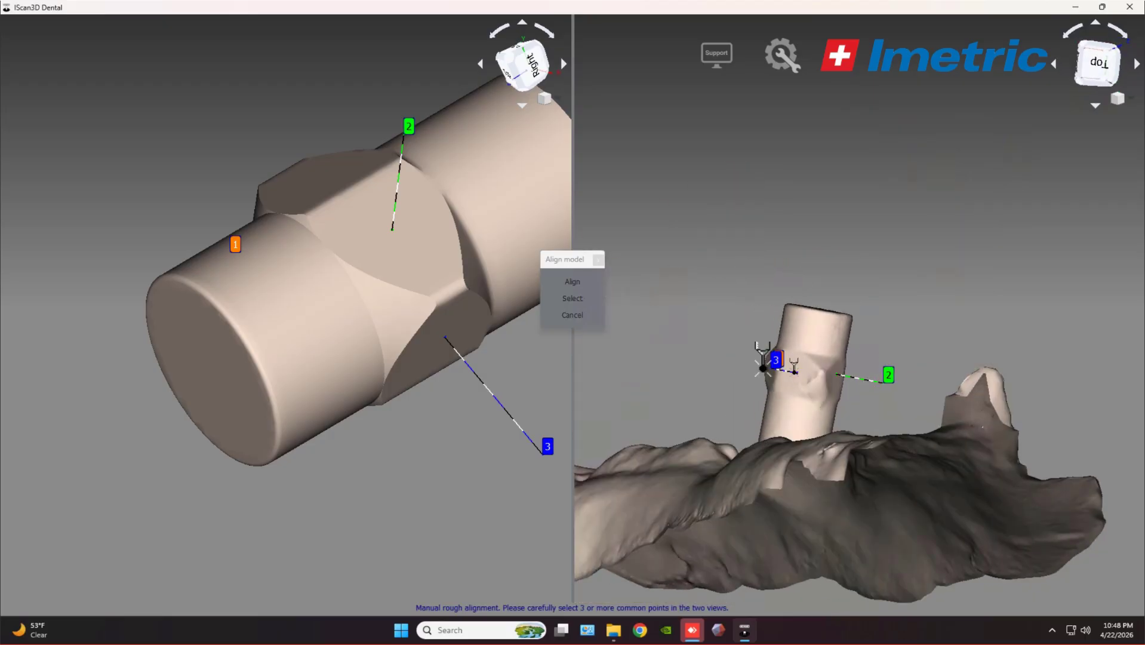
{"action": "left_click", "coordinate": [566, 285]}
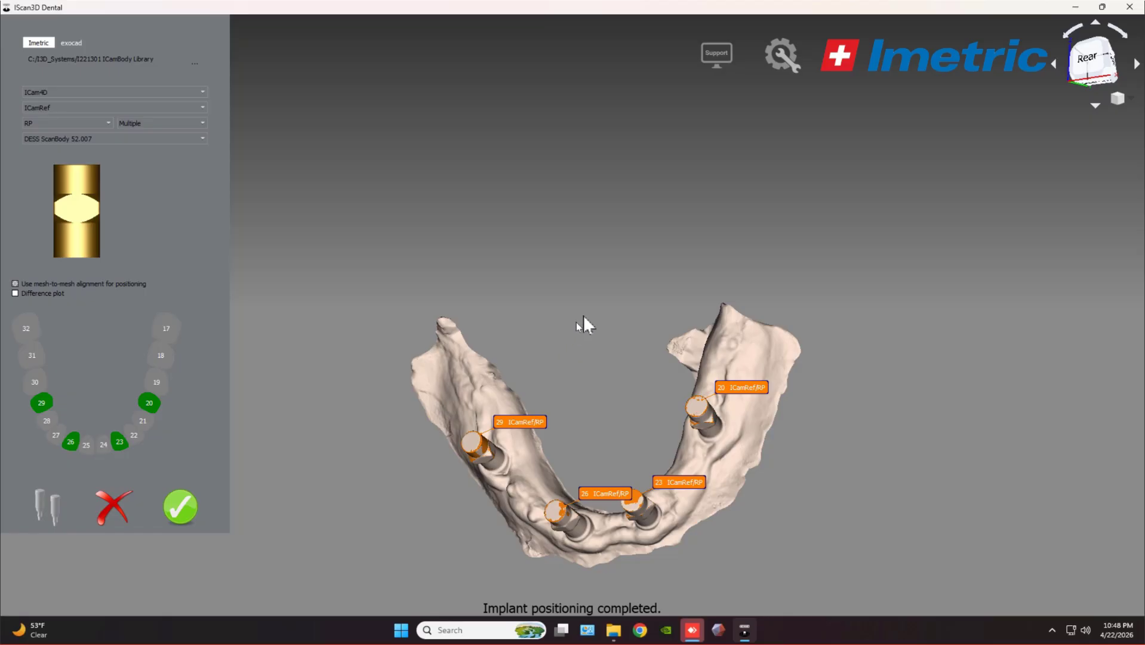
Inspect the jaw and confirm all four lower implant positions.
{"action": "left_click_drag", "start_coordinate": [583, 316], "coordinate": [644, 273]}
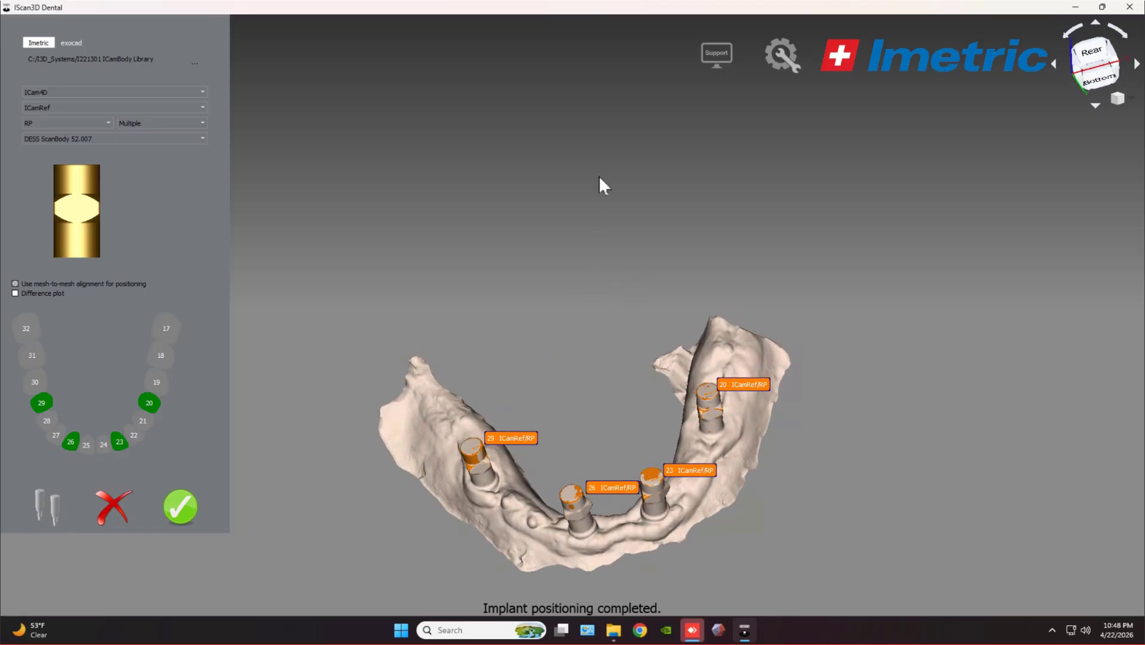
{"action": "middle_click_drag", "start_coordinate": [599, 177], "coordinate": [621, 322]}
{"action": "middle_click_drag", "start_coordinate": [570, 399], "coordinate": [613, 145]}
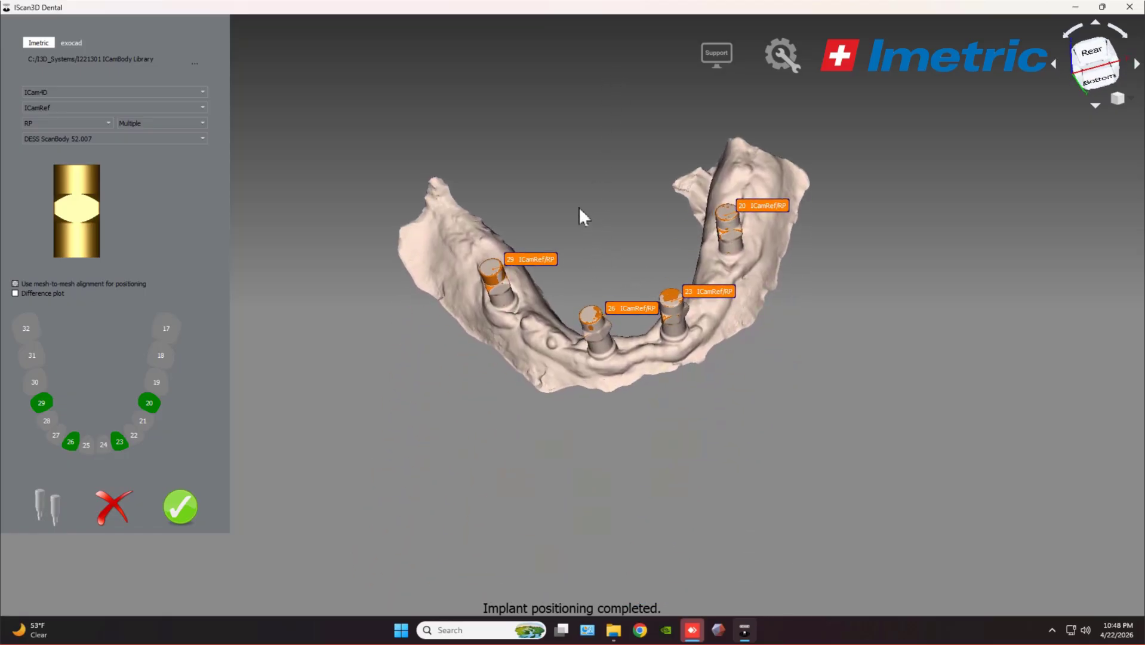
{"action": "left_click_drag", "start_coordinate": [580, 209], "coordinate": [659, 302]}
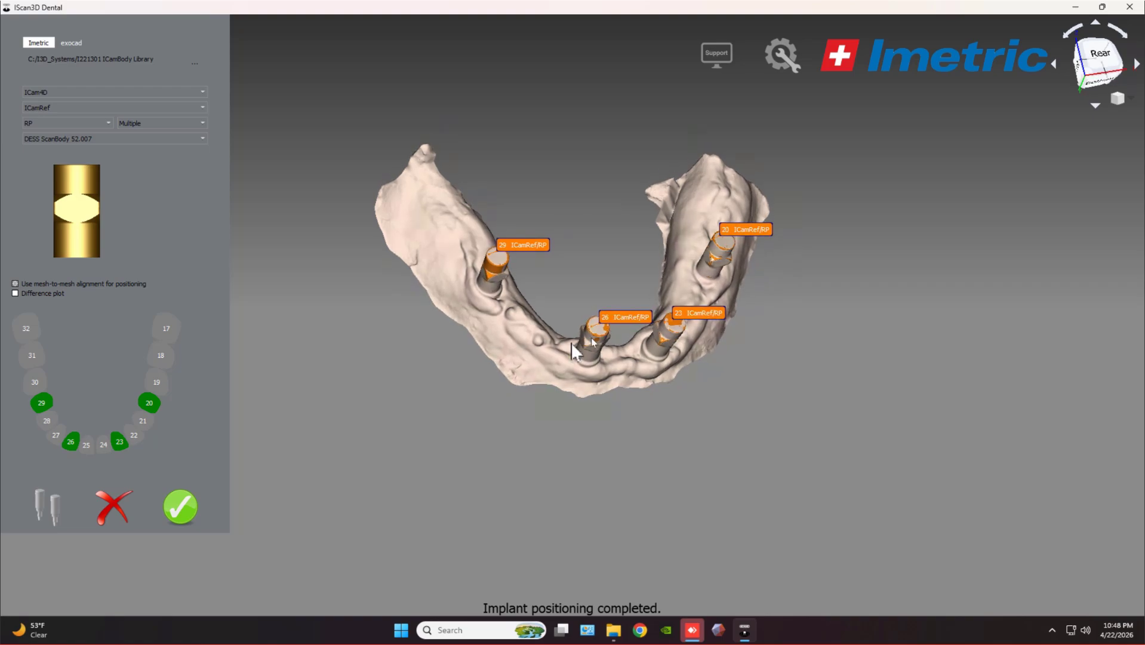
{"action": "left_click", "coordinate": [185, 506]}
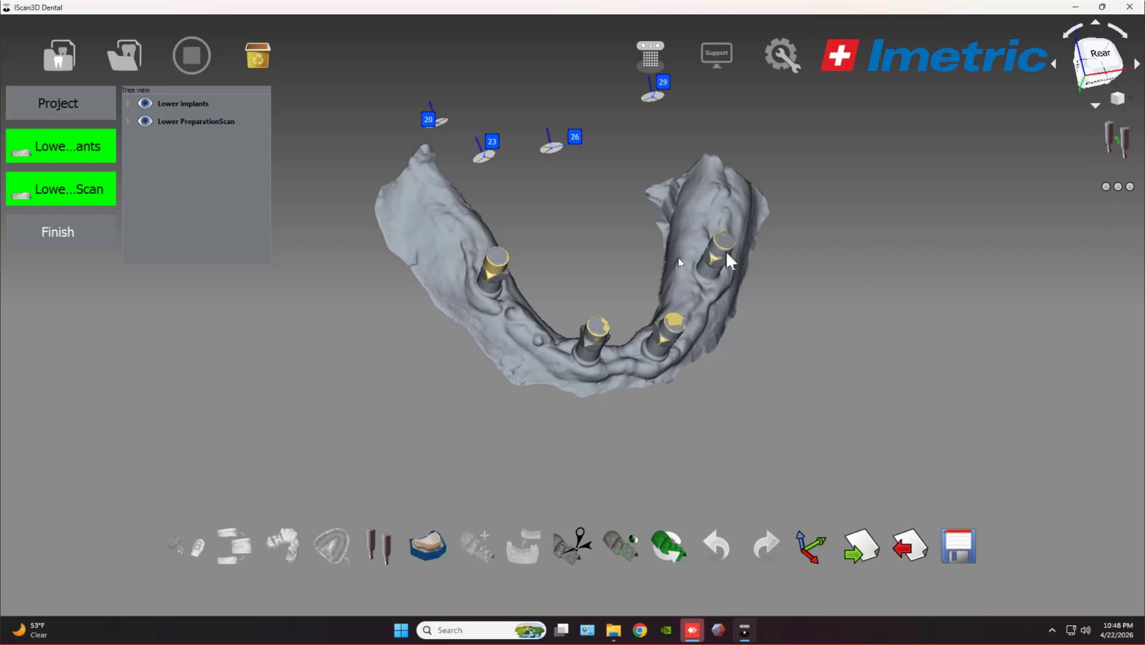
Compute and apply the implant set transformation (RMS 0.0331 mm), then close the alignment dialog.
{"action": "left_click", "coordinate": [1114, 147]}
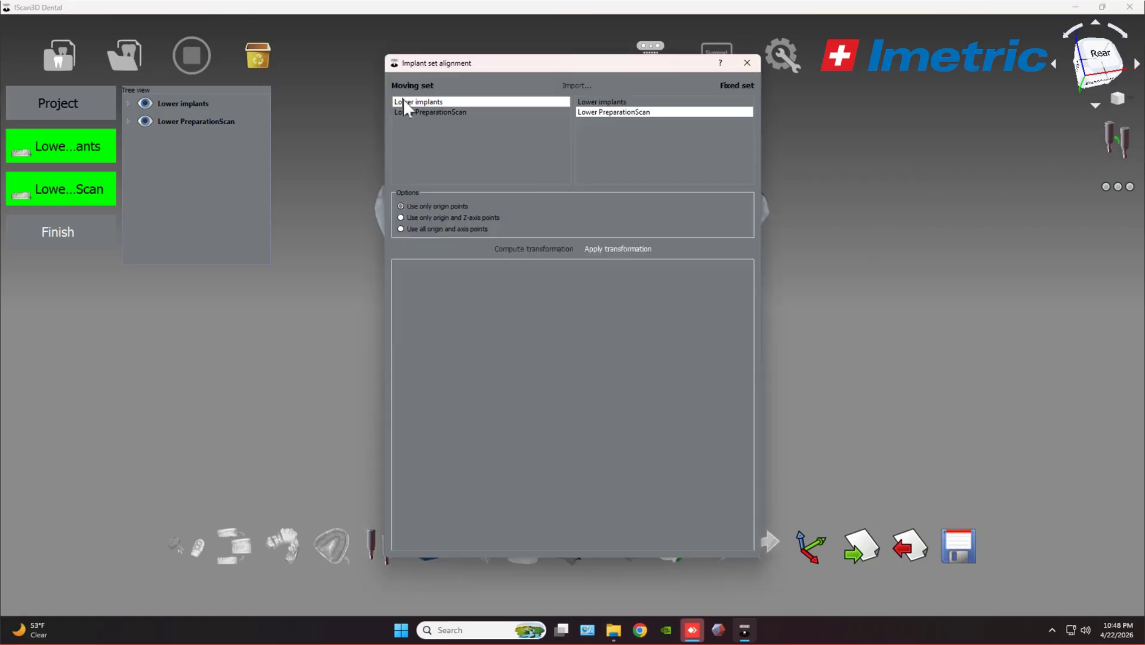
{"action": "left_click", "coordinate": [533, 251]}
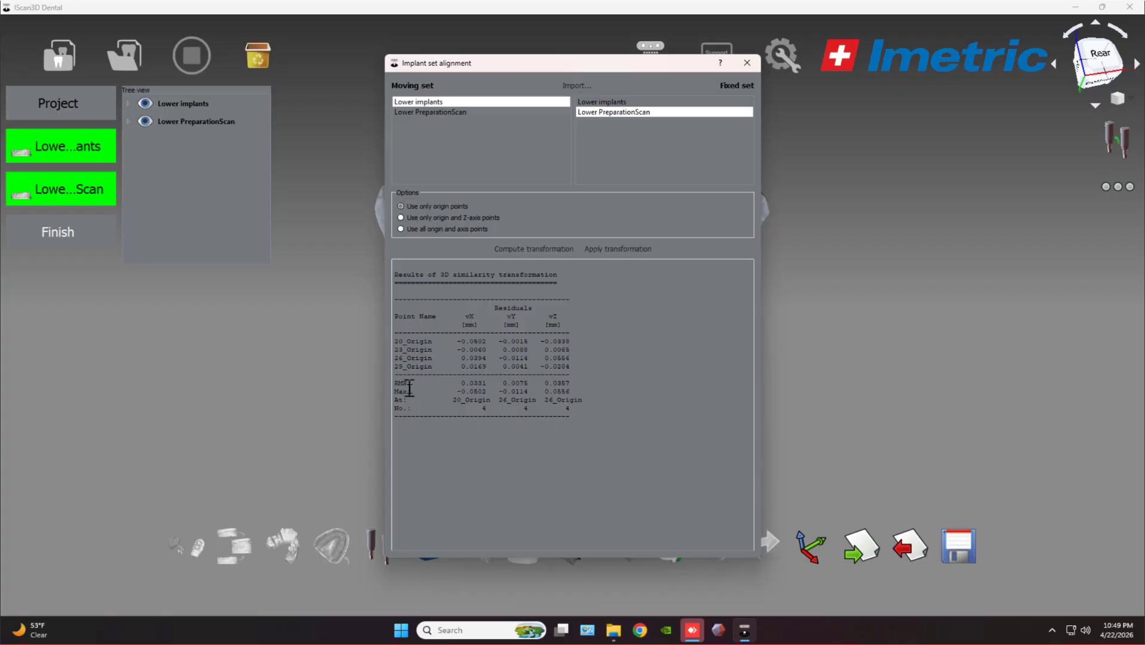
{"action": "left_click_drag", "start_coordinate": [397, 384], "coordinate": [476, 381]}
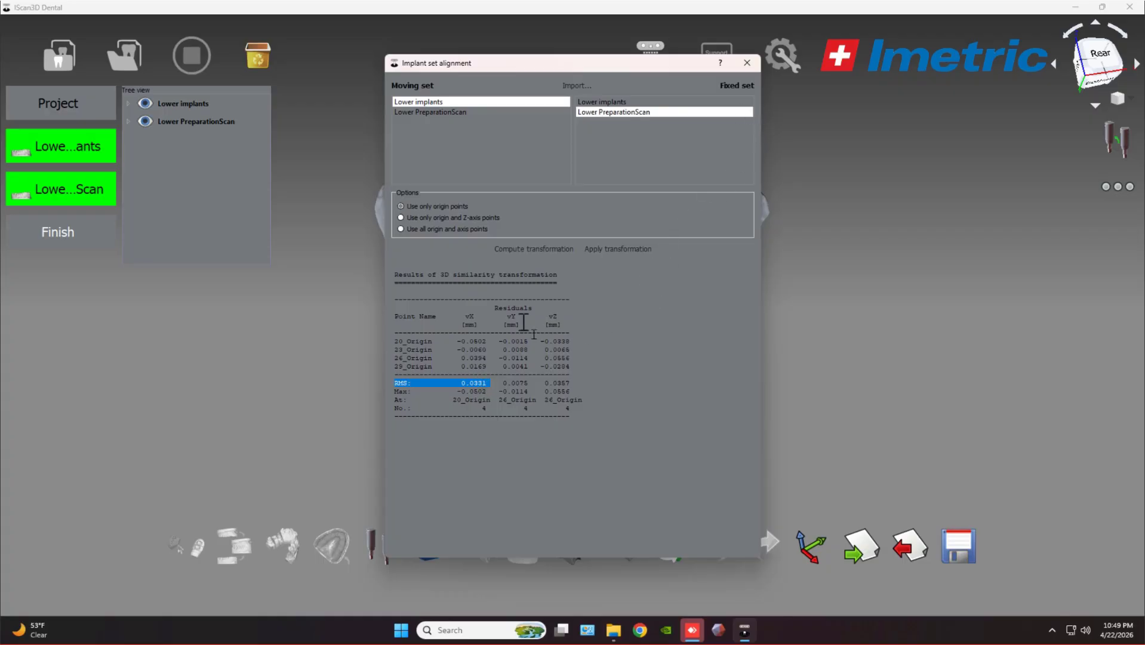
{"action": "left_click", "coordinate": [603, 252]}
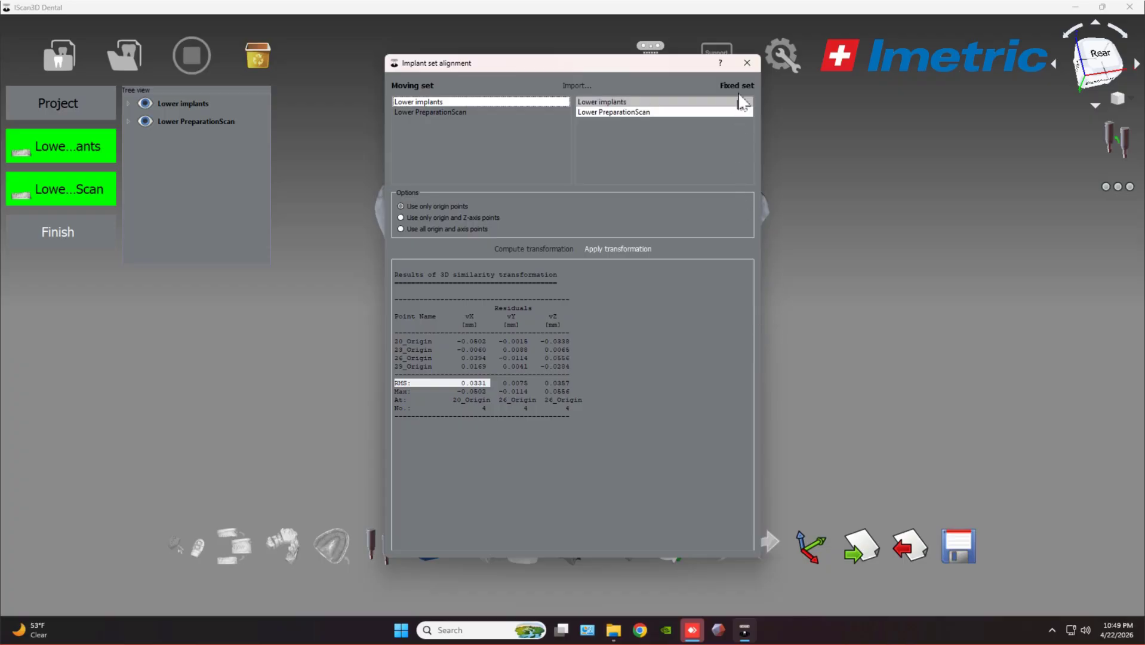
{"action": "left_click", "coordinate": [747, 62]}
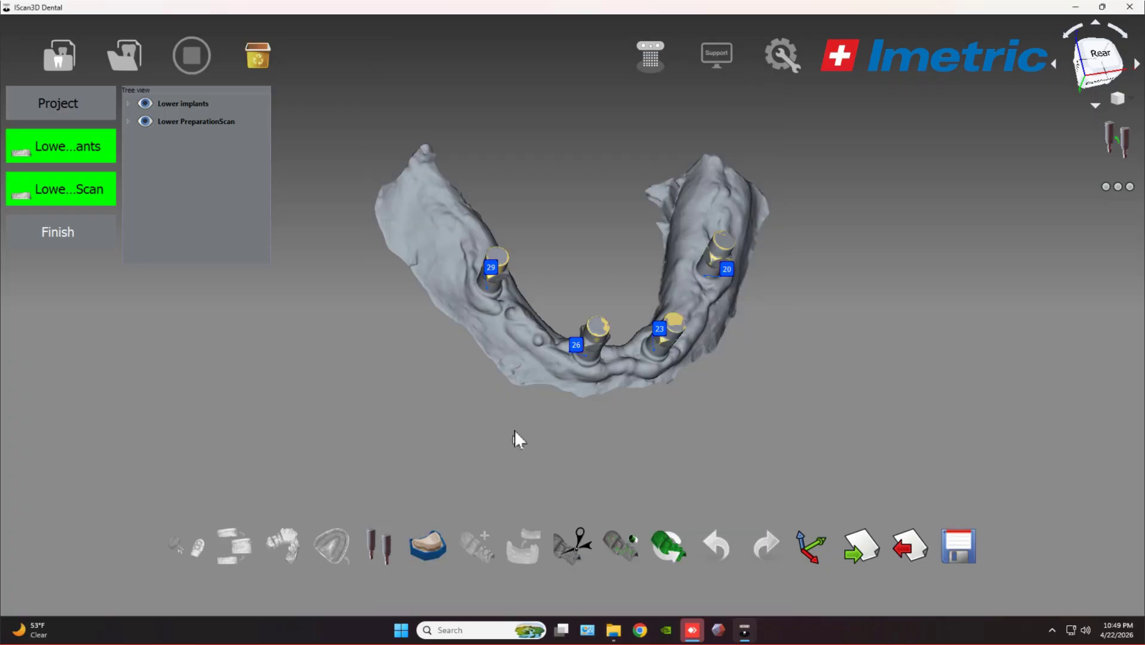
Inspect the aligned jaw, then export the project with Lower implants as the implant set.
{"action": "left_click_drag", "start_coordinate": [556, 375], "coordinate": [679, 190]}
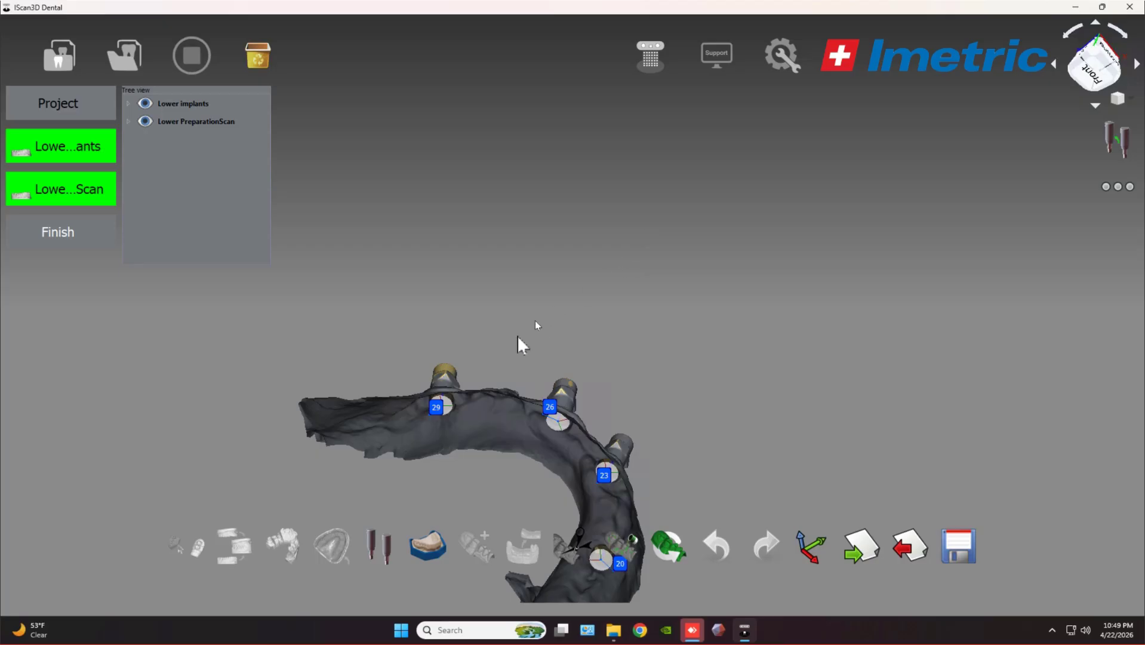
{"action": "left_click_drag", "start_coordinate": [618, 395], "coordinate": [597, 316]}
{"action": "scroll", "coordinate": [674, 269], "scroll_direction": "up", "scroll_amount": 5}
{"action": "left_click_drag", "start_coordinate": [467, 386], "coordinate": [467, 401]}
{"action": "middle_click_drag", "start_coordinate": [468, 401], "coordinate": [478, 363]}
{"action": "scroll", "coordinate": [500, 353], "scroll_direction": "up", "scroll_amount": 6}
{"action": "scroll", "coordinate": [499, 352], "scroll_direction": "down", "scroll_amount": 6}
{"action": "left_click", "coordinate": [958, 550]}
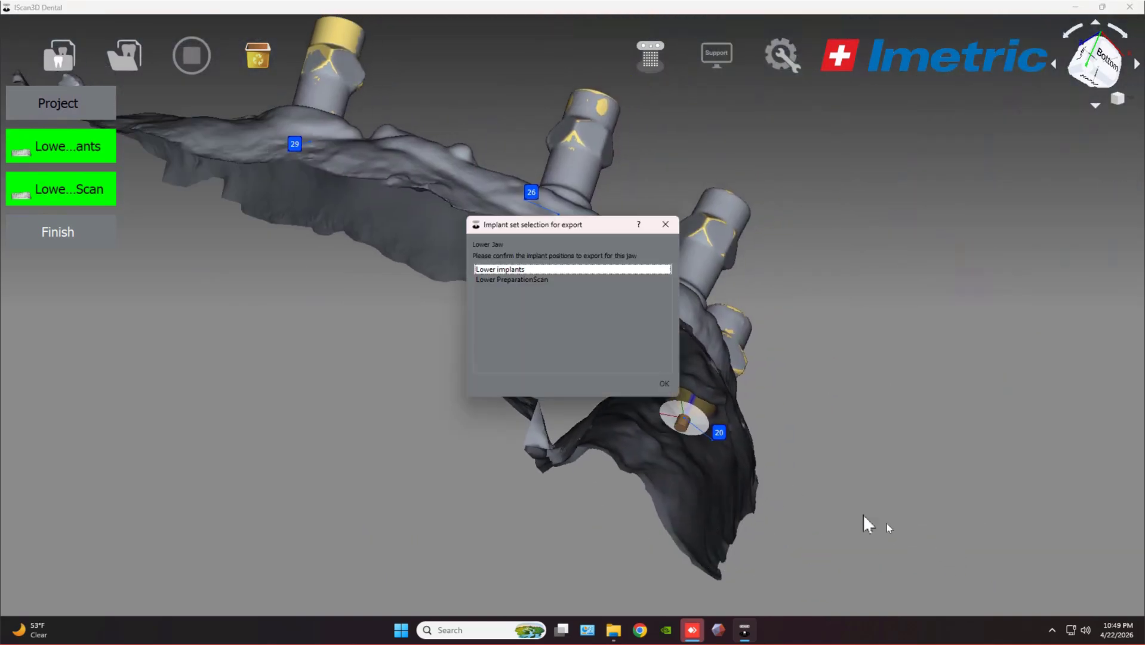
{"action": "left_click", "coordinate": [665, 382]}
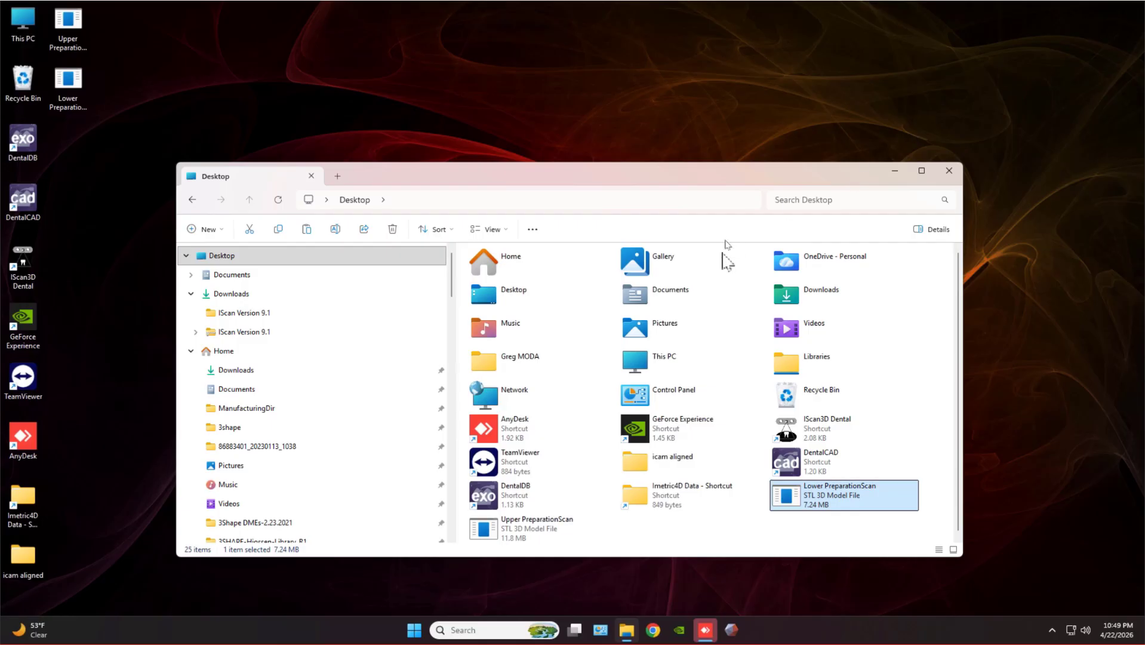
Check that icam aligned holds both lower and upper implant-position subfolders, then close Explorer.
{"action": "double_click", "coordinate": [660, 461]}
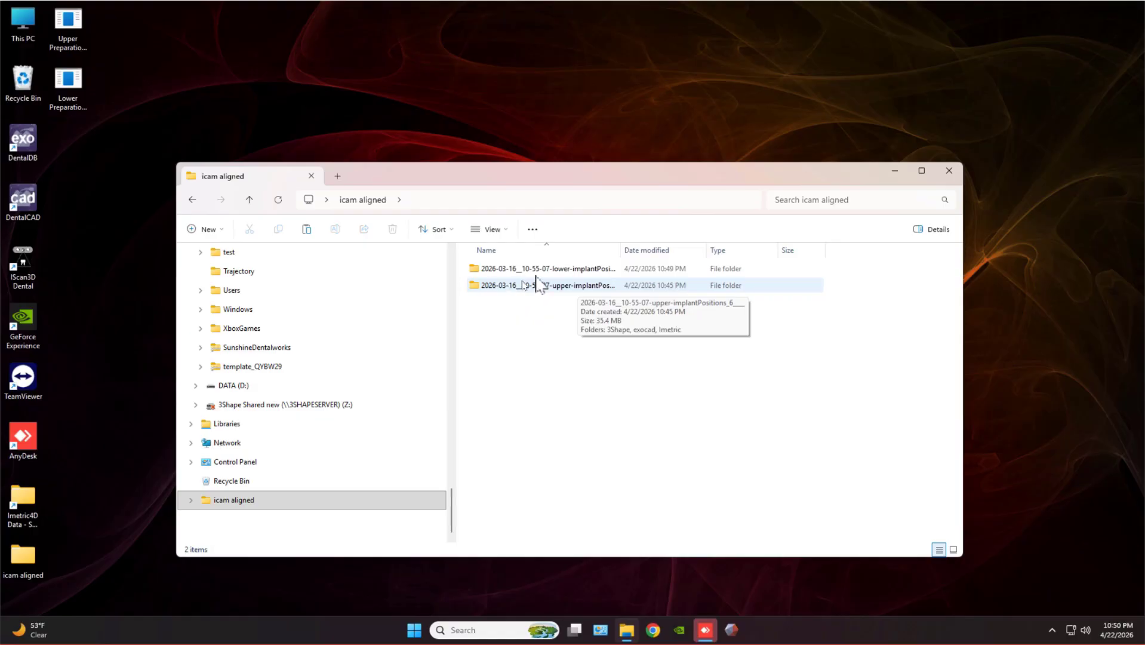
{"action": "left_click", "coordinate": [949, 171]}
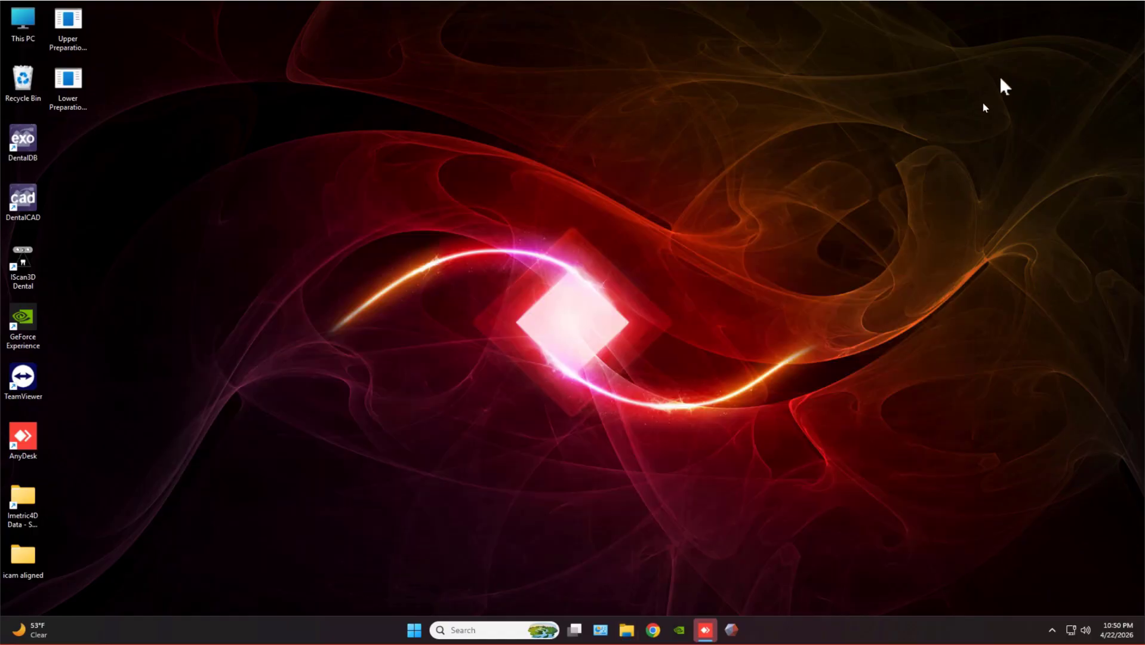
{"action": "left_click", "coordinate": [1039, 5]}
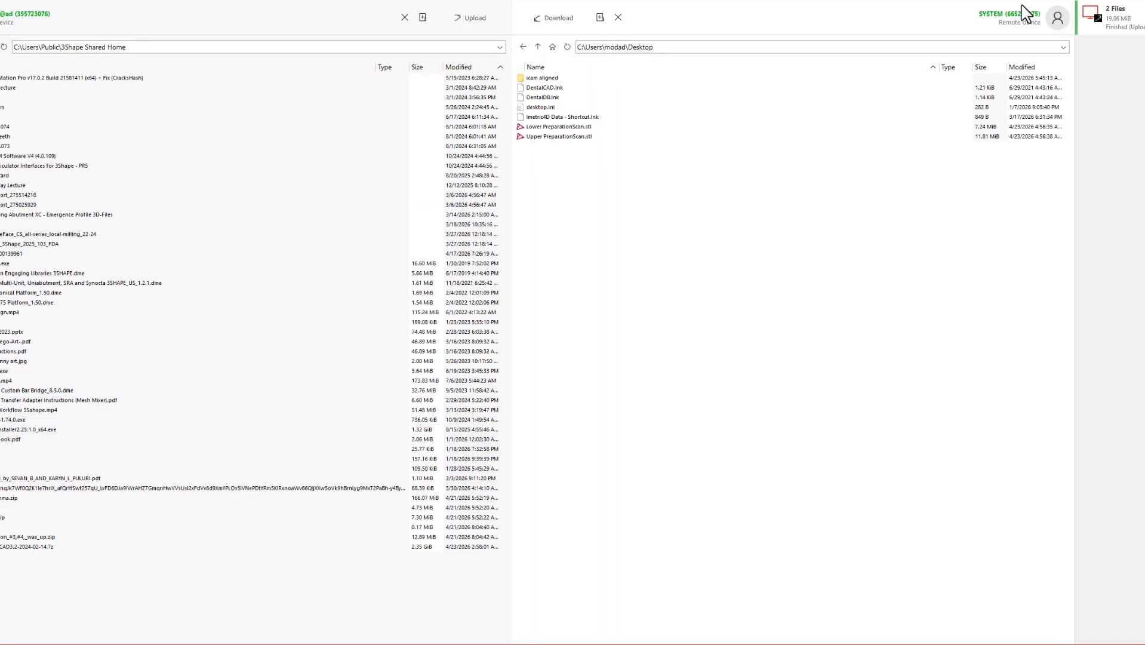
Download both implant-position folders from the remote icam aligned folder to the shared home.
{"action": "double_click", "coordinate": [565, 79]}
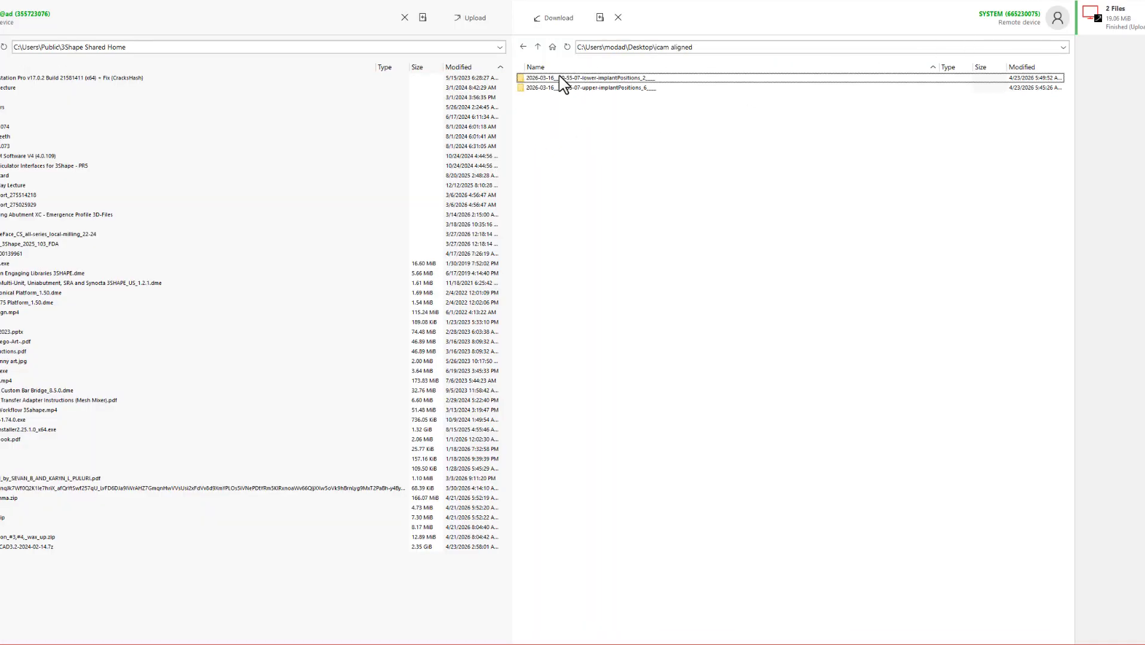
{"action": "left_click", "coordinate": [586, 88], "text": "shift"}
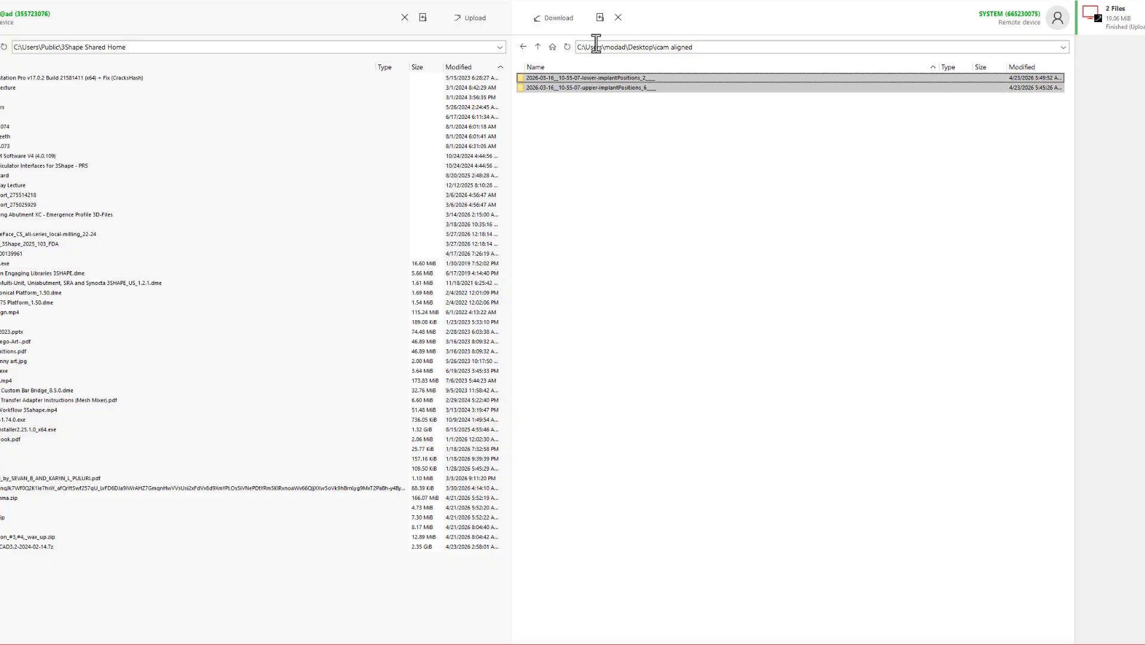
{"action": "left_click", "coordinate": [567, 22]}
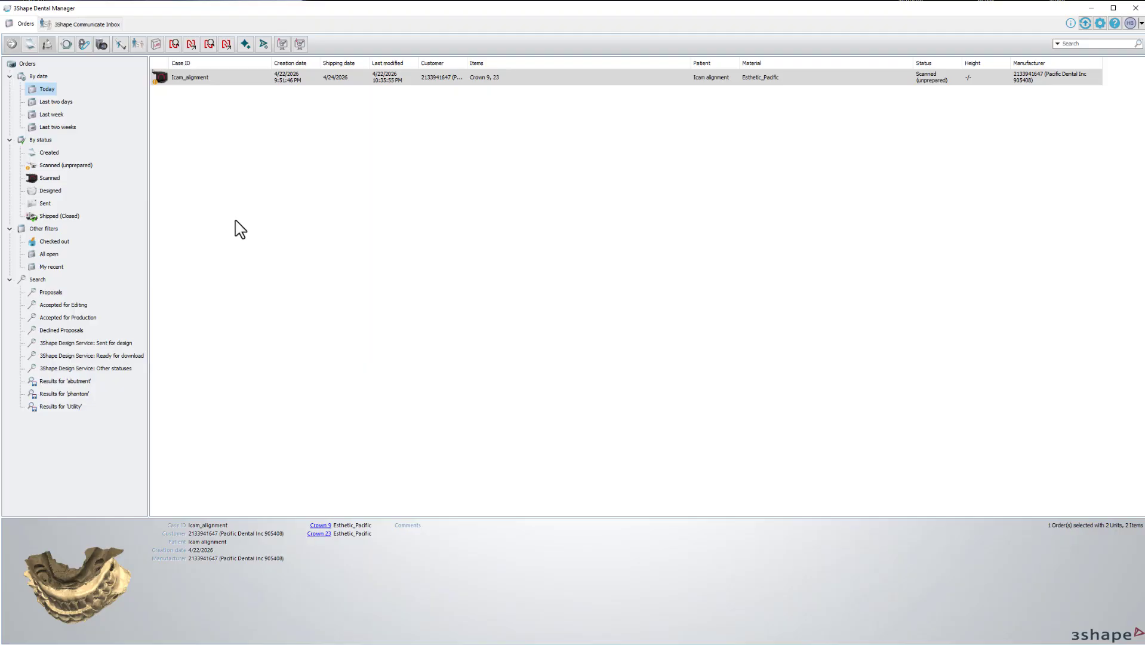
Create a new order, enter the patient's last name, and select teeth 4, 7, 10 and 13.
{"action": "right_click", "coordinate": [224, 231]}
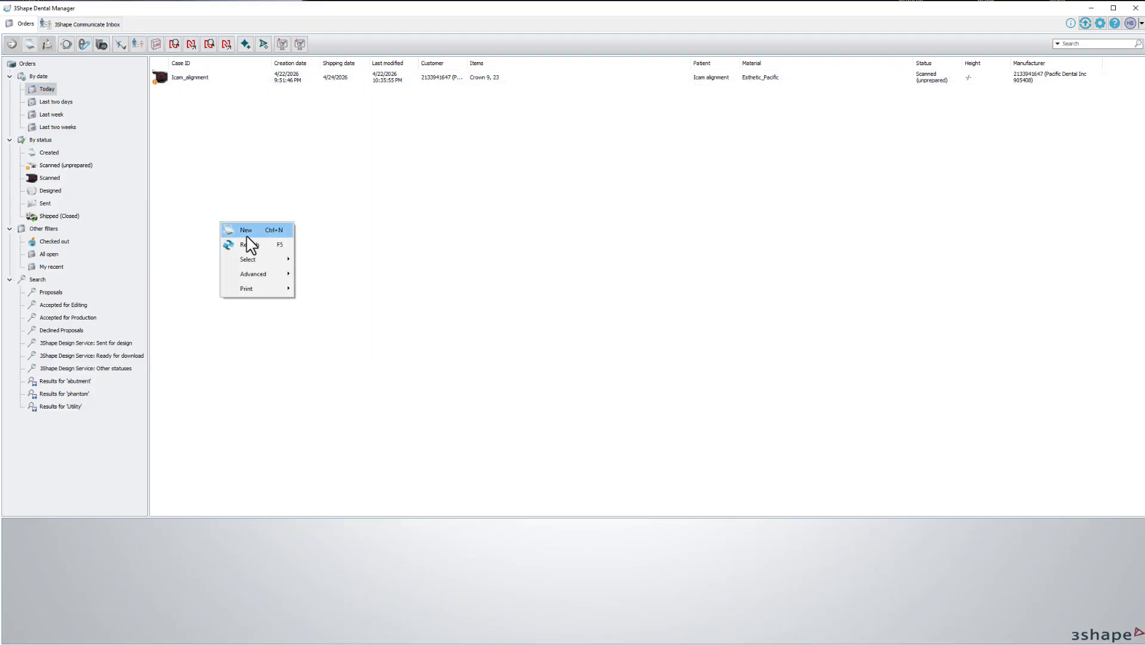
{"action": "left_click", "coordinate": [248, 232]}
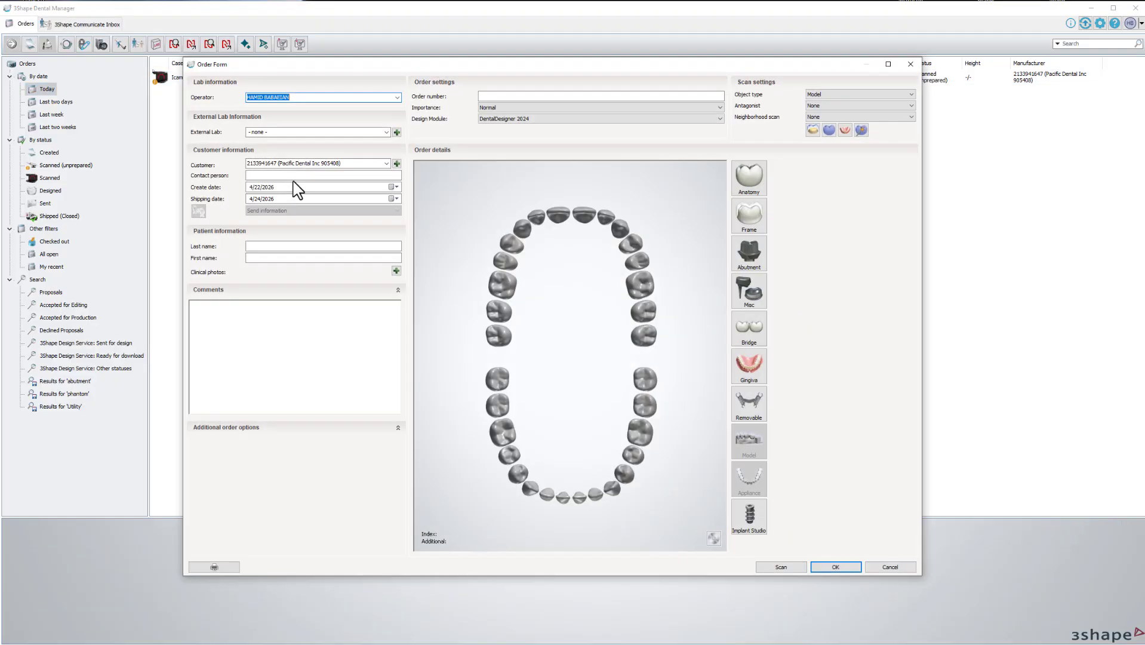
{"action": "left_click", "coordinate": [289, 246]}
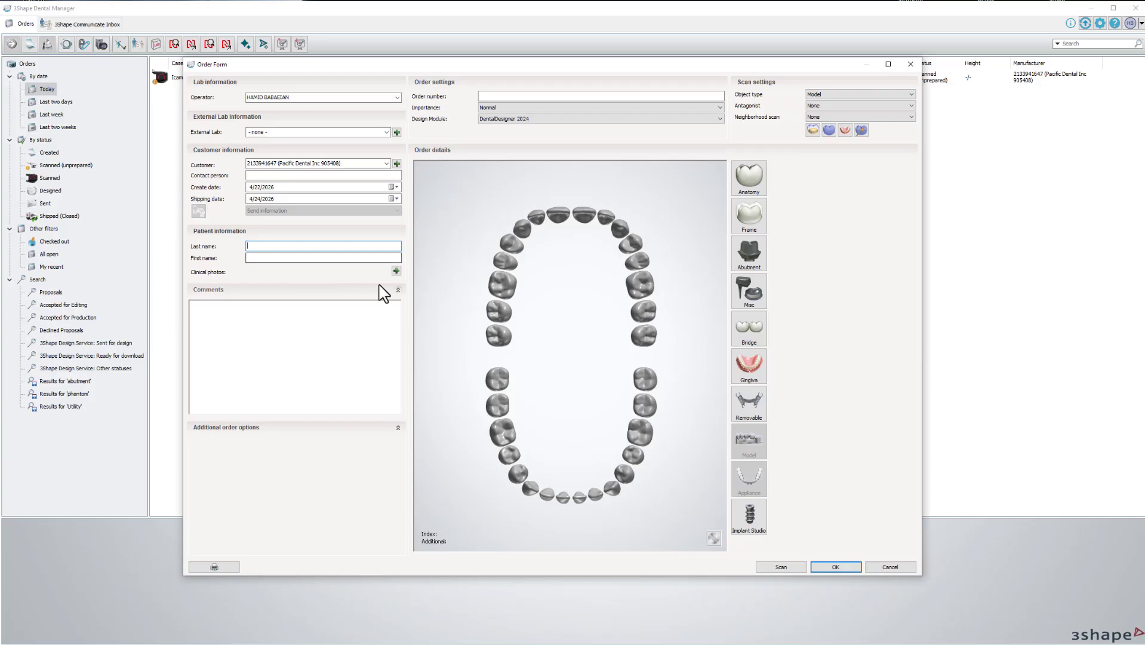
{"action": "type", "text": "icam upper"}
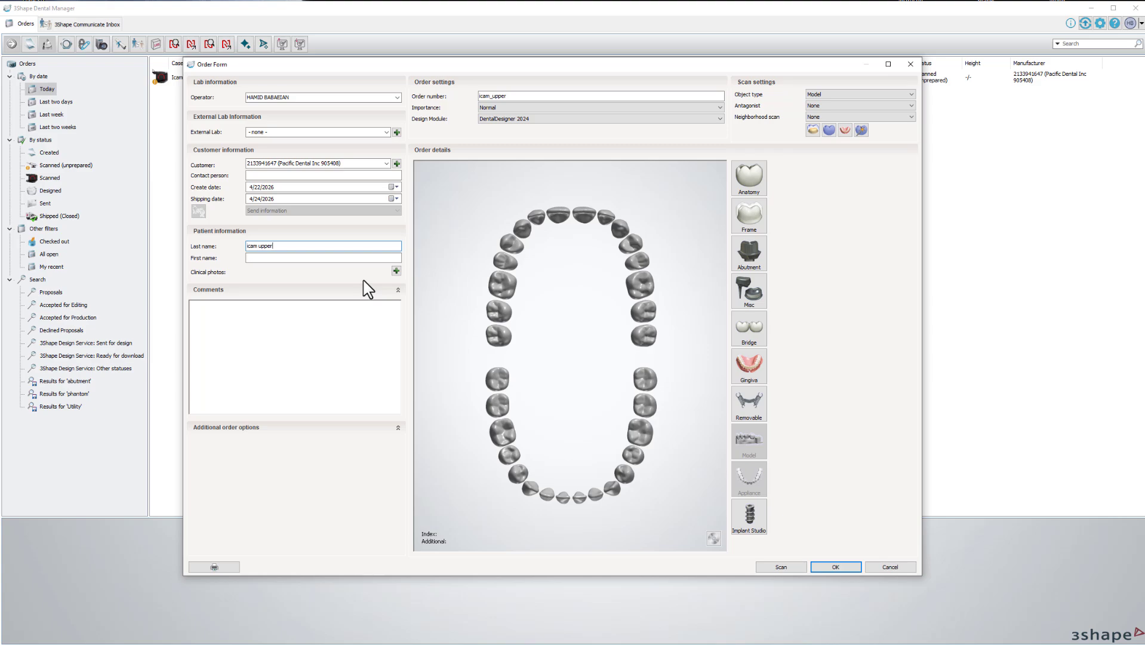
{"action": "left_click", "coordinate": [501, 261]}
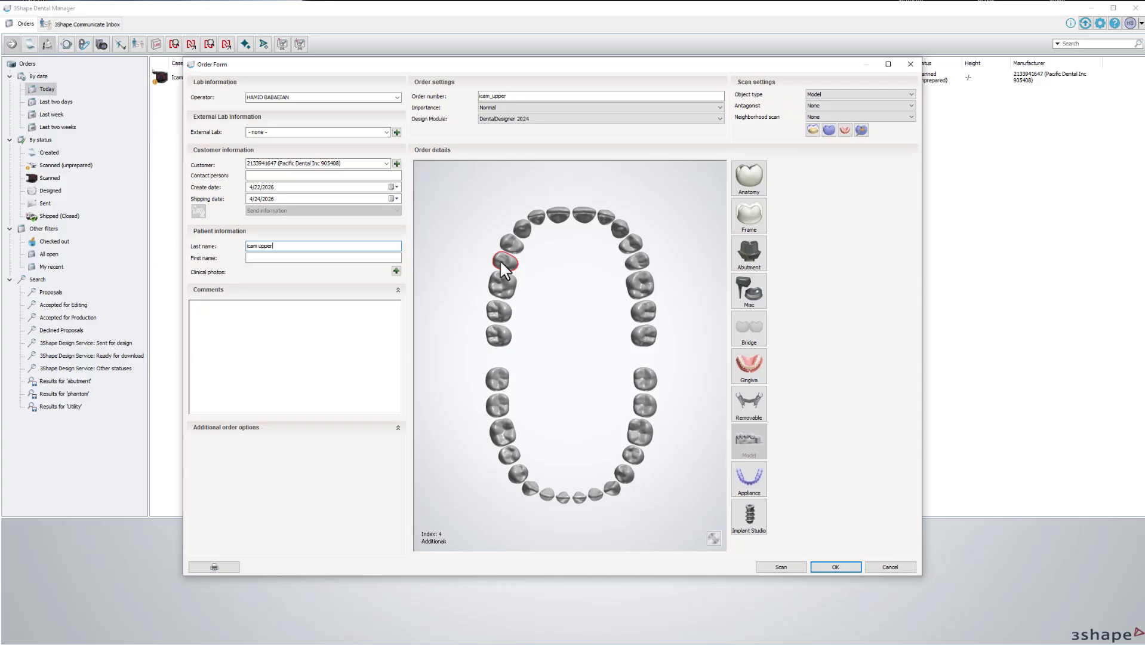
{"action": "left_click", "coordinate": [536, 218]}
{"action": "left_click", "coordinate": [605, 220]}
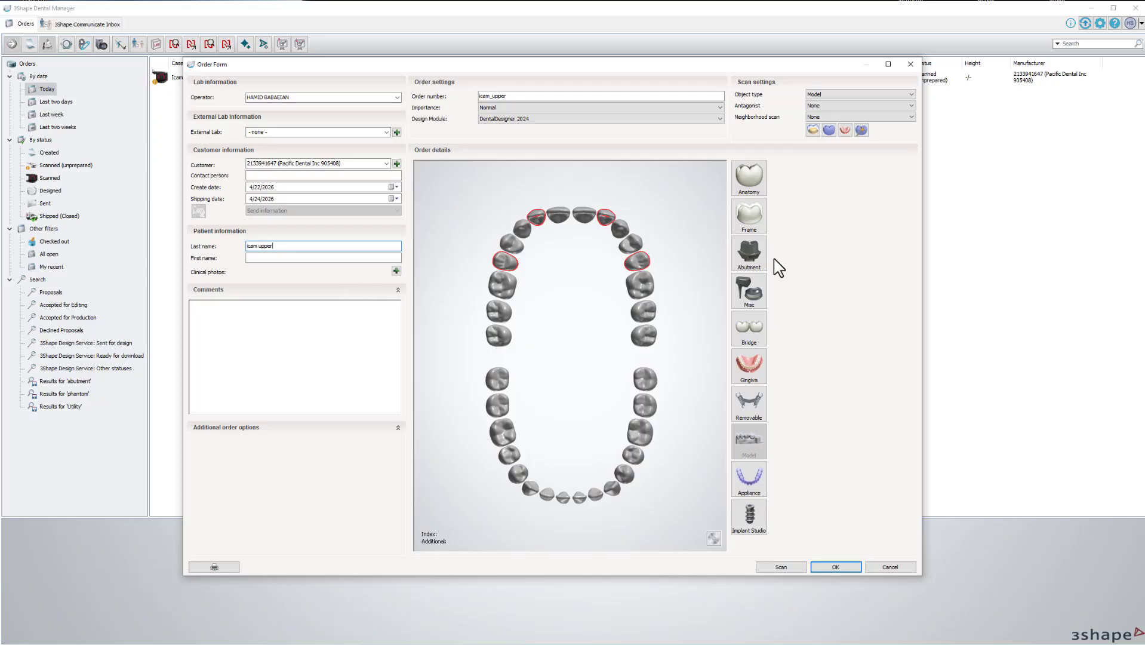
Make them DESS Multi-Unit DIRECT abutments, confirm the order, and group them for common insertion.
{"action": "left_click", "coordinate": [750, 262]}
{"action": "left_click", "coordinate": [811, 268]}
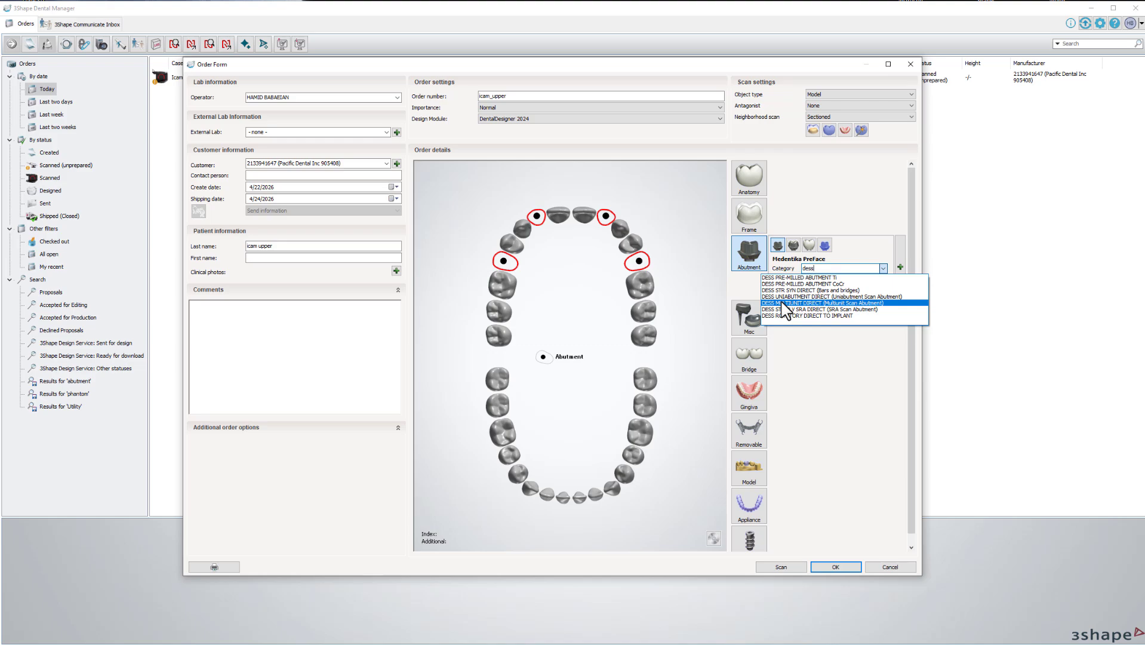
{"action": "left_click", "coordinate": [784, 303]}
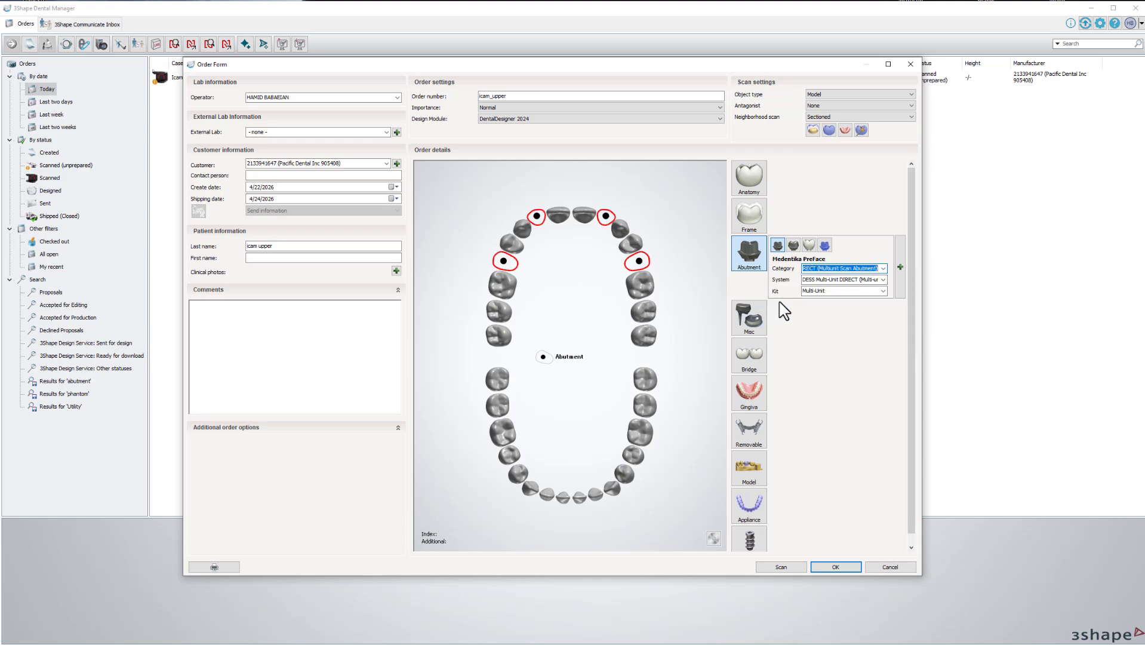
{"action": "left_click", "coordinate": [829, 289]}
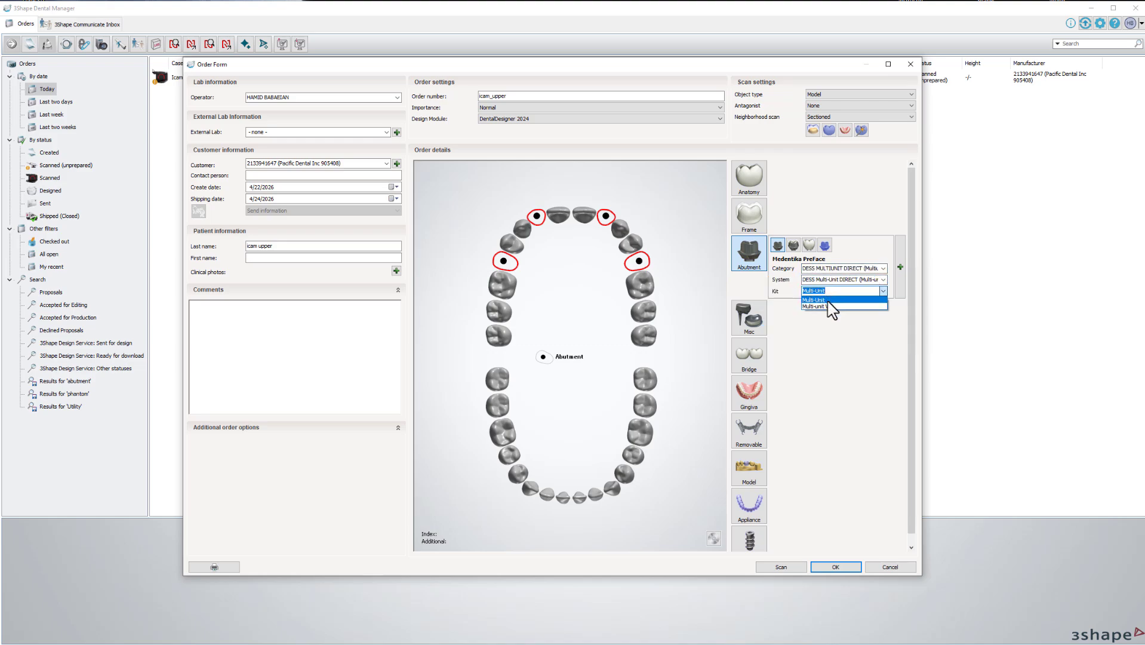
{"action": "left_click", "coordinate": [825, 301]}
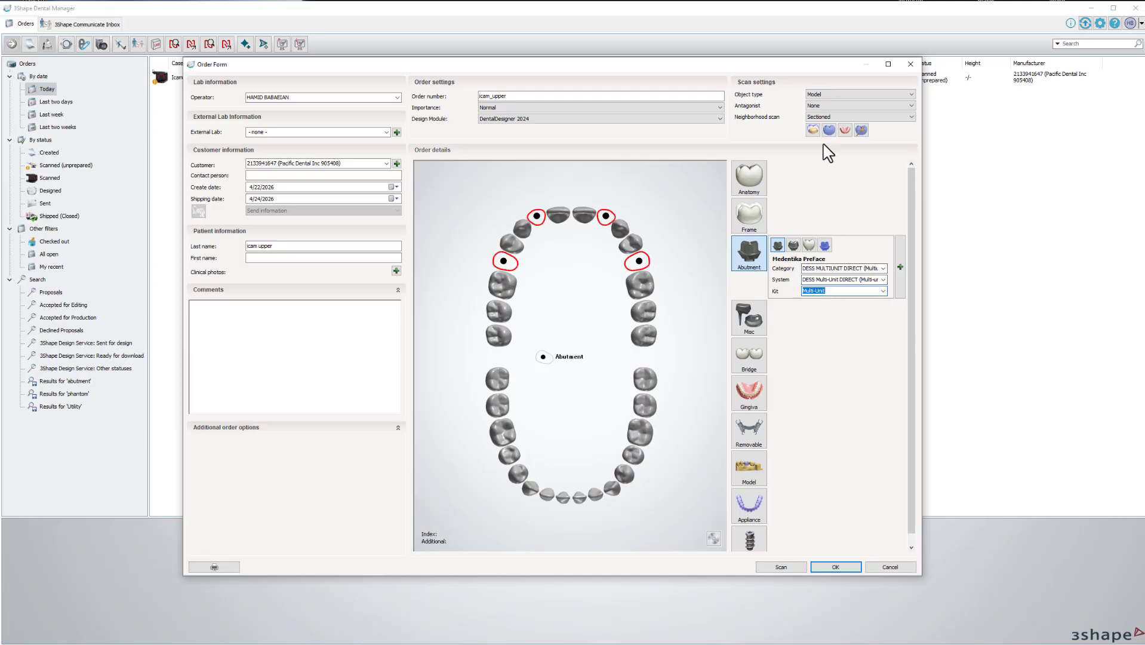
{"action": "left_click", "coordinate": [814, 129]}
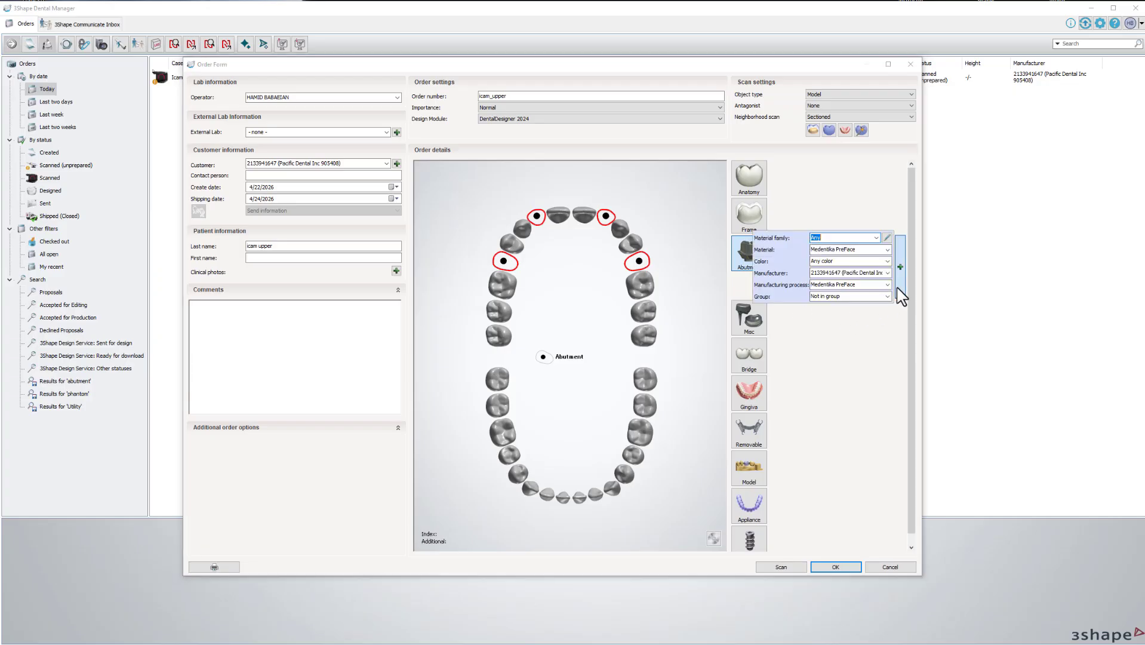
{"action": "left_click", "coordinate": [835, 567]}
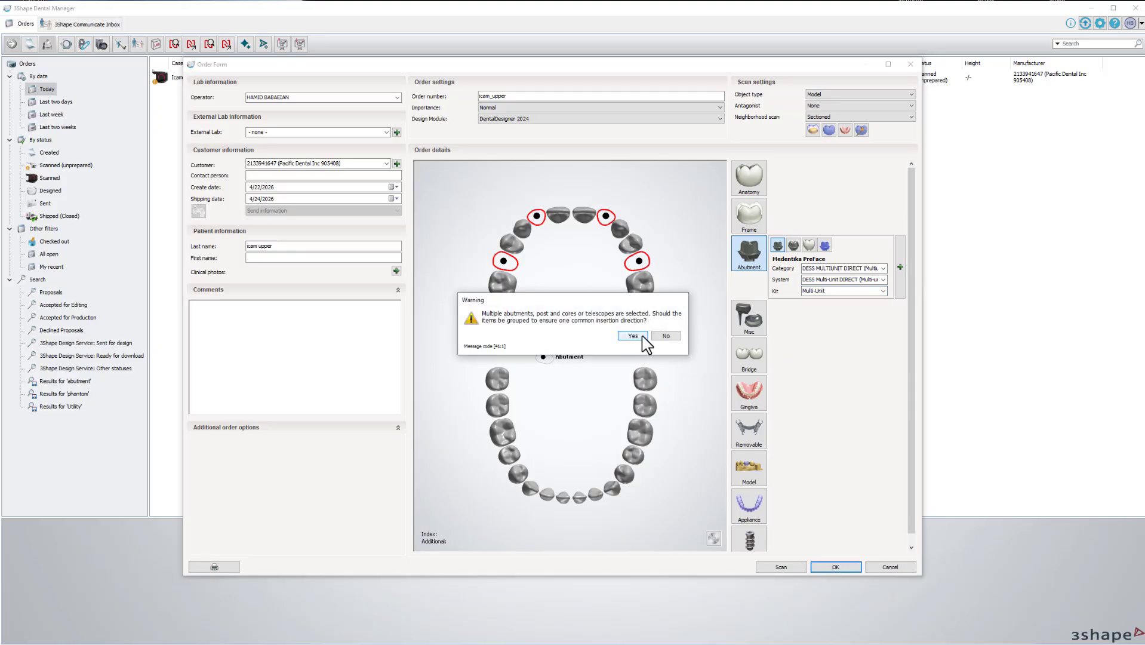
{"action": "left_click", "coordinate": [642, 337]}
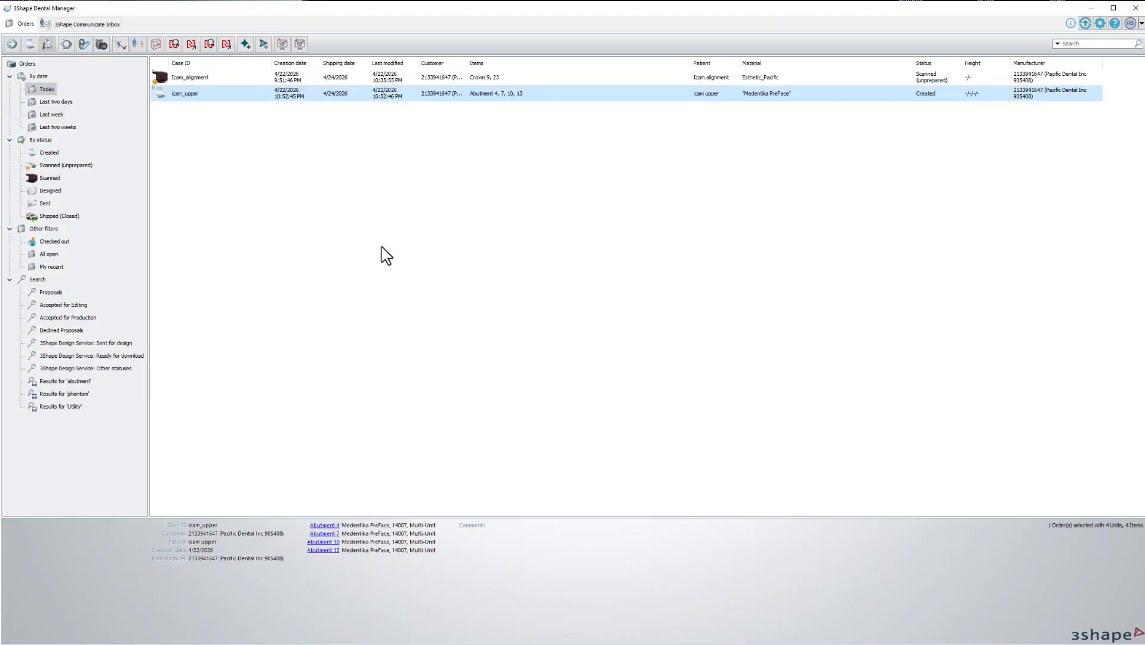
Scan icam_upper from 3Shape Shared Home's upper implantPositions 3Shape folder files.
{"action": "right_click", "coordinate": [188, 103]}
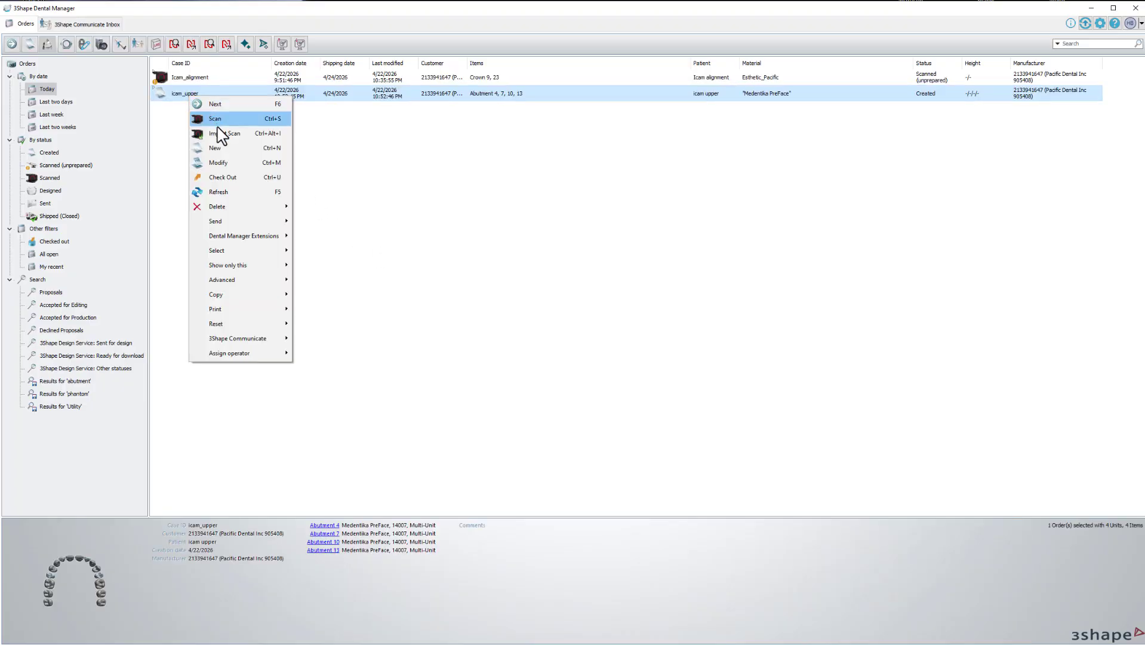
{"action": "left_click", "coordinate": [216, 130]}
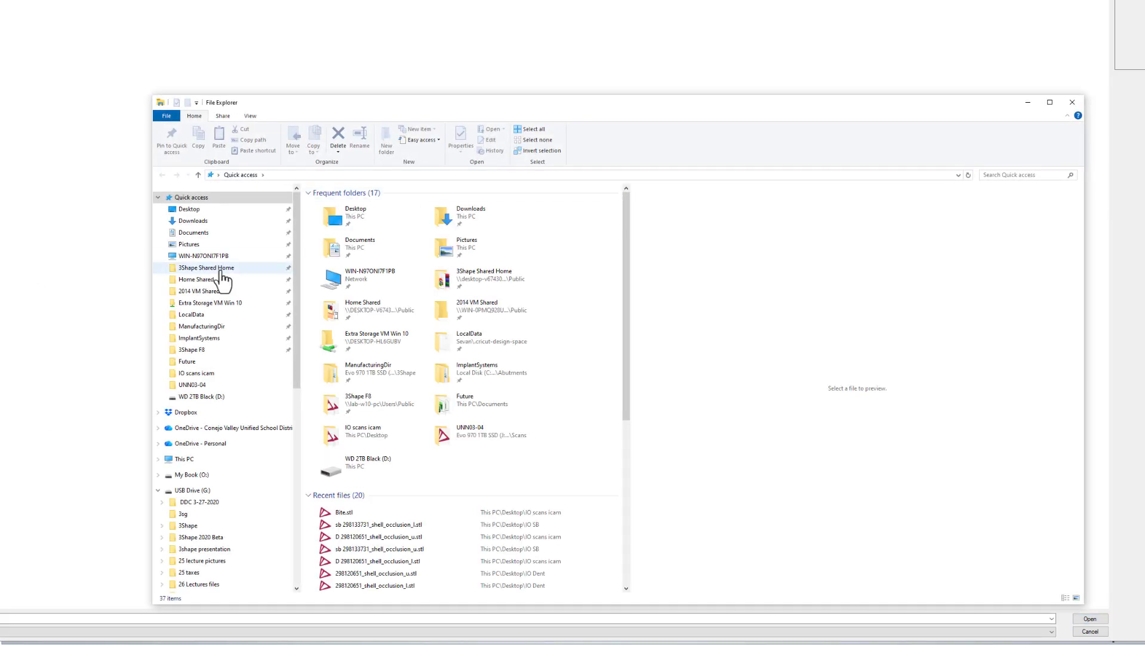
{"action": "left_click", "coordinate": [215, 269]}
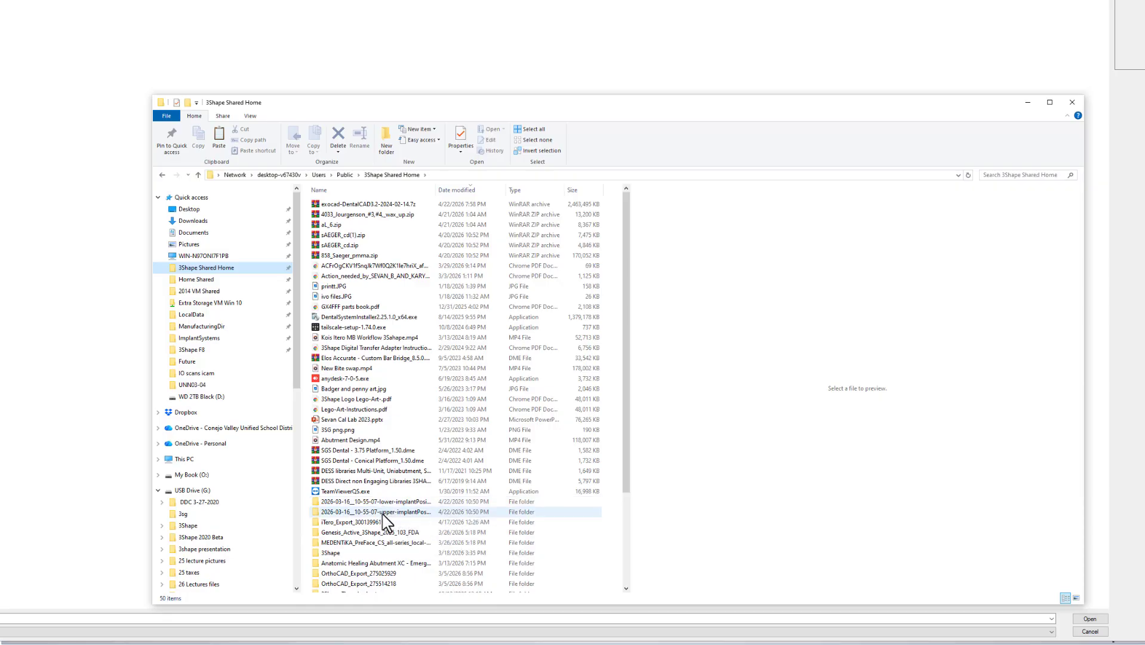
{"action": "double_click", "coordinate": [382, 512]}
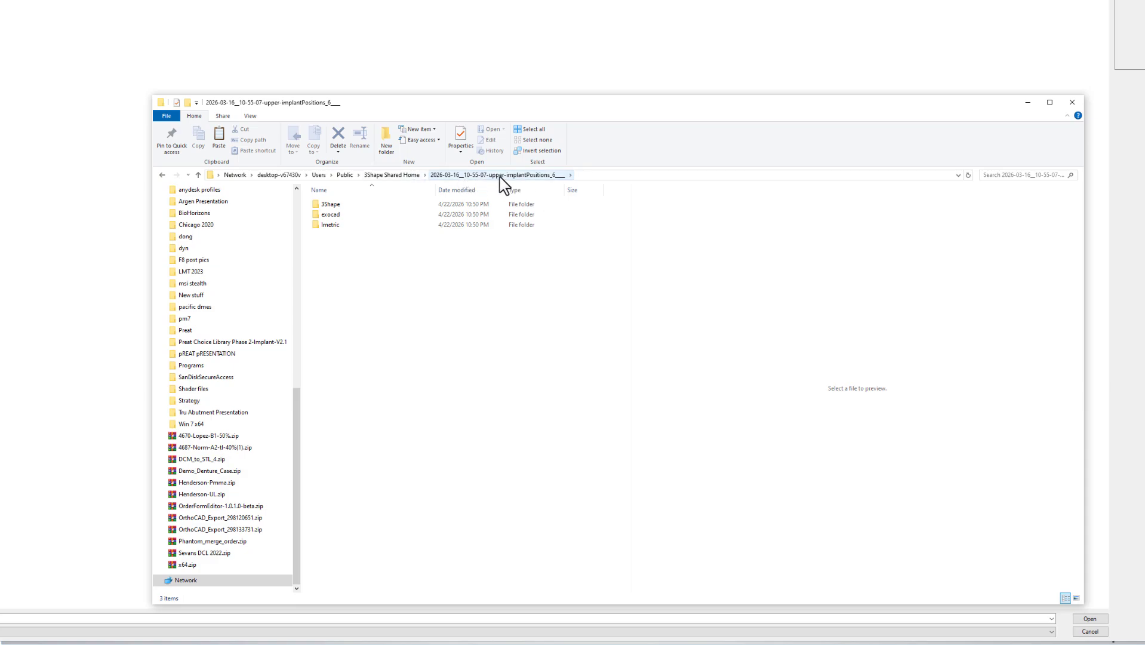
{"action": "double_click", "coordinate": [406, 206]}
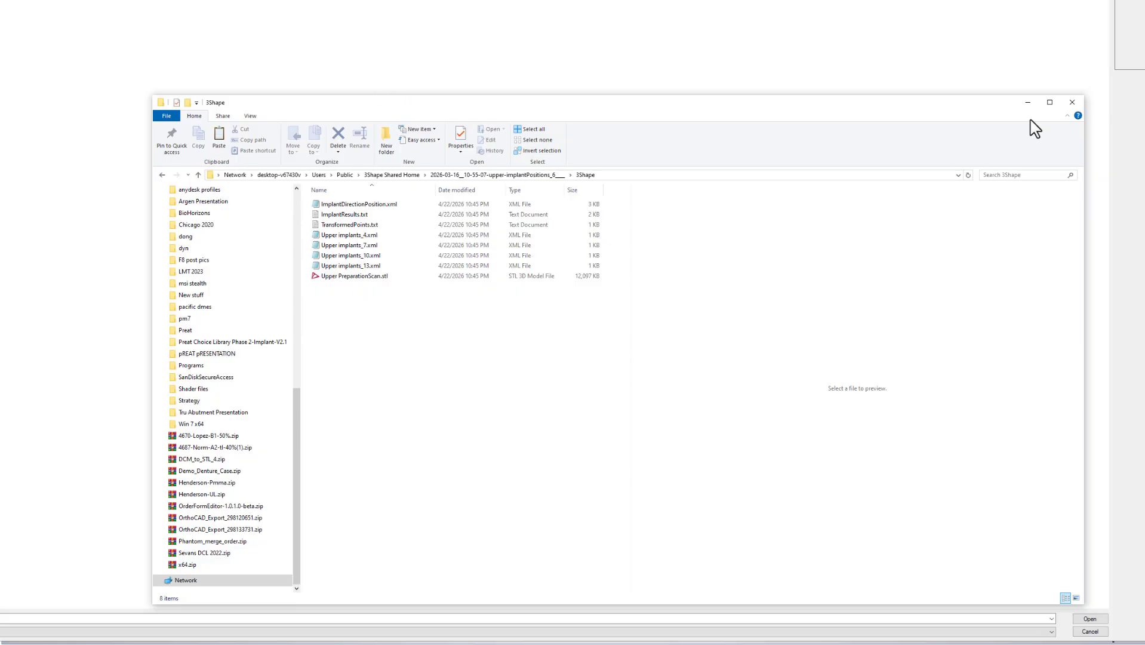
{"action": "left_click", "coordinate": [1072, 102]}
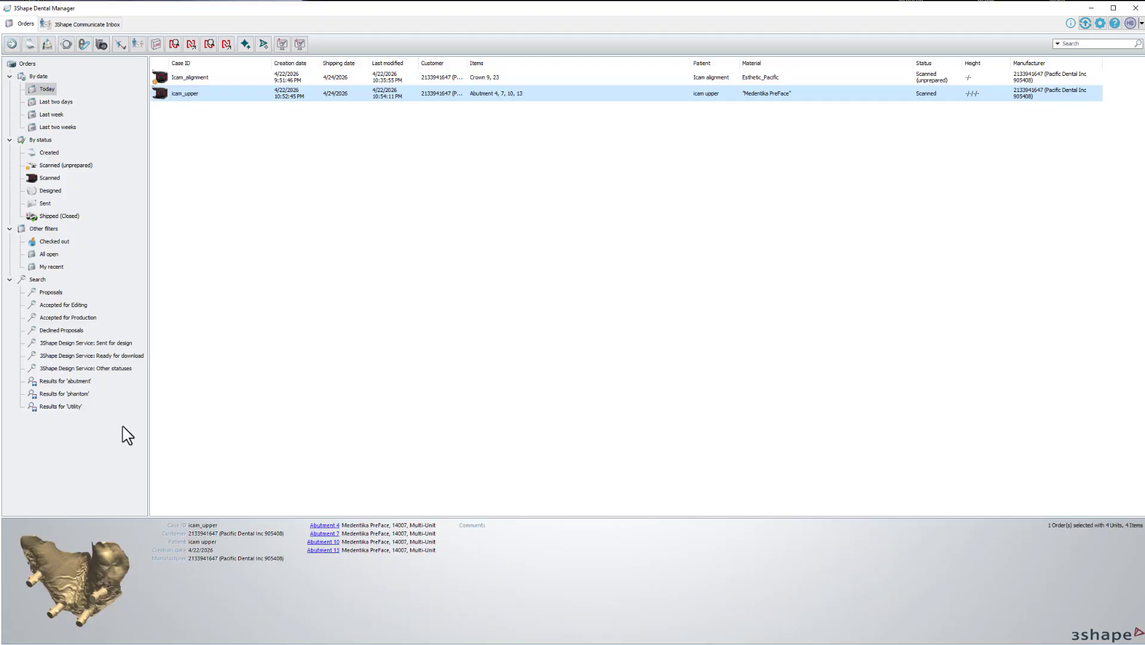
Inspect the Icam_alignment scans in 3D, toggling scan layers and rotating the abutments.
{"action": "left_click_drag", "start_coordinate": [80, 608], "coordinate": [99, 561]}
{"action": "left_click", "coordinate": [181, 79]}
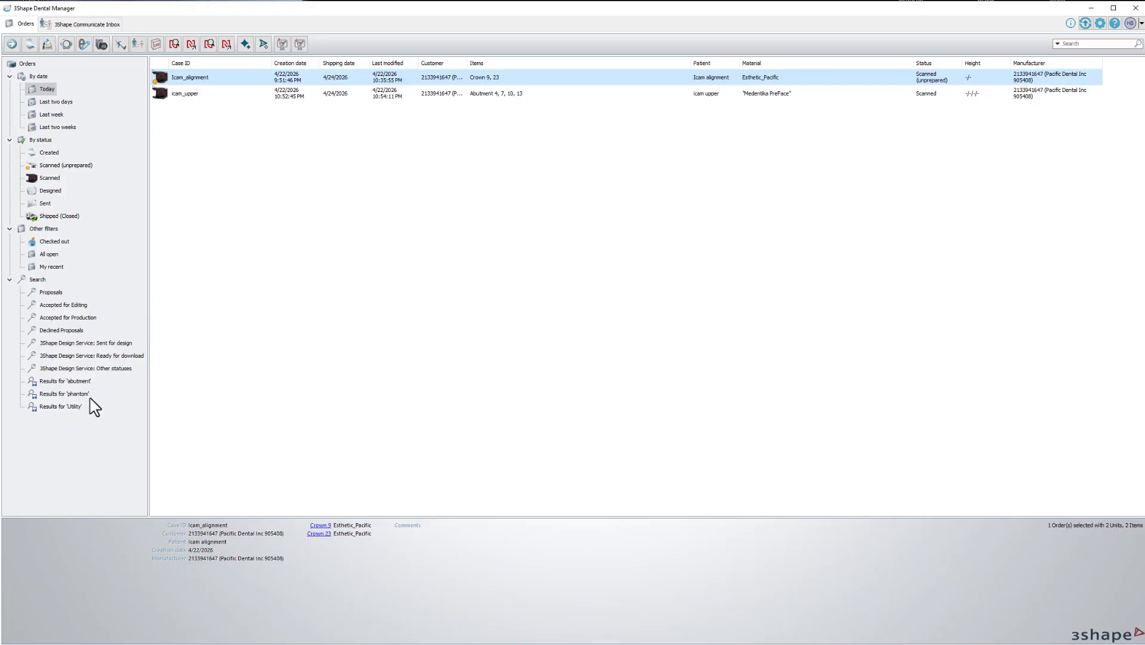
{"action": "double_click", "coordinate": [78, 611]}
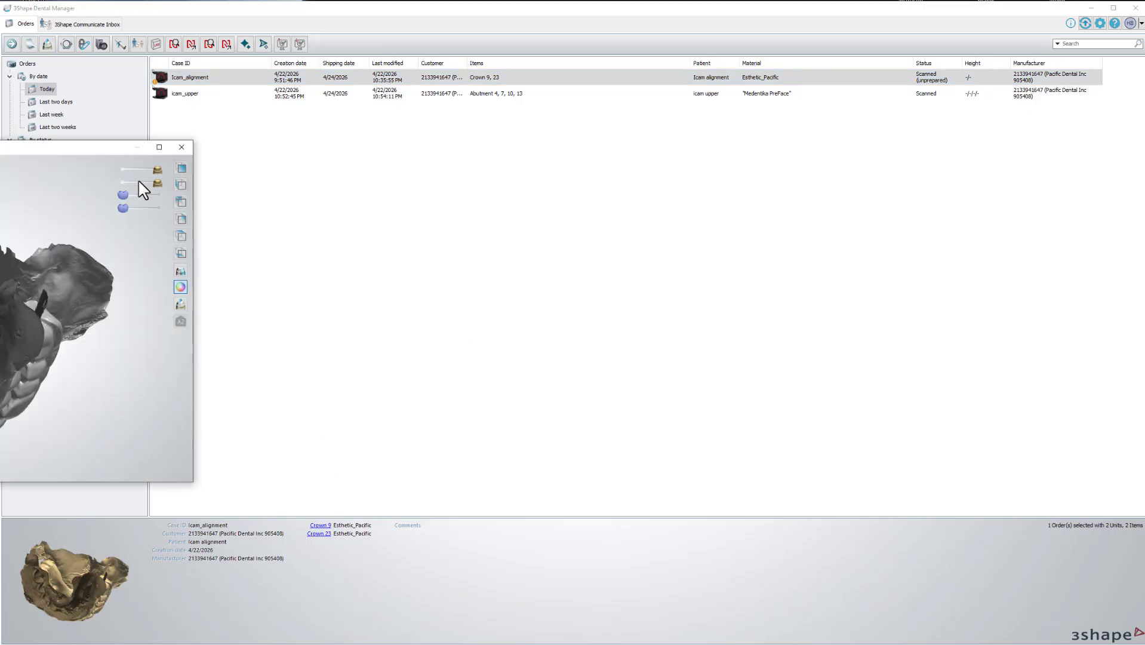
{"action": "left_click", "coordinate": [124, 174]}
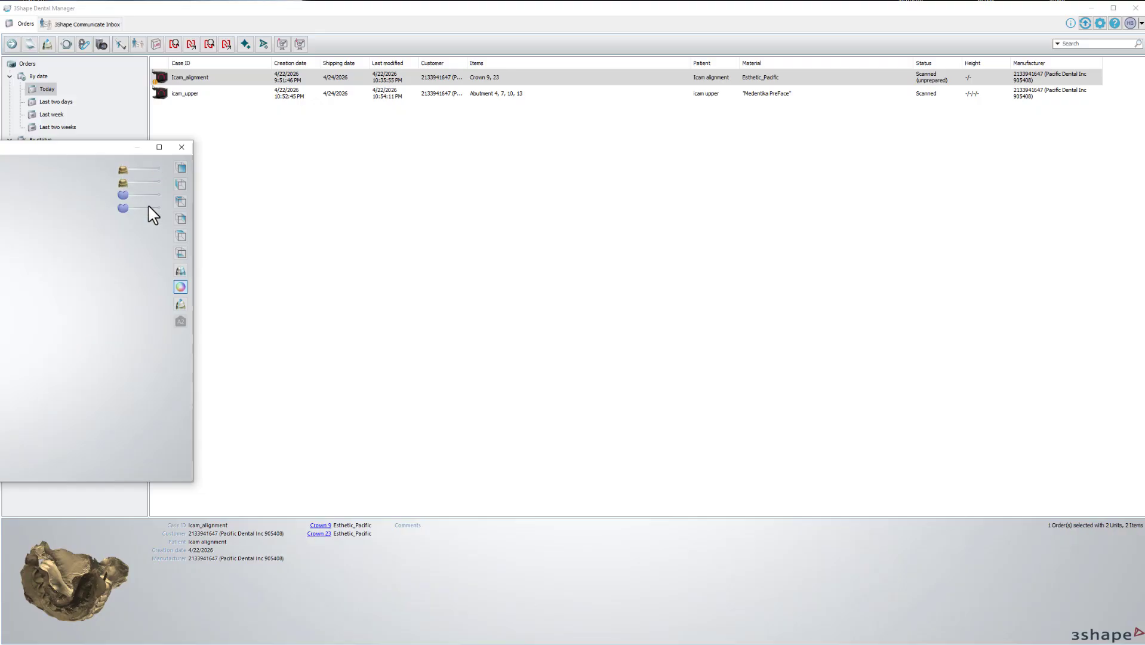
{"action": "left_click", "coordinate": [154, 170]}
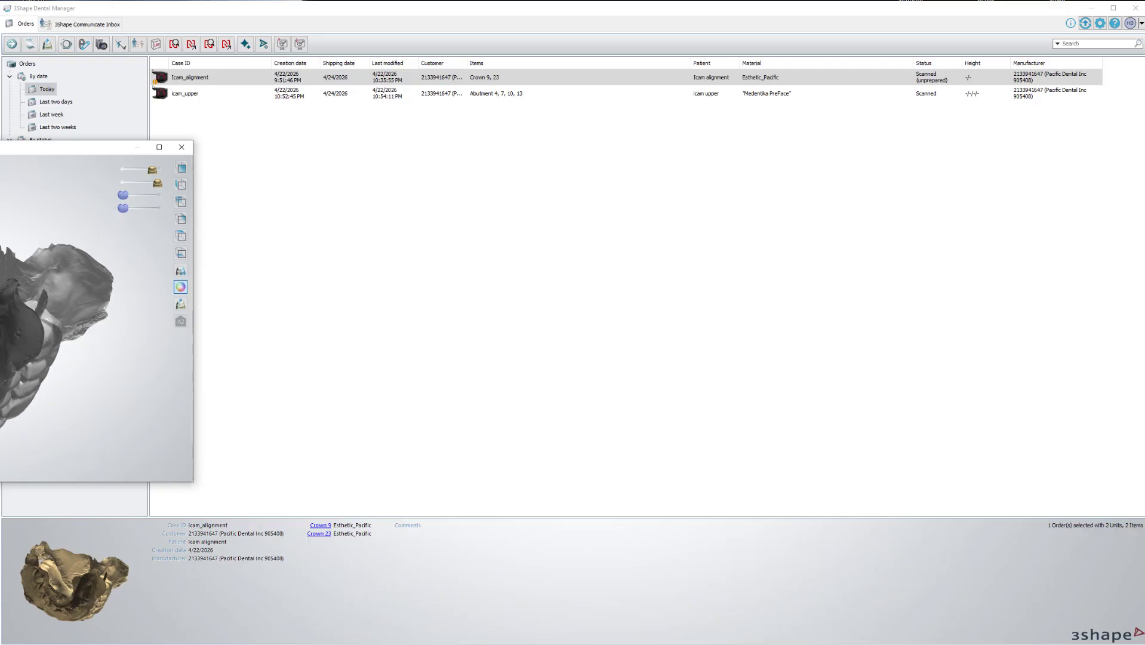
{"action": "right_click_drag", "start_coordinate": [2, 280], "coordinate": [52, 215]}
{"action": "left_click", "coordinate": [155, 196]}
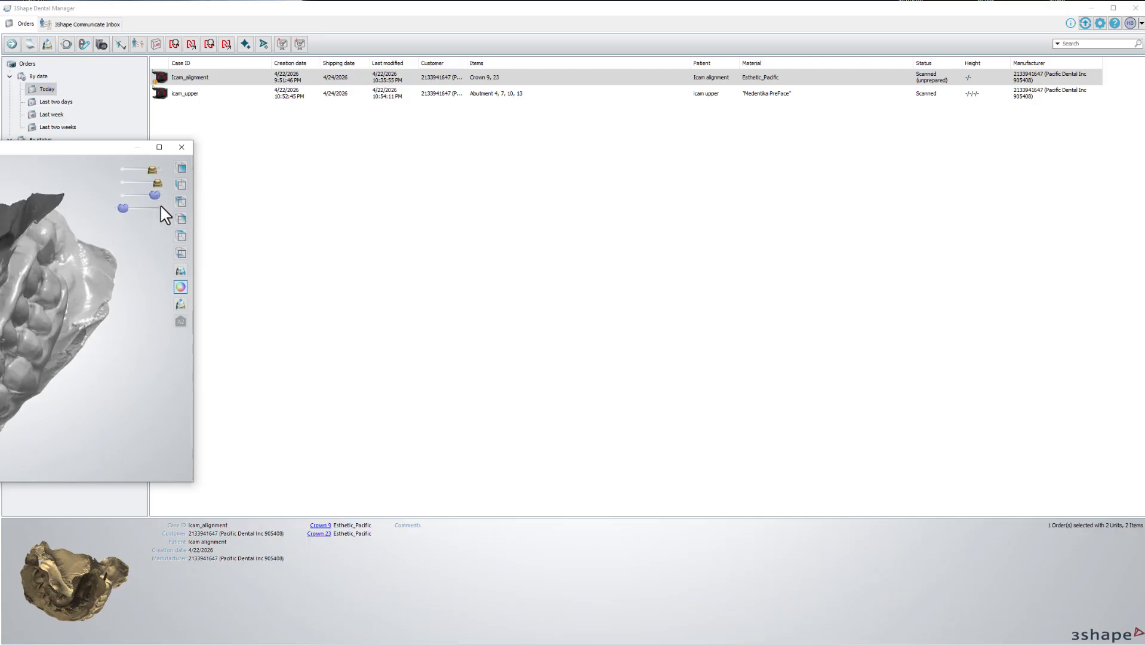
{"action": "left_click", "coordinate": [158, 208]}
{"action": "left_click", "coordinate": [123, 183]}
{"action": "left_click", "coordinate": [123, 170]}
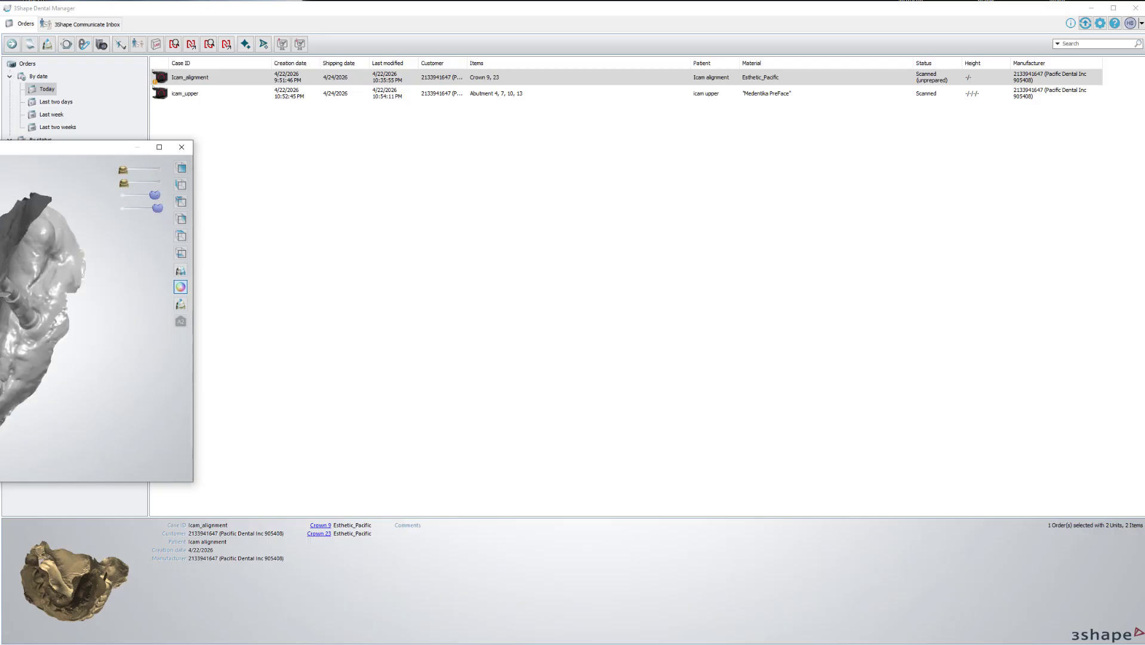
{"action": "left_click_drag", "start_coordinate": [0, 145], "coordinate": [355, 137]}
{"action": "right_click_drag", "start_coordinate": [356, 239], "coordinate": [598, 170]}
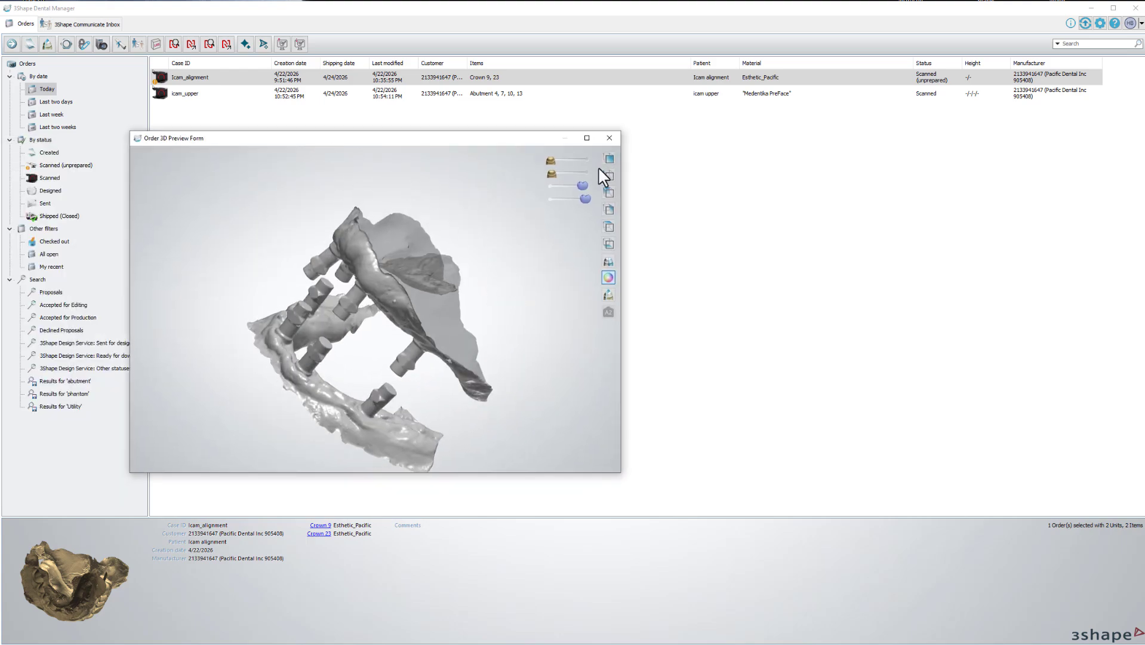
{"action": "left_click", "coordinate": [604, 139]}
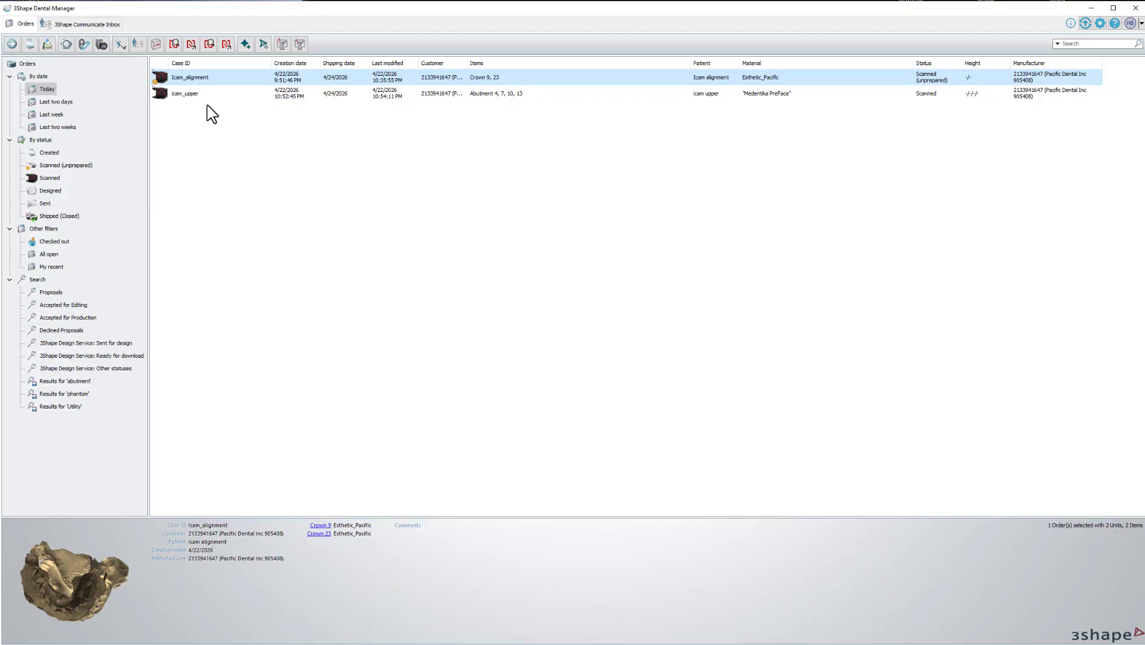
Launch the icam_upper order in Design.
{"action": "left_click", "coordinate": [190, 94]}
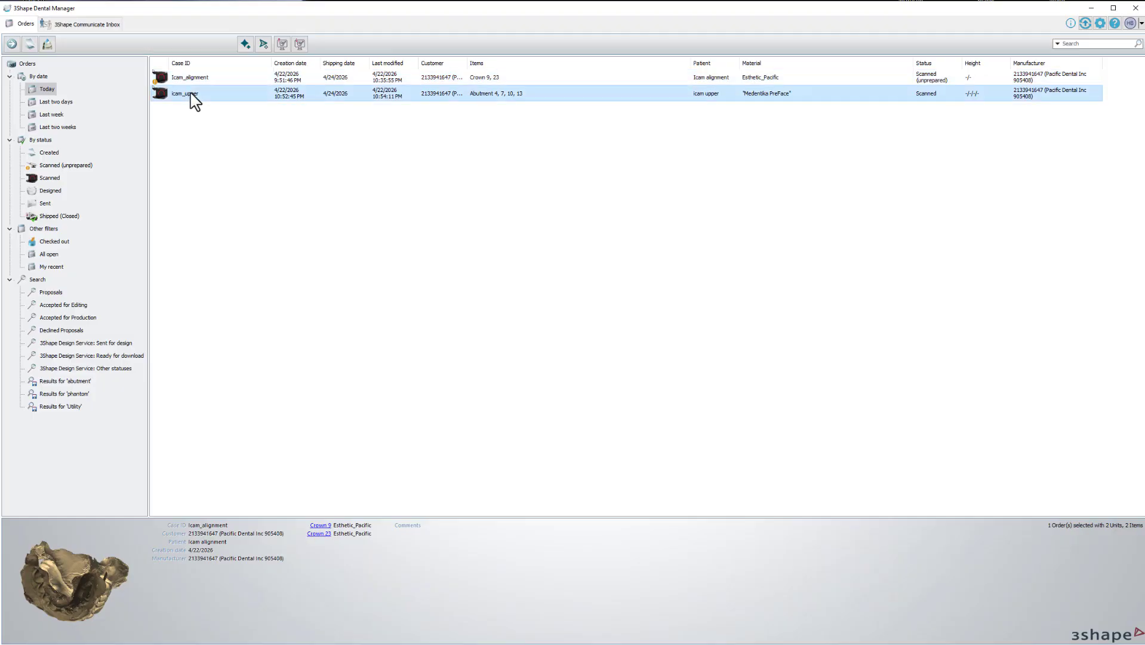
{"action": "right_click", "coordinate": [192, 95]}
{"action": "left_click", "coordinate": [220, 114]}
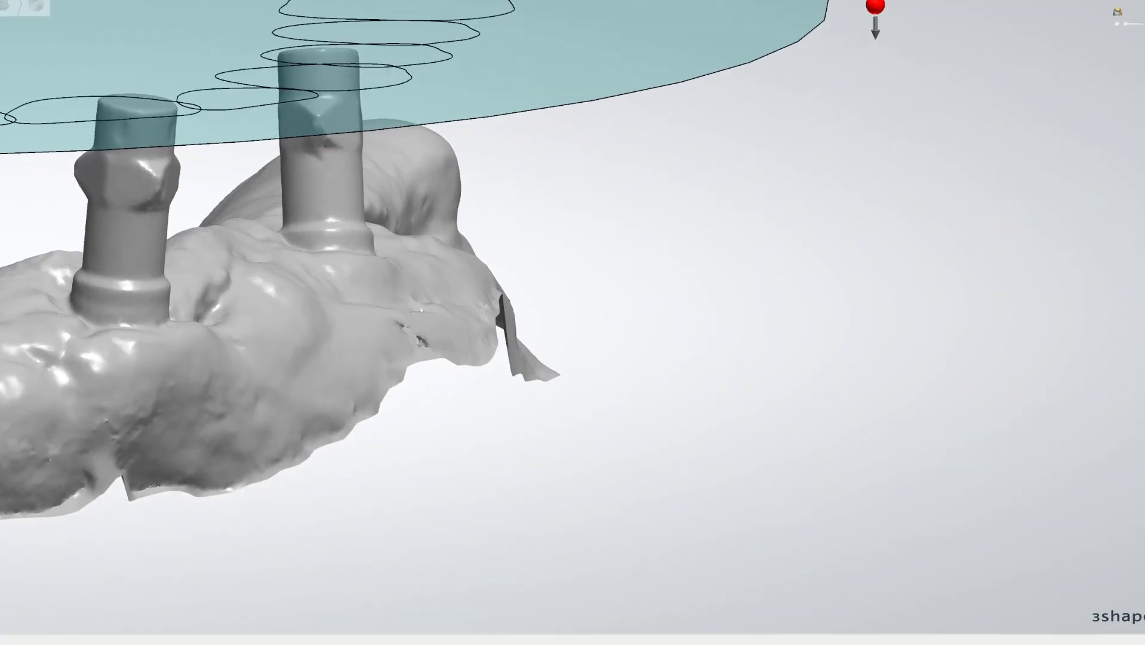
Advance past occlusal plane alignment, triggering the 'No implant coordinates found' error.
{"action": "scroll", "coordinate": [656, 239], "scroll_direction": "down", "scroll_amount": 5}
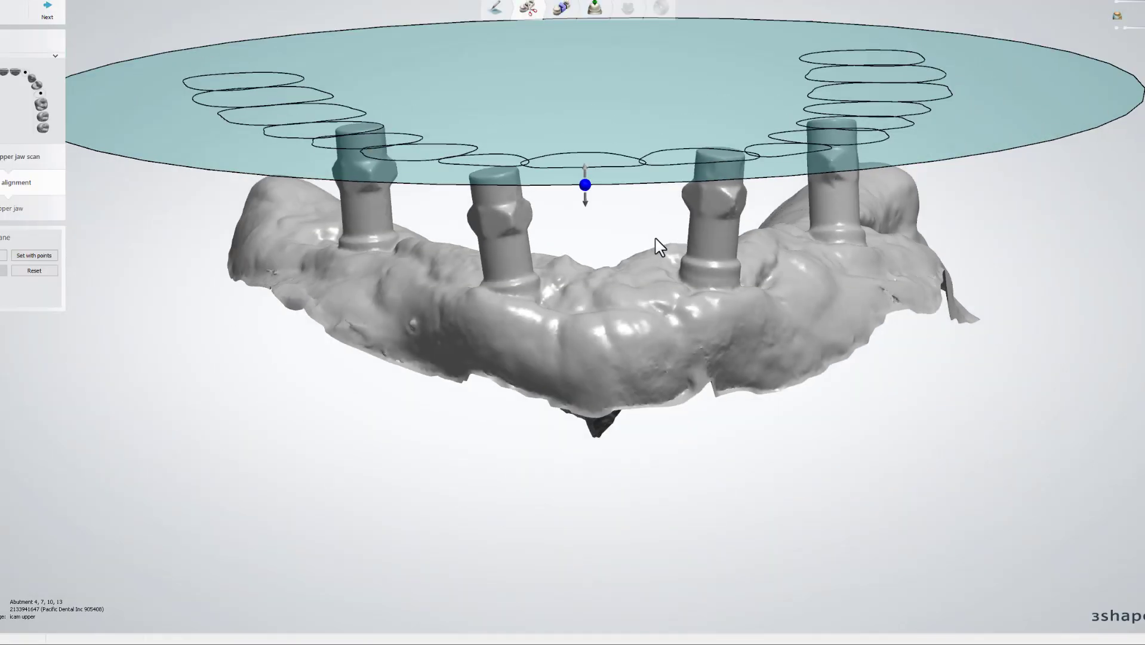
{"action": "middle_click_drag", "start_coordinate": [672, 226], "coordinate": [654, 333]}
{"action": "scroll", "coordinate": [655, 339], "scroll_direction": "down", "scroll_amount": 2}
{"action": "right_click_drag", "start_coordinate": [655, 339], "coordinate": [154, 166]}
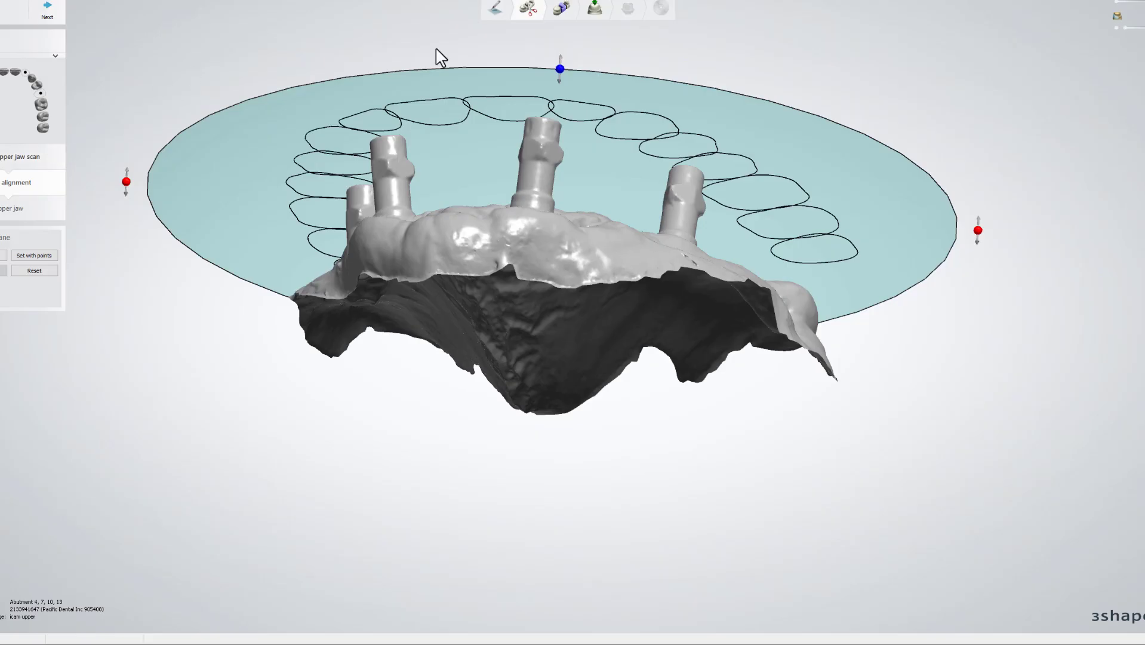
{"action": "left_click", "coordinate": [562, 9]}
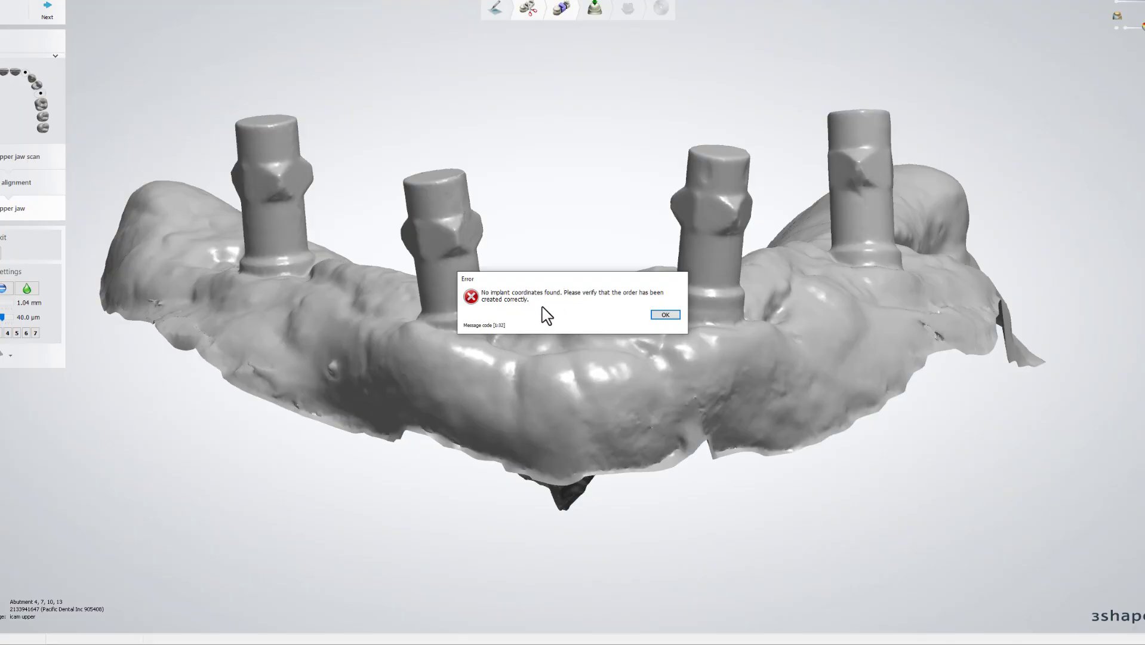
Dismiss the implant-coordinates error and close the icam_upper design, answering No to saving.
{"action": "left_click", "coordinate": [664, 315]}
{"action": "right_click_drag", "start_coordinate": [670, 290], "coordinate": [573, 312]}
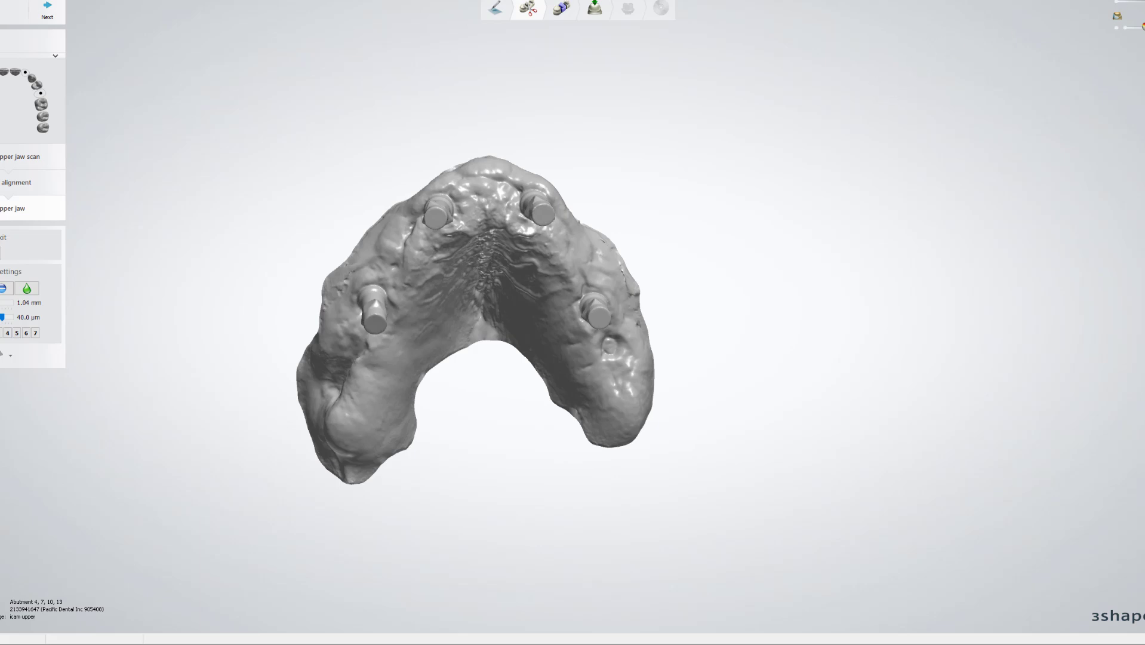
{"action": "left_click", "coordinate": [638, 332]}
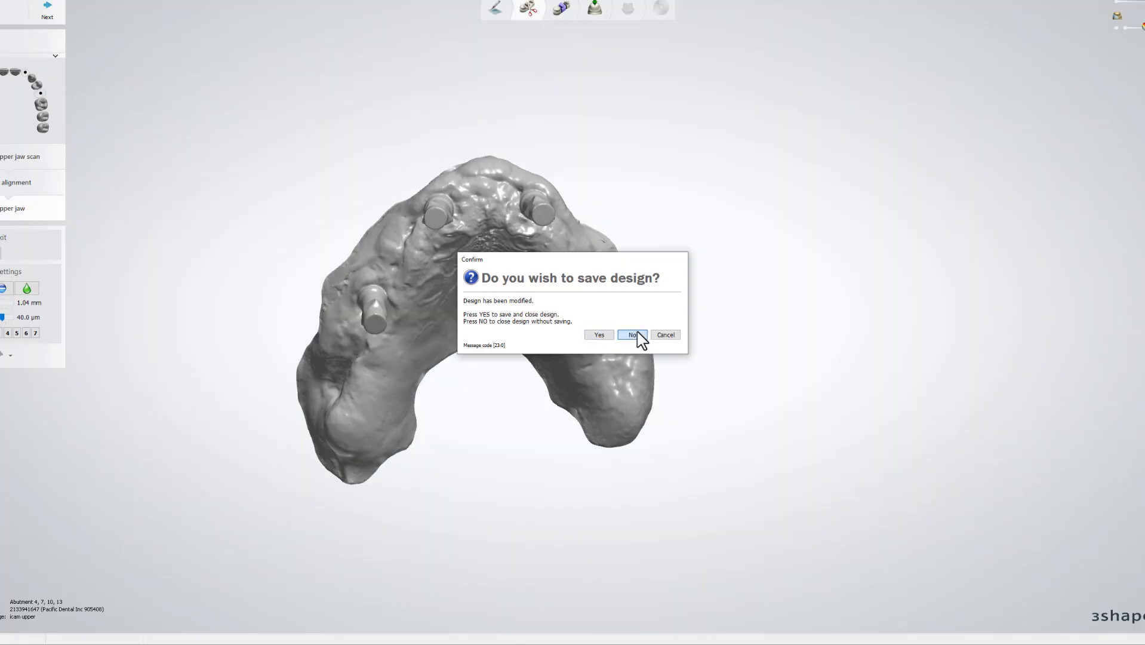
{"action": "left_click", "coordinate": [637, 334]}
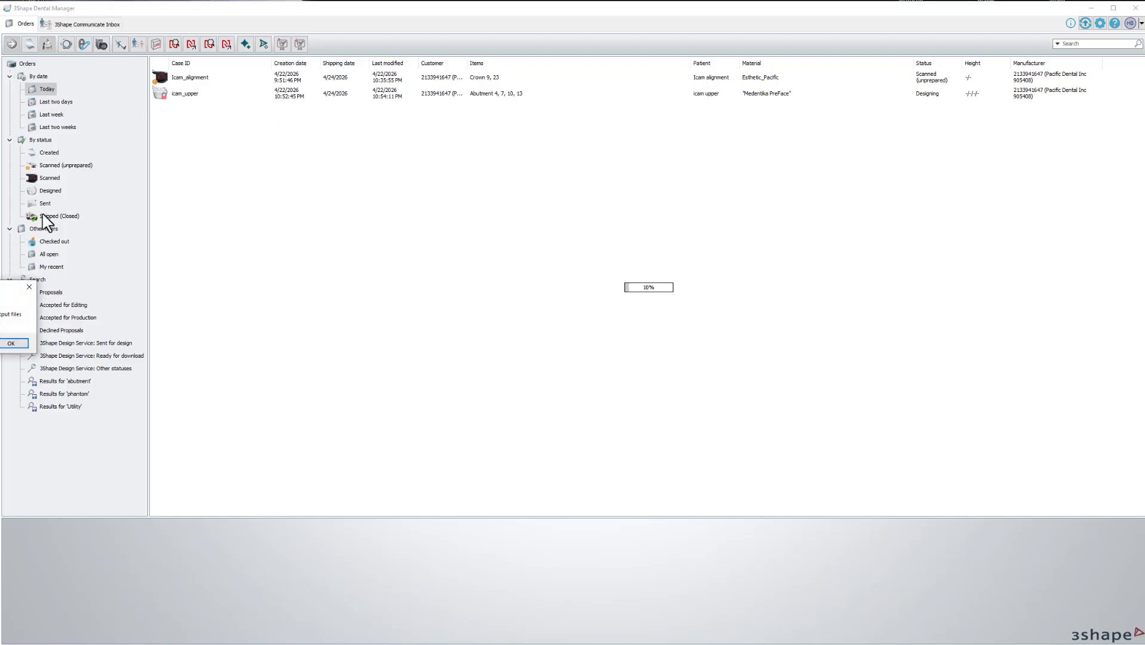
Import ImplantDirectionPosition.xml from the upper implant positions 3Shape folder into icam_upper.
{"action": "left_click", "coordinate": [11, 343]}
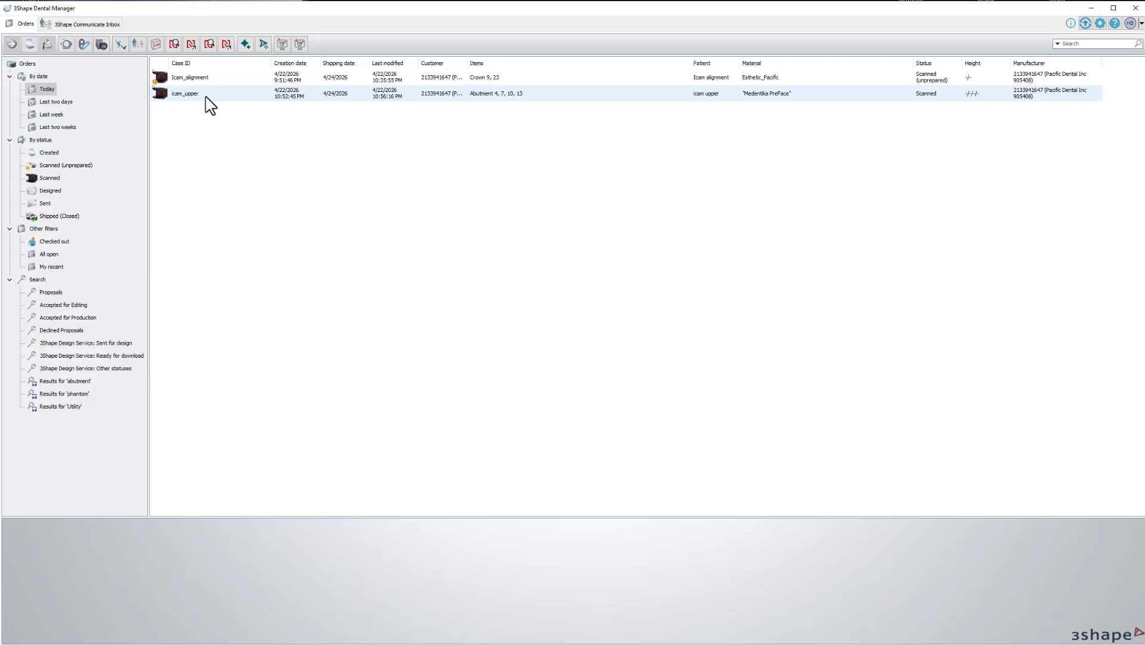
{"action": "right_click", "coordinate": [206, 97]}
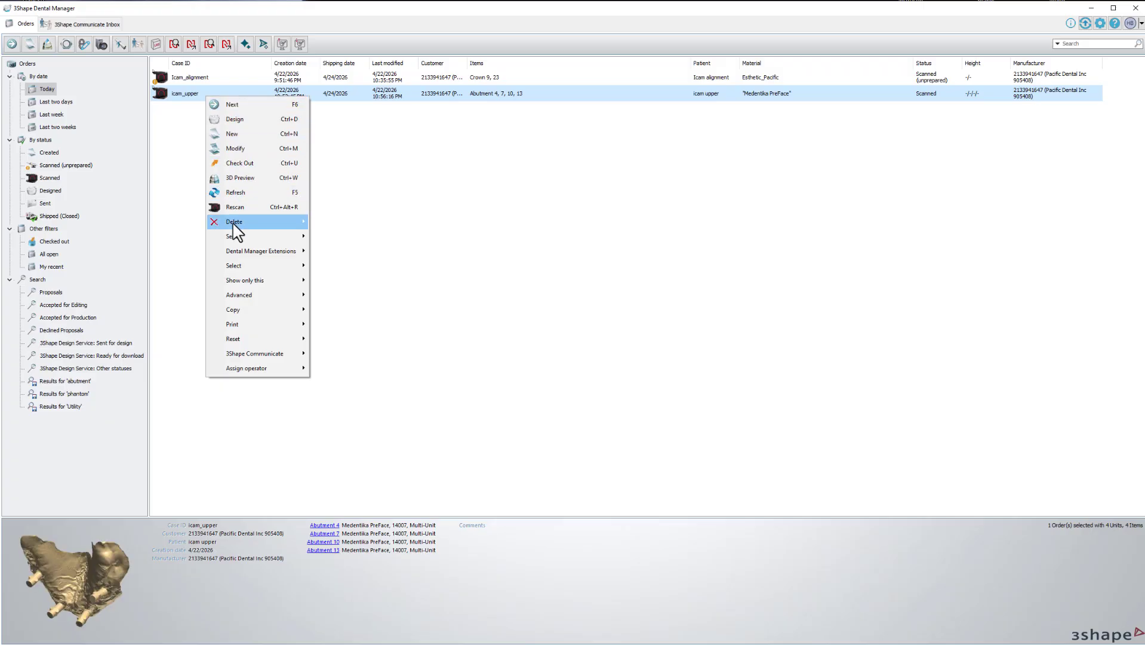
{"action": "mouse_move", "coordinate": [245, 302]}
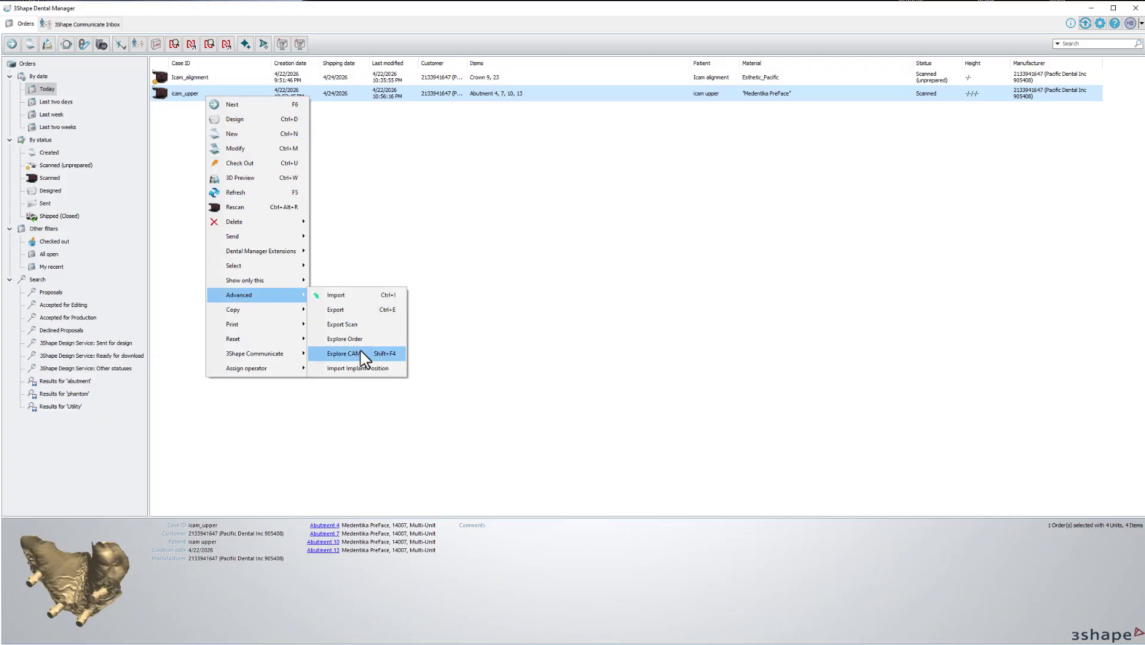
{"action": "left_click", "coordinate": [366, 368]}
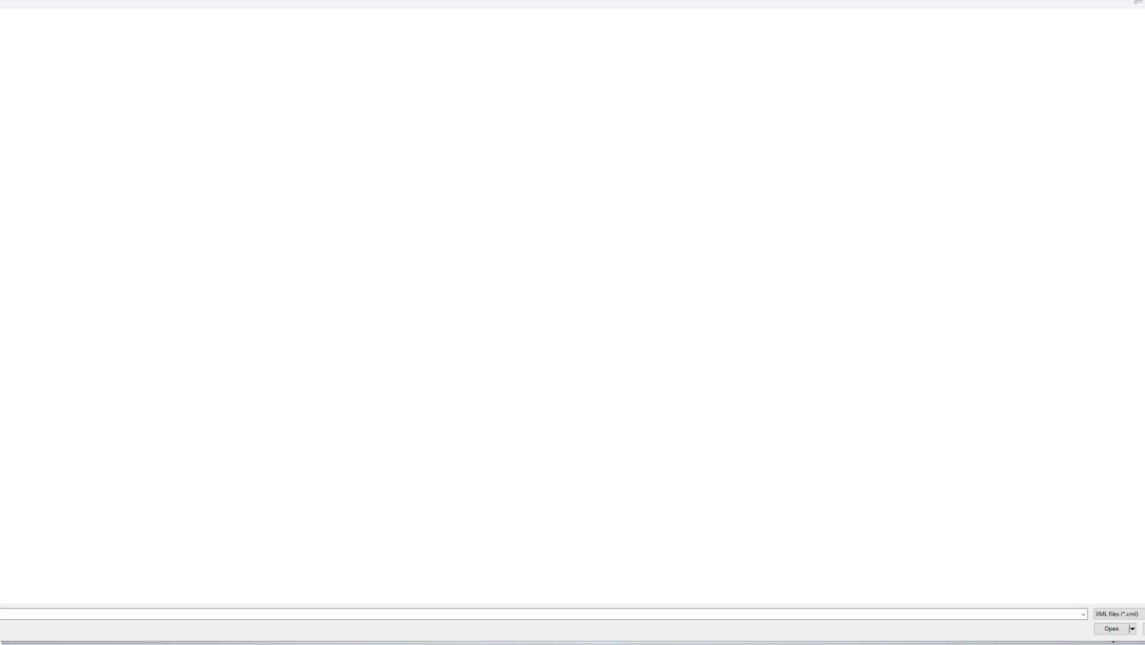
{"action": "key", "text": "super+e"}
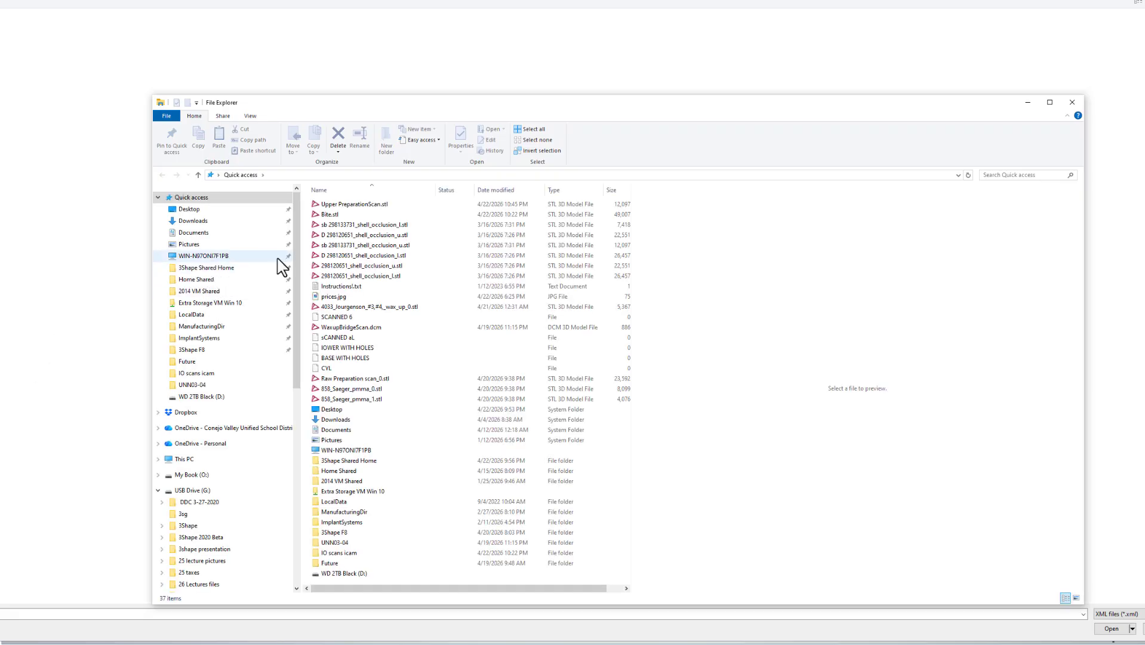
{"action": "left_click", "coordinate": [210, 267]}
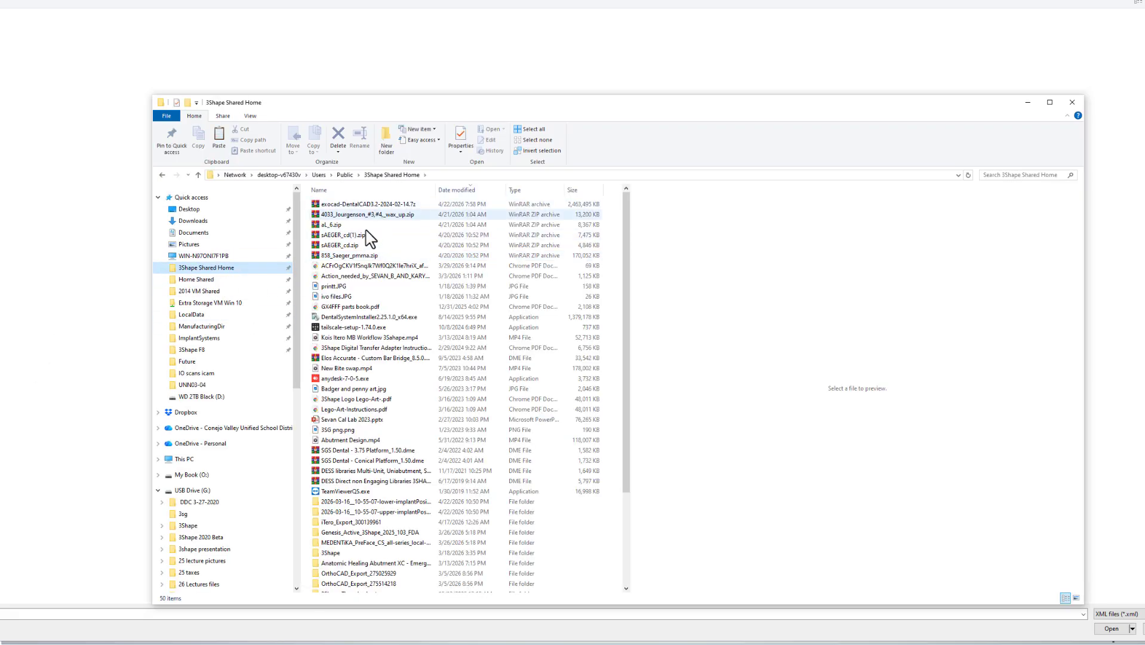
{"action": "double_click", "coordinate": [366, 512]}
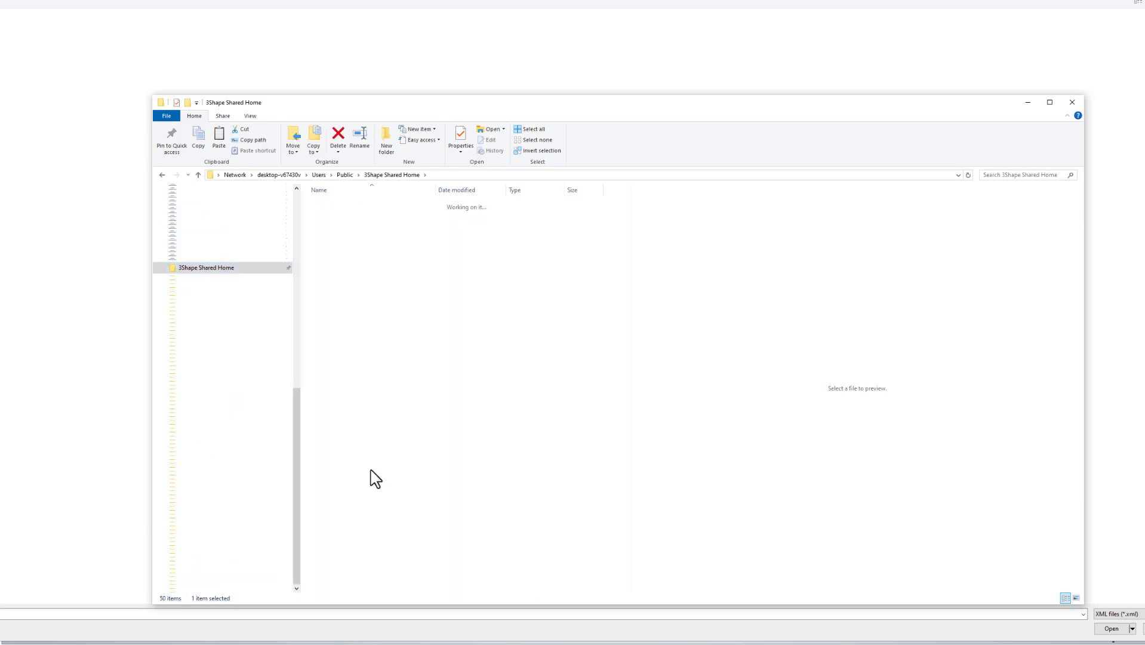
{"action": "double_click", "coordinate": [339, 204]}
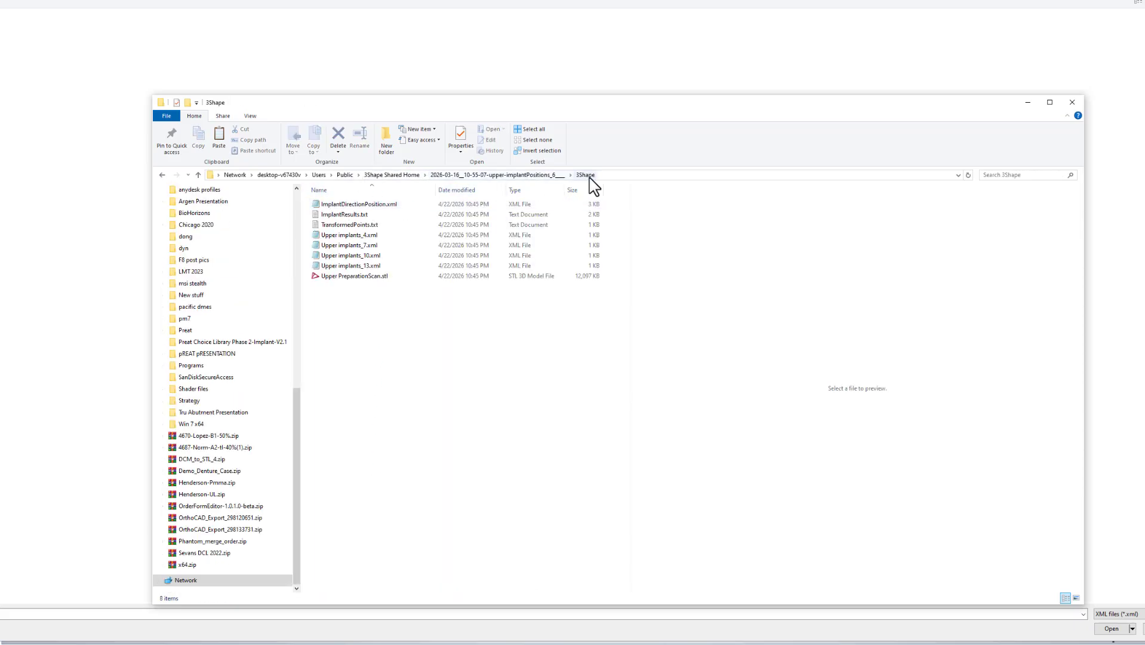
{"action": "left_click", "coordinate": [346, 203]}
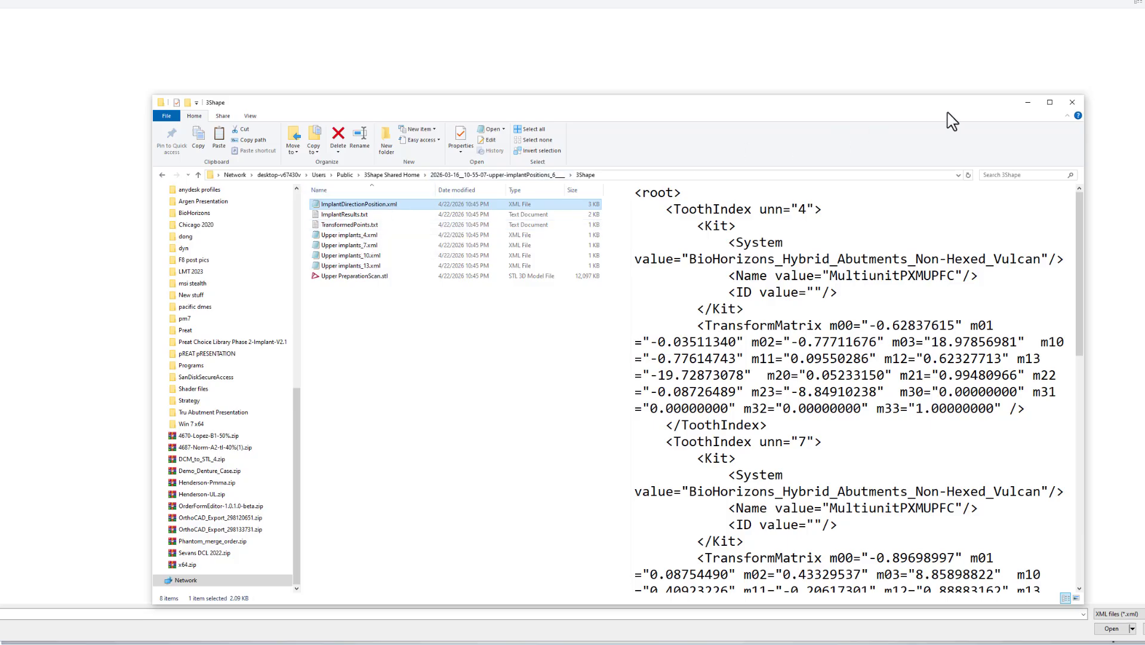
{"action": "left_click", "coordinate": [1073, 103]}
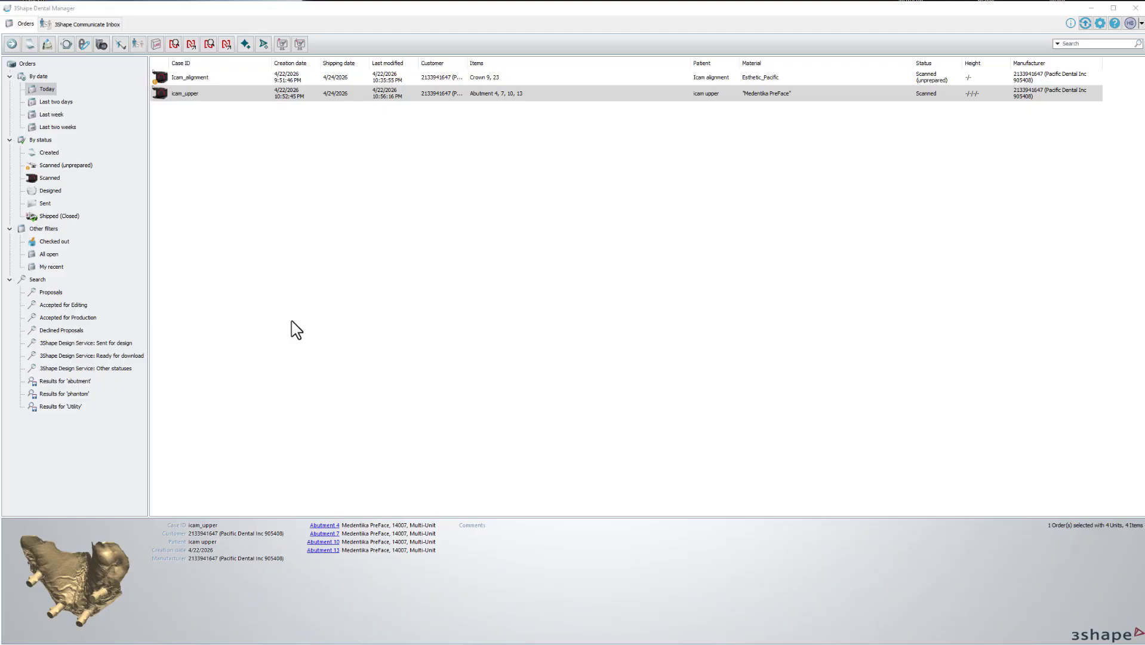
Launch DentalDesigner on icam_upper via Design, opening at occlusal plane alignment.
{"action": "left_click", "coordinate": [181, 94]}
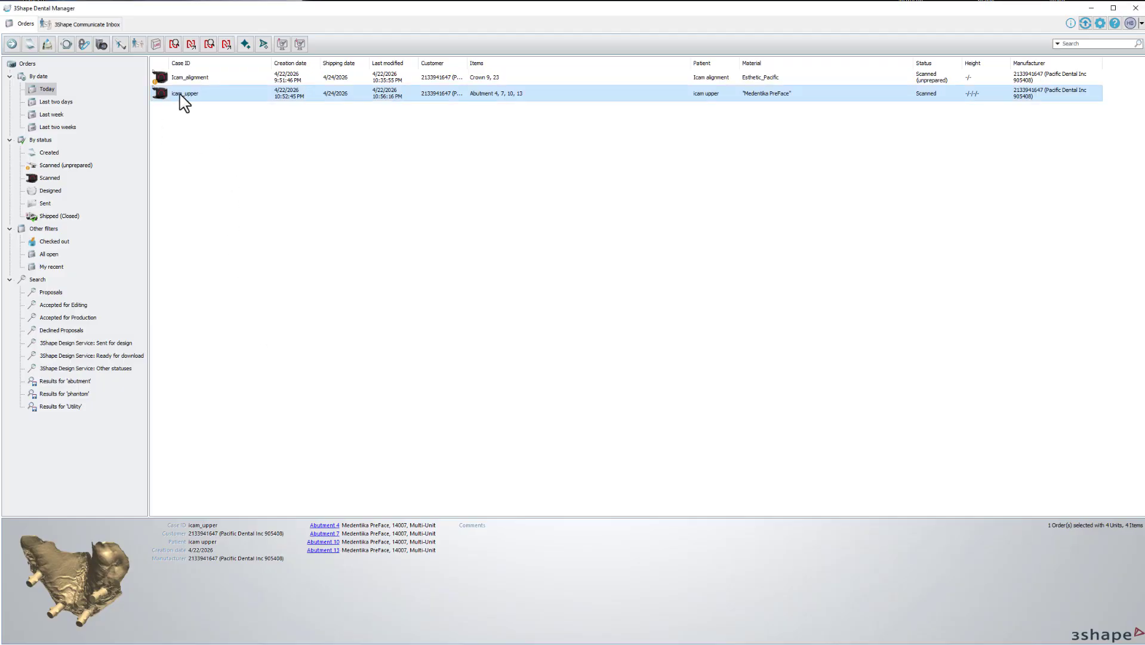
{"action": "right_click", "coordinate": [179, 94]}
{"action": "left_click", "coordinate": [209, 116]}
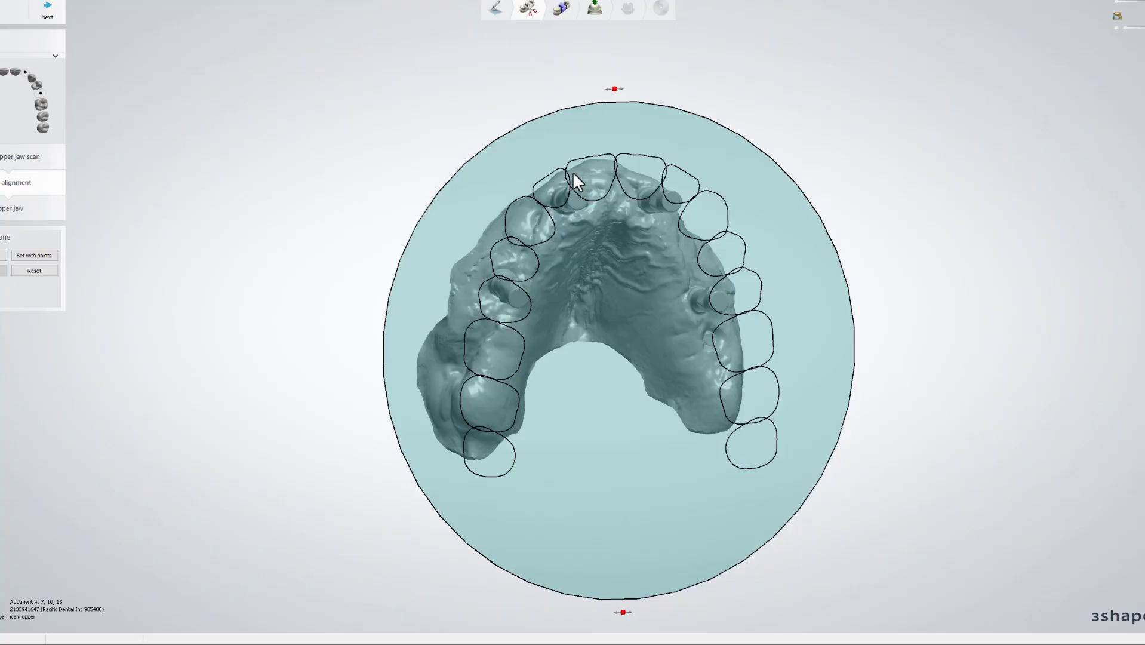
Accept the alignment and mark Abutments 4, 7, 10 and 13 at their scan bodies.
{"action": "right_click_drag", "start_coordinate": [571, 211], "coordinate": [588, 311]}
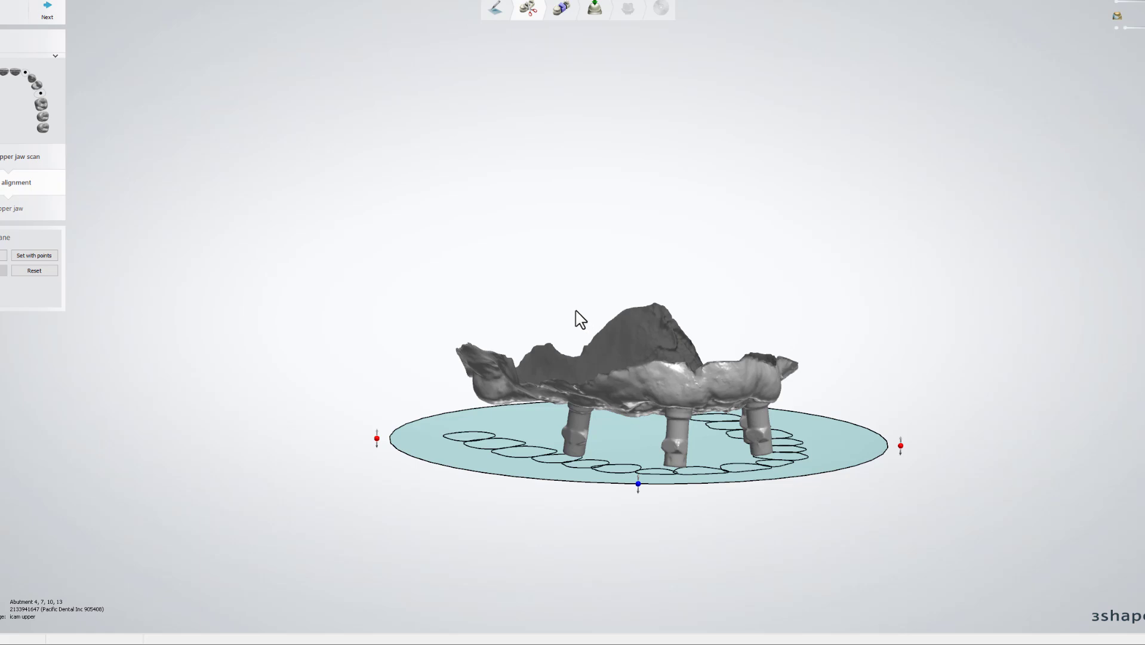
{"action": "left_click", "coordinate": [50, 15]}
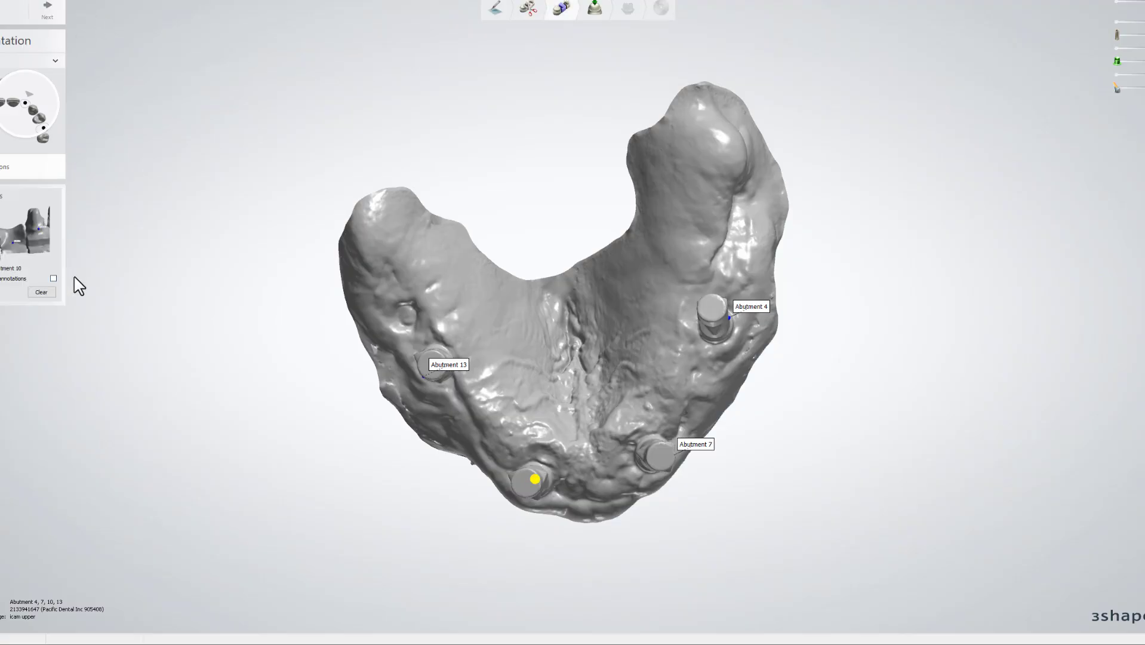
{"action": "left_click", "coordinate": [53, 278]}
{"action": "right_click_drag", "start_coordinate": [600, 382], "coordinate": [591, 311]}
{"action": "right_click_drag", "start_coordinate": [743, 307], "coordinate": [716, 322]}
{"action": "scroll", "coordinate": [716, 323], "scroll_direction": "up", "scroll_amount": 4}
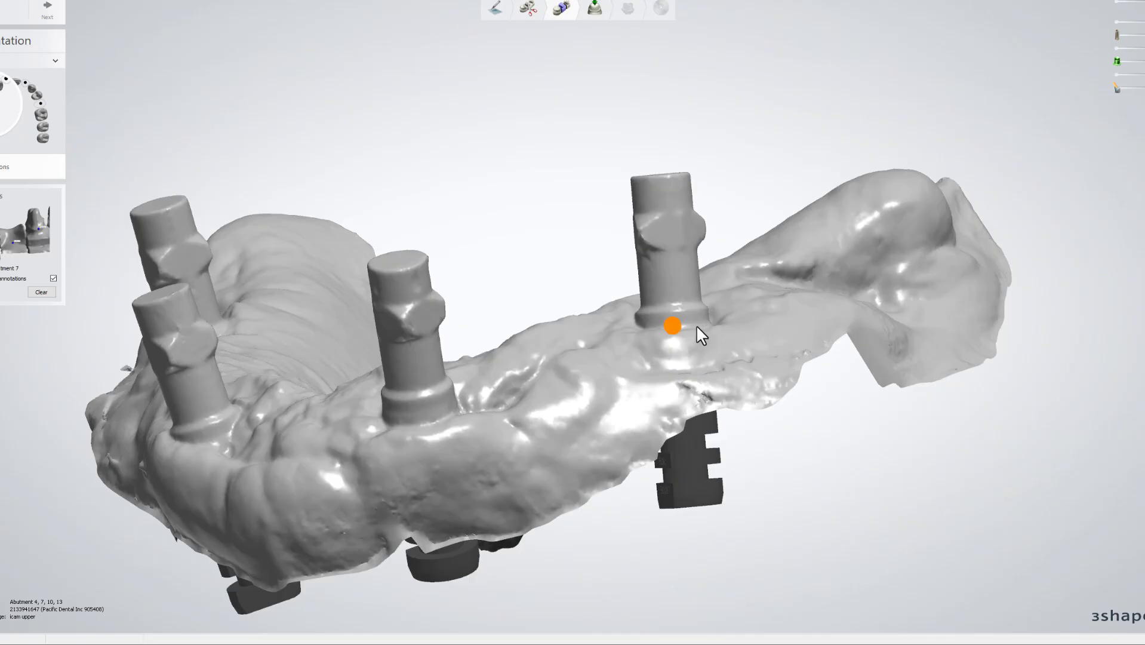
{"action": "left_click", "coordinate": [698, 325]}
{"action": "left_click", "coordinate": [436, 428]}
{"action": "left_click", "coordinate": [164, 444]}
{"action": "right_click_drag", "start_coordinate": [164, 444], "coordinate": [289, 429]}
{"action": "left_click", "coordinate": [221, 340]}
Vary the scan transparency to check the abutment bodies' fit, especially around Abutment 10.
{"action": "mouse_move", "coordinate": [426, 376]}
{"action": "right_mouse_down"}
{"action": "mouse_move", "coordinate": [497, 293]}
{"action": "mouse_move", "coordinate": [485, 296]}
{"action": "mouse_move", "coordinate": [846, 237]}
{"action": "right_mouse_up"}
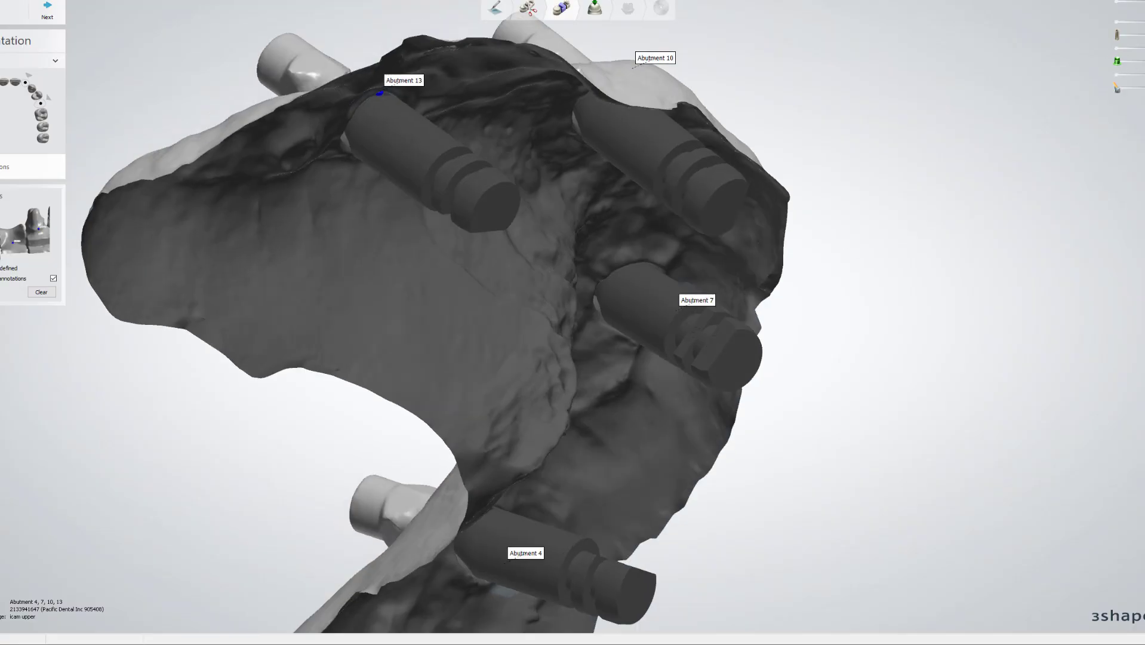
{"action": "left_click_drag", "start_coordinate": [1144, 4], "coordinate": [1136, 5]}
{"action": "right_click_drag", "start_coordinate": [1019, 77], "coordinate": [796, 161]}
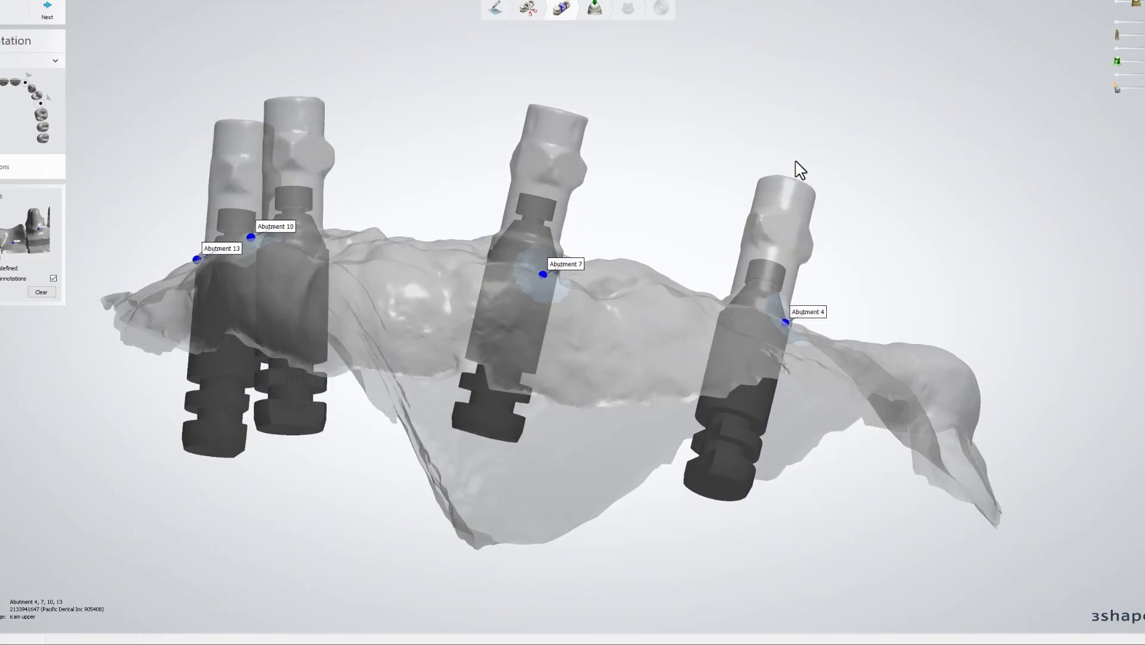
{"action": "scroll", "coordinate": [422, 317], "scroll_direction": "up", "scroll_amount": 5}
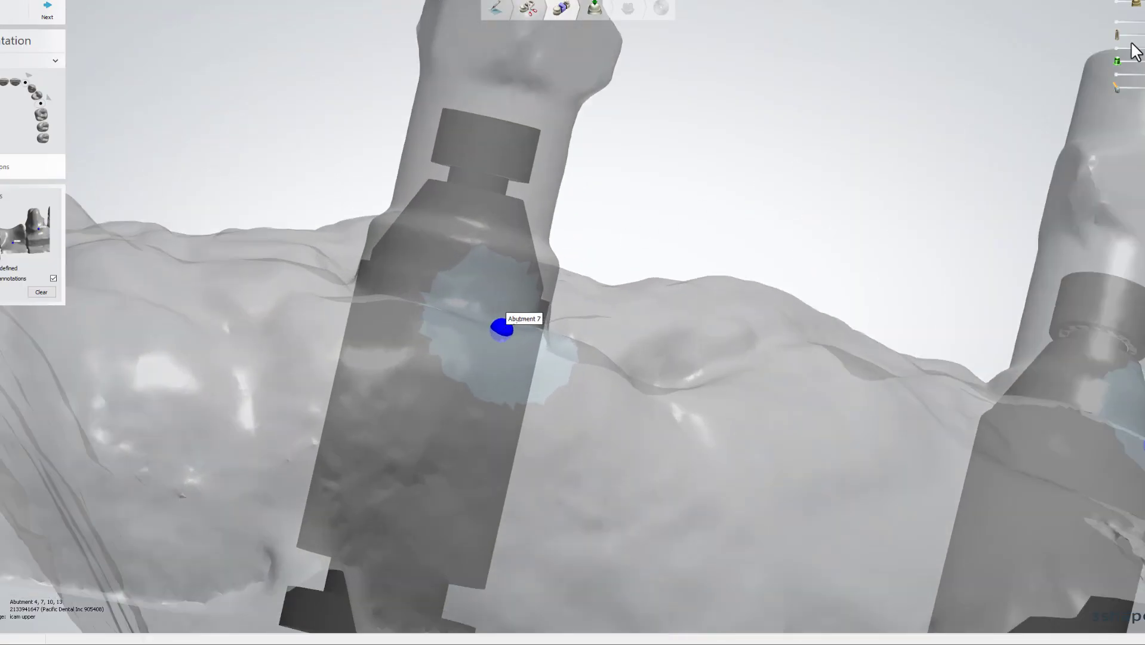
{"action": "left_click", "coordinate": [1137, 6]}
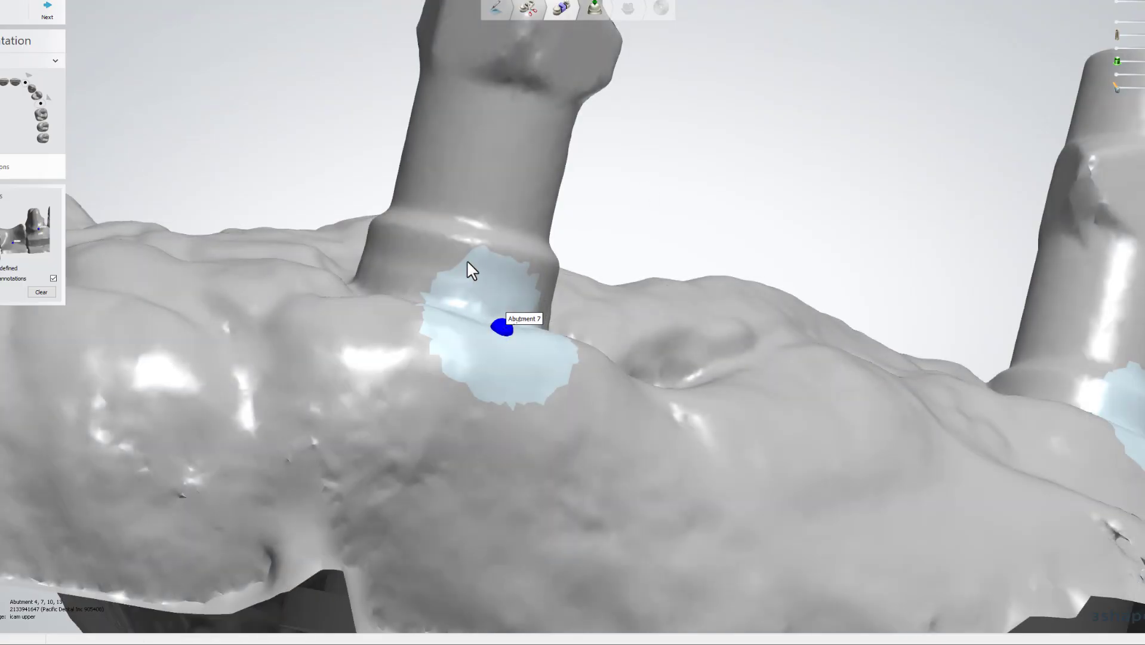
{"action": "mouse_move", "coordinate": [1144, 4]}
{"action": "left_mouse_down"}
{"action": "mouse_move", "coordinate": [1118, 5]}
{"action": "mouse_move", "coordinate": [1137, 5]}
{"action": "left_mouse_up"}
{"action": "scroll", "coordinate": [843, 160], "scroll_direction": "down", "scroll_amount": 3}
{"action": "right_click_drag", "start_coordinate": [843, 160], "coordinate": [732, 299]}
{"action": "scroll", "coordinate": [703, 292], "scroll_direction": "up", "scroll_amount": 5}
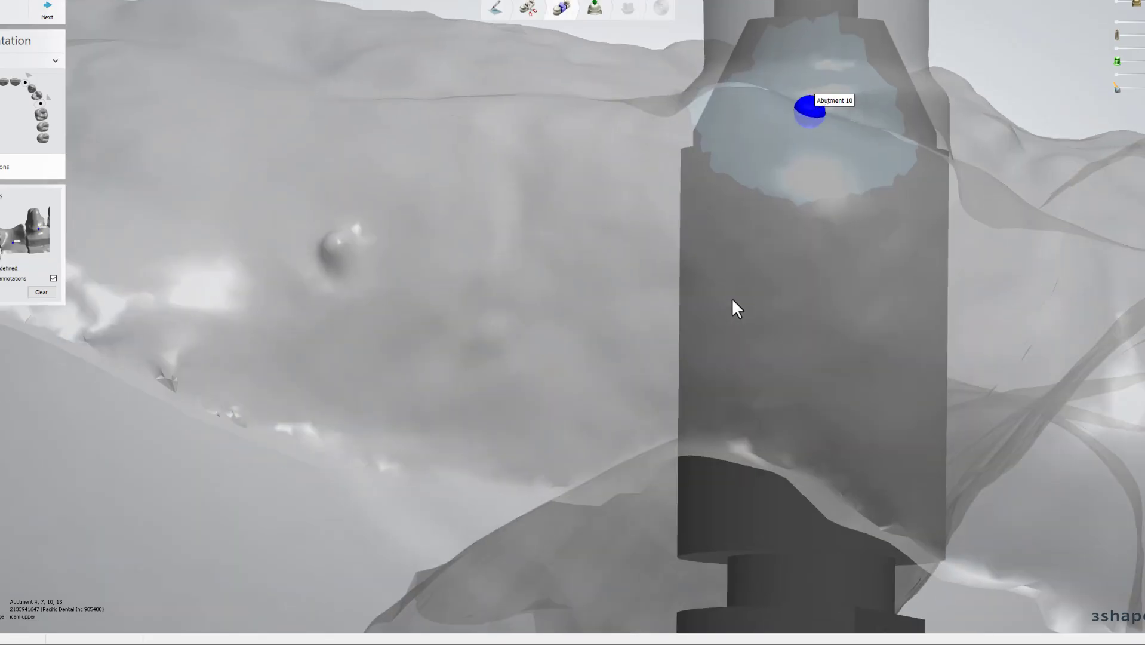
{"action": "middle_click_drag", "start_coordinate": [732, 299], "coordinate": [742, 370]}
{"action": "scroll", "coordinate": [743, 370], "scroll_direction": "down", "scroll_amount": 3}
{"action": "scroll", "coordinate": [583, 332], "scroll_direction": "down", "scroll_amount": 4}
{"action": "scroll", "coordinate": [533, 388], "scroll_direction": "up", "scroll_amount": 2}
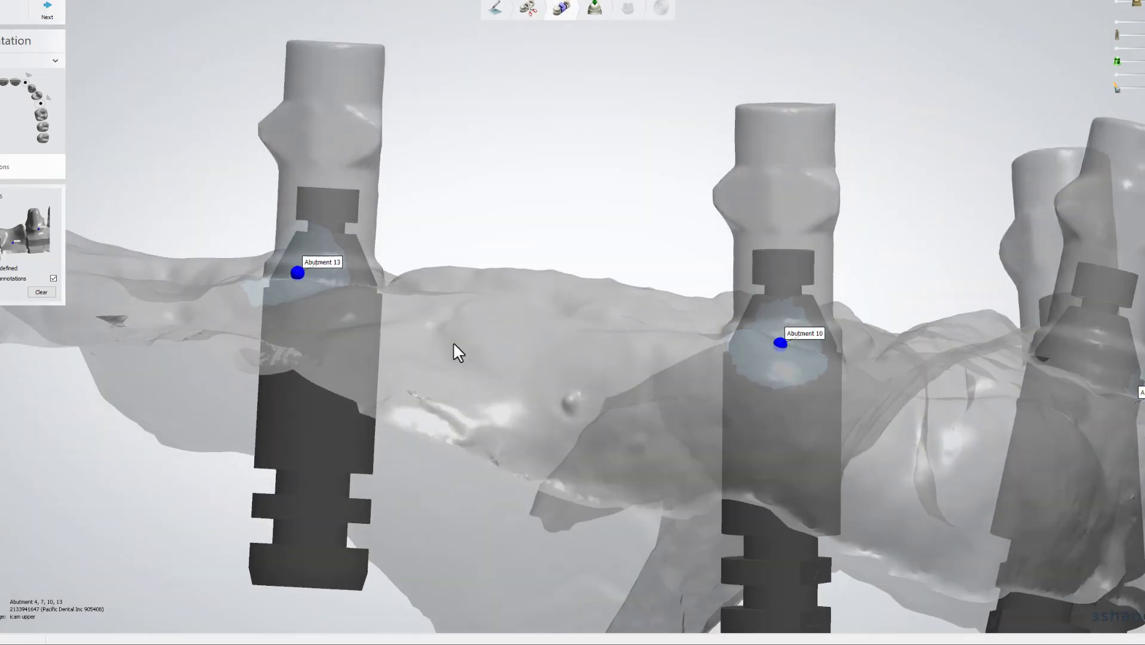
Show the screw channels, review all four abutments on the opaque jaw, then close the design.
{"action": "left_click", "coordinate": [1142, 88]}
{"action": "scroll", "coordinate": [861, 189], "scroll_direction": "down", "scroll_amount": 3}
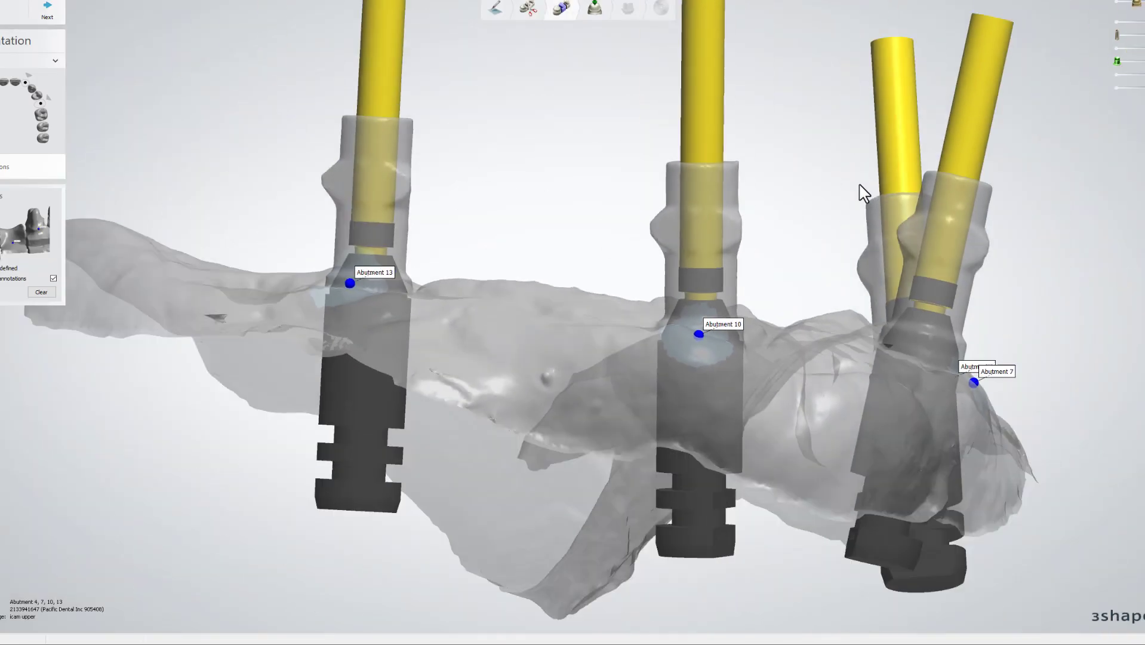
{"action": "right_click_drag", "start_coordinate": [862, 190], "coordinate": [813, 269]}
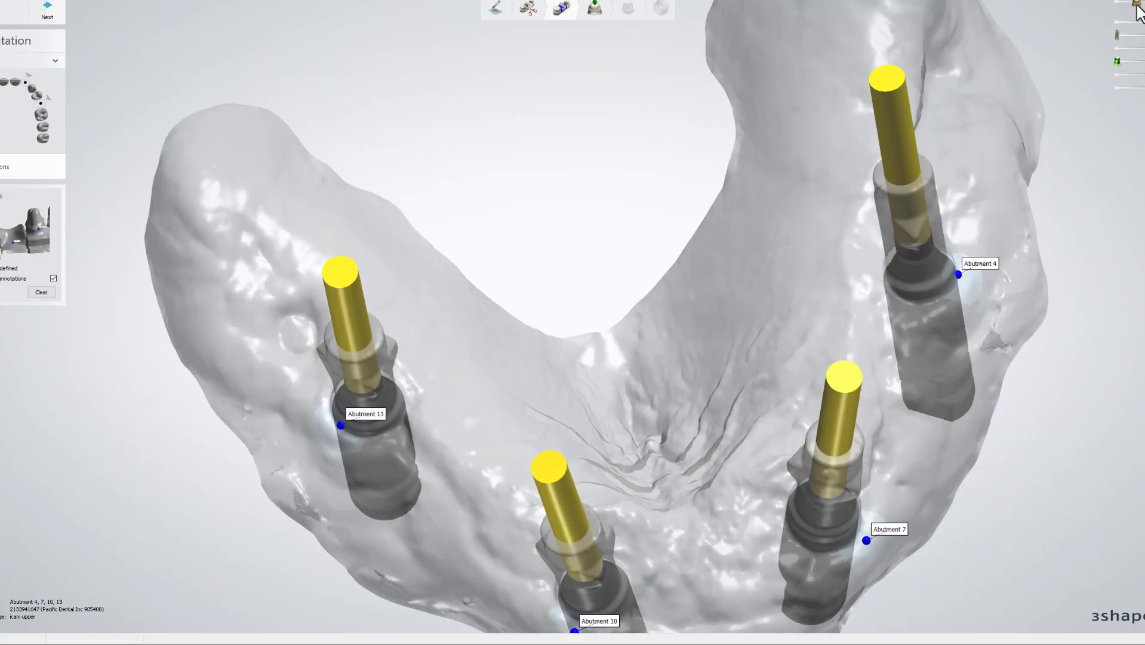
{"action": "left_click_drag", "start_coordinate": [1138, 6], "coordinate": [1144, 6]}
{"action": "middle_click_drag", "start_coordinate": [1048, 123], "coordinate": [989, 21]}
{"action": "scroll", "coordinate": [989, 20], "scroll_direction": "down", "scroll_amount": 2}
{"action": "right_click_drag", "start_coordinate": [943, 84], "coordinate": [917, 133]}
{"action": "scroll", "coordinate": [830, 283], "scroll_direction": "up", "scroll_amount": 4}
{"action": "right_click_drag", "start_coordinate": [814, 321], "coordinate": [839, 274]}
{"action": "scroll", "coordinate": [840, 274], "scroll_direction": "down", "scroll_amount": 3}
{"action": "middle_click_drag", "start_coordinate": [827, 200], "coordinate": [790, 309]}
{"action": "right_click_drag", "start_coordinate": [789, 309], "coordinate": [681, 299]}
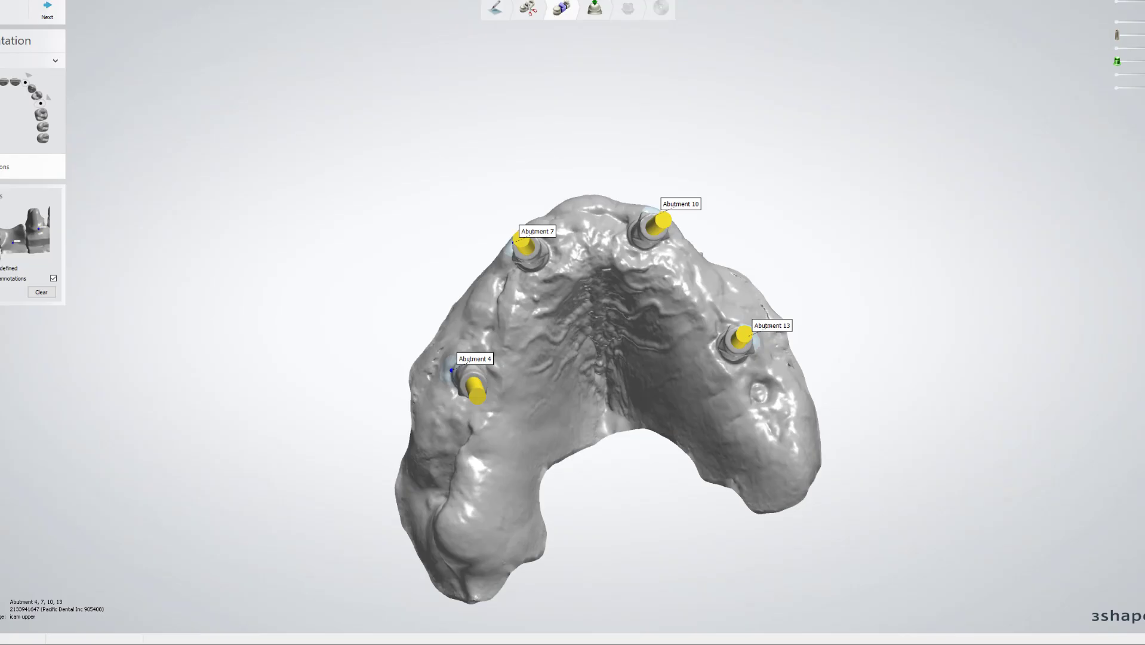
{"action": "left_click", "coordinate": [1129, 4]}
Save the icam_upper design and start a new order form.
{"action": "left_click", "coordinate": [634, 333]}
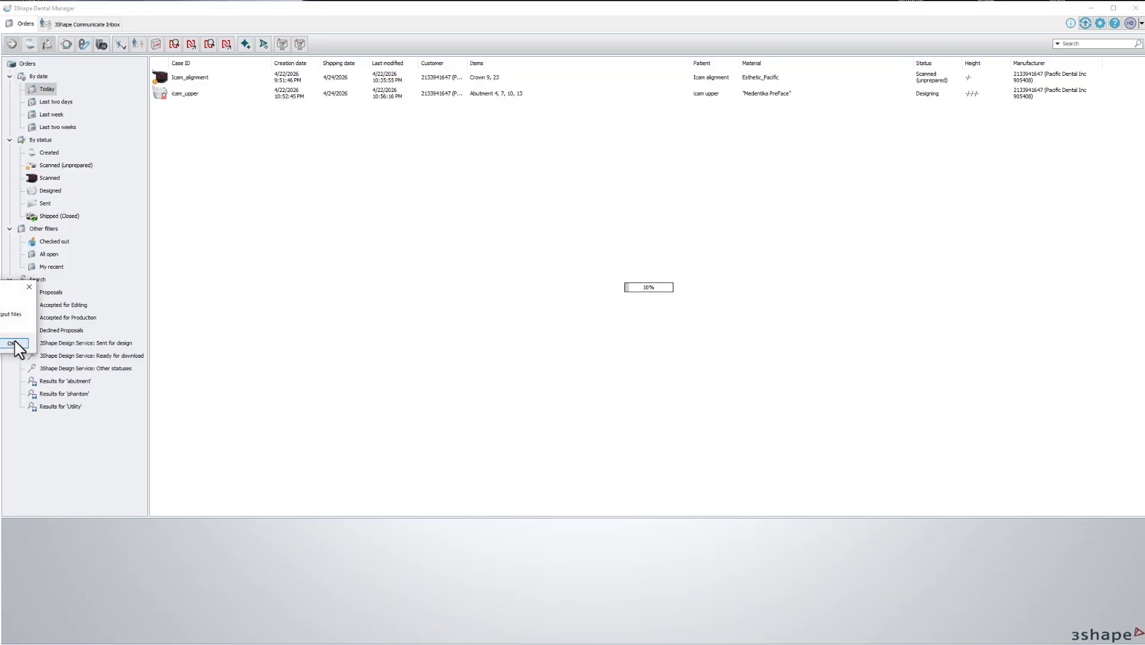
{"action": "left_click", "coordinate": [13, 344]}
{"action": "right_click", "coordinate": [245, 160]}
{"action": "left_click", "coordinate": [269, 171]}
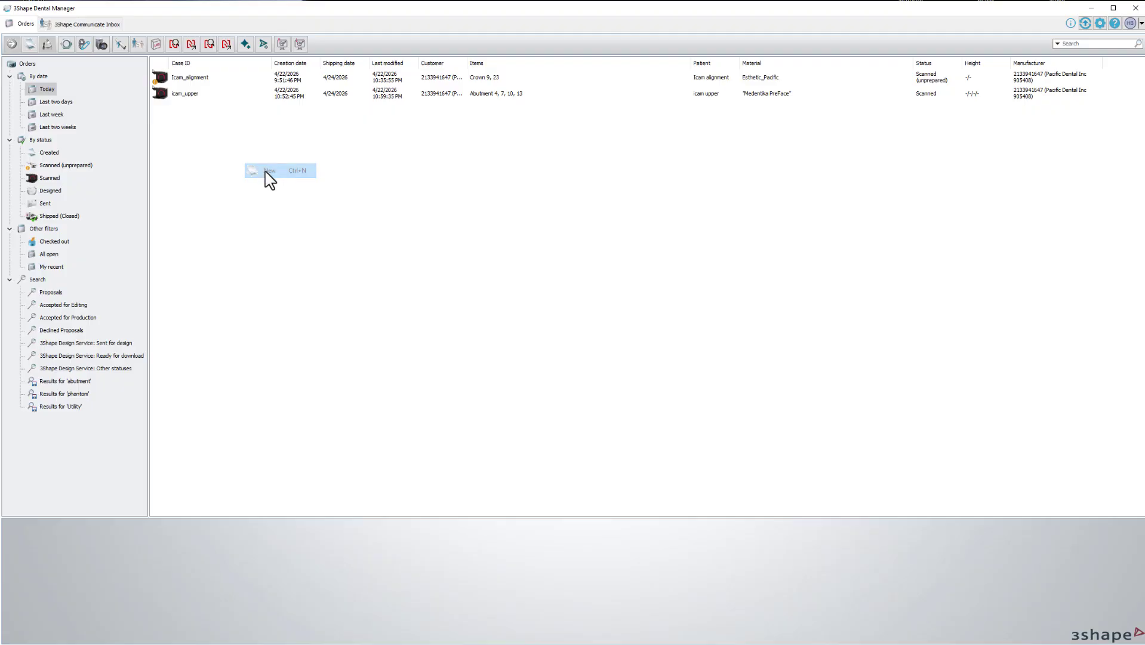
{"action": "left_click", "coordinate": [351, 245]}
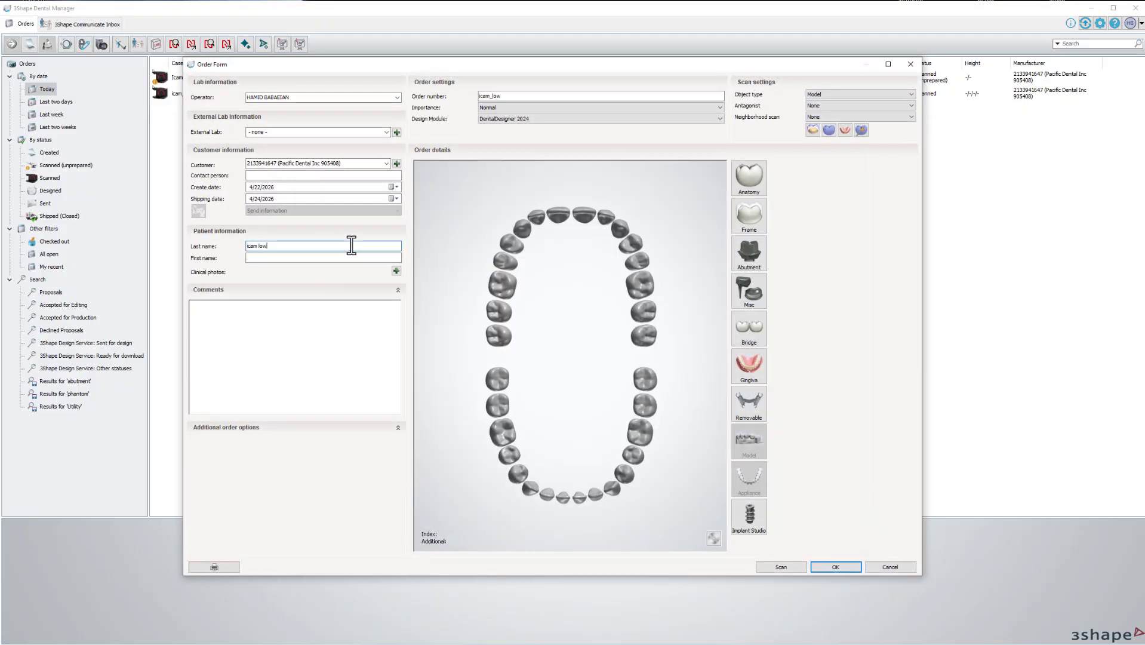
Make teeth 20, 23, 26, 29 DESS Multi-Unit abutments in group 1 and save the order.
{"action": "left_click", "coordinate": [633, 455]}
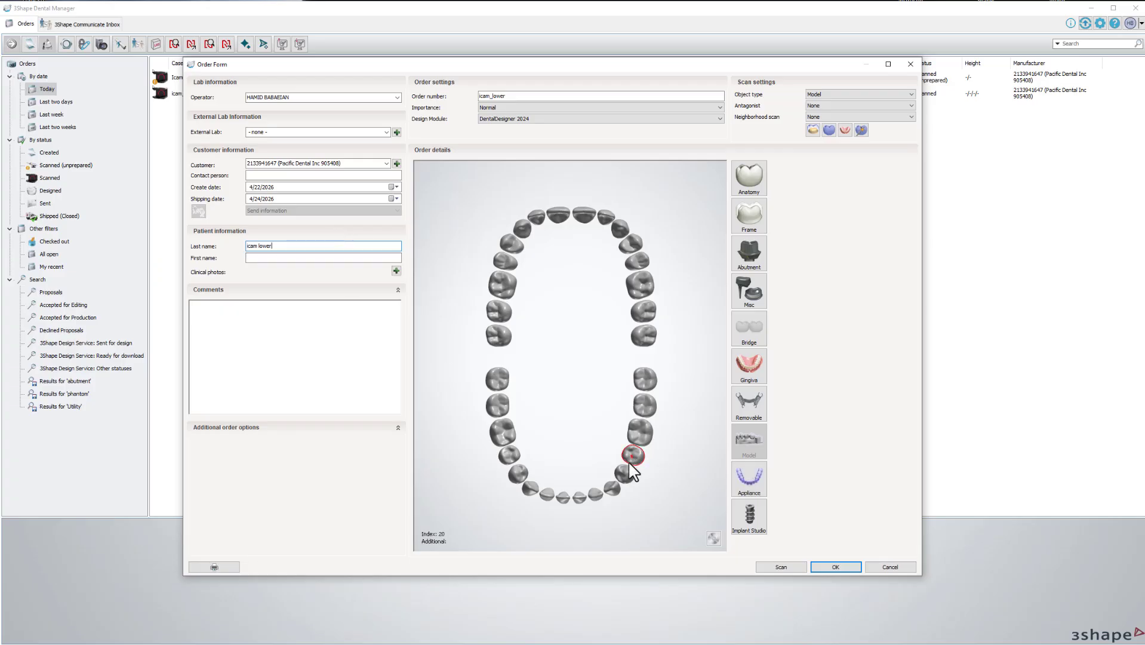
{"action": "left_click", "coordinate": [596, 494]}
{"action": "left_click", "coordinate": [548, 494]}
{"action": "left_click", "coordinate": [509, 456]}
{"action": "left_click", "coordinate": [749, 254]}
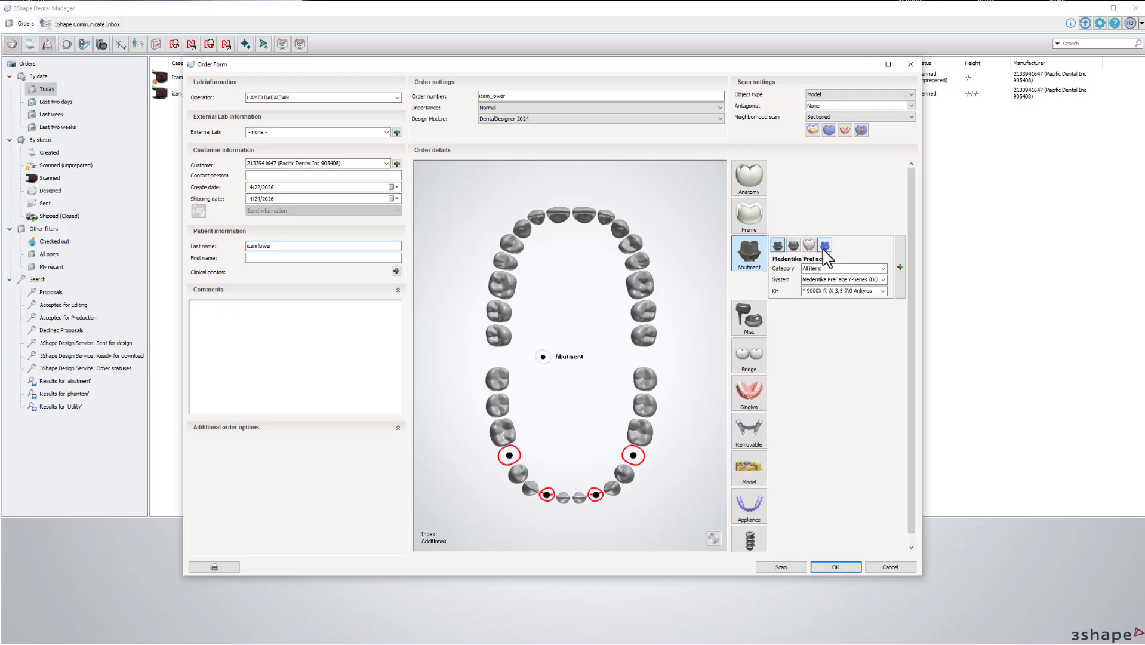
{"action": "left_click", "coordinate": [823, 268]}
{"action": "type", "text": "dess"}
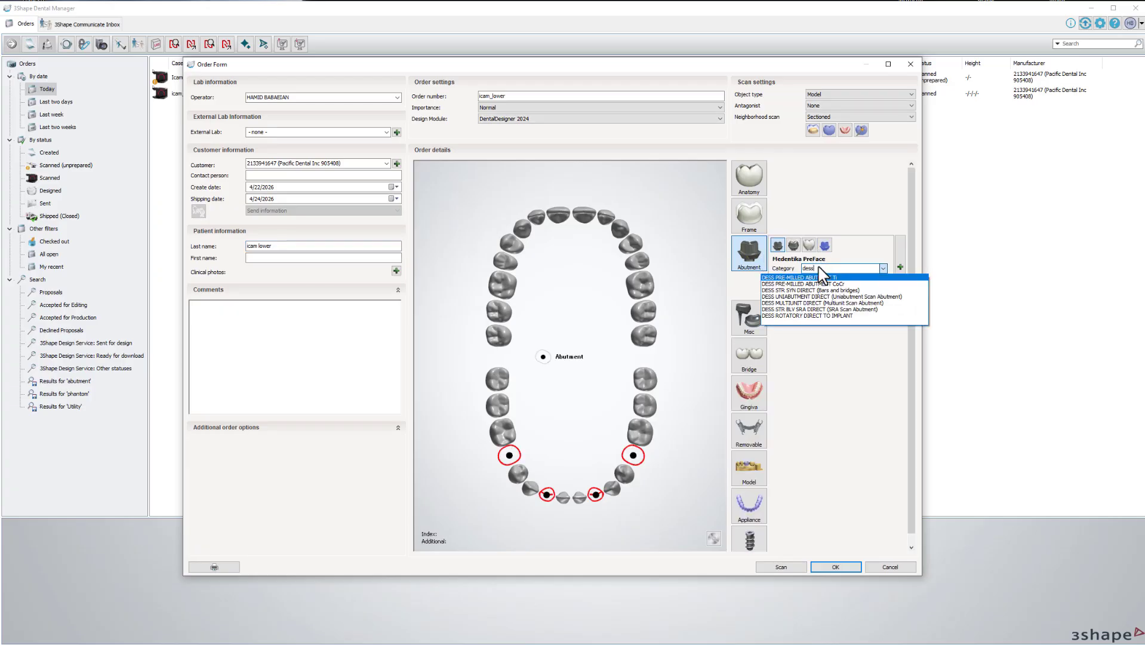
{"action": "left_click", "coordinate": [811, 303]}
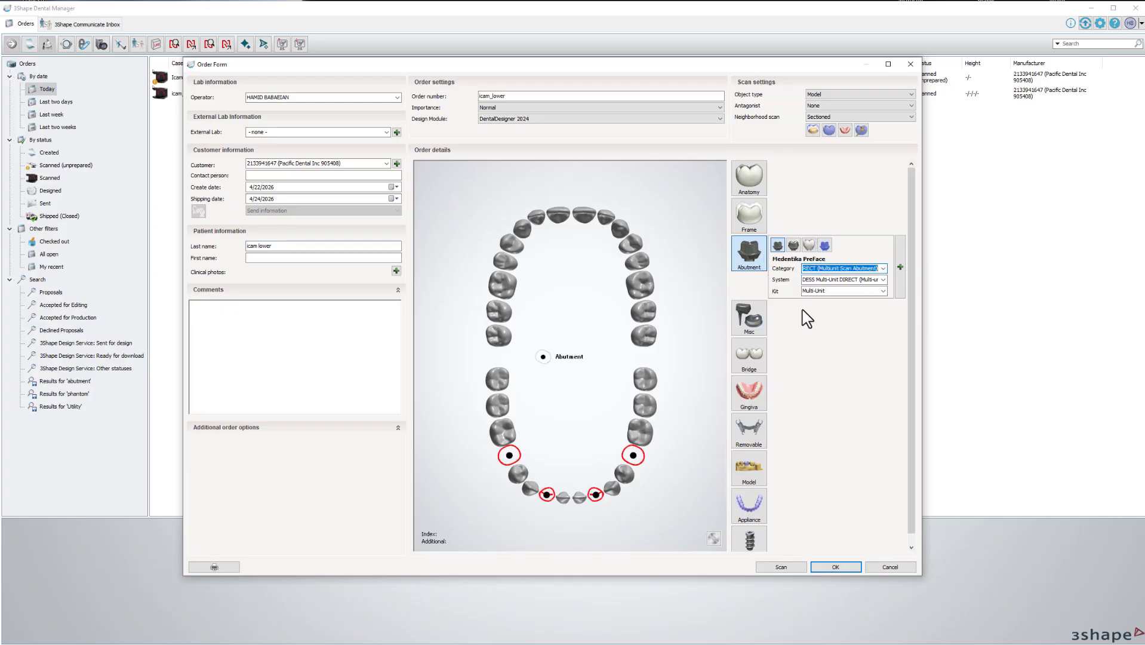
{"action": "left_click", "coordinate": [897, 292]}
{"action": "left_click", "coordinate": [887, 296]}
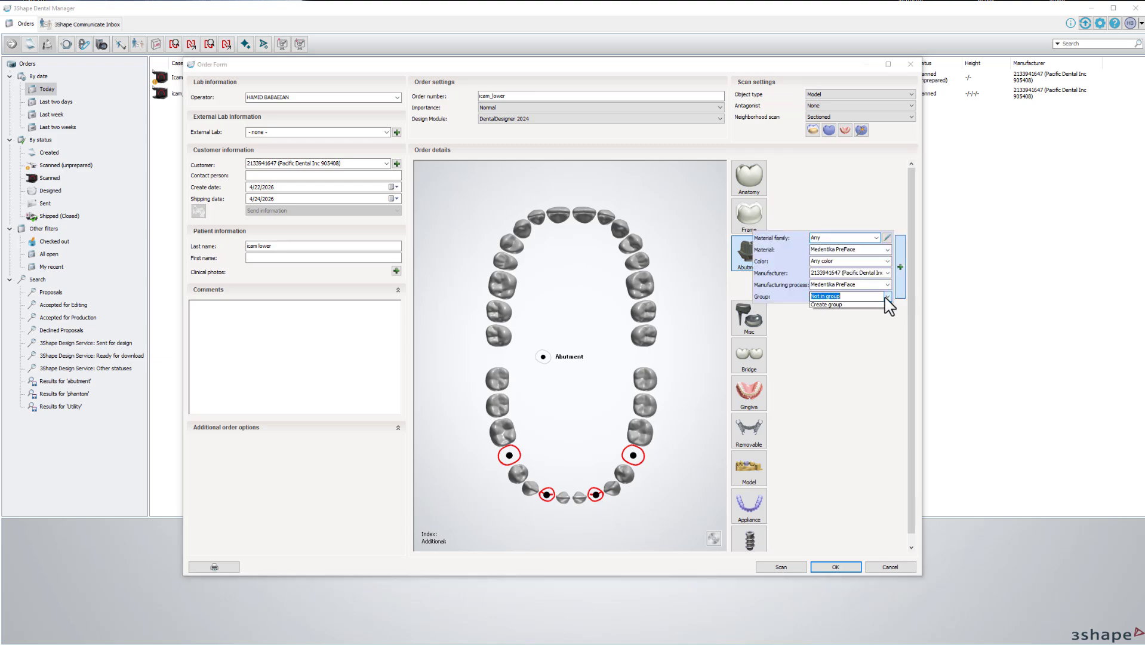
{"action": "left_click", "coordinate": [842, 312]}
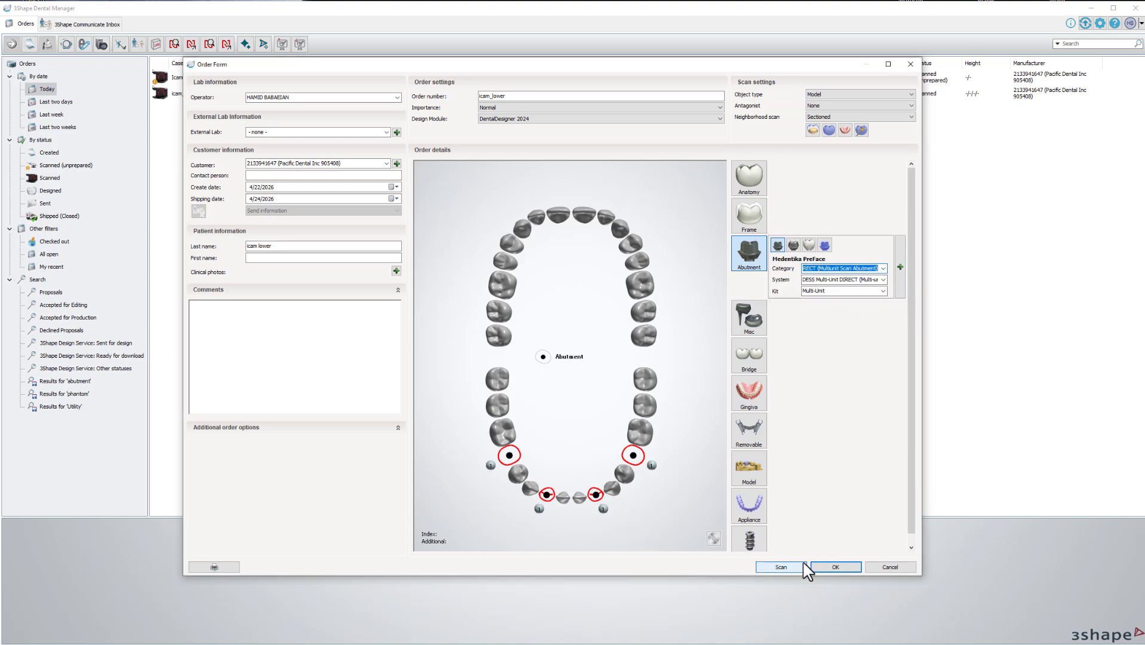
{"action": "left_click", "coordinate": [829, 567]}
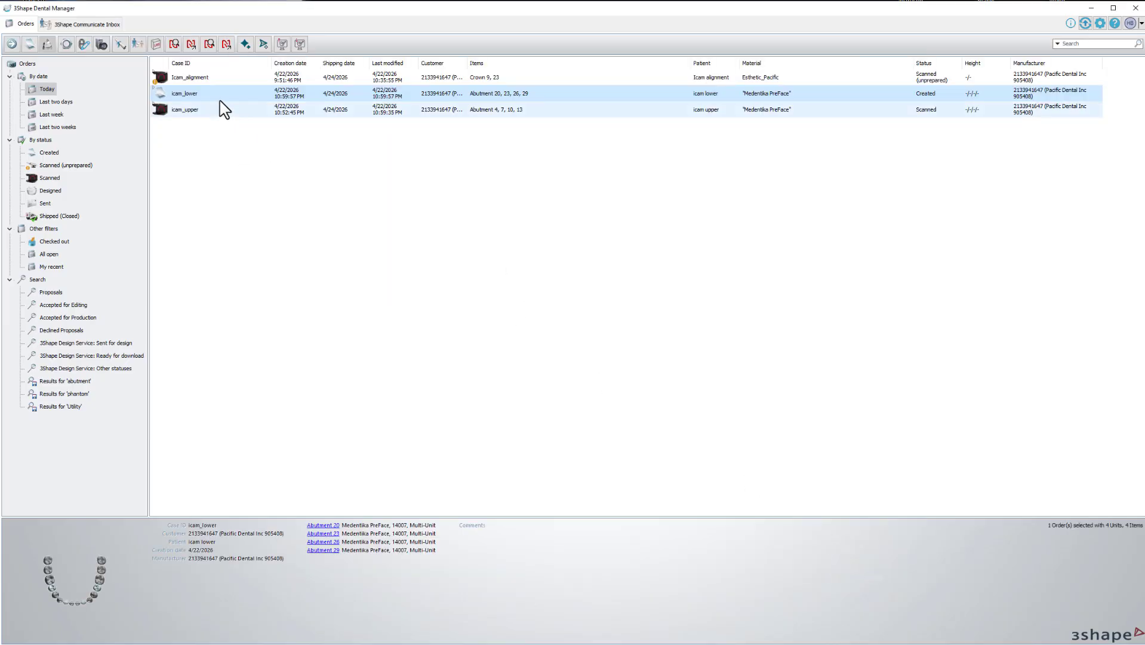
Import a lower-jaw scan into icam_lower and rotate its preview to the abutment side.
{"action": "right_click", "coordinate": [220, 98]}
{"action": "left_click", "coordinate": [251, 135]}
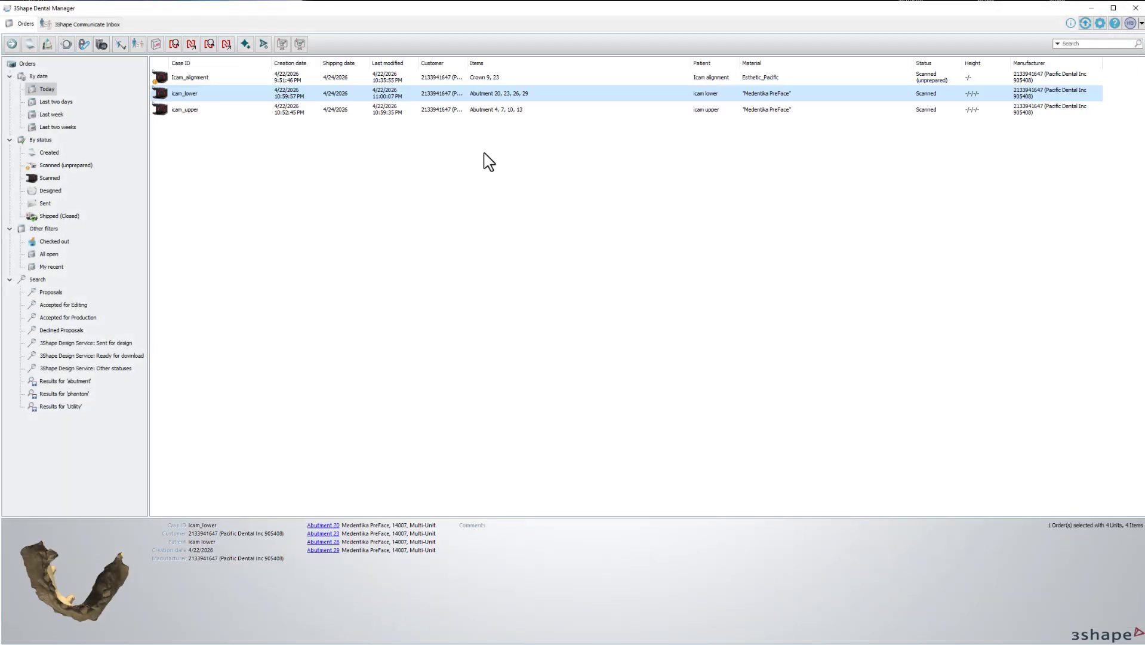
{"action": "right_click_drag", "start_coordinate": [78, 555], "coordinate": [63, 585]}
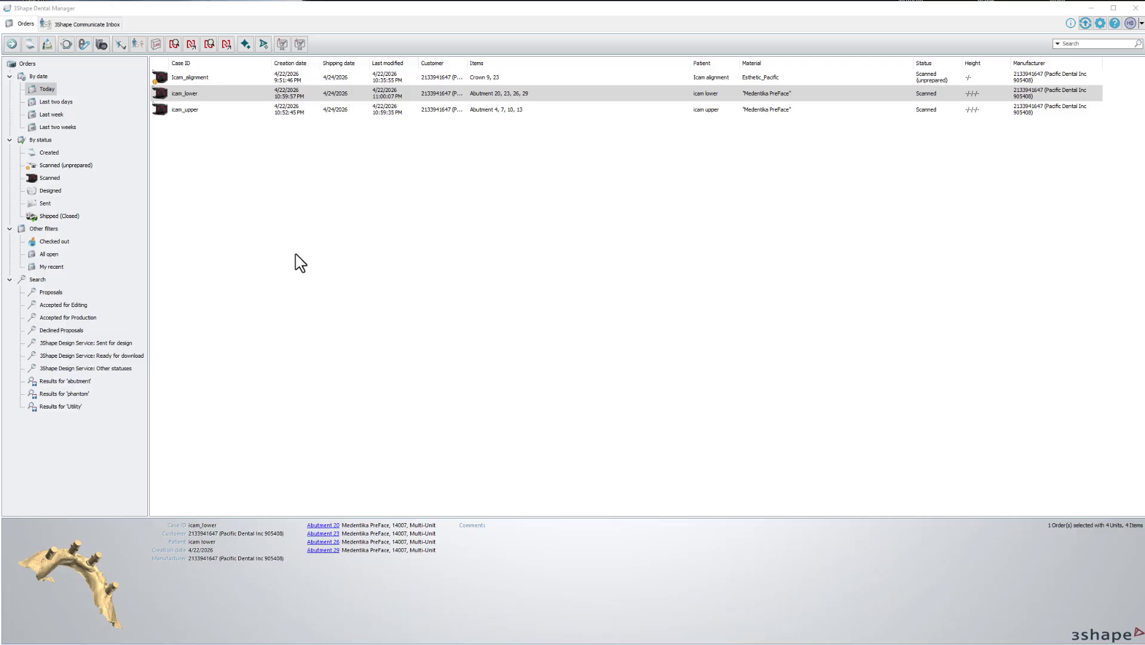
Browse to the lower implant positions 3Shape subfolder, then return to the order list.
{"action": "left_click", "coordinate": [214, 268]}
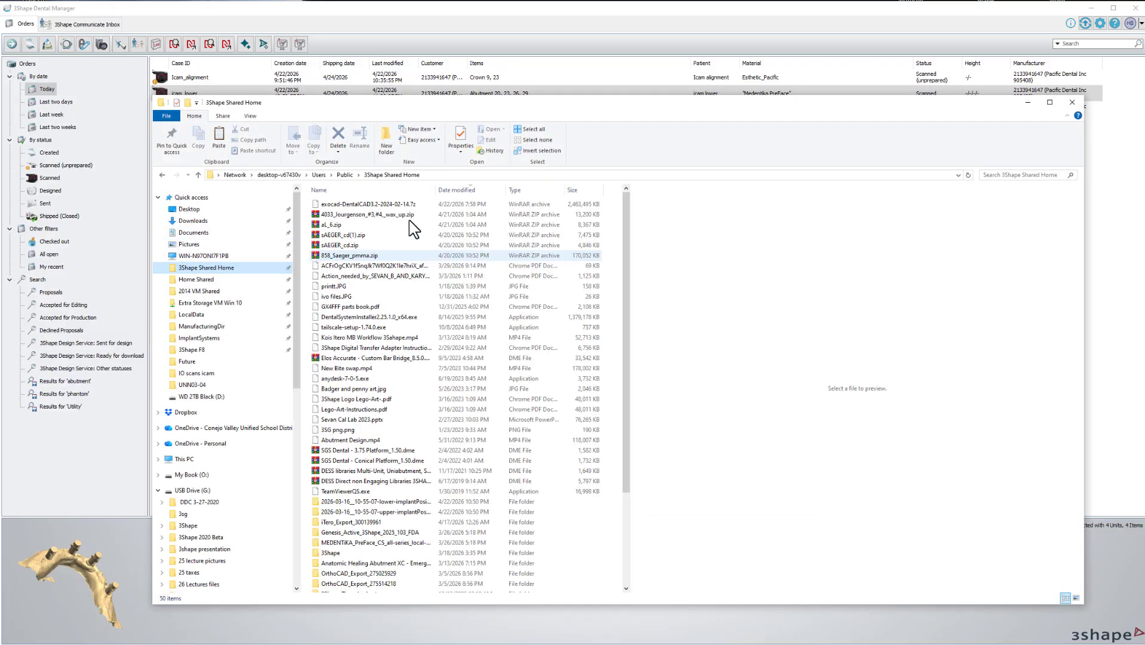
{"action": "double_click", "coordinate": [391, 503]}
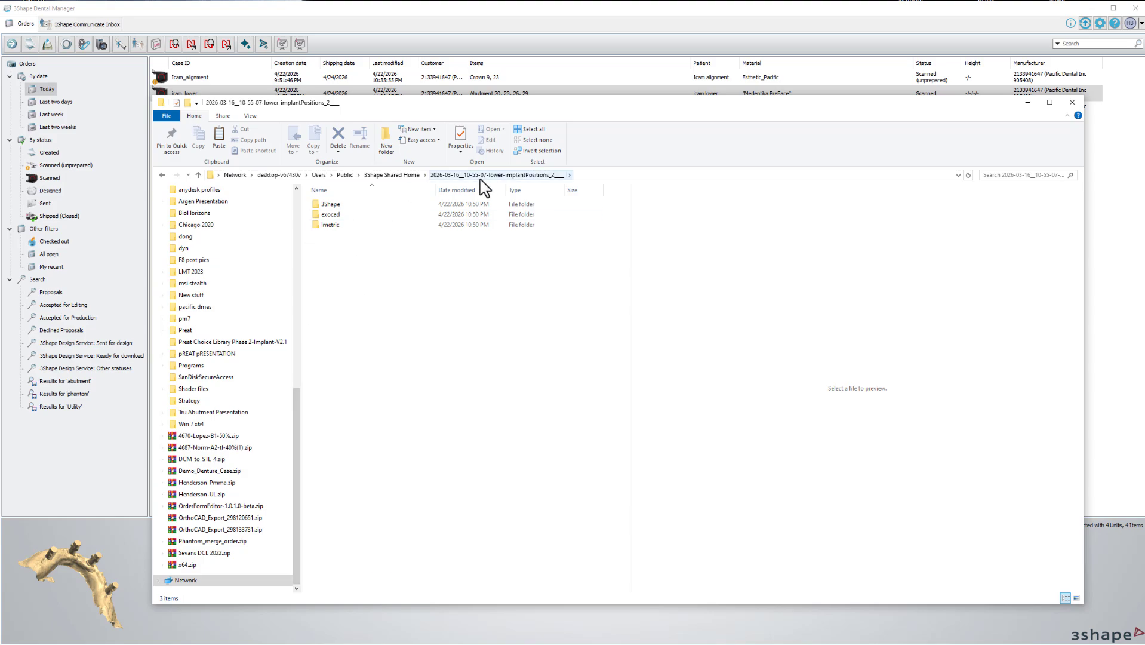
{"action": "double_click", "coordinate": [333, 205]}
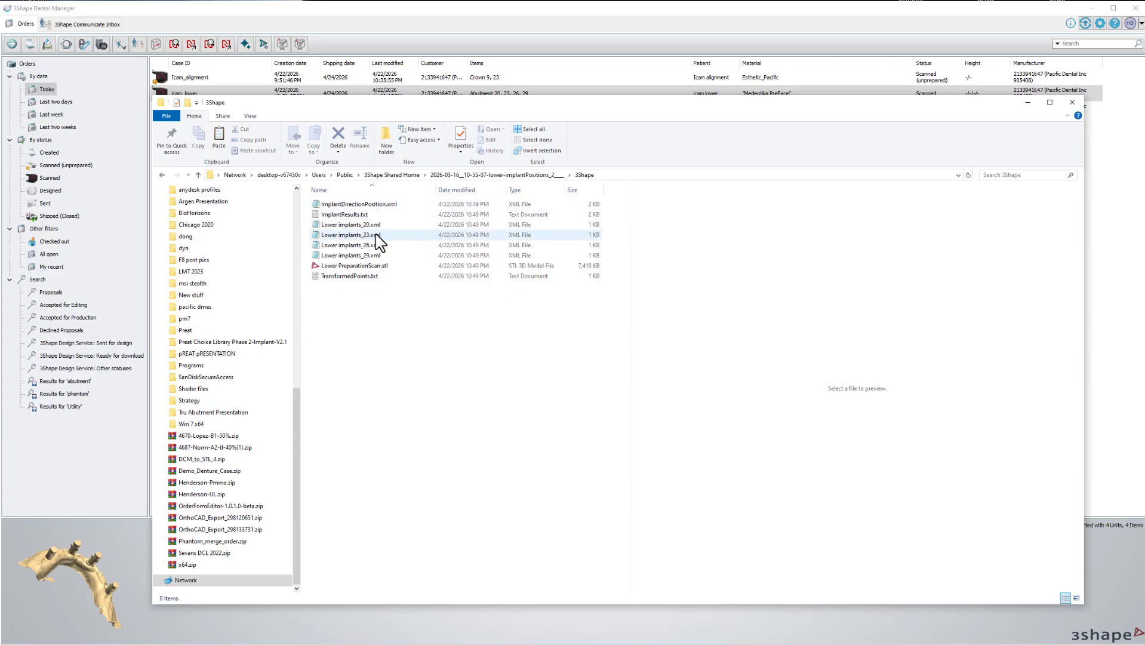
{"action": "left_click", "coordinate": [298, 91]}
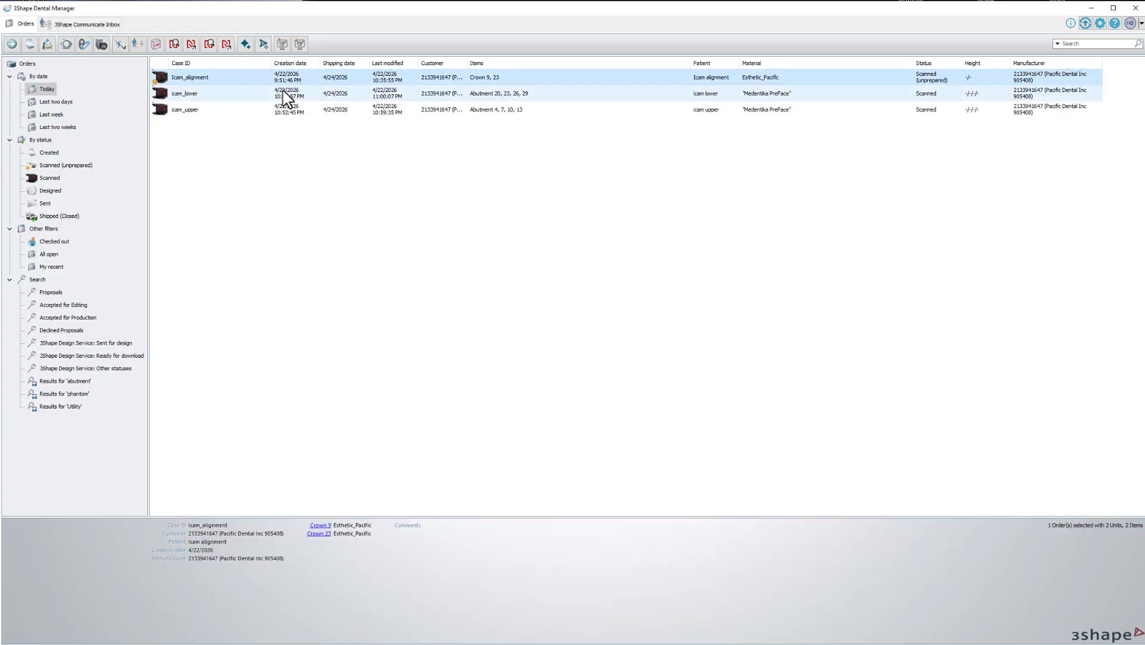
{"action": "left_click", "coordinate": [202, 111]}
Import implant positions into icam_lower via Advanced > Import Implant Position and rotate the preview to check.
{"action": "right_click", "coordinate": [188, 97]}
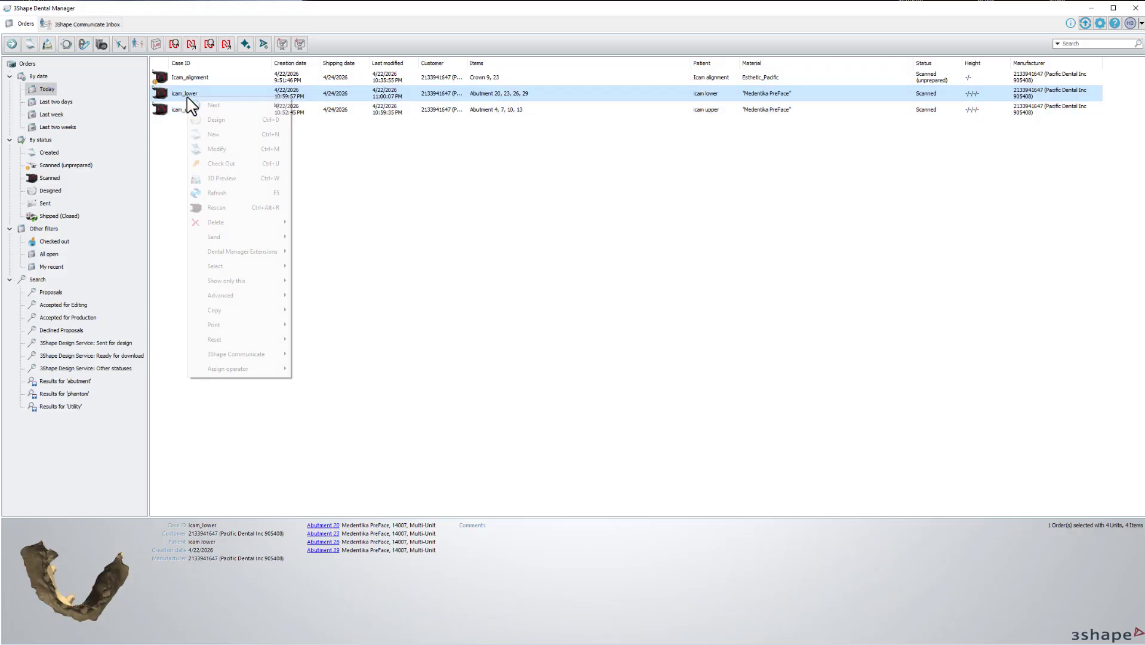
{"action": "mouse_move", "coordinate": [229, 297]}
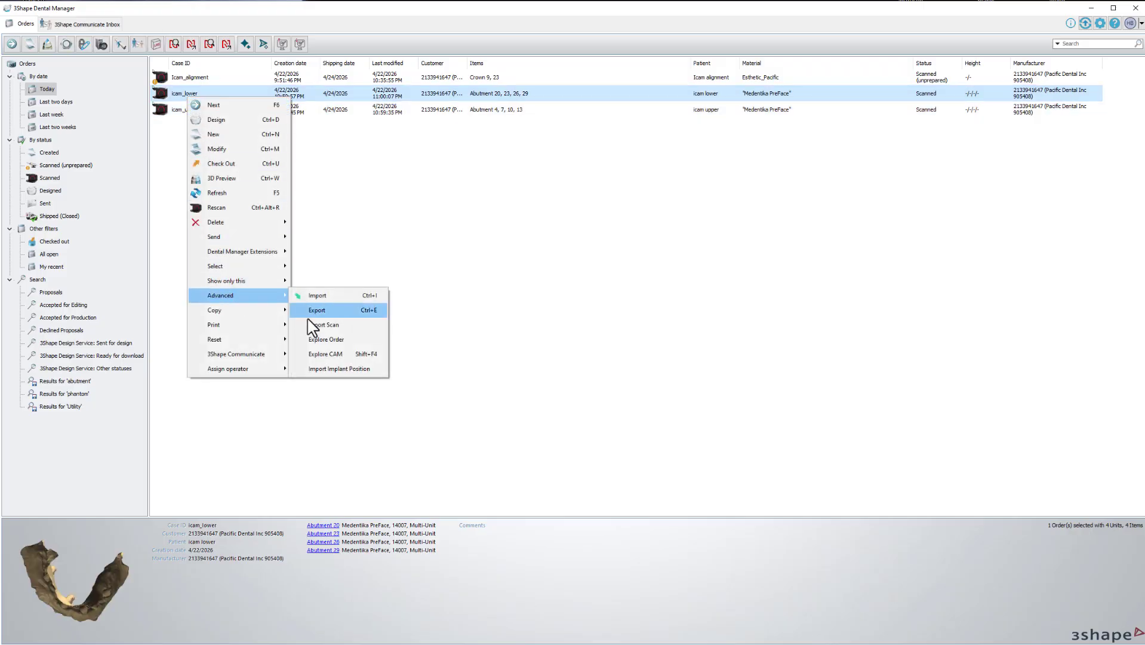
{"action": "left_click", "coordinate": [330, 370]}
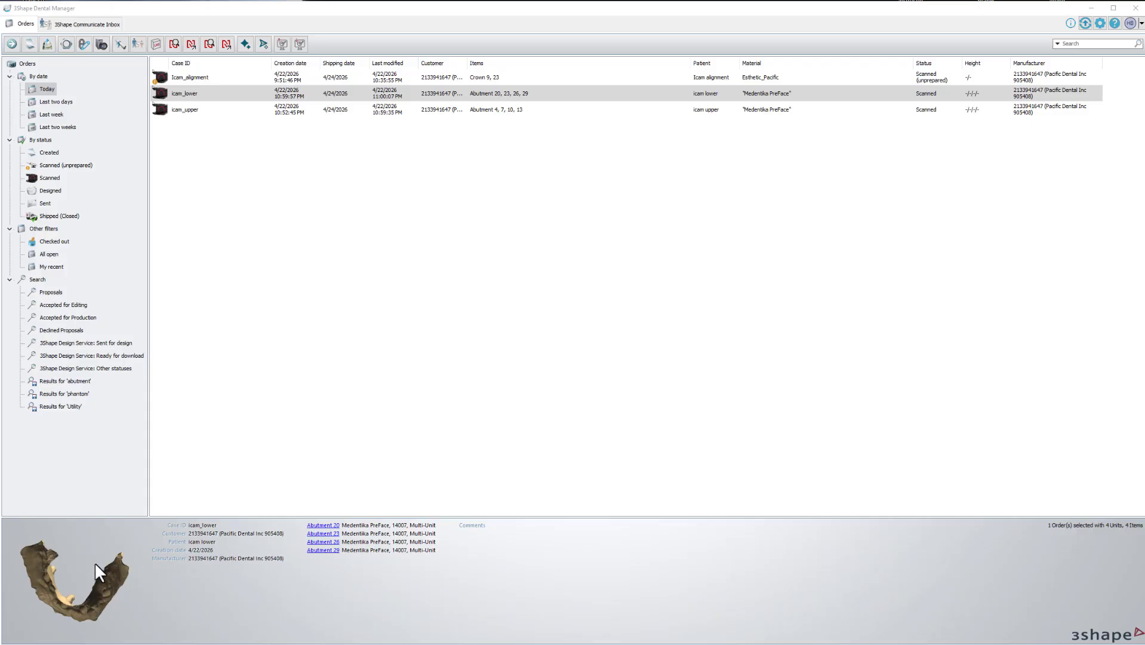
{"action": "left_click_drag", "start_coordinate": [70, 601], "coordinate": [79, 572]}
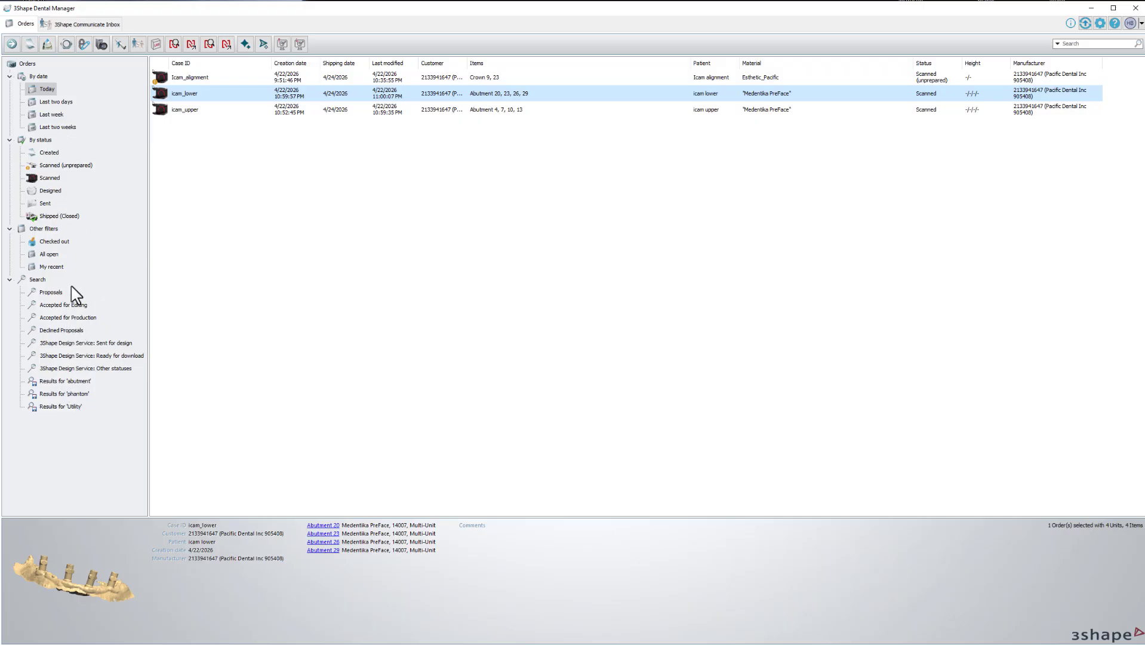
{"action": "left_click", "coordinate": [1065, 43]}
{"action": "type", "text": "hen"}
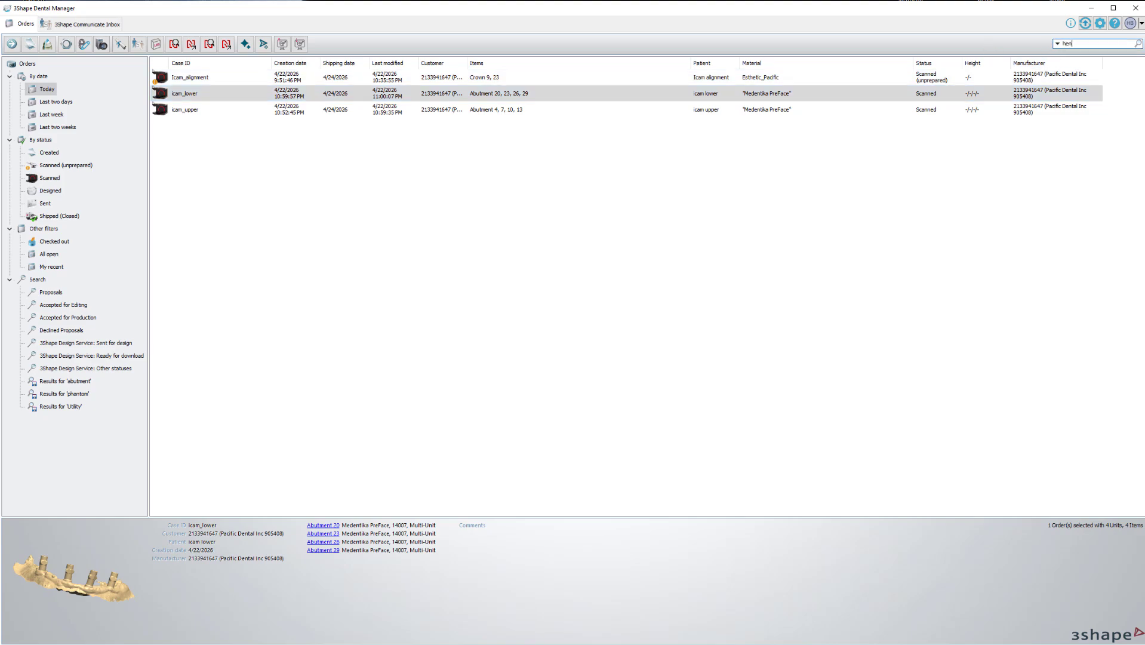
{"action": "type", "text": "d"}
{"action": "key", "text": "Return"}
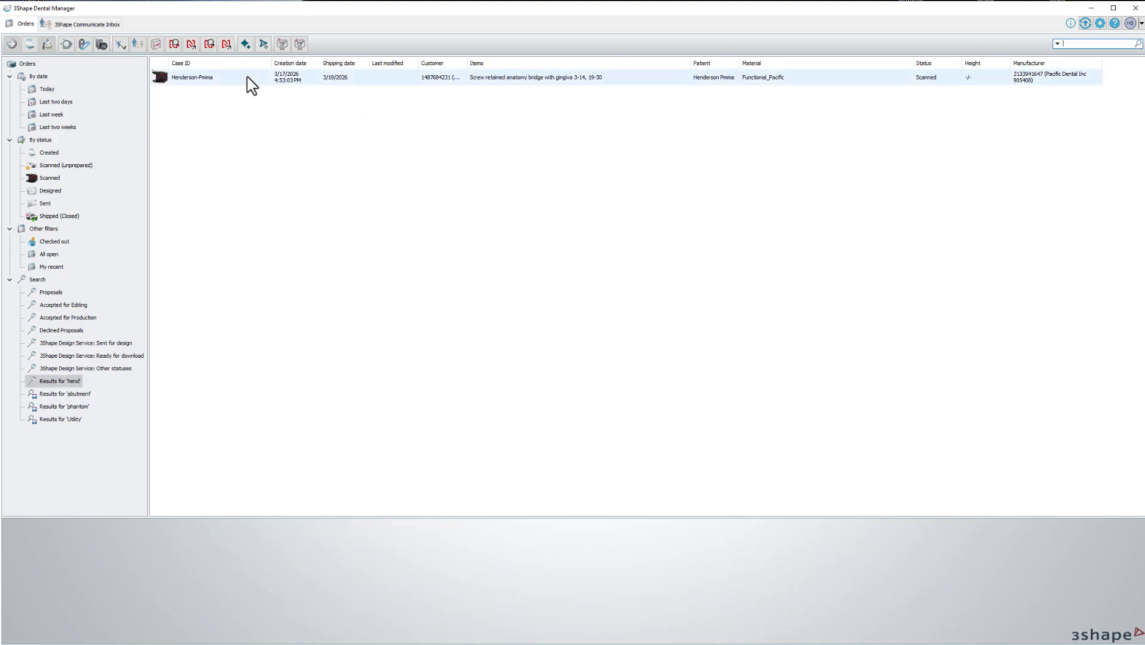
{"action": "left_click", "coordinate": [250, 83]}
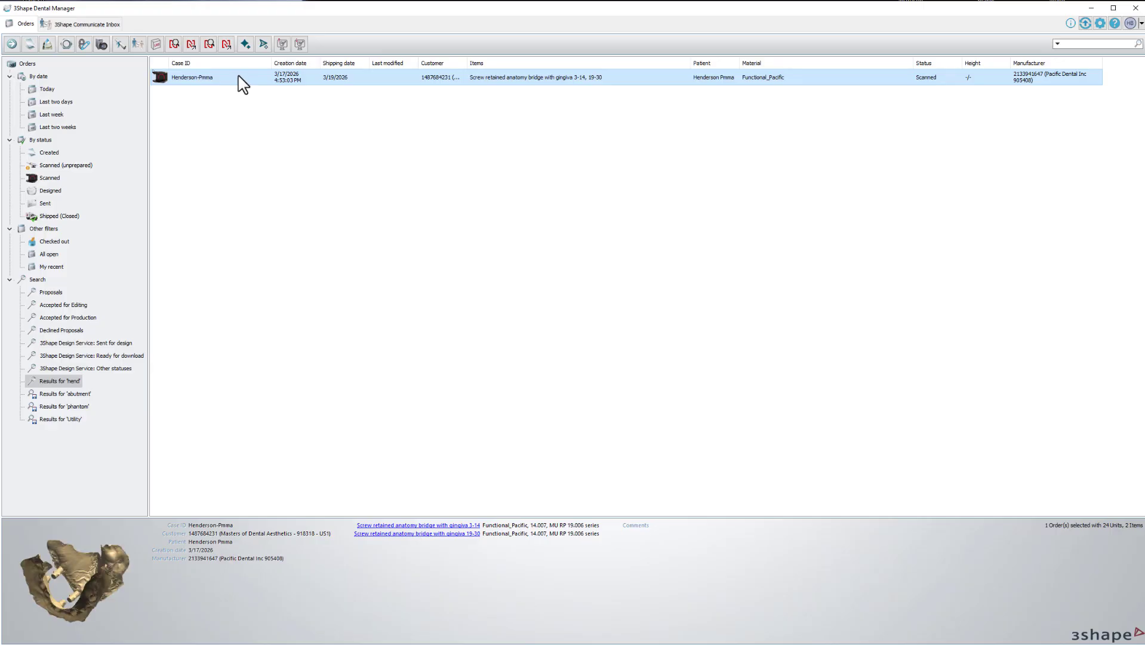
Delete Backup, CAD, External models, FeatureCache and DentalDesignerModellingTree.3ml from the order's folder.
{"action": "key", "text": "ctrl+e"}
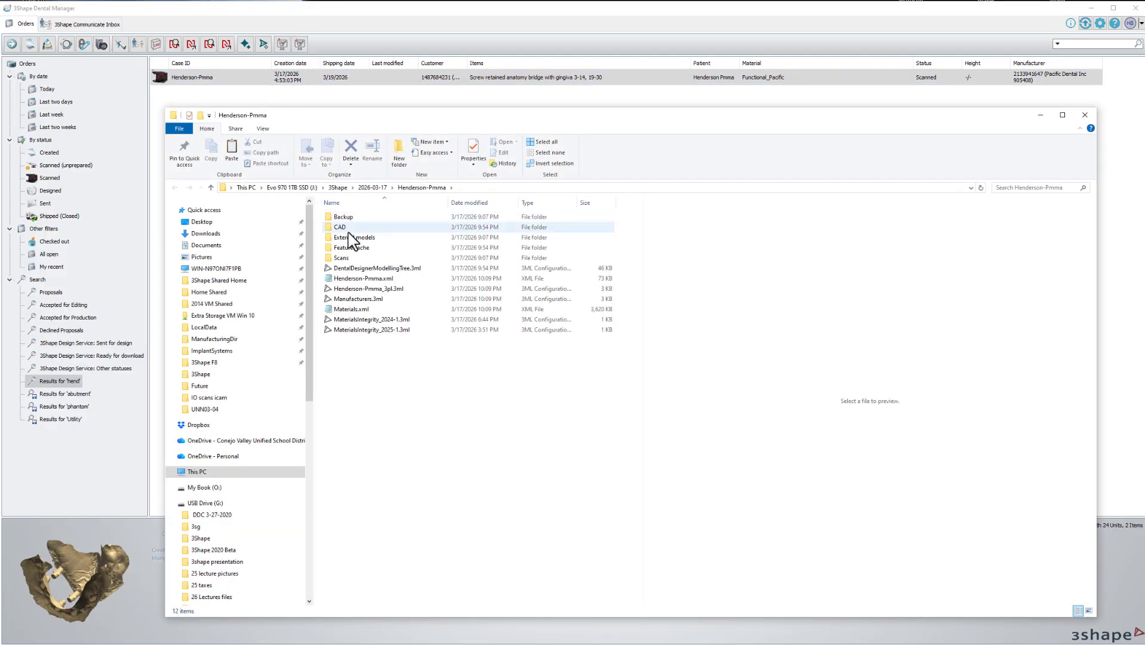
{"action": "left_click", "coordinate": [351, 249]}
{"action": "left_click", "coordinate": [351, 238], "text": "ctrl"}
{"action": "left_click", "coordinate": [344, 228], "text": "ctrl"}
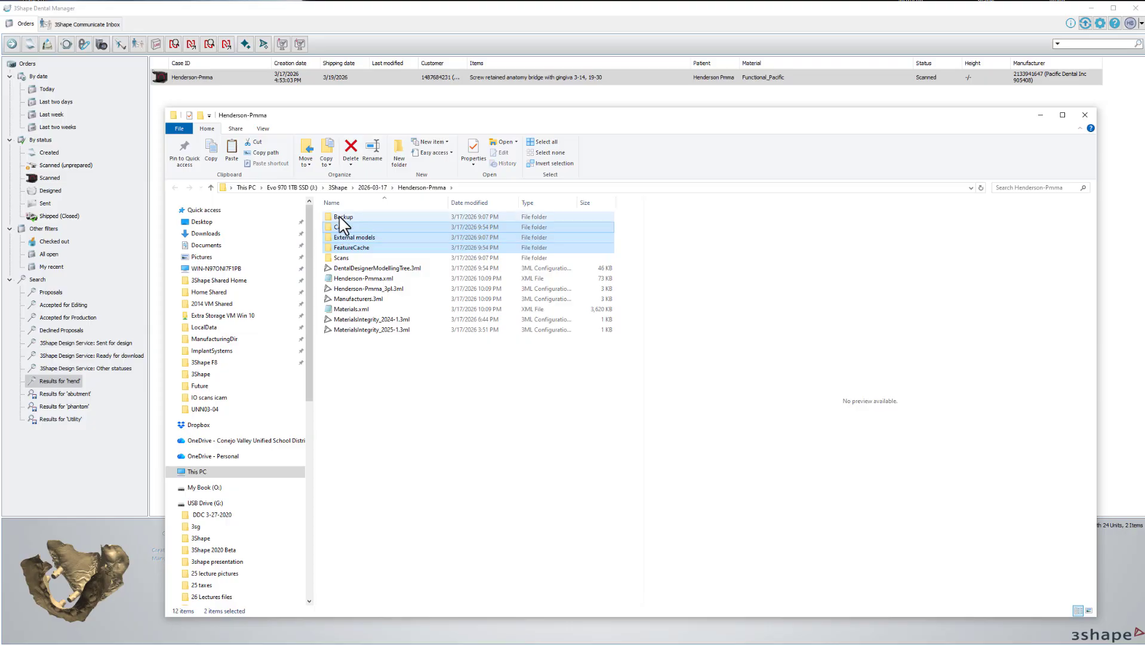
{"action": "left_click", "coordinate": [340, 218], "text": "ctrl"}
{"action": "left_click", "coordinate": [376, 269], "text": "ctrl"}
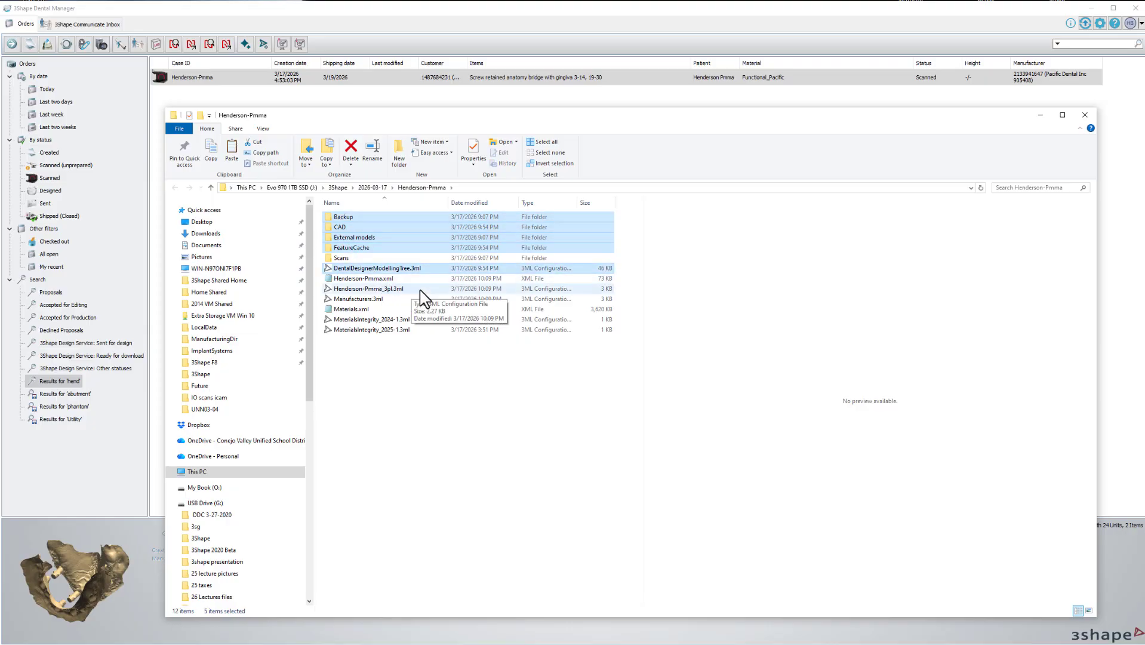
{"action": "key", "text": "Delete"}
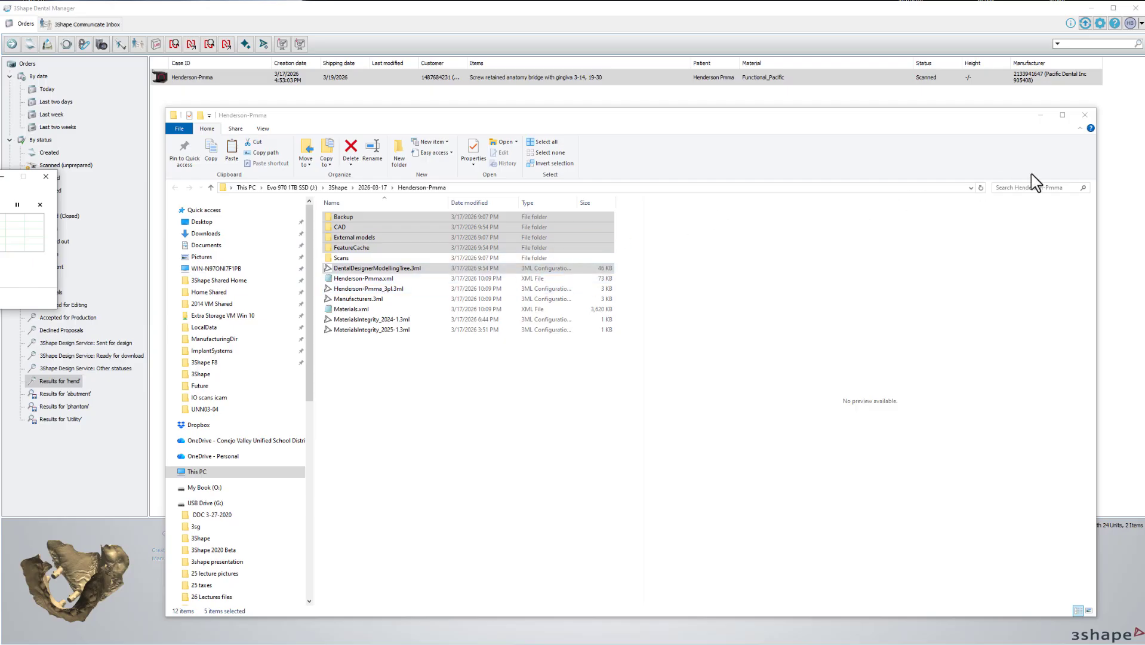
{"action": "left_click", "coordinate": [1090, 117]}
{"action": "right_click", "coordinate": [205, 81]}
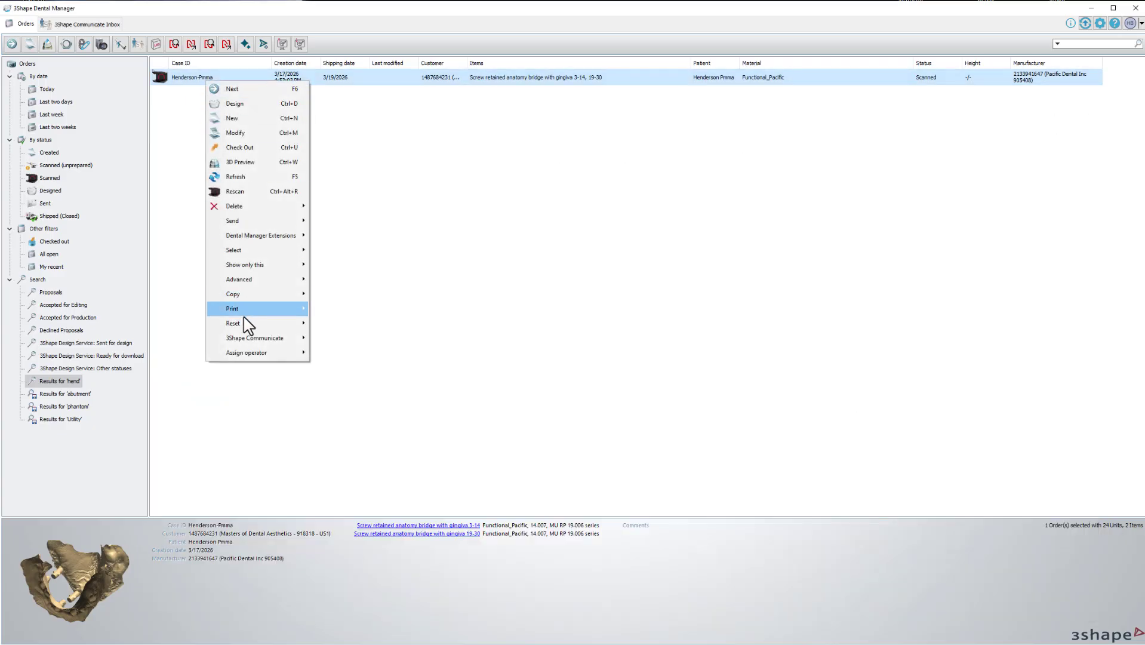
Reset Henderson-Pmma to Created, then open it with Modify for editing.
{"action": "mouse_move", "coordinate": [250, 325]}
{"action": "left_click", "coordinate": [339, 324]}
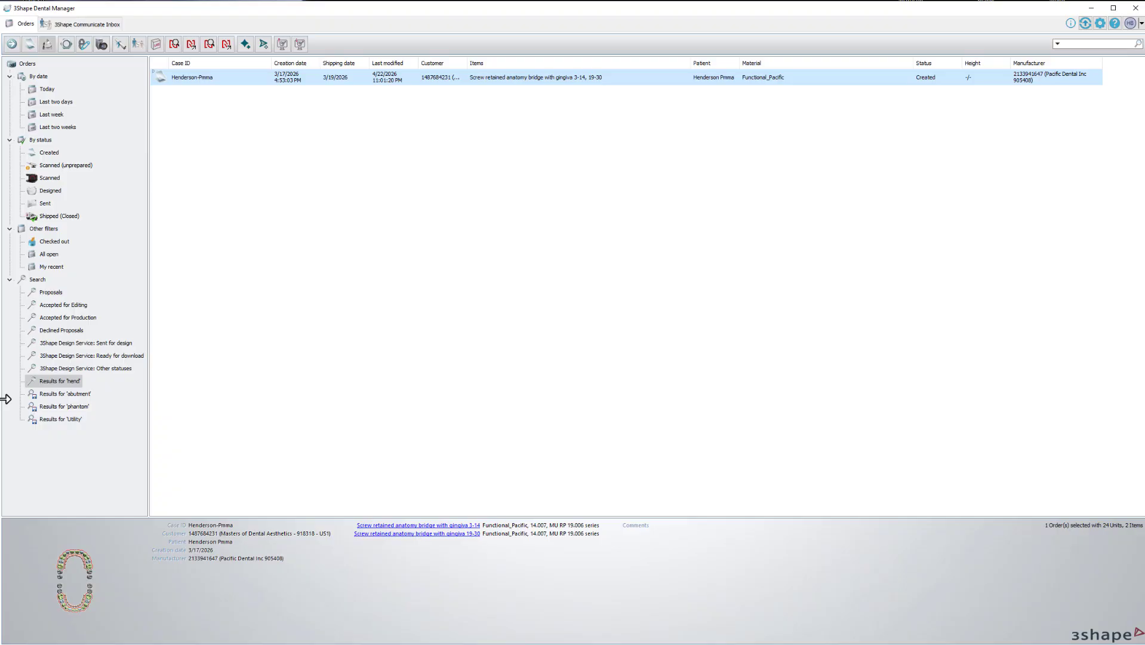
{"action": "right_click", "coordinate": [204, 84]}
{"action": "mouse_move", "coordinate": [251, 310]}
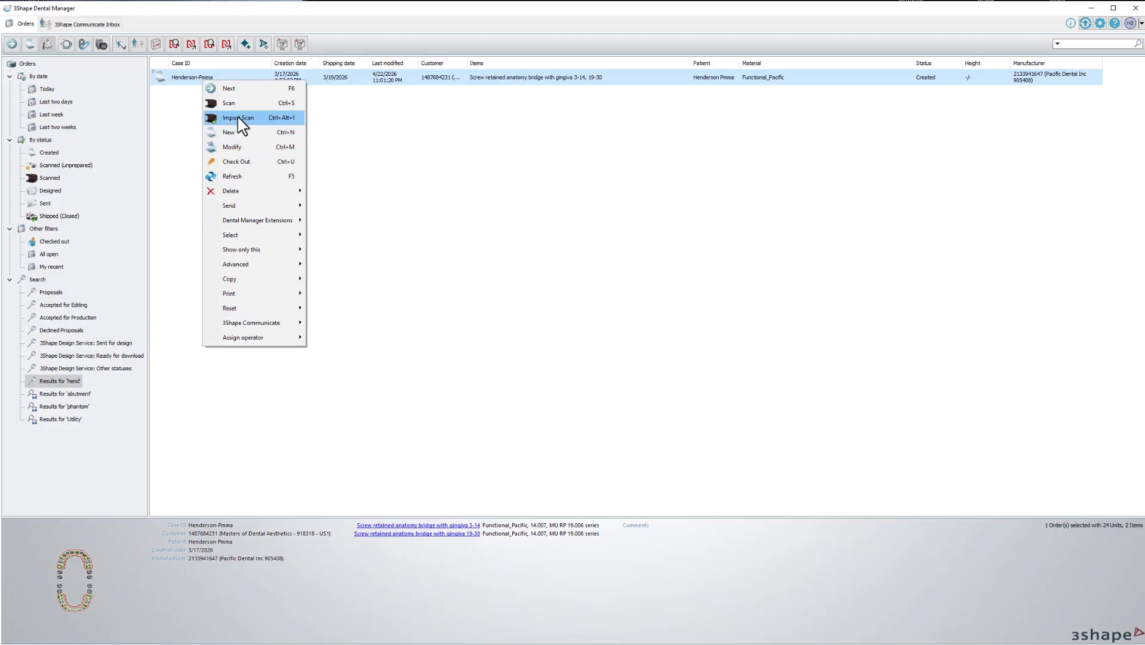
{"action": "left_click", "coordinate": [447, 168]}
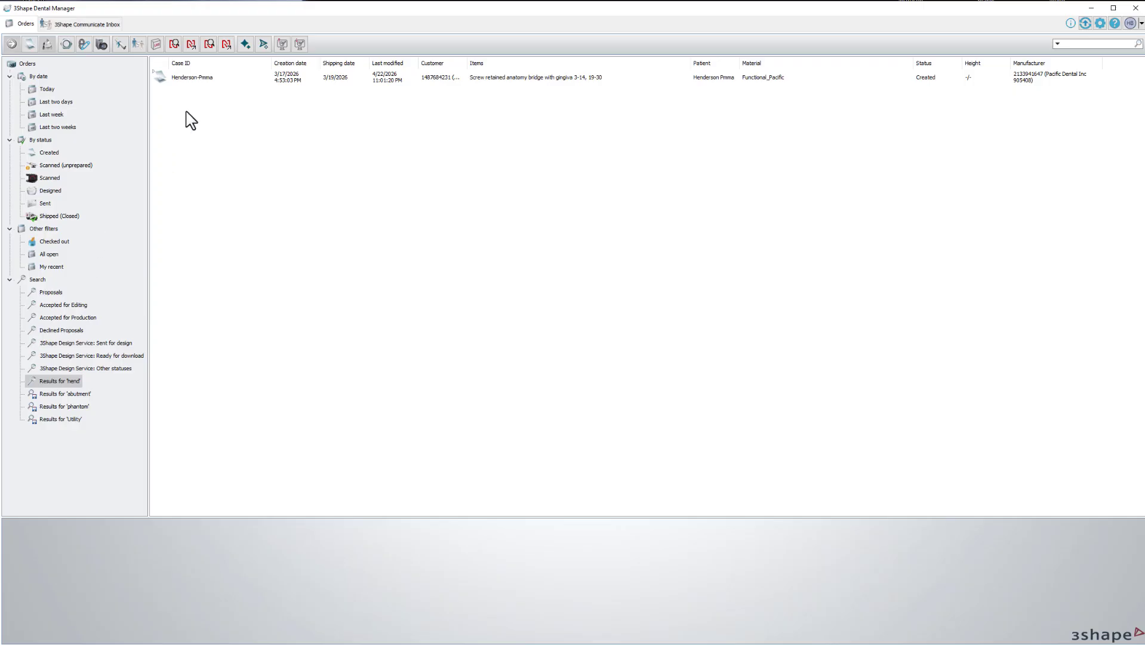
{"action": "right_click", "coordinate": [194, 78]}
{"action": "left_click", "coordinate": [215, 145]}
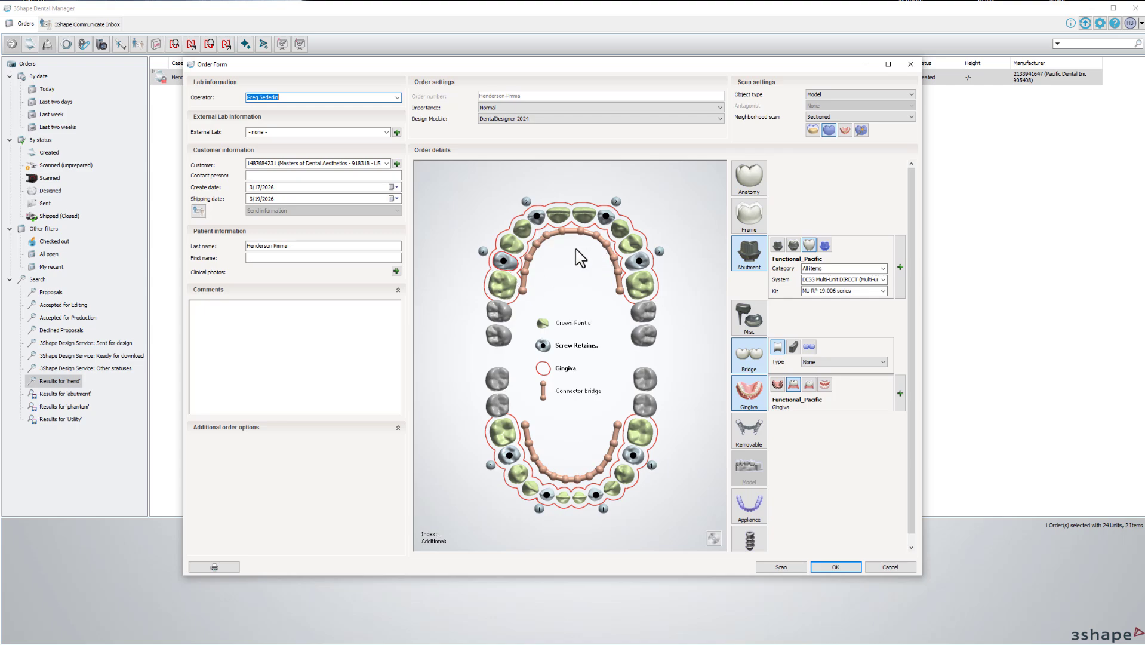
Select the 12-13 connector, save the order form with OK, and list Today's orders.
{"action": "left_click", "coordinate": [618, 269]}
{"action": "left_click", "coordinate": [837, 568]}
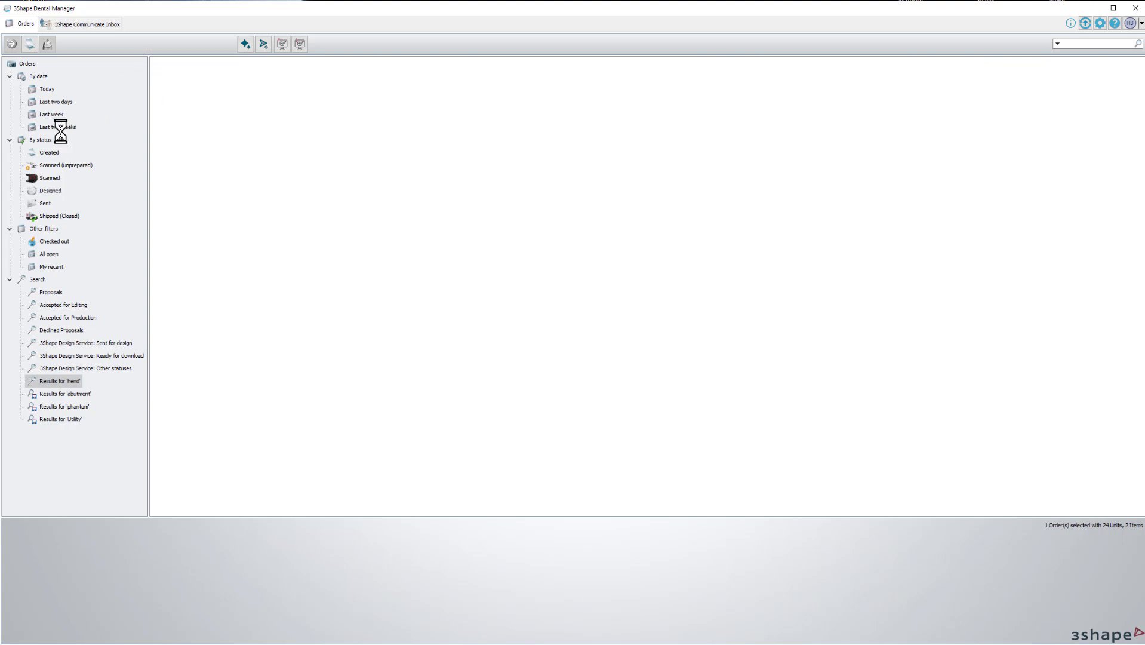
{"action": "left_click", "coordinate": [47, 89]}
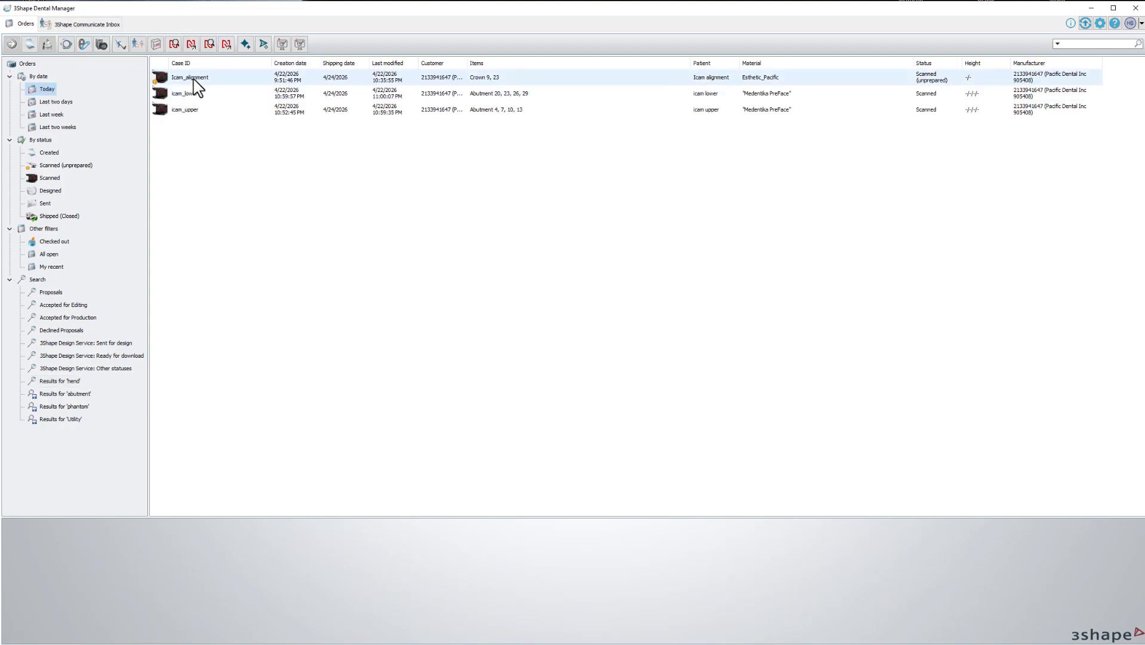
Copy PreparationScan.dcm from the icam_lower order's Scans\Lower folder.
{"action": "left_click", "coordinate": [192, 94]}
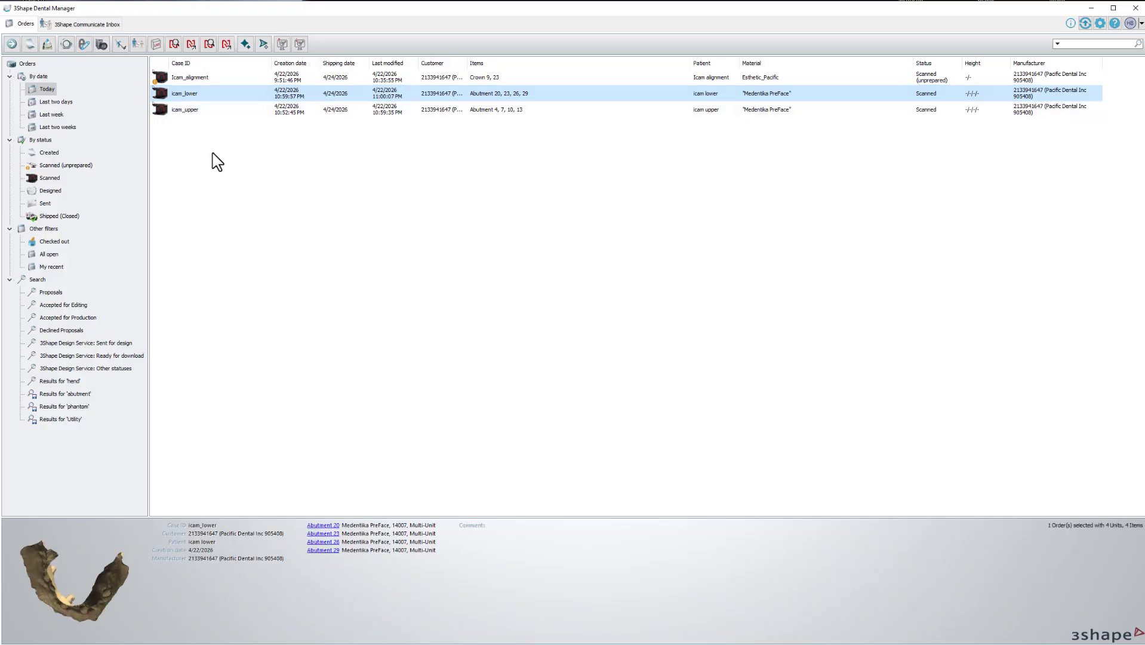
{"action": "key", "text": "ctrl+e"}
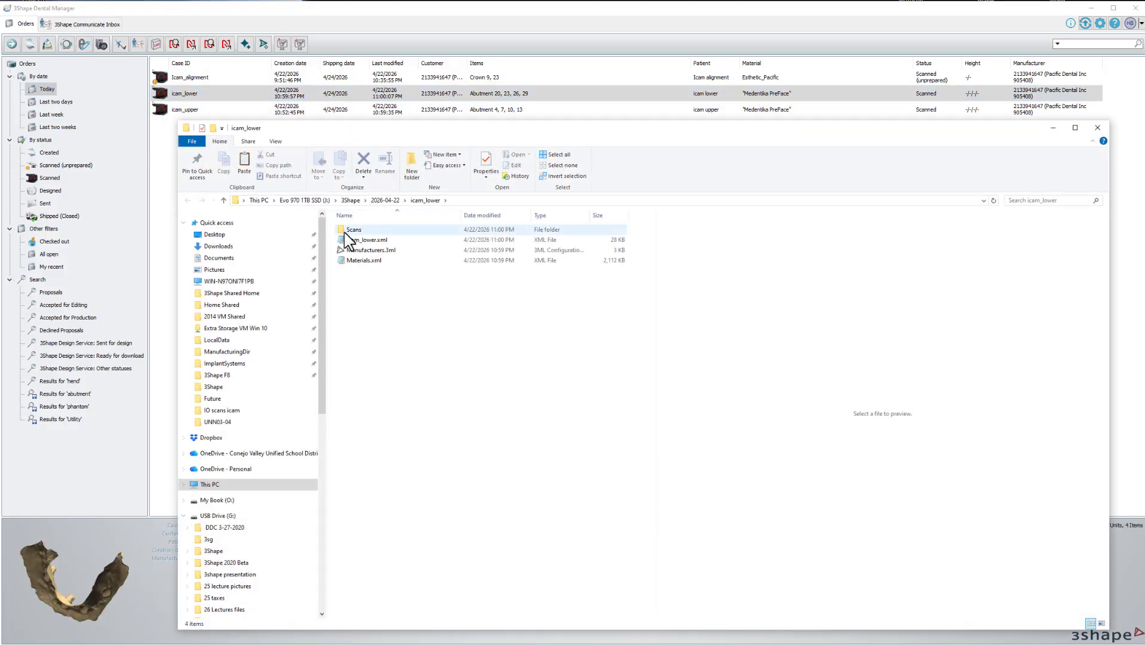
{"action": "double_click", "coordinate": [344, 233]}
{"action": "double_click", "coordinate": [350, 231]}
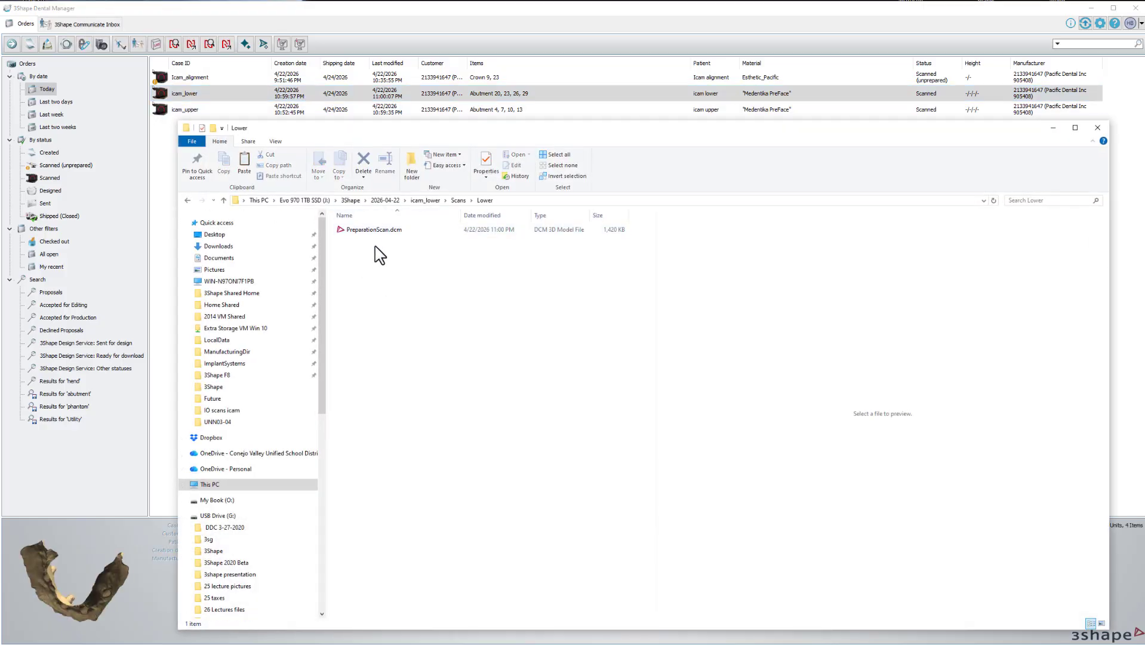
{"action": "left_click", "coordinate": [366, 229]}
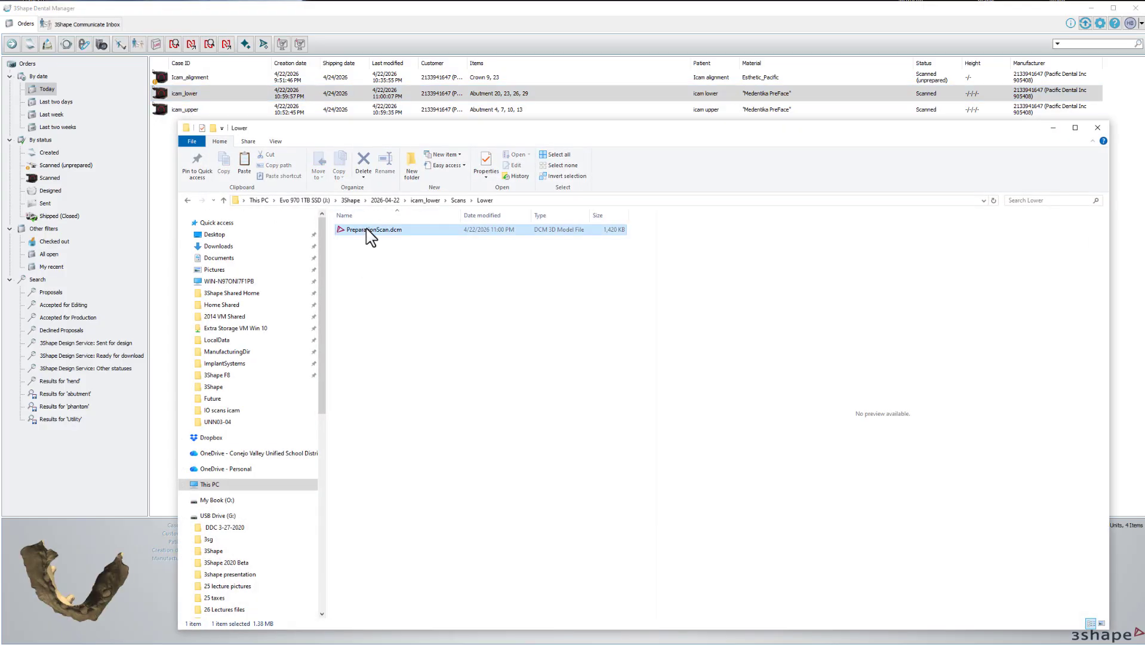
Paste the scan into Desktop\IO scans icam, waiting out the frozen Explorer window.
{"action": "left_click", "coordinate": [258, 235]}
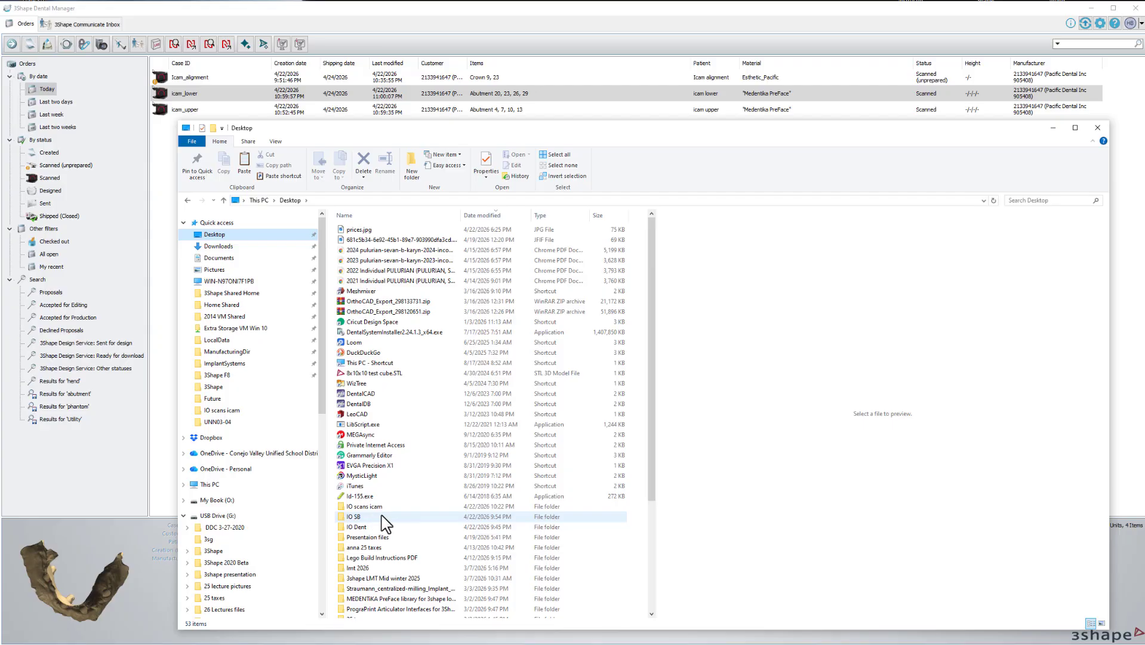
{"action": "scroll", "coordinate": [382, 522], "scroll_direction": "down", "scroll_amount": 1}
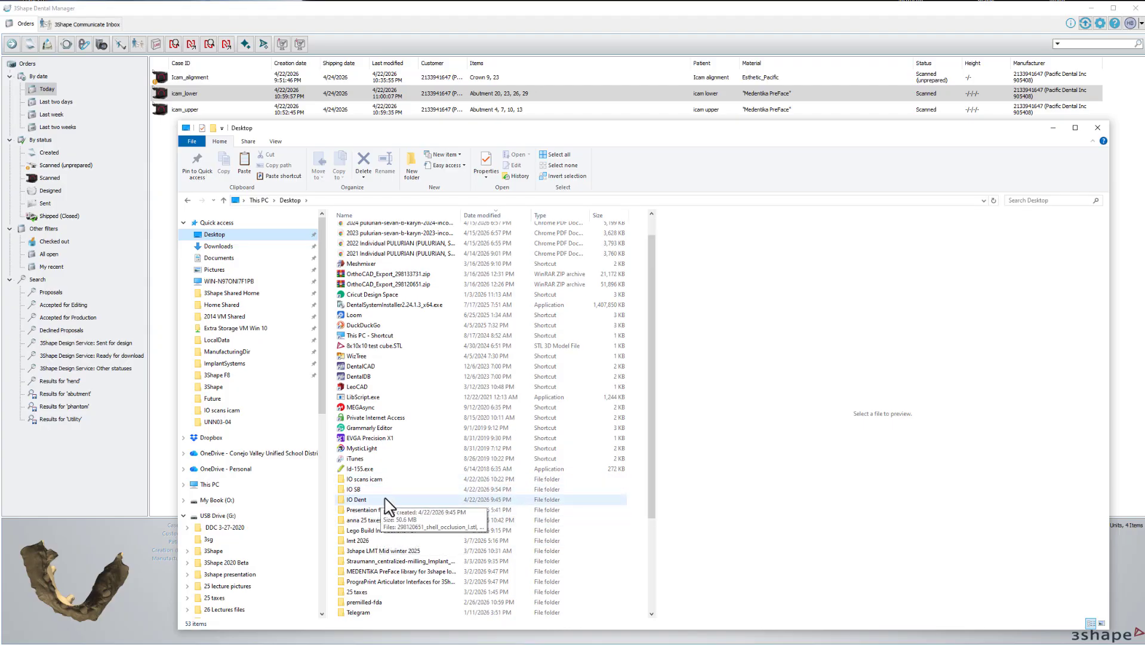
{"action": "double_click", "coordinate": [362, 480]}
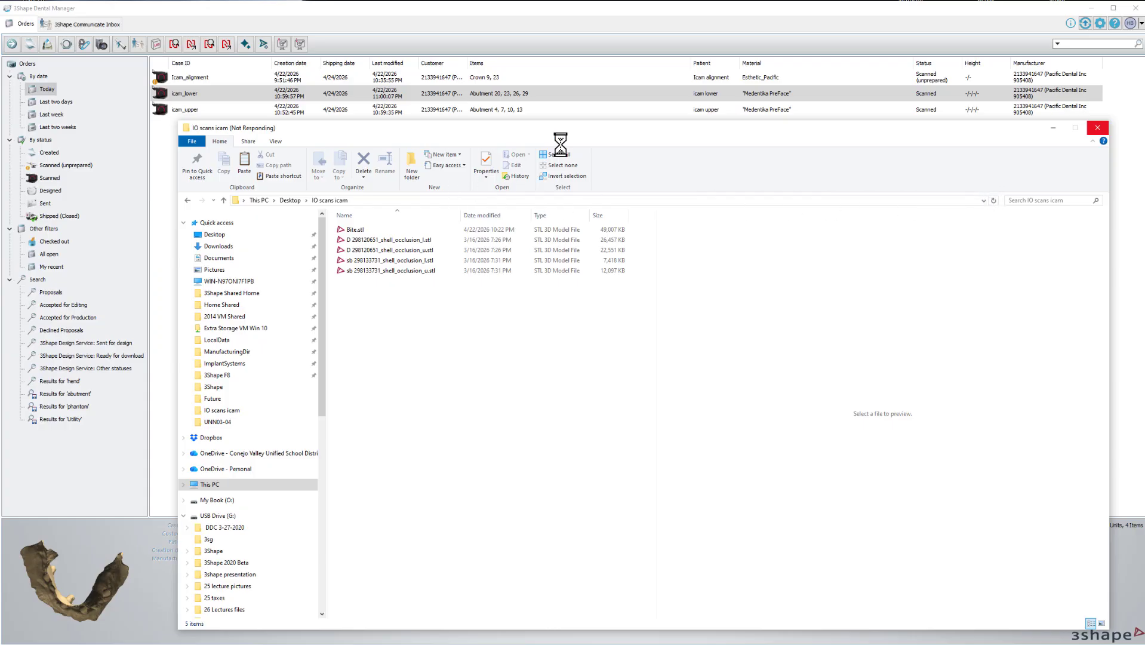
{"action": "left_click_drag", "start_coordinate": [543, 133], "coordinate": [533, 144]}
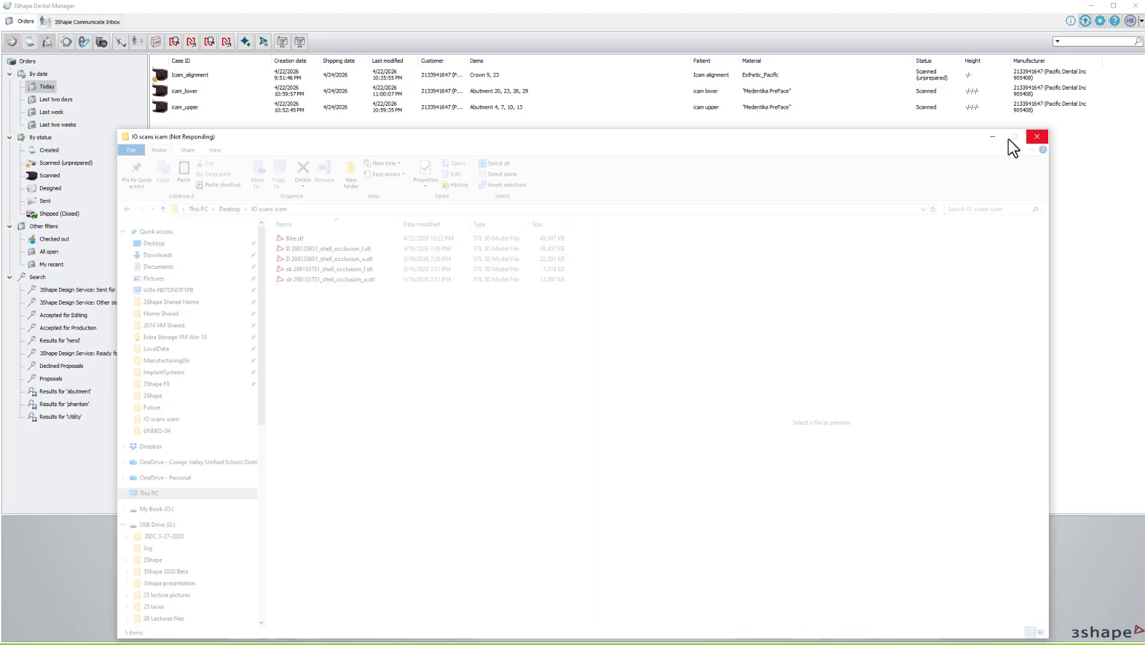
{"action": "left_click", "coordinate": [1037, 139]}
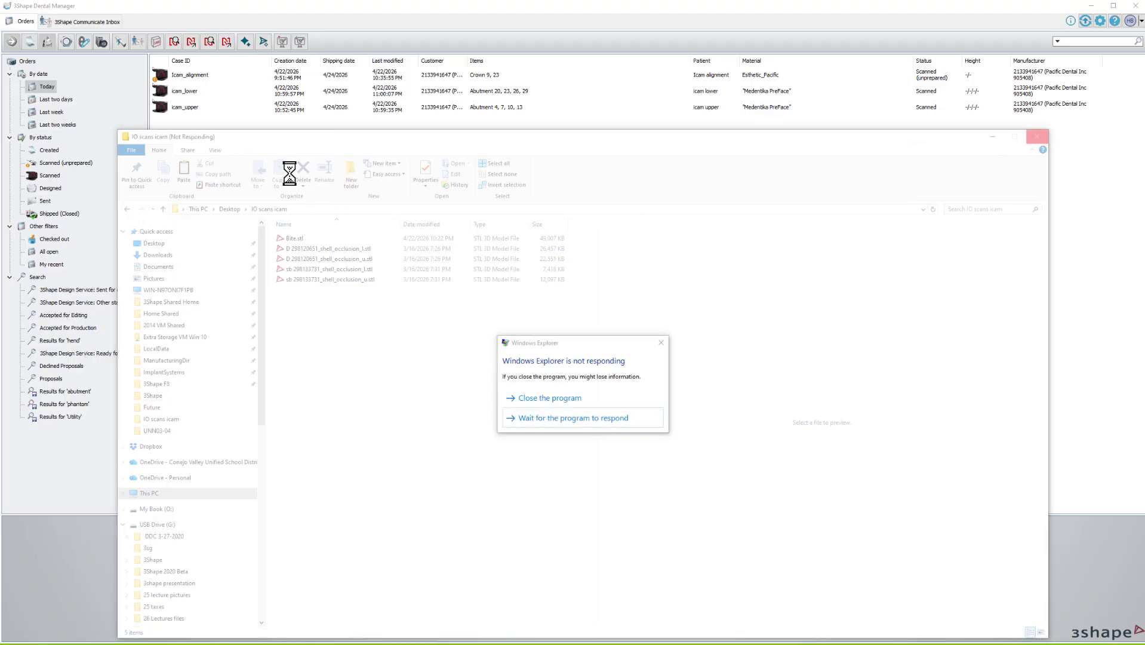
{"action": "left_click", "coordinate": [586, 418]}
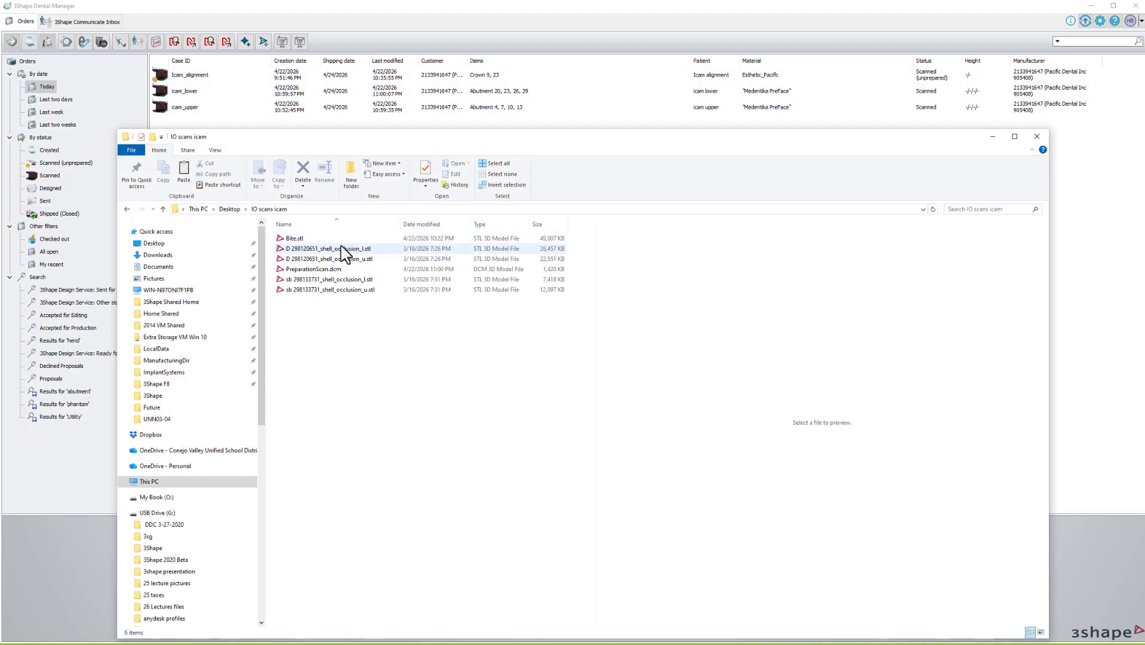
Rename the copied file to LPreparationScan.dcm.
{"action": "left_click", "coordinate": [302, 271]}
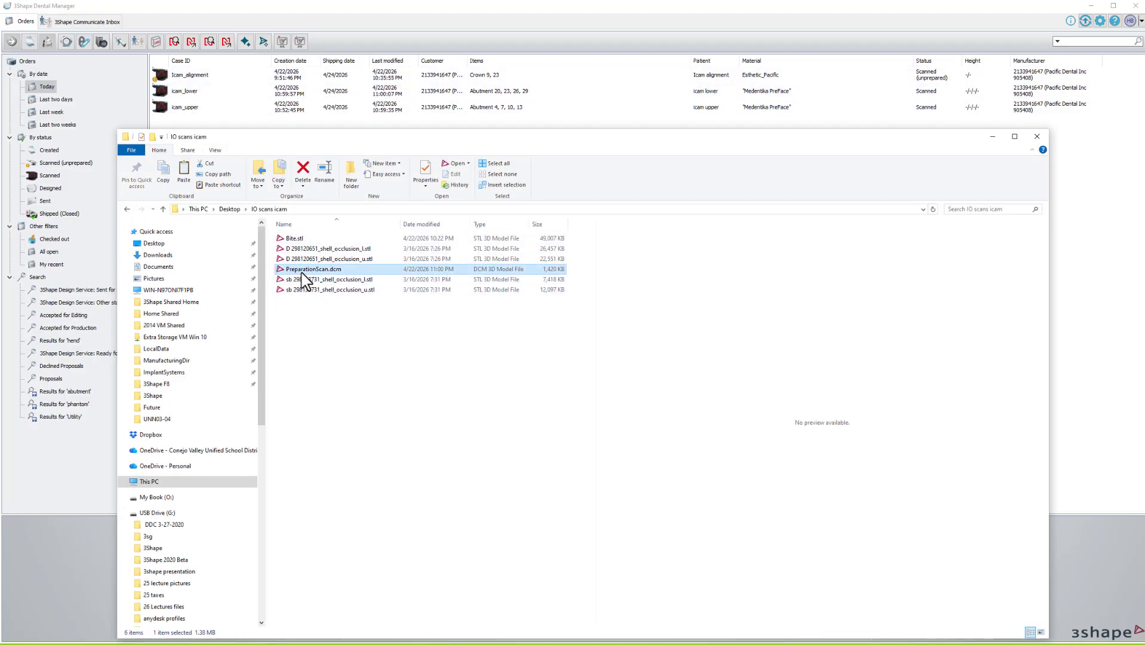
{"action": "left_click", "coordinate": [316, 269]}
{"action": "type", "text": "L"}
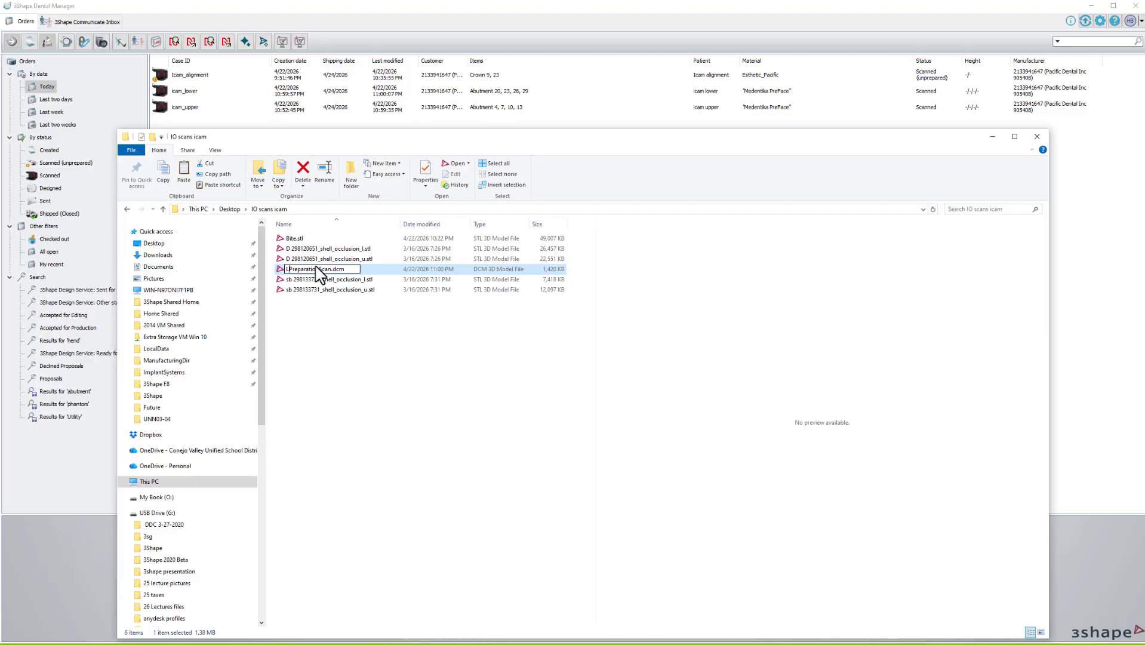
{"action": "left_click", "coordinate": [200, 109]}
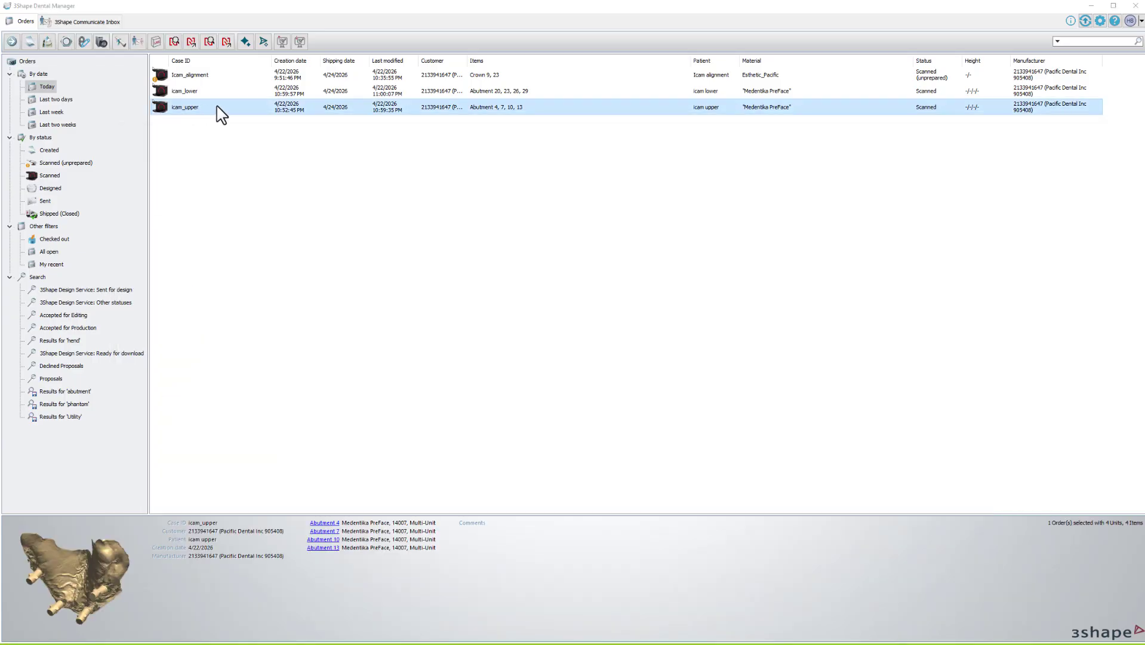
Copy PreparationScan.dcm from the icam_upper order's Scans\Upper folder.
{"action": "key", "text": "ctrl+e"}
{"action": "double_click", "coordinate": [362, 72]}
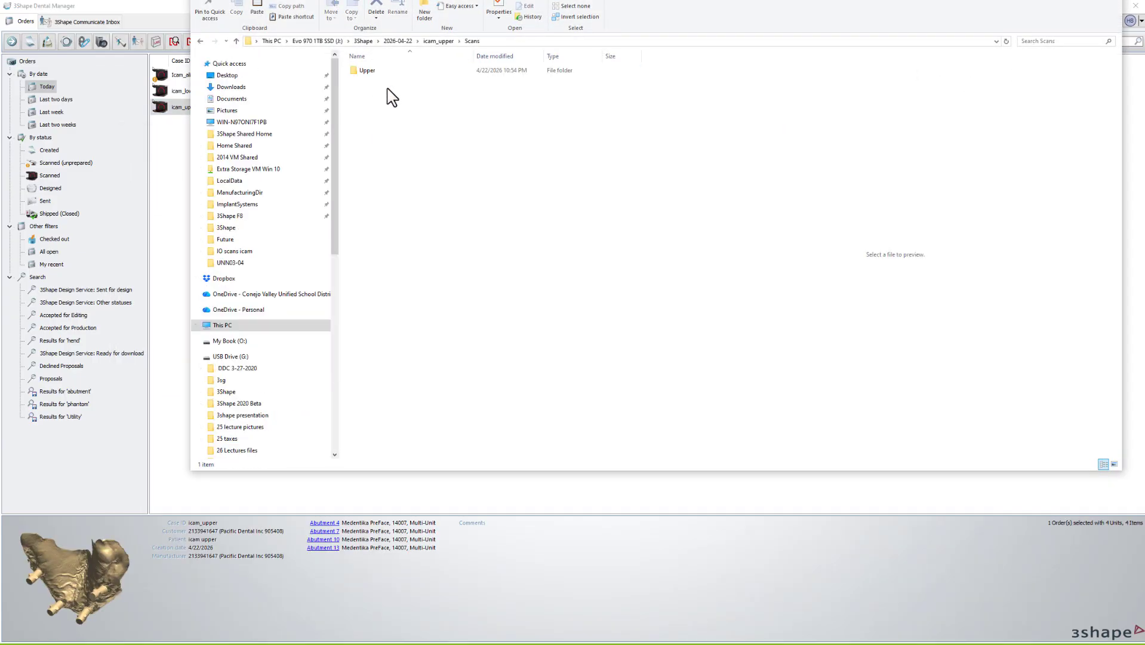
{"action": "double_click", "coordinate": [371, 71]}
{"action": "left_click", "coordinate": [372, 71]}
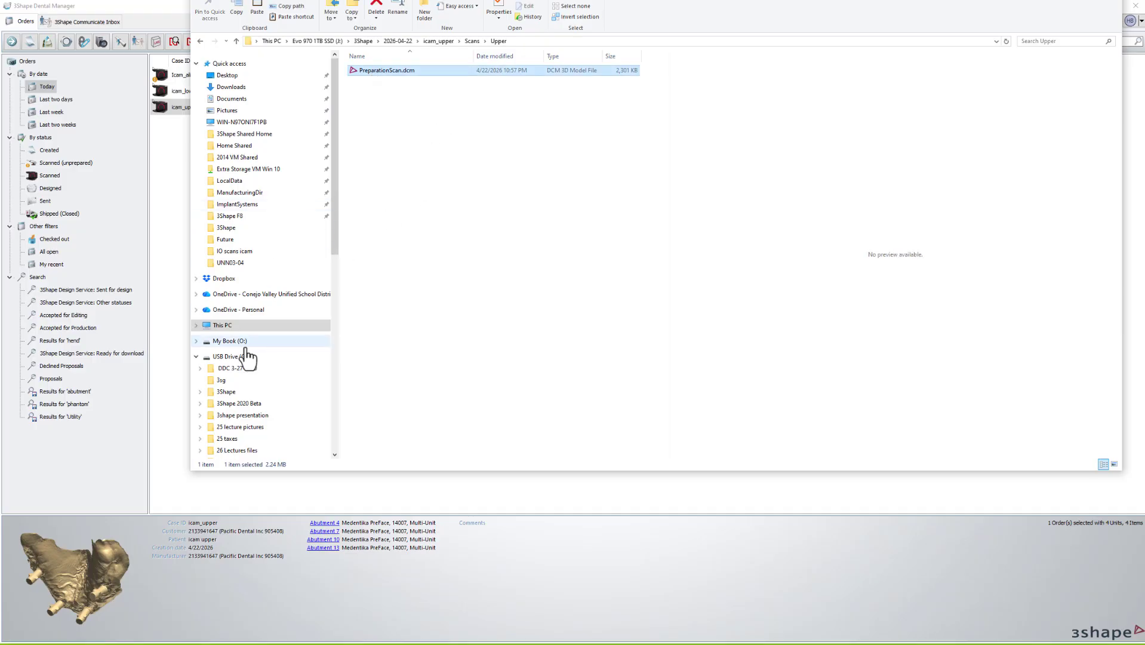
Paste it into Desktop\IO scans icam beside LPreparationScan.dcm and close the folder window.
{"action": "left_click", "coordinate": [241, 76]}
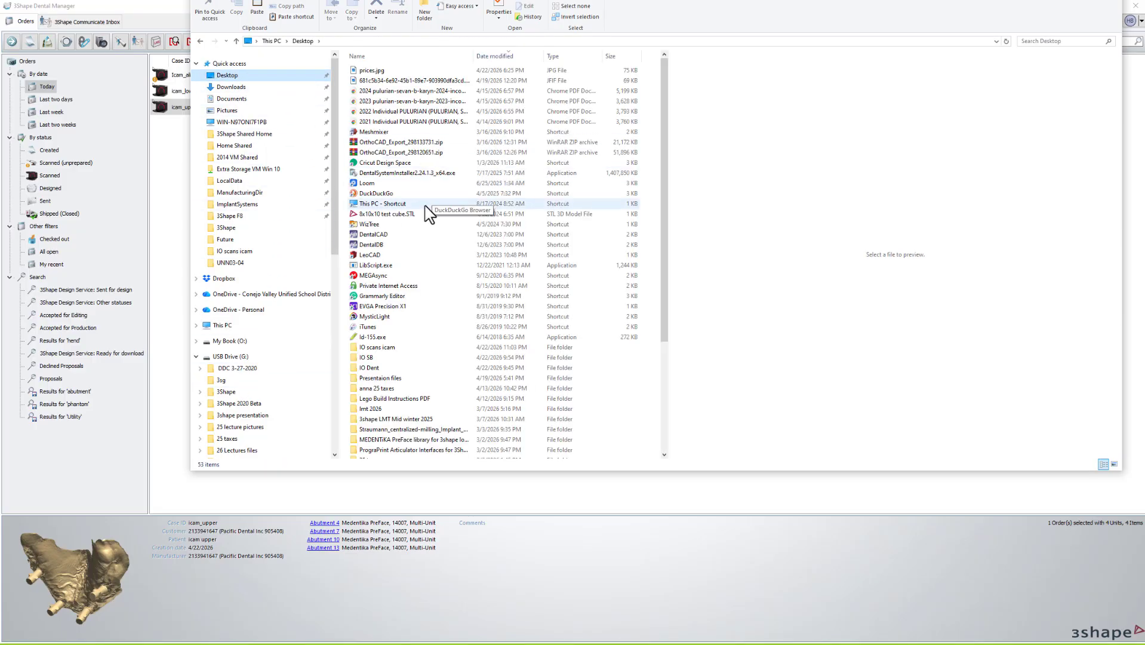
{"action": "double_click", "coordinate": [375, 348]}
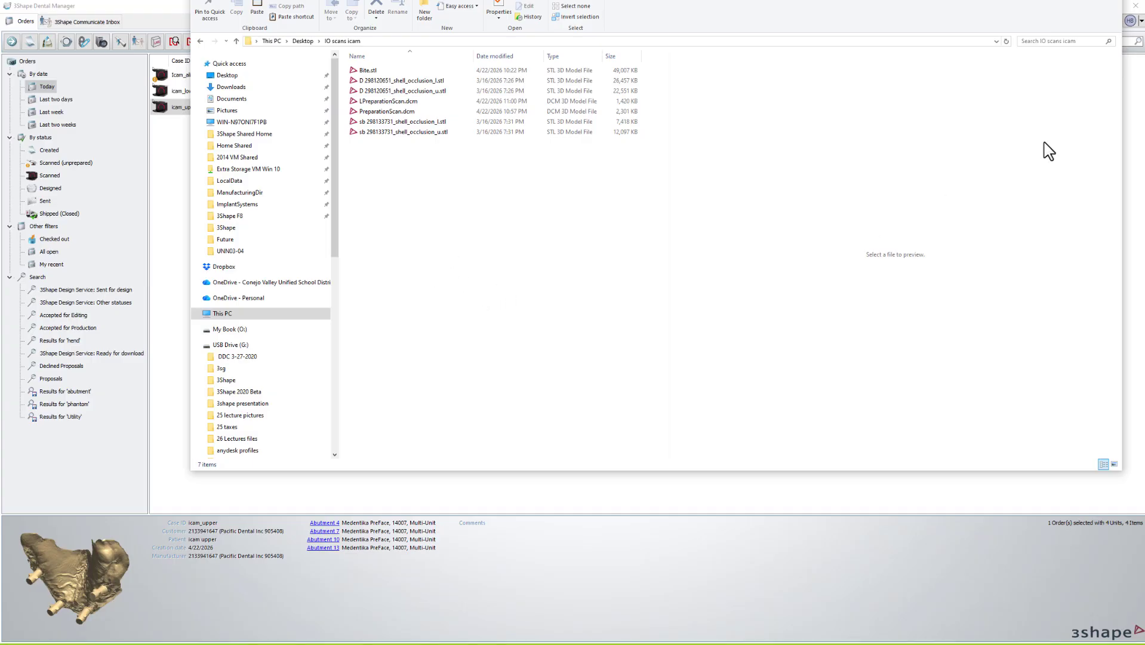
{"action": "left_click_drag", "start_coordinate": [990, 0], "coordinate": [894, 62]}
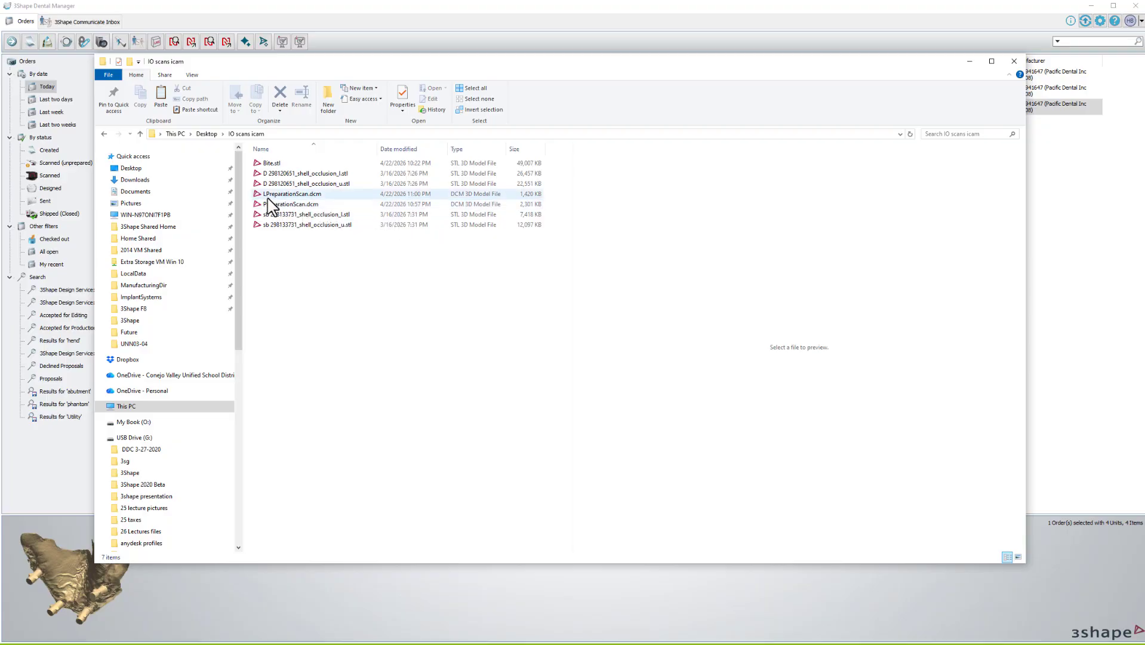
{"action": "left_click", "coordinate": [1014, 61]}
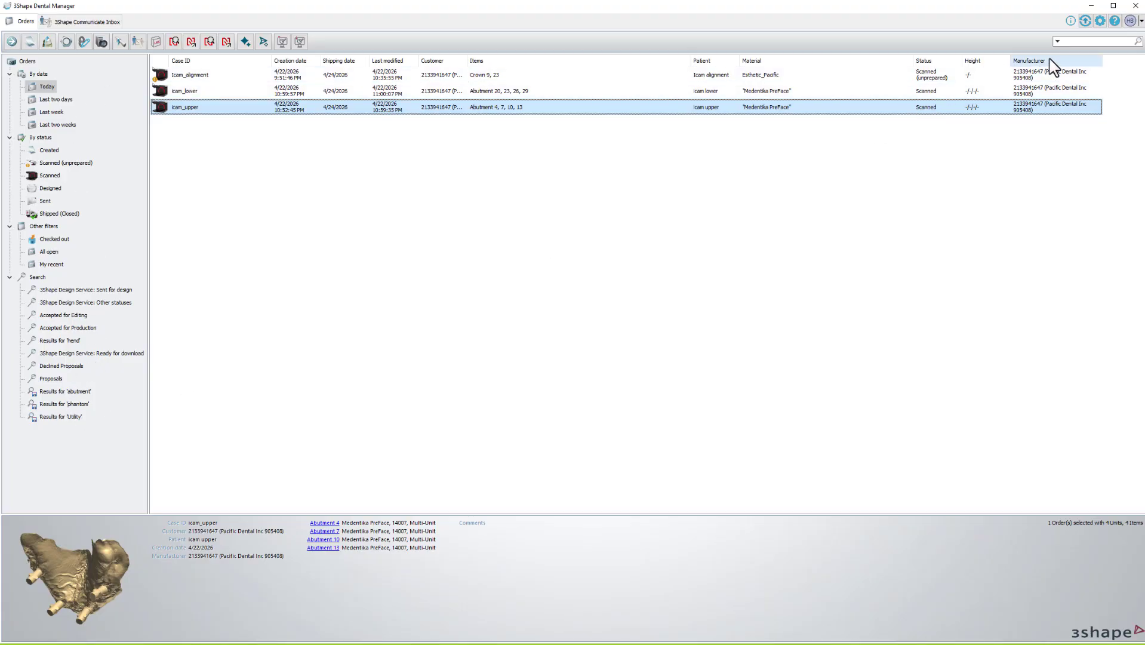
Dismiss the crash error report and acknowledge the error message.
{"action": "left_click", "coordinate": [1104, 41]}
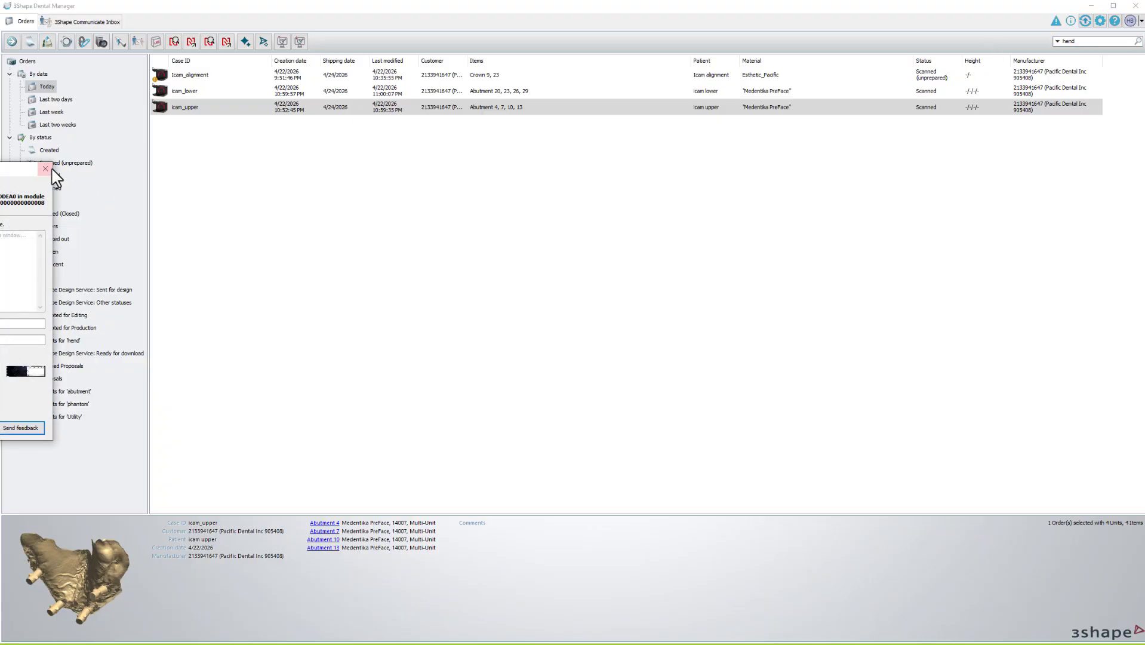
{"action": "left_click", "coordinate": [51, 168]}
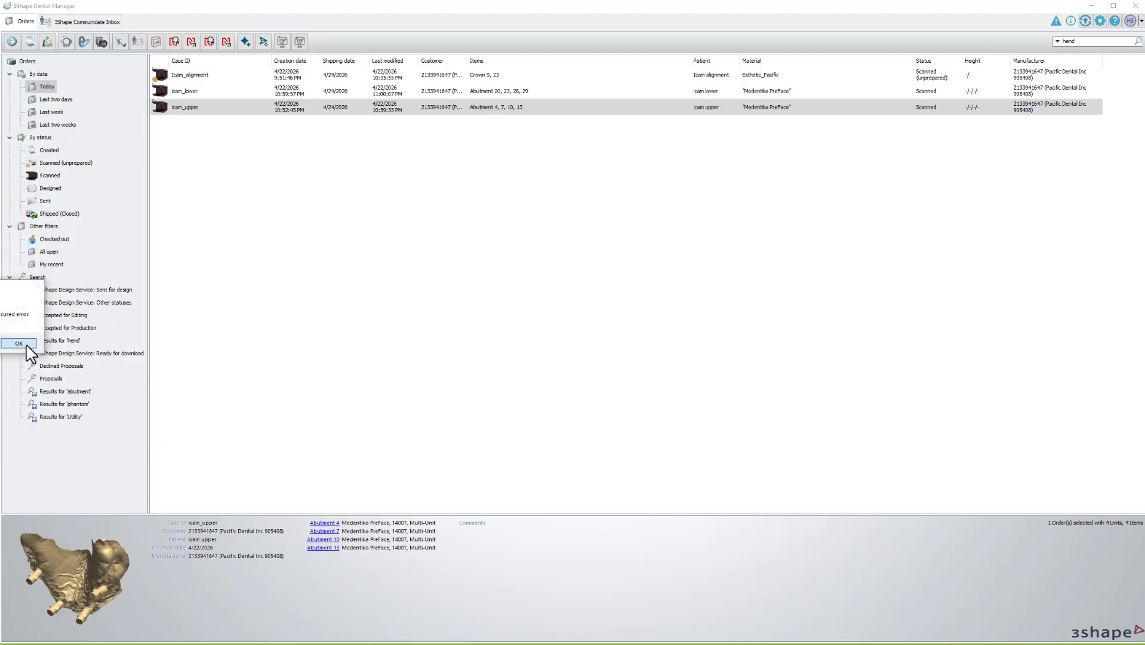
{"action": "left_click", "coordinate": [18, 342]}
Close the IO scans icam and 3Shape folder windows and the cloud licence window.
{"action": "left_click", "coordinate": [1037, 136]}
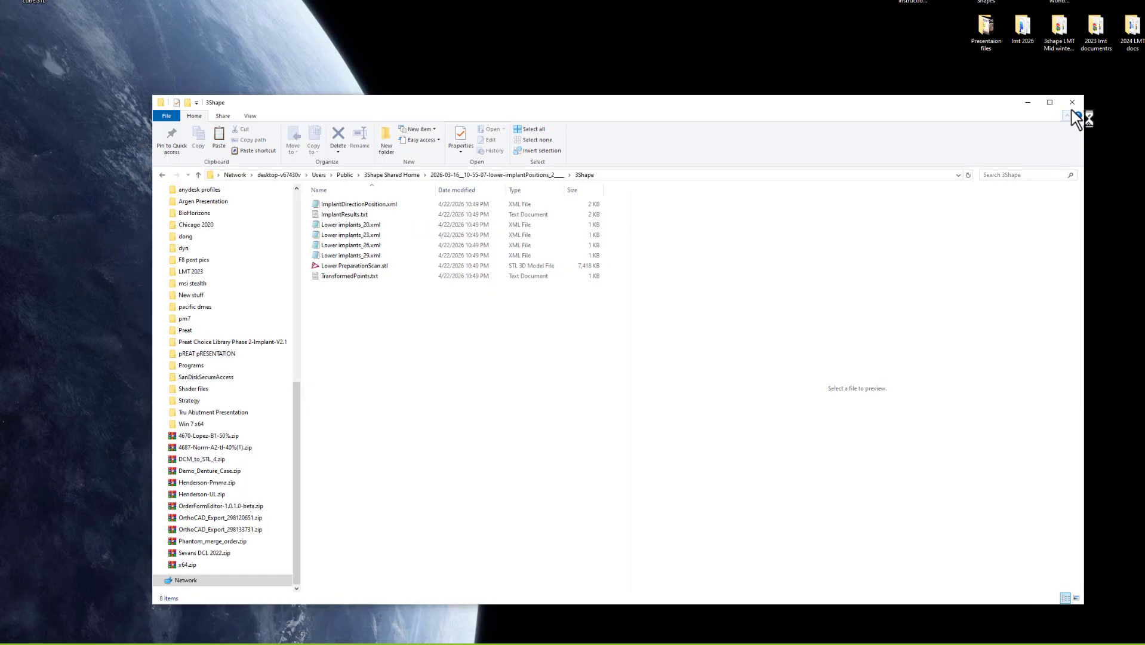
{"action": "left_click", "coordinate": [1073, 102]}
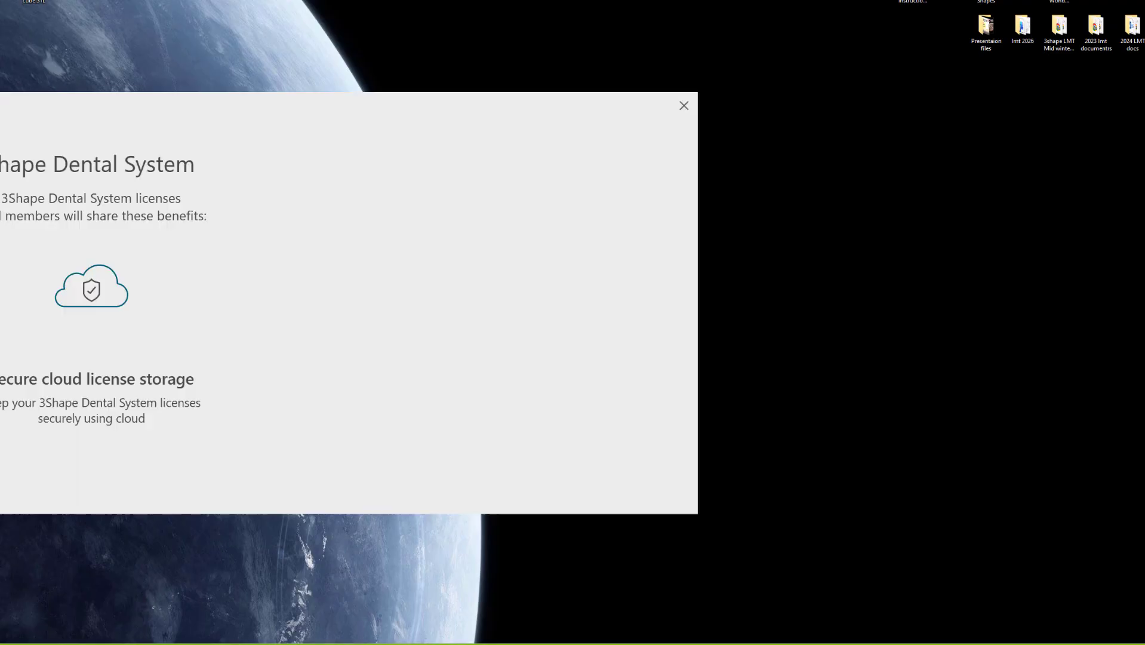
{"action": "left_click", "coordinate": [678, 110]}
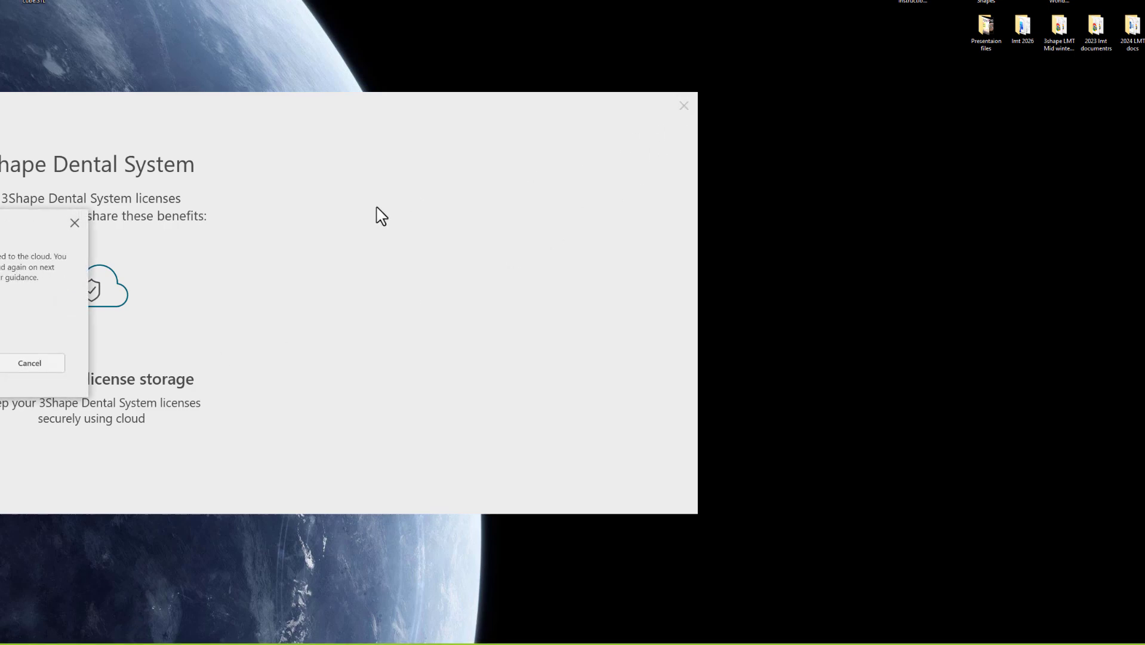
{"action": "left_click", "coordinate": [1, 364]}
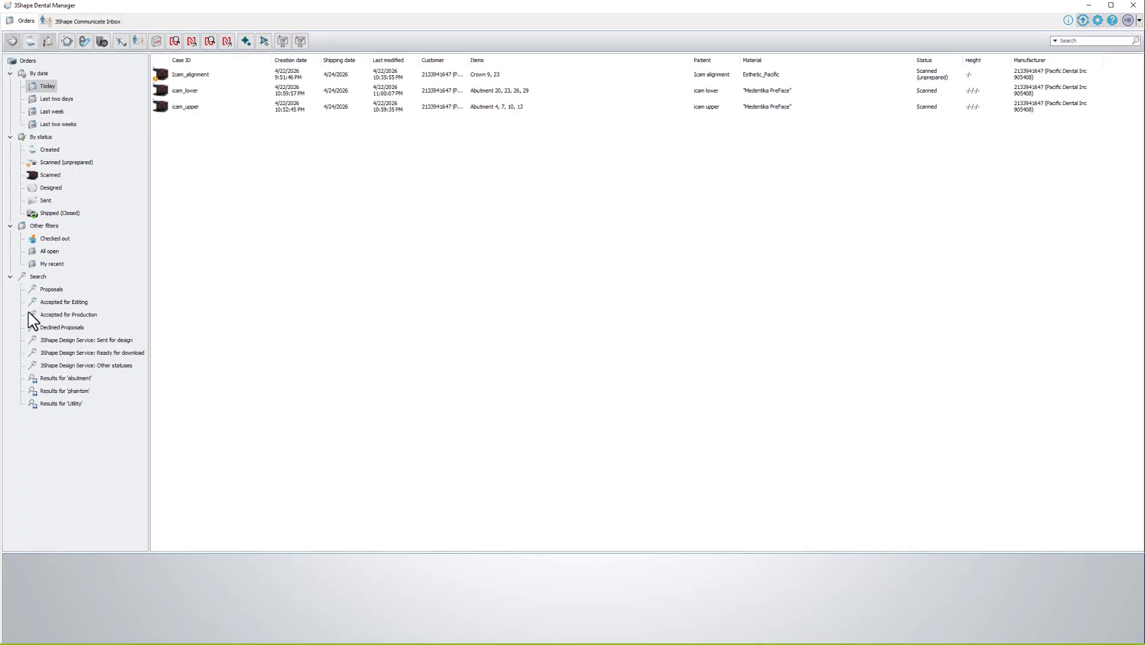
Search for 'hend', start scanning into Henderson-Pmma and confirm the upper-jaw prompt.
{"action": "left_click", "coordinate": [1062, 42]}
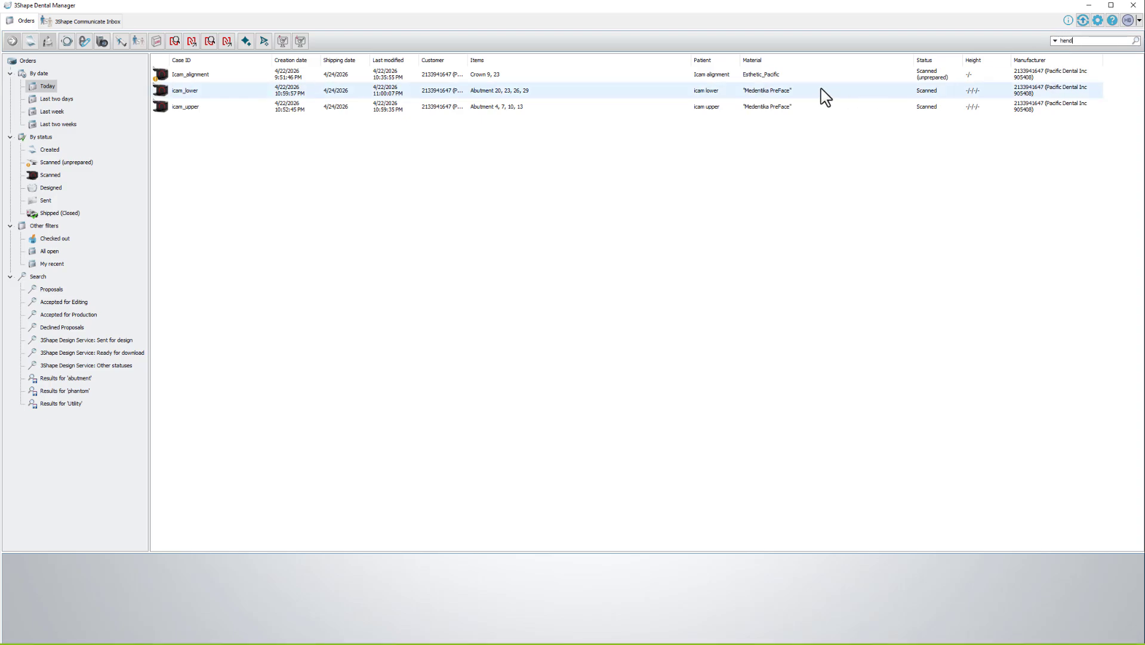
{"action": "key", "text": "Return"}
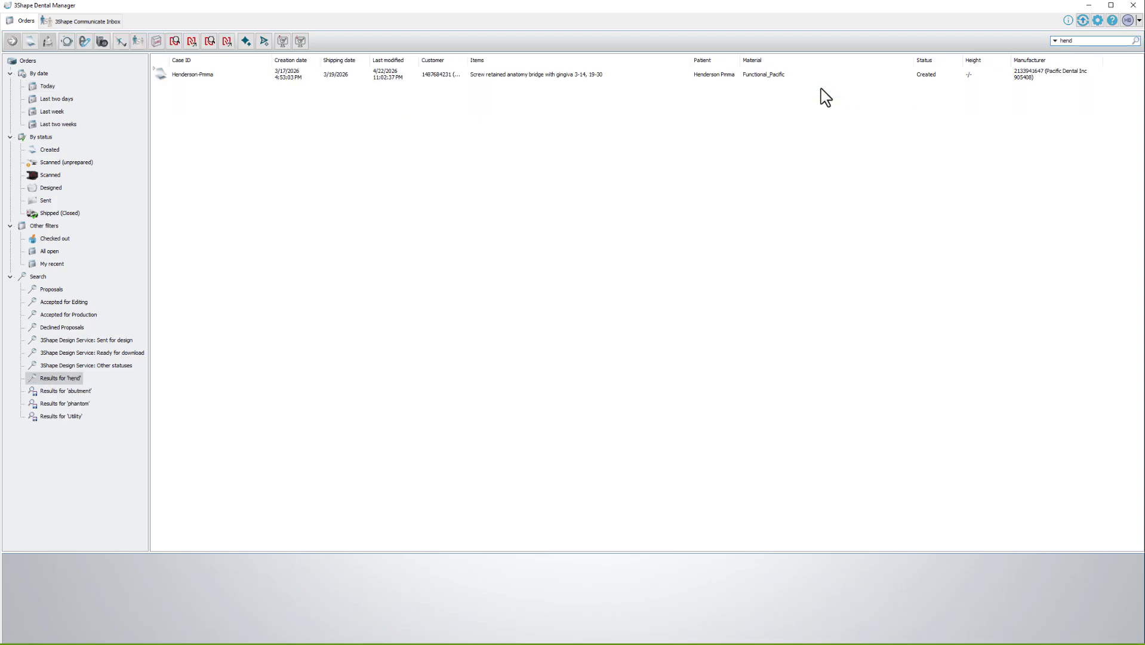
{"action": "right_click", "coordinate": [223, 80]}
{"action": "left_click", "coordinate": [256, 111]}
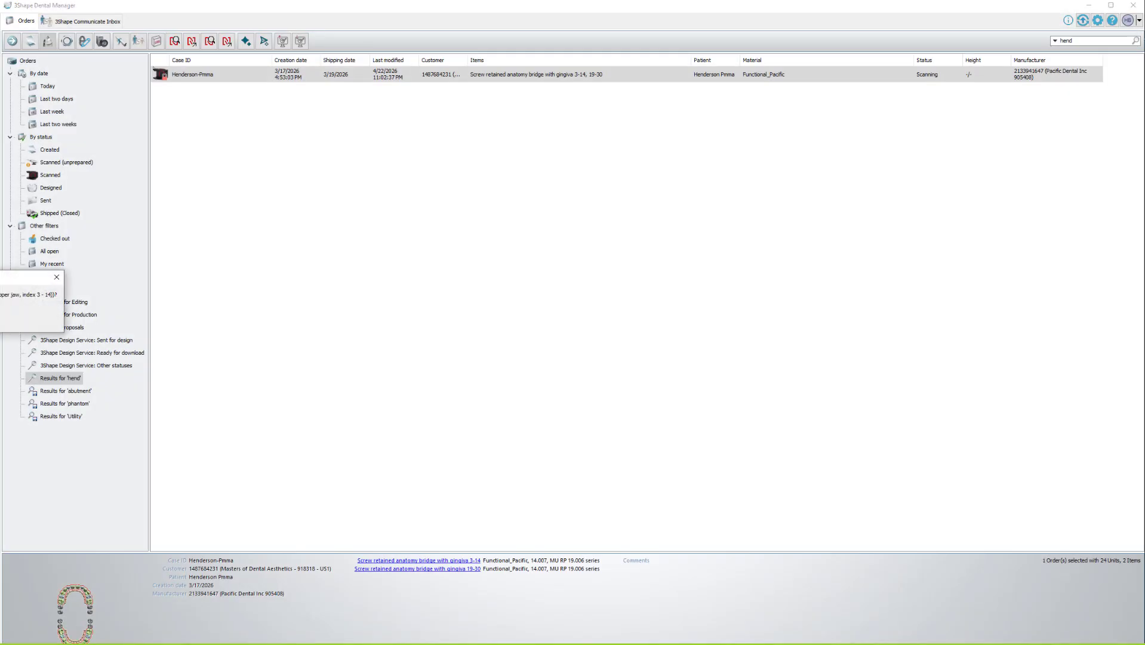
{"action": "left_click", "coordinate": [1, 331]}
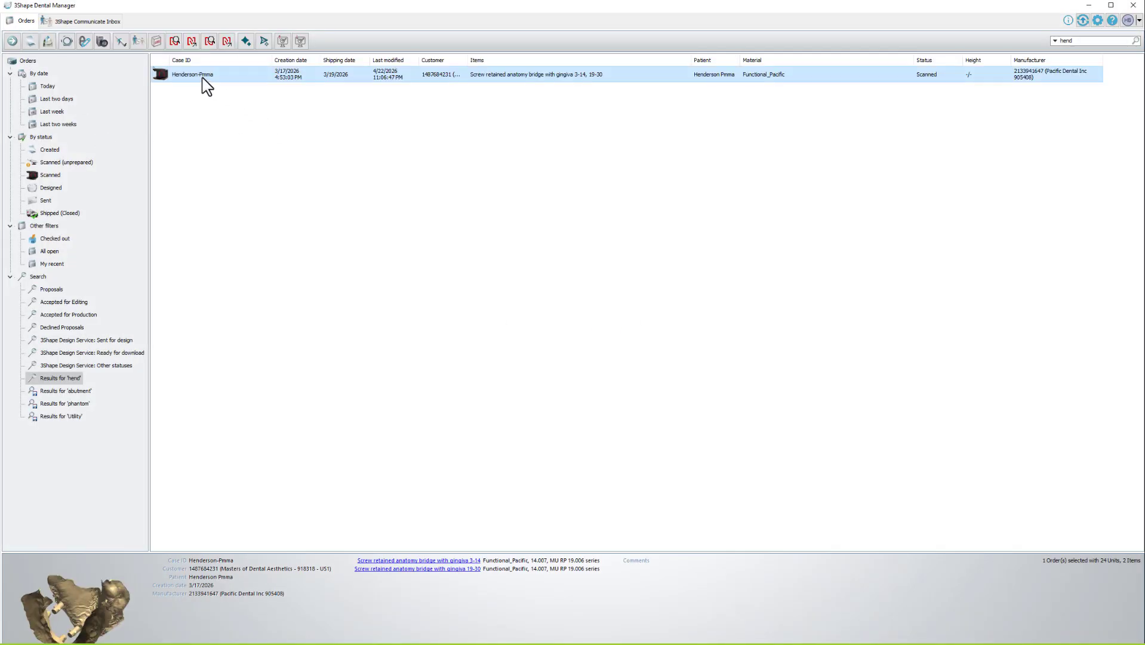
Open an enlarged 3D preview of the order and swap the implant scan for the denture scans.
{"action": "double_click", "coordinate": [95, 581]}
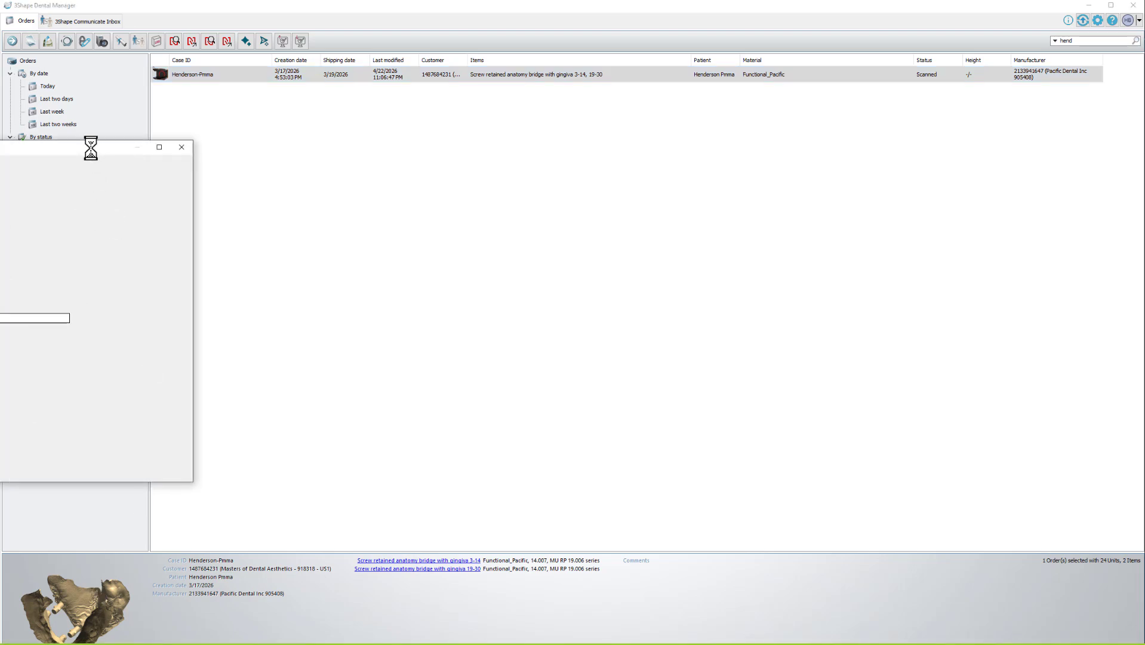
{"action": "left_click_drag", "start_coordinate": [356, 128], "coordinate": [408, 18]}
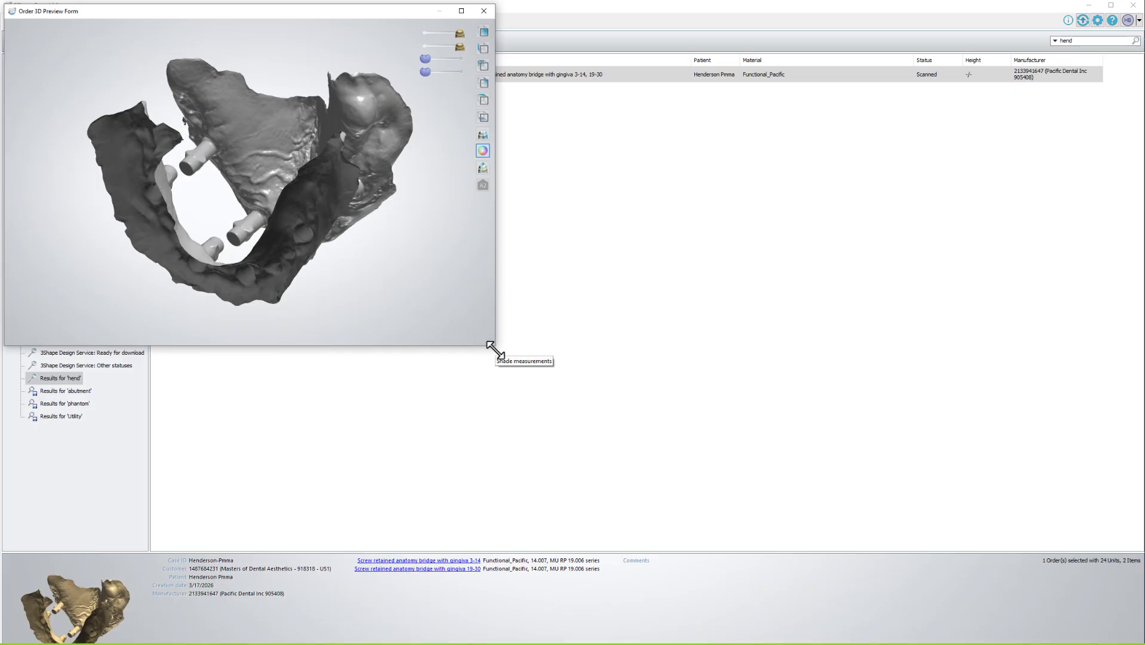
{"action": "left_click_drag", "start_coordinate": [492, 349], "coordinate": [1101, 621]}
{"action": "left_click_drag", "start_coordinate": [642, 467], "coordinate": [632, 293]}
{"action": "right_click_drag", "start_coordinate": [632, 293], "coordinate": [641, 286]}
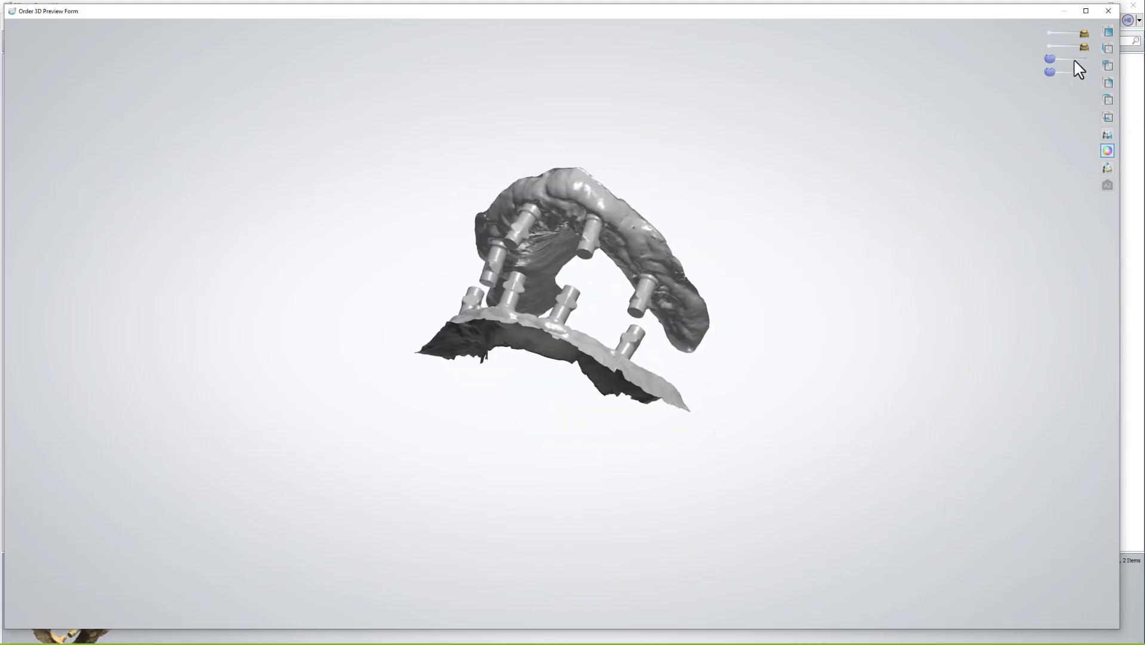
{"action": "left_click_drag", "start_coordinate": [1073, 58], "coordinate": [1113, 64]}
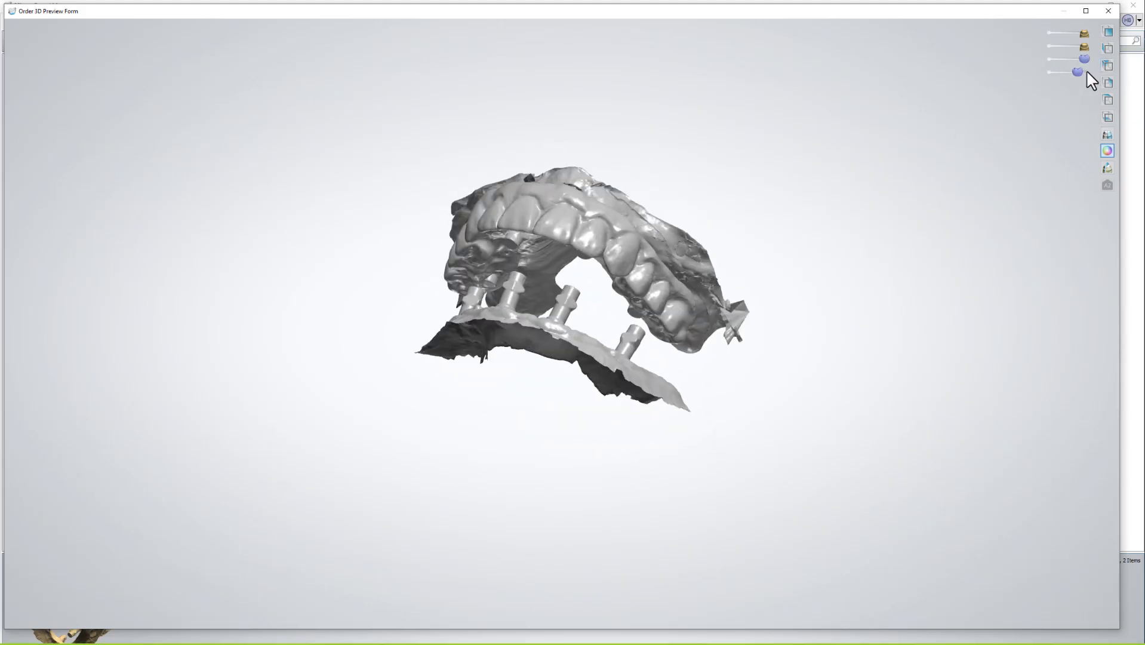
{"action": "left_click", "coordinate": [1086, 72]}
{"action": "left_click_drag", "start_coordinate": [678, 202], "coordinate": [538, 272]}
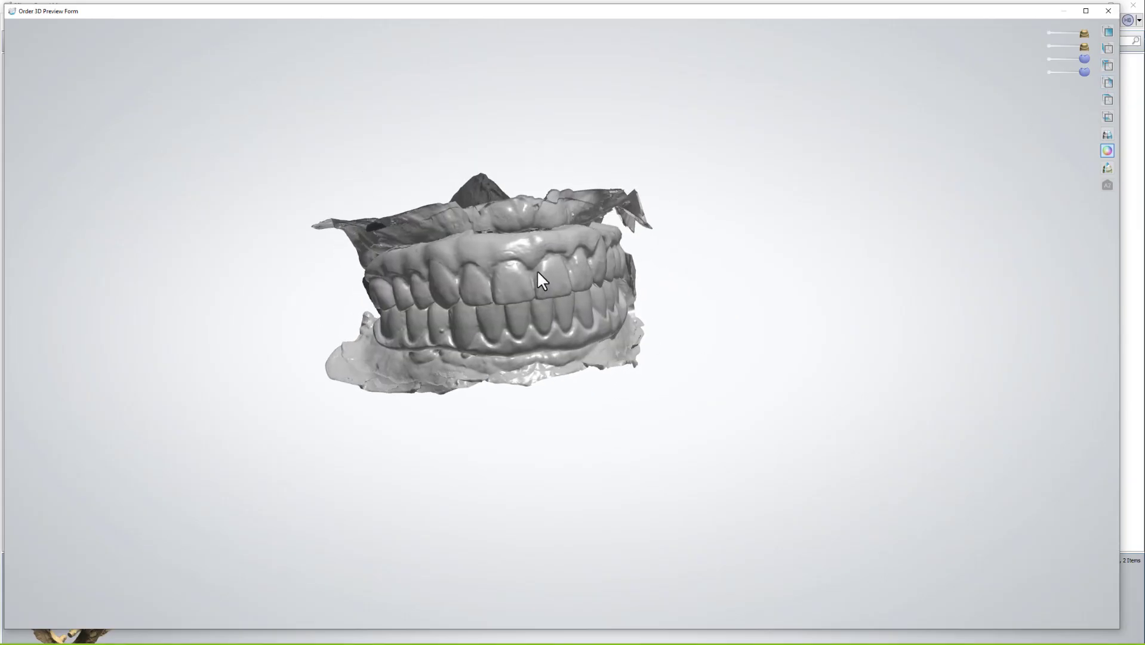
Hide both denture scans and rotate the jaws around the frontal view to inspect the implant scan.
{"action": "scroll", "coordinate": [495, 246], "scroll_direction": "up", "scroll_amount": 8}
{"action": "scroll", "coordinate": [504, 249], "scroll_direction": "down", "scroll_amount": 4}
{"action": "right_click_drag", "start_coordinate": [512, 250], "coordinate": [561, 249]}
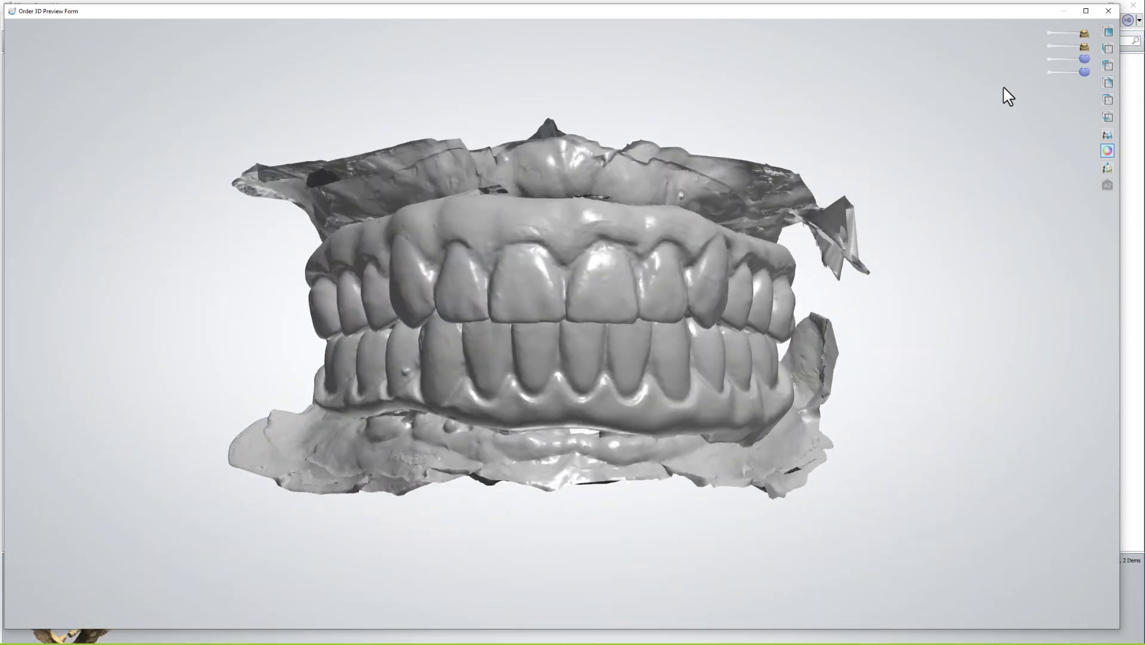
{"action": "left_click", "coordinate": [1050, 61]}
{"action": "left_click", "coordinate": [1051, 74]}
{"action": "mouse_move", "coordinate": [714, 170]}
{"action": "right_mouse_down"}
{"action": "mouse_move", "coordinate": [695, 162]}
{"action": "mouse_move", "coordinate": [712, 173]}
{"action": "mouse_move", "coordinate": [718, 164]}
{"action": "right_mouse_up"}
{"action": "right_click_drag", "start_coordinate": [556, 231], "coordinate": [484, 287]}
{"action": "mouse_move", "coordinate": [524, 363]}
{"action": "right_mouse_down"}
{"action": "mouse_move", "coordinate": [508, 365]}
{"action": "mouse_move", "coordinate": [543, 363]}
{"action": "right_mouse_up"}
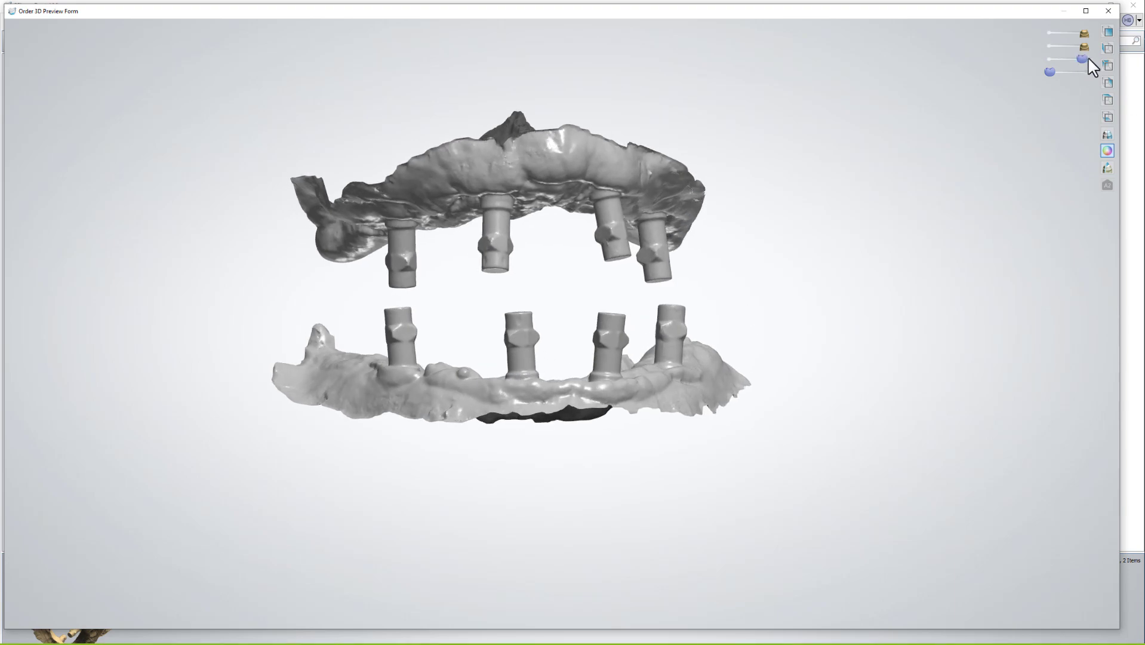
Show the upper and lower teeth over the scan bodies, hide the first two layers, then restore them.
{"action": "left_click_drag", "start_coordinate": [1087, 58], "coordinate": [1105, 57]}
{"action": "right_click_drag", "start_coordinate": [813, 214], "coordinate": [815, 204]}
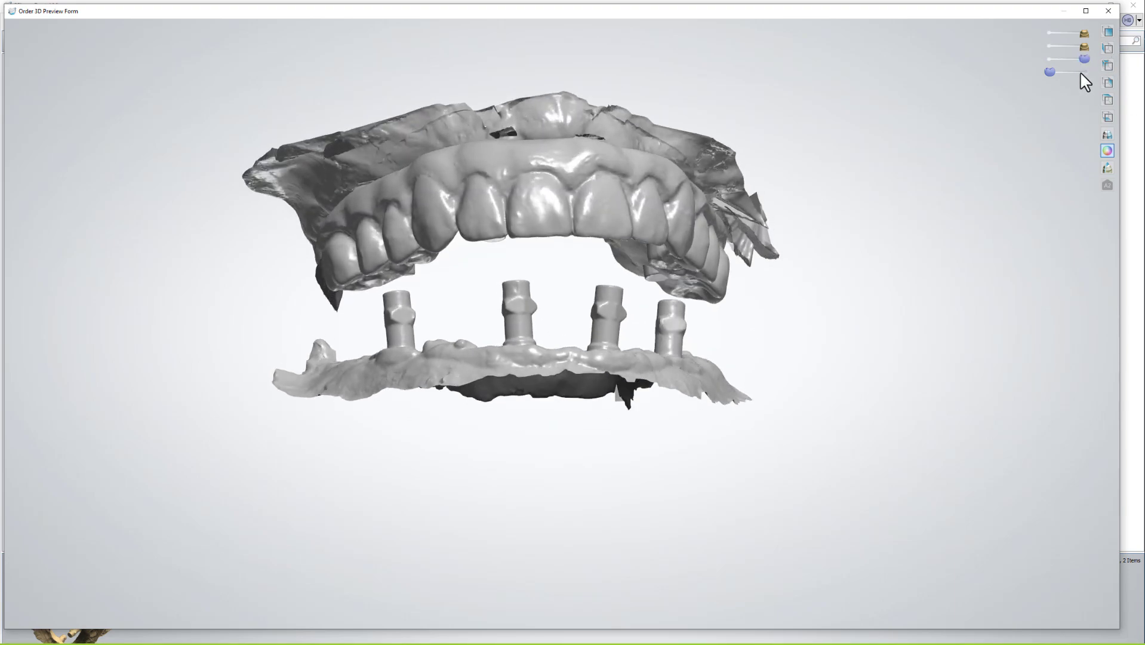
{"action": "left_click_drag", "start_coordinate": [1080, 72], "coordinate": [1102, 73]}
{"action": "left_click", "coordinate": [1048, 32]}
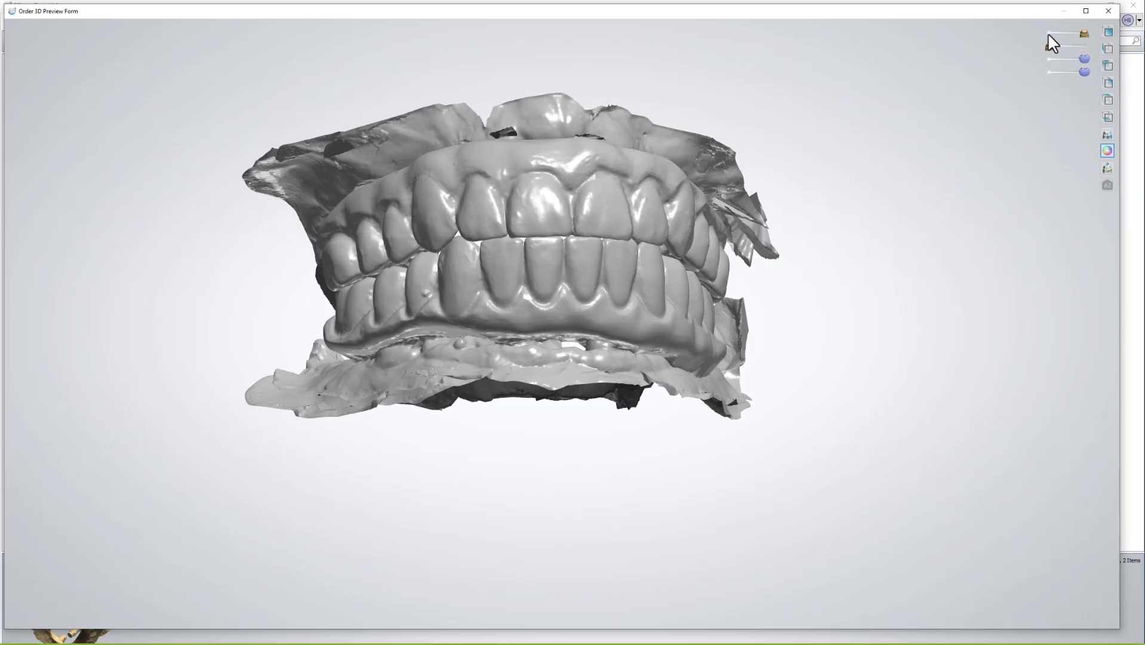
{"action": "left_click", "coordinate": [1046, 45]}
{"action": "right_click_drag", "start_coordinate": [806, 150], "coordinate": [829, 175]}
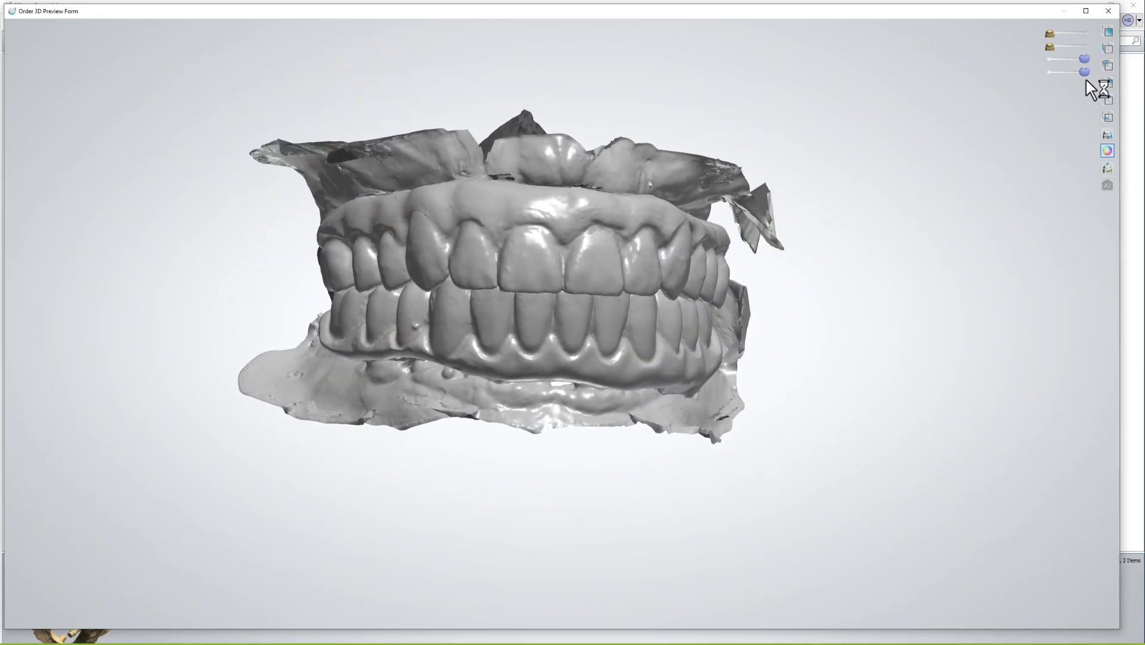
{"action": "left_click", "coordinate": [1082, 33]}
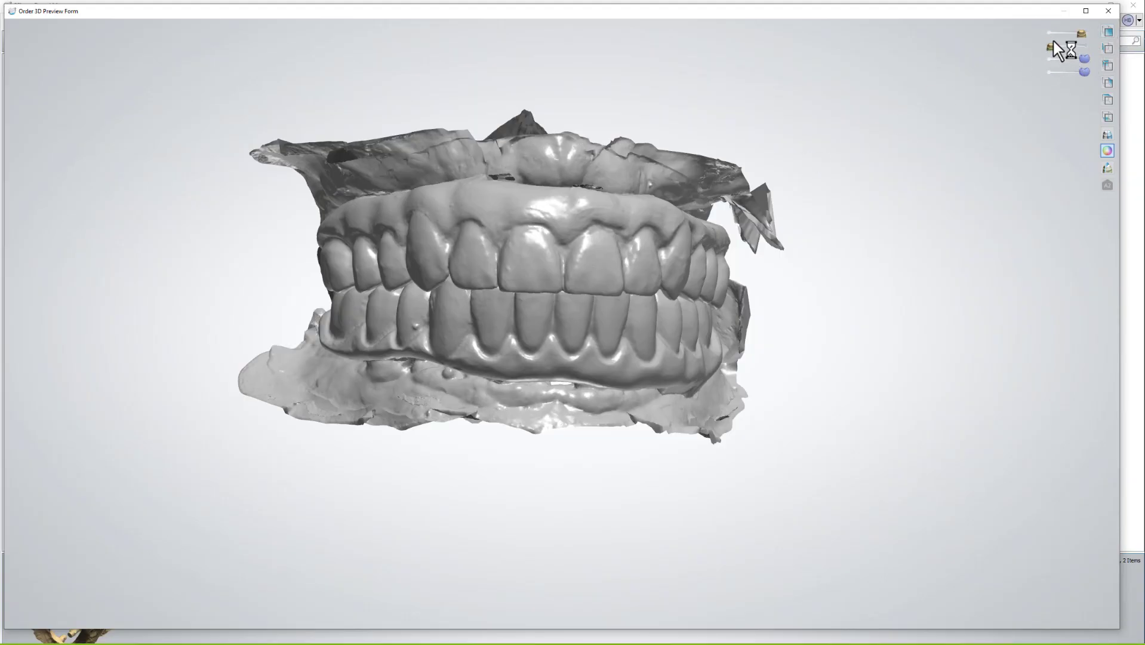
Hide the upper scan and view the lower arch occlusally against the translucent scan.
{"action": "left_click", "coordinate": [1049, 58]}
{"action": "right_click_drag", "start_coordinate": [856, 173], "coordinate": [846, 248]}
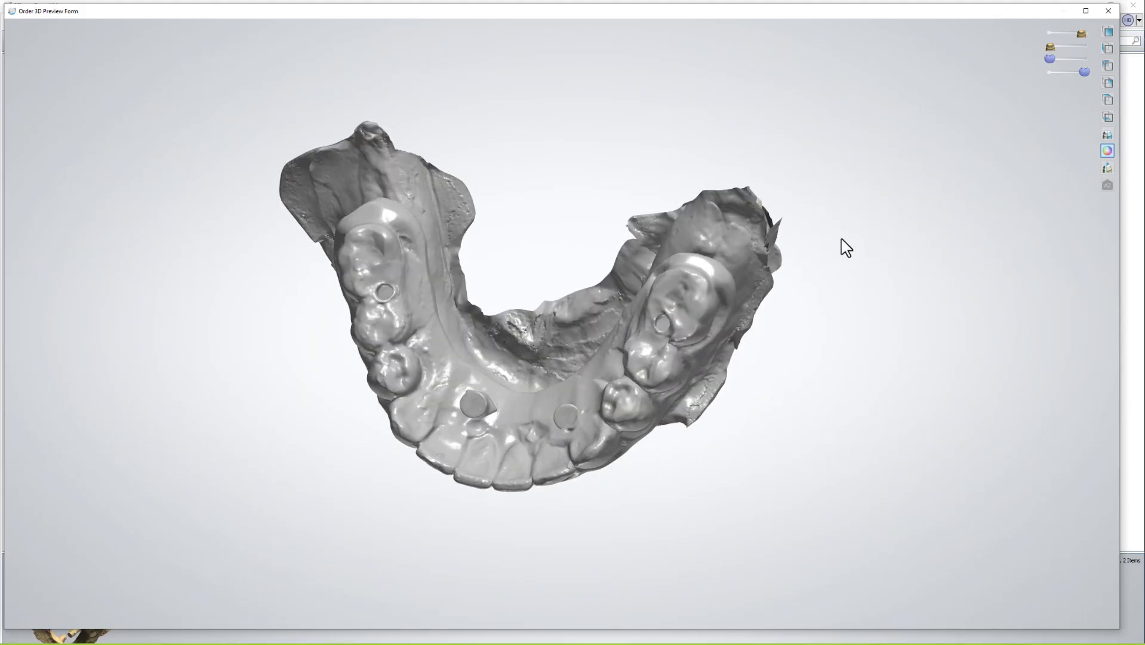
{"action": "scroll", "coordinate": [724, 307], "scroll_direction": "up", "scroll_amount": 5}
{"action": "mouse_move", "coordinate": [687, 283]}
{"action": "right_mouse_down"}
{"action": "mouse_move", "coordinate": [668, 295]}
{"action": "mouse_move", "coordinate": [696, 285]}
{"action": "right_mouse_up"}
{"action": "mouse_move", "coordinate": [1084, 71]}
{"action": "left_mouse_down"}
{"action": "mouse_move", "coordinate": [1058, 70]}
{"action": "mouse_move", "coordinate": [1084, 71]}
{"action": "left_mouse_up"}
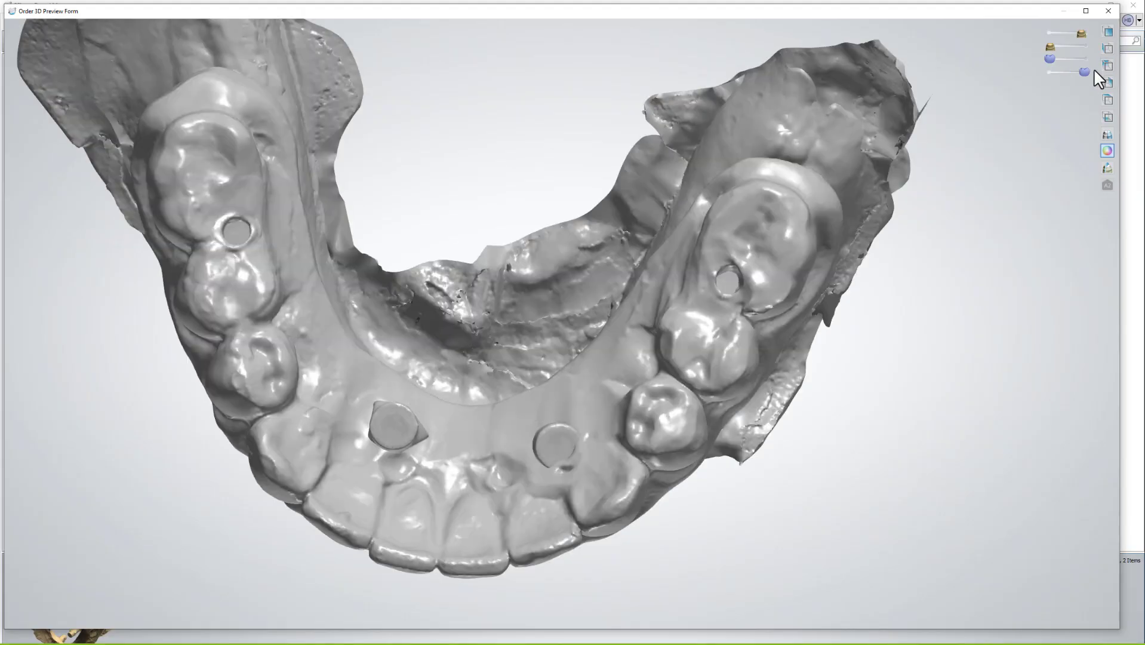
Make the abutments translucent to check screw channels, restore opacity, then close the preview.
{"action": "left_click_drag", "start_coordinate": [1082, 31], "coordinate": [1072, 33]}
{"action": "scroll", "coordinate": [567, 368], "scroll_direction": "up", "scroll_amount": 4}
{"action": "middle_click_drag", "start_coordinate": [373, 443], "coordinate": [469, 379]}
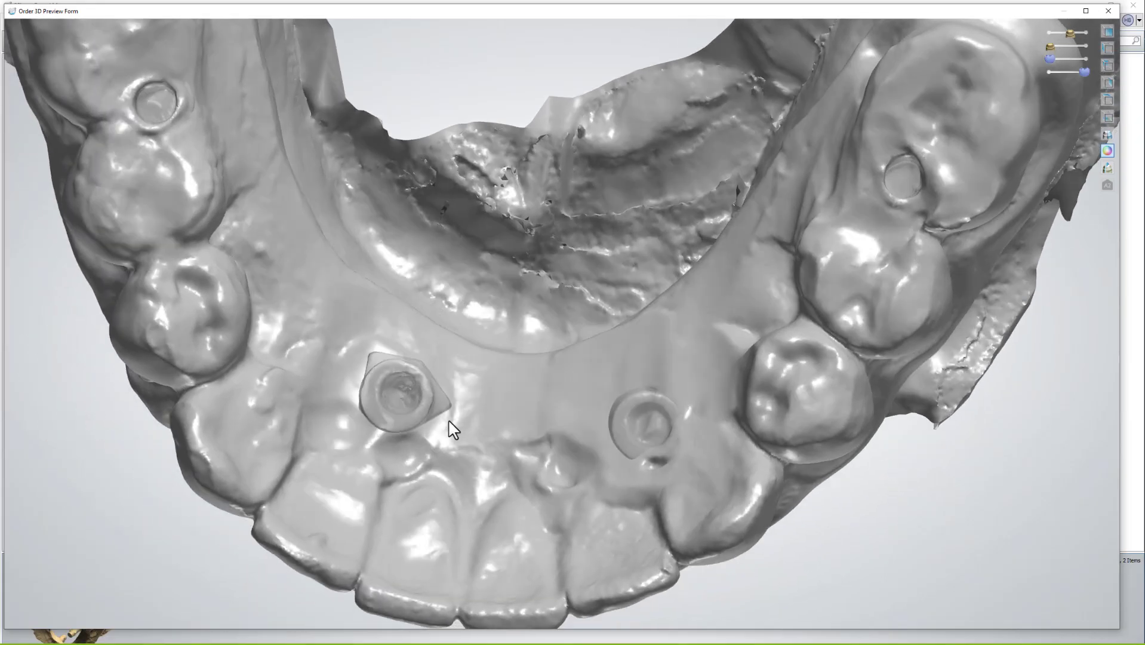
{"action": "middle_click_drag", "start_coordinate": [905, 176], "coordinate": [907, 253]}
{"action": "scroll", "coordinate": [906, 254], "scroll_direction": "down", "scroll_amount": 2}
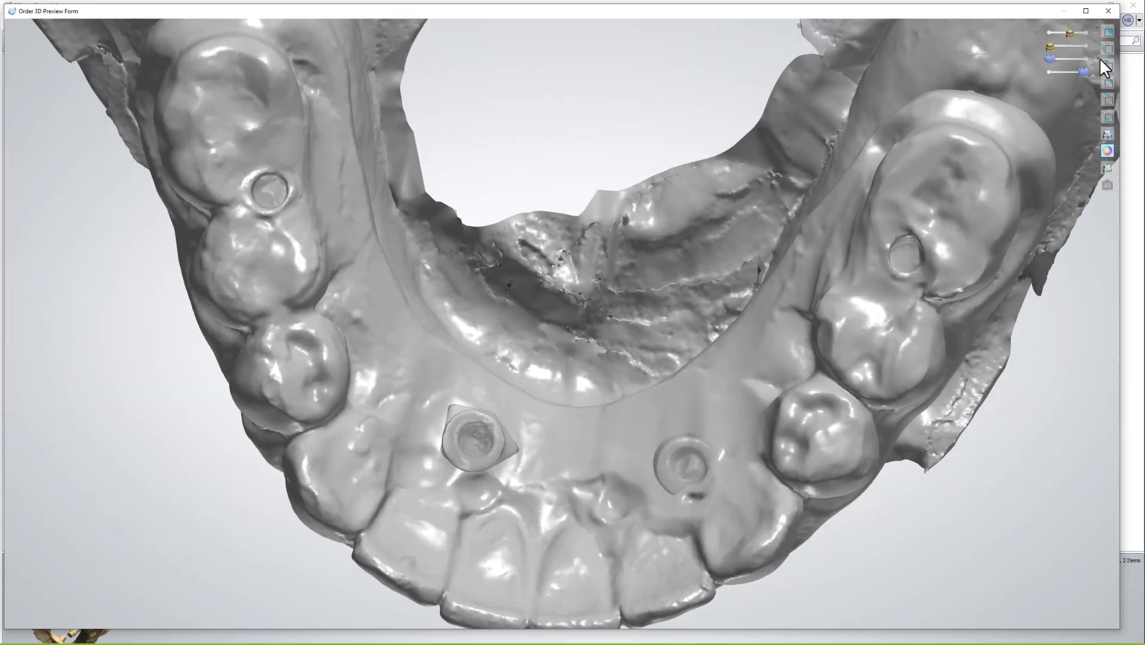
{"action": "left_click_drag", "start_coordinate": [1075, 33], "coordinate": [1069, 72]}
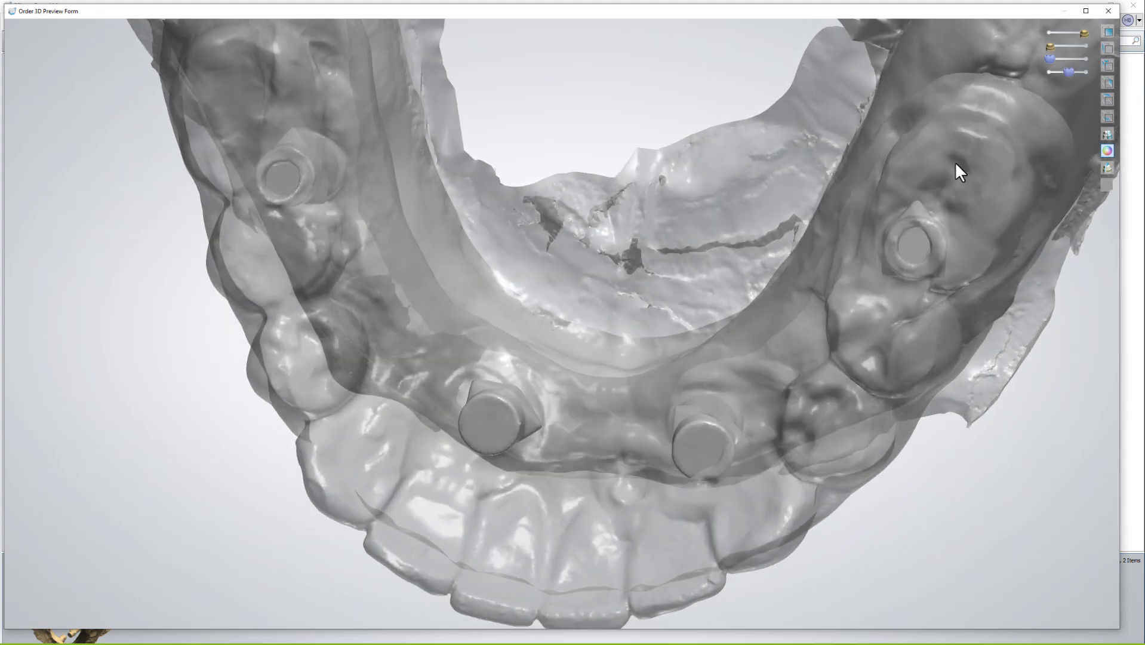
{"action": "right_click_drag", "start_coordinate": [956, 162], "coordinate": [972, 102]}
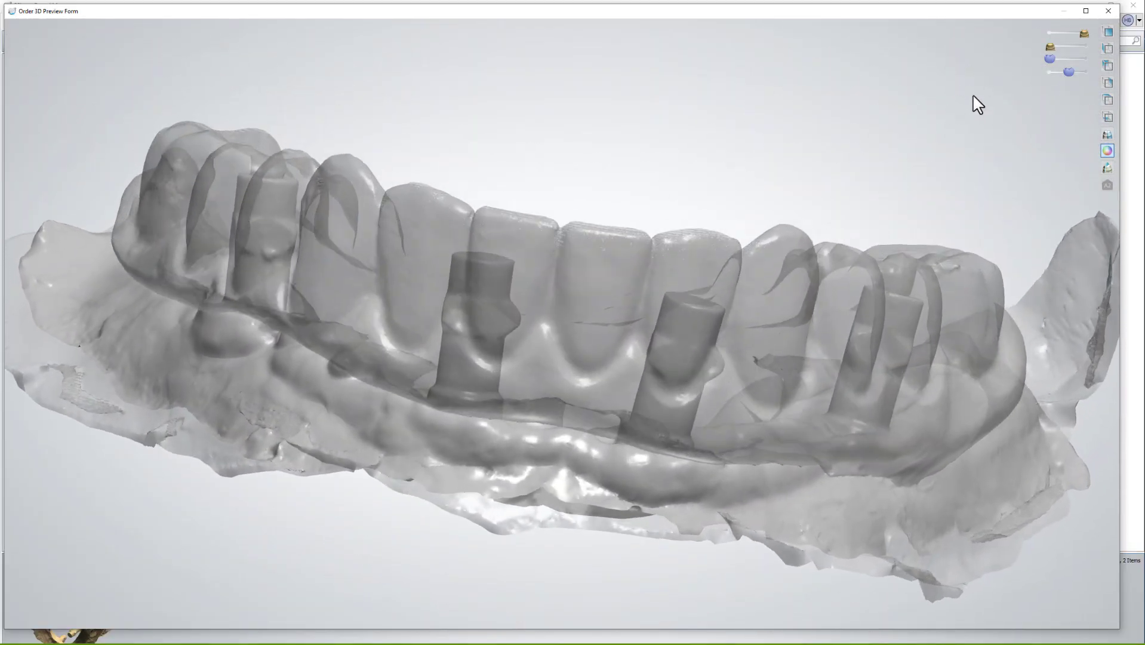
{"action": "left_click", "coordinate": [1107, 11]}
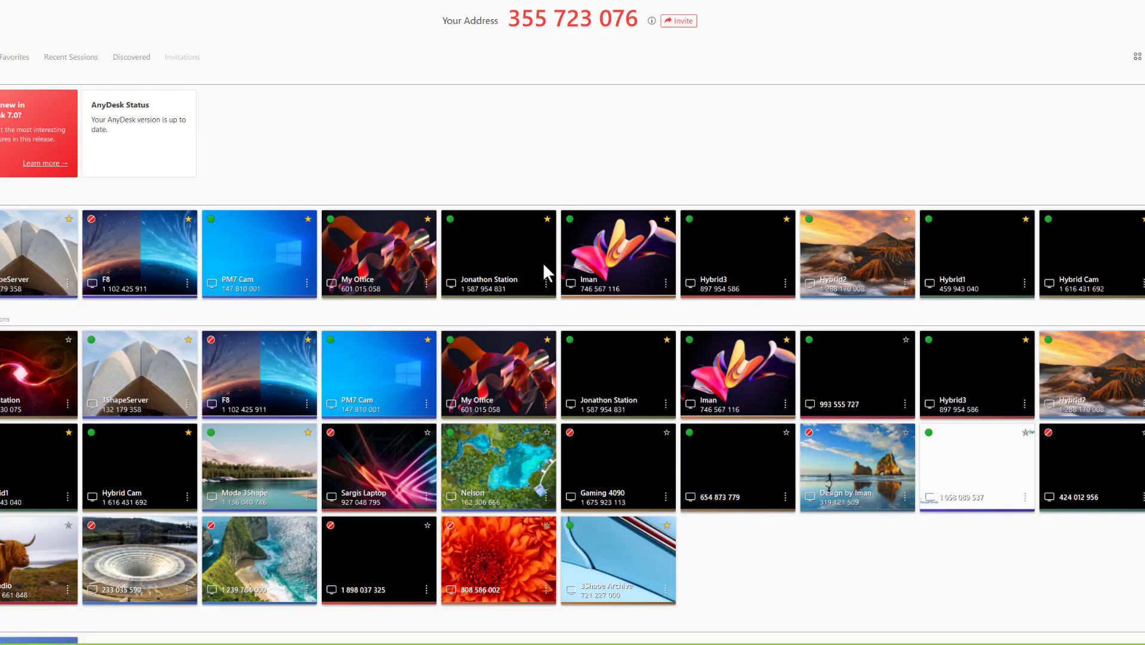
Connect to the office computer through the My Office AnyDesk tile.
{"action": "left_click", "coordinate": [375, 255]}
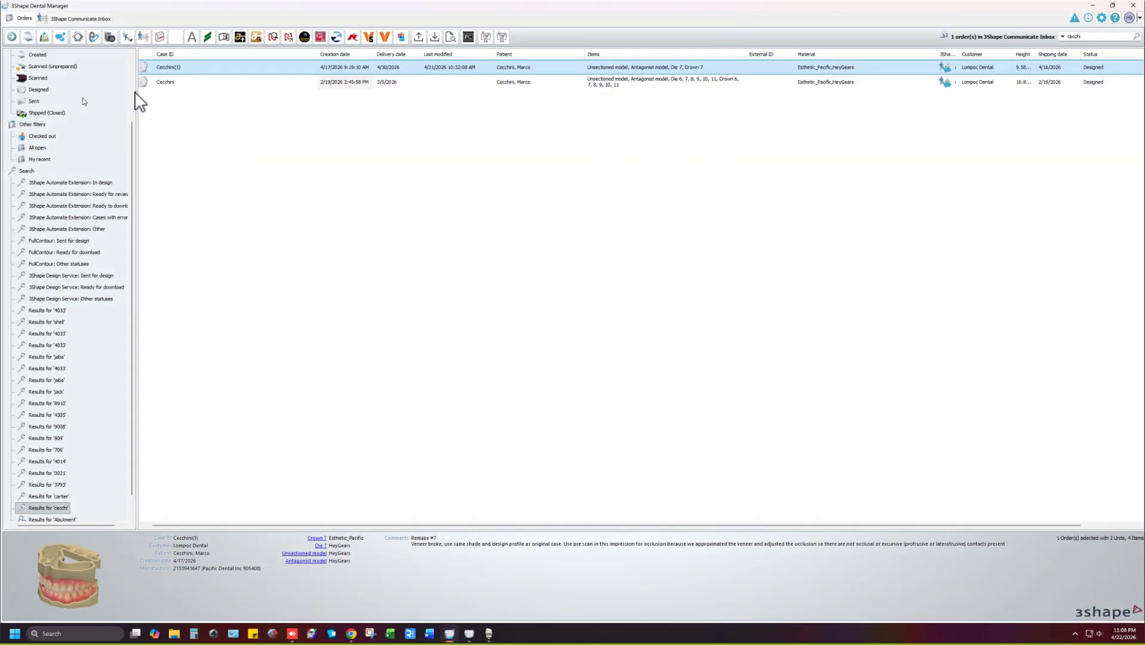
Search the order list for 'hend'.
{"action": "double_click", "coordinate": [1129, 36]}
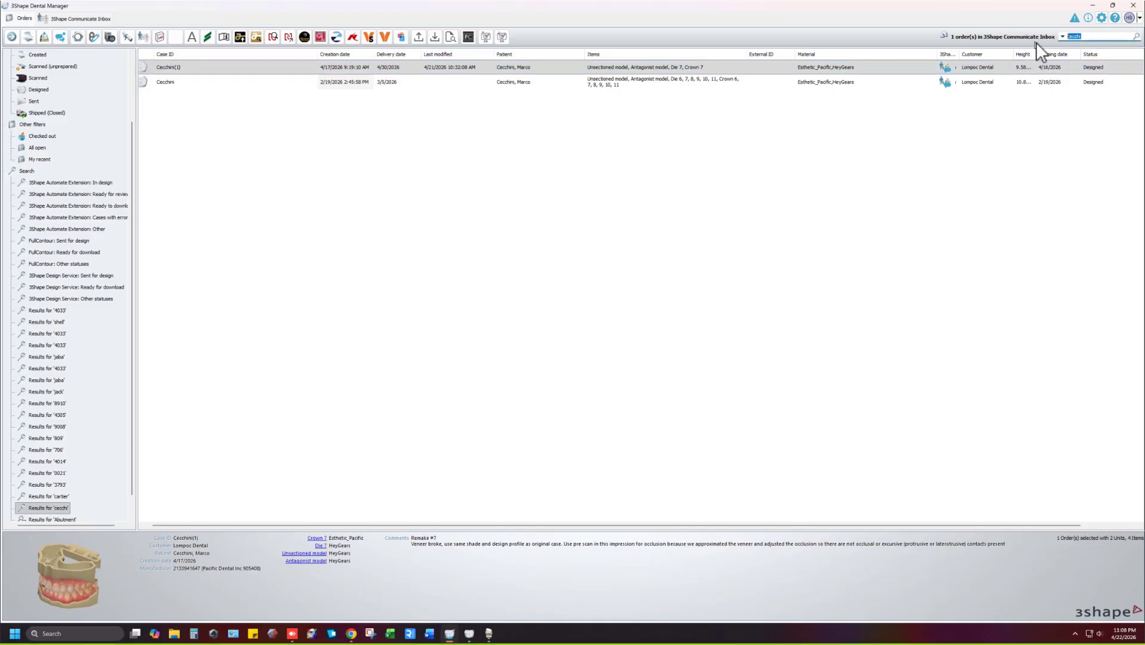
{"action": "type", "text": "hend"}
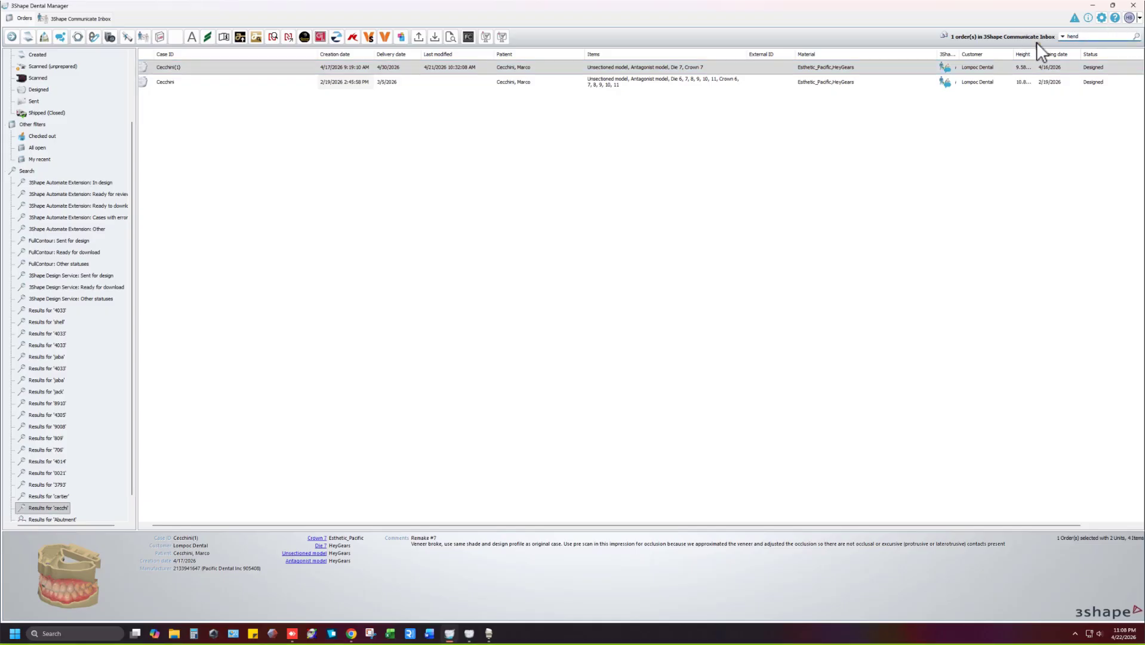
{"action": "key", "text": "Return"}
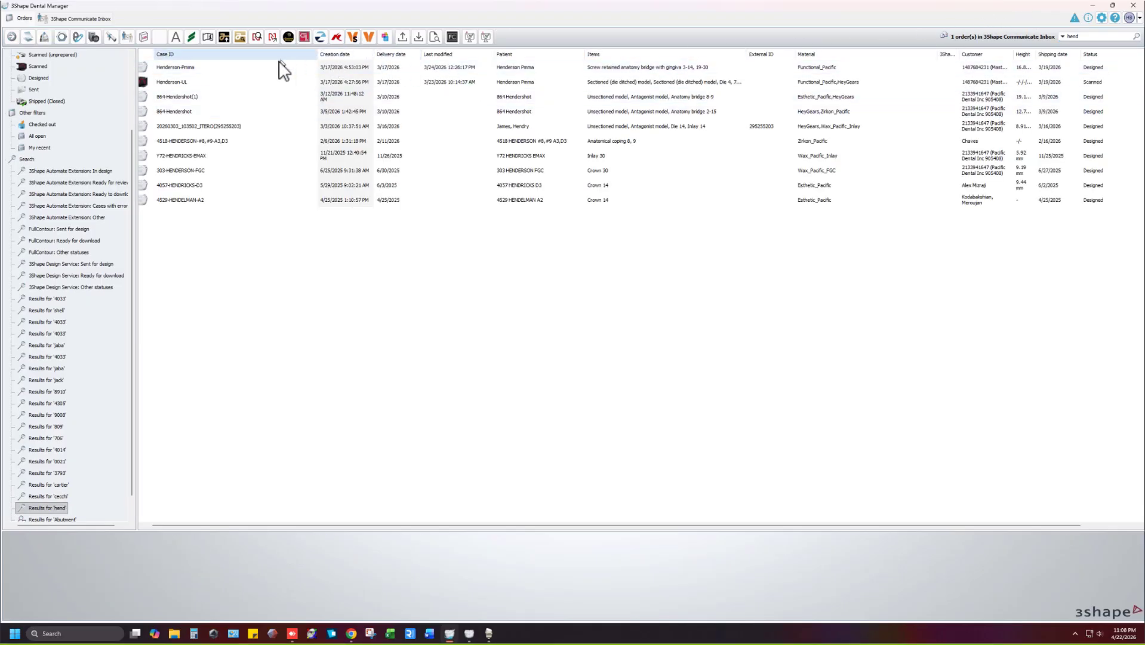
Open the 3D preview of the Henderson-Pmma order.
{"action": "left_click", "coordinate": [183, 71]}
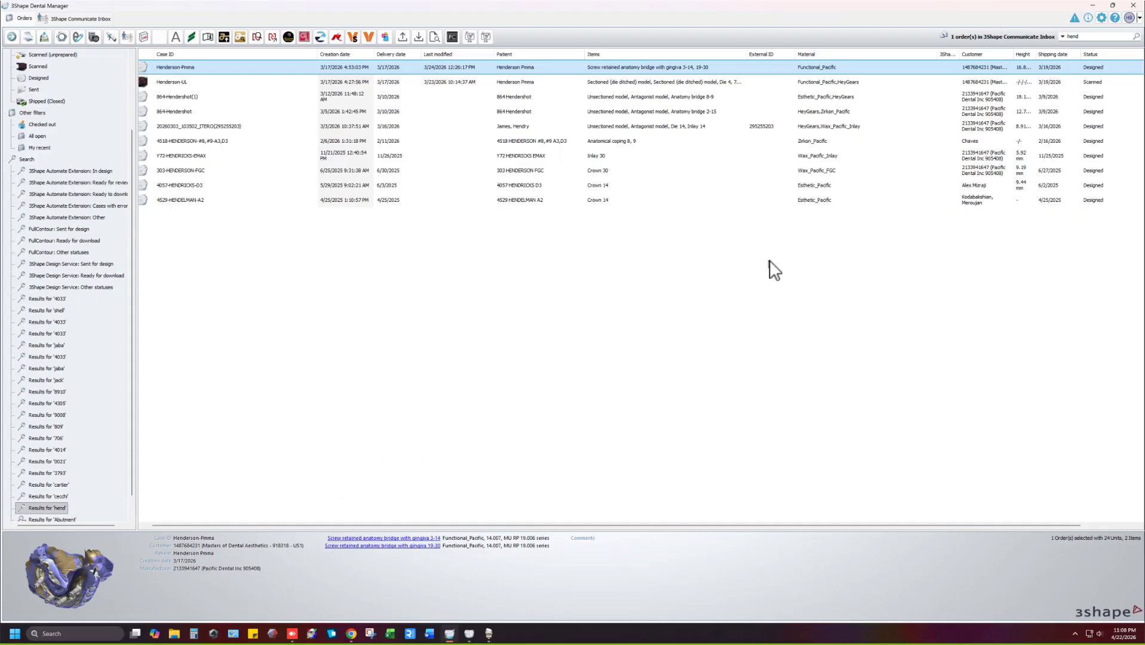
{"action": "right_click", "coordinate": [198, 64]}
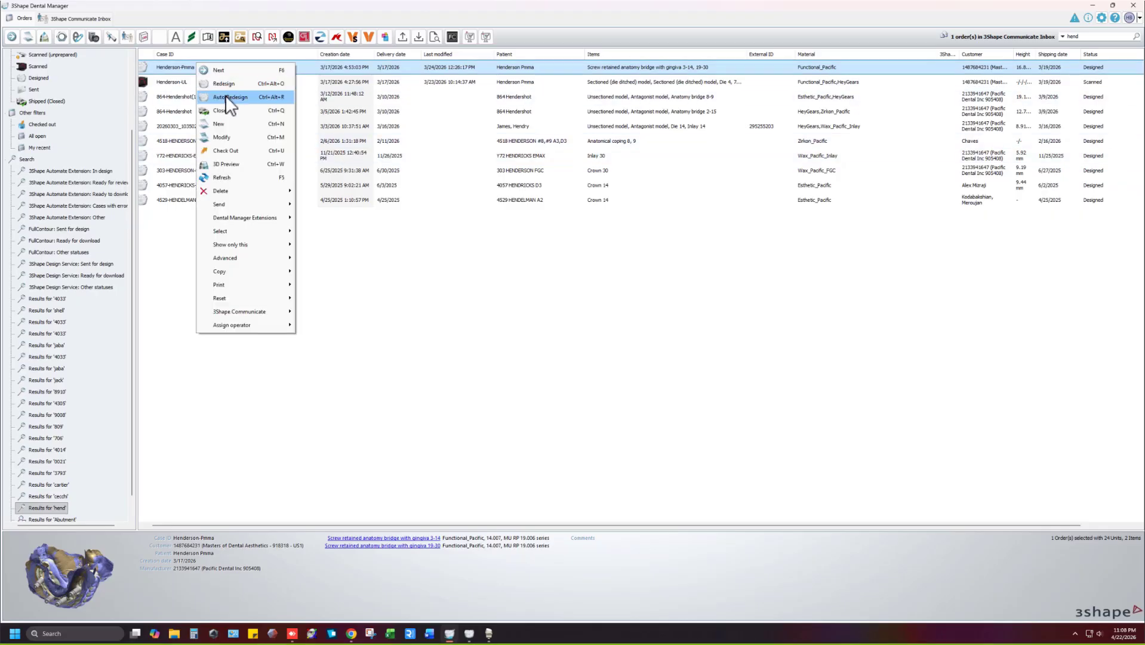
{"action": "left_click", "coordinate": [229, 167]}
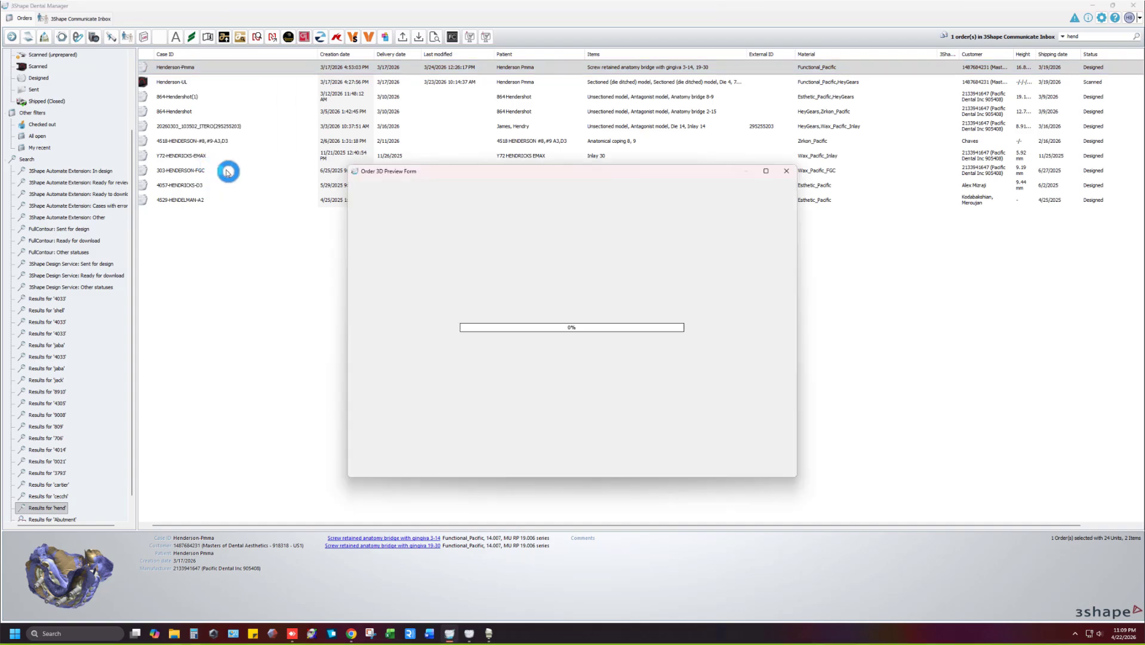
Maximize the preview, orbit the bridges, and hide lower gingiva and teeth to see implant analogs.
{"action": "left_click", "coordinate": [766, 171]}
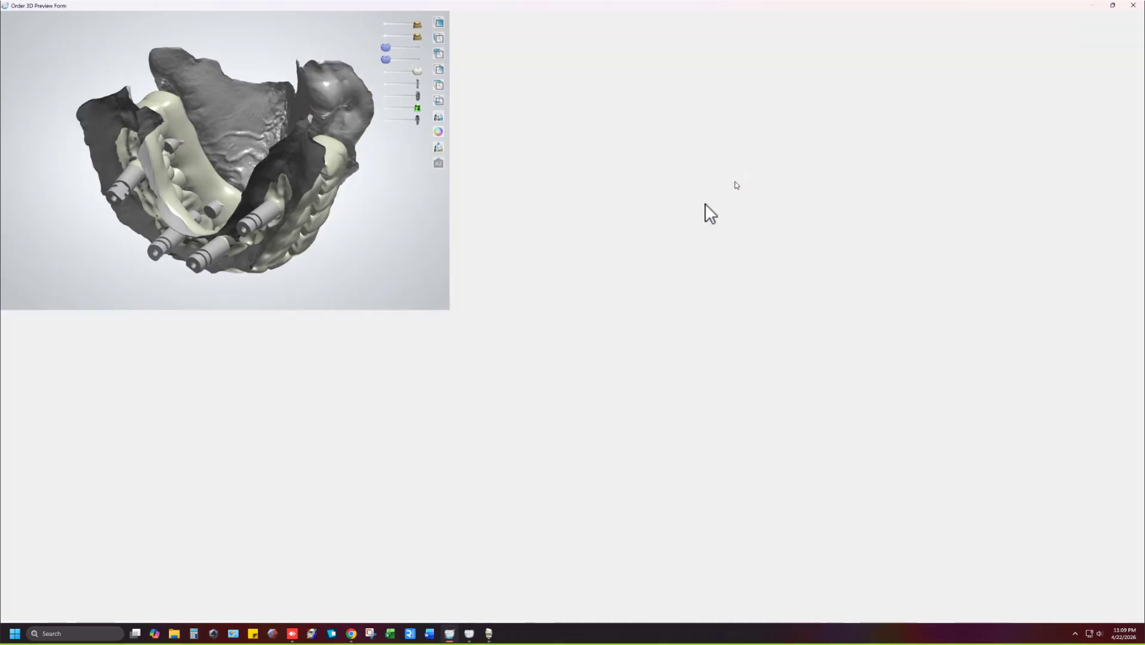
{"action": "left_click_drag", "start_coordinate": [572, 249], "coordinate": [553, 197]}
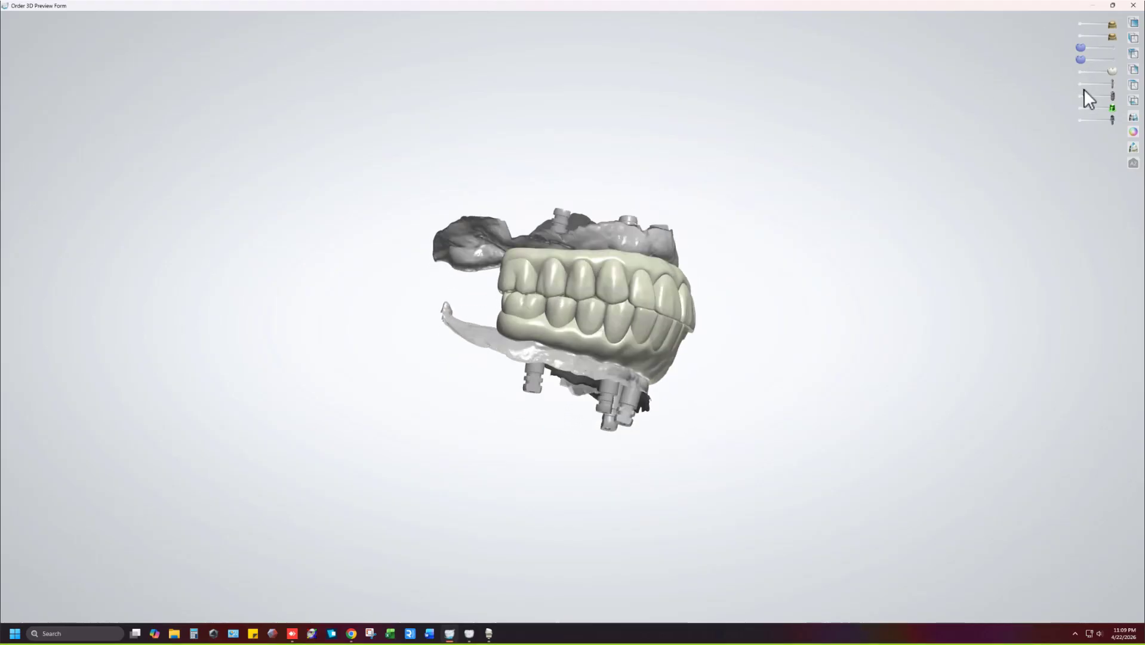
{"action": "left_click_drag", "start_coordinate": [766, 186], "coordinate": [866, 200]}
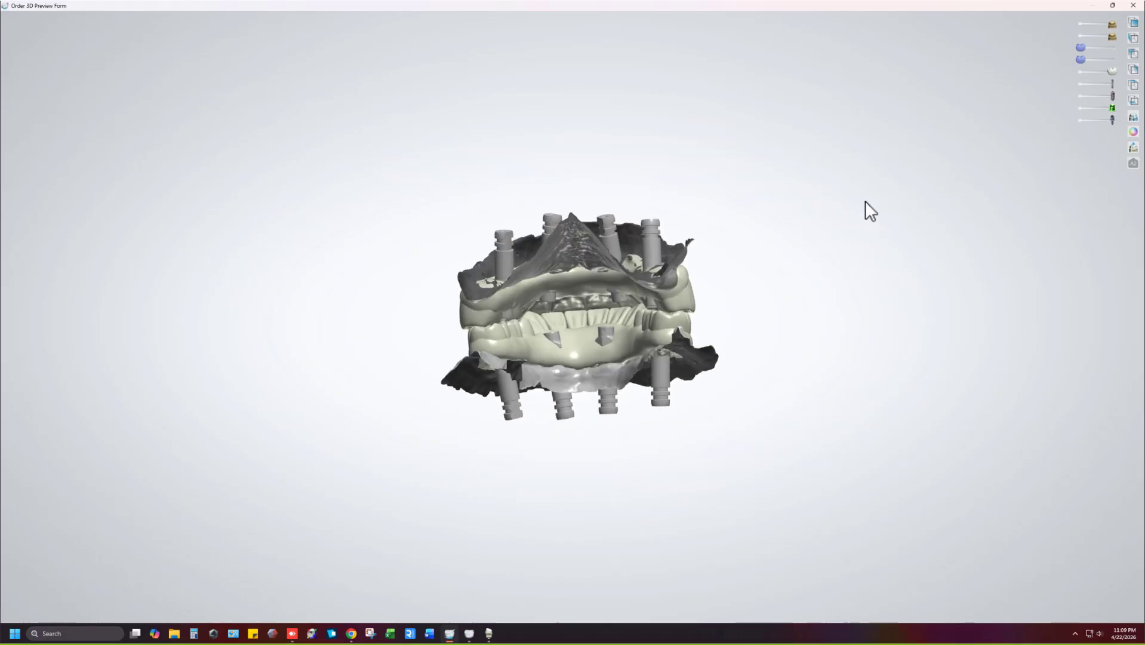
{"action": "scroll", "coordinate": [632, 279], "scroll_direction": "up", "scroll_amount": 5}
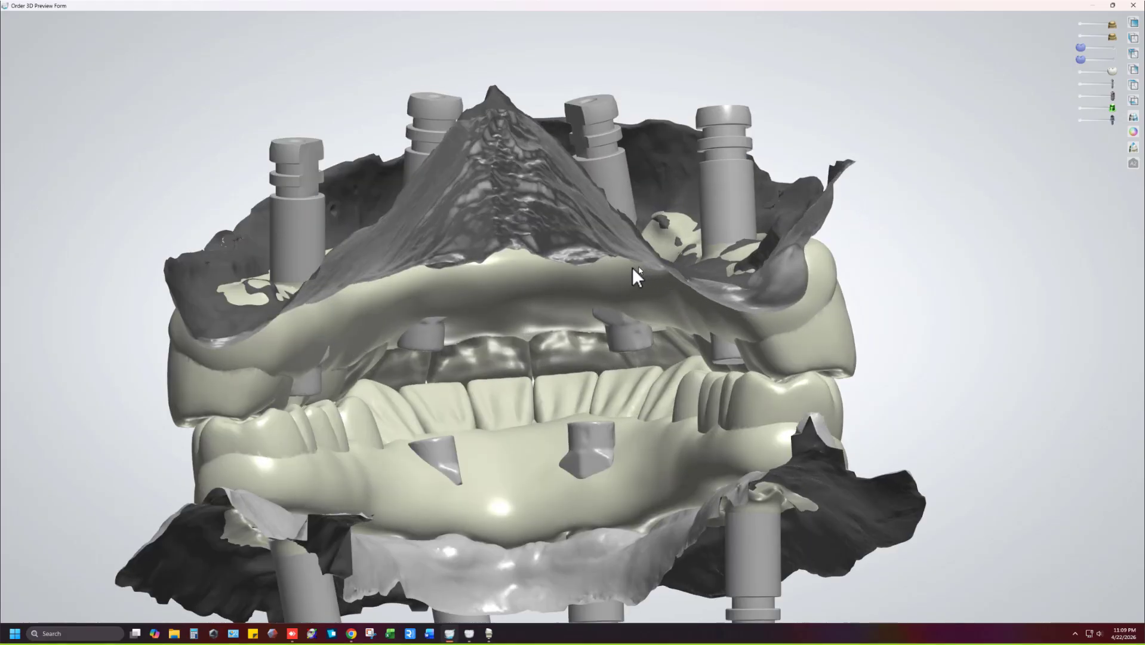
{"action": "left_click_drag", "start_coordinate": [633, 270], "coordinate": [642, 224]}
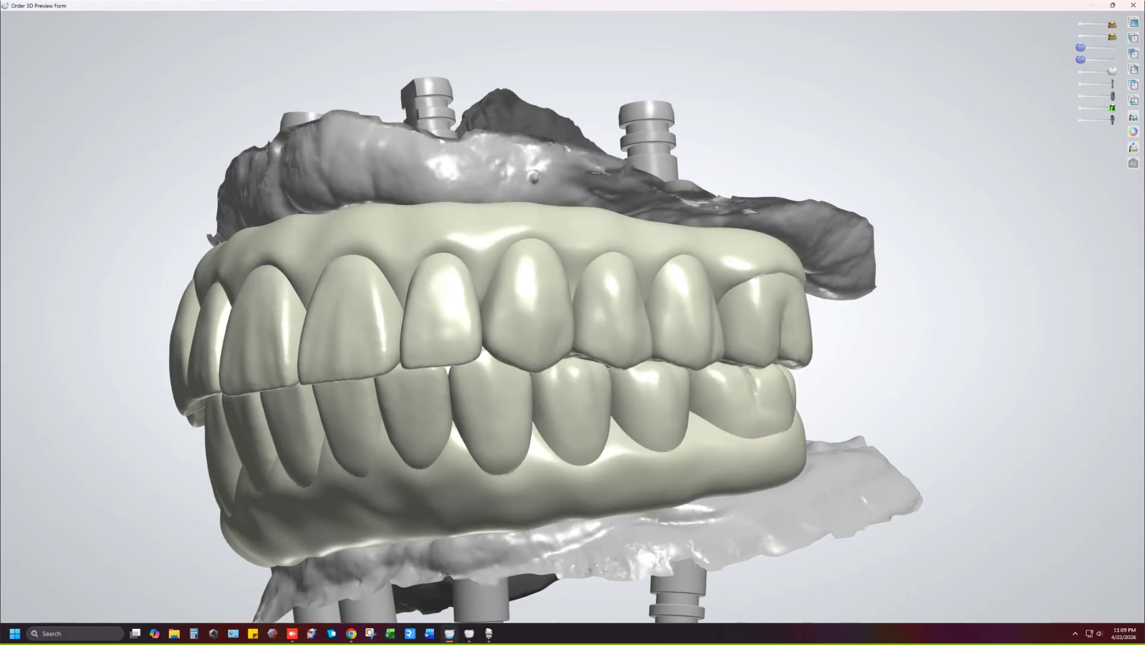
{"action": "left_click", "coordinate": [1081, 37]}
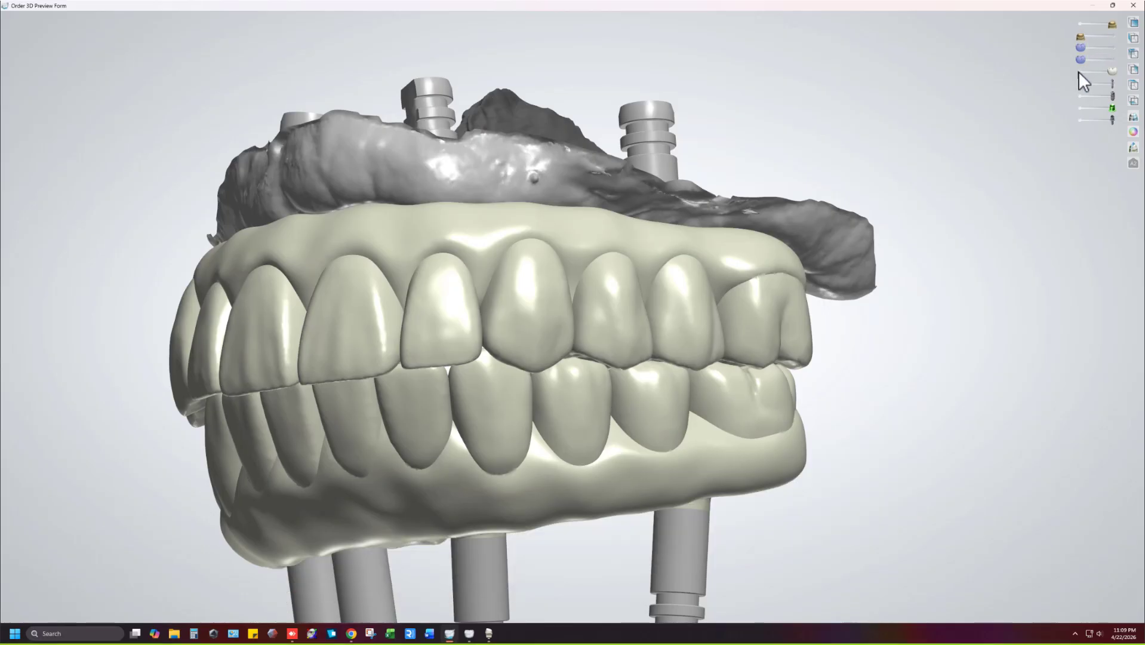
{"action": "left_click", "coordinate": [1080, 70]}
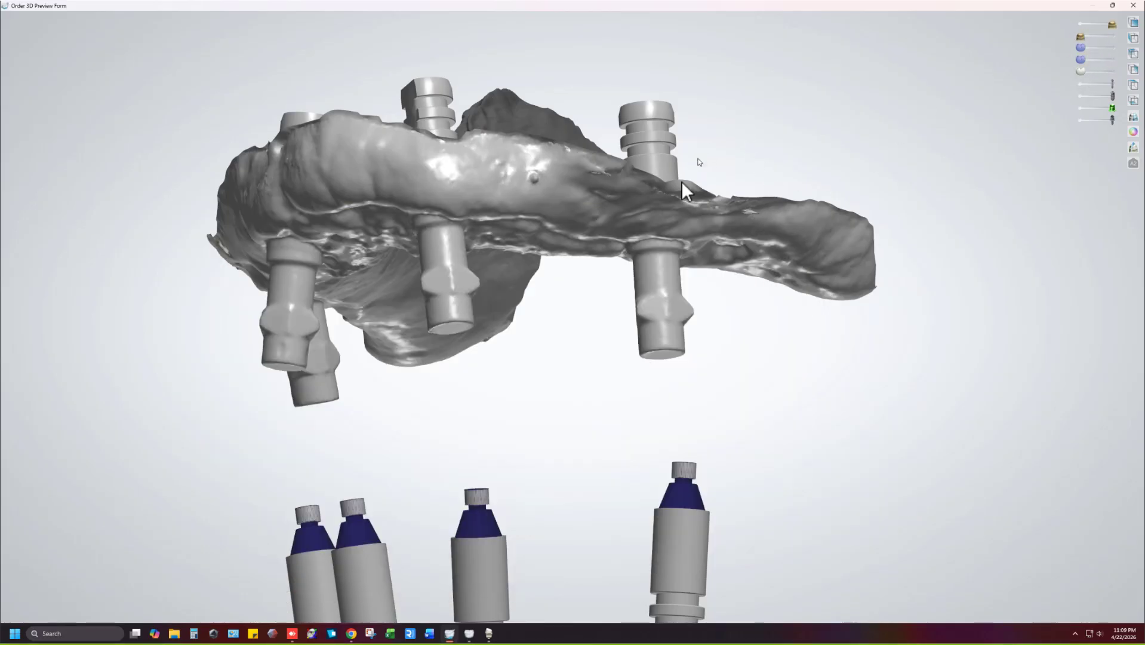
{"action": "scroll", "coordinate": [645, 234], "scroll_direction": "down", "scroll_amount": 2}
{"action": "middle_click_drag", "start_coordinate": [644, 235], "coordinate": [633, 122]}
Close the preview and open the Henderson-Pmma order for redesign.
{"action": "left_click", "coordinate": [1133, 5]}
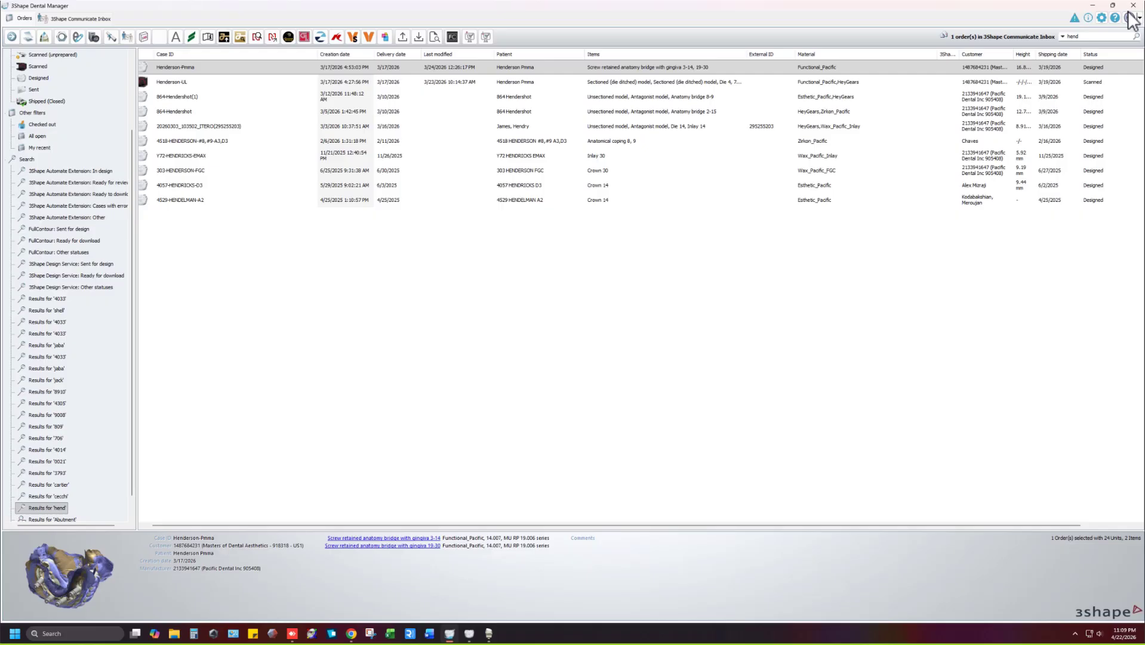
{"action": "right_click", "coordinate": [236, 68]}
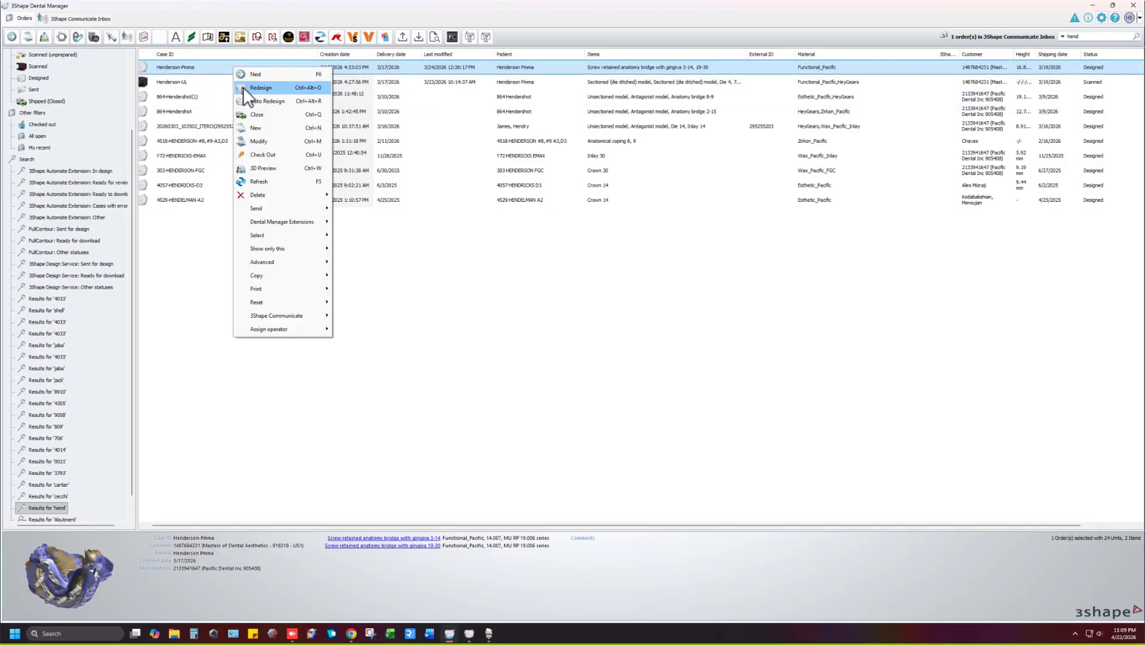
{"action": "left_click", "coordinate": [244, 87]}
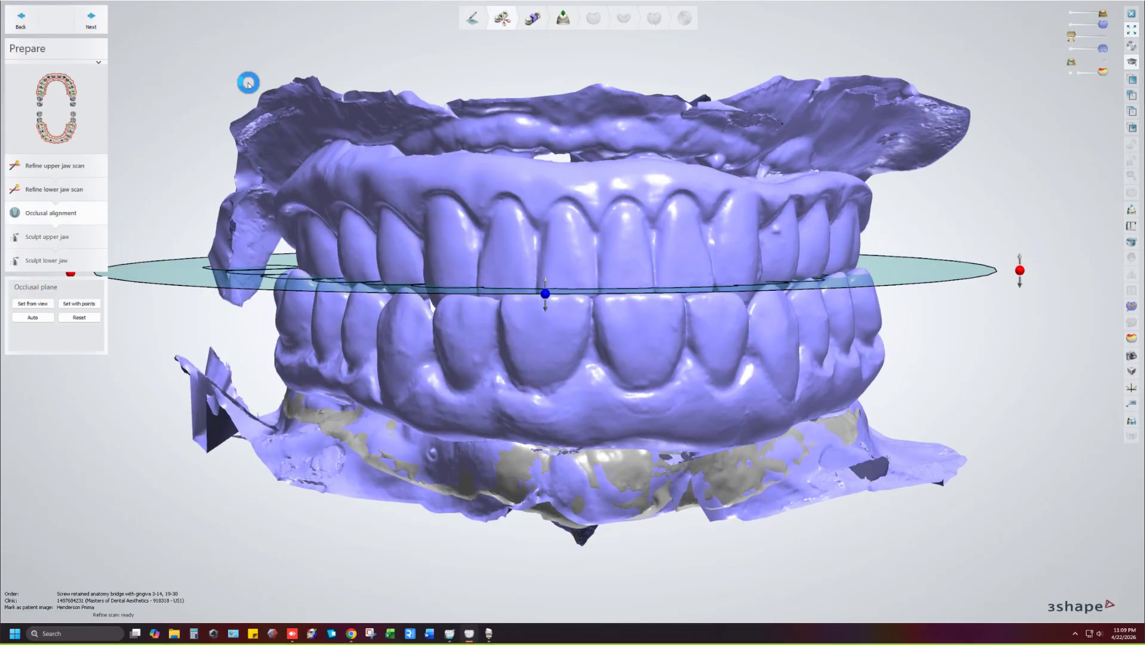
Tilt and slightly raise the occlusal plane to match the bite, then accept the alignment.
{"action": "scroll", "coordinate": [544, 182], "scroll_direction": "down", "scroll_amount": 5}
{"action": "right_click_drag", "start_coordinate": [490, 240], "coordinate": [619, 331]}
{"action": "scroll", "coordinate": [676, 290], "scroll_direction": "up", "scroll_amount": 7}
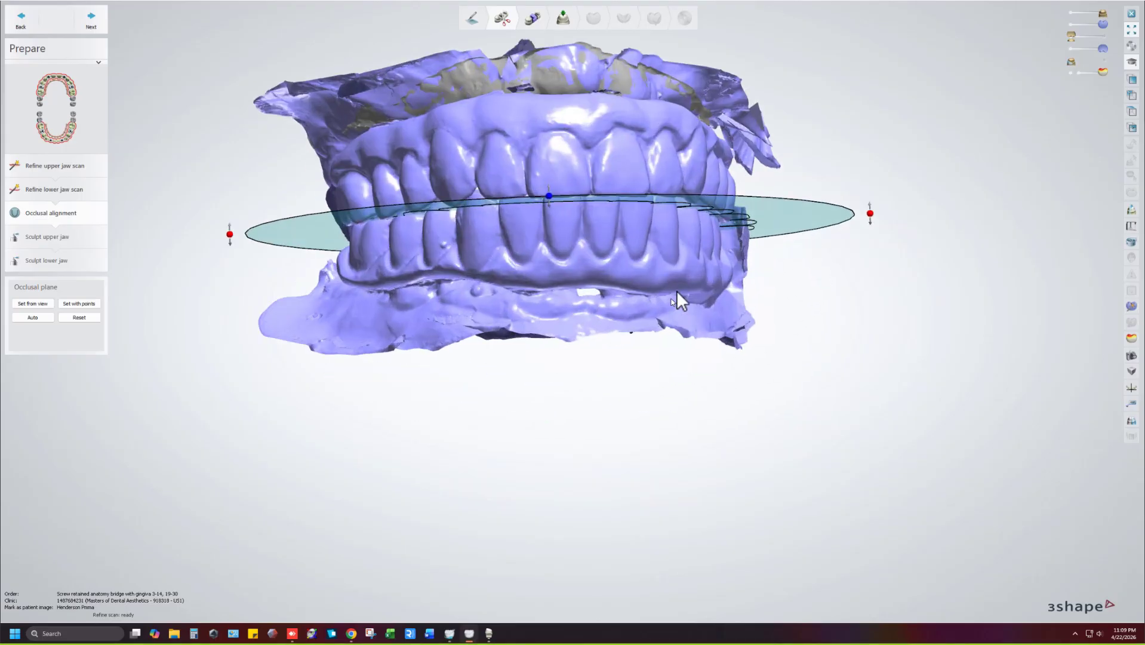
{"action": "middle_click_drag", "start_coordinate": [643, 297], "coordinate": [662, 377]}
{"action": "scroll", "coordinate": [662, 378], "scroll_direction": "down", "scroll_amount": 2}
{"action": "right_click_drag", "start_coordinate": [632, 281], "coordinate": [529, 178]}
{"action": "left_click_drag", "start_coordinate": [464, 104], "coordinate": [534, 68]}
{"action": "scroll", "coordinate": [540, 113], "scroll_direction": "down", "scroll_amount": 4}
{"action": "right_click_drag", "start_coordinate": [548, 154], "coordinate": [547, 183]}
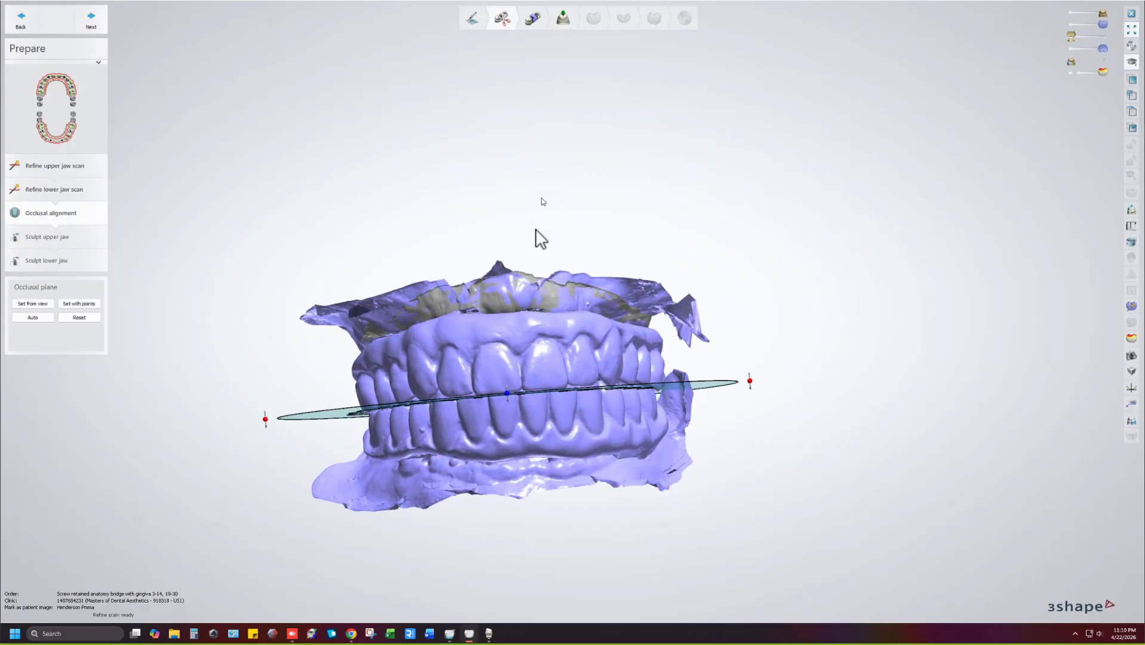
{"action": "scroll", "coordinate": [504, 449], "scroll_direction": "up", "scroll_amount": 5}
{"action": "left_click_drag", "start_coordinate": [511, 416], "coordinate": [555, 54]}
{"action": "left_click", "coordinate": [561, 36]}
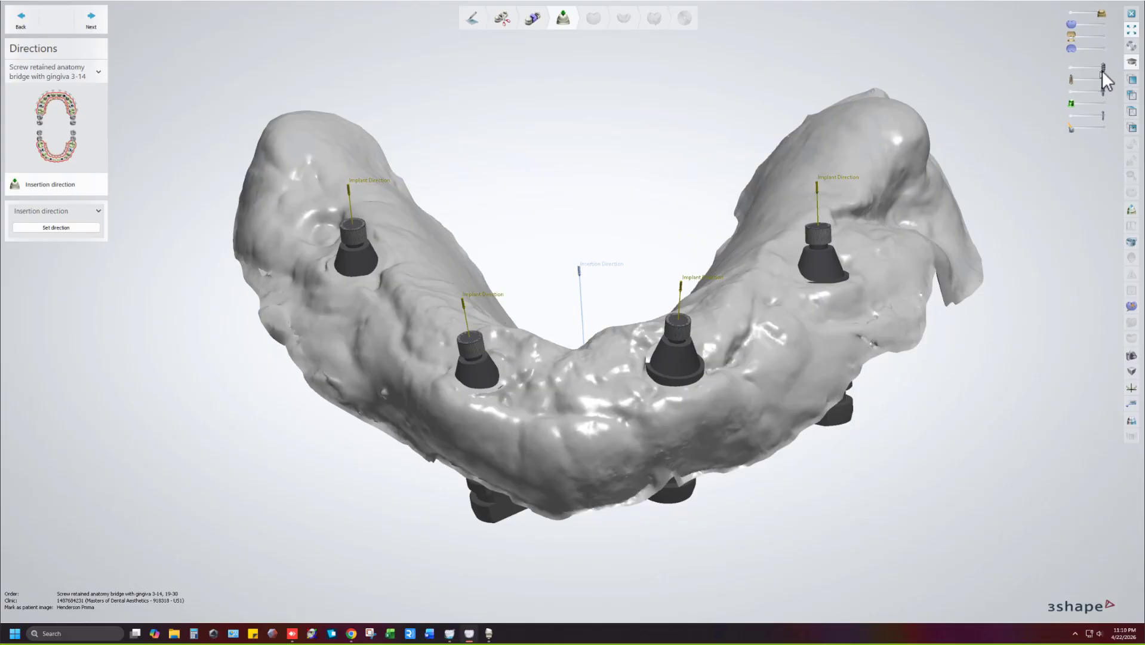
Hide abutments and implants to inspect the 3-14 bridge's insertion direction, then advance to 19-30.
{"action": "left_click_drag", "start_coordinate": [1102, 70], "coordinate": [1061, 73]}
{"action": "left_click", "coordinate": [1068, 91]}
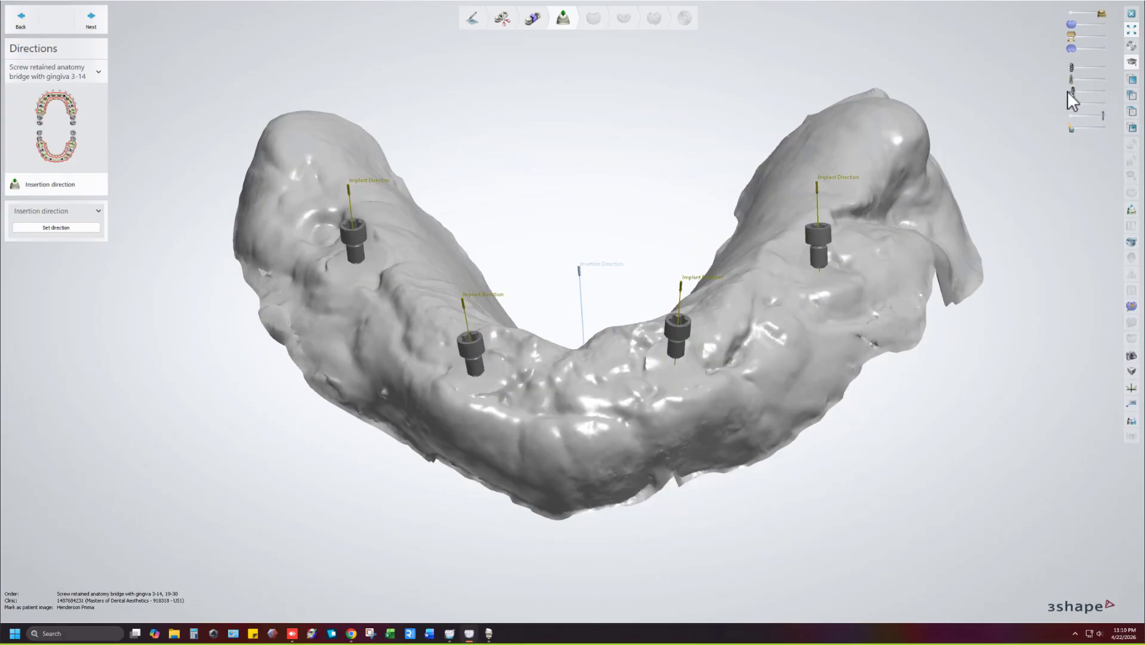
{"action": "left_click", "coordinate": [1071, 116]}
{"action": "right_click_drag", "start_coordinate": [837, 220], "coordinate": [981, 123]}
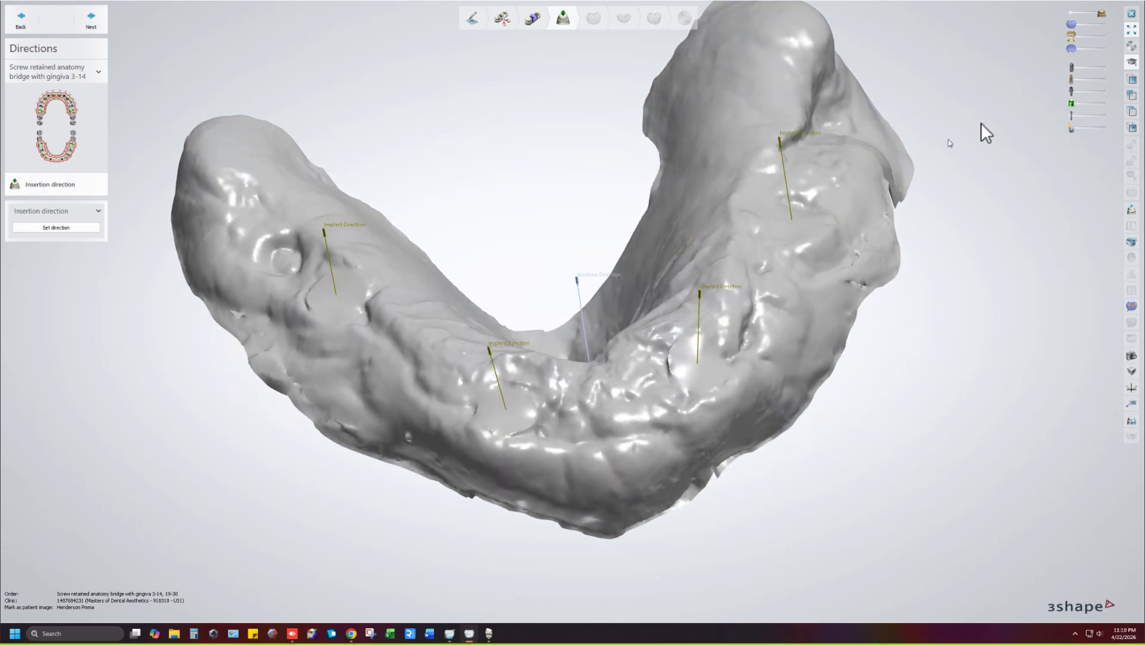
{"action": "left_click", "coordinate": [1103, 67]}
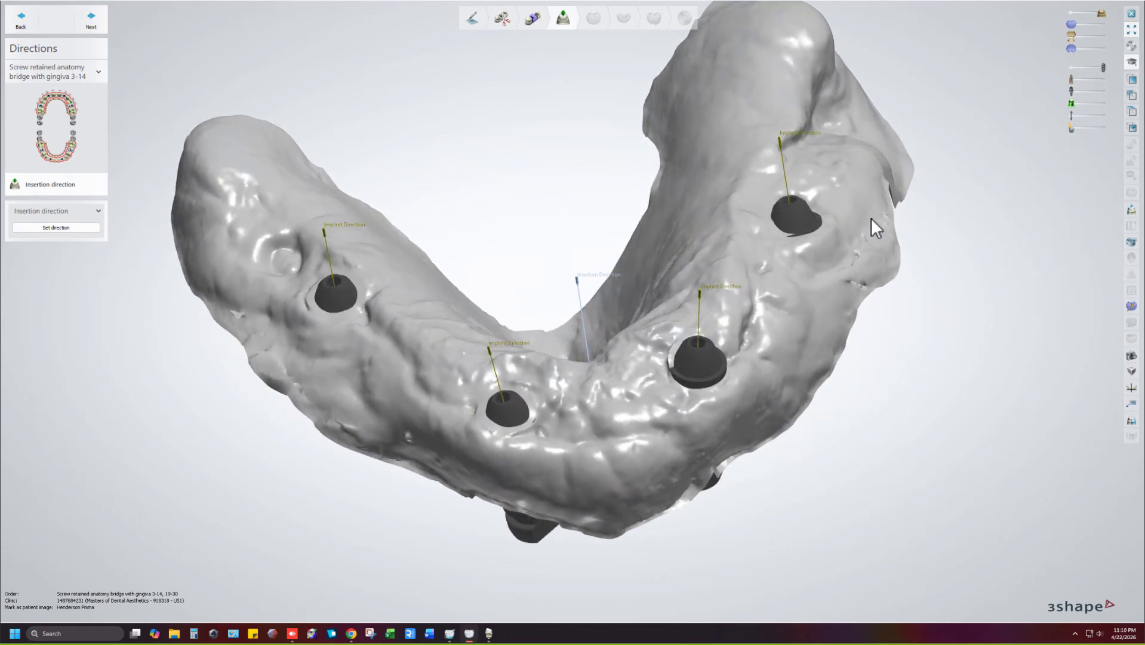
{"action": "right_click_drag", "start_coordinate": [871, 219], "coordinate": [425, 306]}
{"action": "right_click_drag", "start_coordinate": [337, 325], "coordinate": [361, 407]}
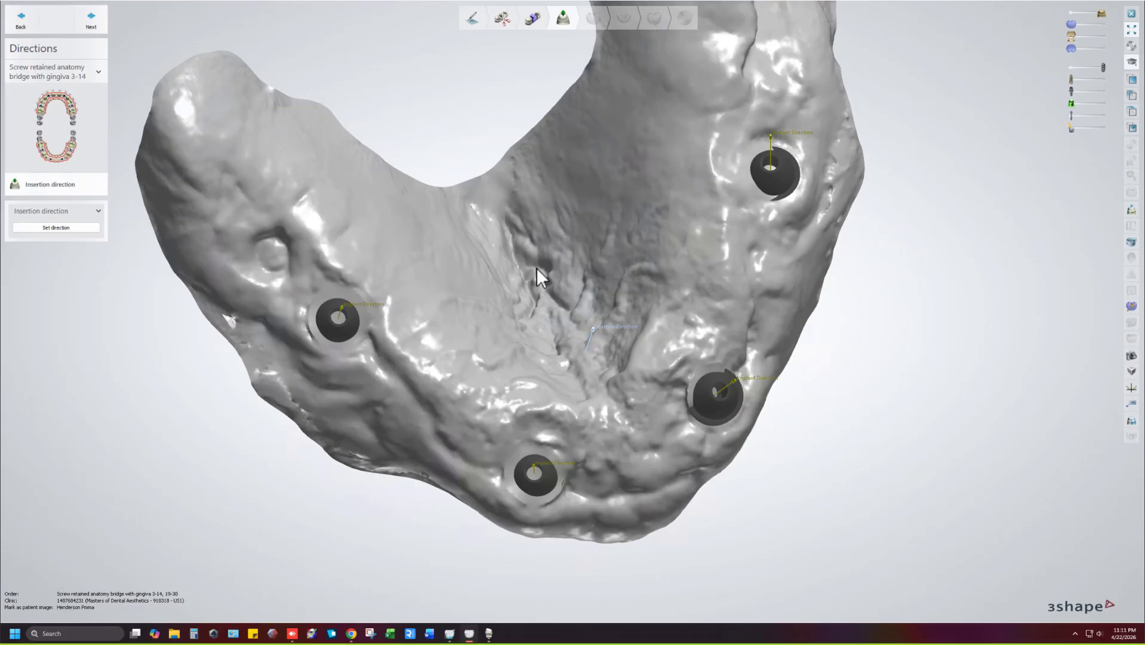
{"action": "mouse_move", "coordinate": [546, 368]}
{"action": "right_mouse_down"}
{"action": "mouse_move", "coordinate": [539, 319]}
{"action": "mouse_move", "coordinate": [513, 340]}
{"action": "mouse_move", "coordinate": [513, 364]}
{"action": "mouse_move", "coordinate": [523, 364]}
{"action": "right_mouse_up"}
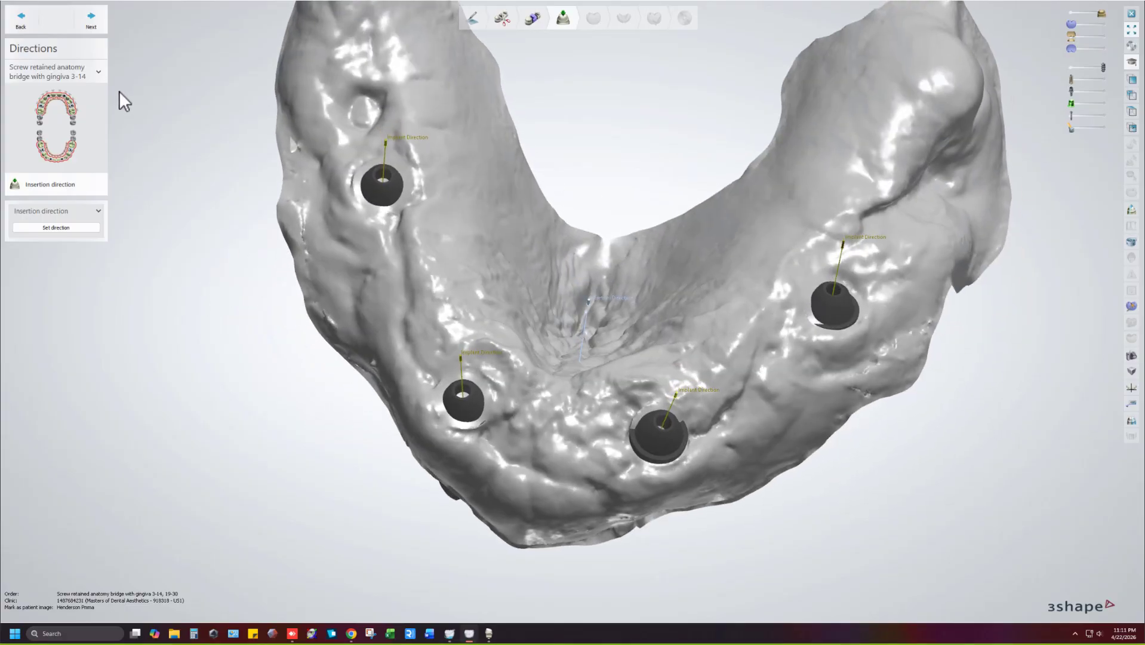
{"action": "left_click", "coordinate": [89, 20]}
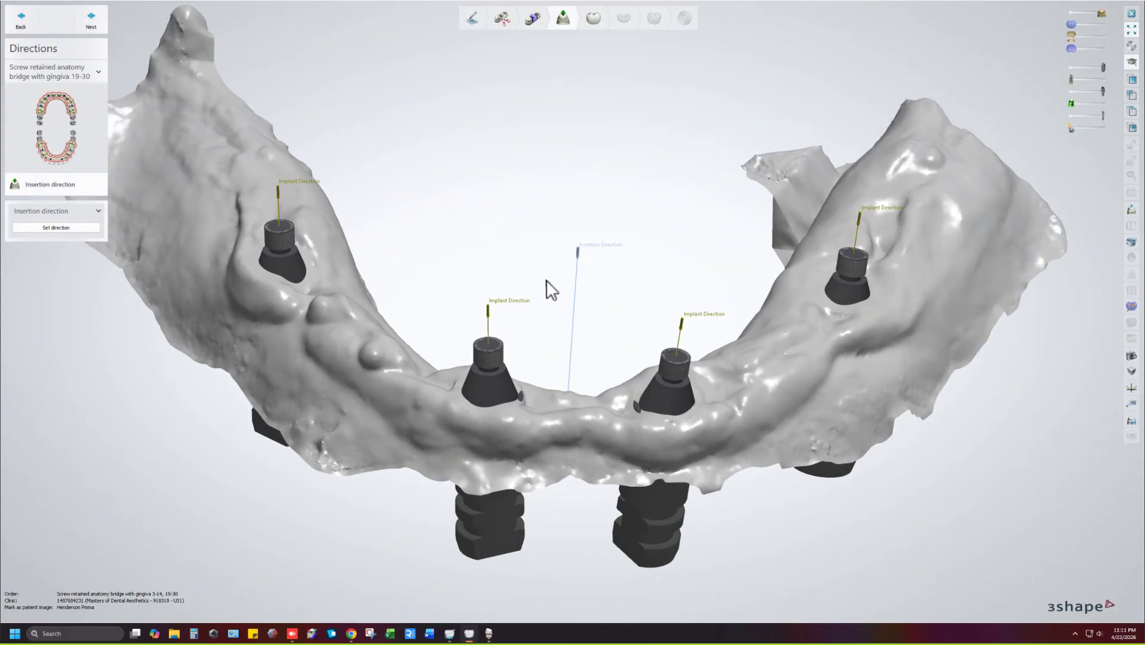
Inspect the 19-30 bridge's implant directions from below and proceed to abutments and post-and-cores.
{"action": "right_click_drag", "start_coordinate": [536, 276], "coordinate": [537, 243]}
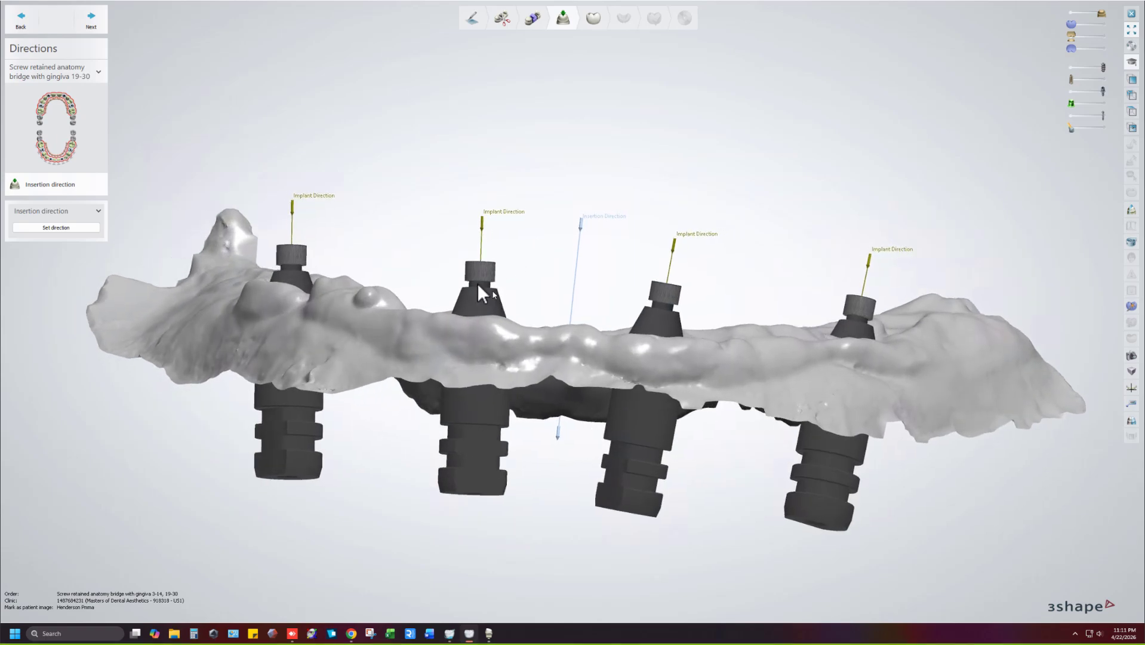
{"action": "left_click", "coordinate": [84, 29]}
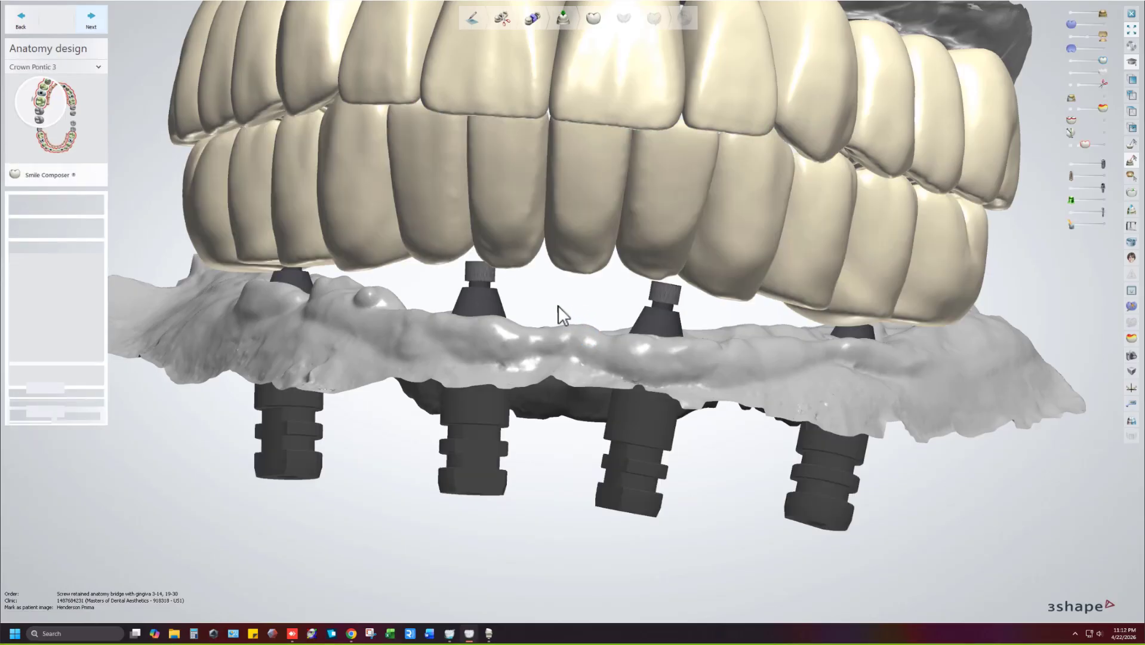
Turn on the distance heat map and hide the lower crowns, implants and gingiva.
{"action": "scroll", "coordinate": [586, 182], "scroll_direction": "down", "scroll_amount": 3}
{"action": "middle_click_drag", "start_coordinate": [659, 201], "coordinate": [511, 305]}
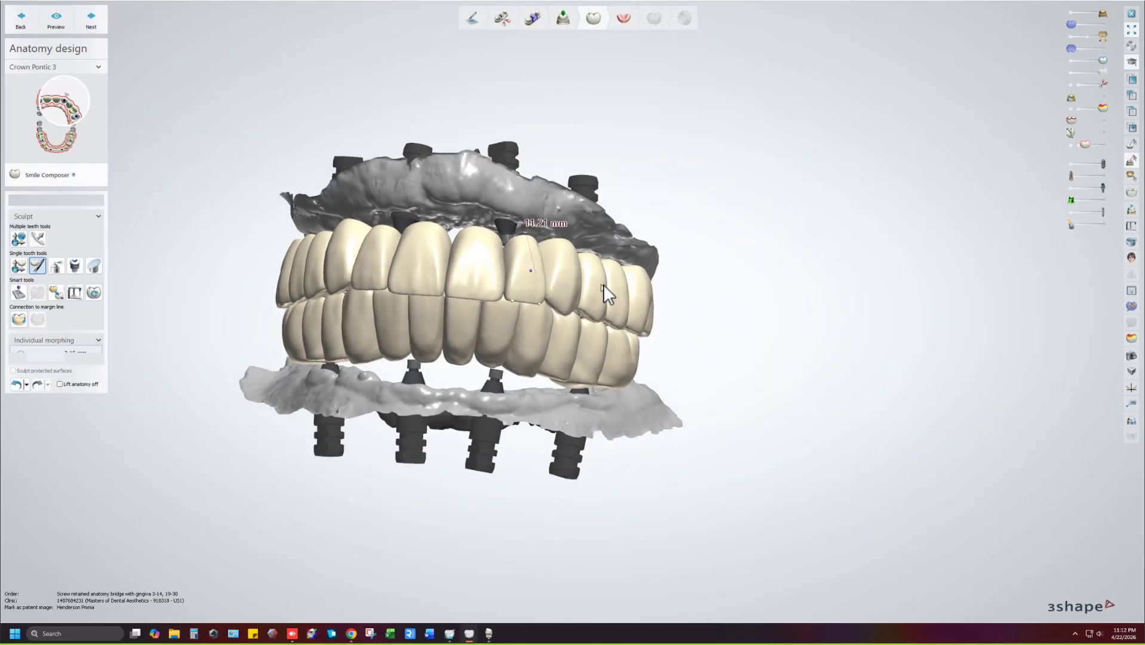
{"action": "right_click_drag", "start_coordinate": [546, 263], "coordinate": [917, 144]}
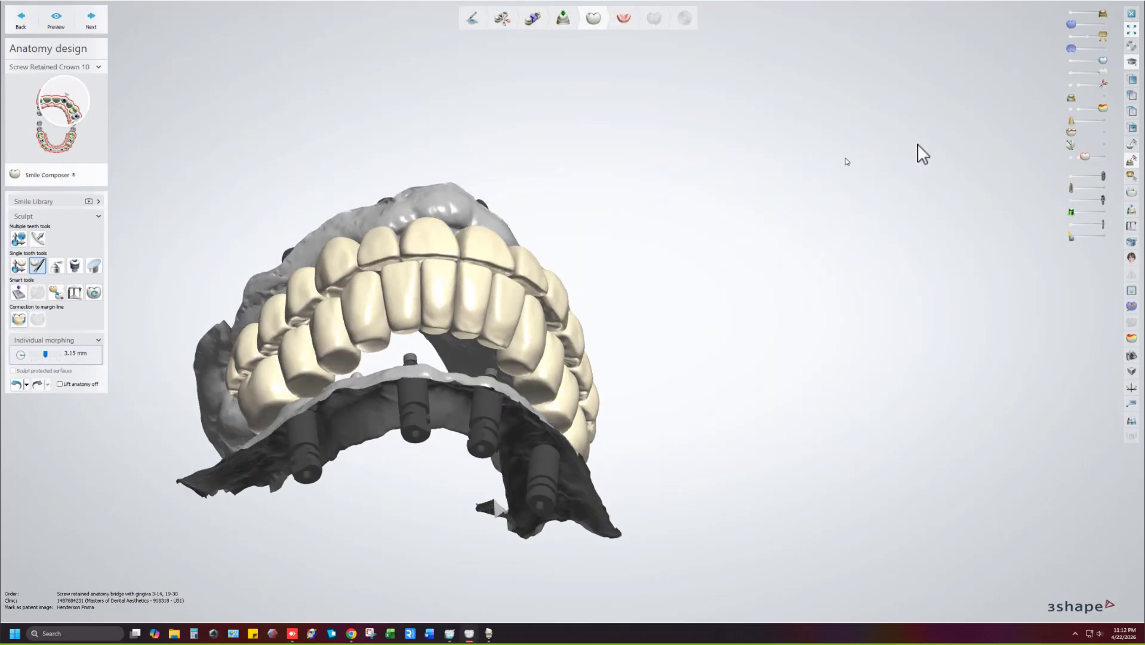
{"action": "left_click_drag", "start_coordinate": [1100, 109], "coordinate": [1122, 116]}
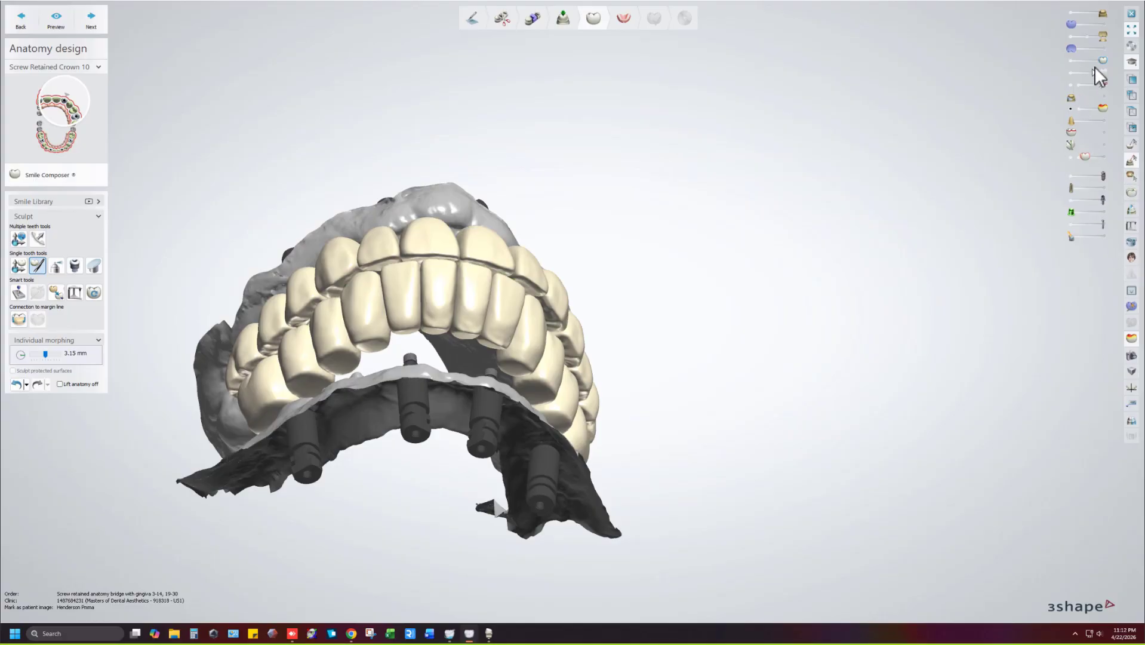
{"action": "left_click_drag", "start_coordinate": [1080, 71], "coordinate": [1068, 73]}
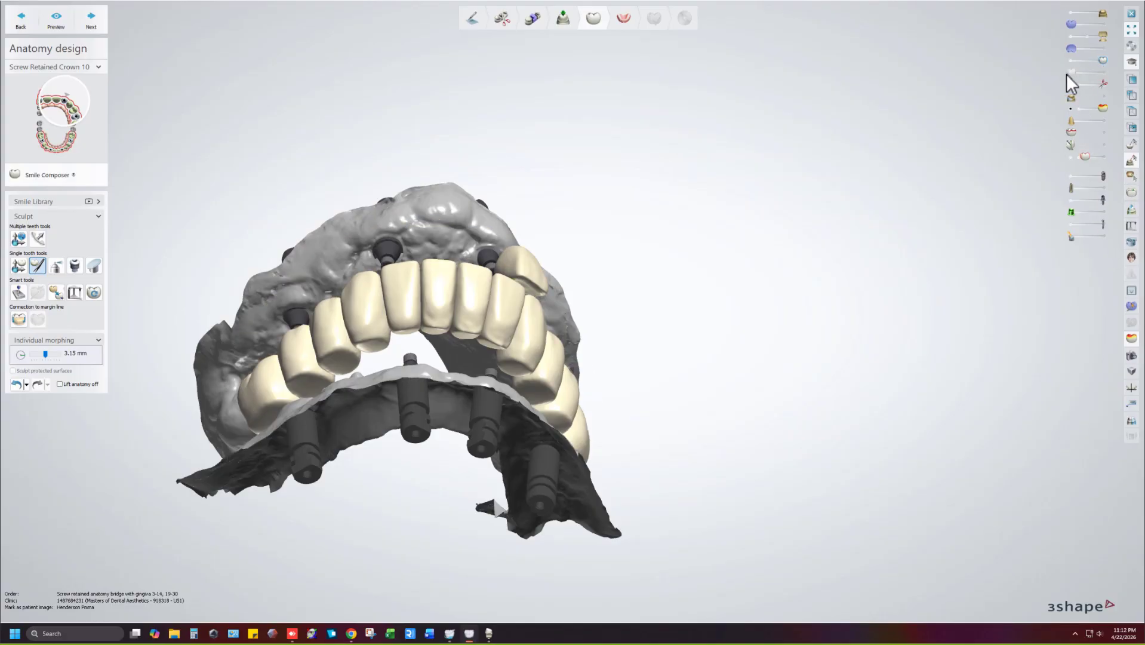
{"action": "left_click", "coordinate": [1104, 71]}
{"action": "left_click_drag", "start_coordinate": [1102, 41], "coordinate": [1080, 40]}
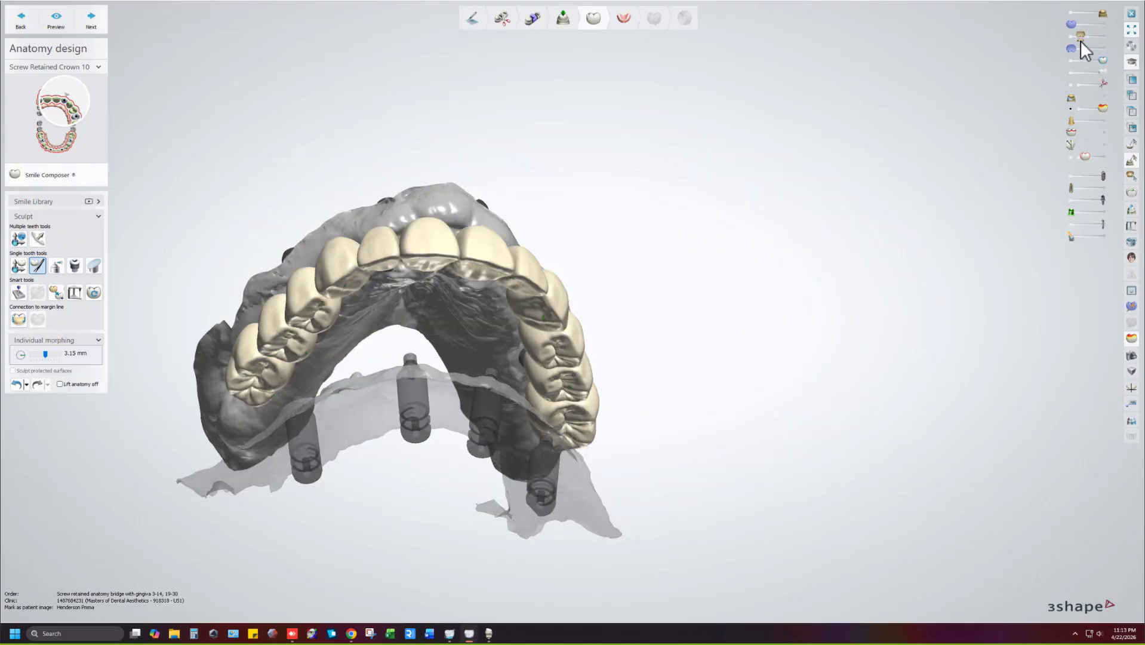
Rotate the upper arch to an occlusal view and hide the opposing arch.
{"action": "right_click_drag", "start_coordinate": [827, 166], "coordinate": [852, 129]}
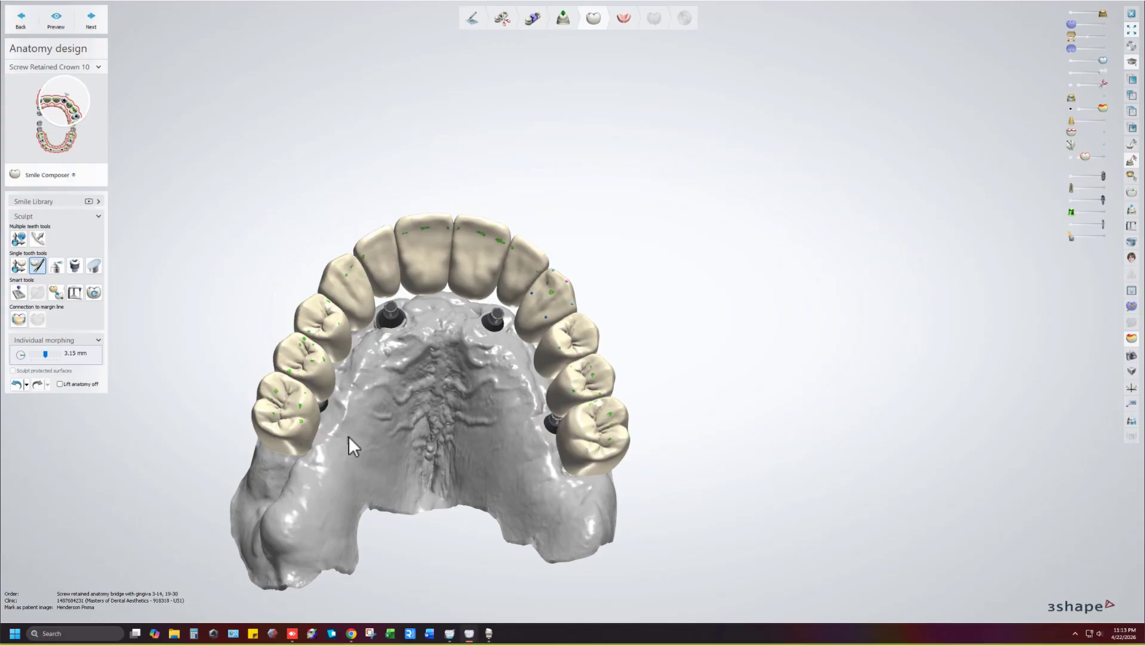
{"action": "scroll", "coordinate": [407, 409], "scroll_direction": "up", "scroll_amount": 5}
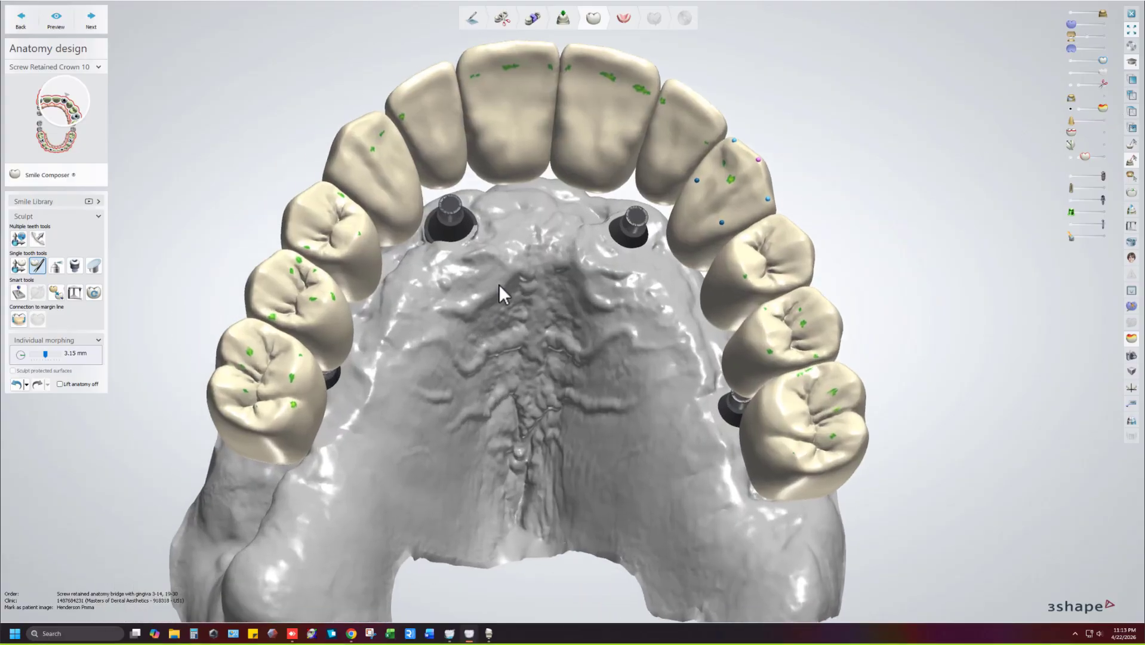
{"action": "right_click_drag", "start_coordinate": [501, 292], "coordinate": [500, 295]}
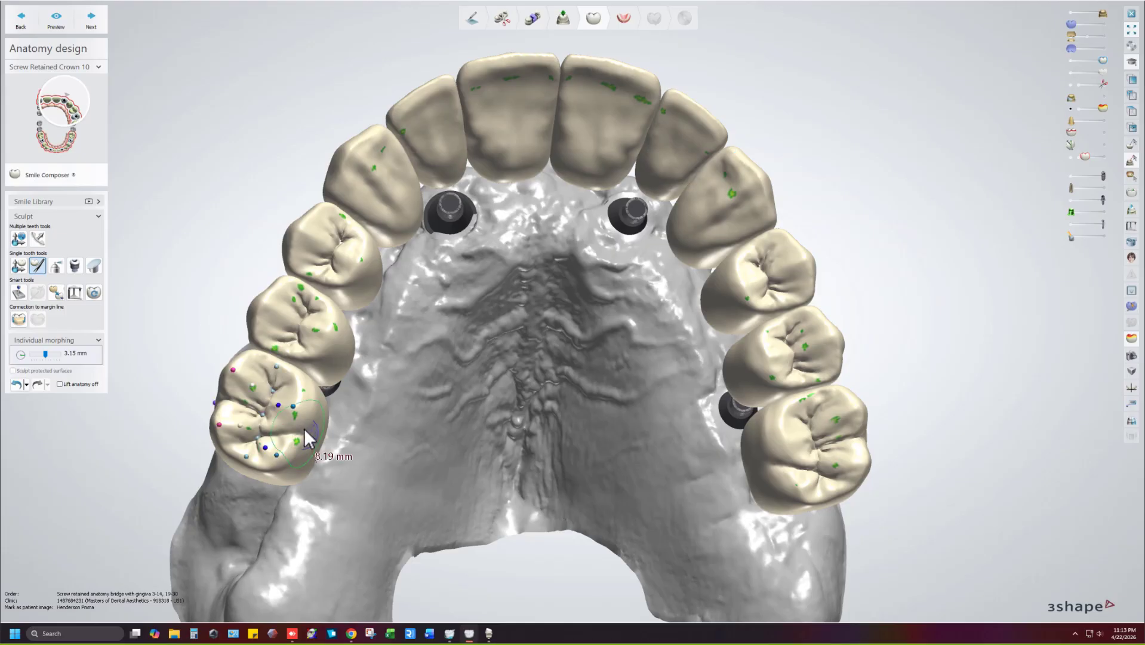
{"action": "scroll", "coordinate": [297, 420], "scroll_direction": "up", "scroll_amount": 6}
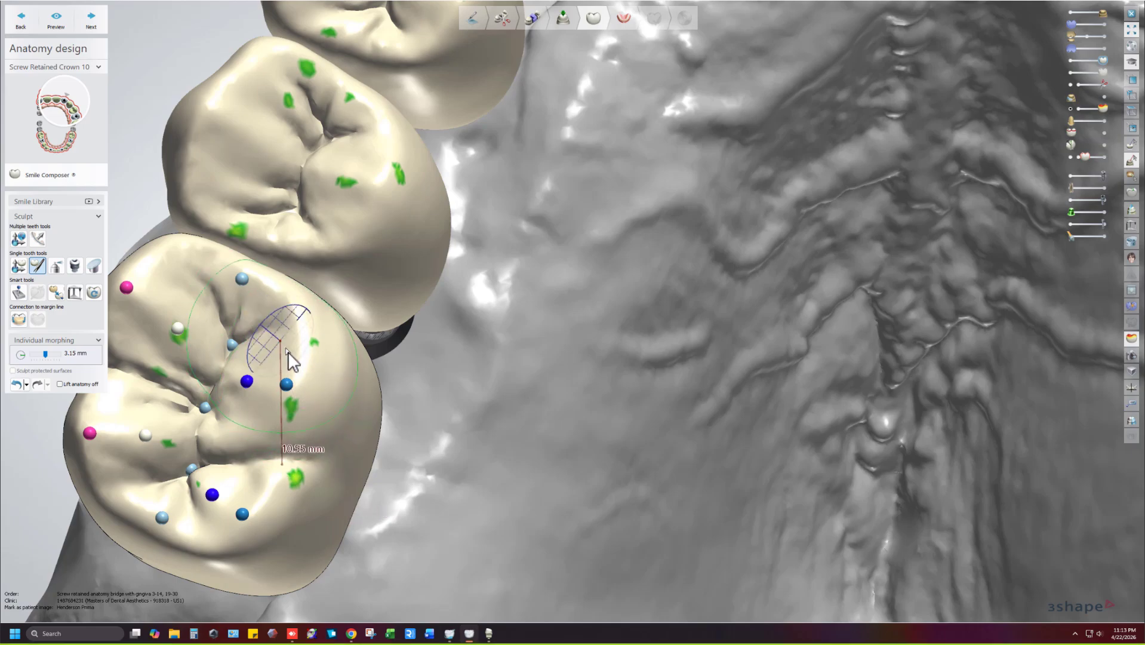
{"action": "scroll", "coordinate": [212, 508], "scroll_direction": "down", "scroll_amount": 3, "text": "shift"}
{"action": "scroll", "coordinate": [224, 508], "scroll_direction": "down", "scroll_amount": 2}
{"action": "right_click_drag", "start_coordinate": [369, 475], "coordinate": [597, 315]}
{"action": "key", "text": "a"}
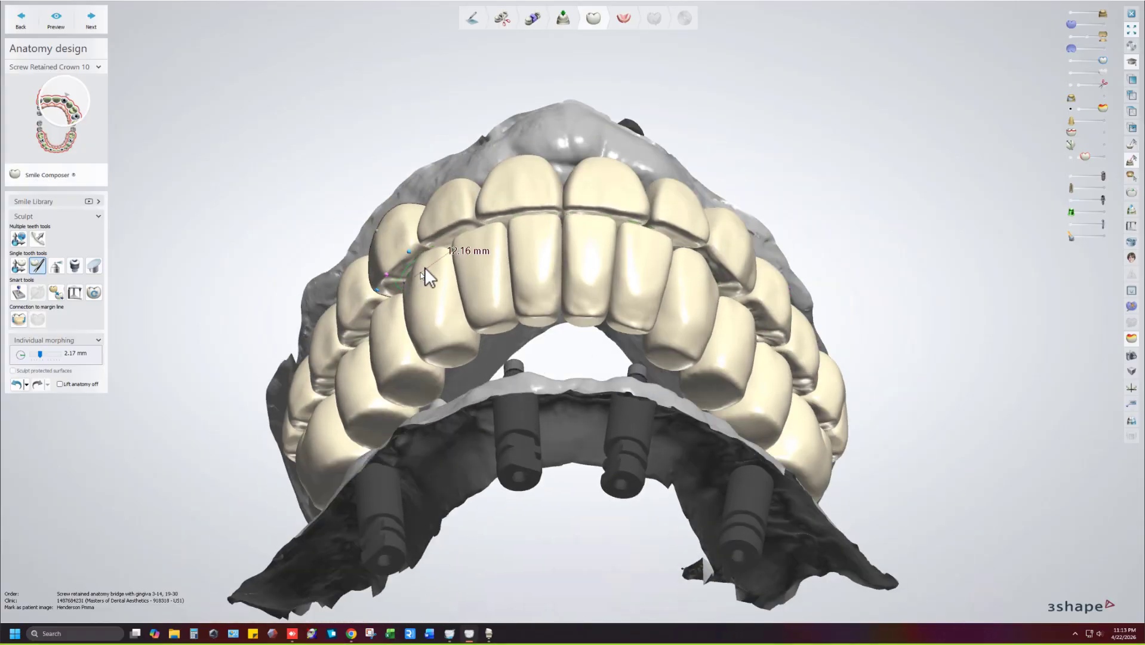
Select Crown Pontic 11, hide the lower model, and overlay the pre-op scan at varying transparency.
{"action": "left_click", "coordinate": [679, 279]}
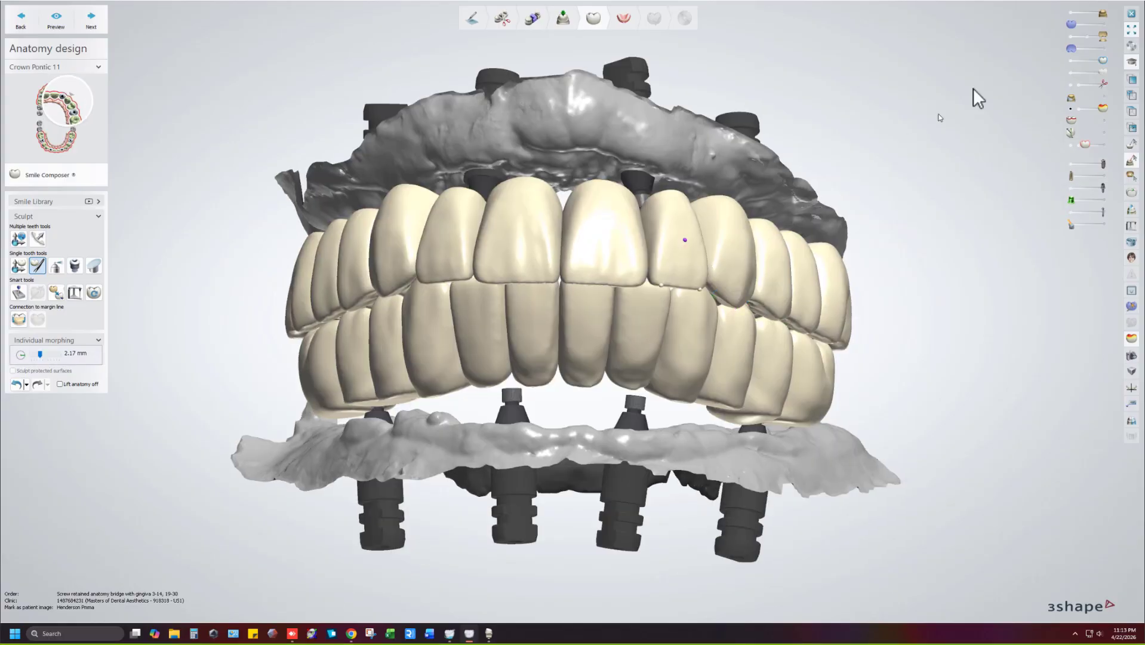
{"action": "left_click_drag", "start_coordinate": [1086, 36], "coordinate": [1069, 35]}
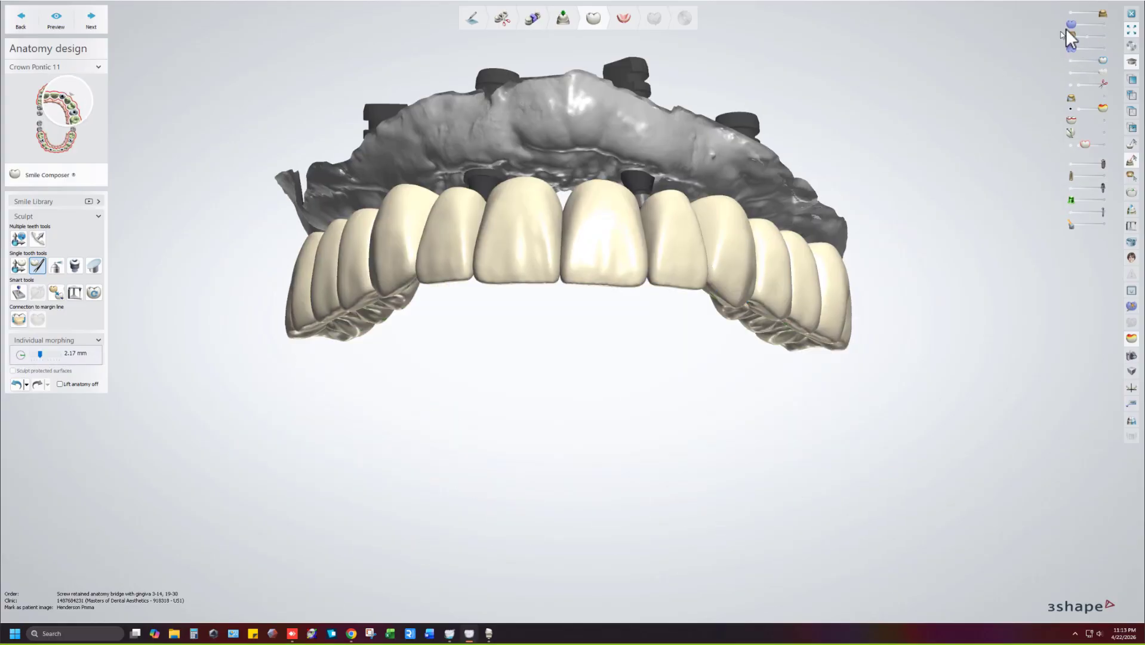
{"action": "left_click", "coordinate": [1103, 24]}
{"action": "right_click_drag", "start_coordinate": [962, 135], "coordinate": [948, 102]}
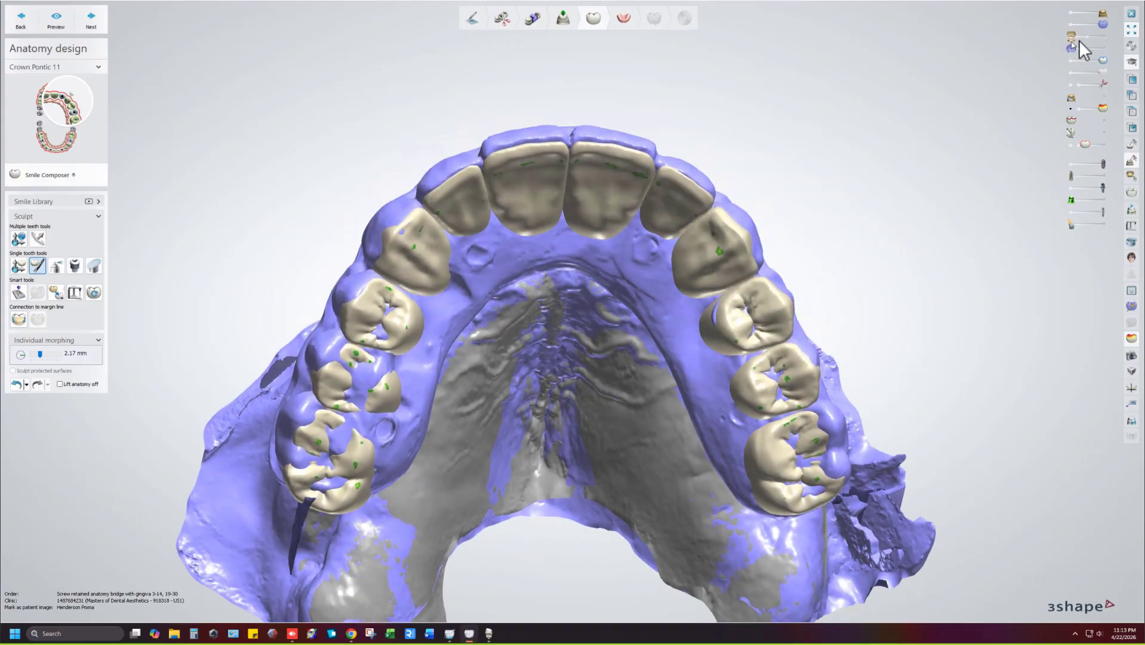
{"action": "left_click", "coordinate": [1088, 24]}
{"action": "left_click", "coordinate": [1086, 24]}
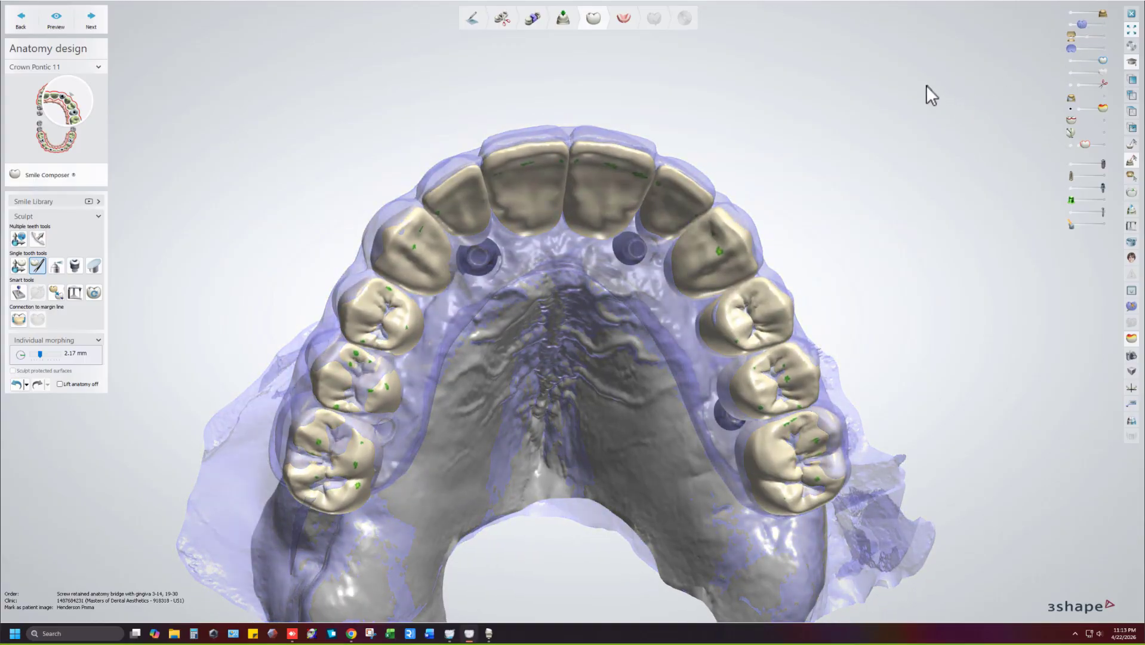
{"action": "right_click_drag", "start_coordinate": [926, 85], "coordinate": [957, 70]}
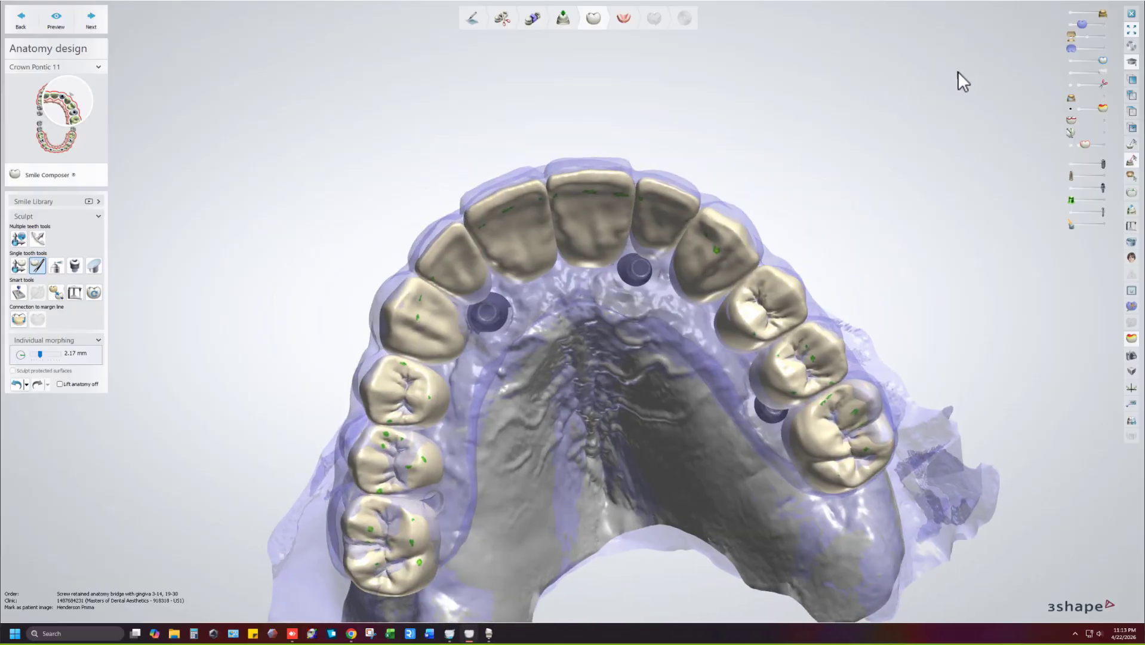
{"action": "left_click", "coordinate": [1100, 24]}
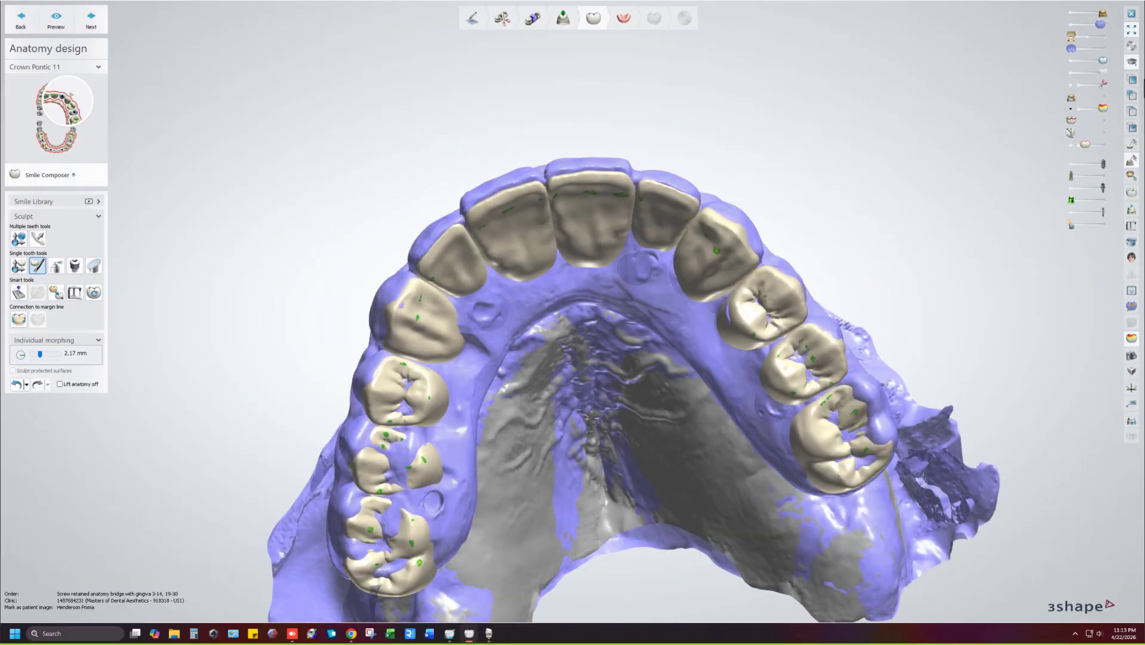
Open a 2D cross-section through front tooth 11 and pan to the crown outline.
{"action": "left_click", "coordinate": [583, 136]}
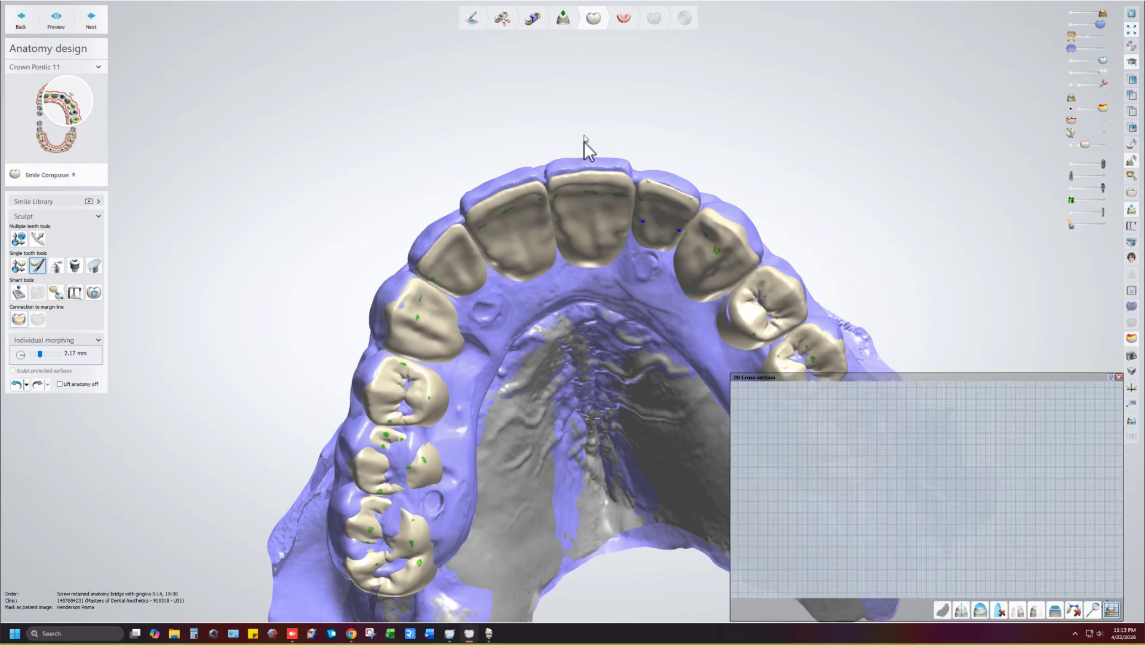
{"action": "left_click", "coordinate": [593, 313]}
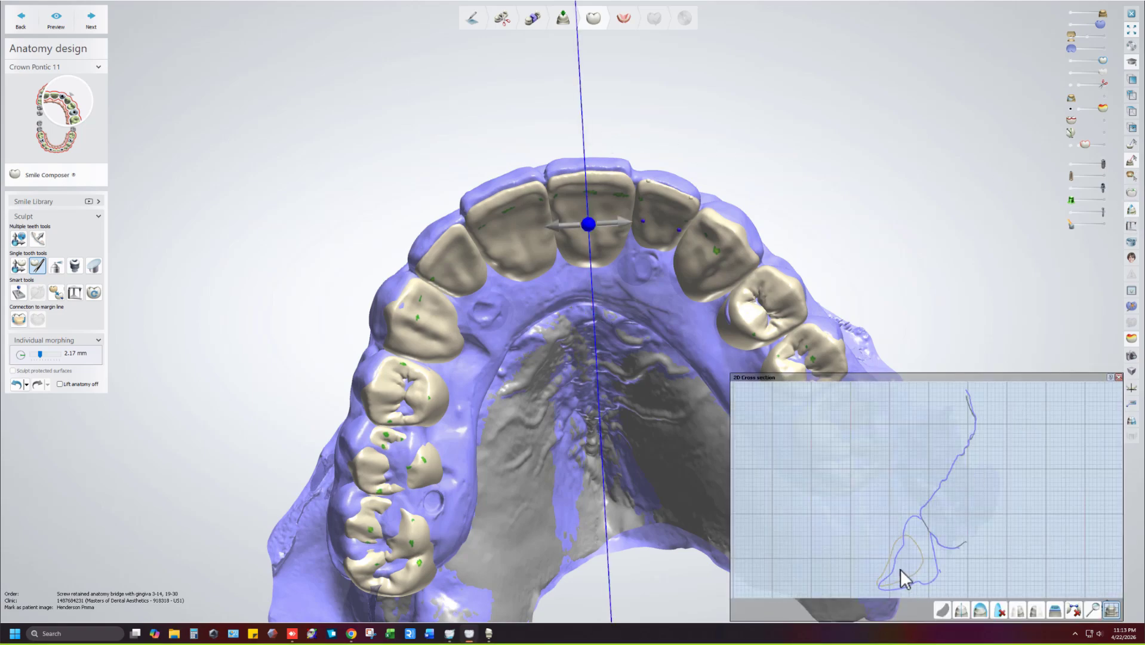
{"action": "scroll", "coordinate": [899, 568], "scroll_direction": "up", "scroll_amount": 3}
{"action": "right_click_drag", "start_coordinate": [898, 569], "coordinate": [822, 377]}
{"action": "scroll", "coordinate": [820, 480], "scroll_direction": "up", "scroll_amount": 3}
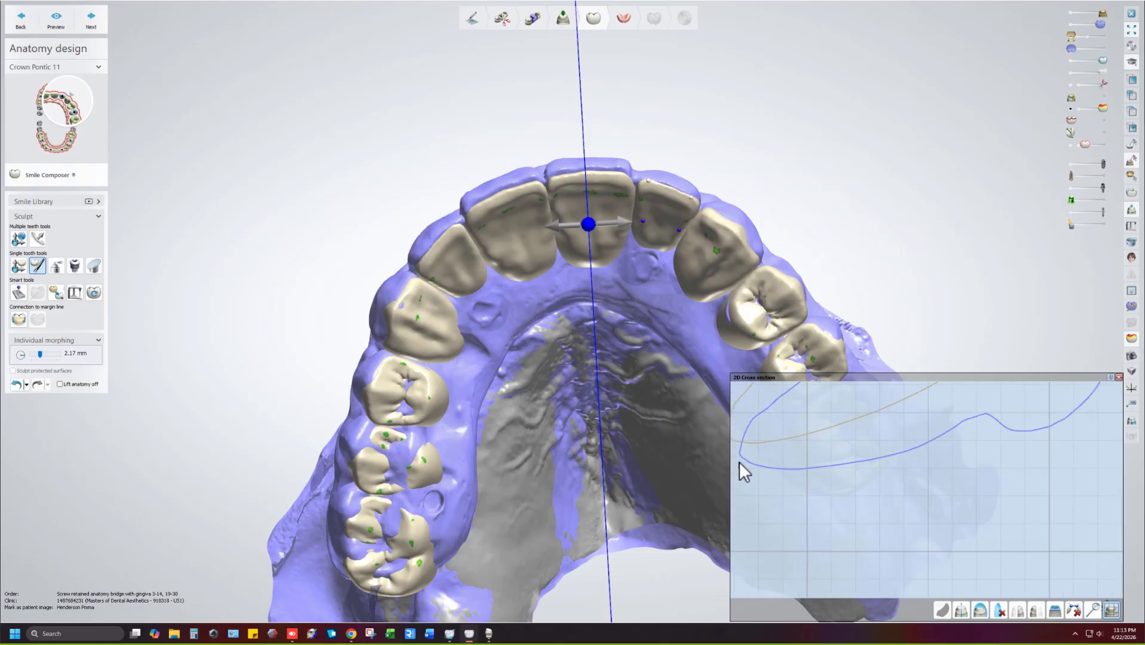
Measure the 0.749 mm clearance between the crown outline and the scan outline.
{"action": "left_click", "coordinate": [838, 445]}
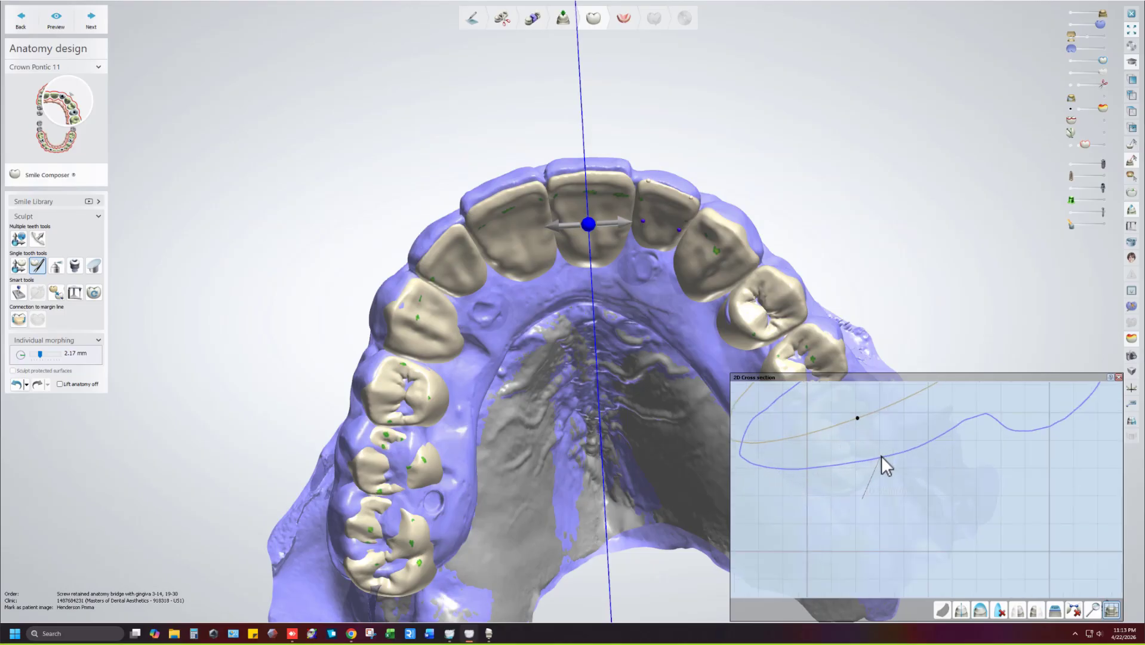
{"action": "right_click_drag", "start_coordinate": [843, 474], "coordinate": [947, 519]}
{"action": "scroll", "coordinate": [946, 518], "scroll_direction": "down", "scroll_amount": 1}
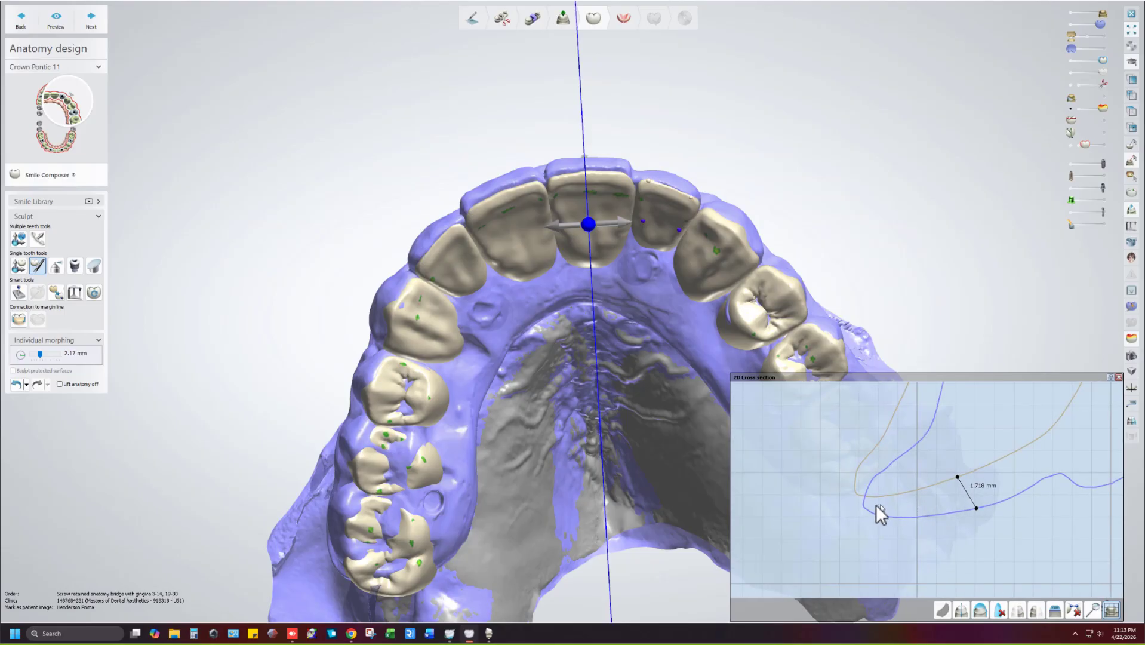
{"action": "left_click_drag", "start_coordinate": [958, 477], "coordinate": [856, 493]}
{"action": "left_click_drag", "start_coordinate": [976, 509], "coordinate": [871, 517]}
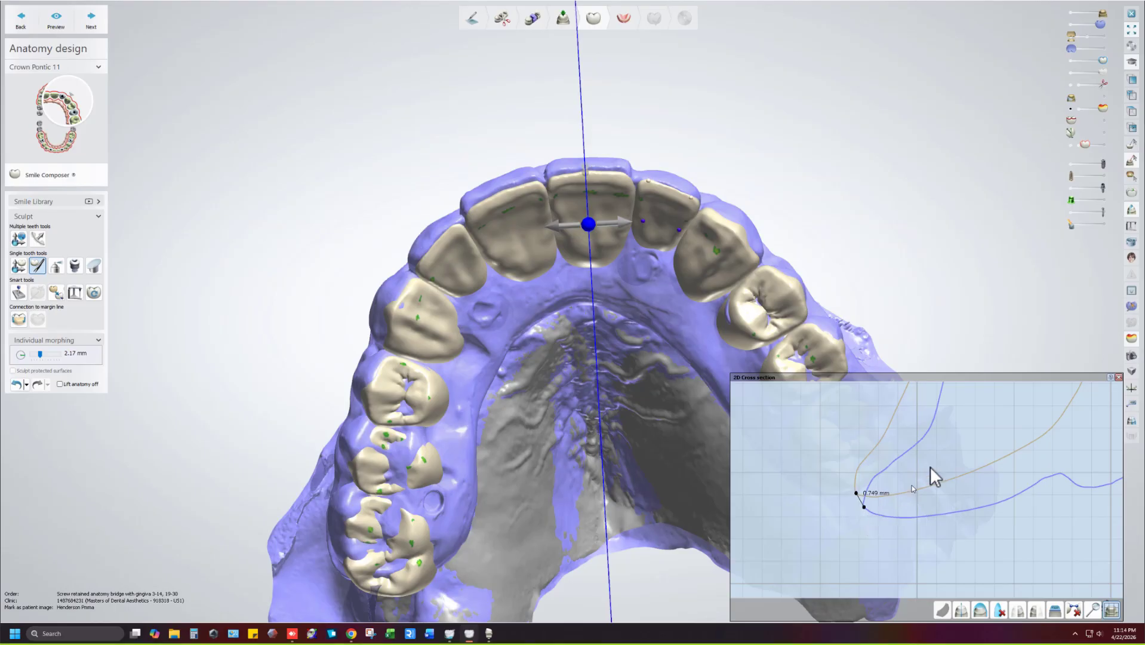
{"action": "scroll", "coordinate": [882, 461], "scroll_direction": "down", "scroll_amount": 5}
{"action": "right_click_drag", "start_coordinate": [985, 459], "coordinate": [899, 490]}
{"action": "scroll", "coordinate": [908, 486], "scroll_direction": "up", "scroll_amount": 2}
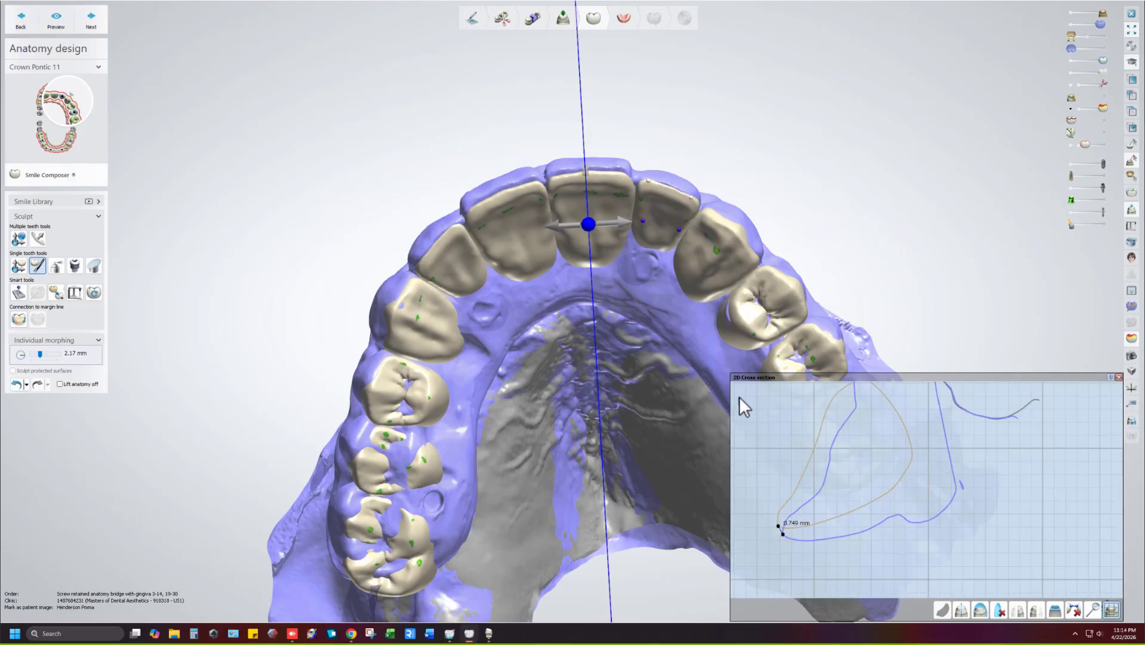
Enlarge the cross-section window to inspect the curves, then close it.
{"action": "left_click_drag", "start_coordinate": [732, 377], "coordinate": [482, 63]}
{"action": "right_click_drag", "start_coordinate": [699, 295], "coordinate": [816, 279]}
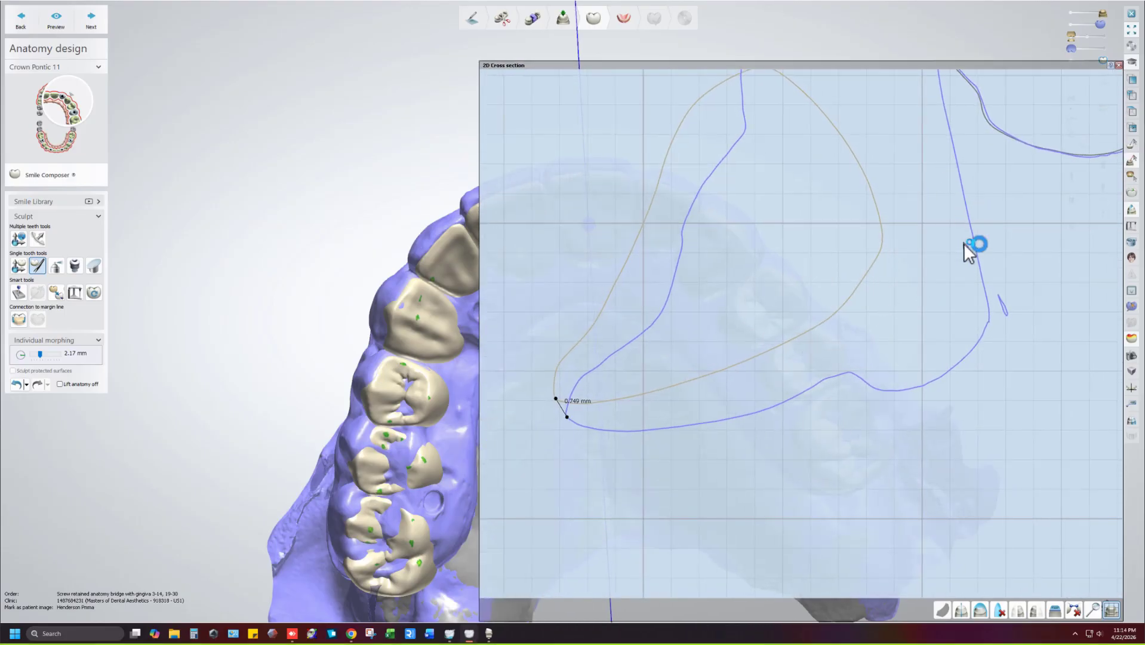
{"action": "scroll", "coordinate": [943, 256], "scroll_direction": "down", "scroll_amount": 3}
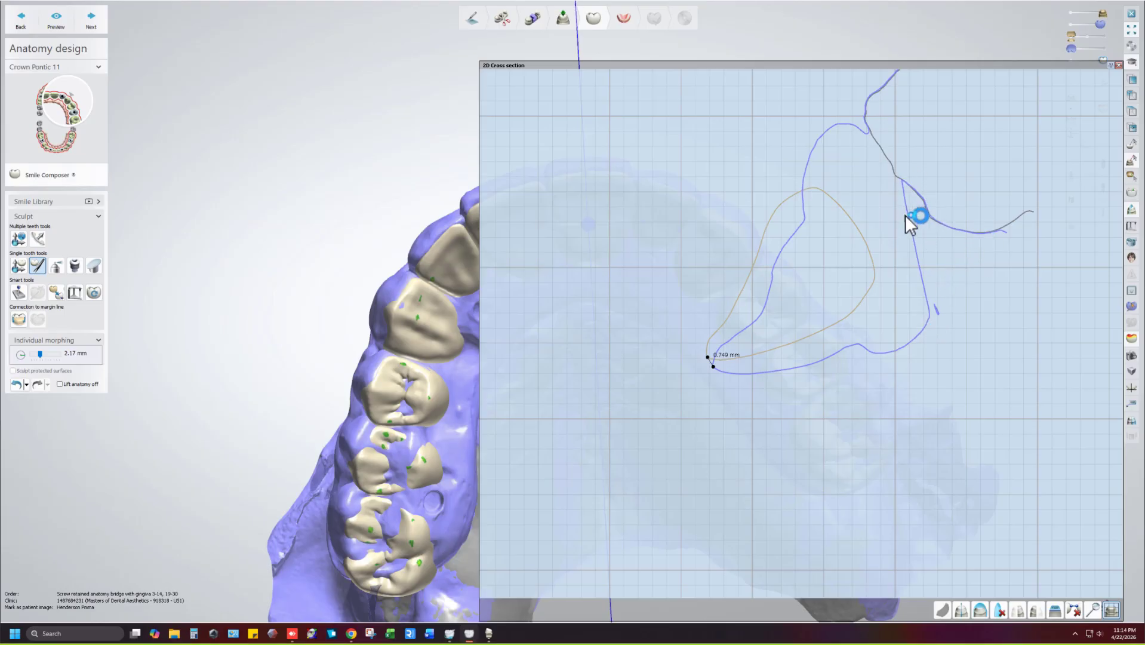
{"action": "left_click", "coordinate": [1118, 65]}
Hide the gingiva layer and view the bridge's implant sites from the front.
{"action": "scroll", "coordinate": [795, 201], "scroll_direction": "down", "scroll_amount": 2}
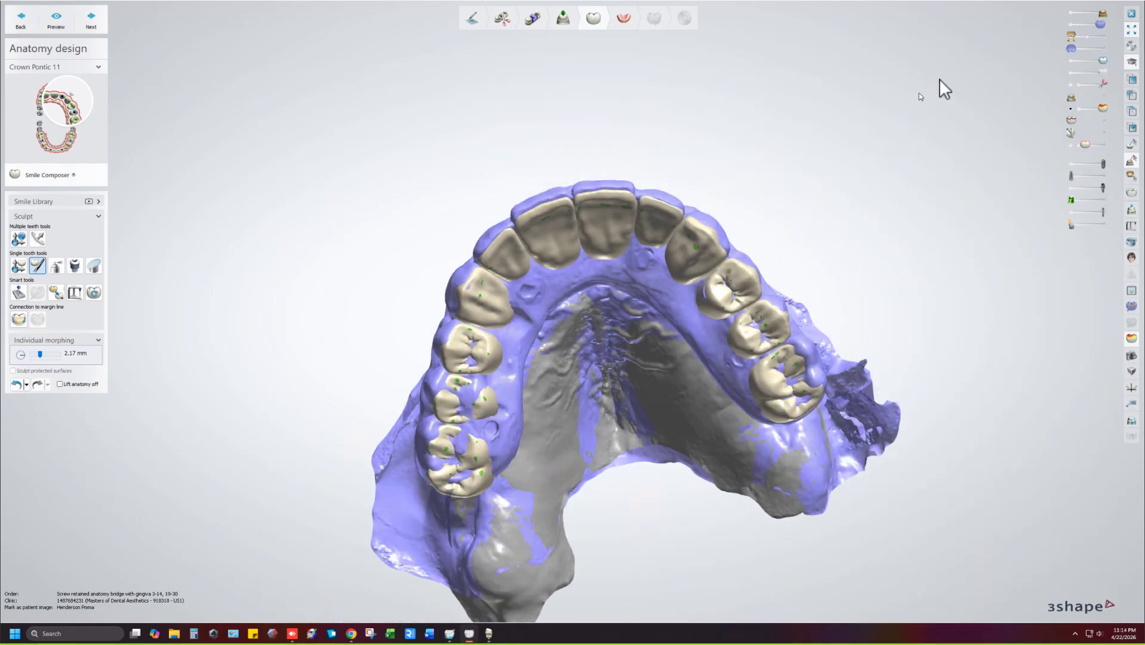
{"action": "left_click", "coordinate": [1068, 23]}
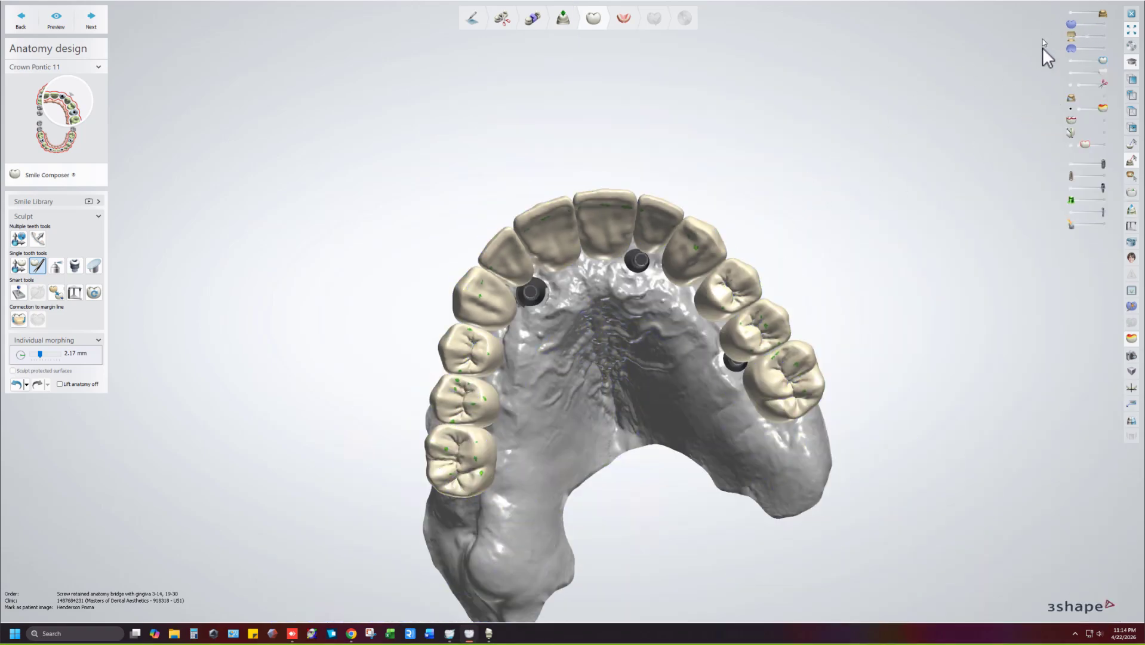
{"action": "right_click_drag", "start_coordinate": [839, 133], "coordinate": [888, 216]}
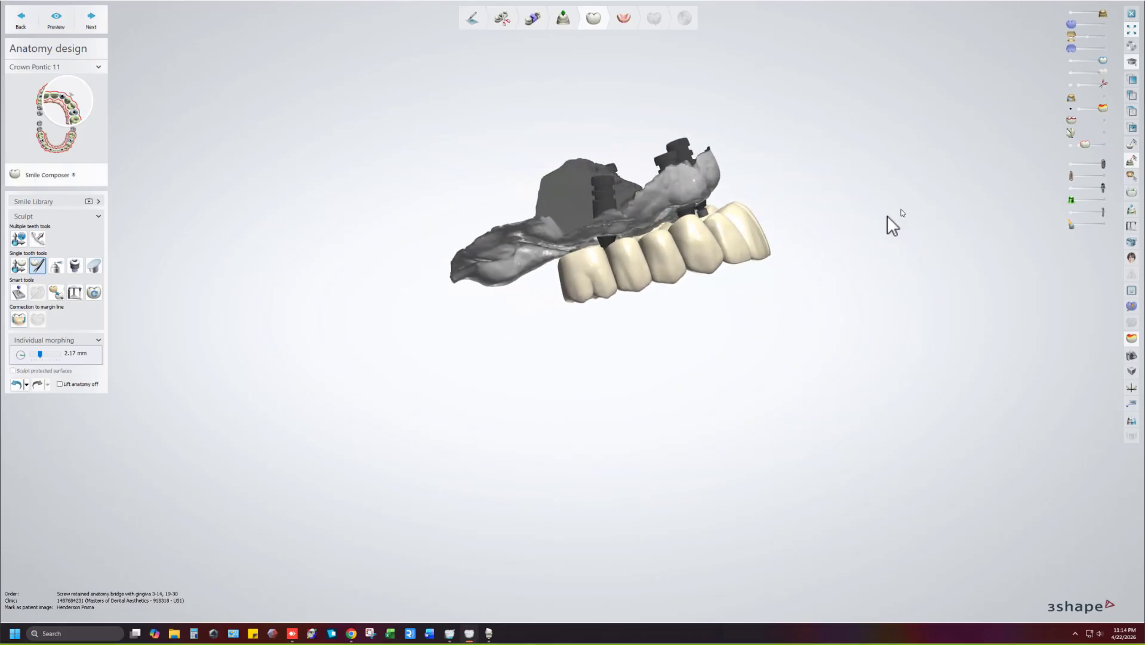
{"action": "scroll", "coordinate": [742, 243], "scroll_direction": "up", "scroll_amount": 3}
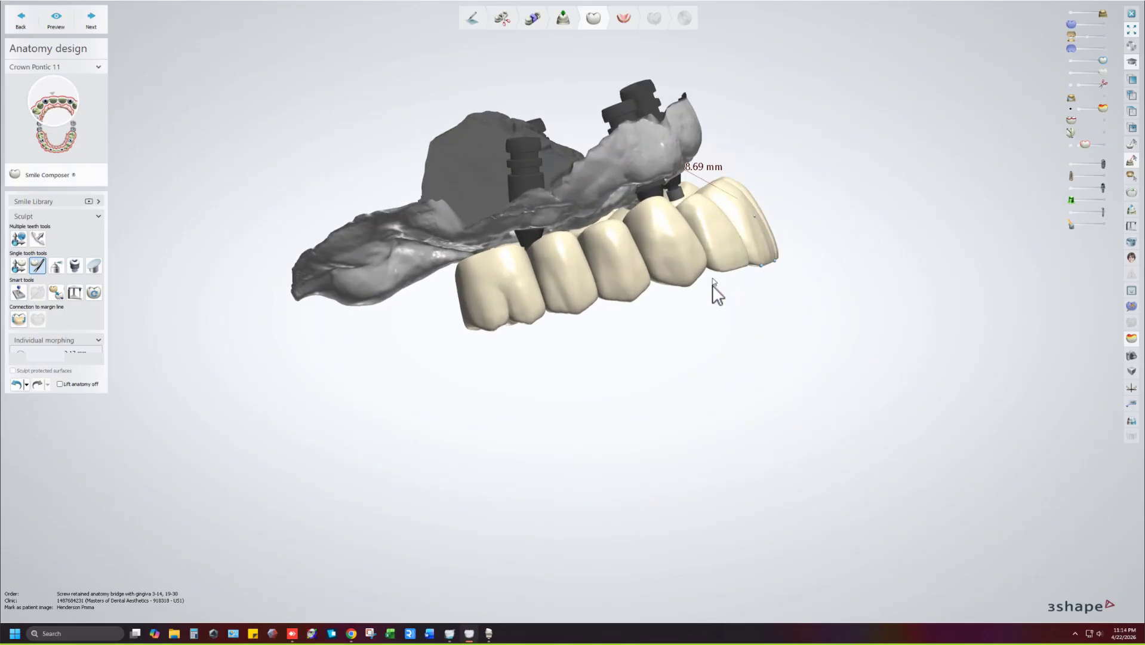
{"action": "scroll", "coordinate": [756, 284], "scroll_direction": "up", "scroll_amount": 6}
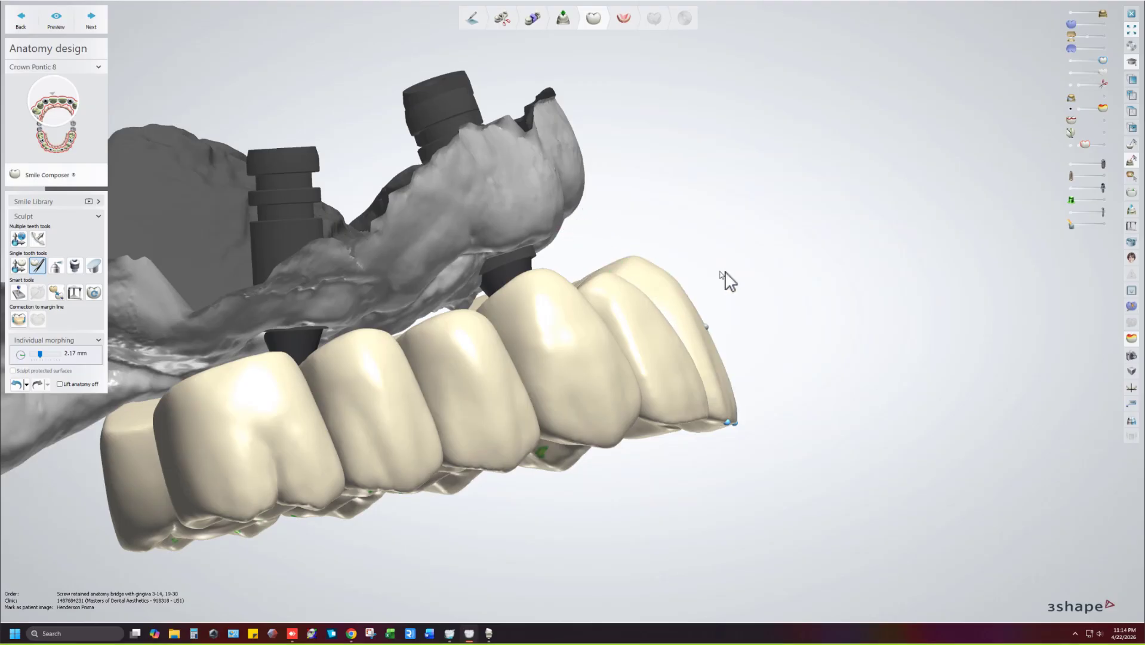
{"action": "scroll", "coordinate": [778, 256], "scroll_direction": "down", "scroll_amount": 5}
{"action": "mouse_move", "coordinate": [783, 253]}
{"action": "right_mouse_down"}
{"action": "mouse_move", "coordinate": [720, 252]}
{"action": "mouse_move", "coordinate": [770, 245]}
{"action": "right_mouse_up"}
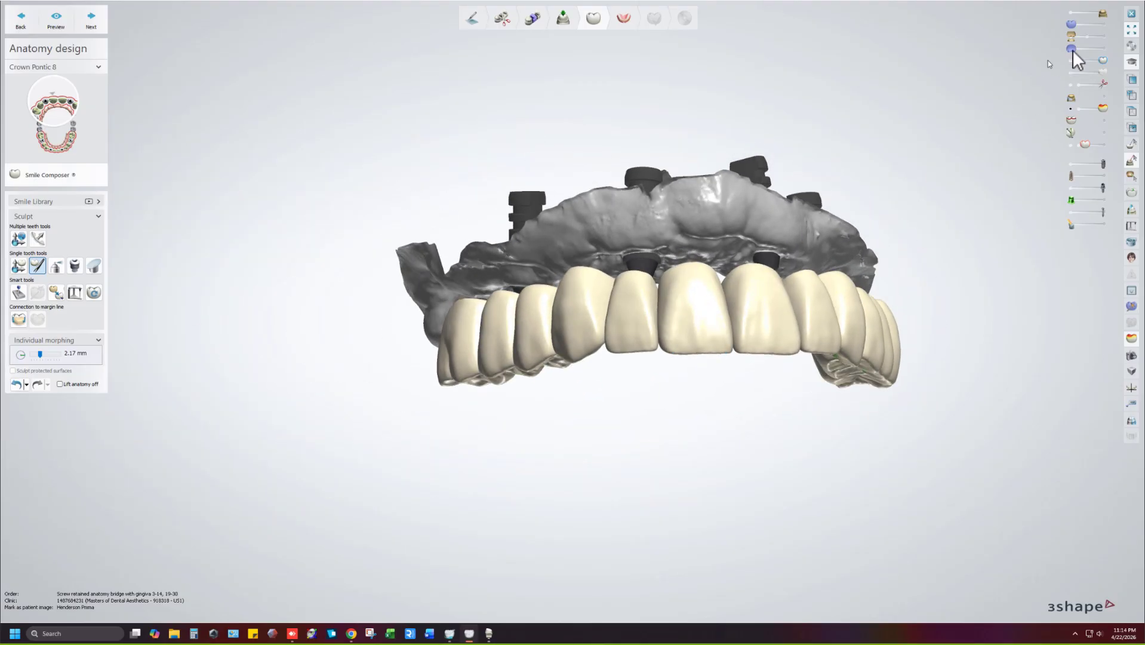
Show the lower teeth and jaw scan, hiding the upper scan and crowns to expose implants.
{"action": "left_click", "coordinate": [1102, 36]}
{"action": "left_click", "coordinate": [1101, 48]}
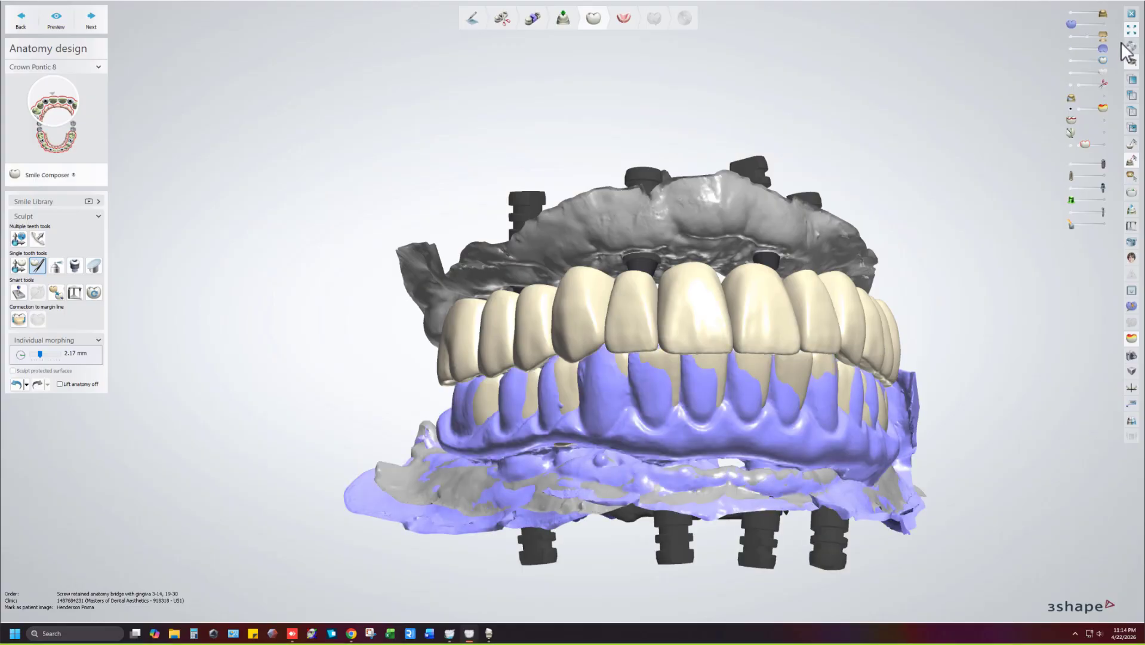
{"action": "left_click_drag", "start_coordinate": [1102, 15], "coordinate": [1071, 13]}
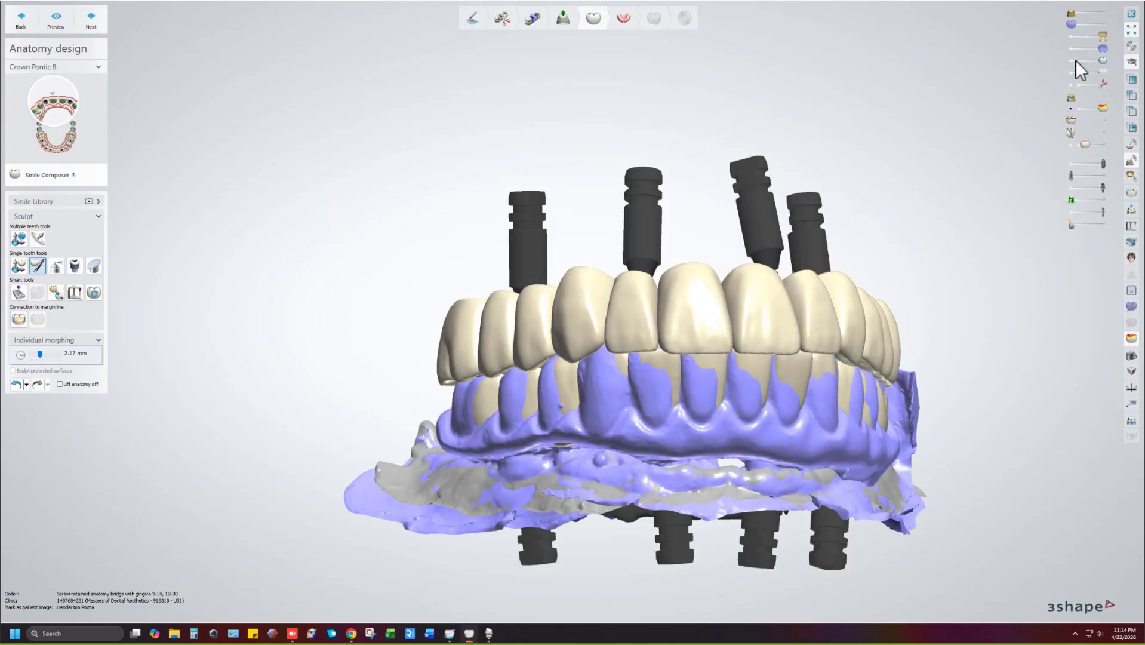
{"action": "left_click", "coordinate": [1076, 60]}
{"action": "left_click", "coordinate": [1071, 73]}
{"action": "right_click_drag", "start_coordinate": [830, 170], "coordinate": [782, 248]}
Zoom in and measure a distance across the anterior teeth.
{"action": "scroll", "coordinate": [651, 318], "scroll_direction": "up", "scroll_amount": 3}
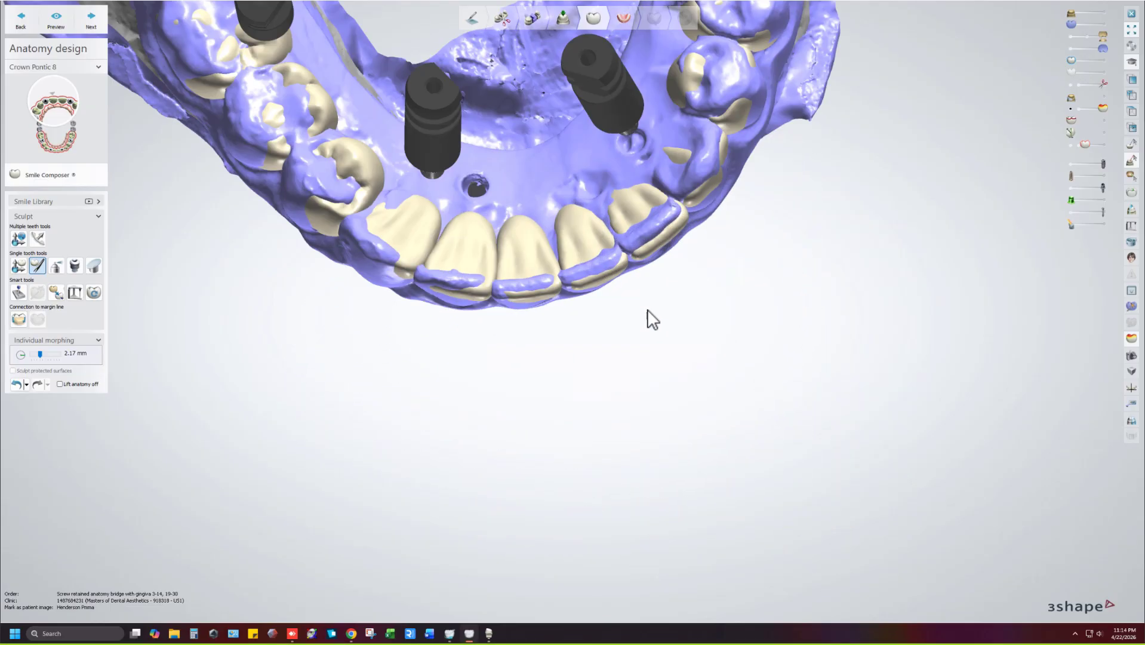
{"action": "scroll", "coordinate": [648, 310], "scroll_direction": "up", "scroll_amount": 3}
{"action": "left_click_drag", "start_coordinate": [624, 281], "coordinate": [656, 203], "text": "ctrl"}
{"action": "middle_click_drag", "start_coordinate": [664, 207], "coordinate": [766, 233]}
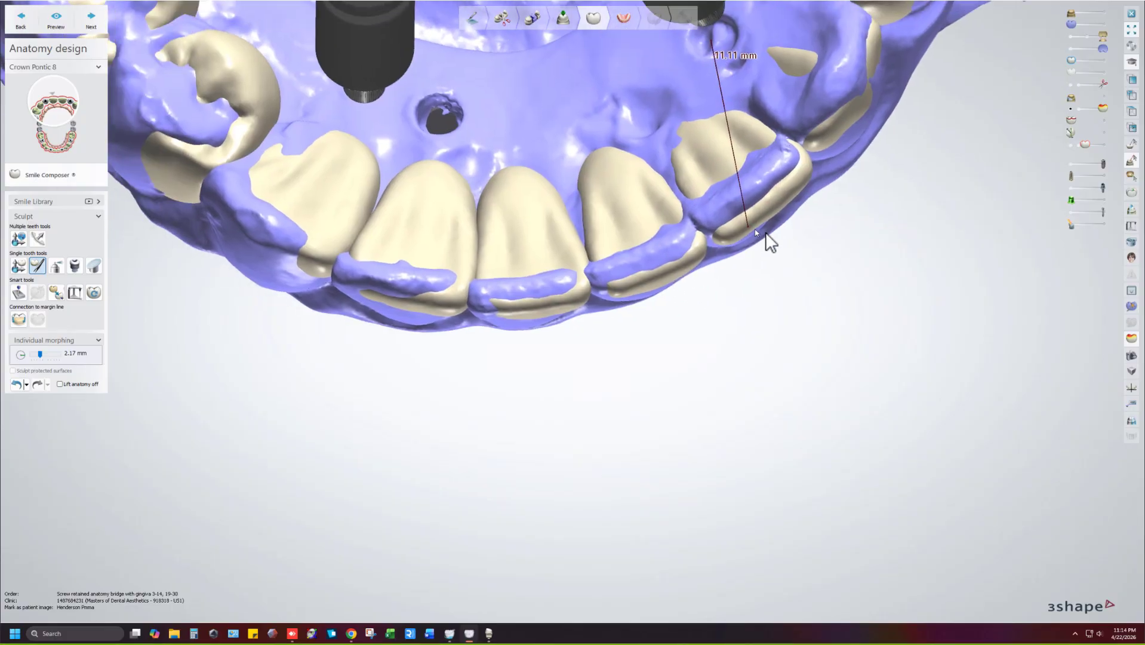
{"action": "scroll", "coordinate": [761, 259], "scroll_direction": "down", "scroll_amount": 5}
{"action": "middle_click_drag", "start_coordinate": [691, 285], "coordinate": [714, 344]}
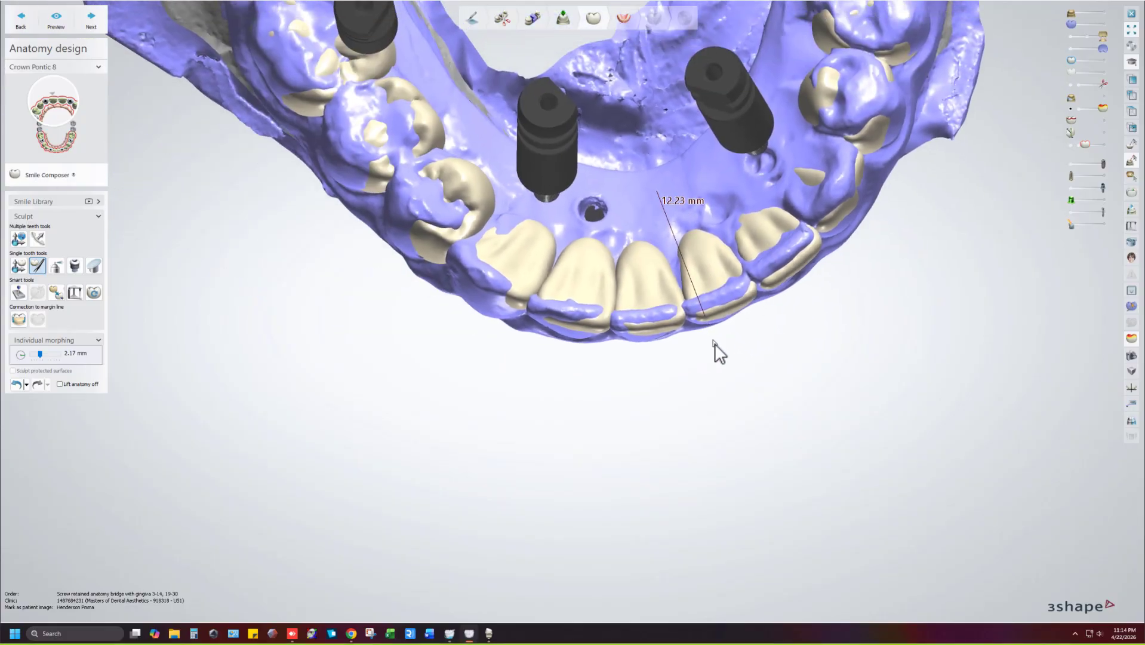
{"action": "scroll", "coordinate": [722, 317], "scroll_direction": "down", "scroll_amount": 3}
{"action": "right_click_drag", "start_coordinate": [729, 299], "coordinate": [724, 258]}
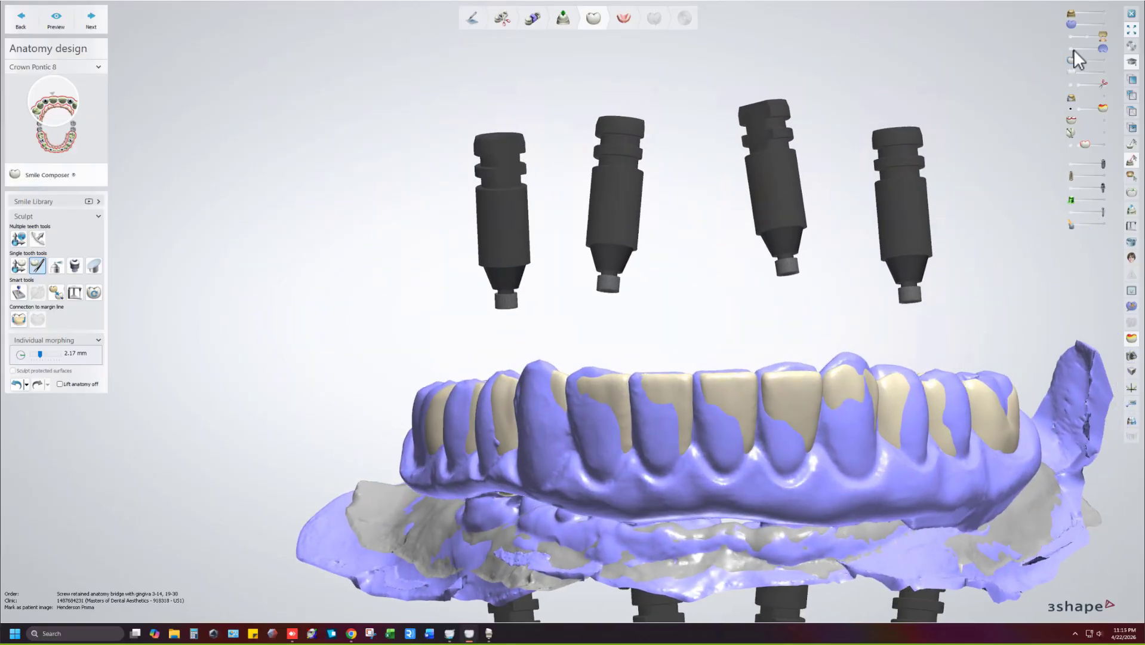
Hide the purple gingiva and show the upper jaw scan and upper crowns again.
{"action": "left_click", "coordinate": [1073, 49]}
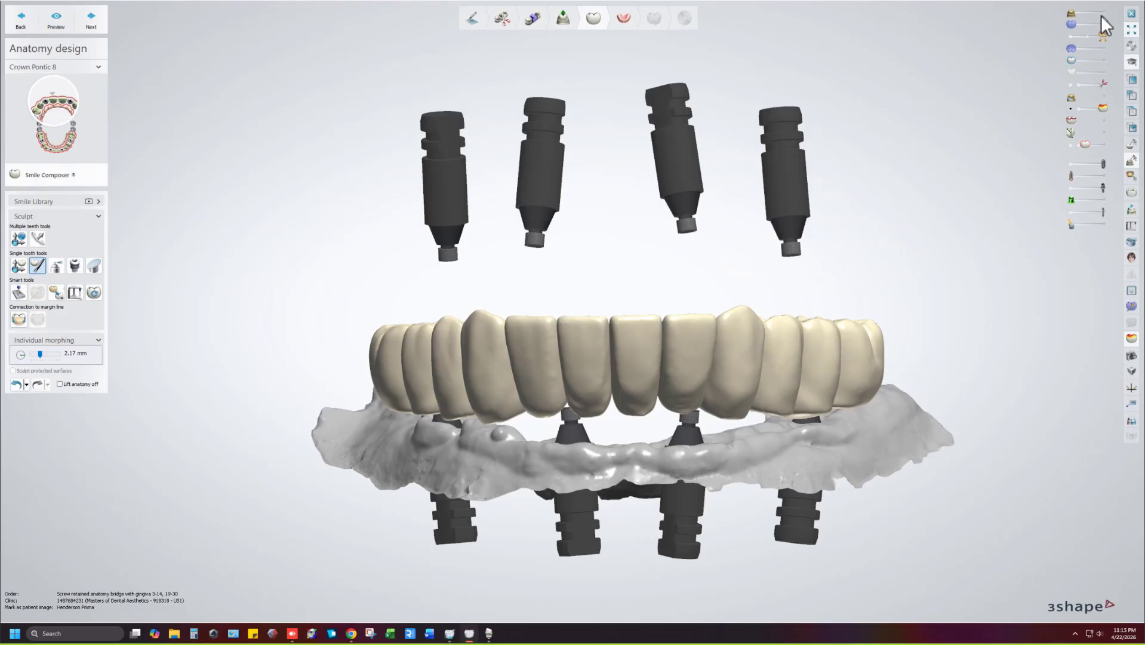
{"action": "left_click", "coordinate": [1102, 14]}
{"action": "left_click", "coordinate": [1103, 60]}
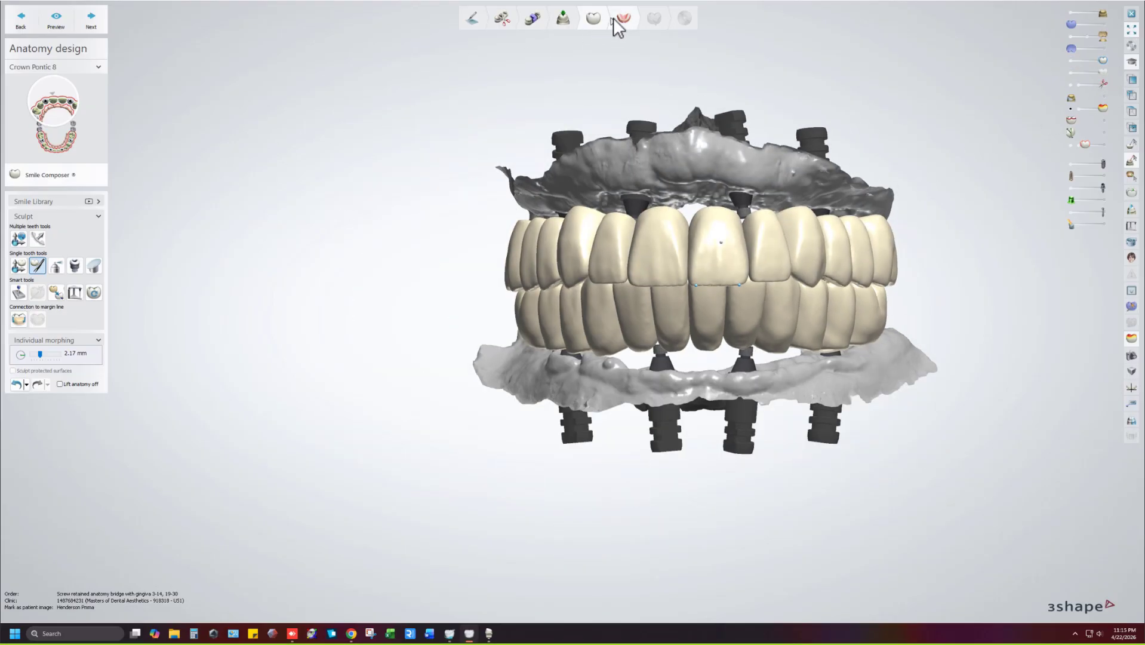
Finish anatomy design and advance to the Gingiva design step, bringing the lower arch into view.
{"action": "left_click", "coordinate": [614, 18]}
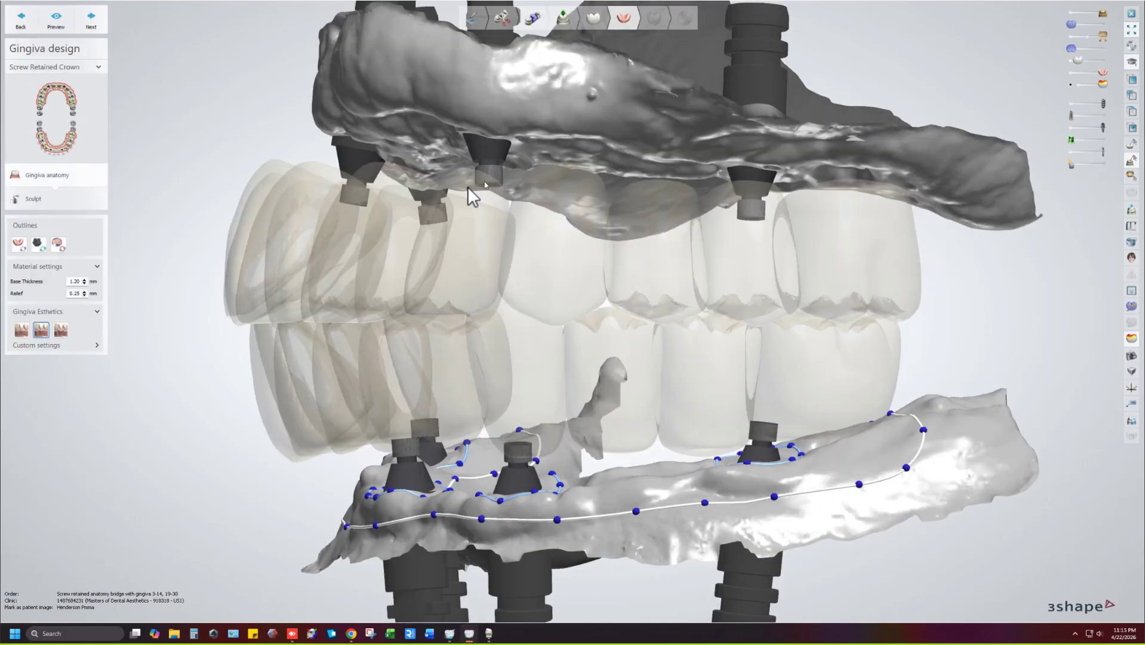
{"action": "right_click_drag", "start_coordinate": [515, 262], "coordinate": [621, 321]}
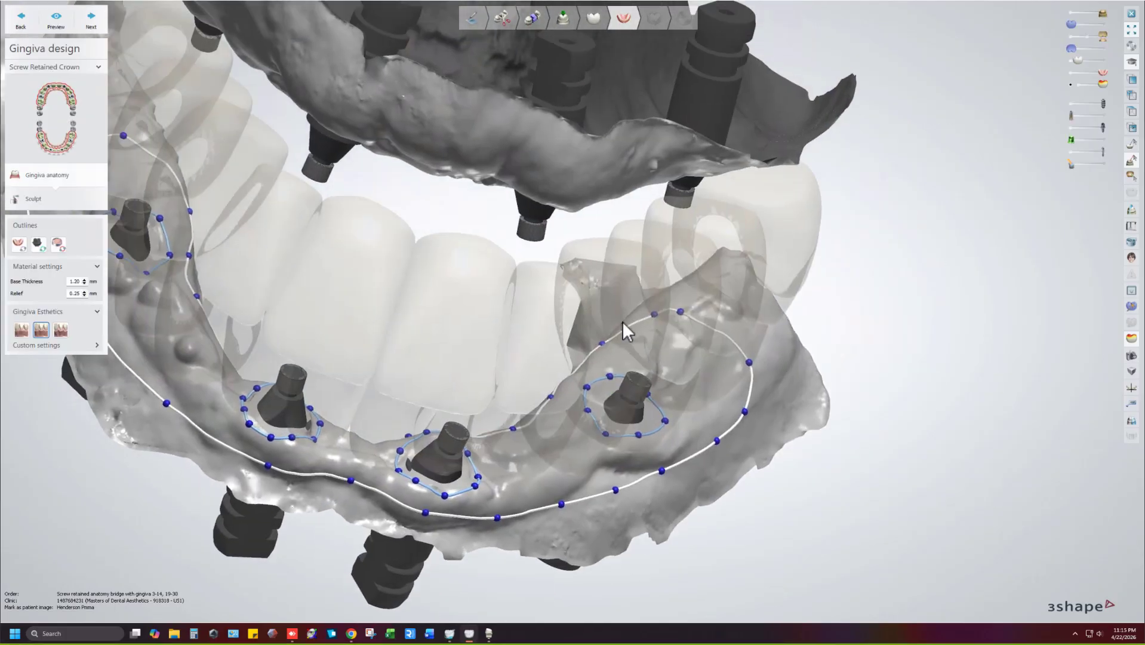
{"action": "middle_click_drag", "start_coordinate": [621, 321], "coordinate": [668, 347]}
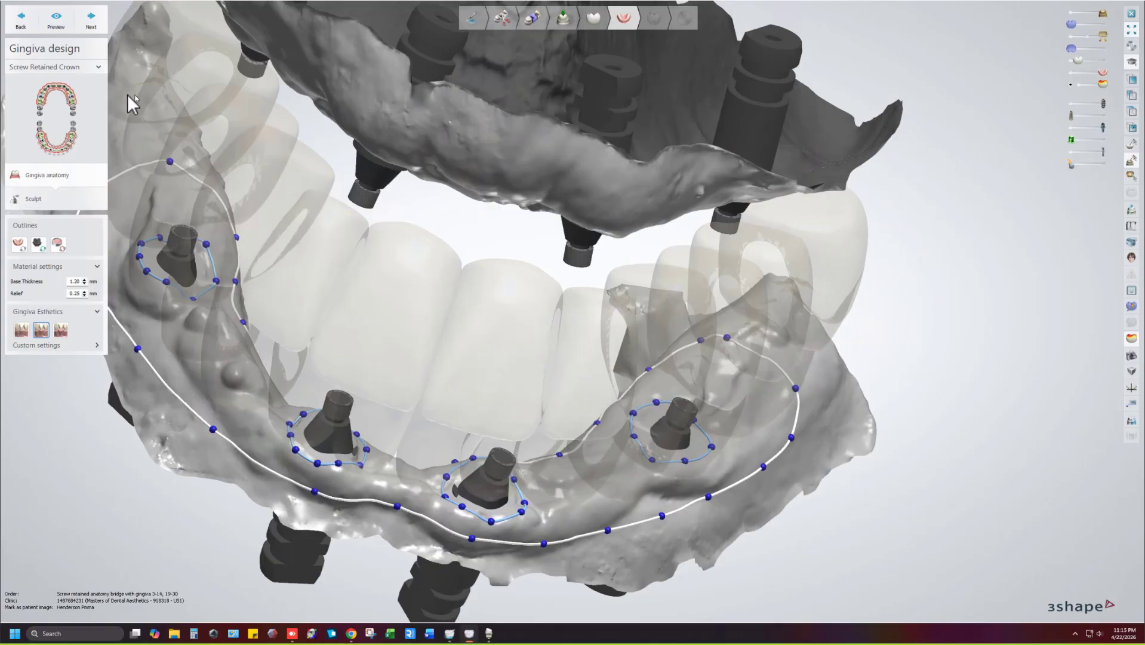
Switch the gingiva outline between the arches and generate the gingiva shape from the outlines.
{"action": "left_click", "coordinate": [74, 104]}
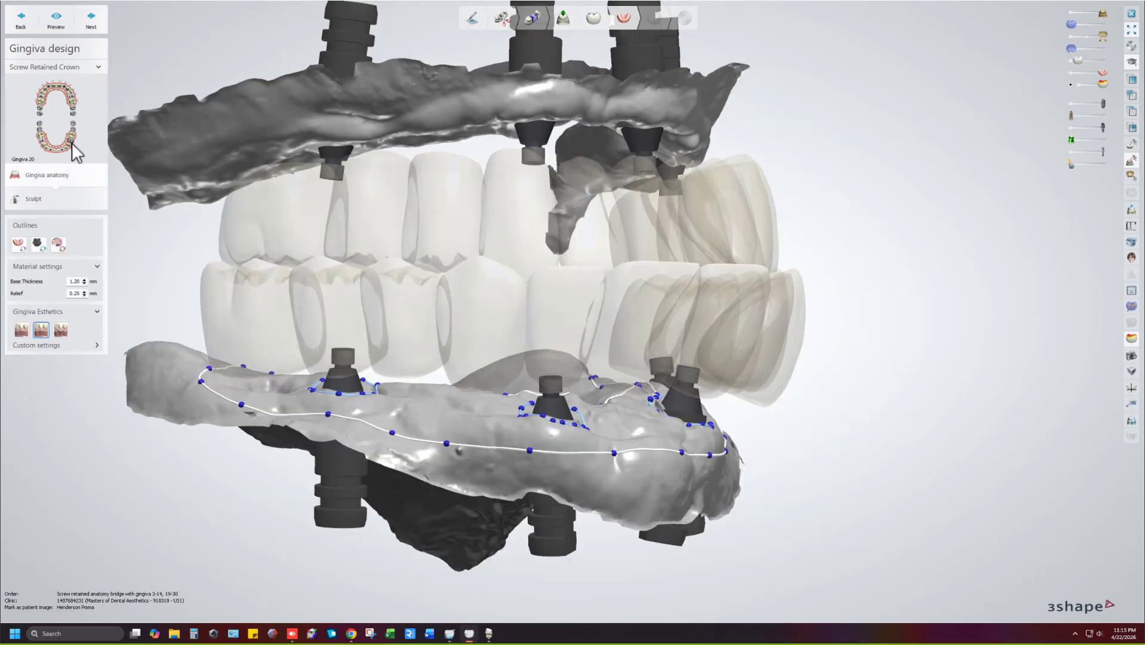
{"action": "right_click_drag", "start_coordinate": [206, 143], "coordinate": [128, 153]}
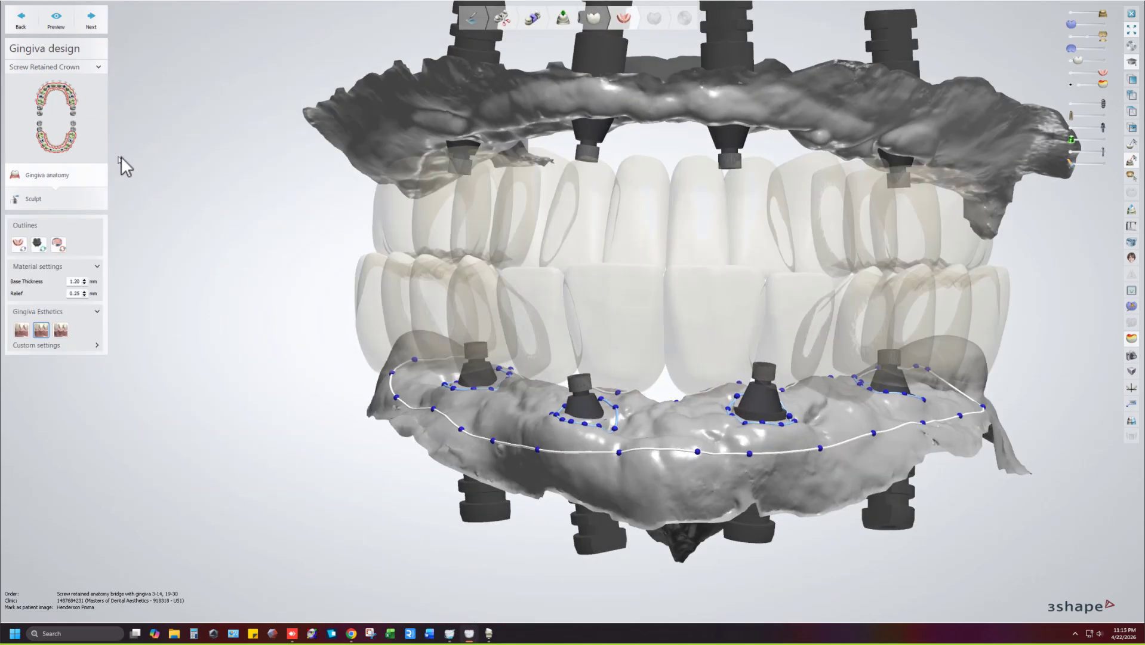
{"action": "left_click", "coordinate": [70, 138]}
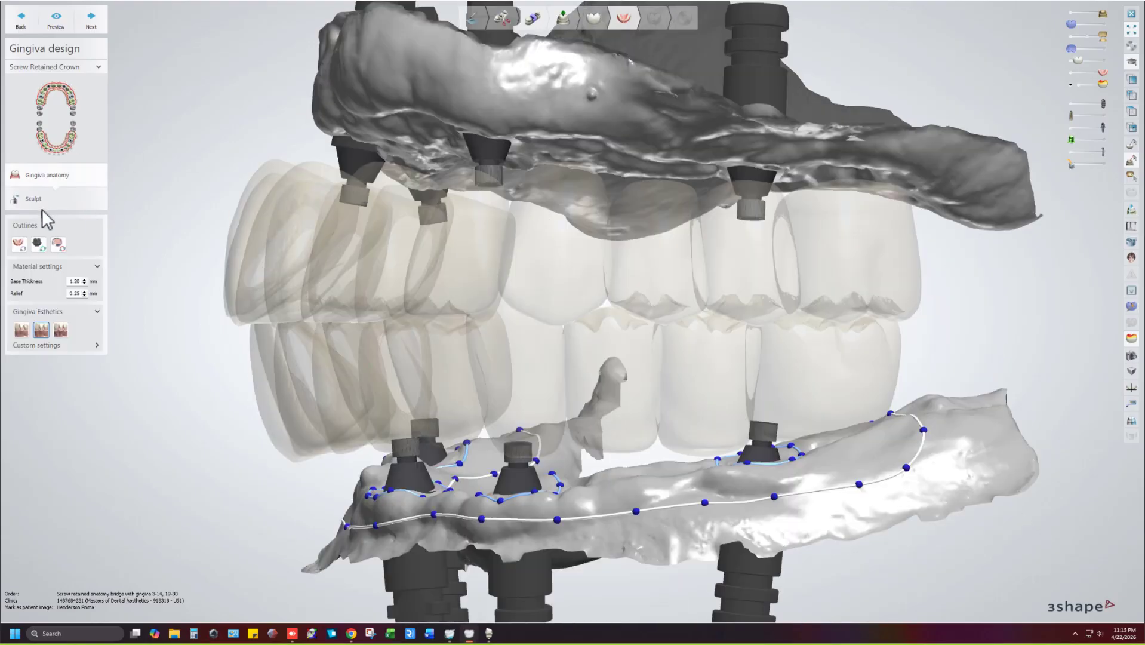
{"action": "left_click", "coordinate": [37, 200]}
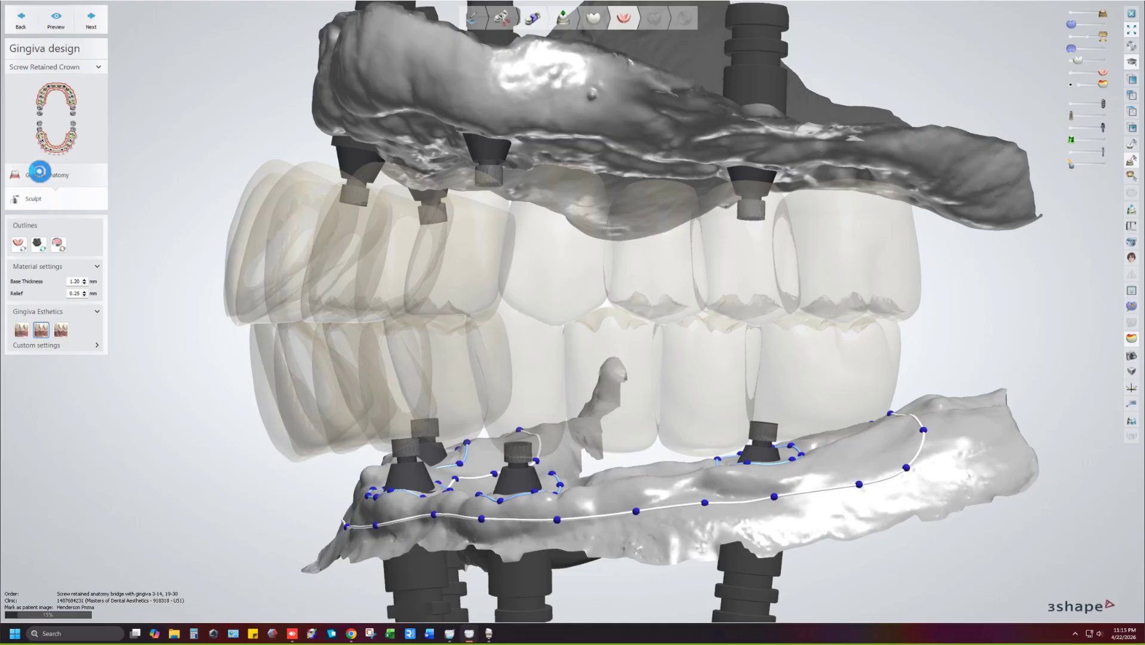
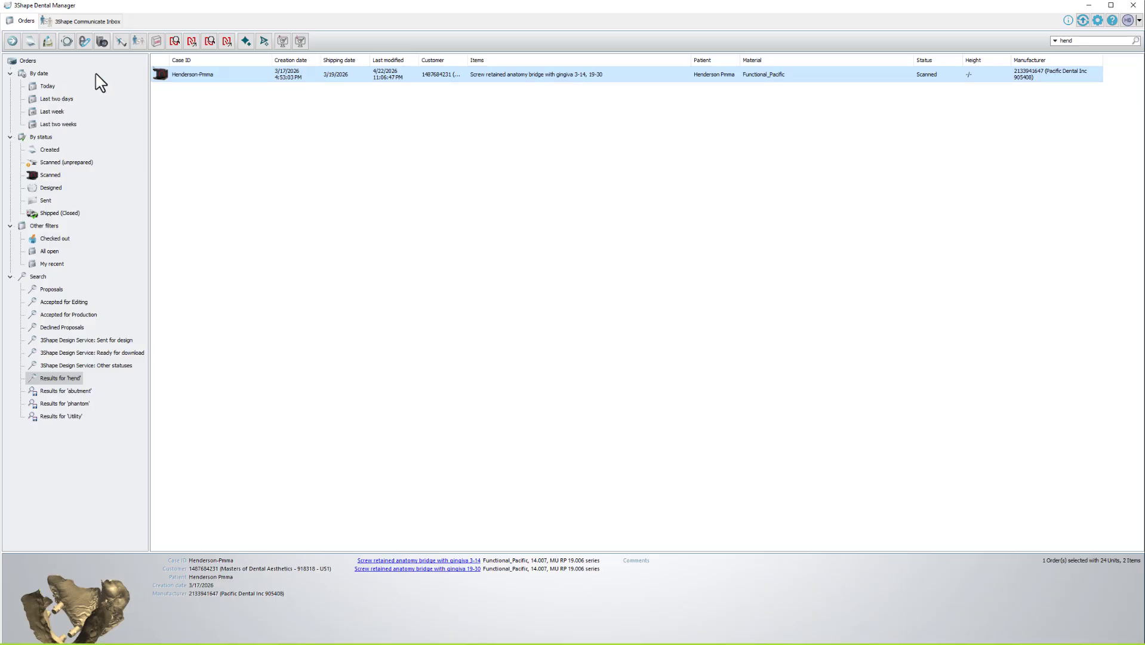
Apply the Today date filter to list the icam_alignment, icam_lower and icam_upper orders.
{"action": "left_click", "coordinate": [47, 86]}
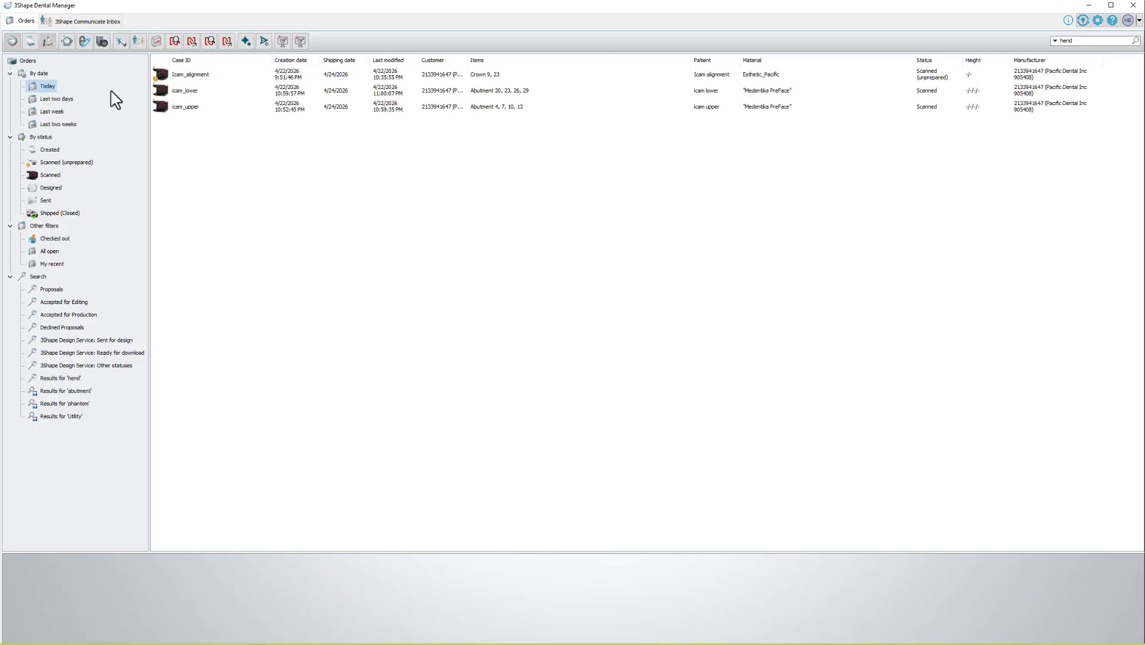
{"action": "left_click", "coordinate": [184, 108]}
{"action": "right_click", "coordinate": [184, 106]}
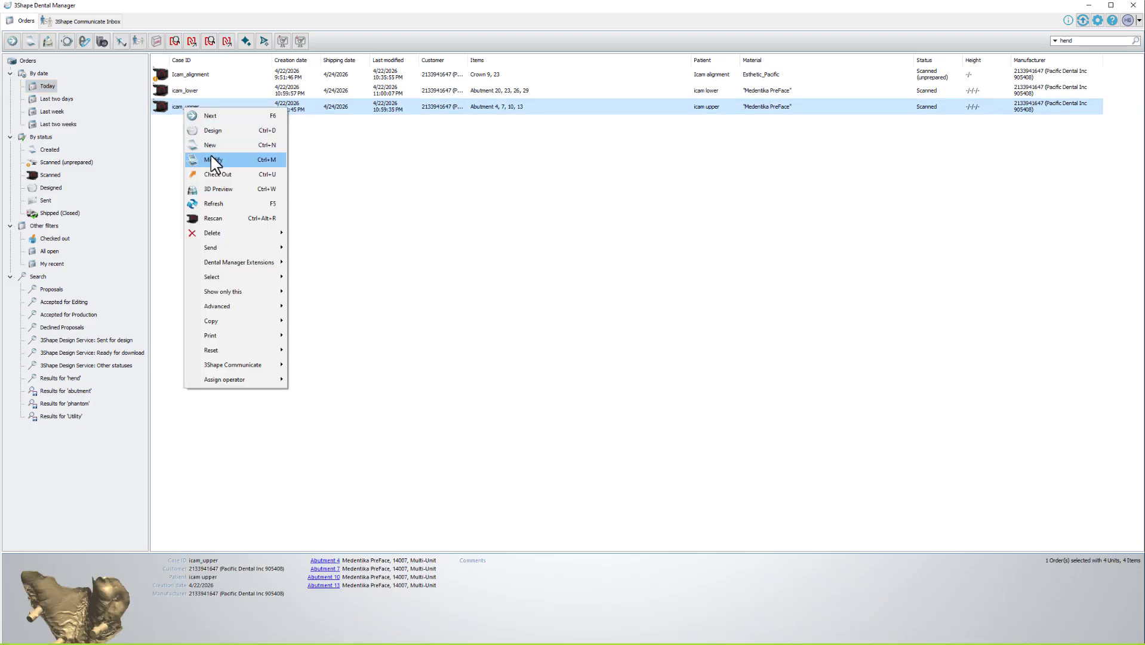
{"action": "left_click", "coordinate": [209, 154]}
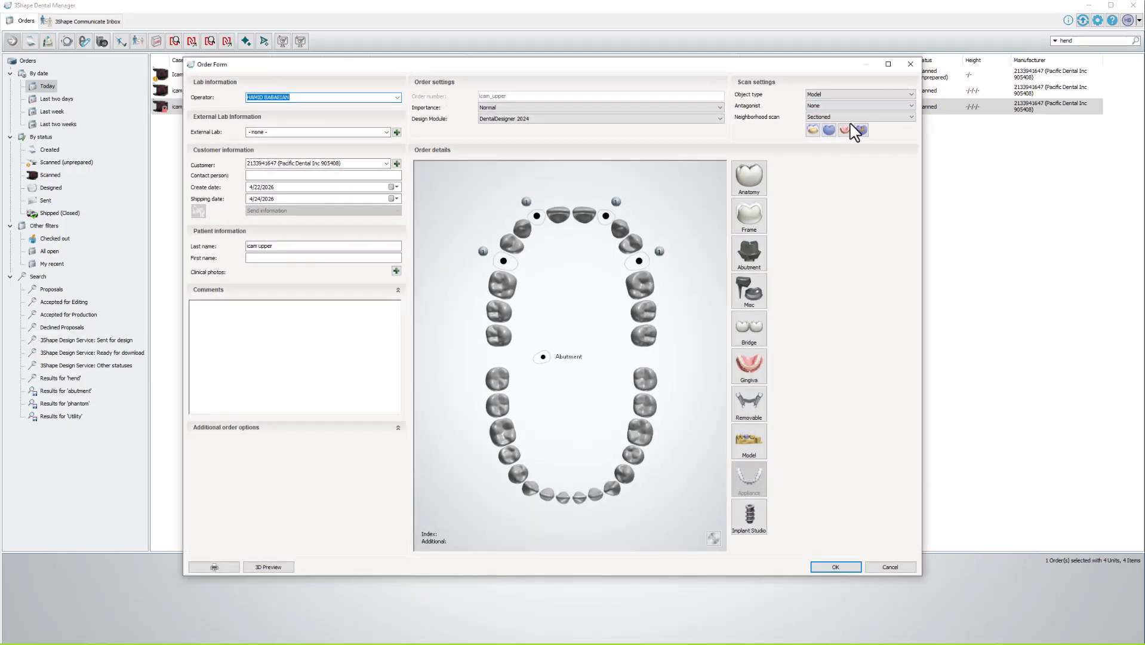
{"action": "left_click", "coordinate": [827, 106]}
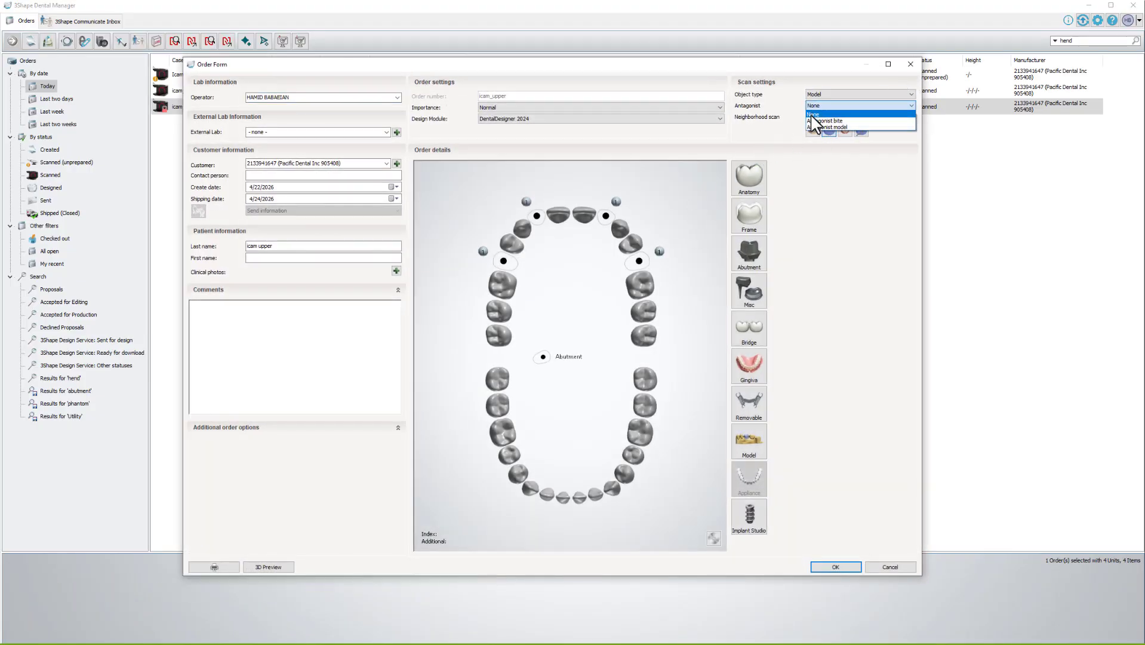
{"action": "left_click", "coordinate": [816, 121]}
{"action": "left_click", "coordinate": [817, 107]}
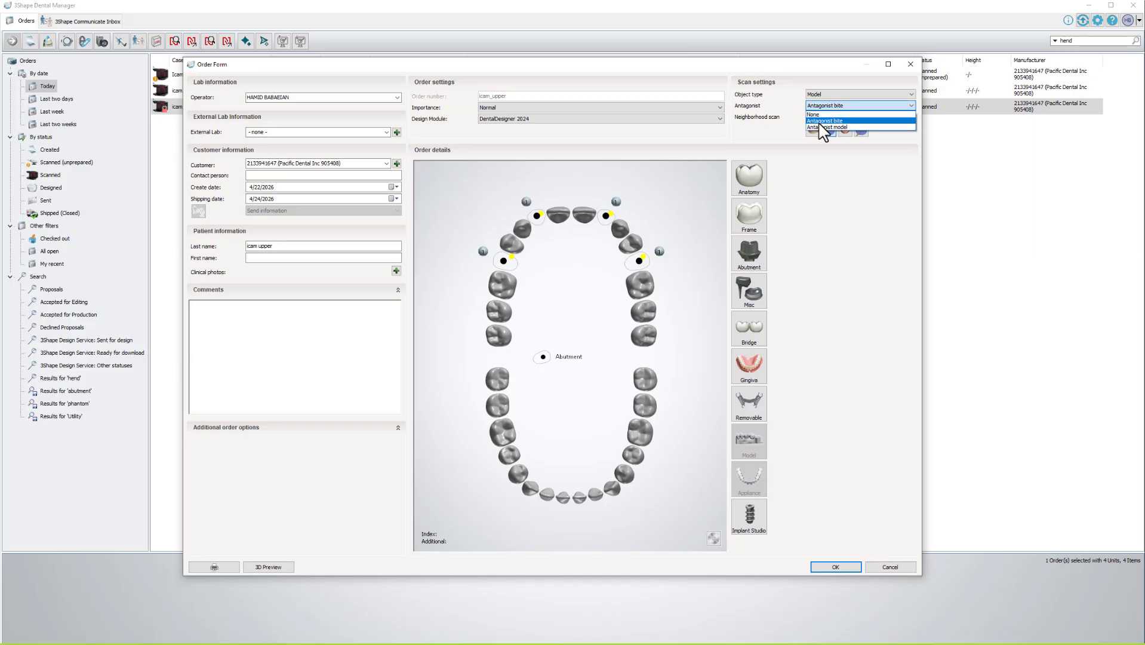
{"action": "left_click", "coordinate": [823, 127]}
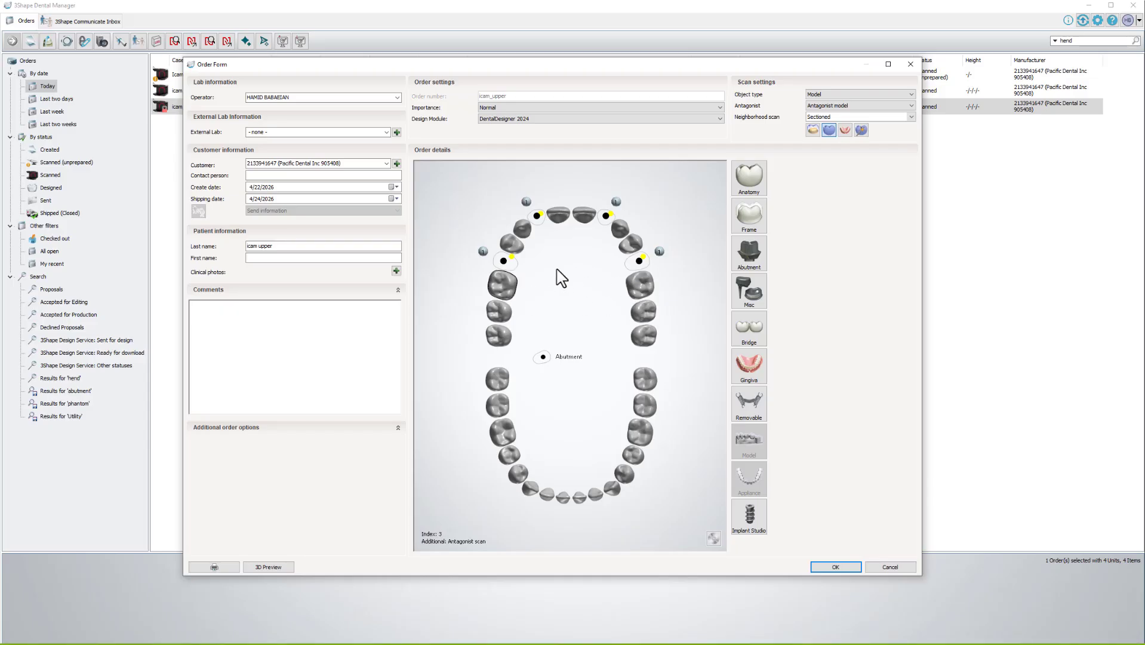
{"action": "left_click", "coordinate": [505, 261]}
{"action": "left_click", "coordinate": [537, 215]}
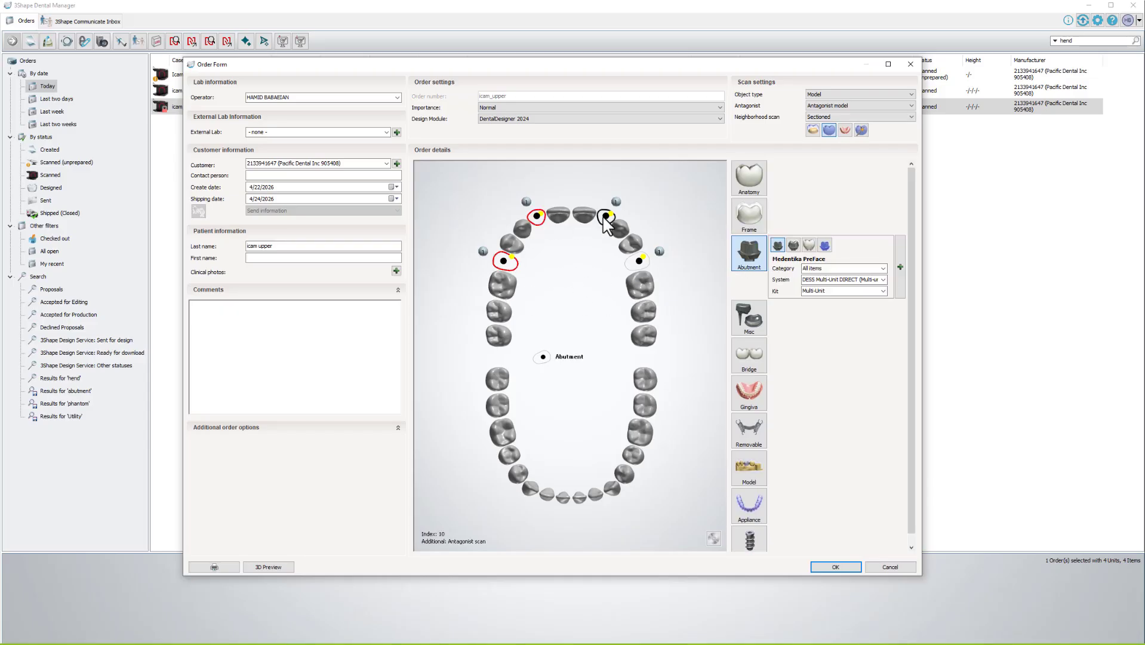
{"action": "left_click", "coordinate": [638, 261]}
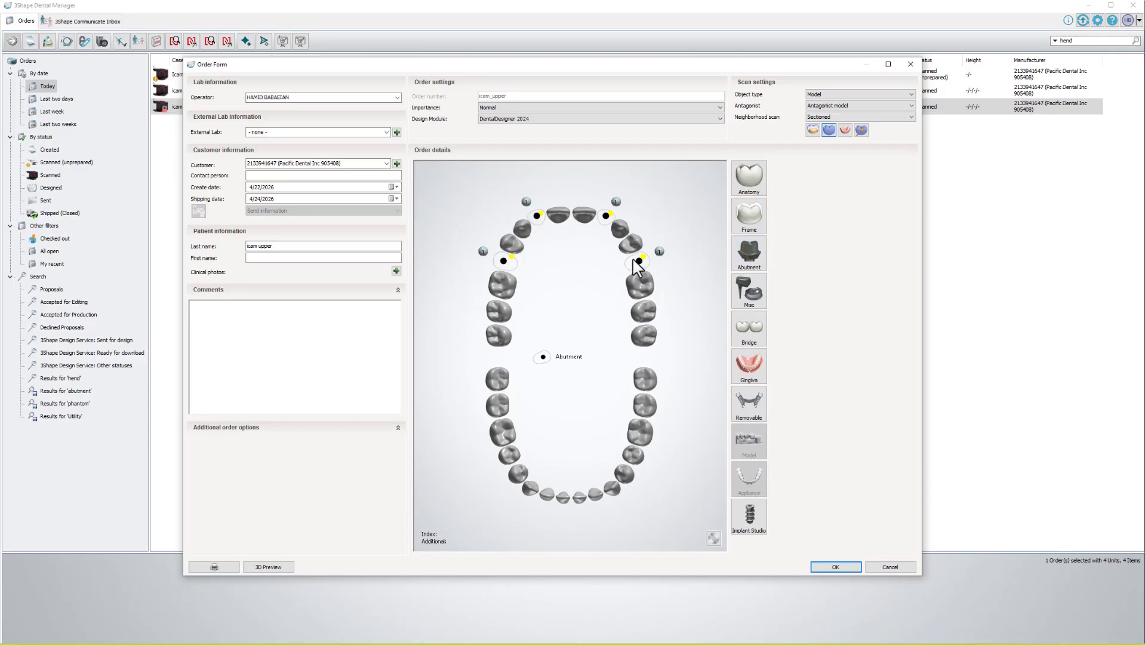
{"action": "left_click", "coordinate": [602, 218]}
{"action": "left_click", "coordinate": [537, 220]}
{"action": "left_click", "coordinate": [505, 261]}
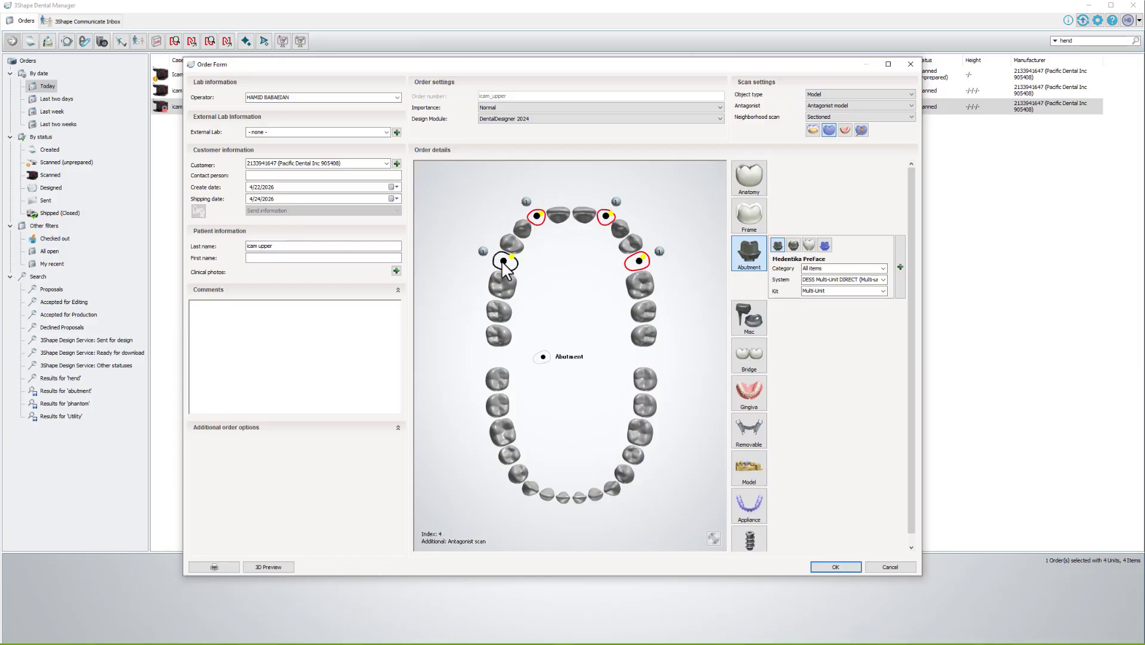
{"action": "left_click", "coordinate": [813, 247]}
{"action": "left_click", "coordinate": [582, 285]}
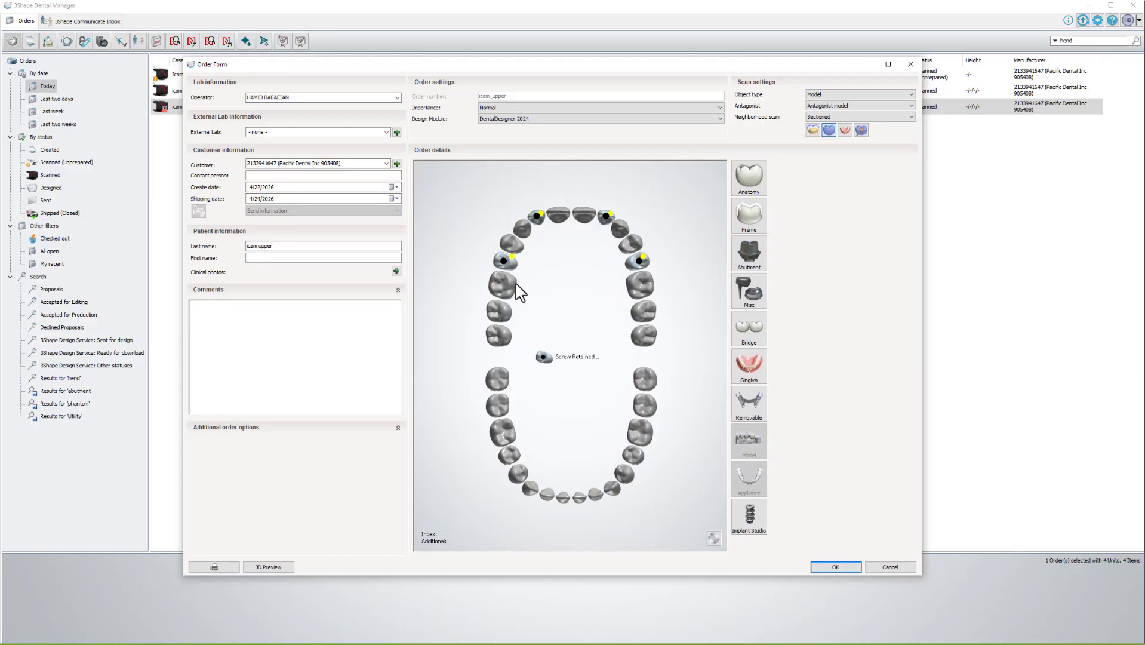
{"action": "left_click", "coordinate": [511, 283]}
{"action": "left_click", "coordinate": [512, 249], "text": "ctrl"}
{"action": "left_click", "coordinate": [528, 230], "text": "ctrl"}
{"action": "left_click", "coordinate": [560, 218], "text": "ctrl"}
{"action": "left_click", "coordinate": [584, 217], "text": "ctrl"}
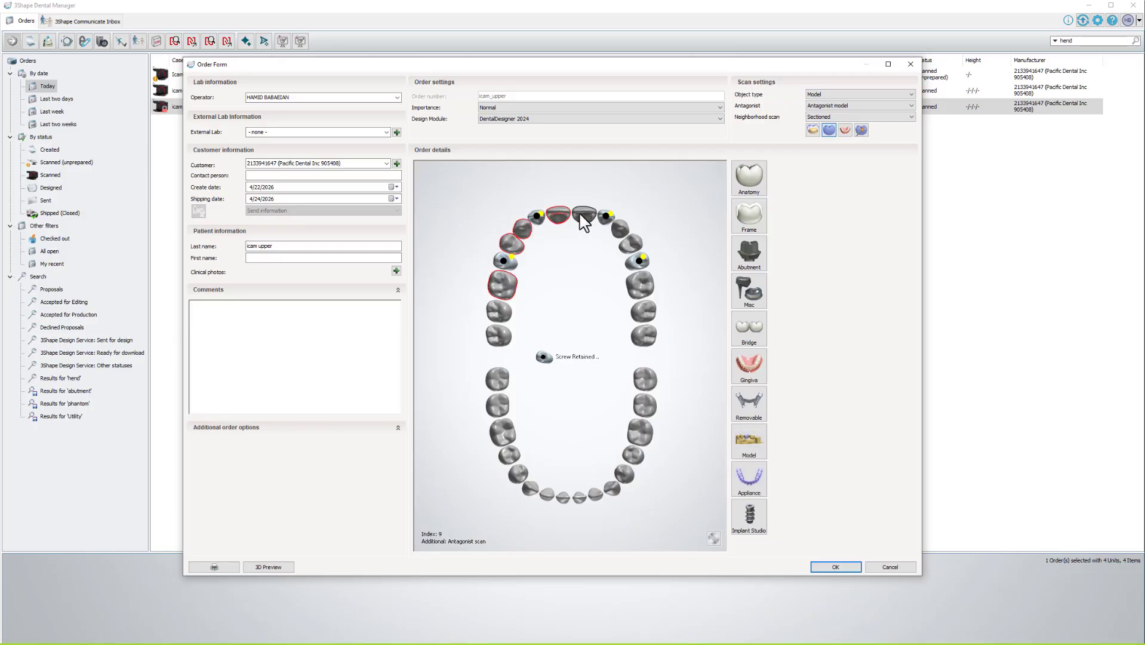
{"action": "left_click", "coordinate": [618, 230], "text": "ctrl"}
{"action": "left_click", "coordinate": [639, 285], "text": "ctrl"}
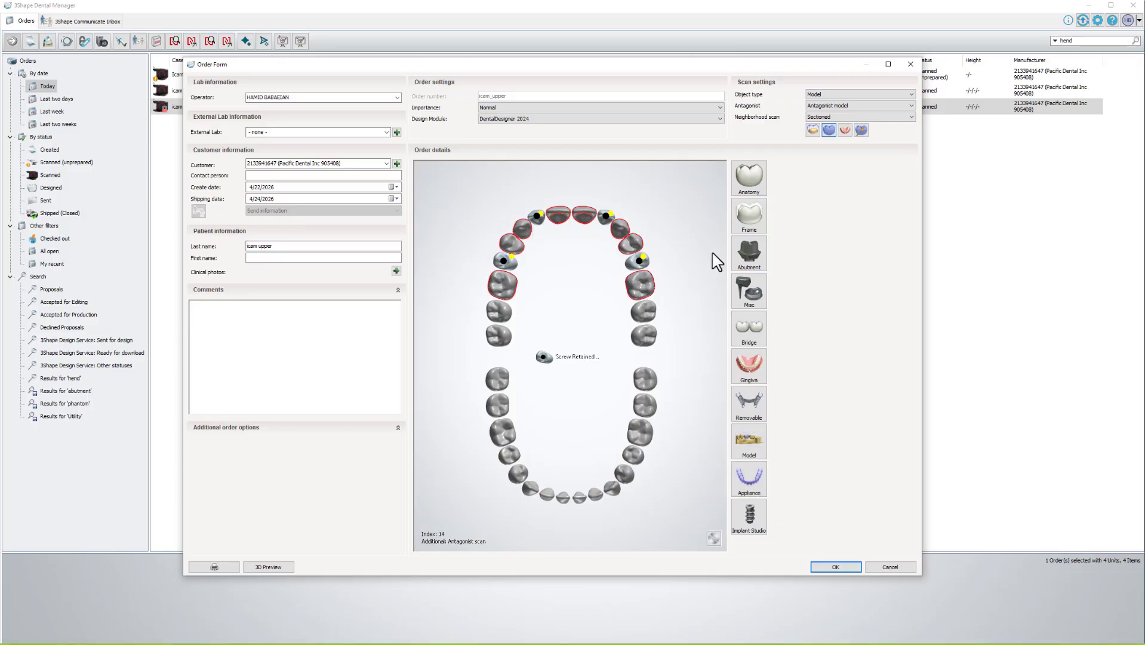
{"action": "left_click", "coordinate": [749, 176]}
{"action": "left_click", "coordinate": [793, 169]}
{"action": "left_click", "coordinate": [561, 298]}
{"action": "left_click", "coordinate": [500, 285]}
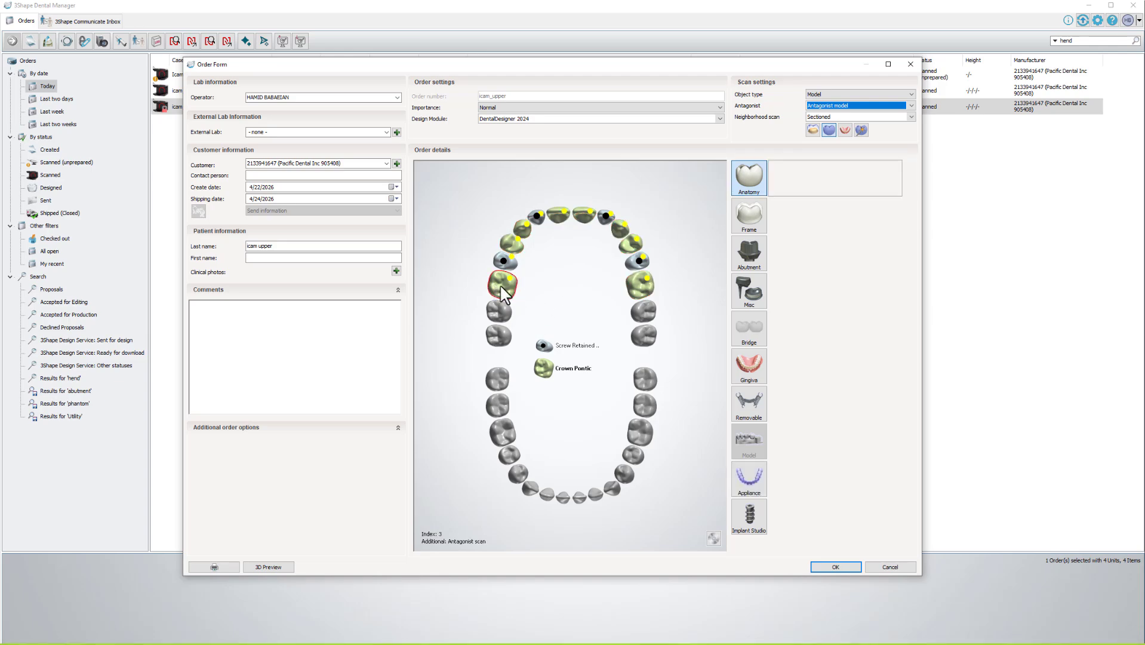
{"action": "left_click", "coordinate": [633, 285], "text": "shift"}
{"action": "left_click", "coordinate": [733, 372]}
{"action": "left_click", "coordinate": [788, 365]}
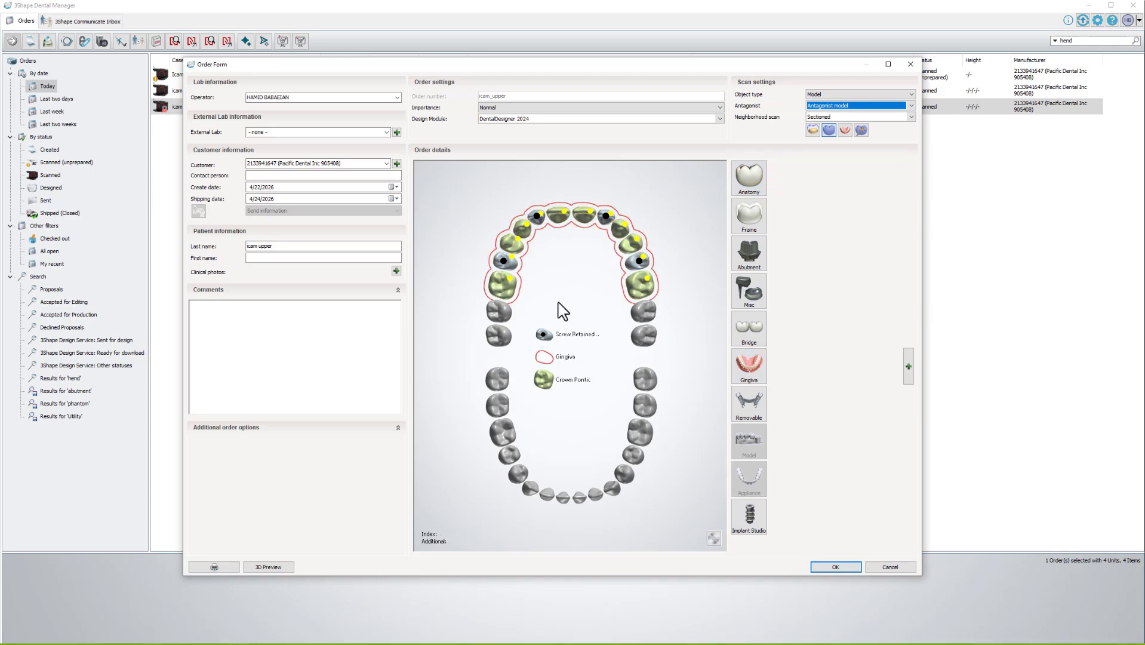
{"action": "left_click", "coordinate": [749, 327]}
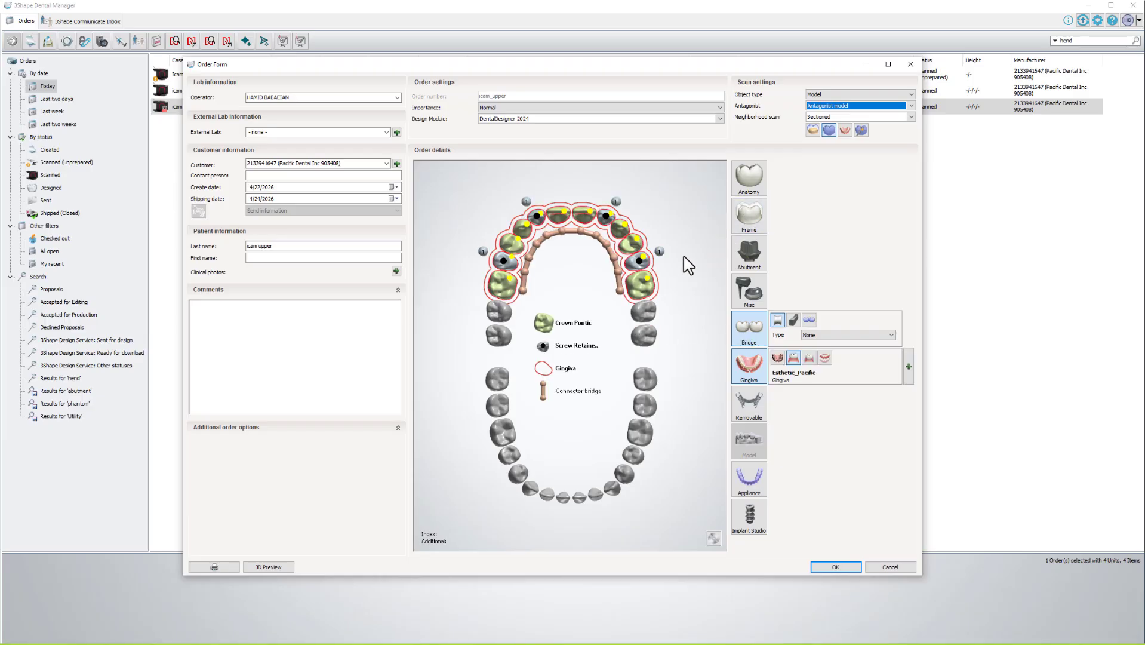
{"action": "left_click", "coordinate": [883, 569]}
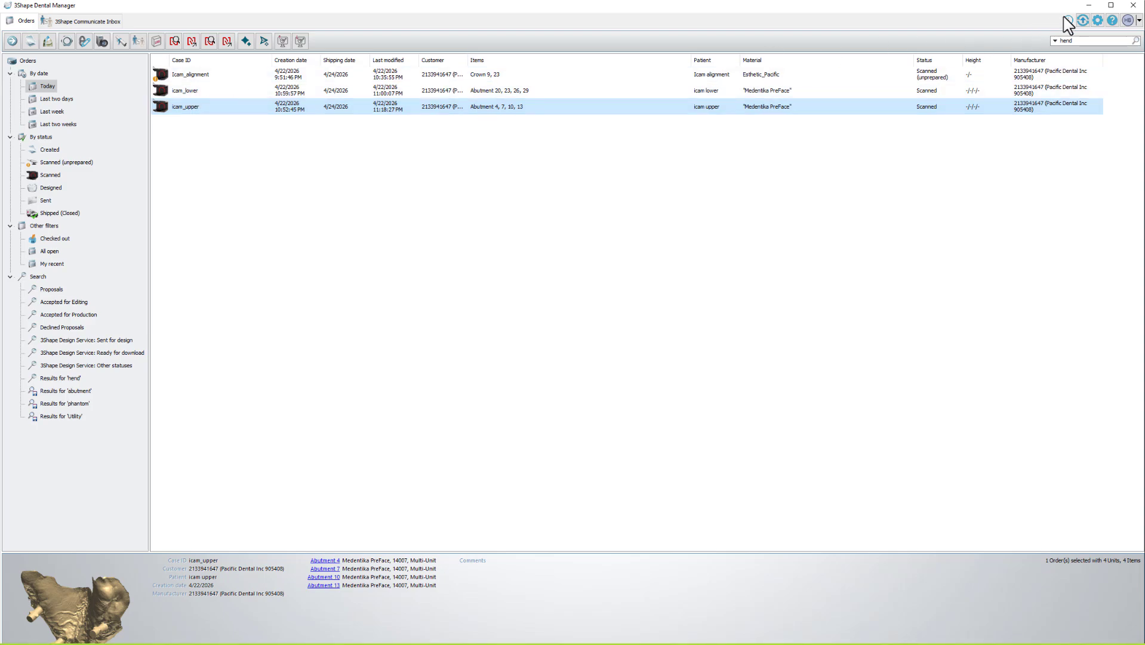
Return to the design and make the upper crowns fully opaque in a three-quarter view.
{"action": "left_click", "coordinate": [1087, 6]}
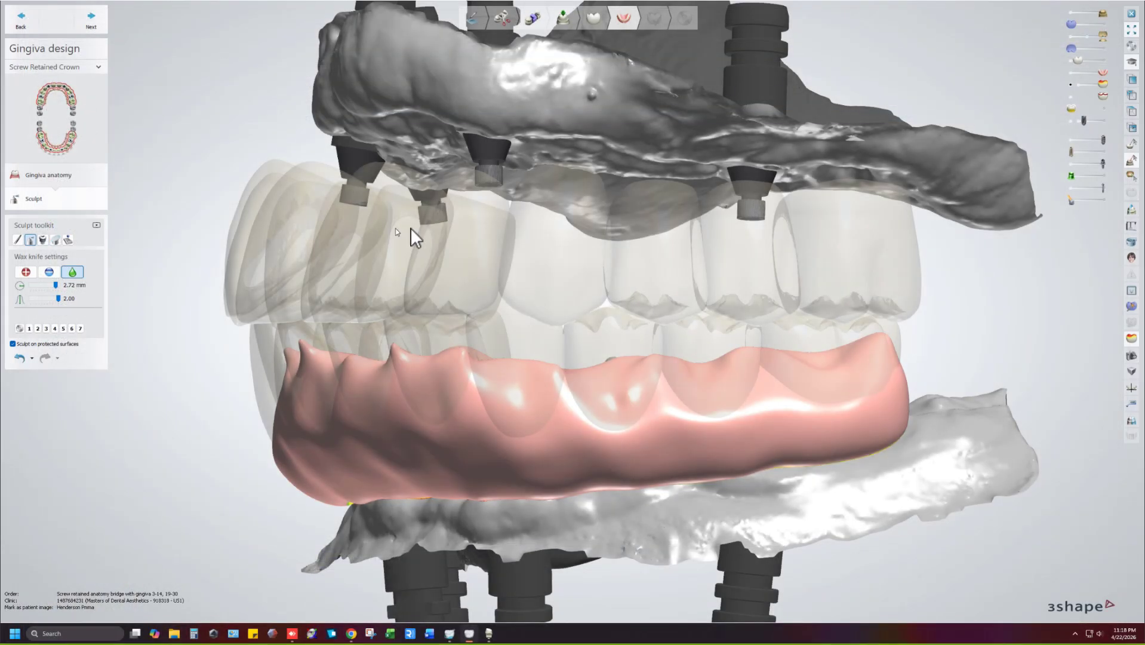
{"action": "scroll", "coordinate": [412, 228], "scroll_direction": "down", "scroll_amount": 5}
{"action": "right_click_drag", "start_coordinate": [474, 231], "coordinate": [836, 134]}
{"action": "left_click_drag", "start_coordinate": [1078, 60], "coordinate": [1102, 59]}
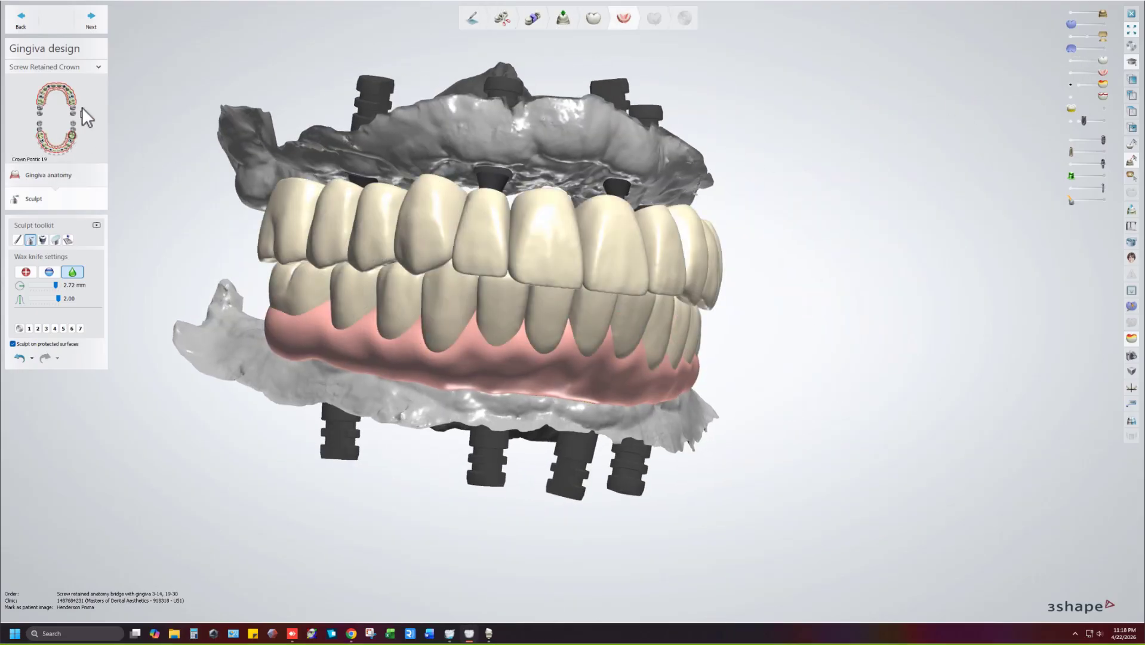
Show the gingiva anatomy outline for crown pontic 12, then select the Icam_alignment order.
{"action": "left_click", "coordinate": [69, 93]}
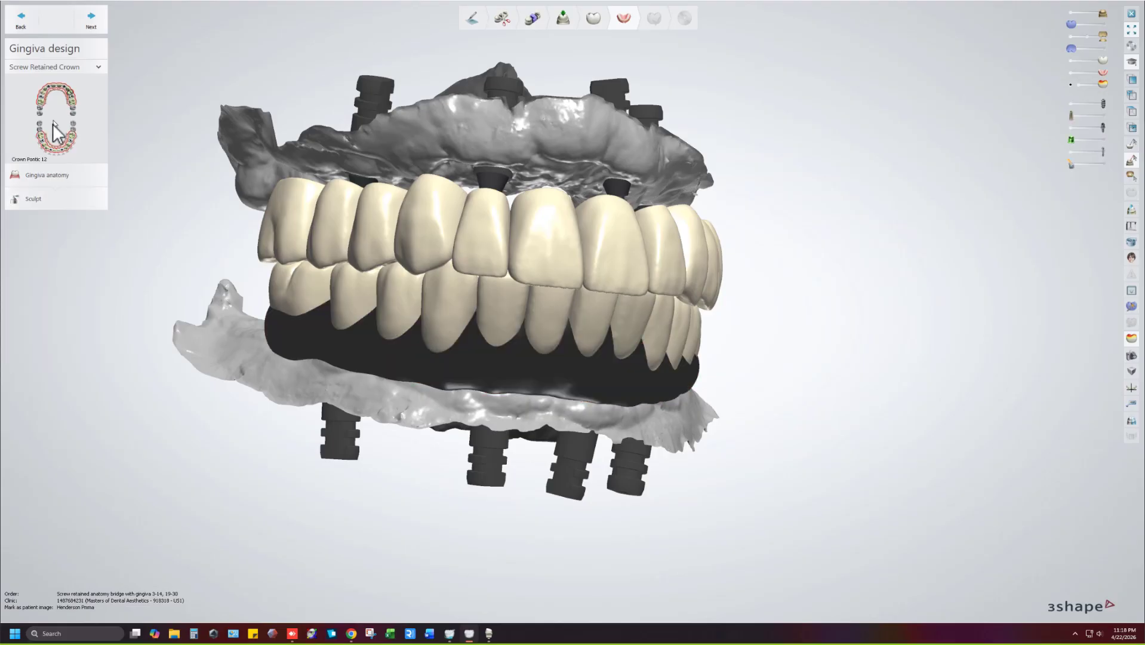
{"action": "left_click", "coordinate": [46, 197]}
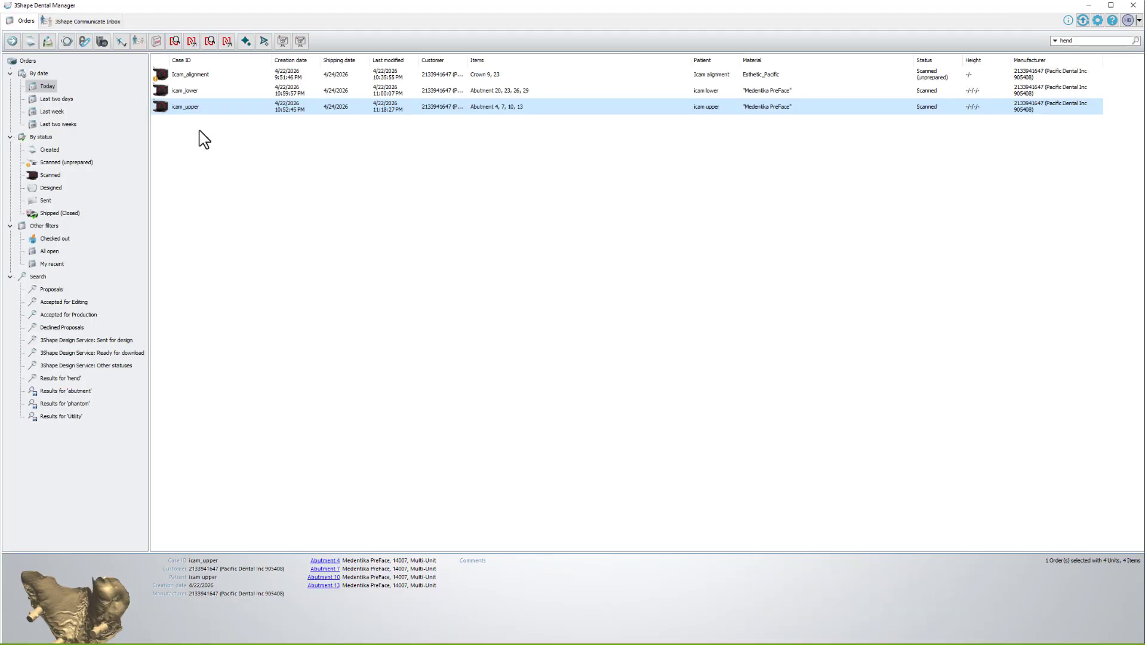
{"action": "left_click", "coordinate": [195, 75]}
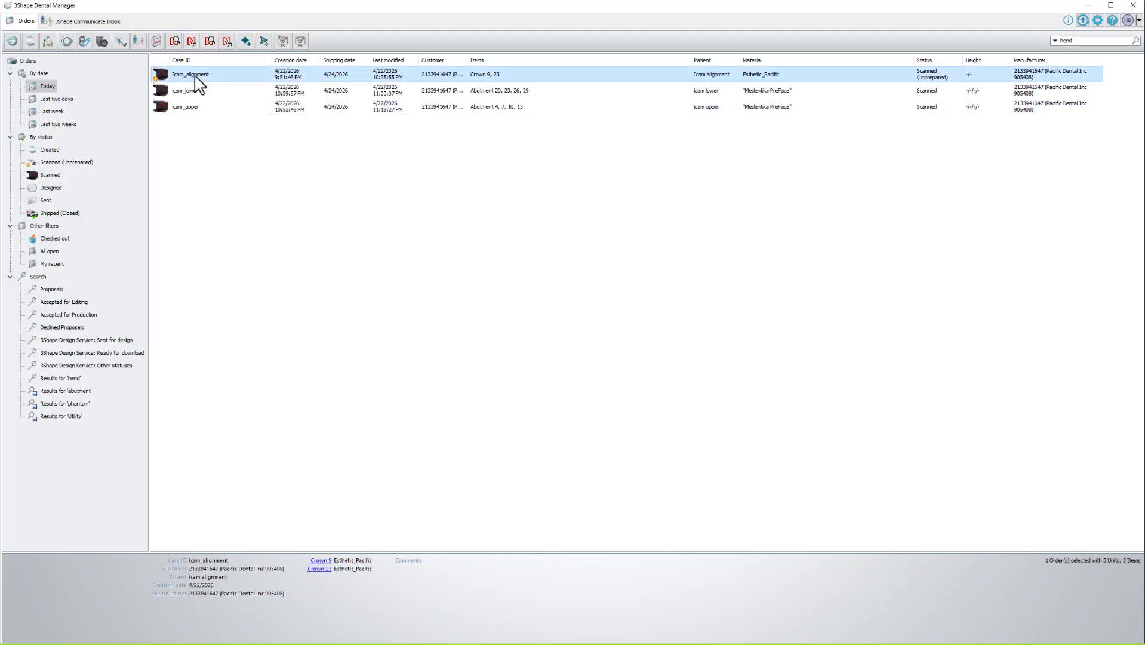
Open the Icam_alignment 3D preview and enlarge its window to fill the screen.
{"action": "double_click", "coordinate": [195, 77]}
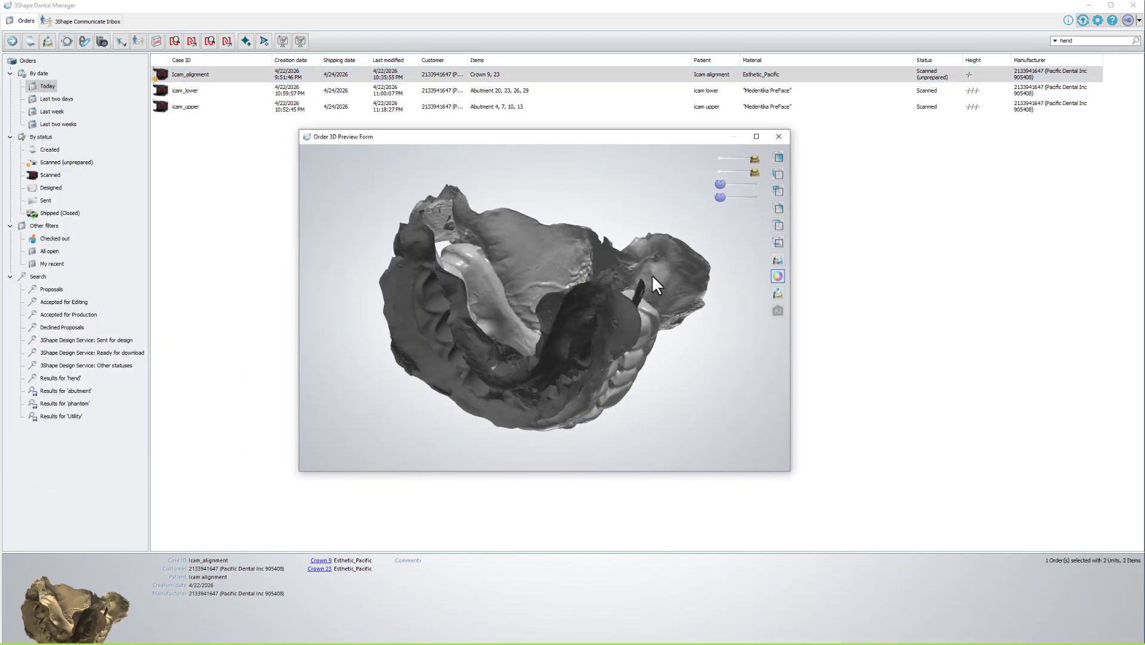
{"action": "right_click_drag", "start_coordinate": [650, 202], "coordinate": [690, 193]}
{"action": "left_click_drag", "start_coordinate": [681, 136], "coordinate": [382, 6]}
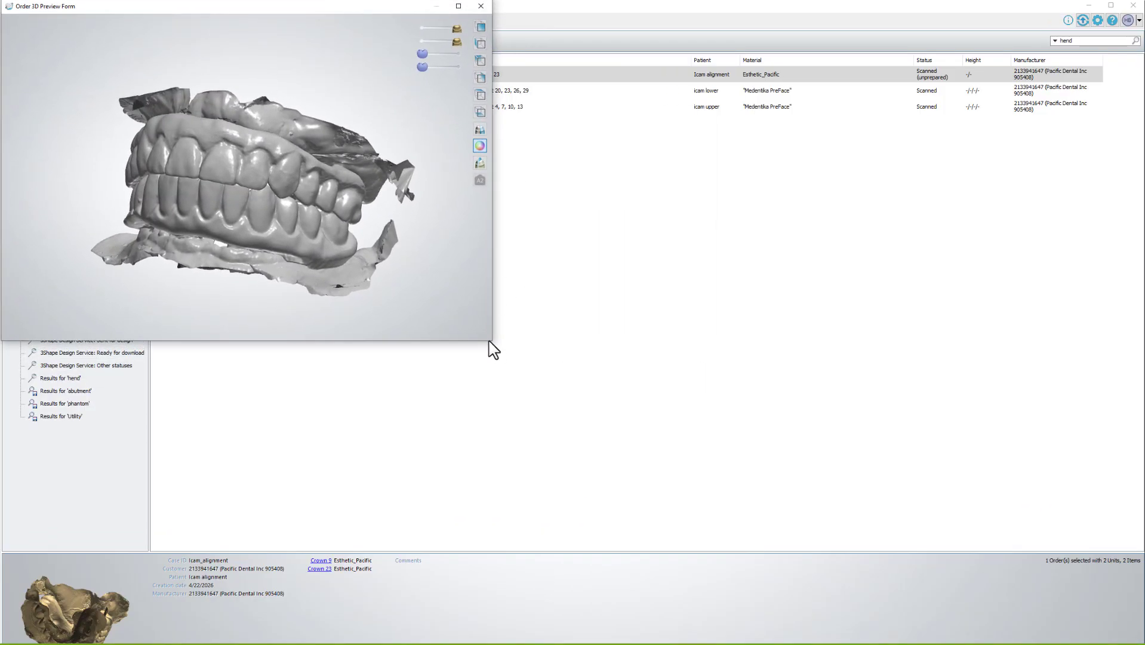
{"action": "left_click_drag", "start_coordinate": [495, 343], "coordinate": [1141, 641]}
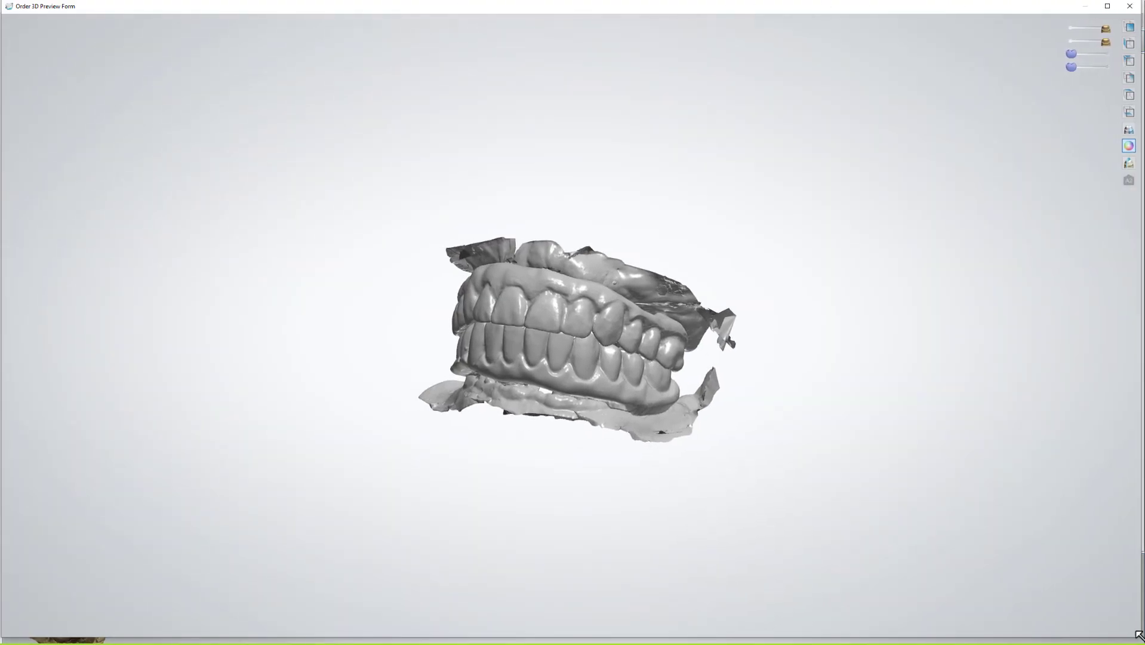
Rotate the scanned jaws to inspect them from the front, both sides and the upper arch.
{"action": "scroll", "coordinate": [621, 434], "scroll_direction": "up", "scroll_amount": 5}
{"action": "scroll", "coordinate": [465, 355], "scroll_direction": "down", "scroll_amount": 4}
{"action": "right_click_drag", "start_coordinate": [464, 354], "coordinate": [408, 347]}
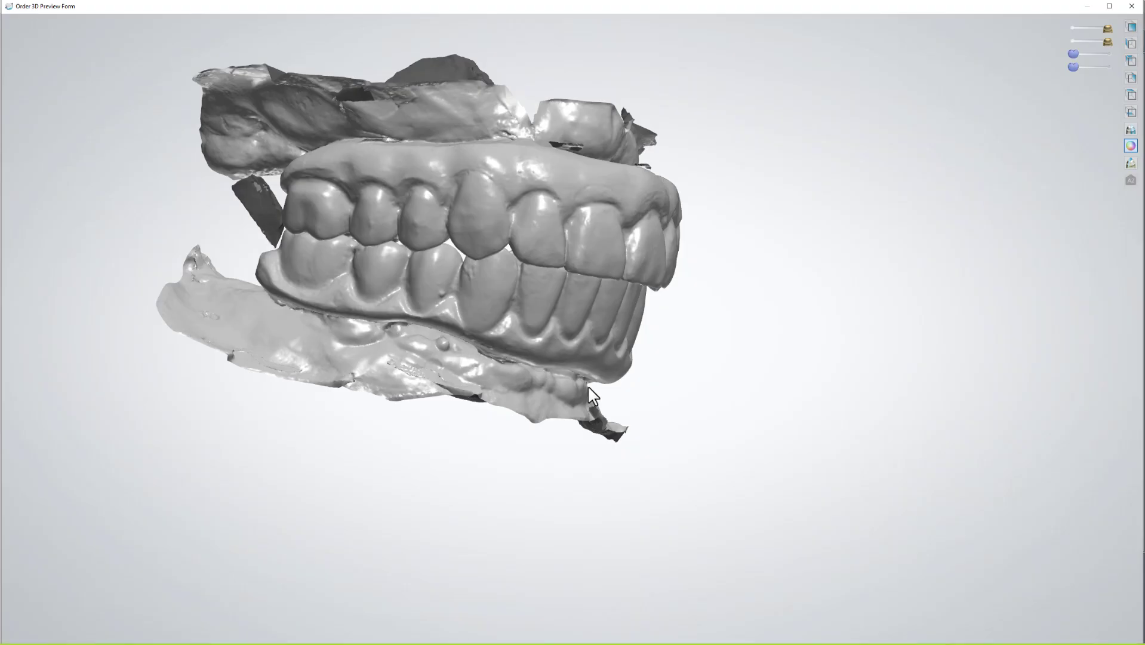
{"action": "right_click_drag", "start_coordinate": [594, 397], "coordinate": [559, 359]}
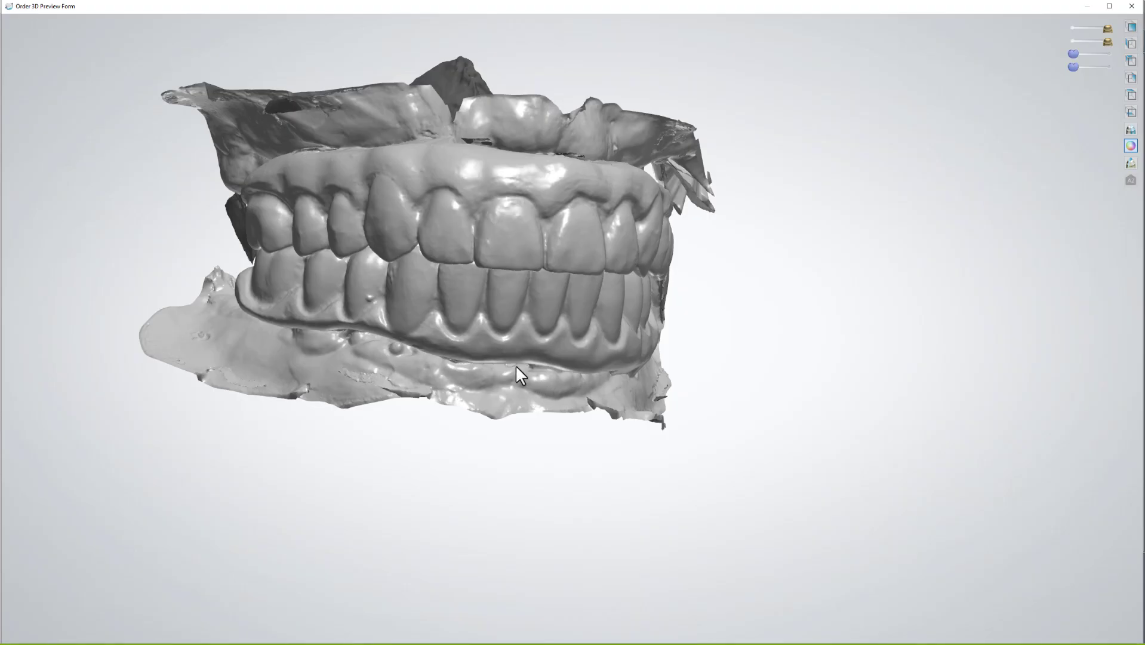
{"action": "right_click_drag", "start_coordinate": [412, 276], "coordinate": [465, 281]}
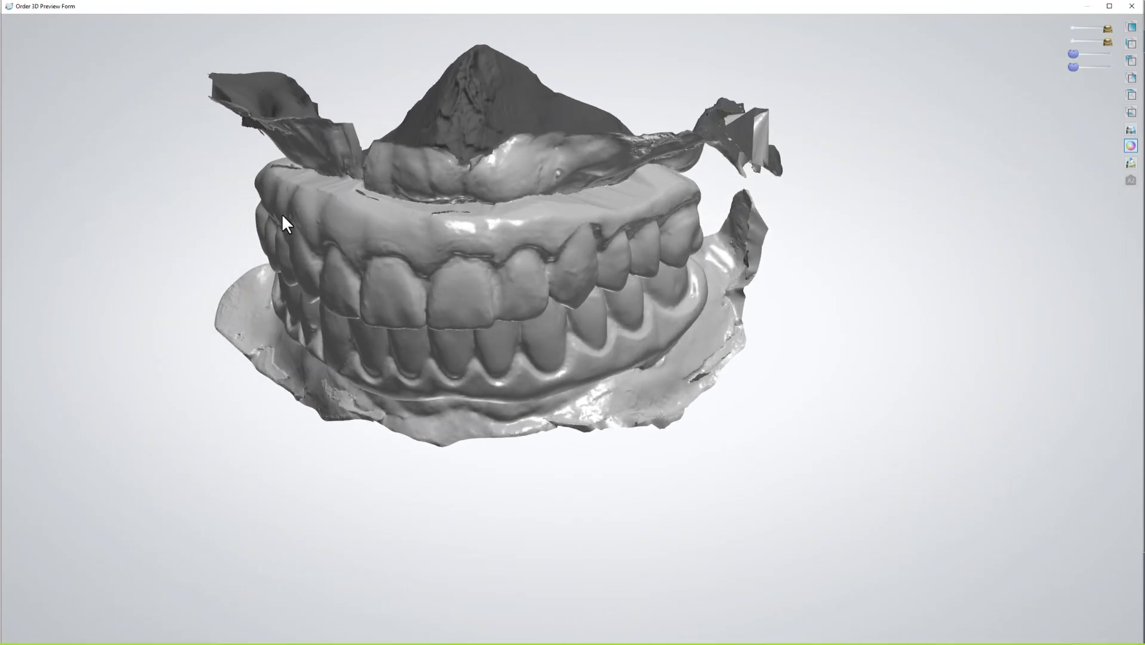
{"action": "right_click_drag", "start_coordinate": [282, 216], "coordinate": [328, 202]}
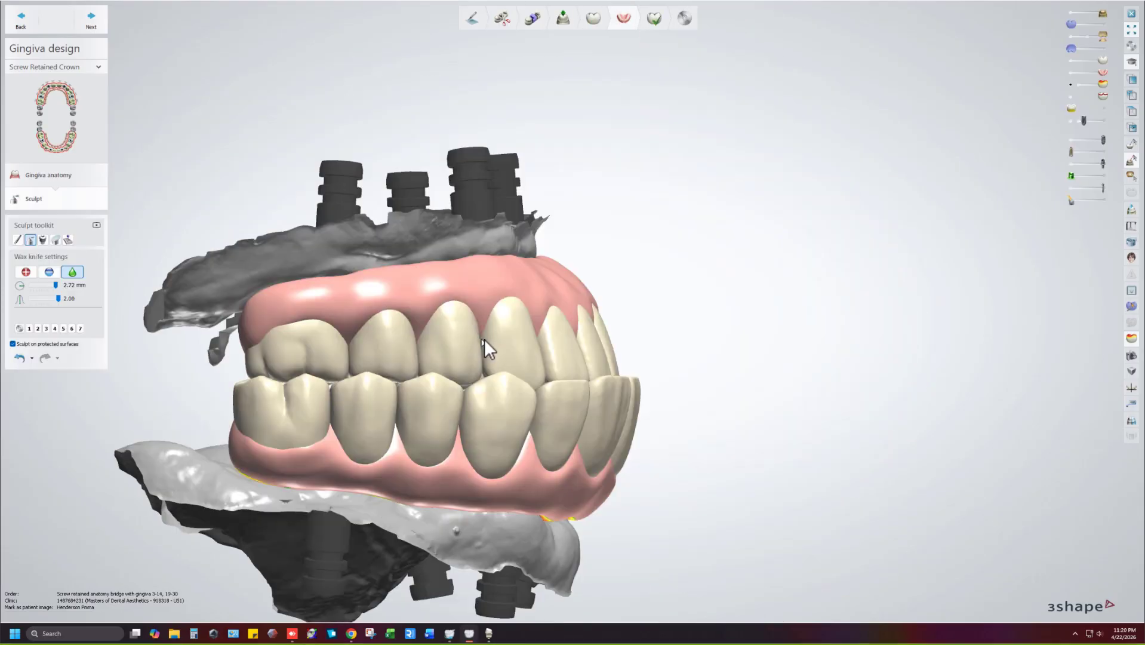
Check the upper gingiva edge from above and the front, then complete the gingiva design.
{"action": "right_click_drag", "start_coordinate": [539, 353], "coordinate": [644, 277]}
{"action": "scroll", "coordinate": [602, 248], "scroll_direction": "up", "scroll_amount": 6}
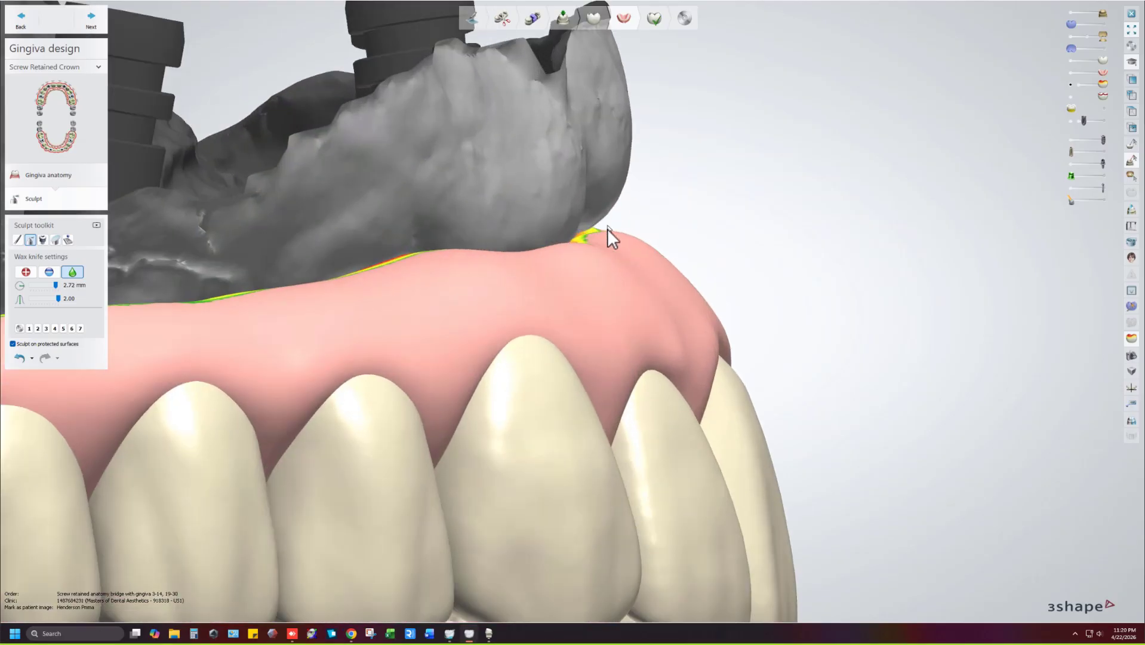
{"action": "right_click_drag", "start_coordinate": [602, 234], "coordinate": [577, 251]}
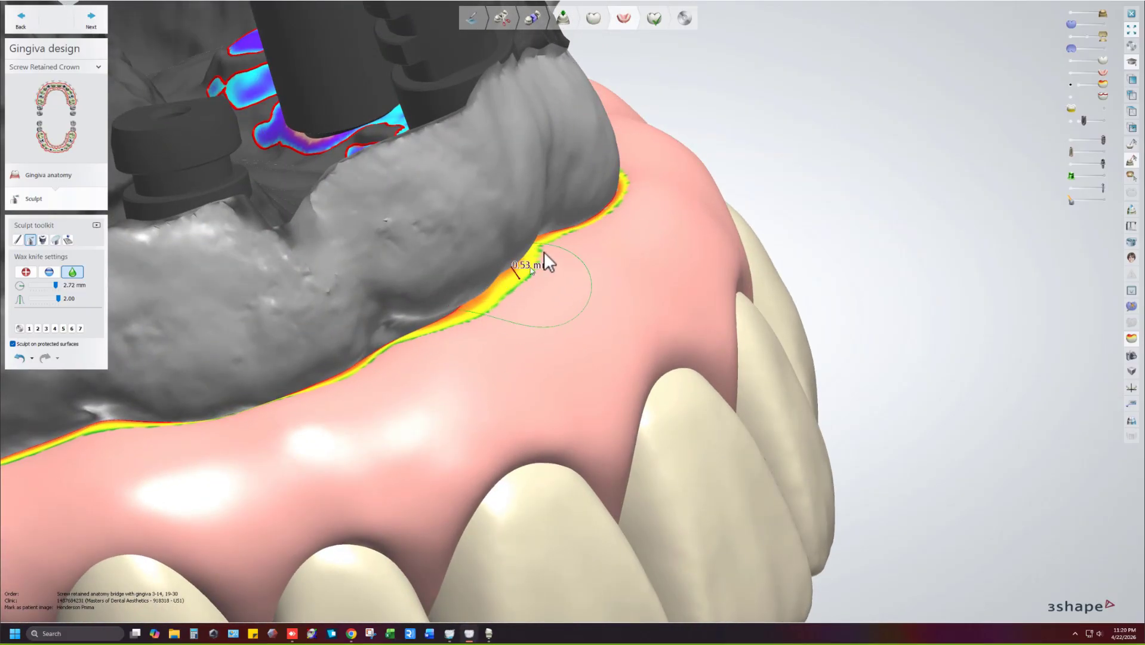
{"action": "right_click_drag", "start_coordinate": [600, 289], "coordinate": [668, 168]}
{"action": "left_click", "coordinate": [657, 19]}
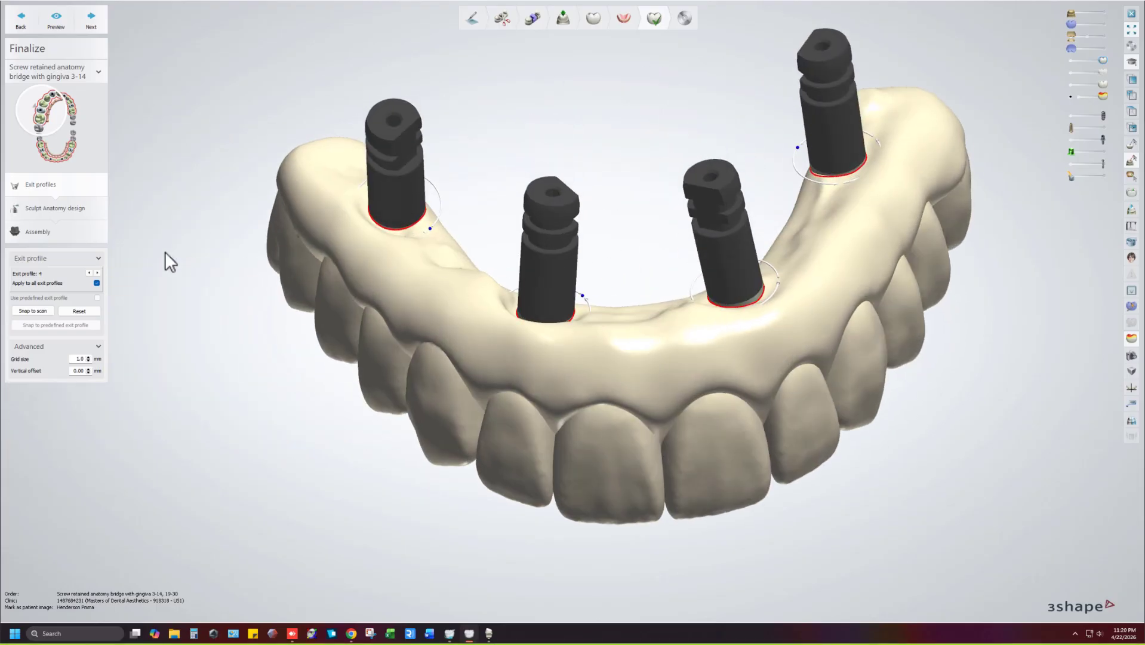
Move the upper bridge 3-14 from exit profiles to the Assembly stage.
{"action": "left_click", "coordinate": [89, 234]}
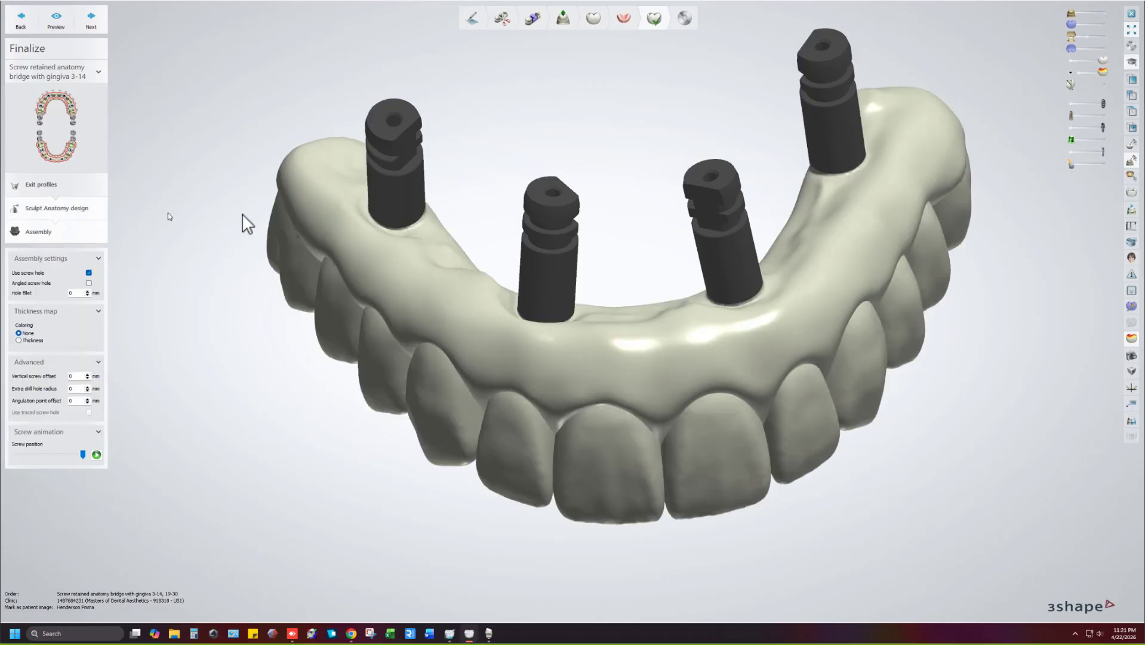
Show the upper jaw and lower gingiva scans and view the screw holes from several angles.
{"action": "left_click", "coordinate": [1099, 13]}
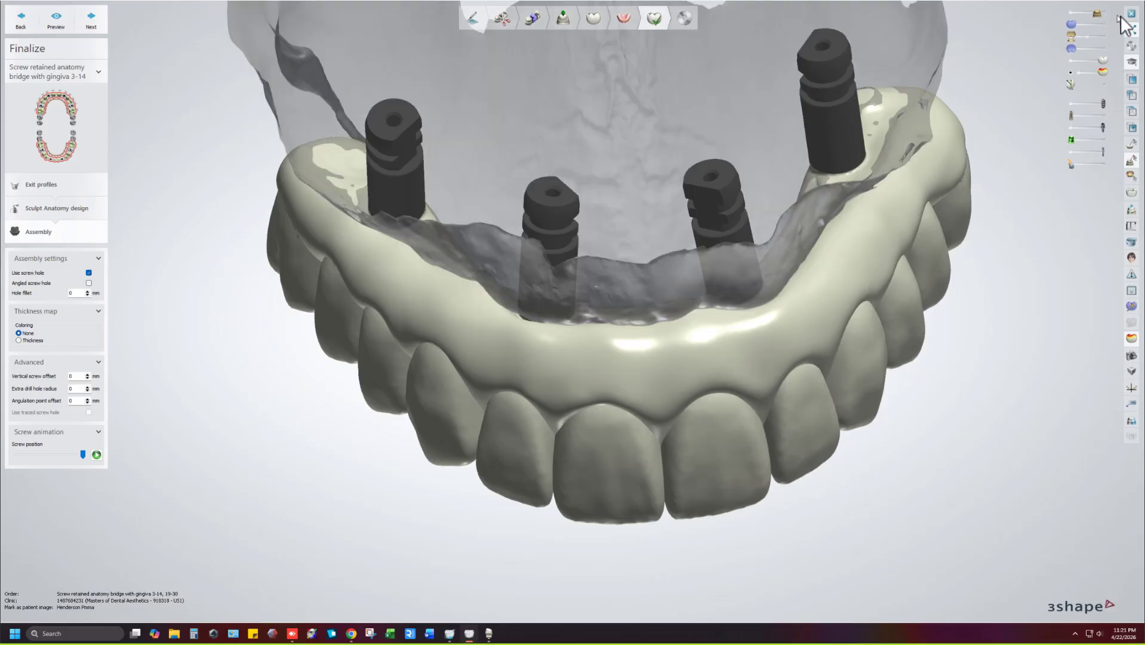
{"action": "left_click", "coordinate": [1098, 36]}
{"action": "right_click_drag", "start_coordinate": [793, 223], "coordinate": [467, 247]}
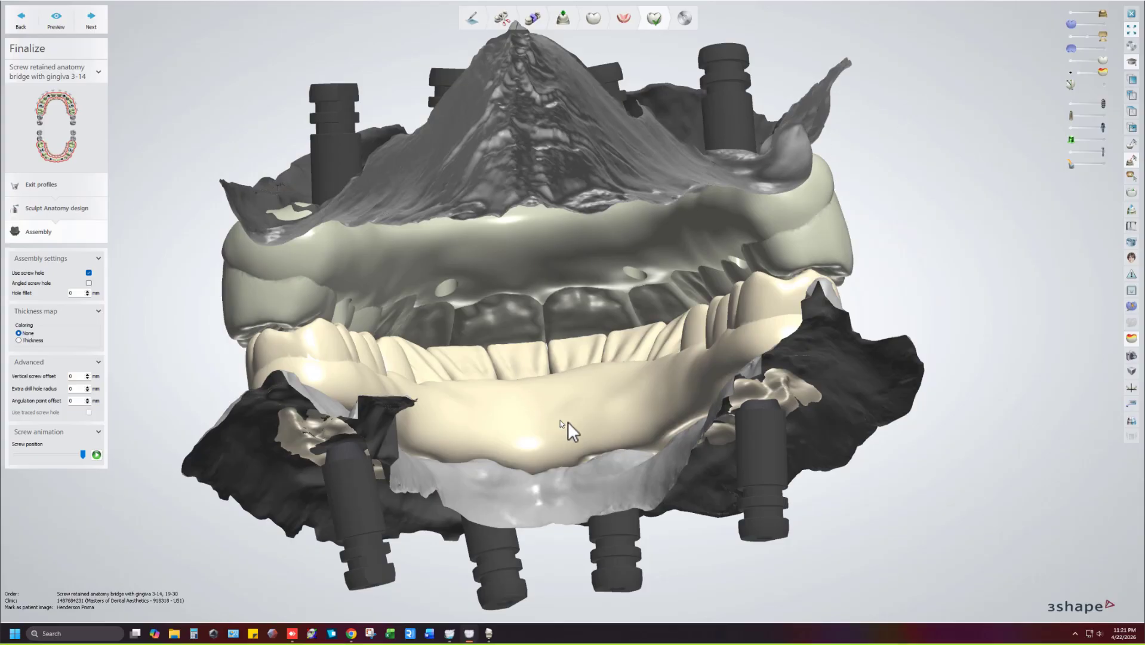
{"action": "right_click_drag", "start_coordinate": [568, 421], "coordinate": [749, 396]}
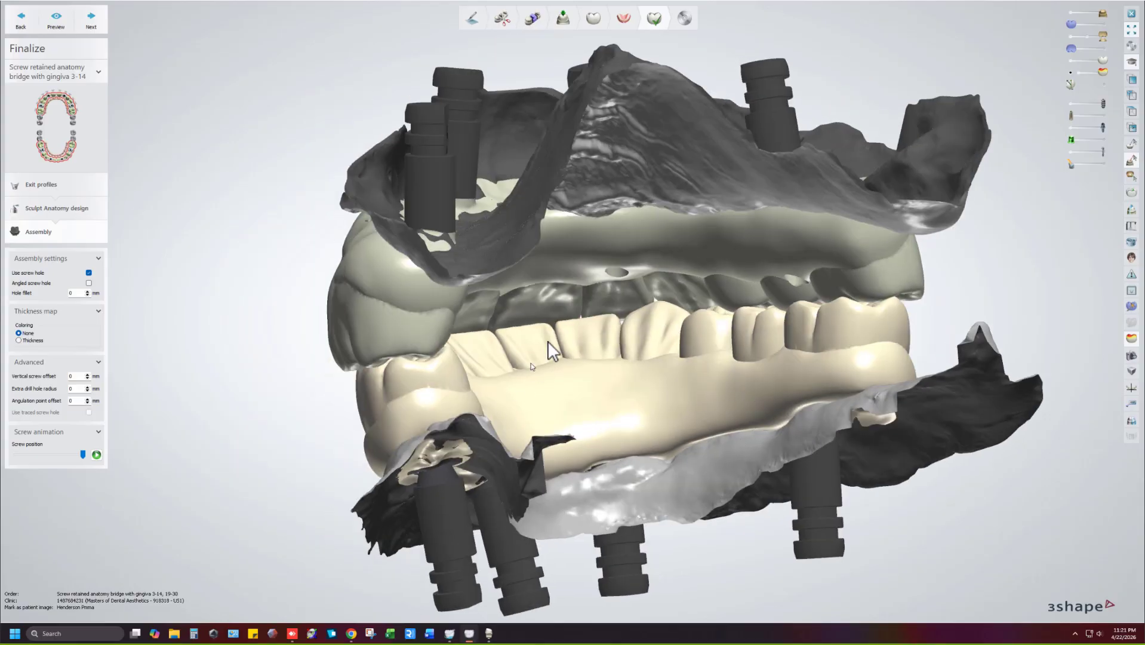
{"action": "right_click_drag", "start_coordinate": [549, 343], "coordinate": [586, 302]}
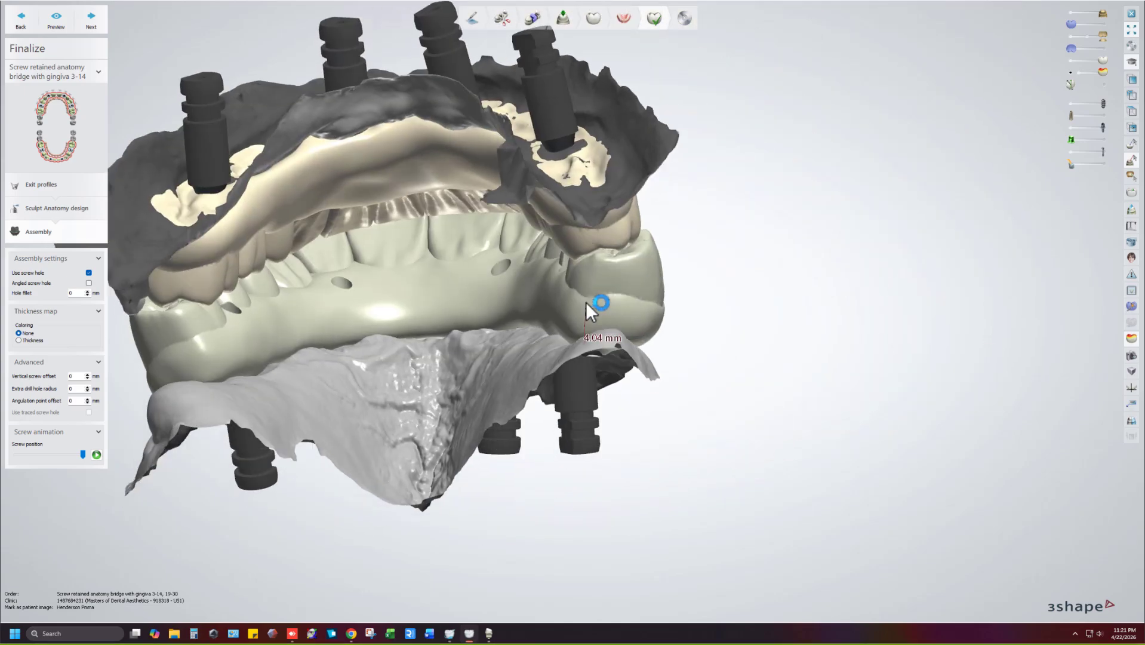
{"action": "scroll", "coordinate": [586, 301], "scroll_direction": "up", "scroll_amount": 10}
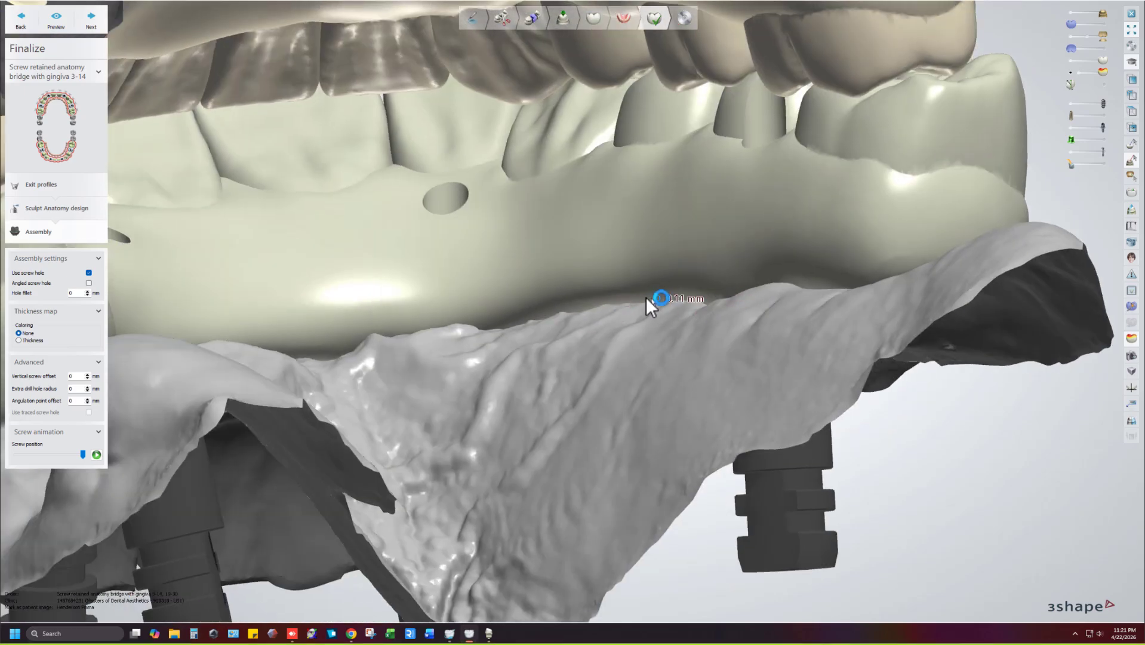
Hide the upper arch and check material thickness around the screw holes from an occlusal view.
{"action": "left_click", "coordinate": [1069, 35]}
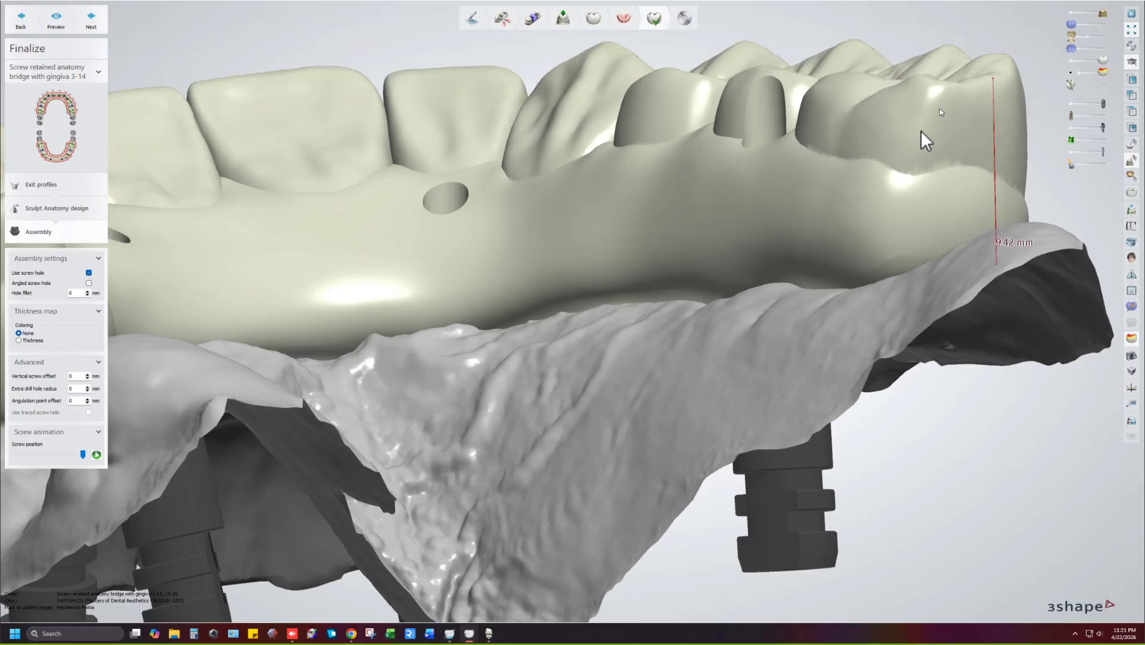
{"action": "scroll", "coordinate": [921, 129], "scroll_direction": "down", "scroll_amount": 8}
{"action": "right_click_drag", "start_coordinate": [854, 144], "coordinate": [825, 232]}
{"action": "scroll", "coordinate": [686, 316], "scroll_direction": "up", "scroll_amount": 3}
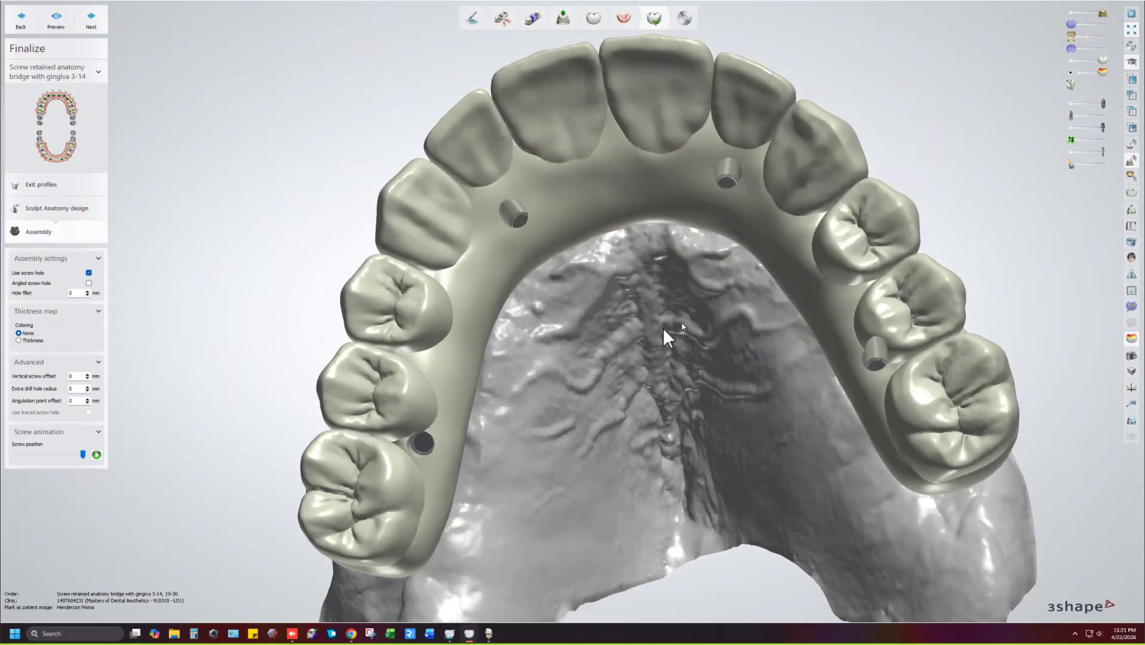
{"action": "scroll", "coordinate": [669, 324], "scroll_direction": "up", "scroll_amount": 5}
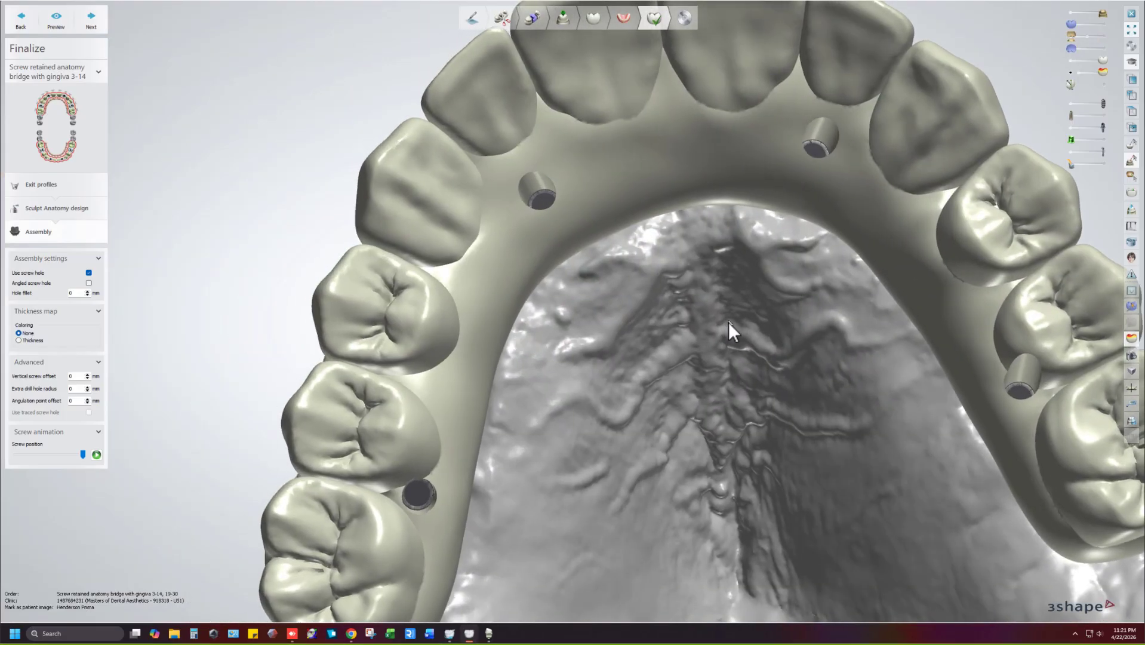
{"action": "right_click_drag", "start_coordinate": [728, 322], "coordinate": [725, 319]}
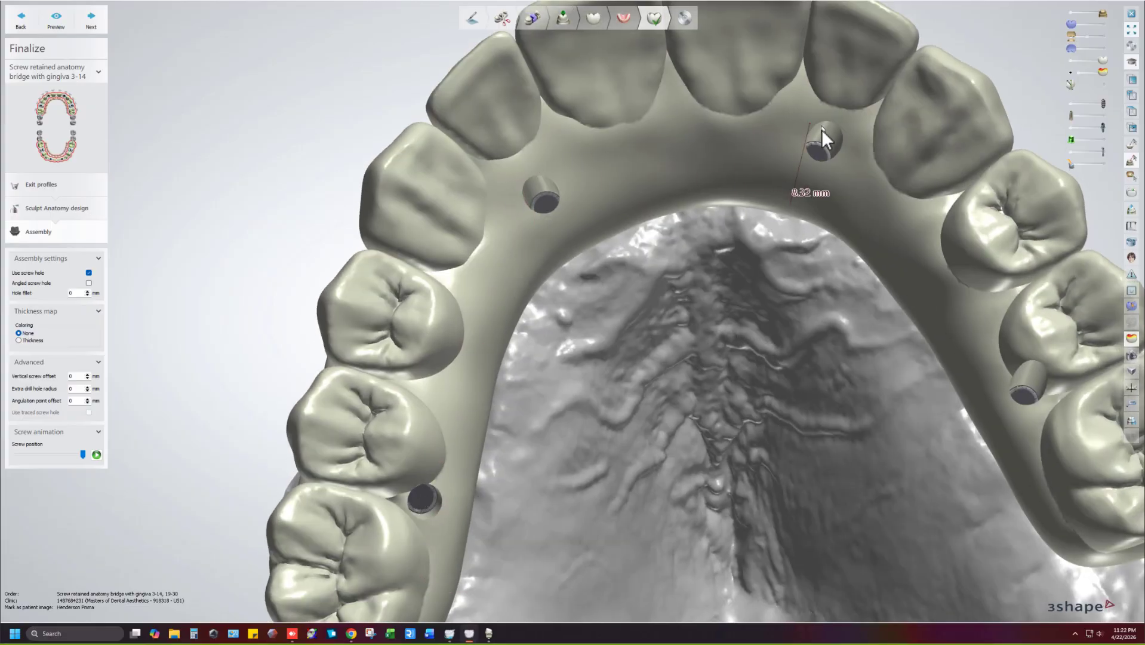
{"action": "middle_click_drag", "start_coordinate": [890, 206], "coordinate": [703, 174]}
{"action": "right_click_drag", "start_coordinate": [805, 293], "coordinate": [803, 300]}
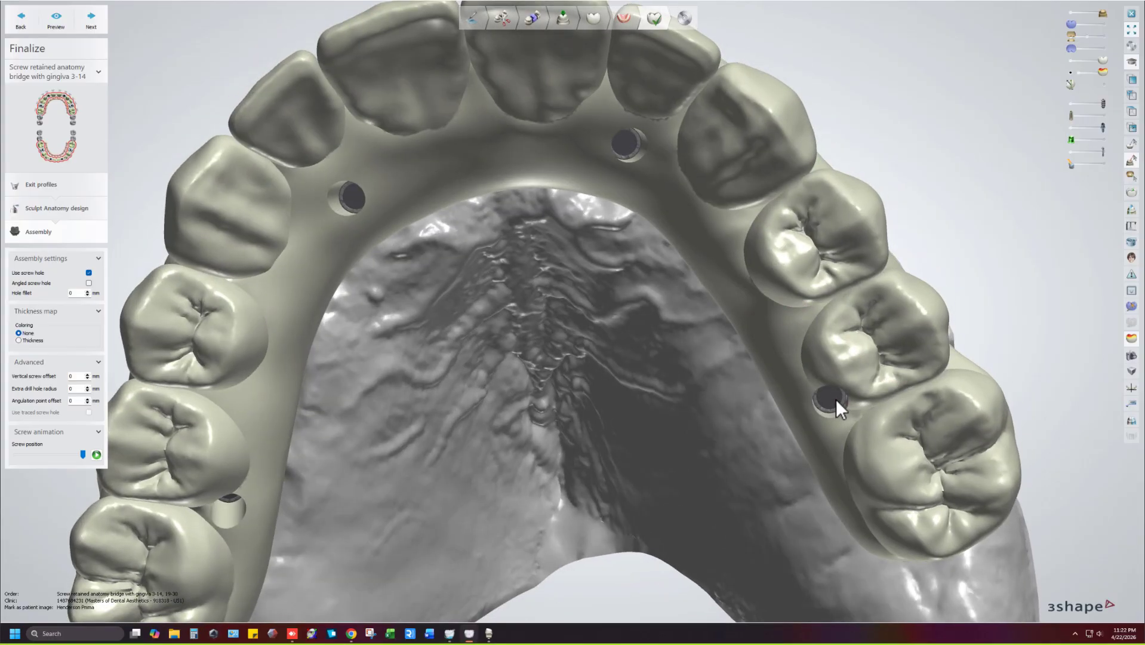
Show only the cream bridge model in occlusal view, then pick the lower arch on the tooth chart.
{"action": "left_click", "coordinate": [1108, 37]}
{"action": "left_click", "coordinate": [1066, 14]}
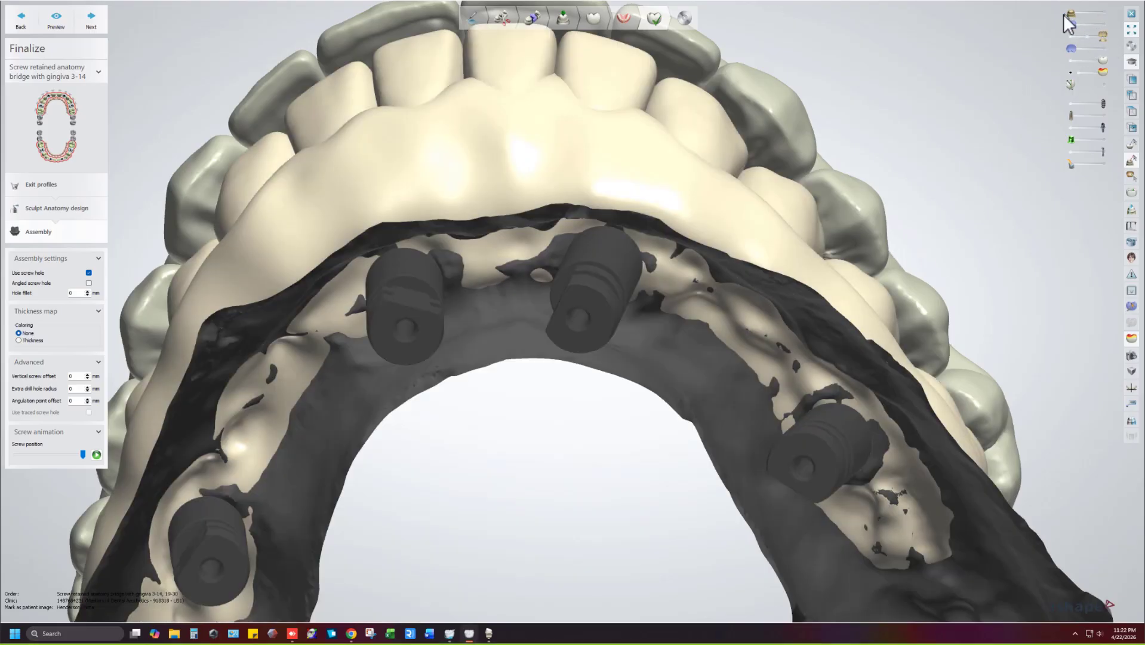
{"action": "left_click", "coordinate": [1068, 60]}
{"action": "right_click_drag", "start_coordinate": [949, 144], "coordinate": [749, 225]}
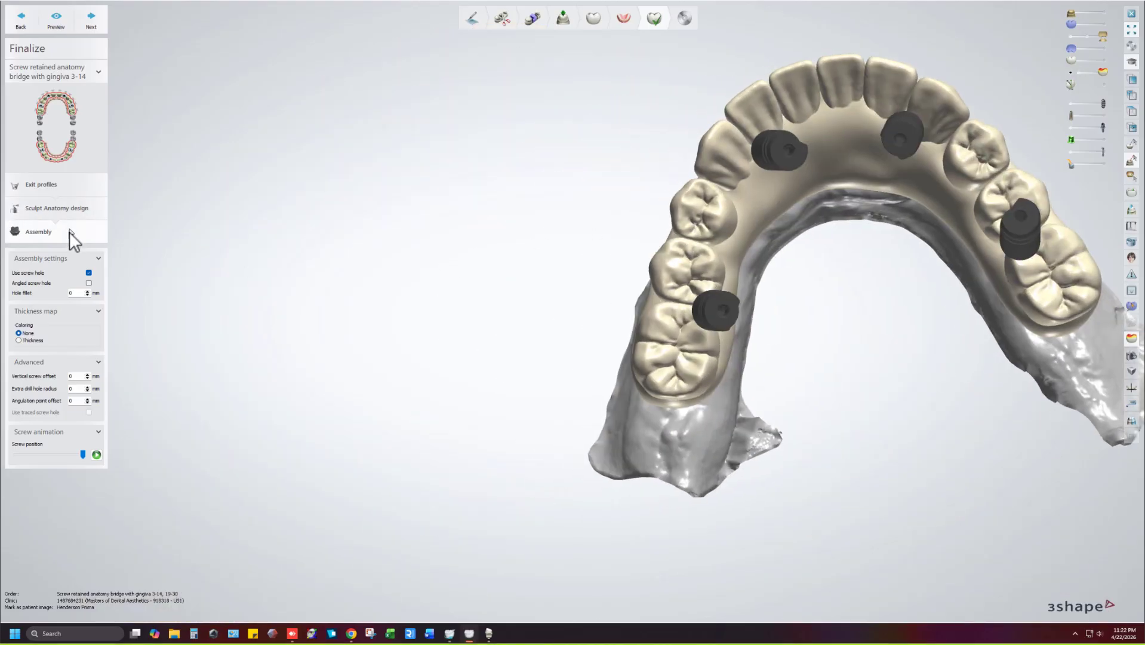
{"action": "left_click", "coordinate": [72, 149]}
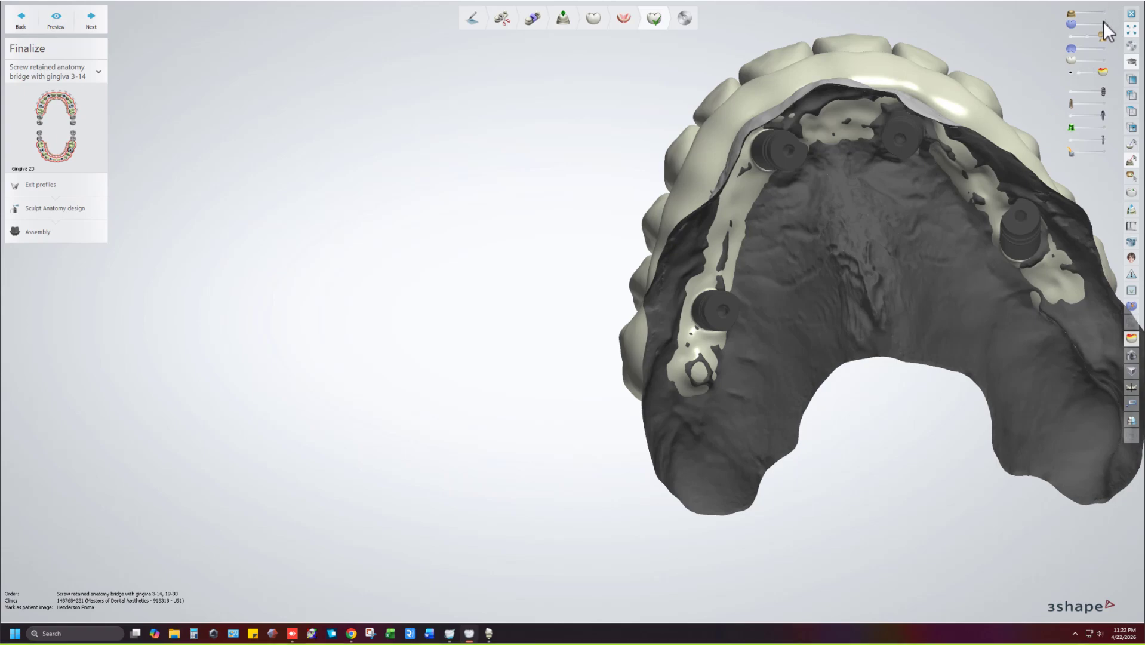
Hide the upper jaw and start assembly of the lower bridge 19-30.
{"action": "left_click_drag", "start_coordinate": [1102, 35], "coordinate": [1032, 30]}
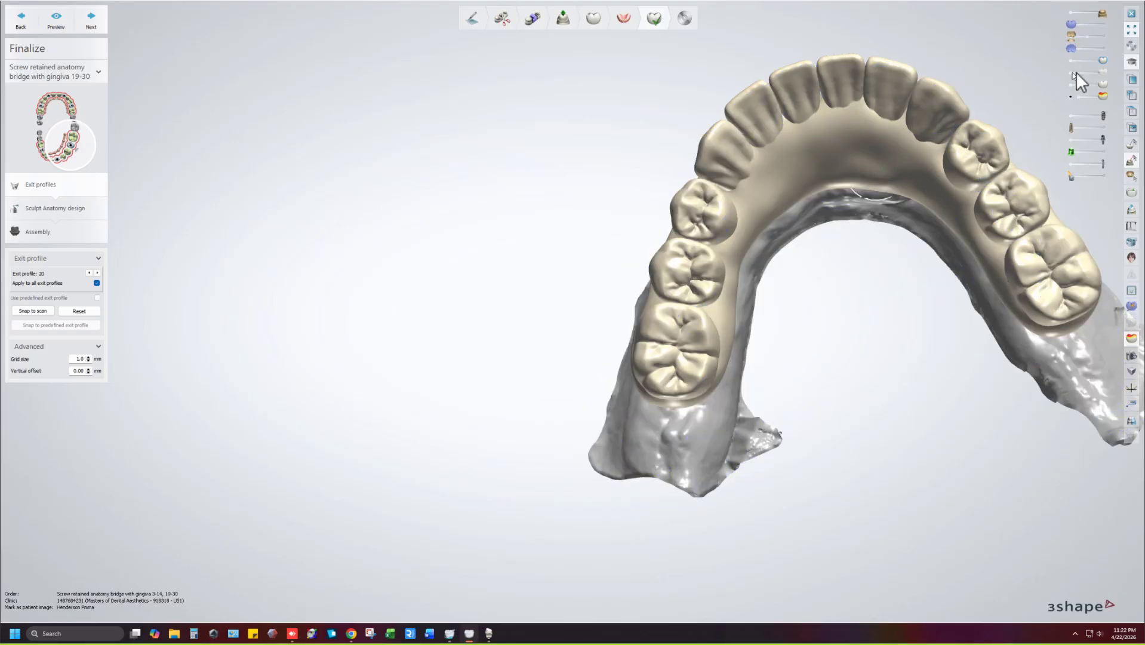
{"action": "left_click", "coordinate": [36, 233]}
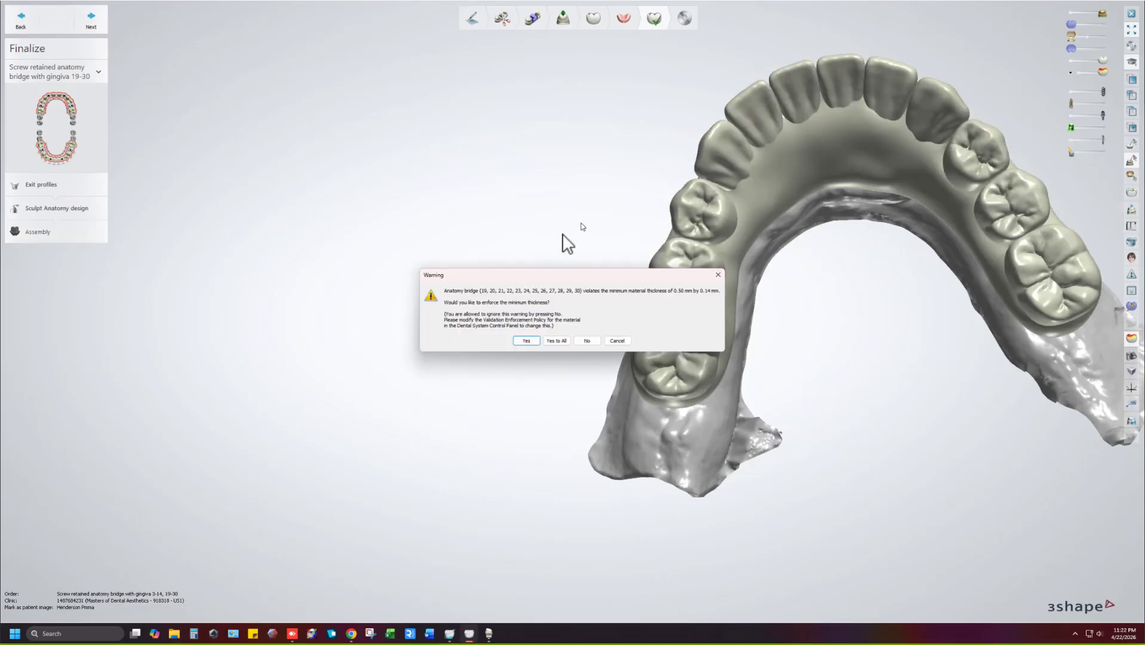
Decline enforcing the 0.50 mm minimum thickness and inspect the screw holes with opaque crowns.
{"action": "left_click", "coordinate": [587, 340]}
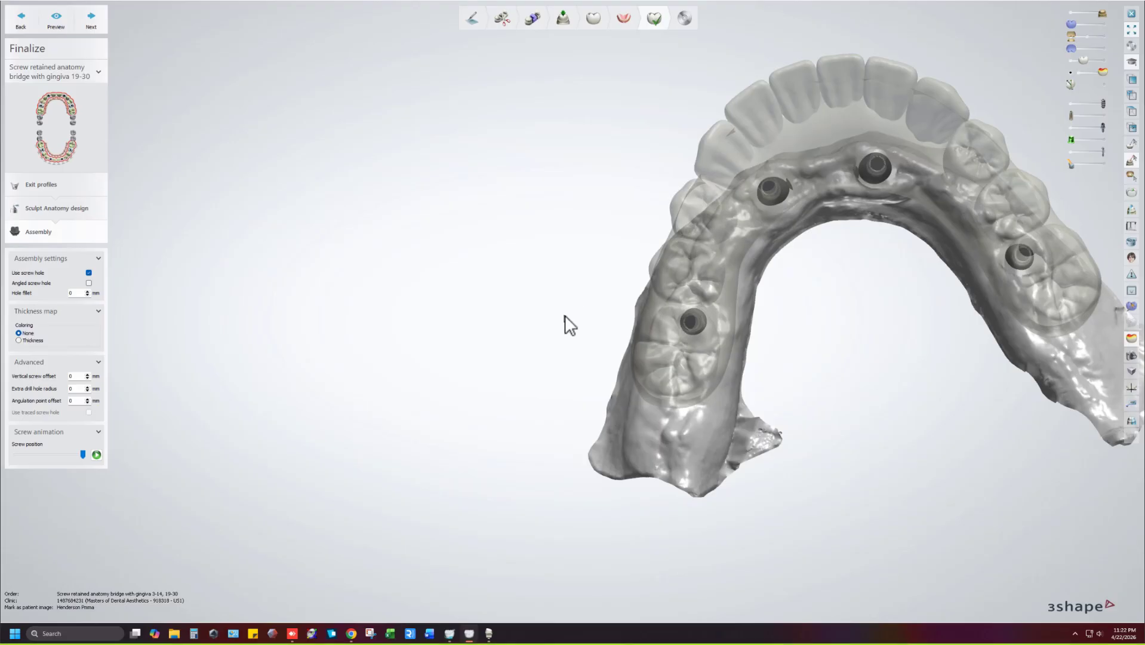
{"action": "right_click_drag", "start_coordinate": [774, 279], "coordinate": [776, 328]}
{"action": "left_click_drag", "start_coordinate": [1083, 61], "coordinate": [1119, 58]}
{"action": "right_click_drag", "start_coordinate": [773, 190], "coordinate": [673, 292]}
{"action": "scroll", "coordinate": [673, 292], "scroll_direction": "up", "scroll_amount": 10}
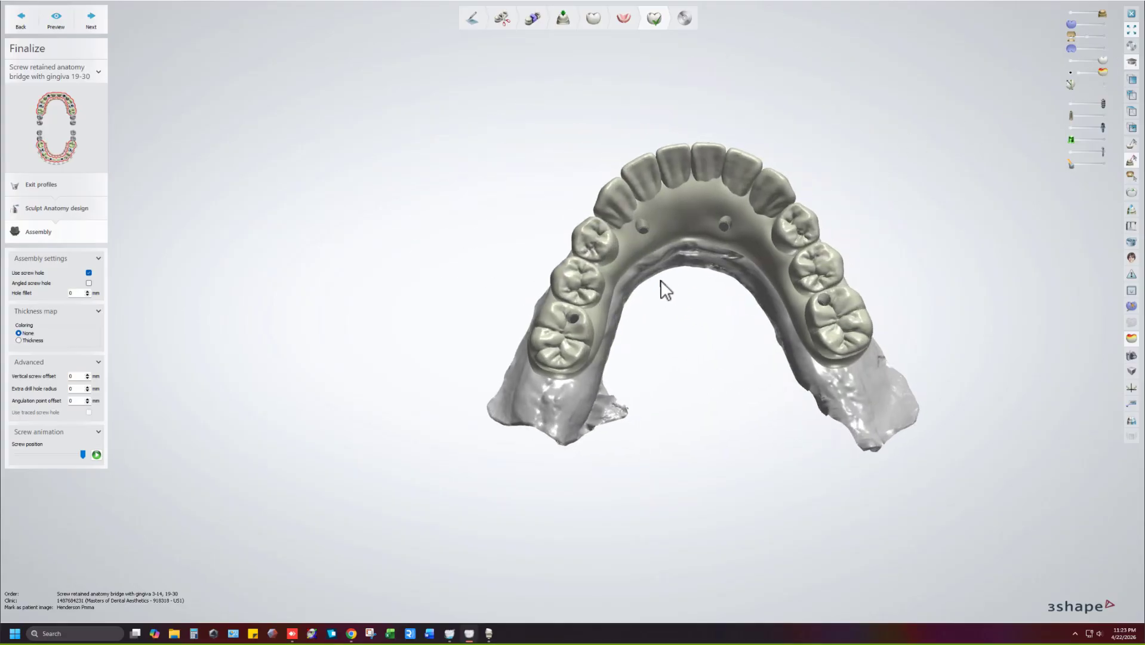
{"action": "scroll", "coordinate": [522, 316], "scroll_direction": "down", "scroll_amount": 10}
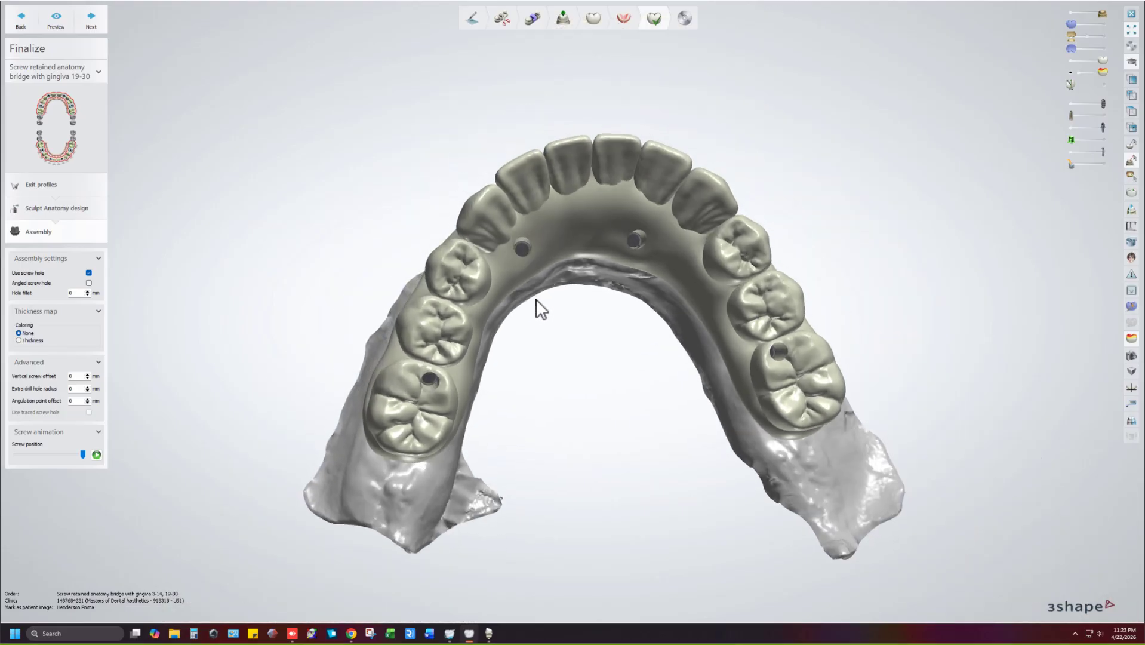
{"action": "right_click_drag", "start_coordinate": [536, 299], "coordinate": [528, 305]}
{"action": "scroll", "coordinate": [502, 321], "scroll_direction": "up", "scroll_amount": 5}
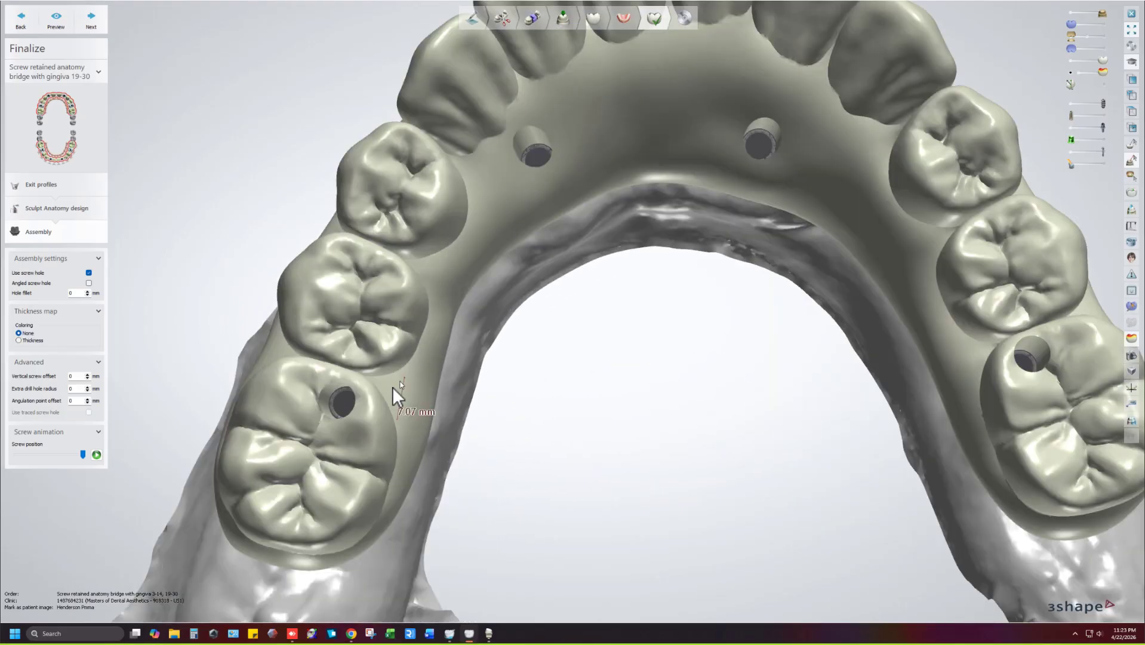
{"action": "right_click_drag", "start_coordinate": [378, 393], "coordinate": [428, 361]}
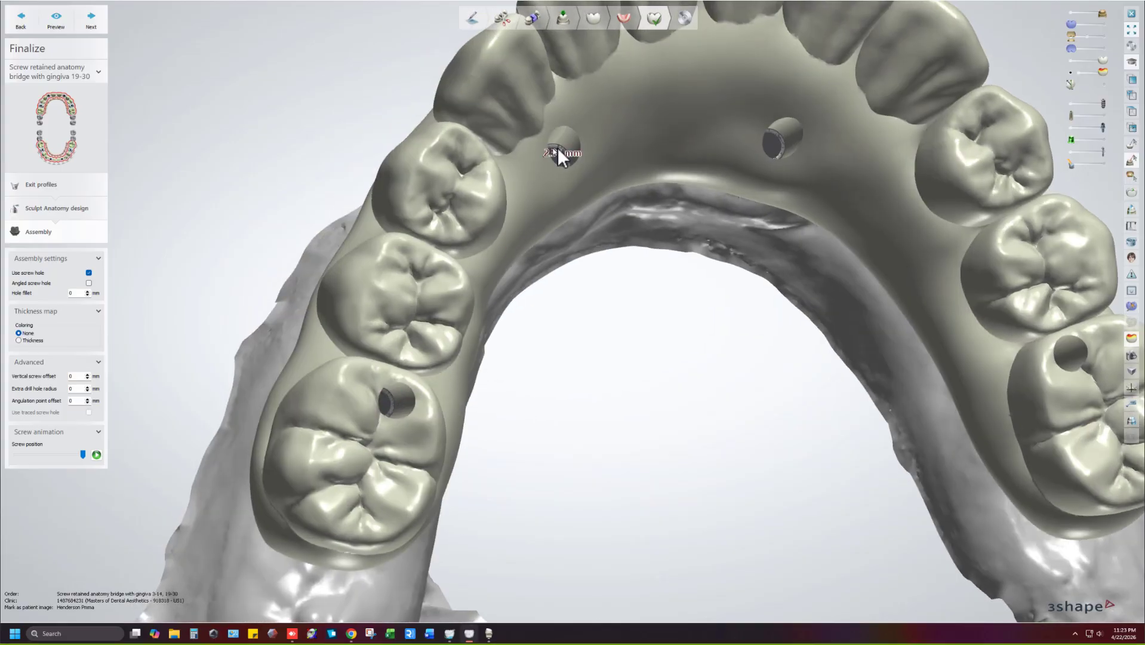
{"action": "right_click_drag", "start_coordinate": [808, 155], "coordinate": [734, 286]}
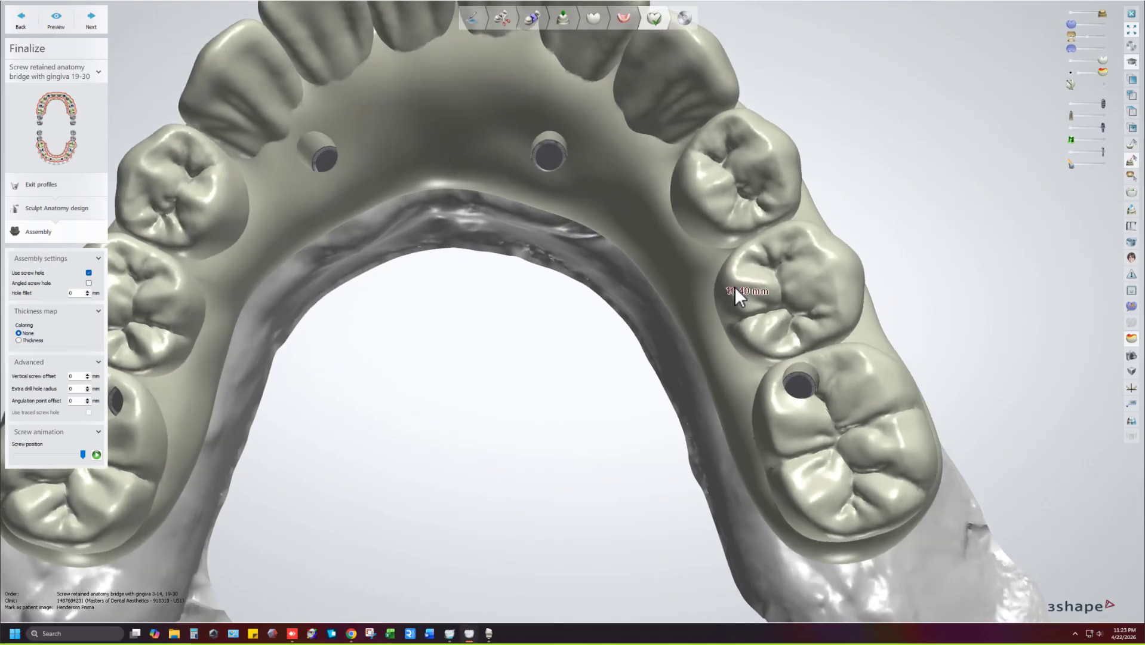
{"action": "scroll", "coordinate": [725, 310], "scroll_direction": "down", "scroll_amount": 5}
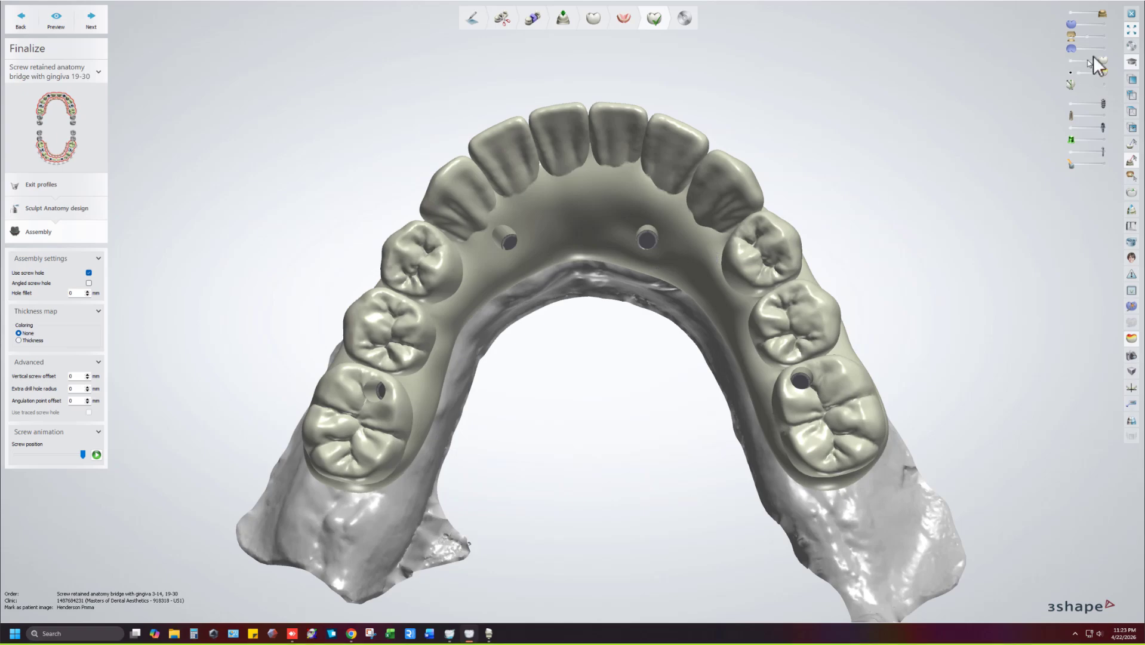
Hide the gum model and all screws to inspect the bridge's underside.
{"action": "left_click", "coordinate": [1070, 13]}
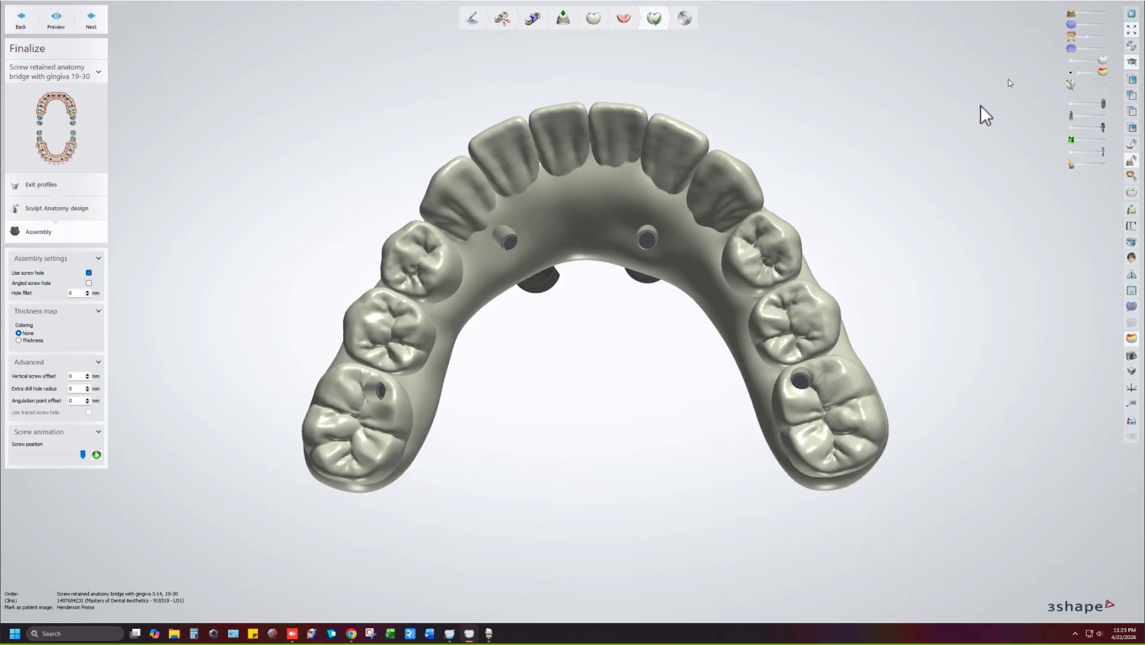
{"action": "right_click_drag", "start_coordinate": [974, 108], "coordinate": [804, 152]}
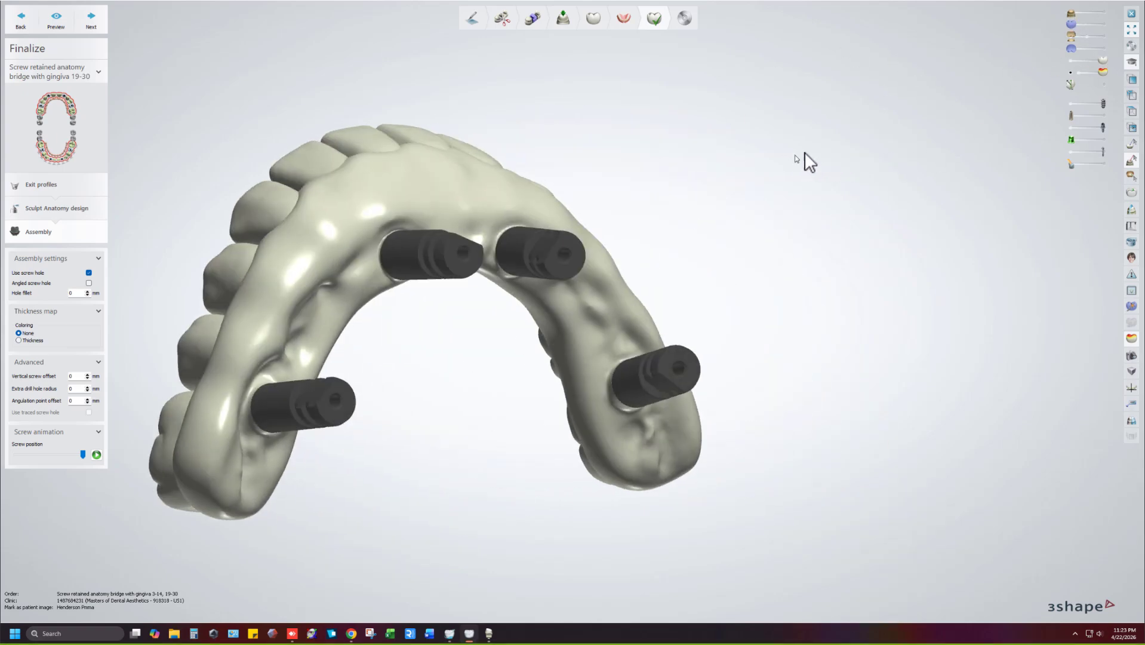
{"action": "left_click", "coordinate": [1072, 104]}
{"action": "left_click", "coordinate": [1071, 127]}
{"action": "left_click", "coordinate": [1072, 151]}
{"action": "right_click_drag", "start_coordinate": [1038, 169], "coordinate": [779, 187]}
{"action": "scroll", "coordinate": [734, 332], "scroll_direction": "up", "scroll_amount": 5}
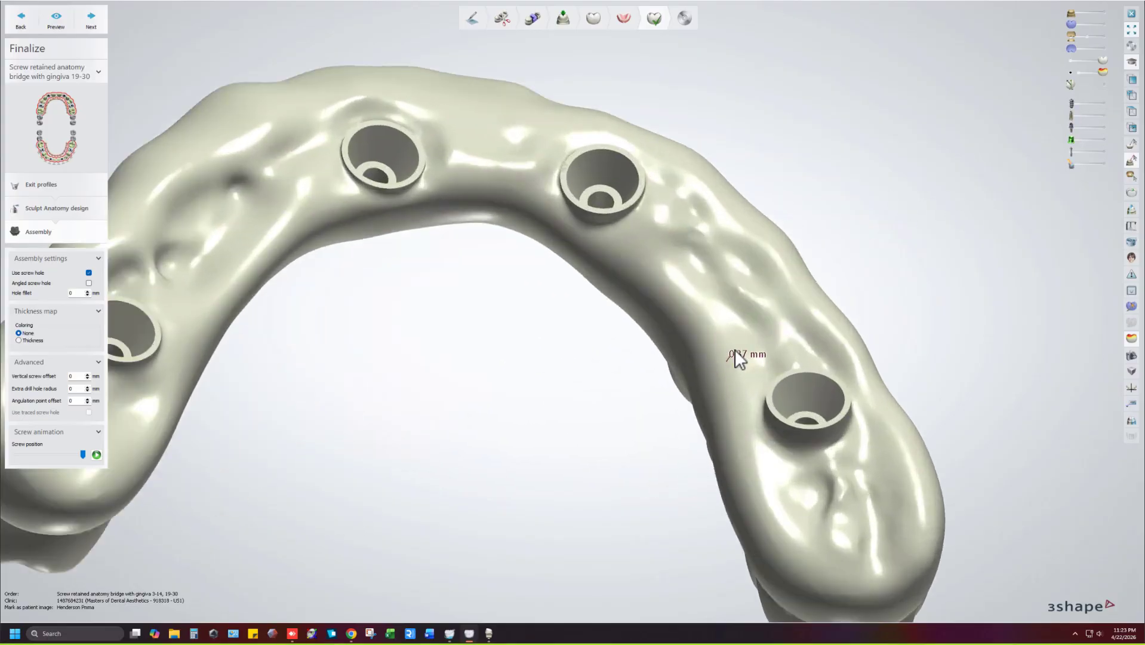
{"action": "scroll", "coordinate": [735, 350], "scroll_direction": "down", "scroll_amount": 5}
{"action": "mouse_move", "coordinate": [744, 276]}
{"action": "right_mouse_down"}
{"action": "mouse_move", "coordinate": [726, 301]}
{"action": "mouse_move", "coordinate": [757, 288]}
{"action": "right_mouse_up"}
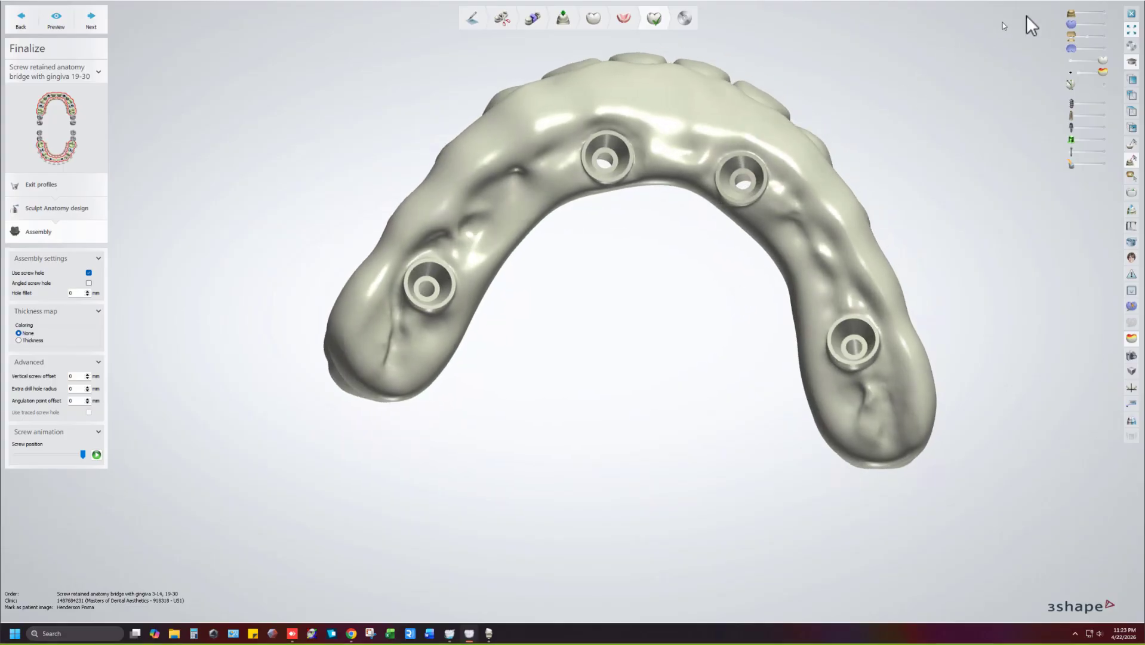
Close the bridge design without saving, and cancel closing Dental Manager.
{"action": "left_click", "coordinate": [1132, 14]}
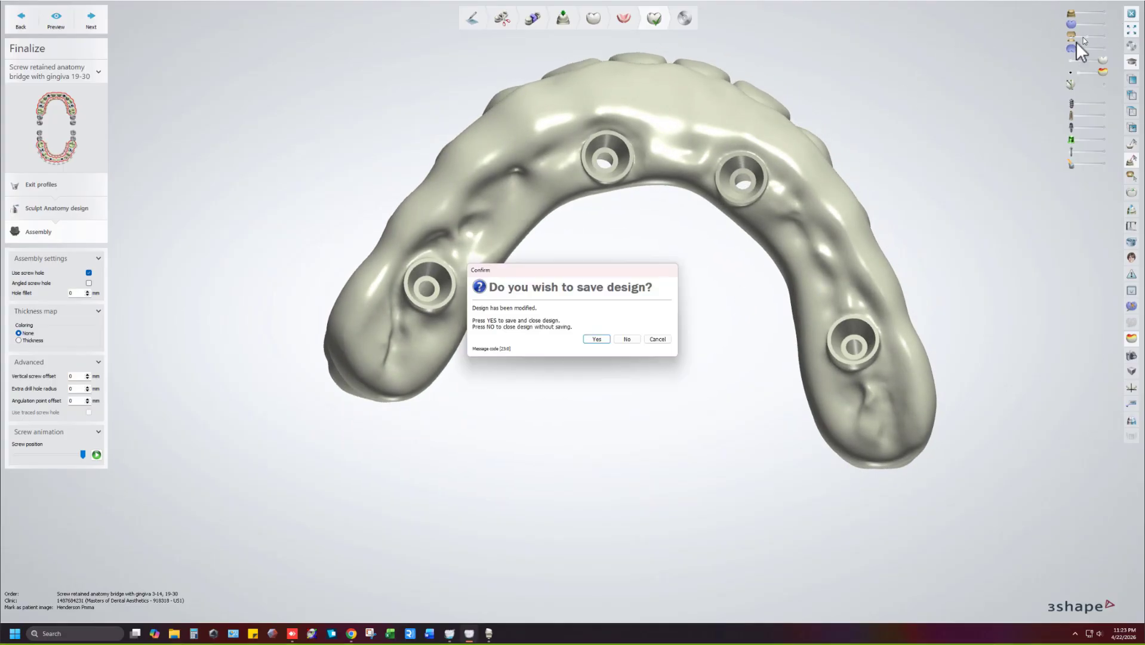
{"action": "left_click", "coordinate": [628, 339]}
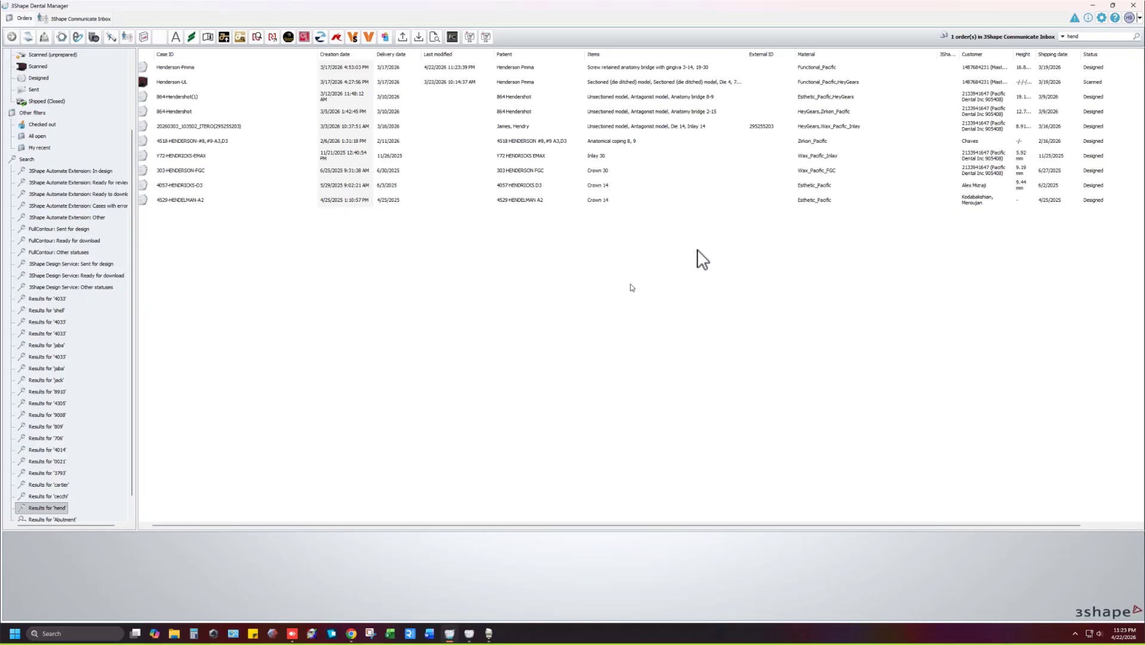
{"action": "left_click", "coordinate": [1134, 7]}
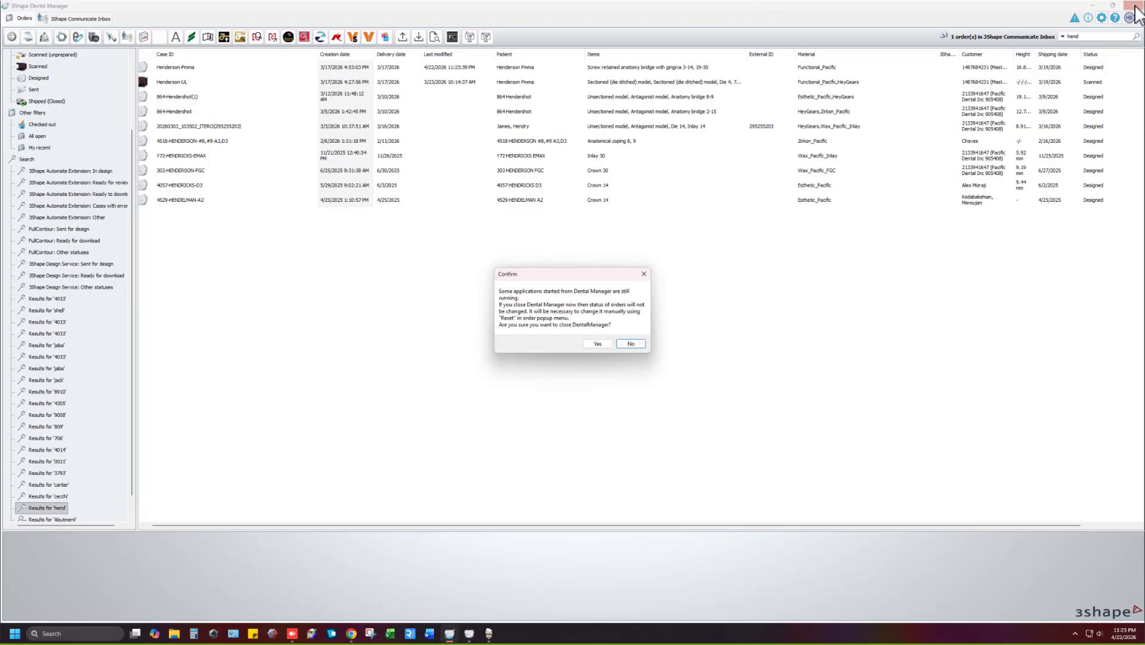
{"action": "left_click", "coordinate": [633, 344]}
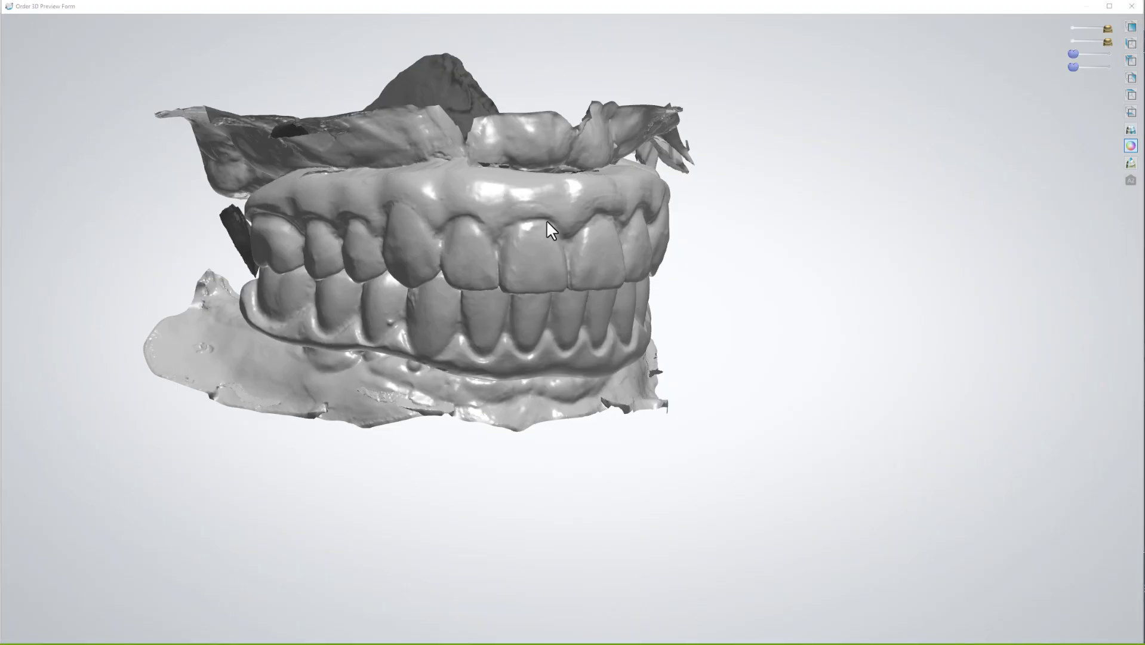
Close the 3D preview and open the icam_upper order with Design from its context menu.
{"action": "left_click", "coordinate": [1131, 6]}
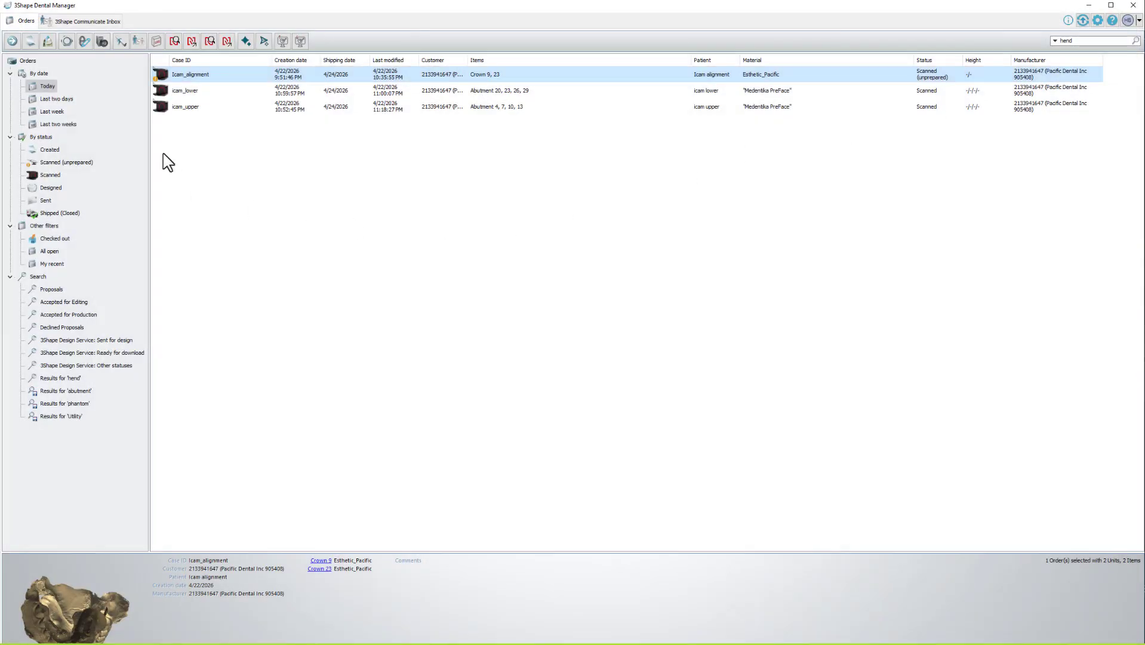
{"action": "left_click", "coordinate": [183, 96]}
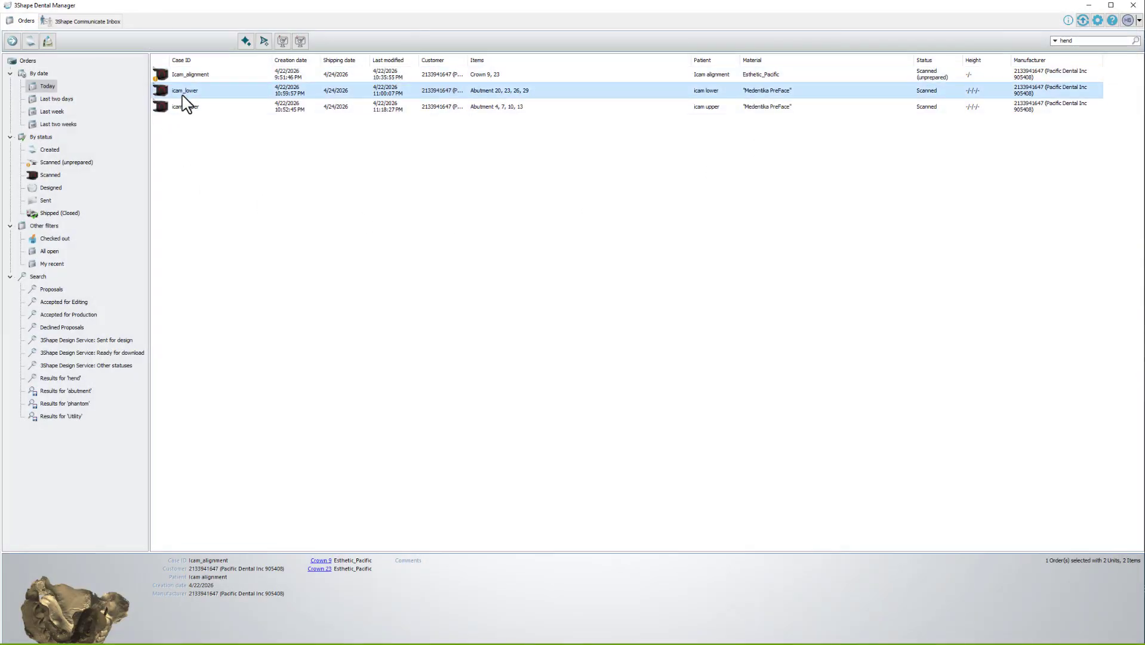
{"action": "right_click", "coordinate": [183, 110]}
{"action": "left_click", "coordinate": [199, 135]}
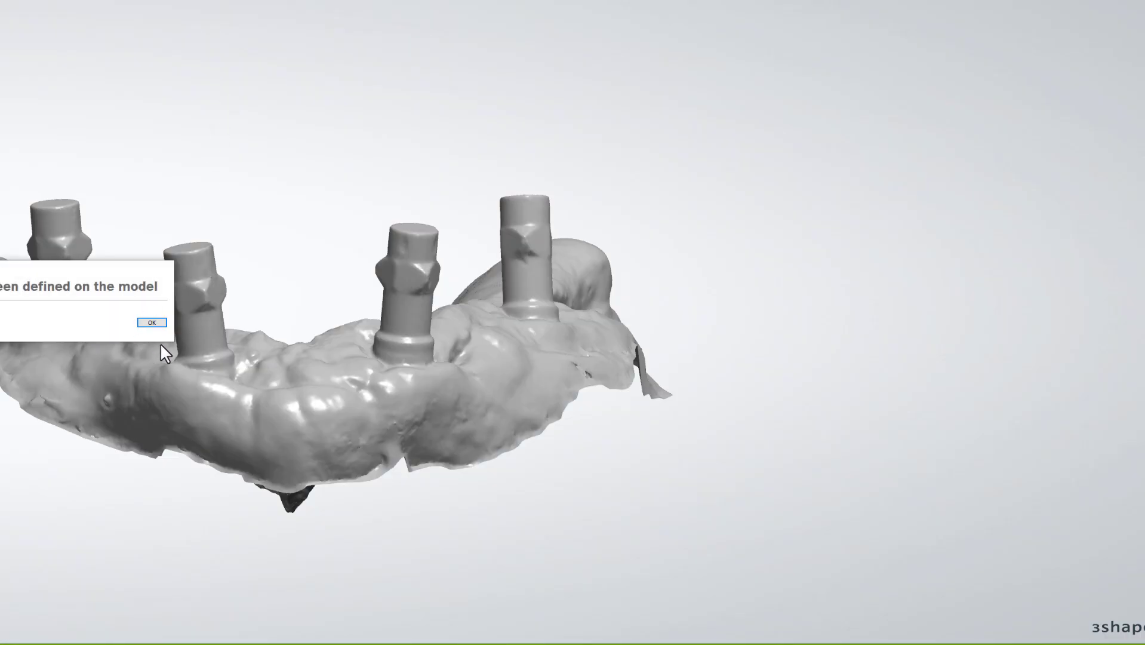
Dismiss the model message, rearrange the design window and enlarge the 3D jaw view.
{"action": "left_click", "coordinate": [154, 325]}
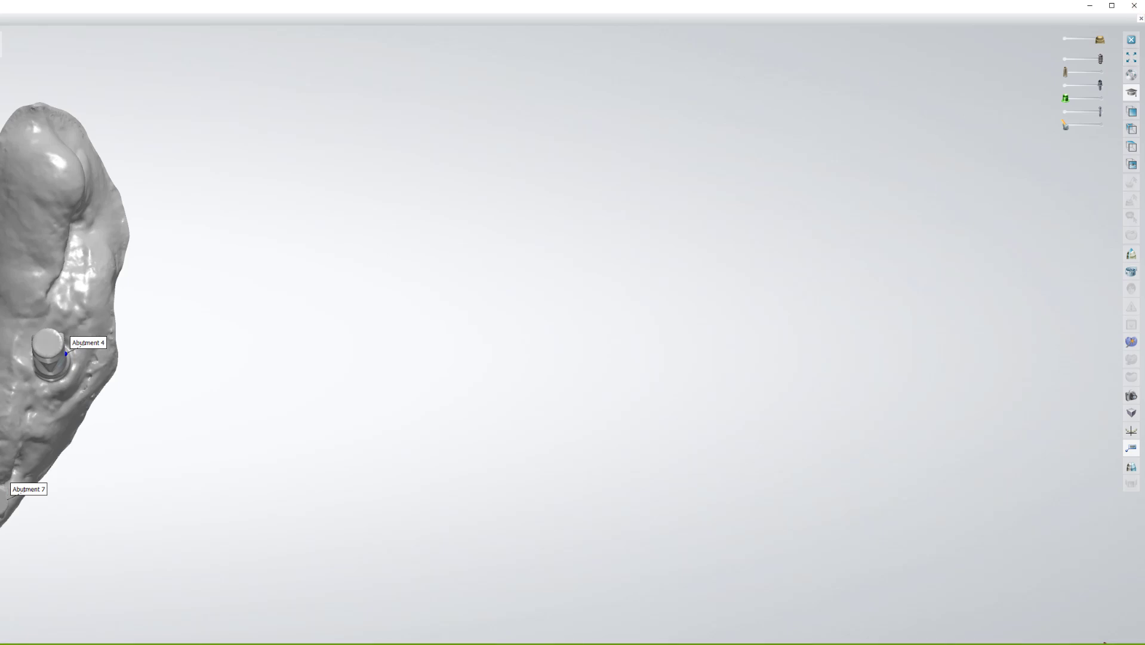
{"action": "left_click_drag", "start_coordinate": [1137, 8], "coordinate": [592, 171]}
{"action": "left_click_drag", "start_coordinate": [481, 177], "coordinate": [1028, 10]}
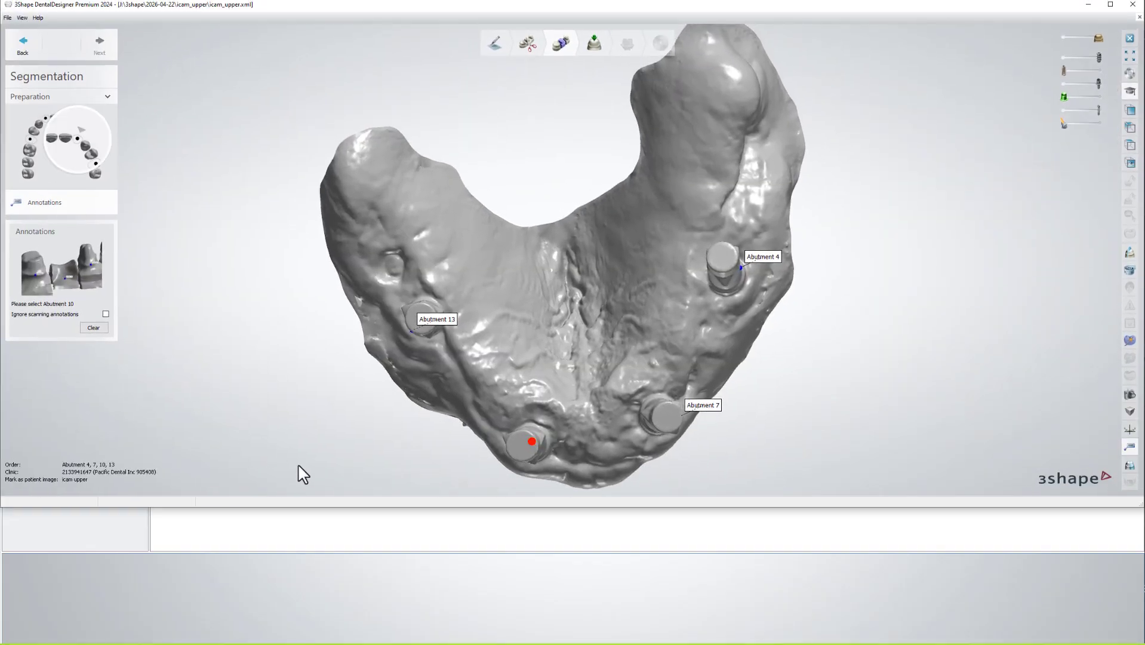
{"action": "left_click_drag", "start_coordinate": [352, 508], "coordinate": [343, 627]}
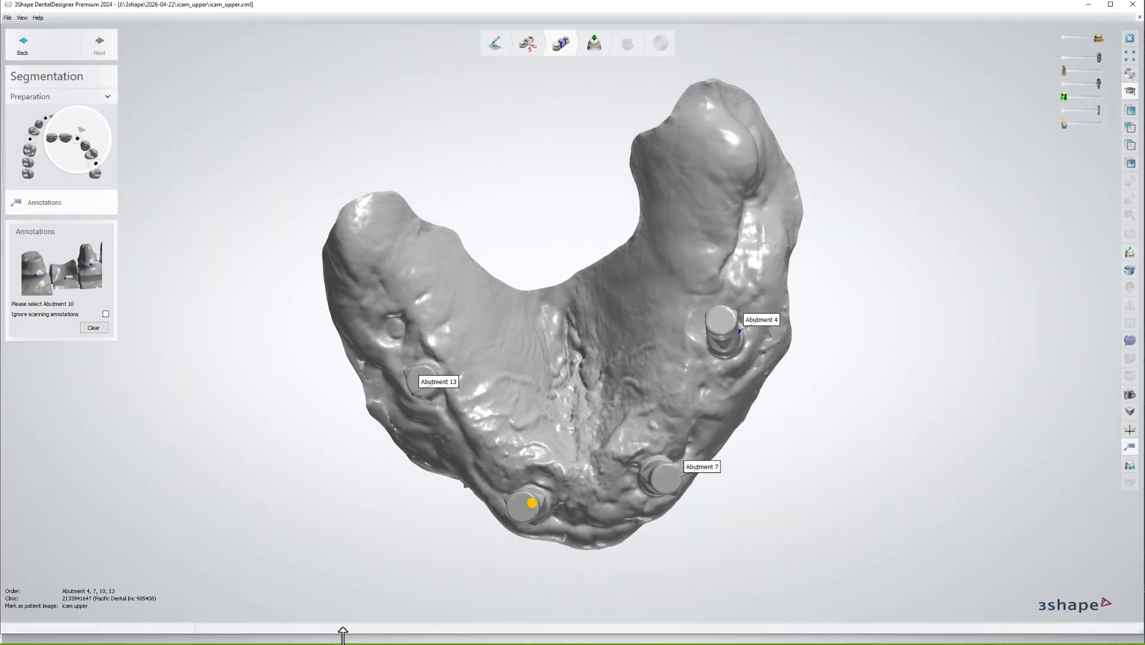
Ignore scanning annotations, mark the scan bodies as Abutments 4, 7, 10 and 13, and continue to Prepare.
{"action": "left_click", "coordinate": [106, 314]}
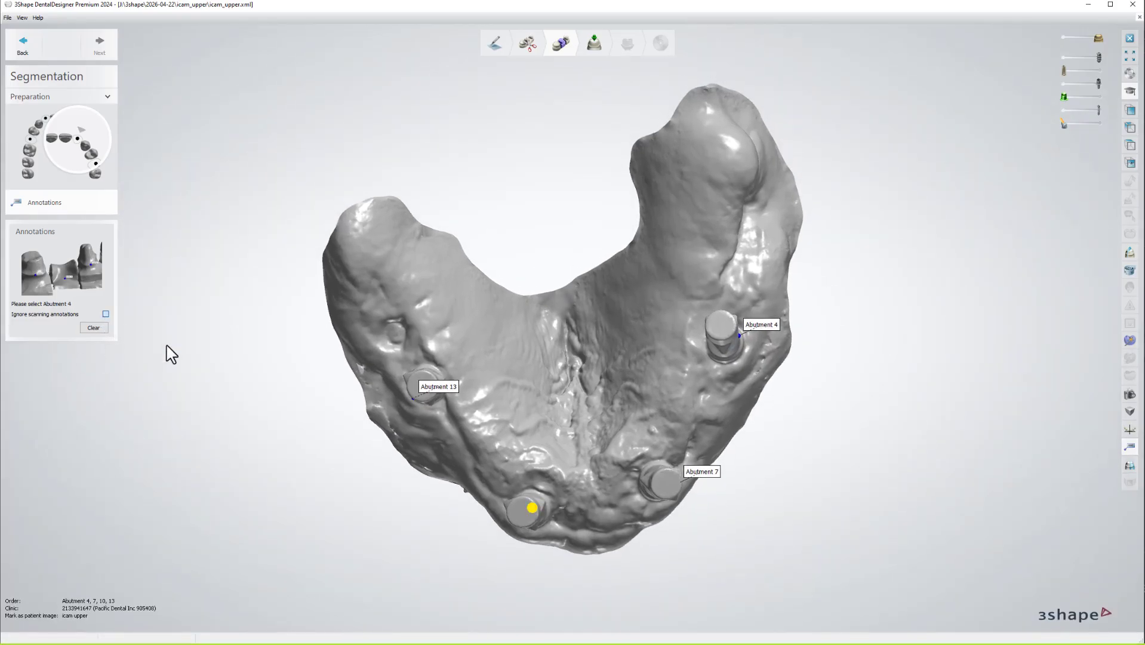
{"action": "left_click", "coordinate": [740, 353]}
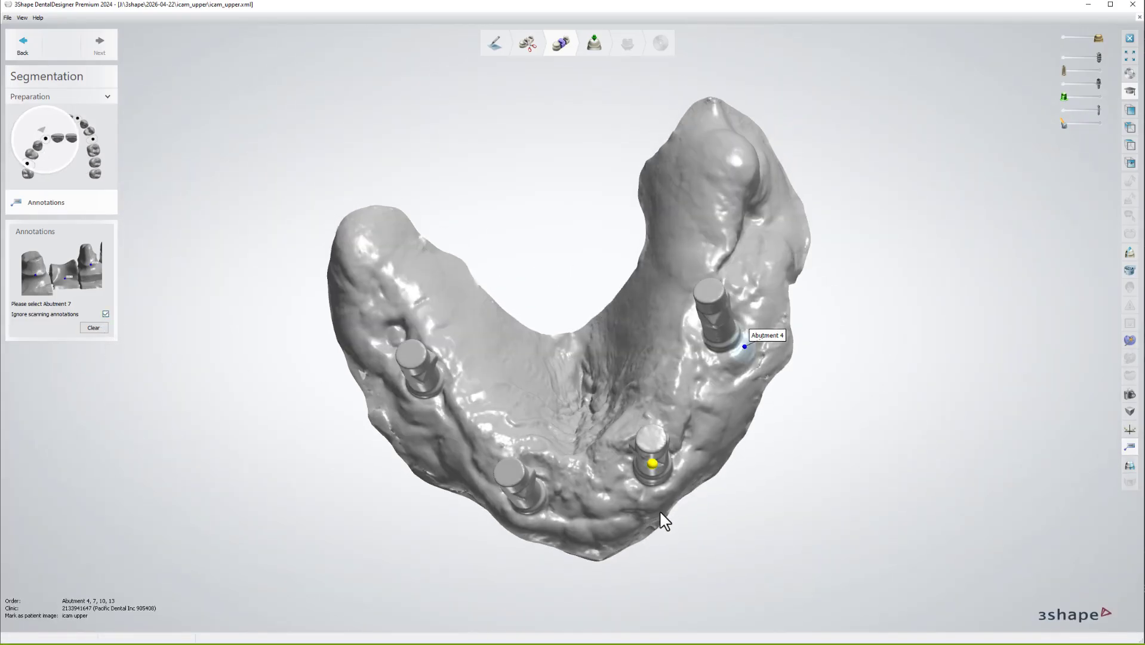
{"action": "left_click", "coordinate": [656, 485]}
{"action": "left_click", "coordinate": [537, 512]}
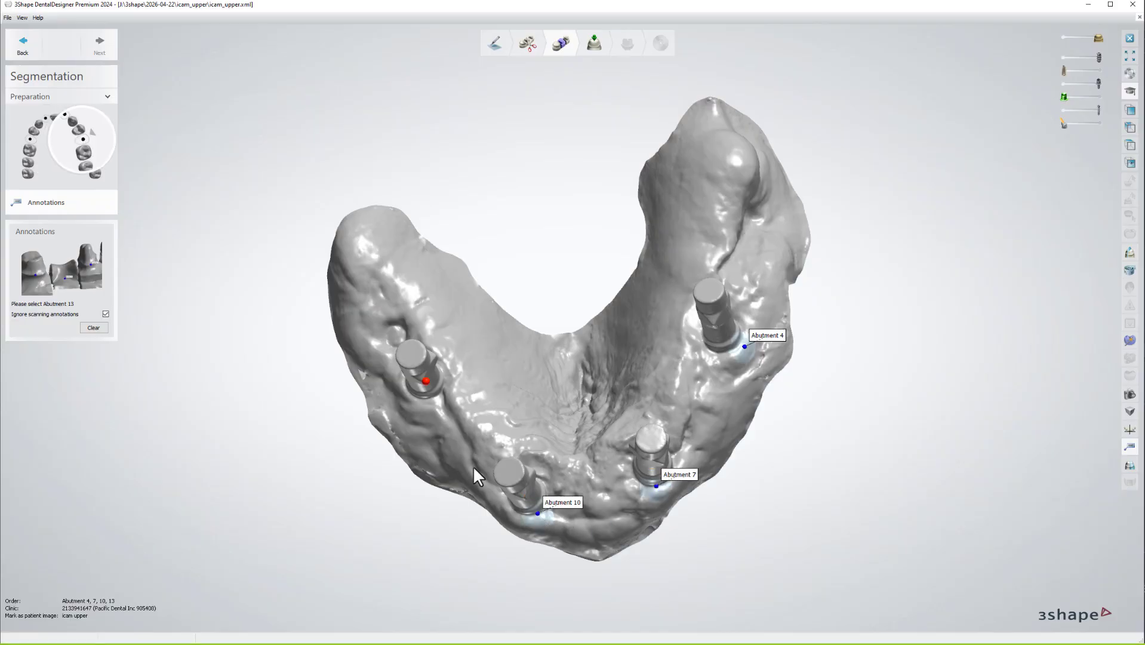
{"action": "left_click", "coordinate": [431, 404]}
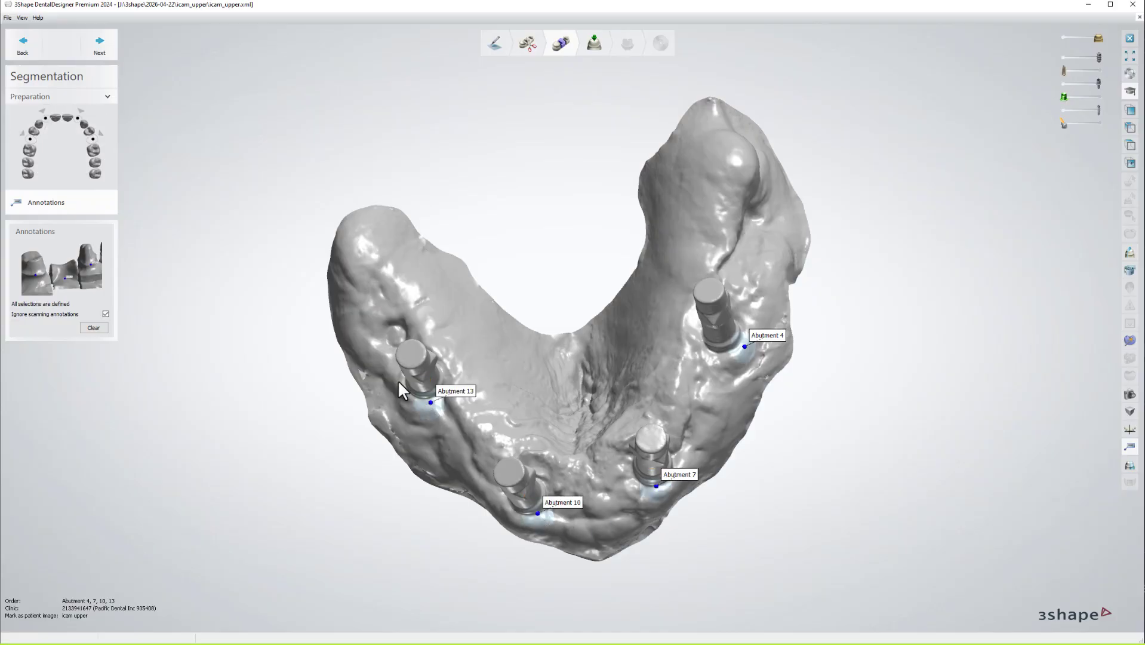
{"action": "left_click", "coordinate": [528, 44]}
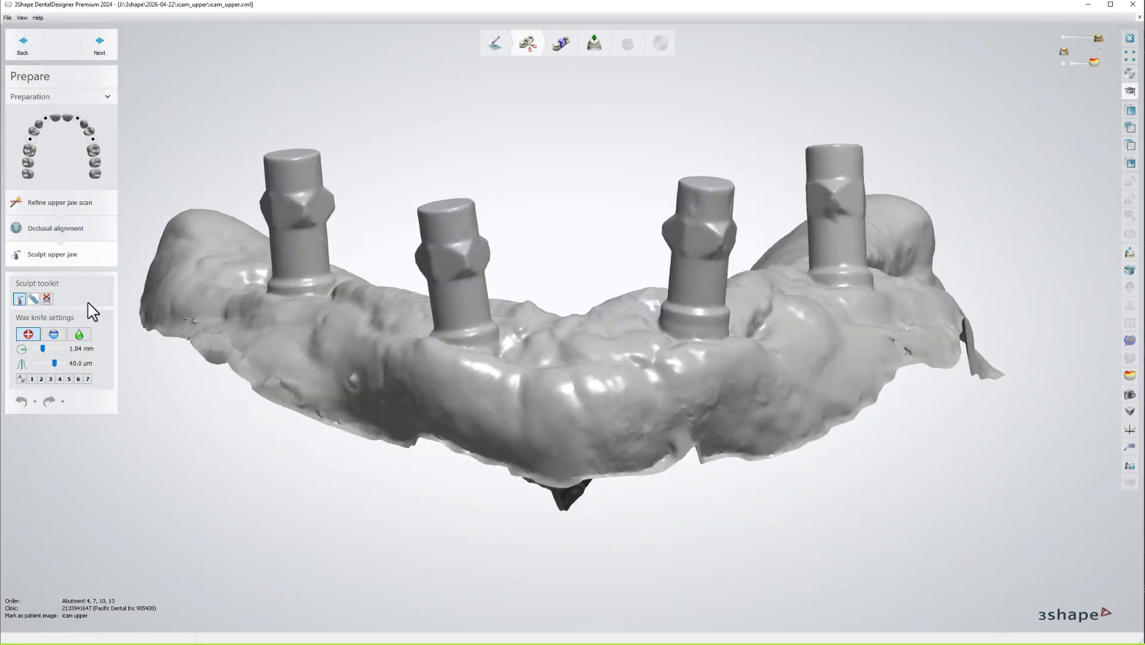
With the tooth extraction tool, outline a cut ring around the right scan body's rim.
{"action": "left_click", "coordinate": [47, 297]}
{"action": "scroll", "coordinate": [872, 322], "scroll_direction": "up", "scroll_amount": 5}
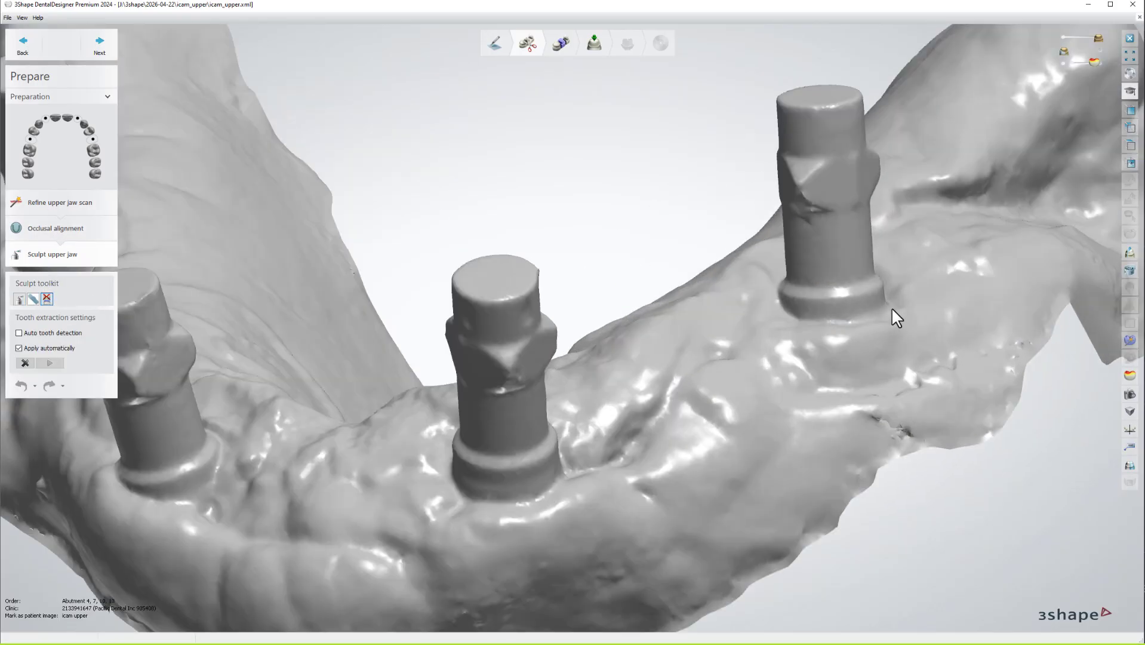
{"action": "left_click", "coordinate": [891, 307]}
{"action": "scroll", "coordinate": [799, 299], "scroll_direction": "down", "scroll_amount": 2}
{"action": "middle_click_drag", "start_coordinate": [799, 299], "coordinate": [677, 264]}
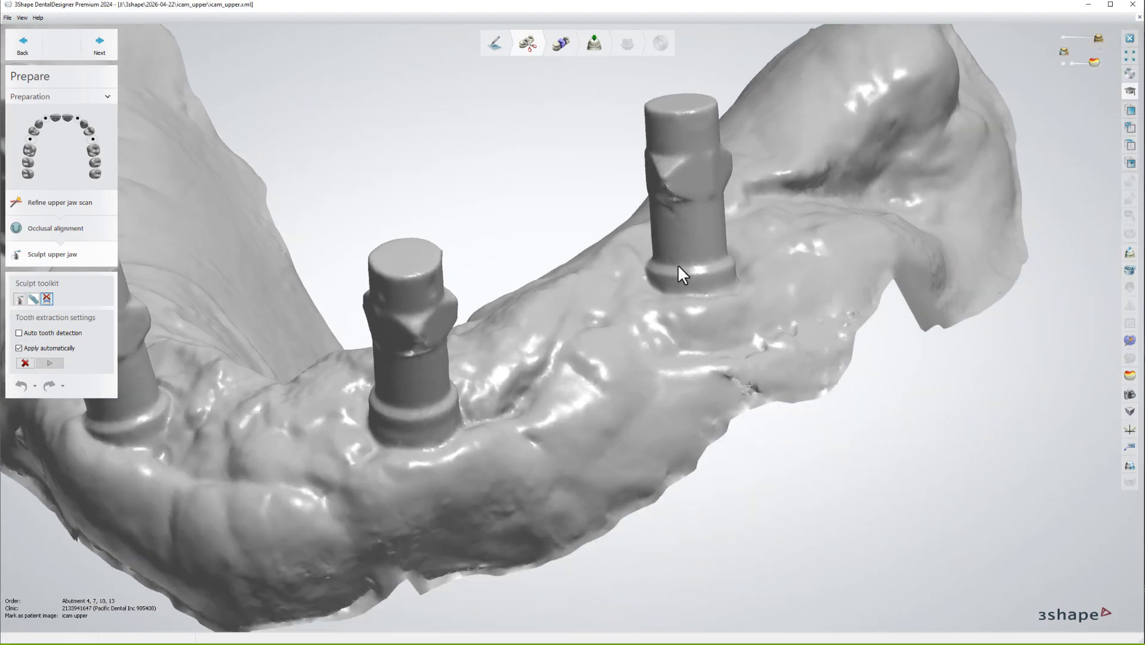
{"action": "right_click_drag", "start_coordinate": [677, 264], "coordinate": [695, 337]}
{"action": "scroll", "coordinate": [715, 309], "scroll_direction": "up", "scroll_amount": 3}
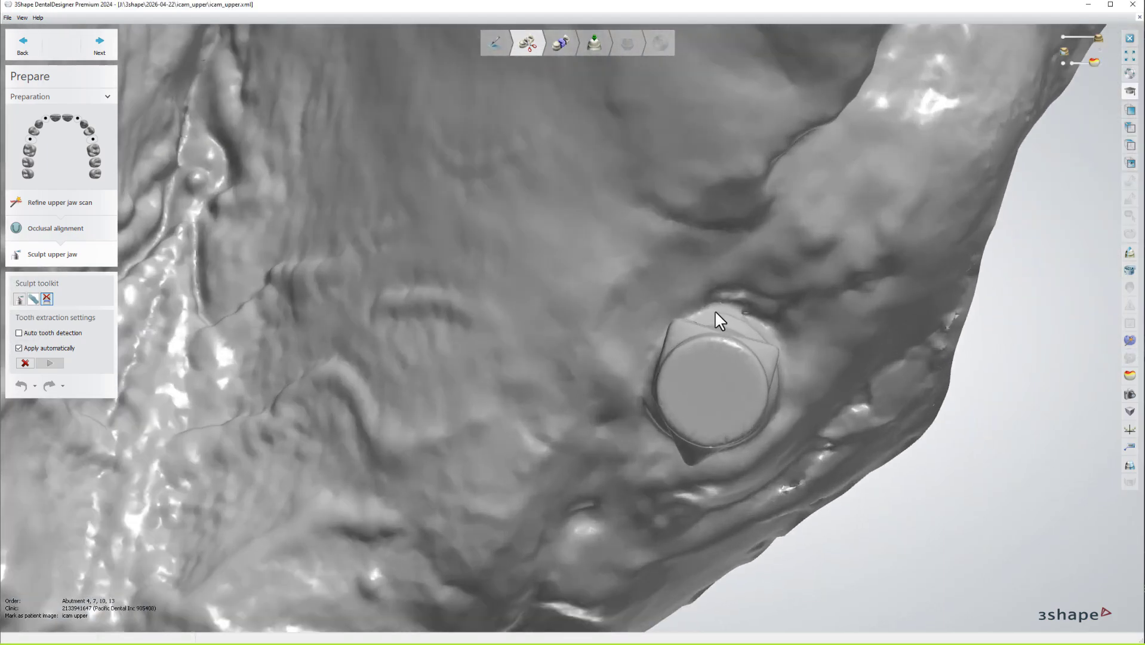
{"action": "left_click", "coordinate": [782, 351]}
{"action": "left_click", "coordinate": [785, 394]}
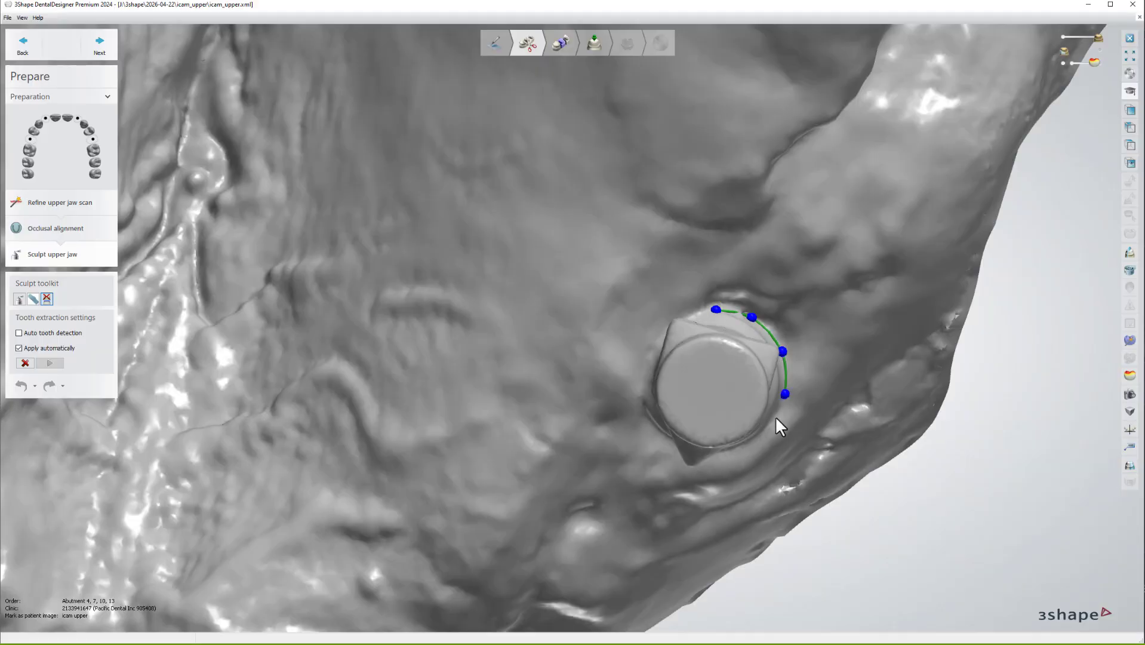
{"action": "right_click_drag", "start_coordinate": [725, 456], "coordinate": [705, 448]}
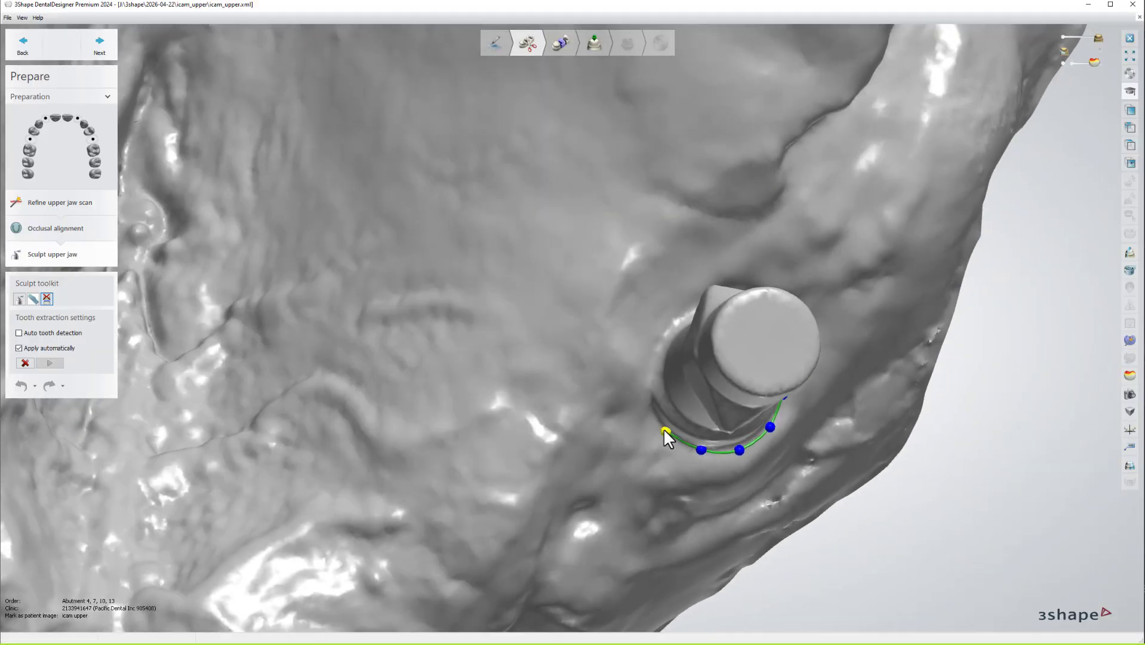
{"action": "right_click_drag", "start_coordinate": [675, 327], "coordinate": [703, 312]}
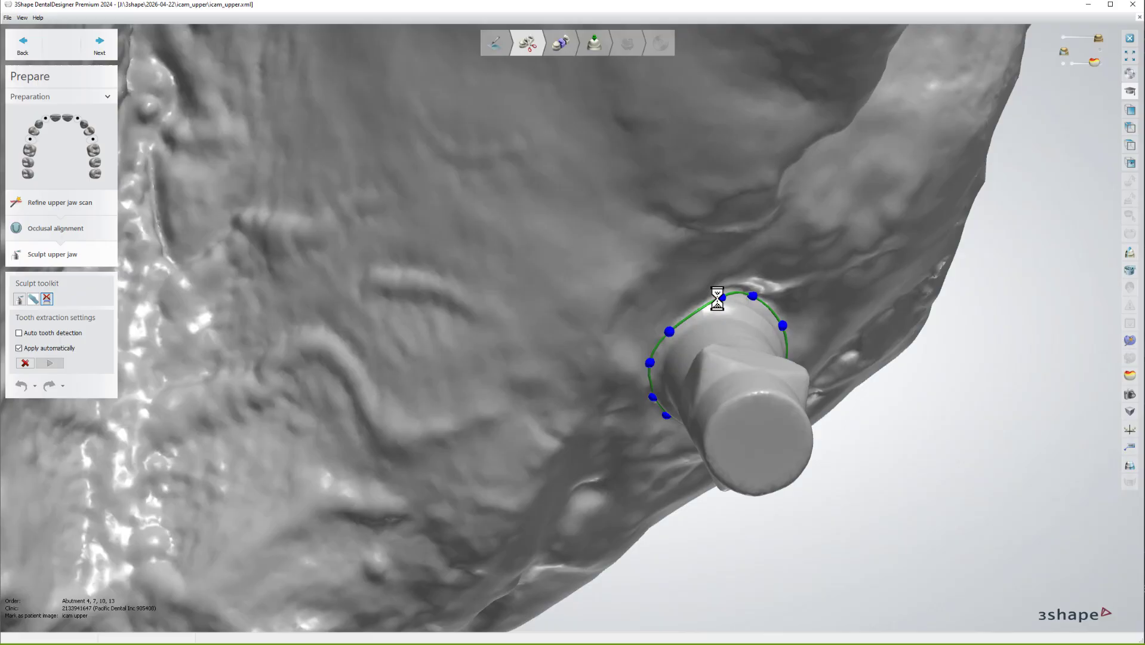
{"action": "right_click_drag", "start_coordinate": [618, 301], "coordinate": [569, 335]}
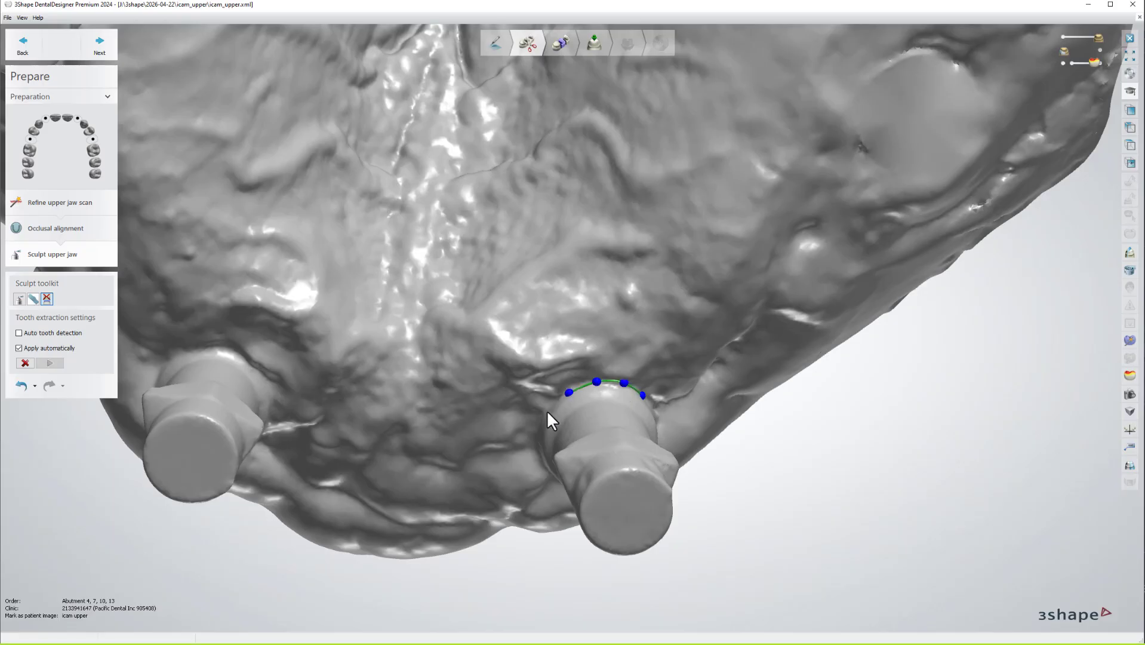
{"action": "right_click_drag", "start_coordinate": [546, 410], "coordinate": [545, 412]}
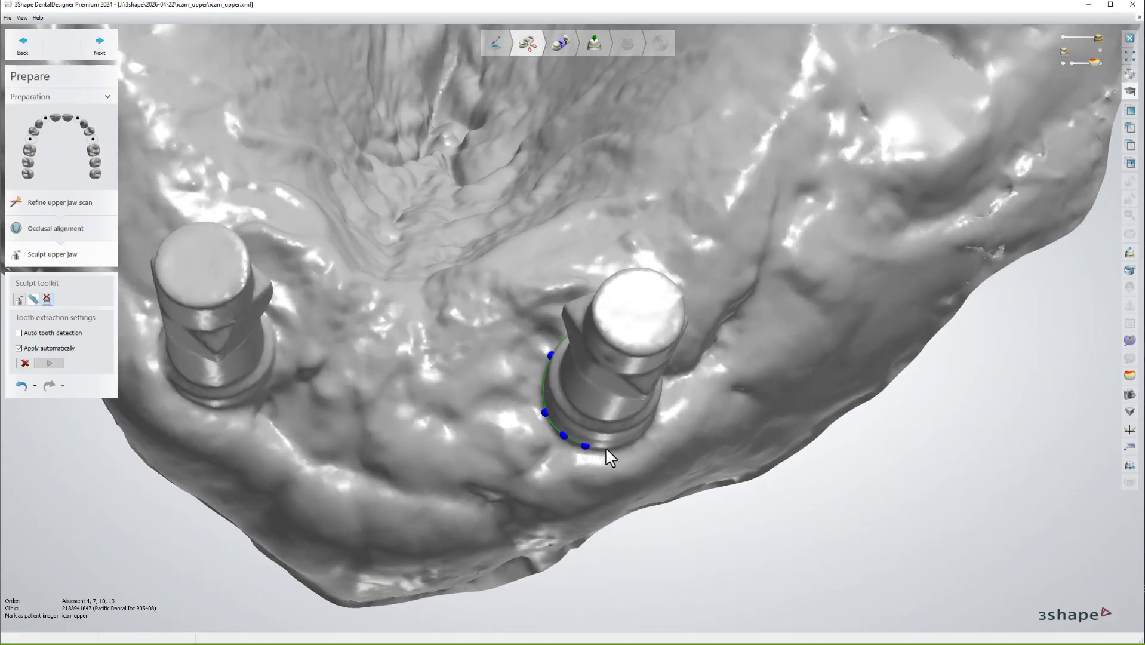
{"action": "right_click_drag", "start_coordinate": [659, 415], "coordinate": [633, 424]}
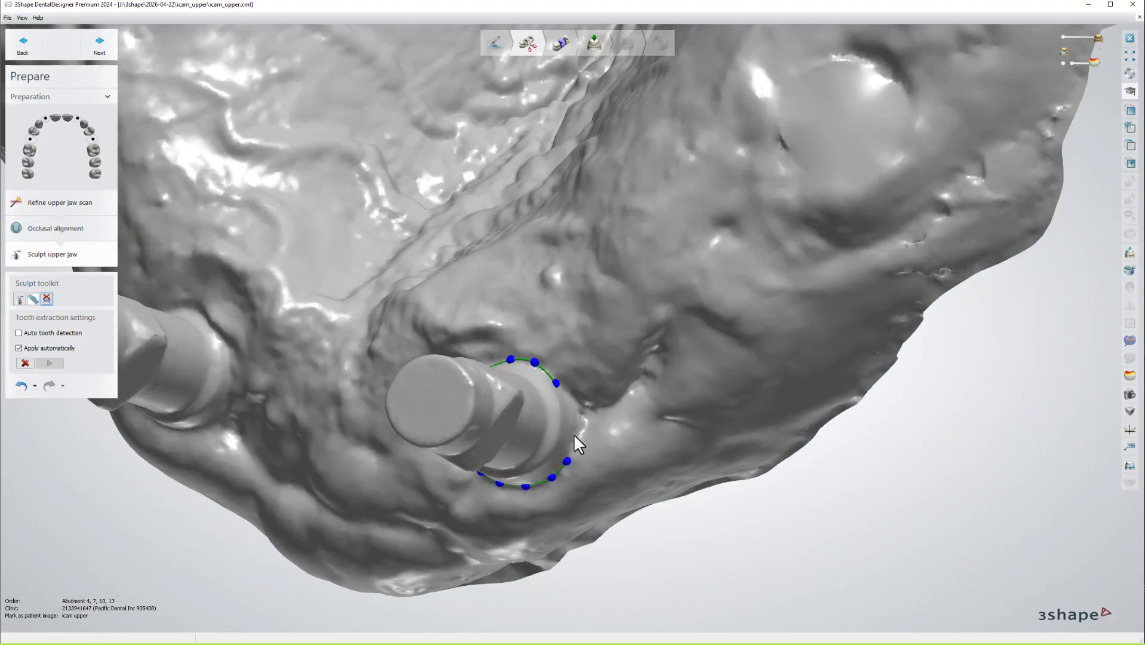
{"action": "left_click", "coordinate": [559, 382]}
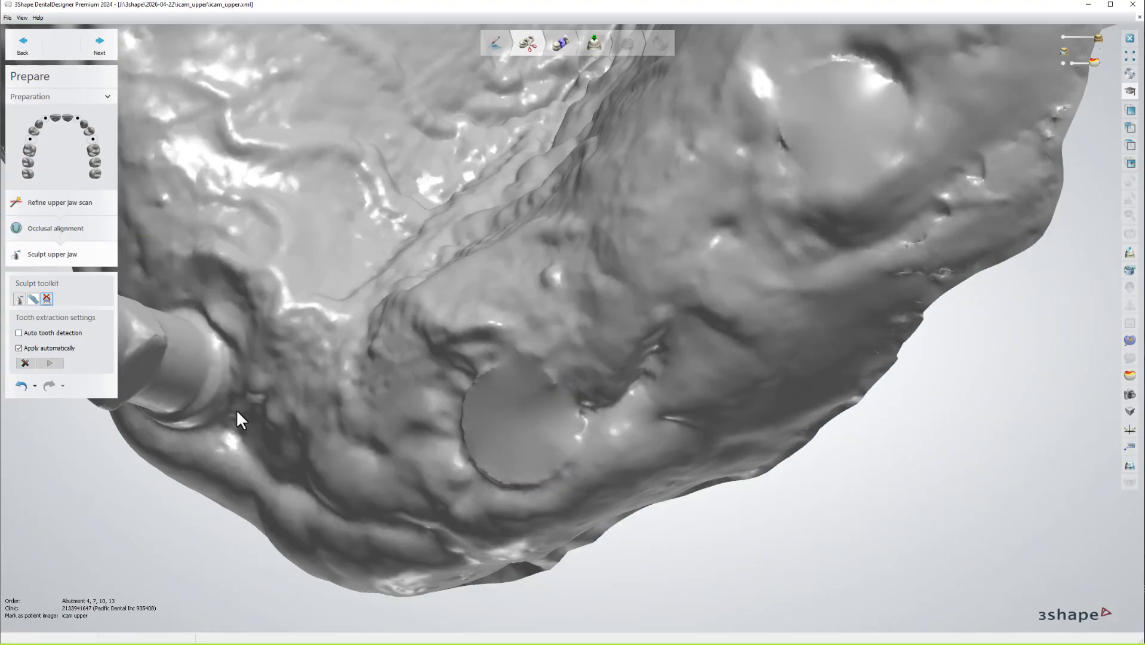
Draw and close a cut line around the next scan abutment's base to remove it.
{"action": "right_click_drag", "start_coordinate": [224, 410], "coordinate": [292, 404]}
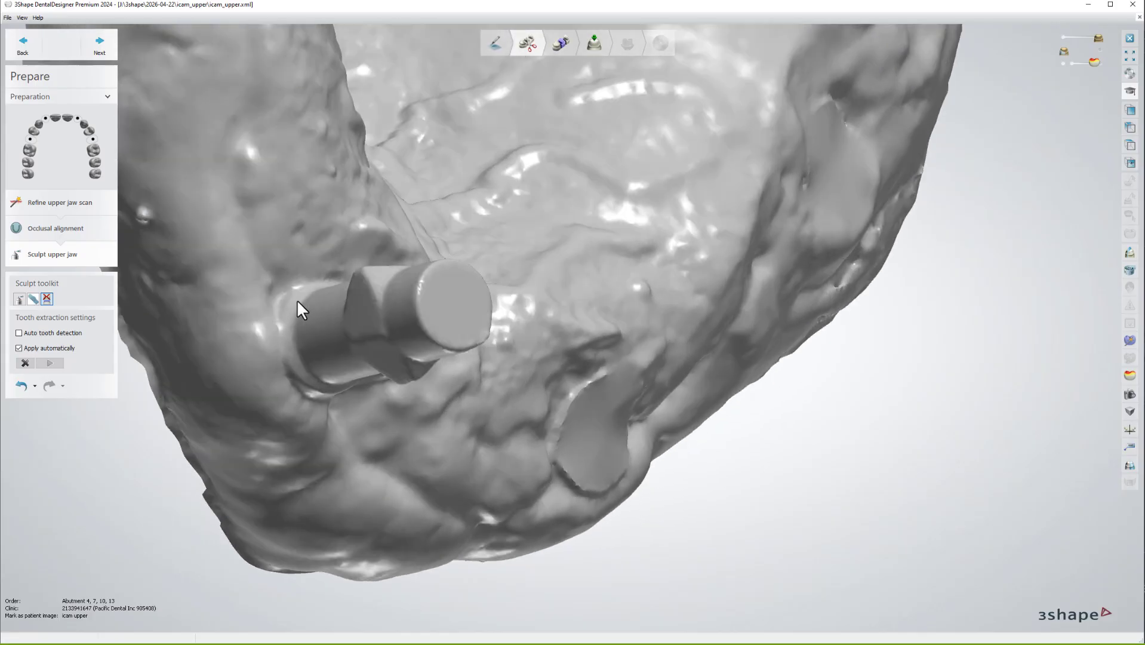
{"action": "left_click", "coordinate": [323, 280]}
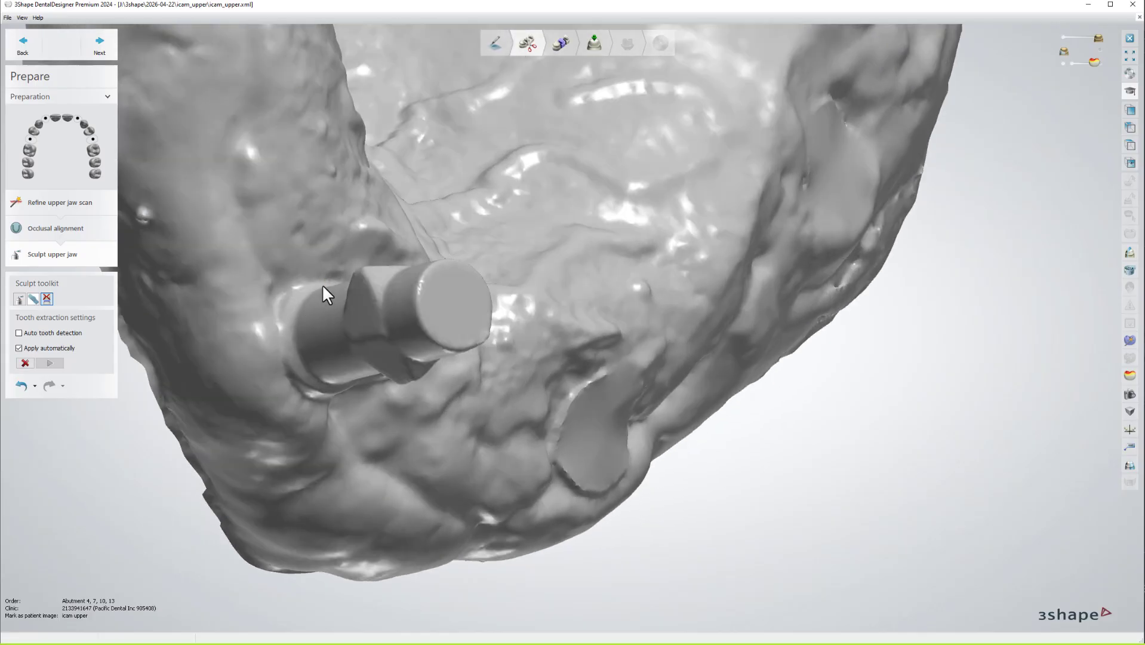
{"action": "left_click", "coordinate": [323, 281]}
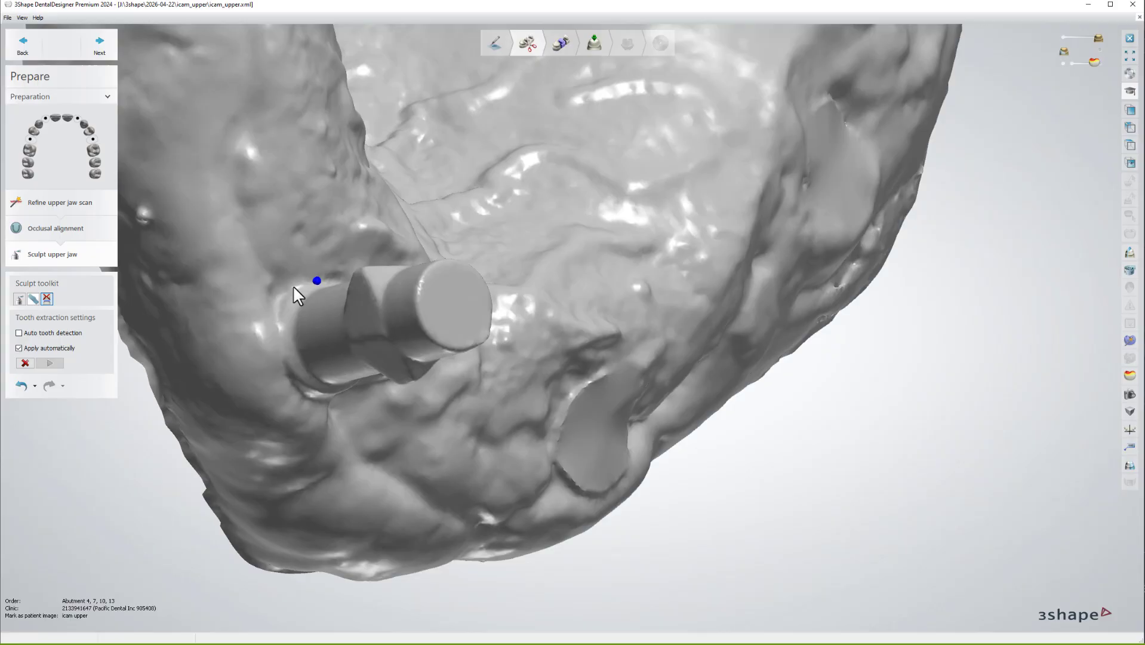
{"action": "right_click_drag", "start_coordinate": [323, 400], "coordinate": [281, 360]}
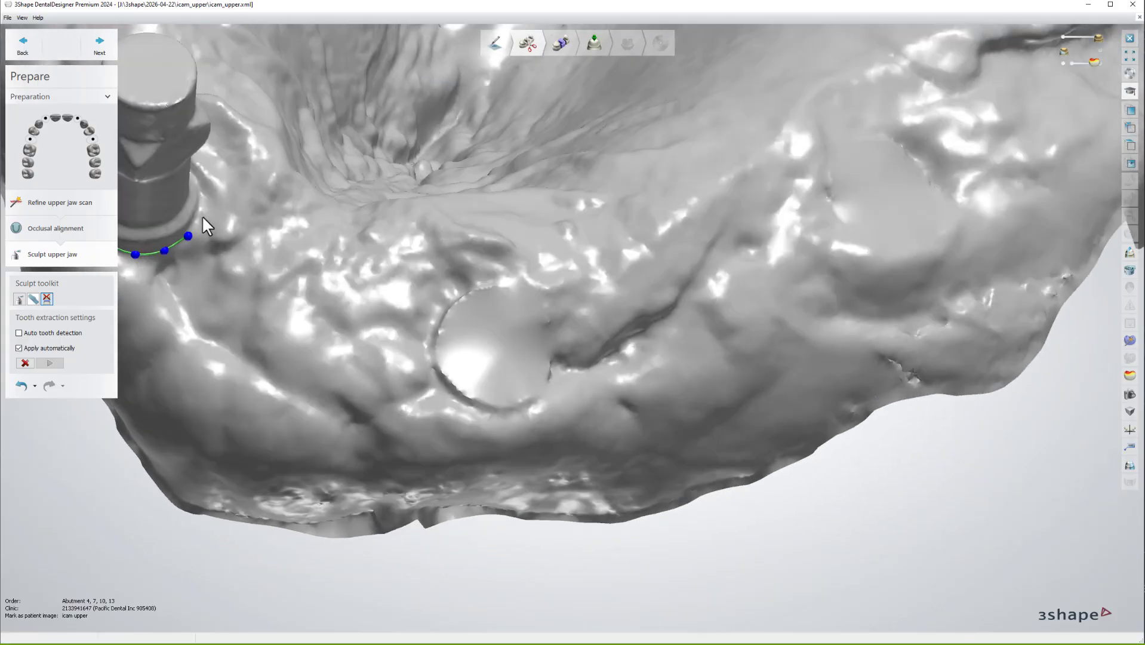
{"action": "right_click_drag", "start_coordinate": [202, 199], "coordinate": [345, 311]}
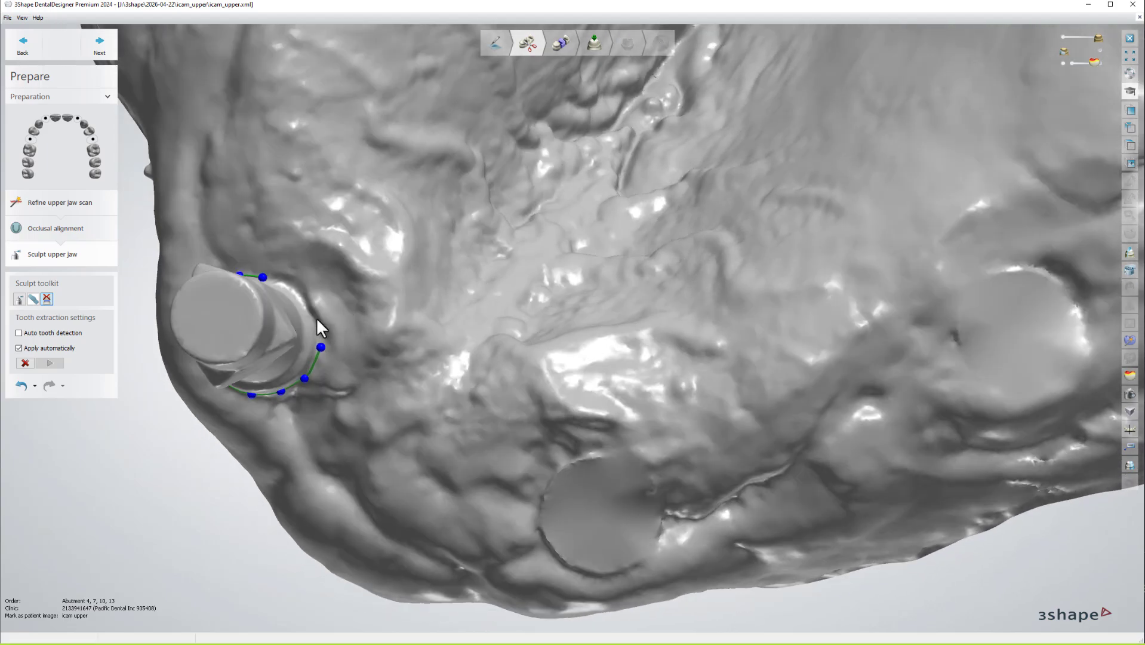
{"action": "left_click", "coordinate": [264, 276]}
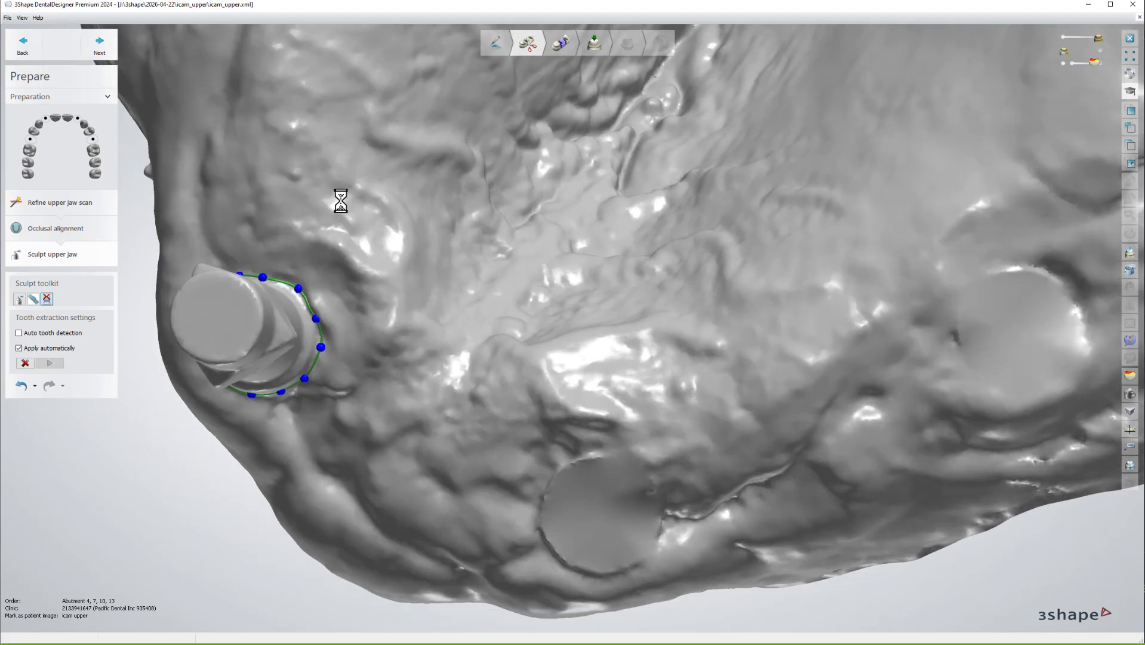
Cut out the last scan abutment with a closed line and check the cleaned scan.
{"action": "middle_click_drag", "start_coordinate": [353, 210], "coordinate": [427, 418]}
{"action": "scroll", "coordinate": [427, 418], "scroll_direction": "down", "scroll_amount": 2}
{"action": "middle_click_drag", "start_coordinate": [372, 314], "coordinate": [381, 359]}
{"action": "scroll", "coordinate": [408, 208], "scroll_direction": "up", "scroll_amount": 5}
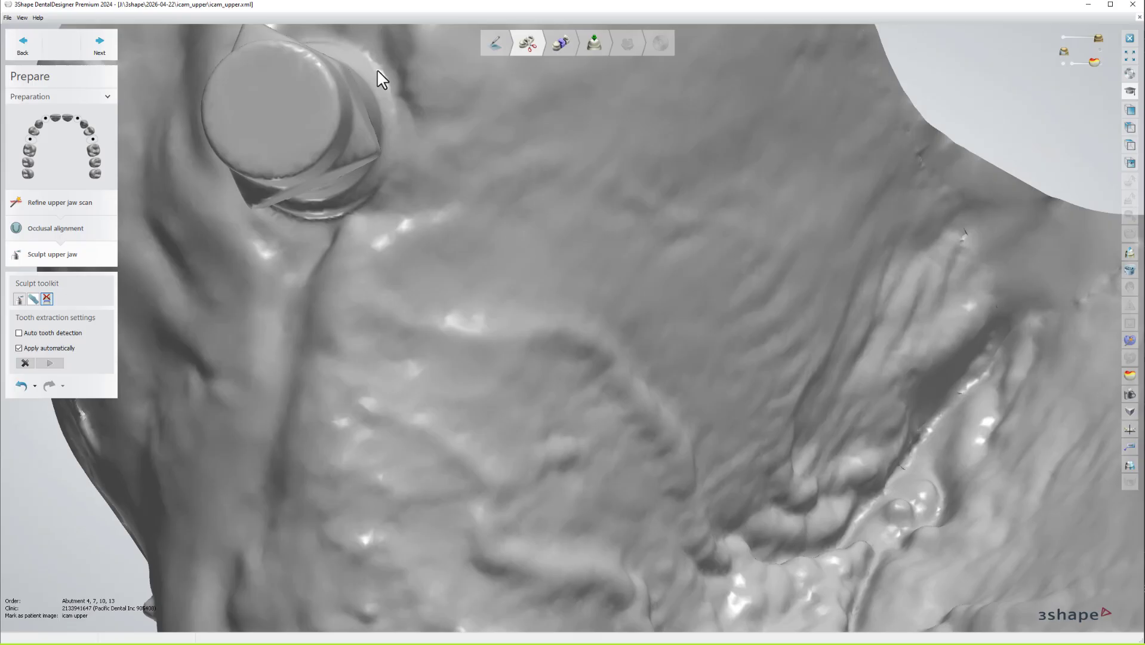
{"action": "left_click", "coordinate": [371, 62]}
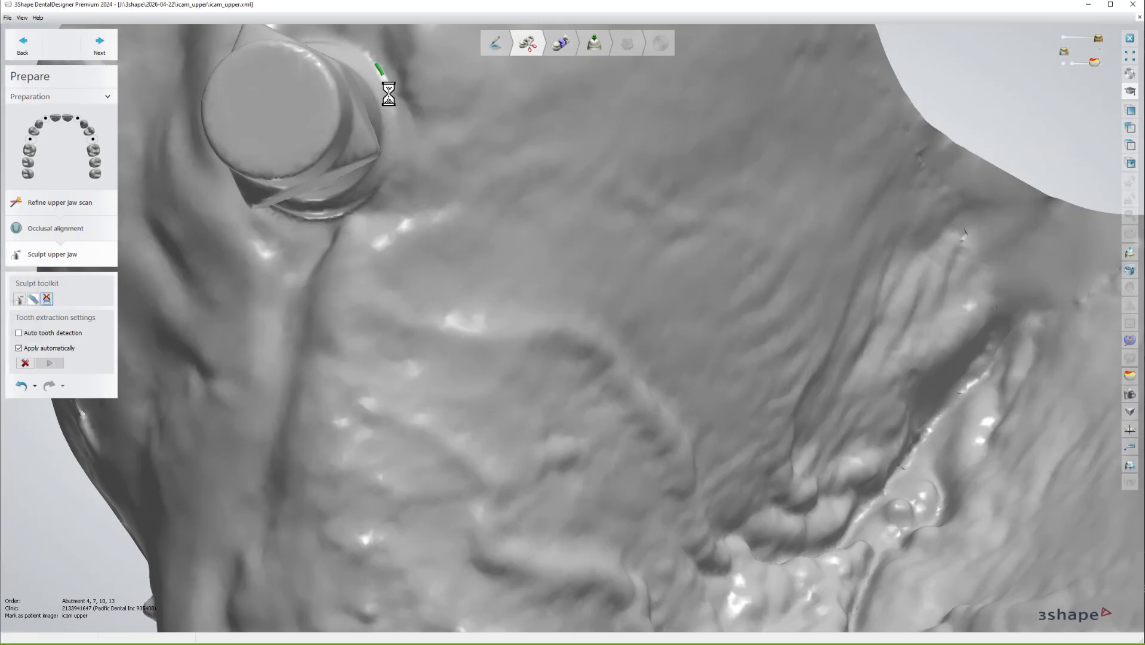
{"action": "left_click", "coordinate": [391, 92]}
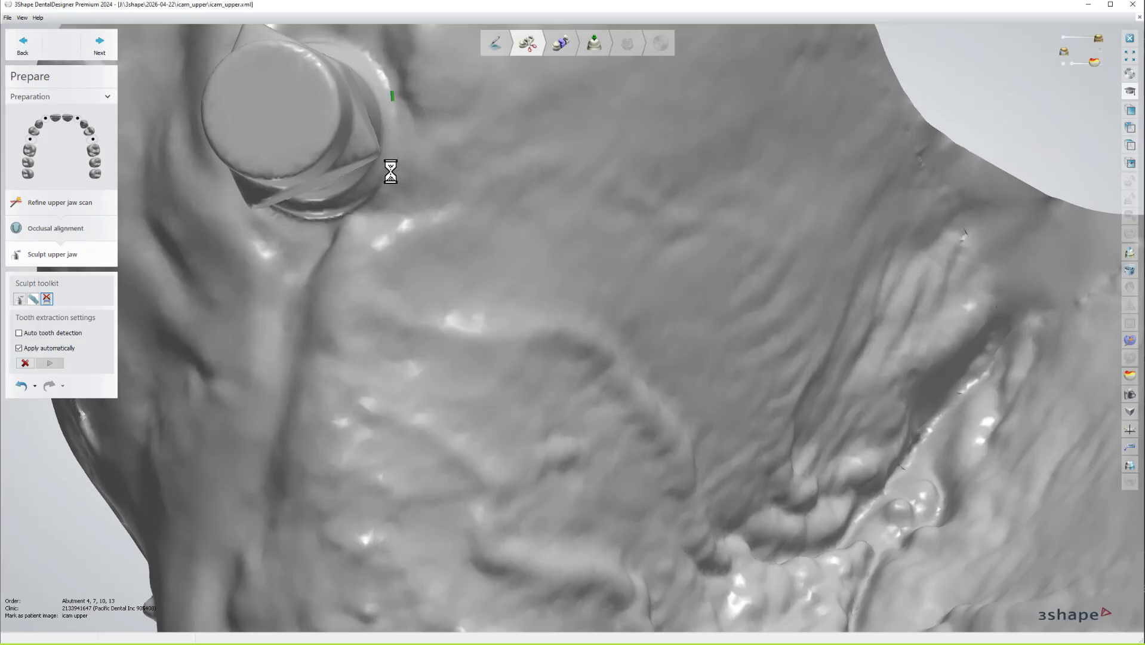
{"action": "left_click", "coordinate": [394, 149]}
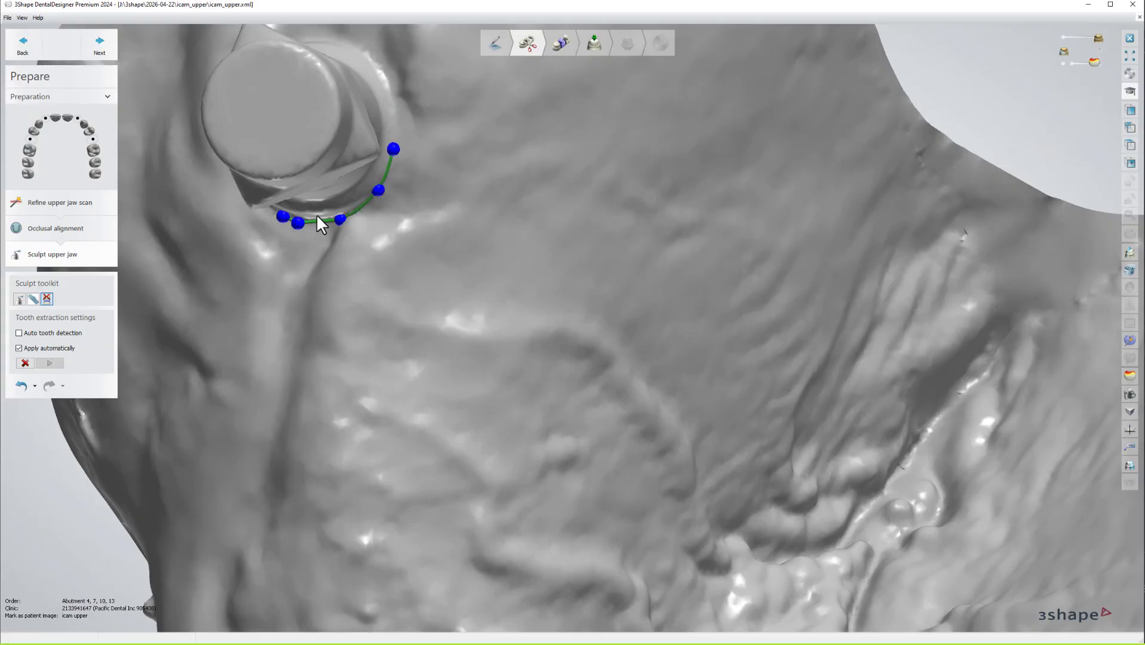
{"action": "right_click_drag", "start_coordinate": [317, 216], "coordinate": [331, 194]}
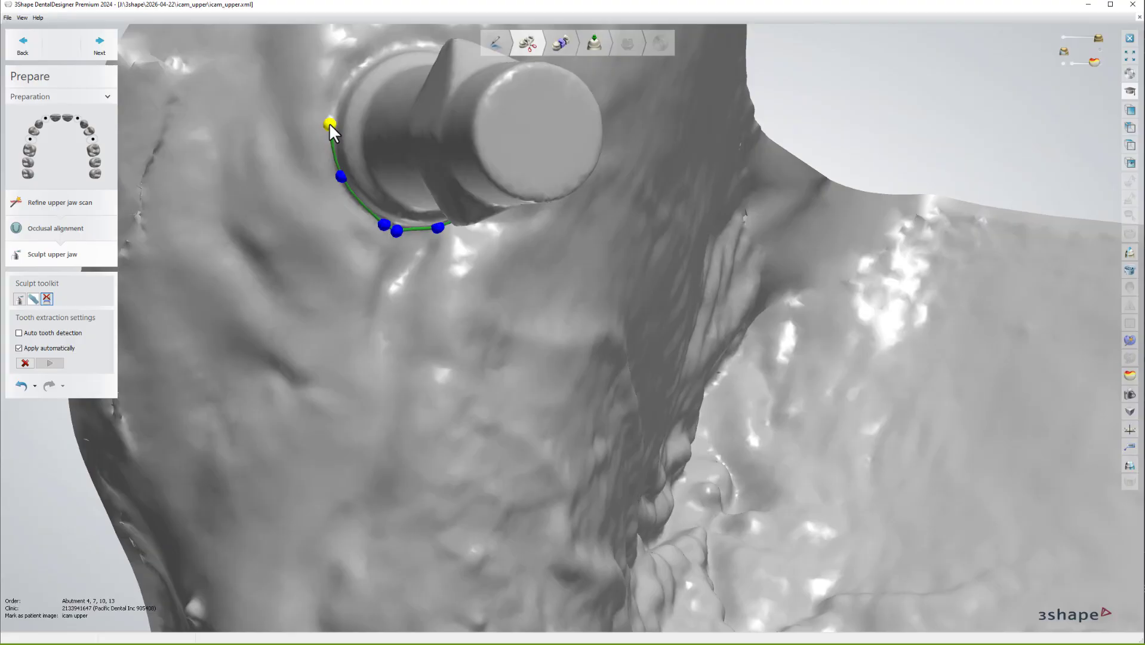
{"action": "right_click_drag", "start_coordinate": [390, 49], "coordinate": [342, 146]}
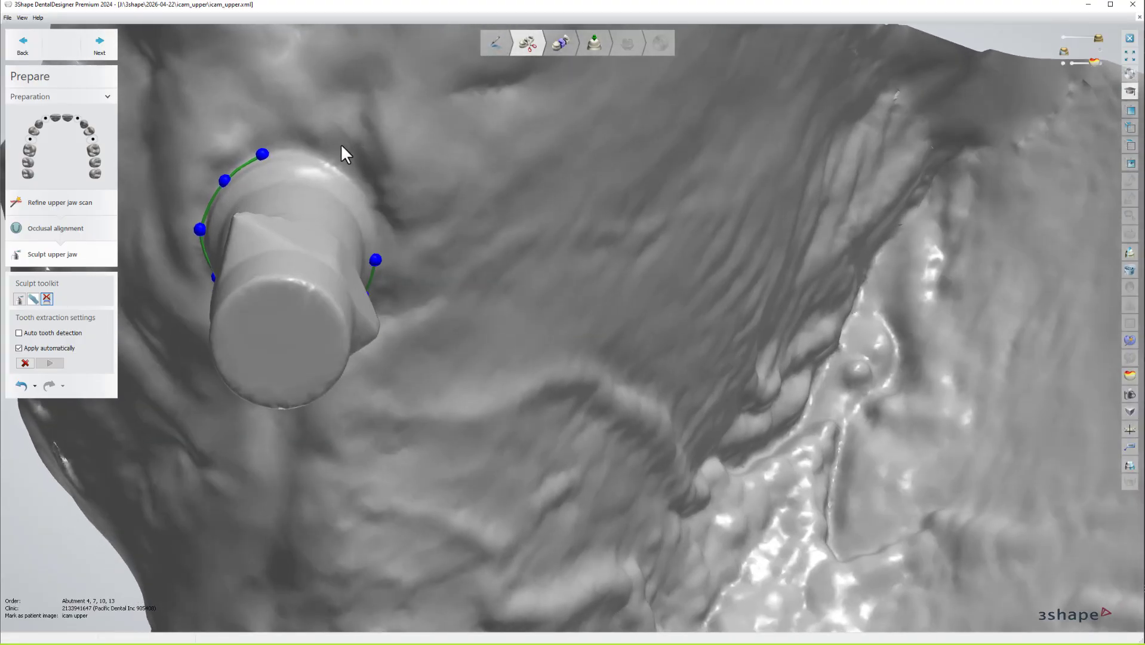
{"action": "left_click", "coordinate": [375, 239]}
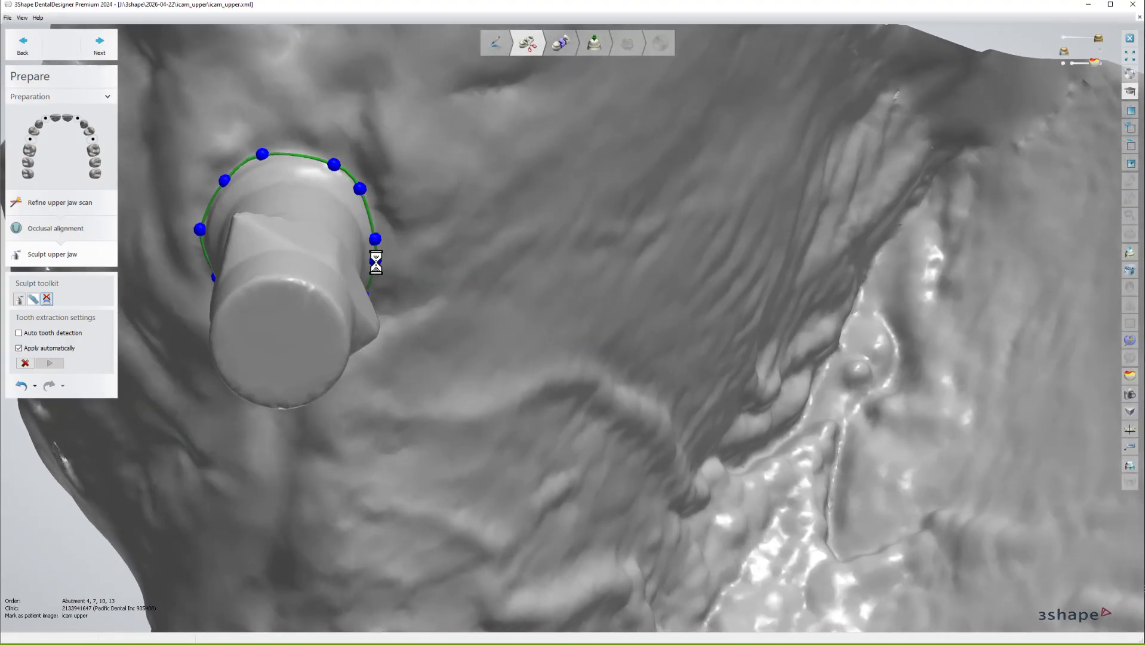
{"action": "scroll", "coordinate": [383, 281], "scroll_direction": "down", "scroll_amount": 10}
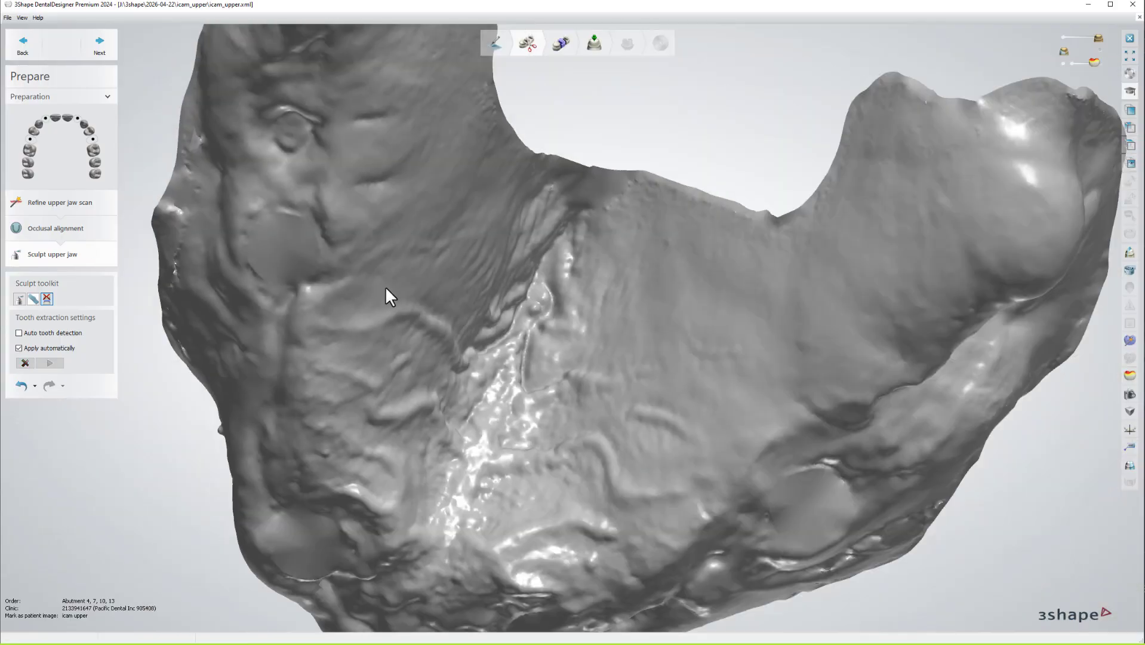
{"action": "right_click_drag", "start_coordinate": [440, 331], "coordinate": [437, 240]}
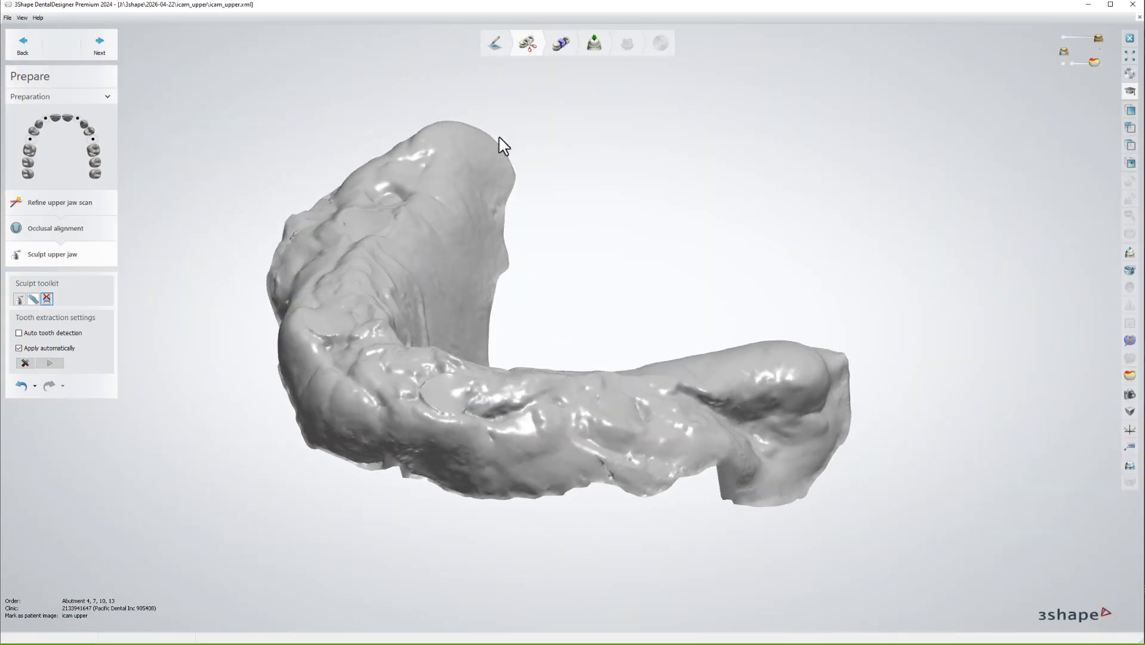
Go to the Abutments step and reset Abutments 4 and 13 to default parameters.
{"action": "left_click", "coordinate": [593, 43]}
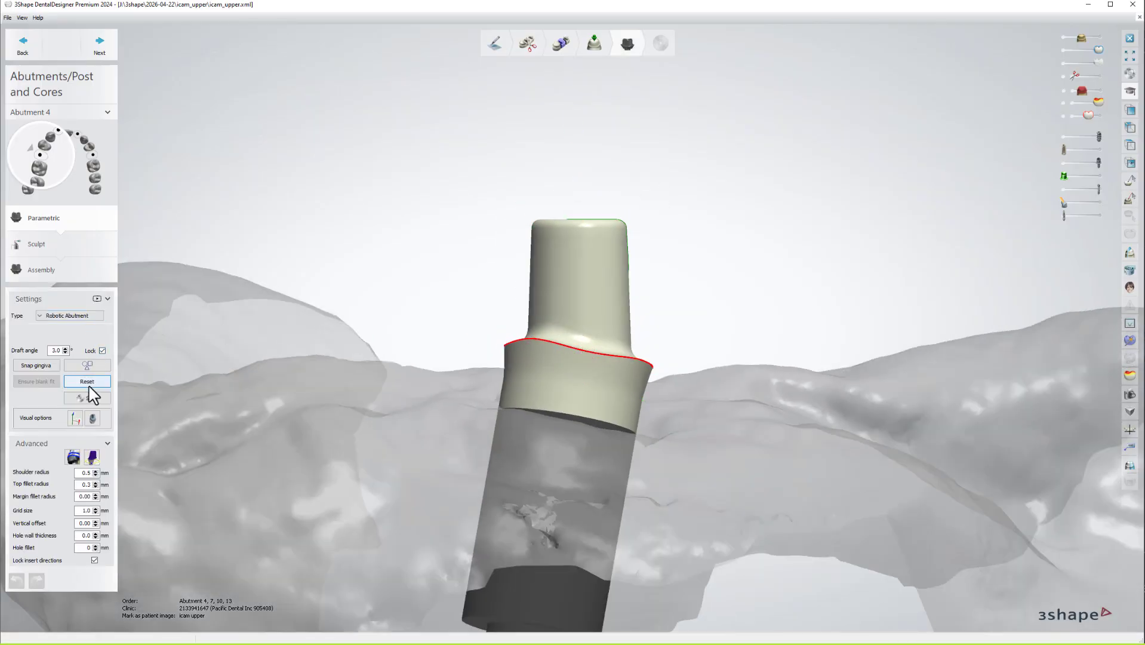
{"action": "left_click", "coordinate": [89, 383]}
{"action": "left_click", "coordinate": [107, 413]}
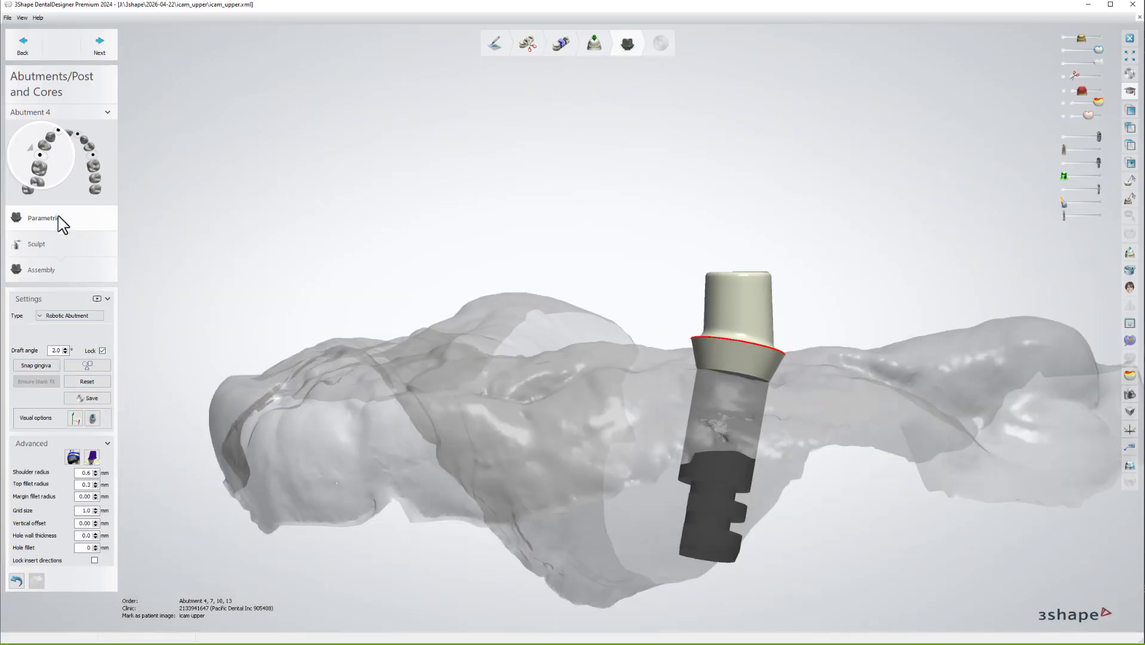
{"action": "left_click", "coordinate": [52, 138]}
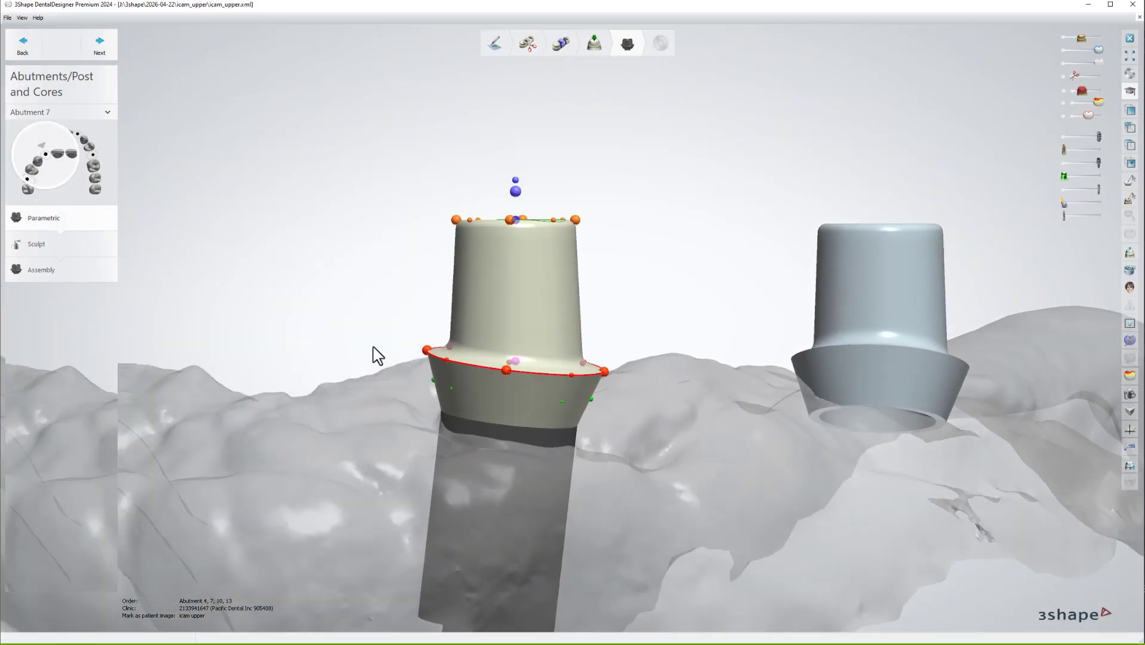
{"action": "left_click", "coordinate": [77, 135]}
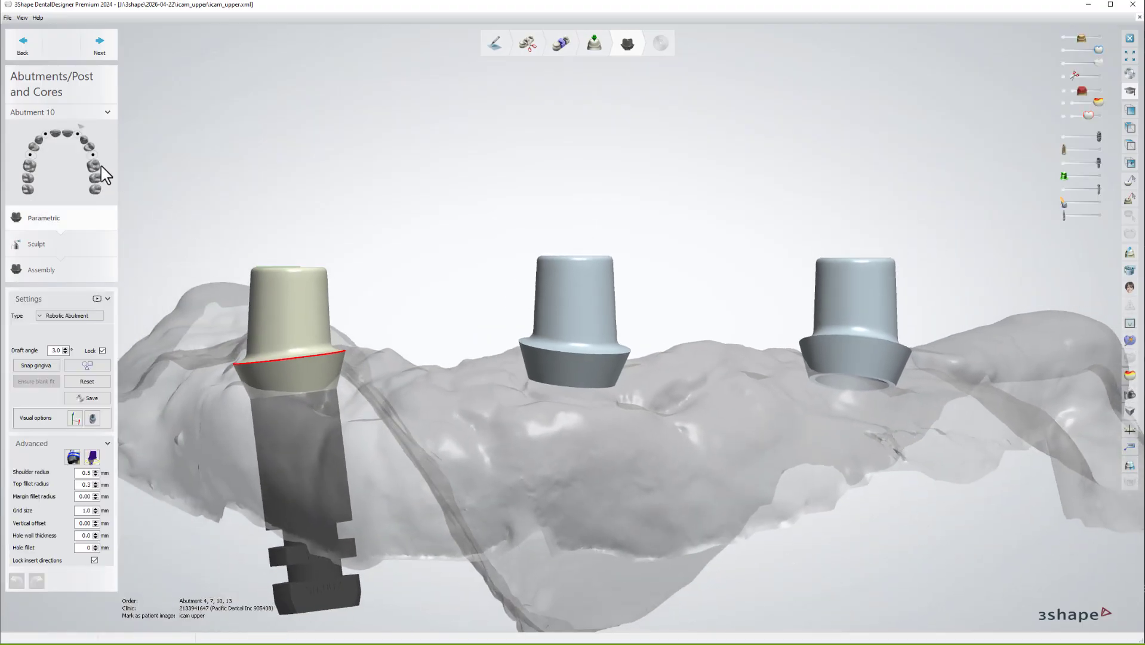
{"action": "left_click", "coordinate": [91, 155]}
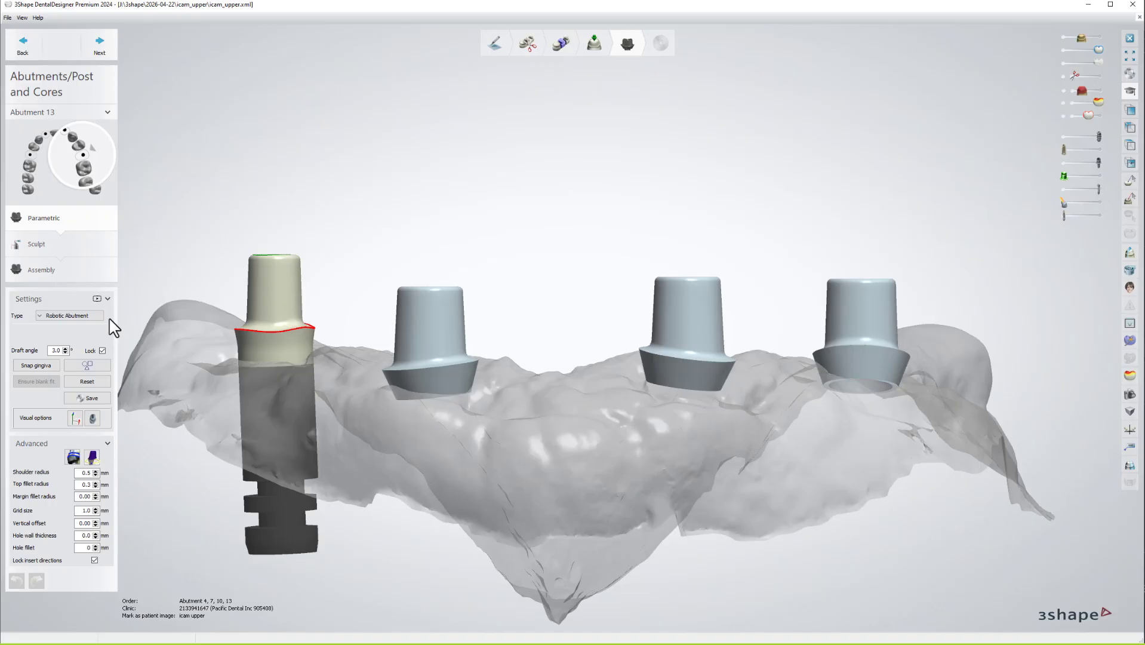
{"action": "left_click", "coordinate": [90, 381]}
Hide the gum scan and implant models to inspect the four abutments on their own.
{"action": "scroll", "coordinate": [585, 315], "scroll_direction": "up", "scroll_amount": 5}
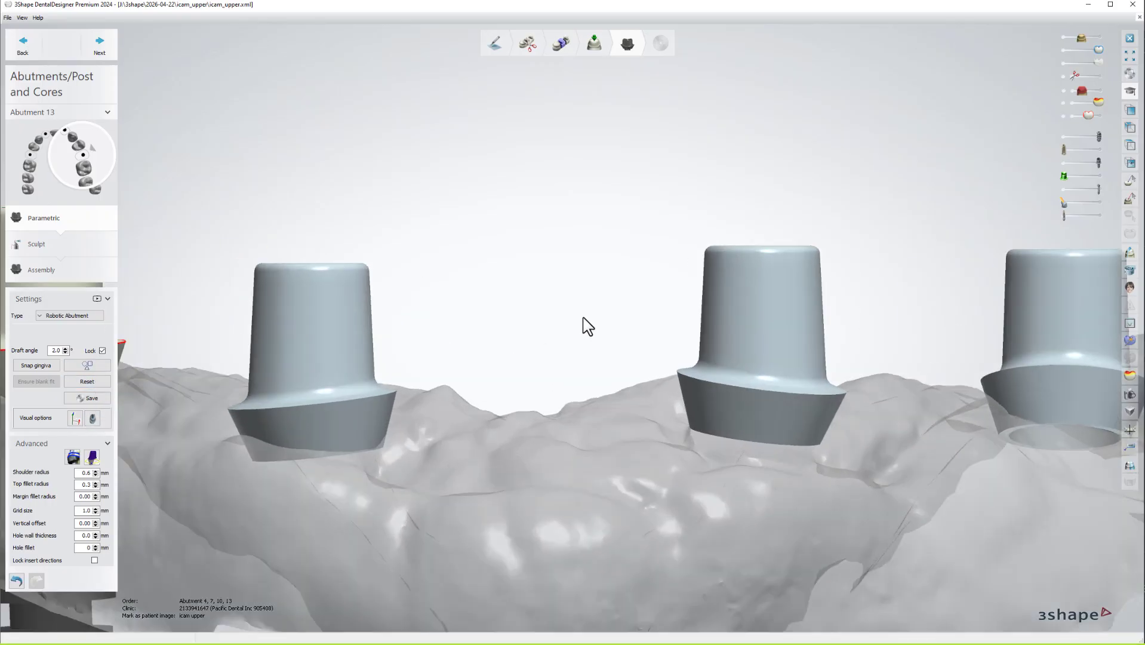
{"action": "middle_click_drag", "start_coordinate": [584, 316], "coordinate": [667, 249]}
{"action": "scroll", "coordinate": [667, 249], "scroll_direction": "down", "scroll_amount": 4}
{"action": "mouse_move", "coordinate": [667, 249]}
{"action": "right_mouse_down"}
{"action": "mouse_move", "coordinate": [659, 237]}
{"action": "mouse_move", "coordinate": [648, 247]}
{"action": "mouse_move", "coordinate": [658, 255]}
{"action": "mouse_move", "coordinate": [666, 242]}
{"action": "right_mouse_up"}
{"action": "key", "text": "space"}
{"action": "key", "text": "space"}
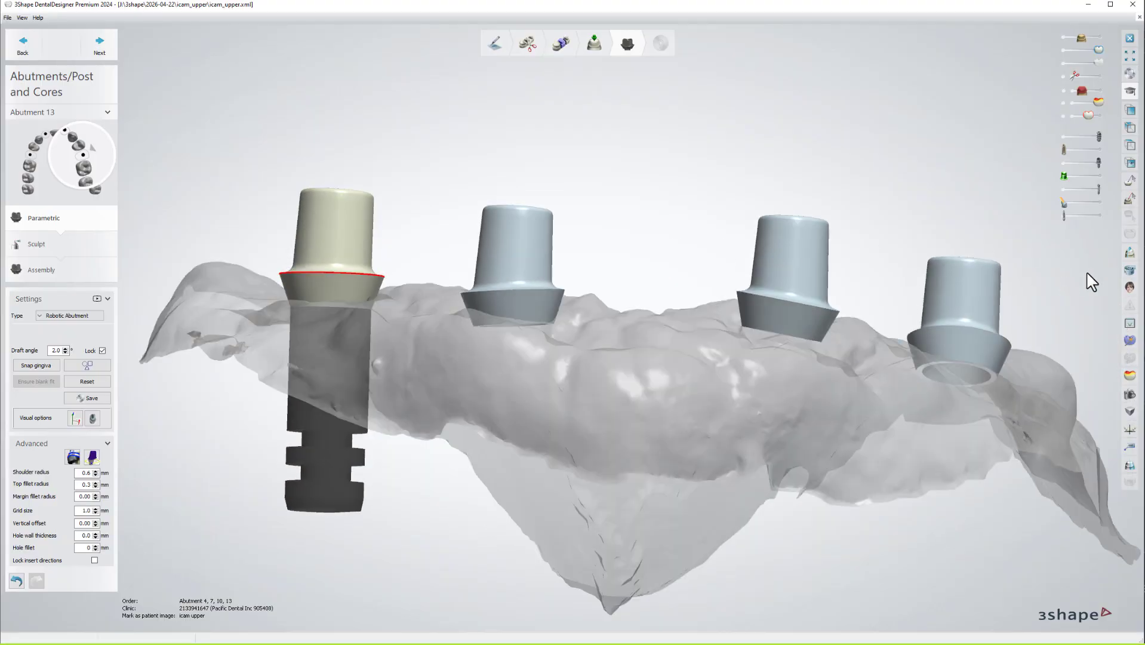
{"action": "left_click", "coordinate": [1065, 138]}
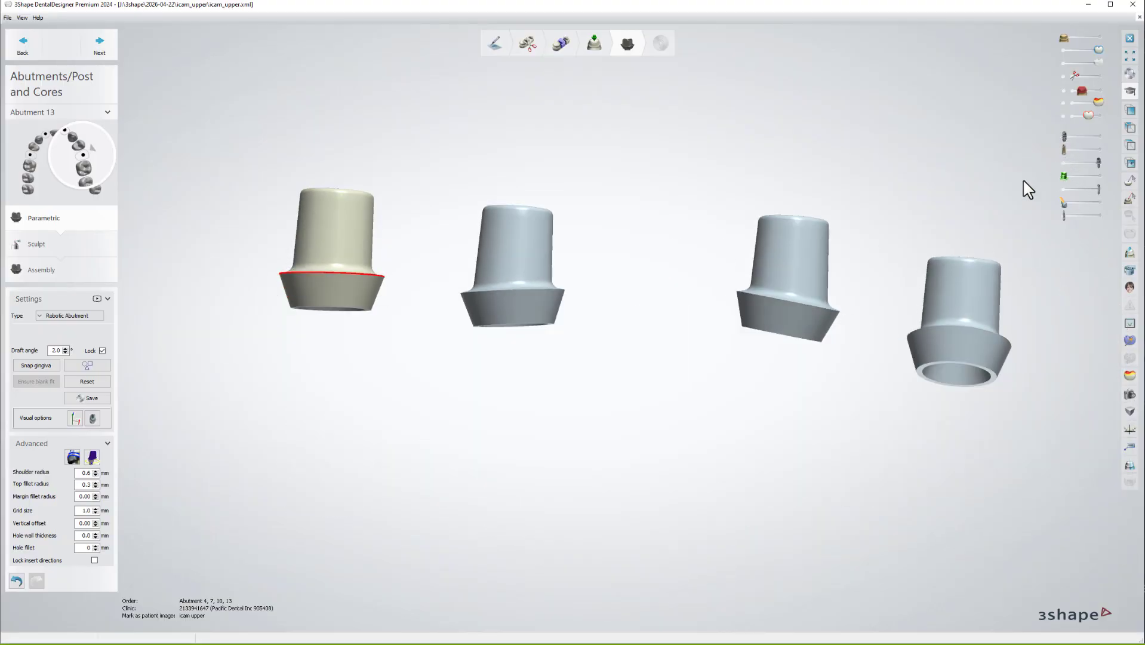
{"action": "key", "text": "space"}
{"action": "right_click_drag", "start_coordinate": [940, 200], "coordinate": [838, 174]}
{"action": "left_click", "coordinate": [1064, 162]}
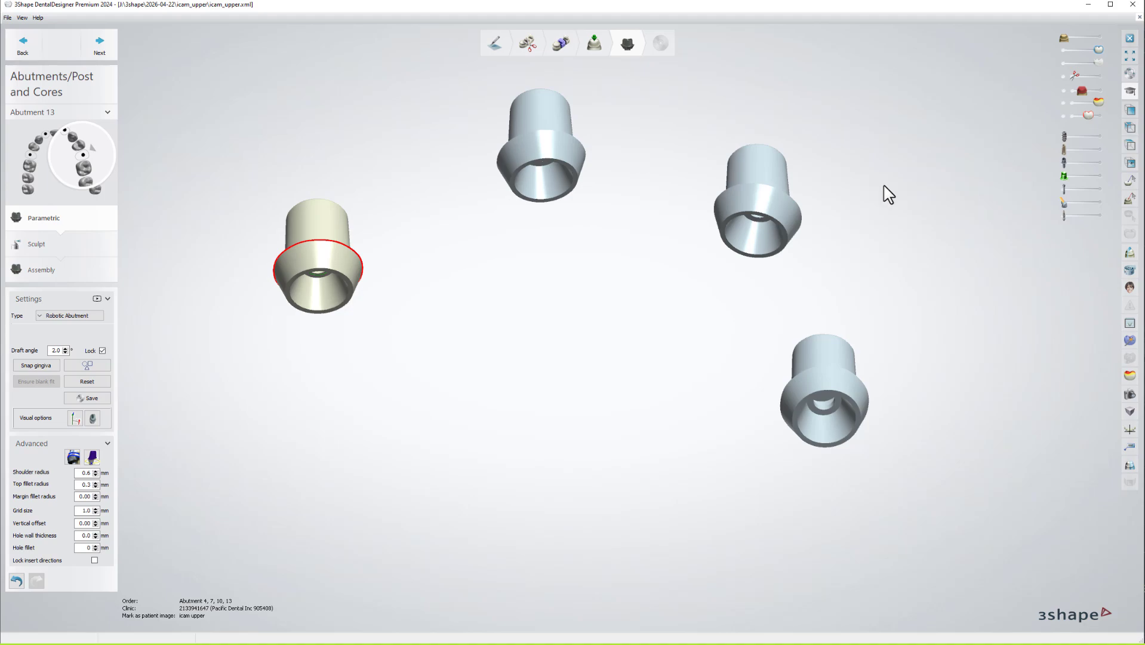
{"action": "right_click_drag", "start_coordinate": [843, 179], "coordinate": [767, 225]}
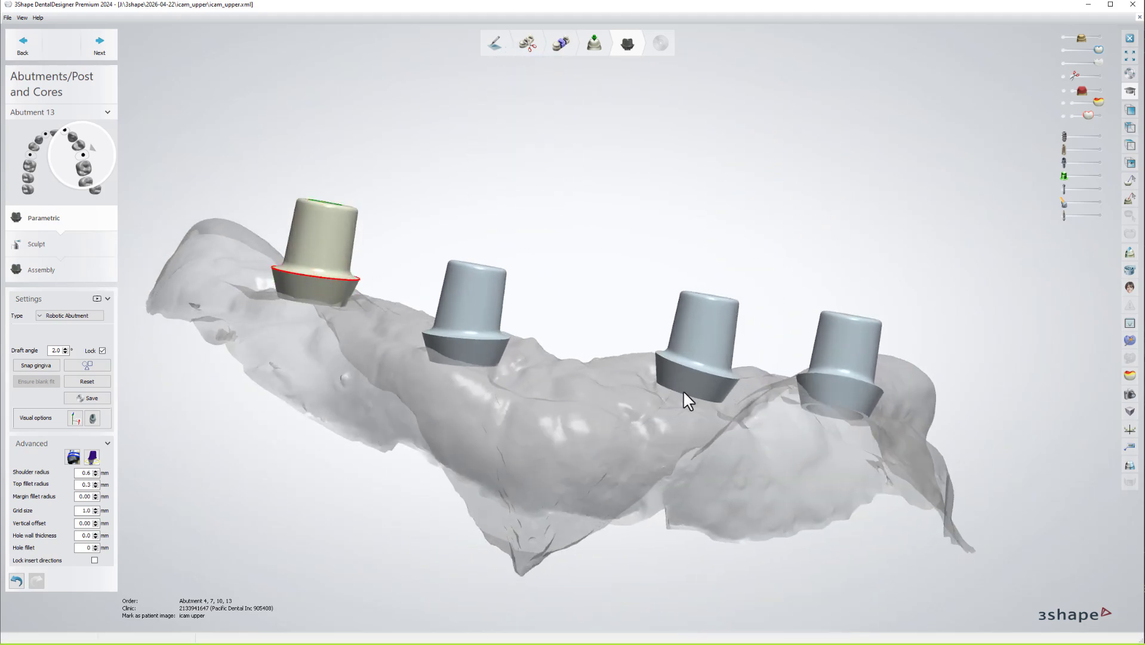
{"action": "right_click_drag", "start_coordinate": [874, 409], "coordinate": [879, 380]}
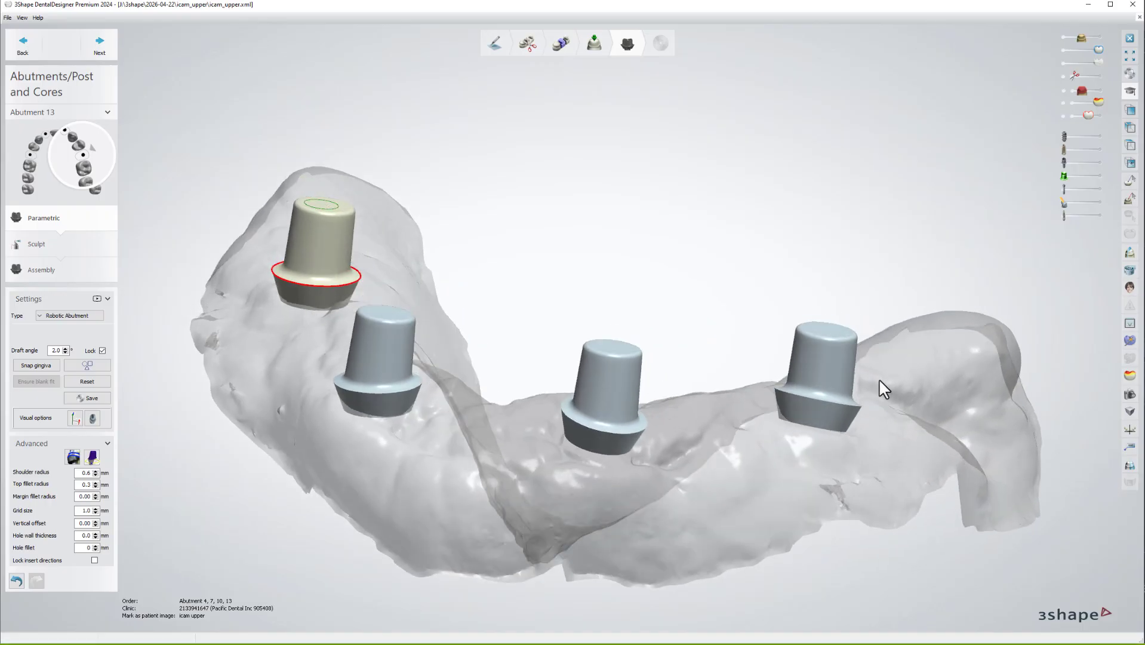
In Additional scans, keep additional information when saving, then open the Load file browser.
{"action": "left_click", "coordinate": [1132, 340]}
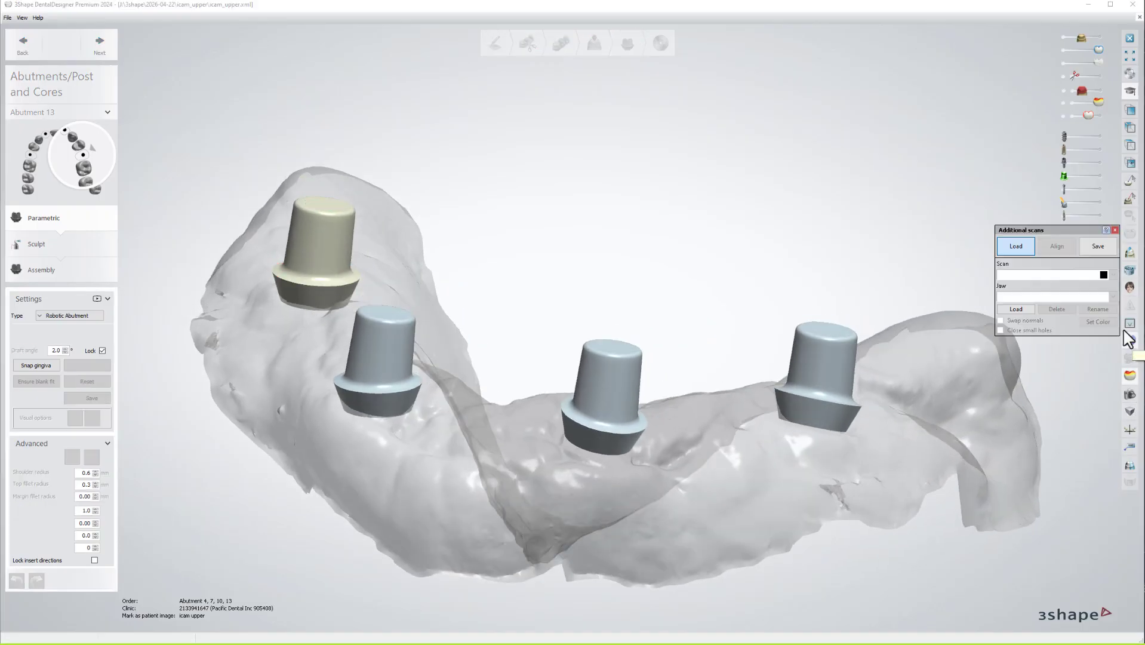
{"action": "left_click", "coordinate": [1098, 246]}
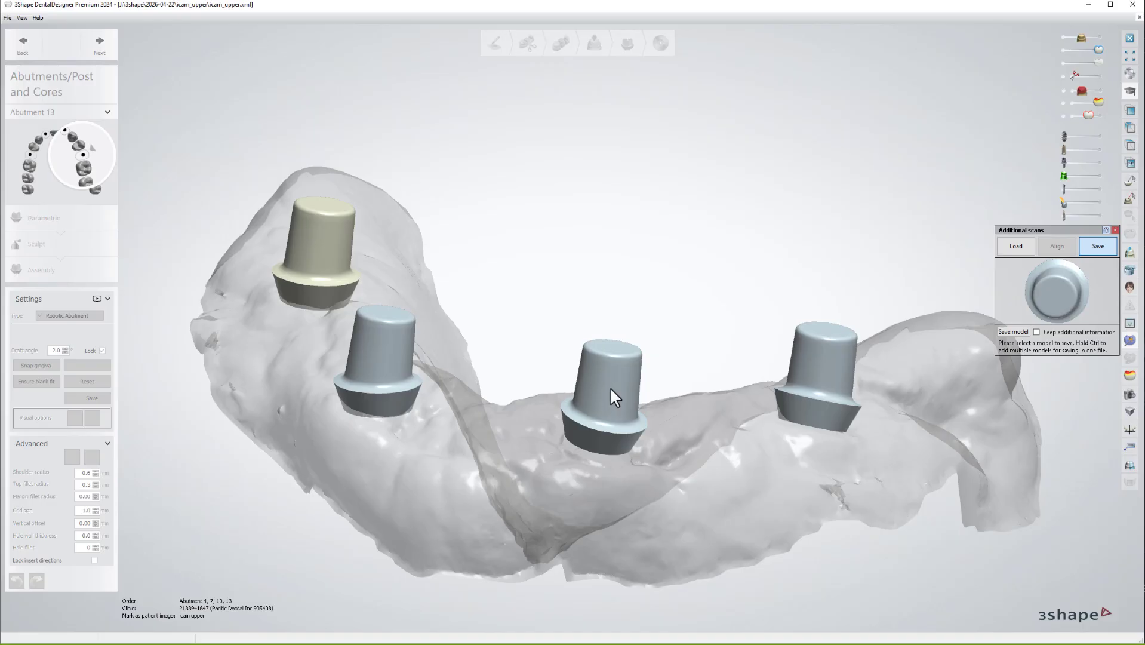
{"action": "left_click", "coordinate": [1036, 332]}
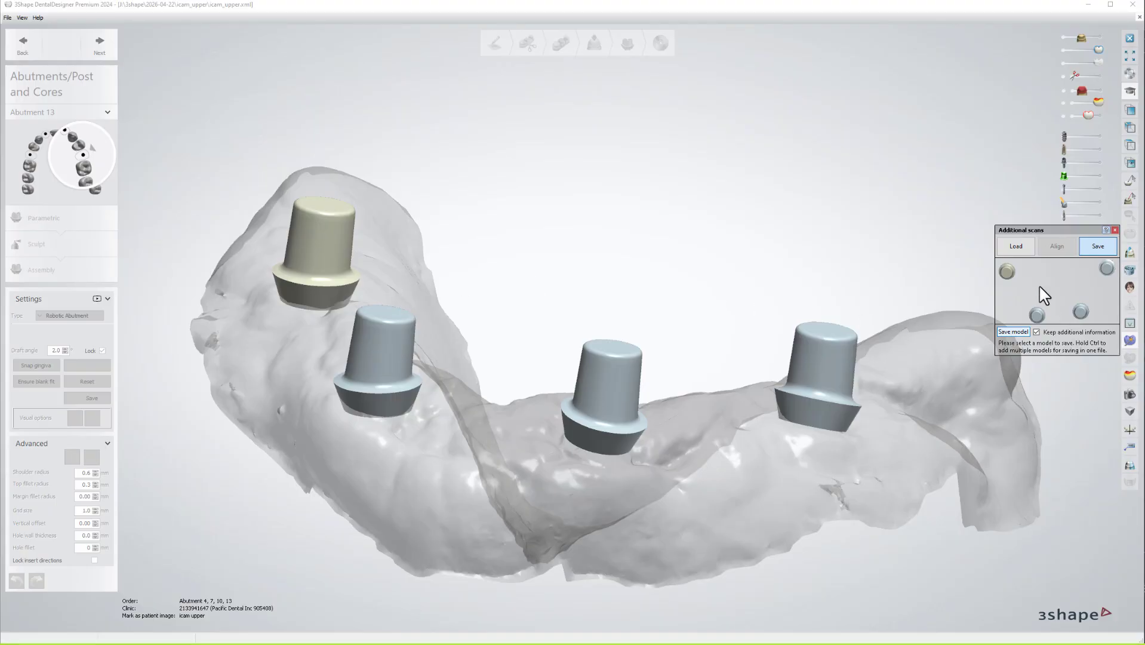
{"action": "left_click", "coordinate": [1022, 249]}
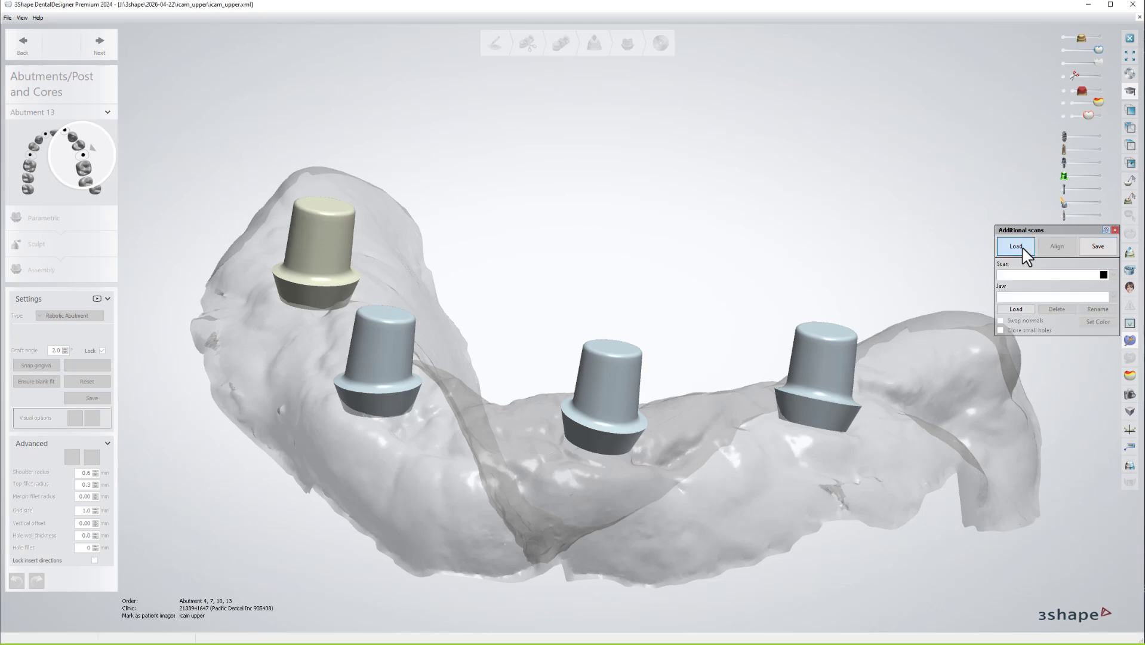
{"action": "left_click", "coordinate": [1013, 308]}
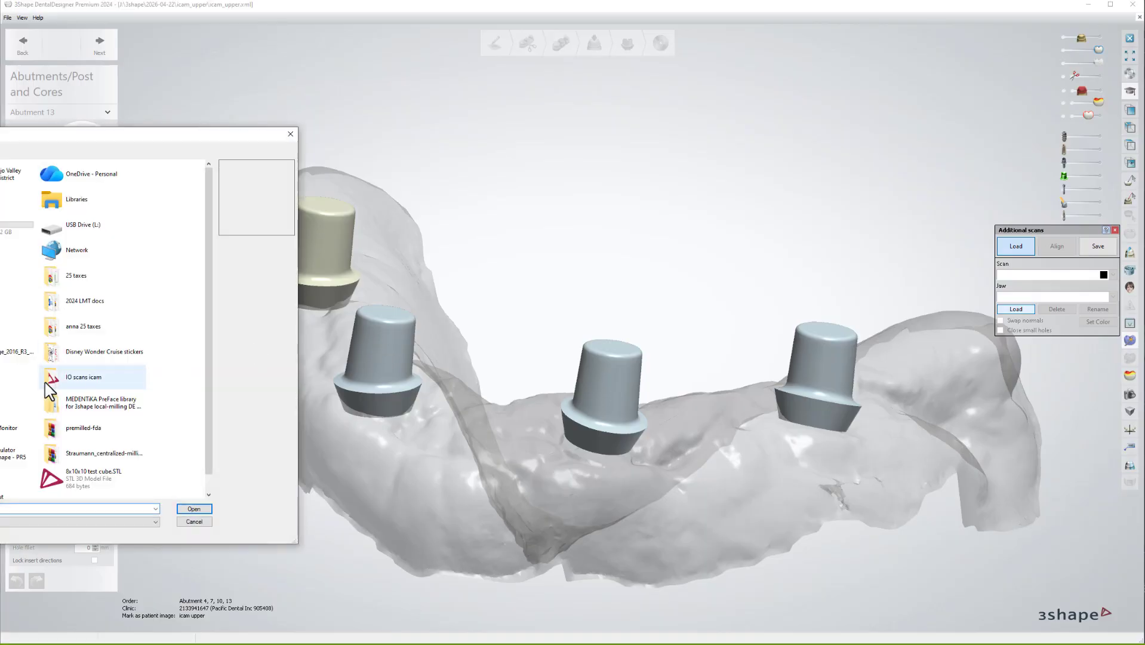
Load abut.dcm from the Desktop as an additional upper-jaw scan.
{"action": "left_click_drag", "start_coordinate": [147, 145], "coordinate": [574, 100]}
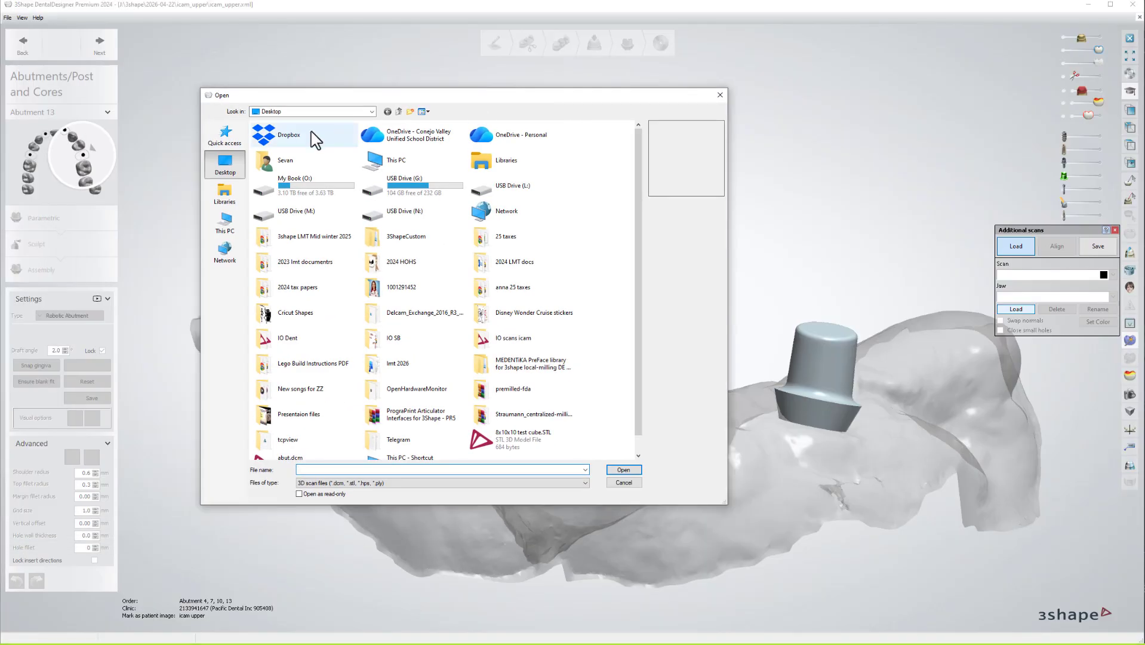
{"action": "scroll", "coordinate": [418, 269], "scroll_direction": "down", "scroll_amount": 1}
{"action": "left_click", "coordinate": [302, 450]}
{"action": "double_click", "coordinate": [304, 449]}
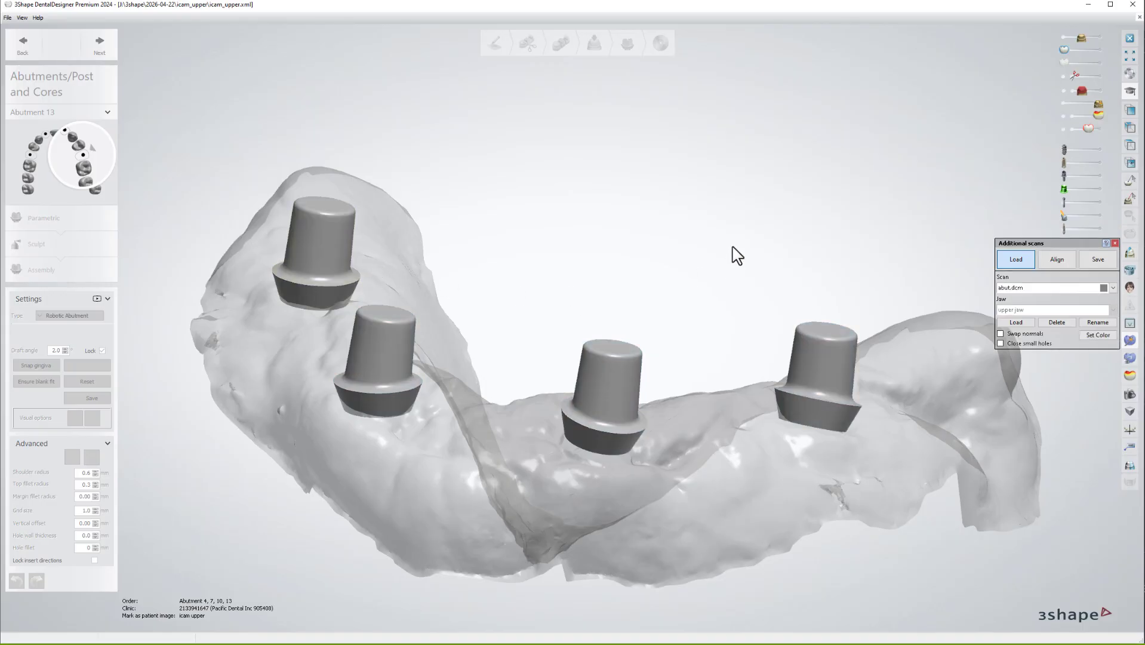
Hide the gingiva, show the implants beneath all abutments, and open the 2D cross-section view.
{"action": "left_click", "coordinate": [1102, 150]}
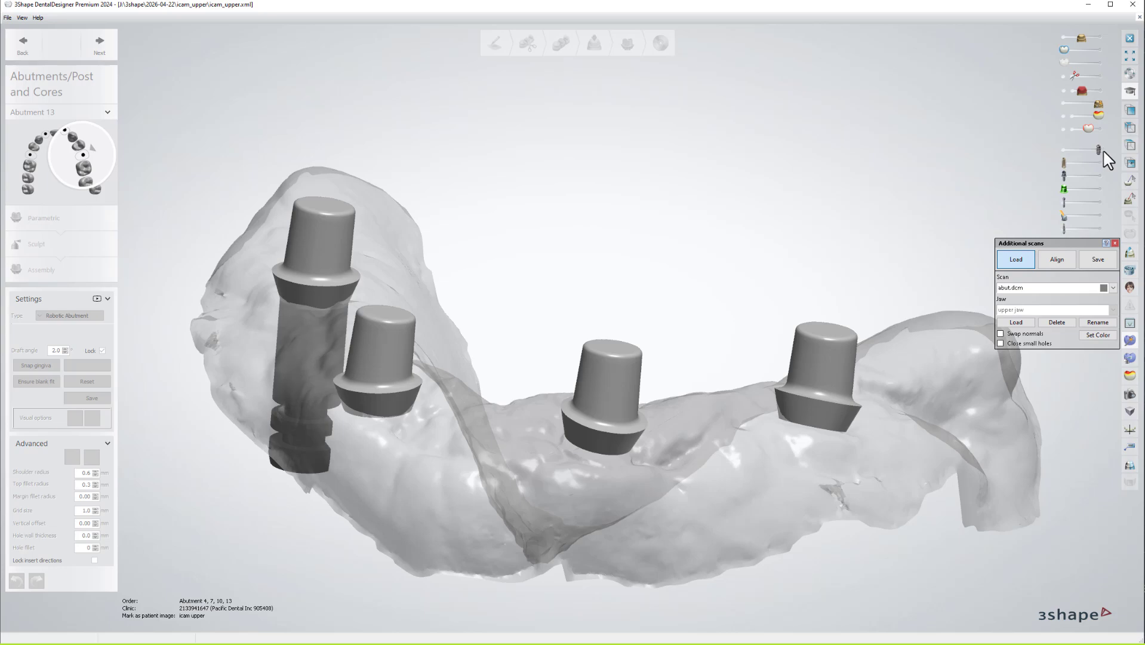
{"action": "left_click", "coordinate": [1062, 37]}
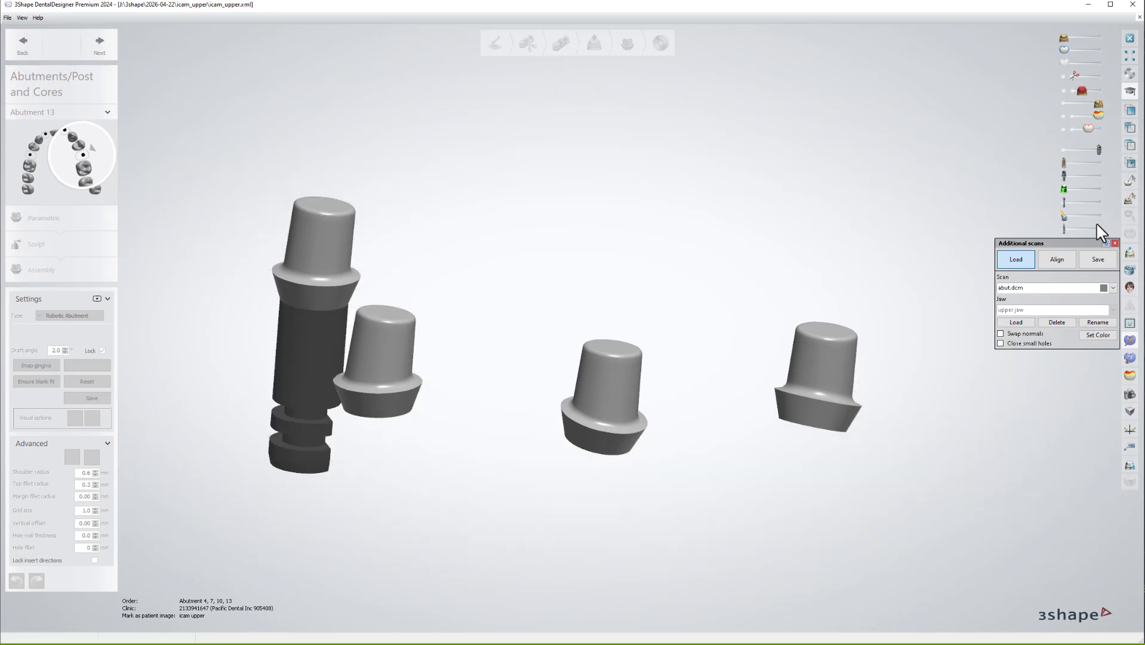
{"action": "left_click", "coordinate": [1098, 227]}
{"action": "scroll", "coordinate": [703, 230], "scroll_direction": "up", "scroll_amount": 5}
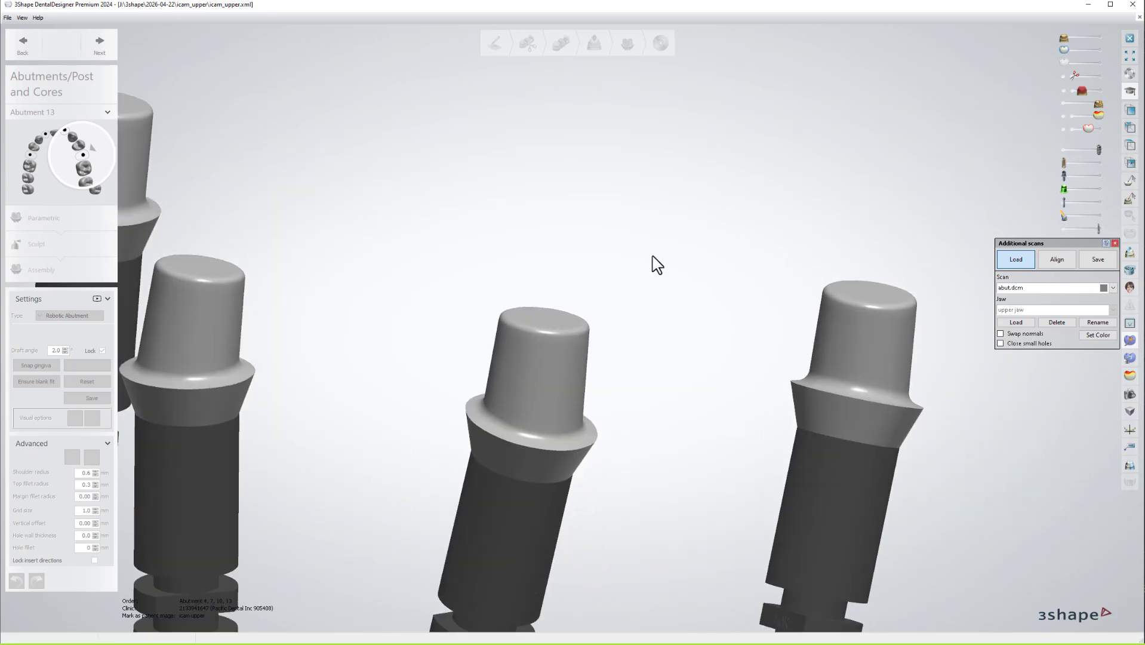
{"action": "scroll", "coordinate": [567, 256], "scroll_direction": "up", "scroll_amount": 6}
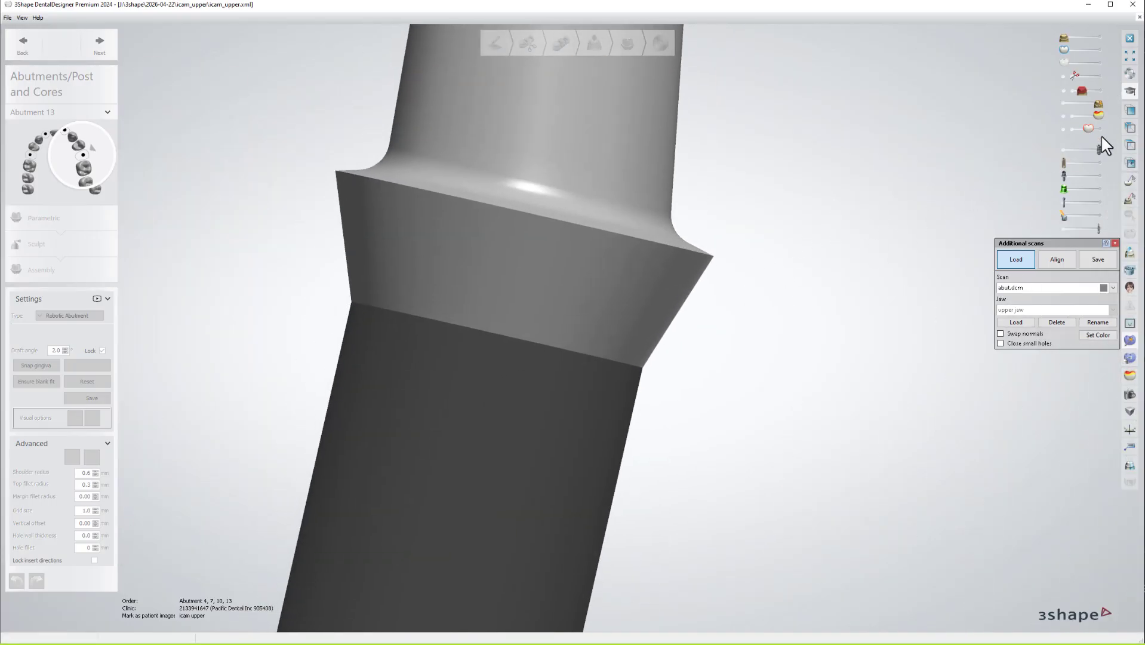
{"action": "mouse_move", "coordinate": [1099, 149]}
{"action": "left_mouse_down"}
{"action": "mouse_move", "coordinate": [1065, 150]}
{"action": "mouse_move", "coordinate": [1099, 149]}
{"action": "left_mouse_up"}
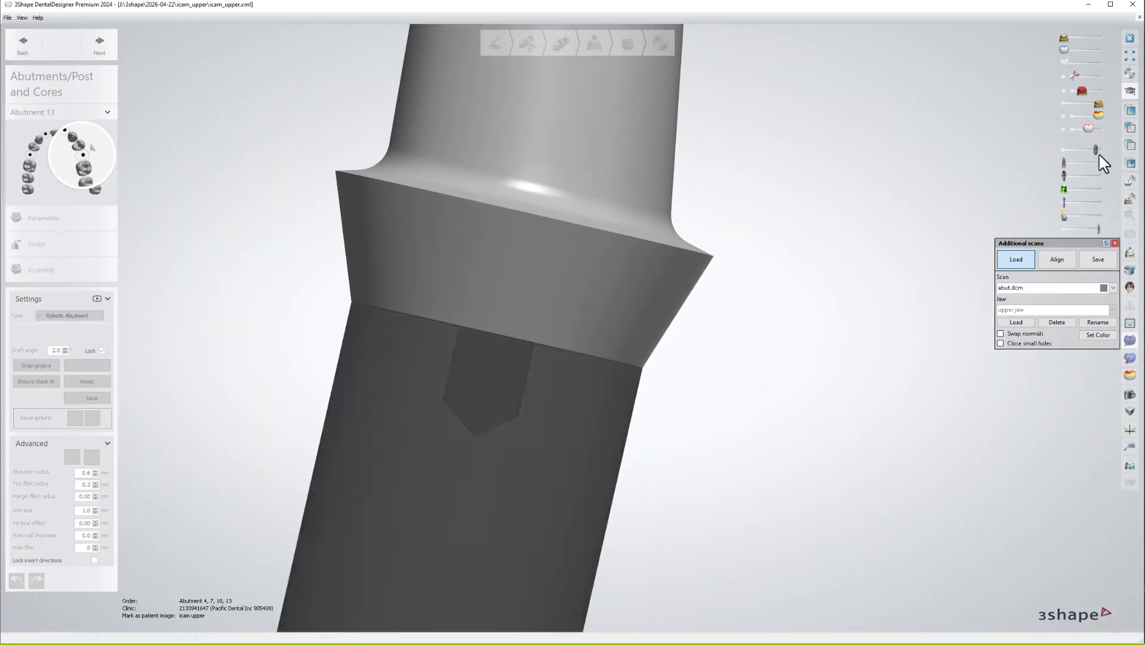
{"action": "left_click", "coordinate": [1130, 252]}
{"action": "scroll", "coordinate": [795, 280], "scroll_direction": "down", "scroll_amount": 5}
Section through the middle abutment and toggle abutment and implant visibility to inspect the profile.
{"action": "left_click_drag", "start_coordinate": [703, 67], "coordinate": [629, 550]}
{"action": "scroll", "coordinate": [950, 463], "scroll_direction": "up", "scroll_amount": 3}
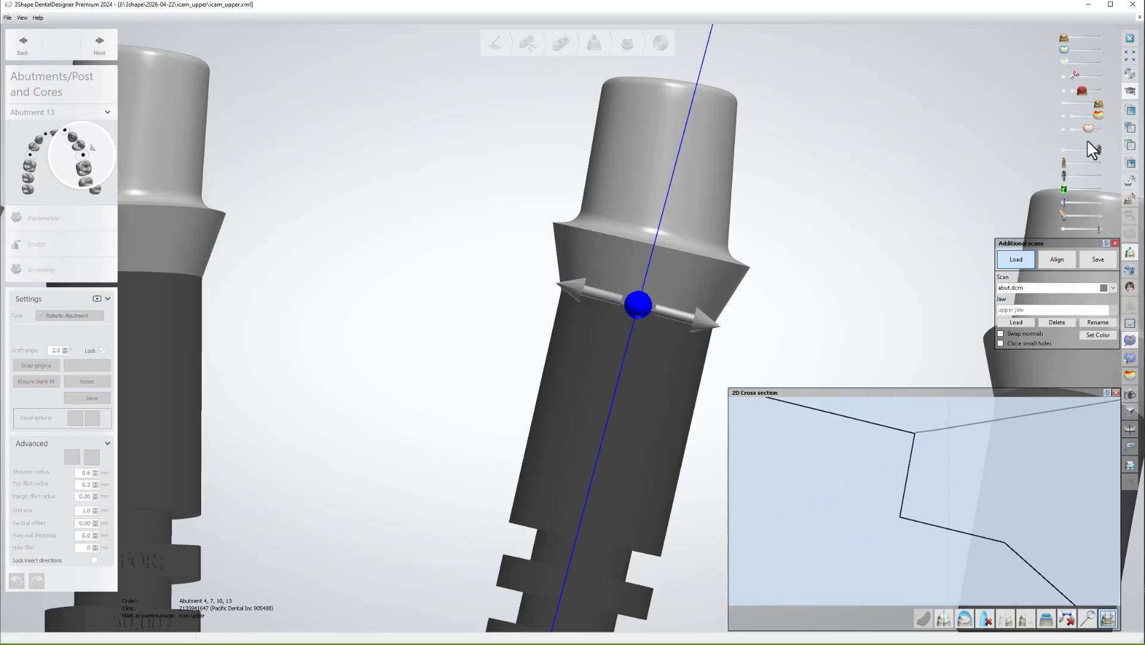
{"action": "left_click_drag", "start_coordinate": [1096, 104], "coordinate": [1064, 104]}
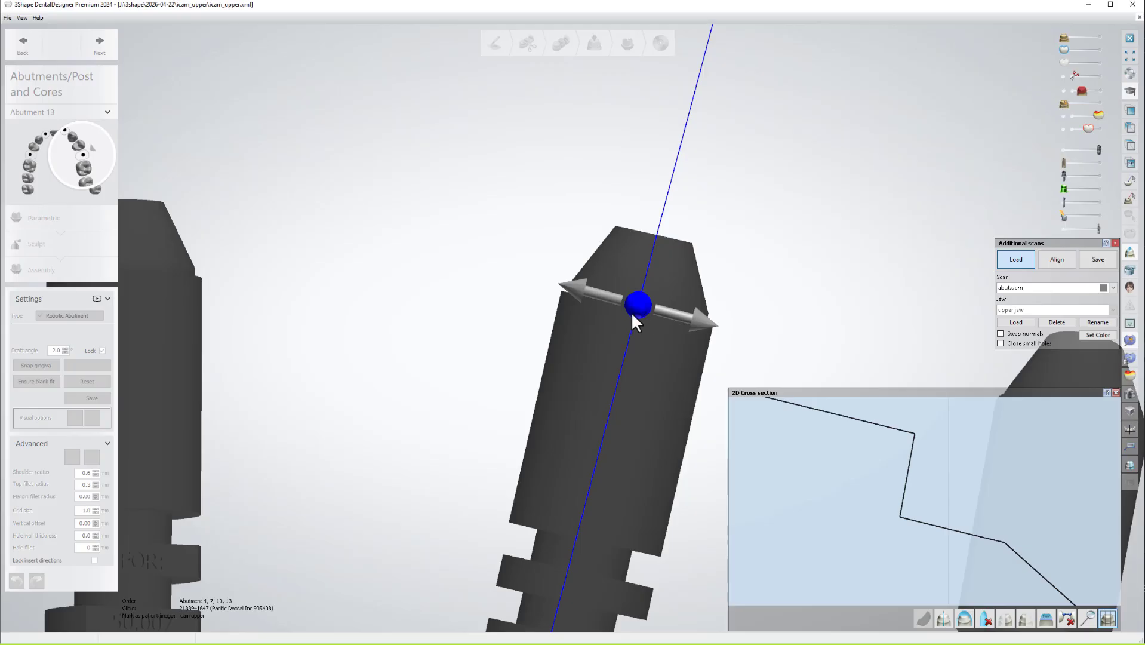
{"action": "left_click_drag", "start_coordinate": [632, 309], "coordinate": [636, 311]}
{"action": "left_click_drag", "start_coordinate": [1066, 106], "coordinate": [1098, 105]}
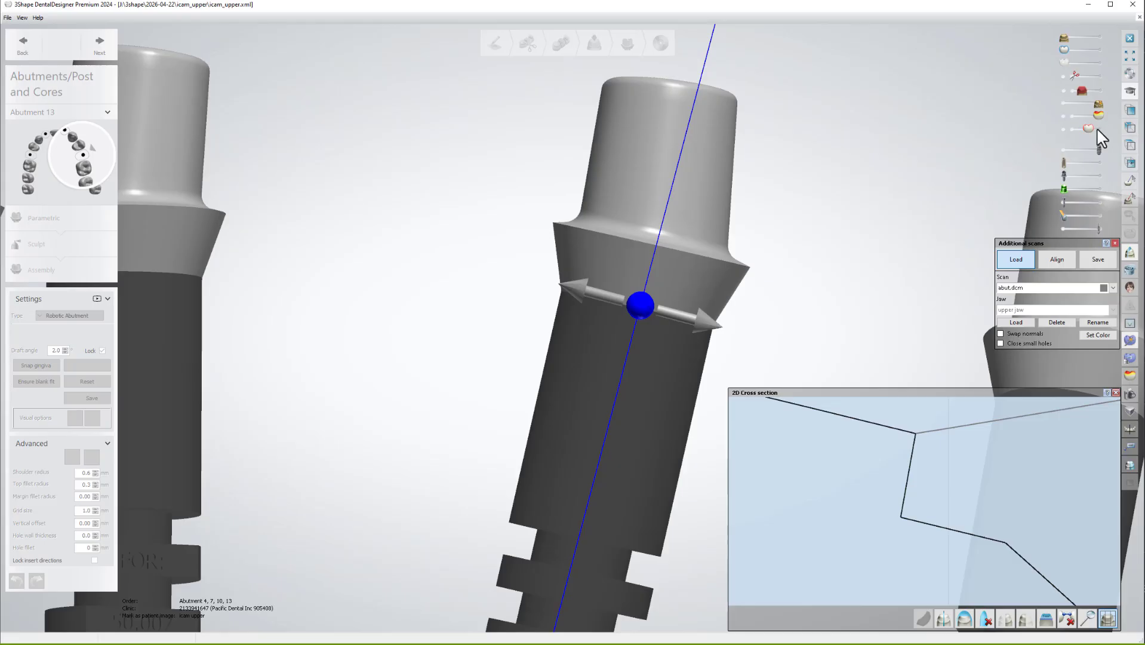
{"action": "left_click_drag", "start_coordinate": [1099, 149], "coordinate": [1063, 149]}
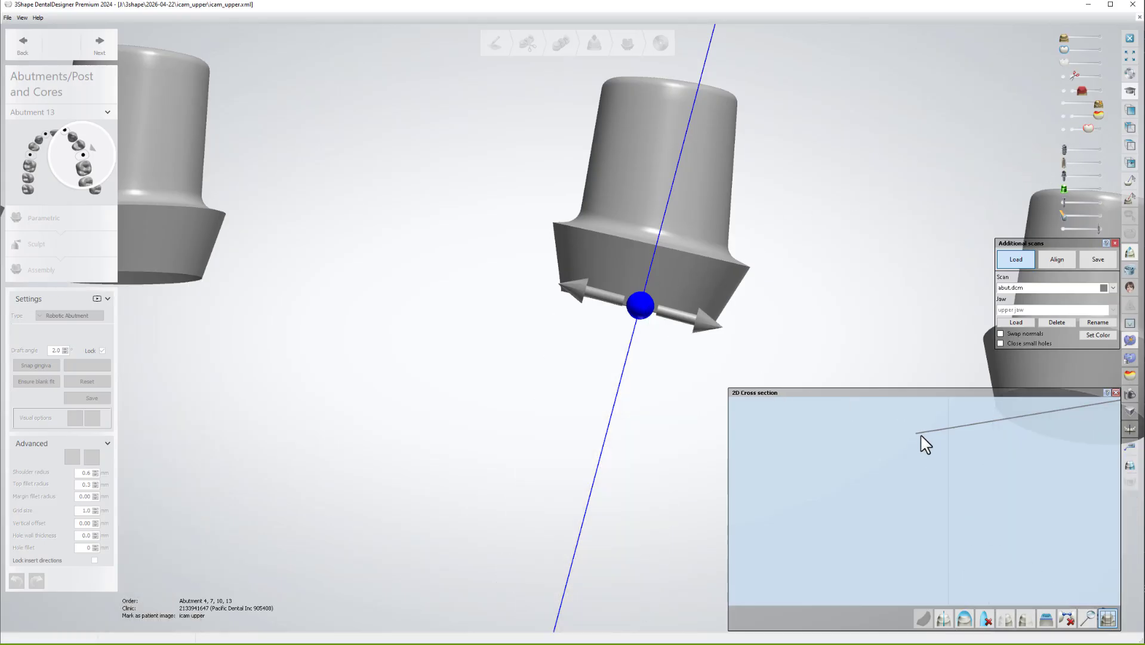
{"action": "left_click", "coordinate": [1100, 150]}
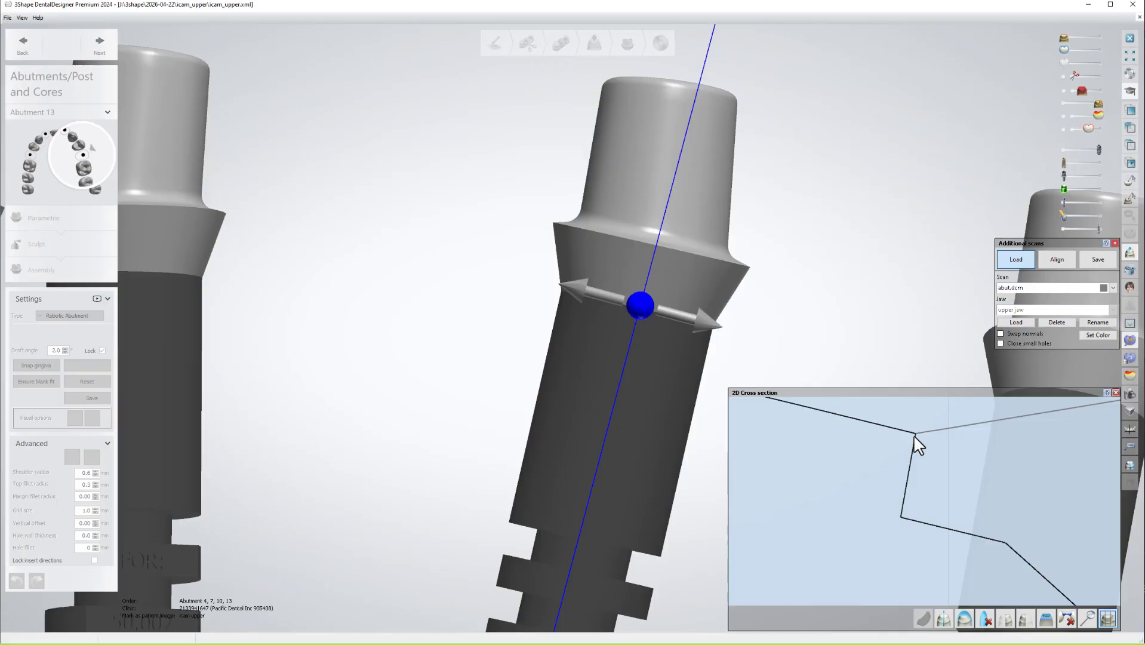
{"action": "scroll", "coordinate": [914, 434], "scroll_direction": "down", "scroll_amount": 2}
{"action": "scroll", "coordinate": [429, 283], "scroll_direction": "down", "scroll_amount": 5}
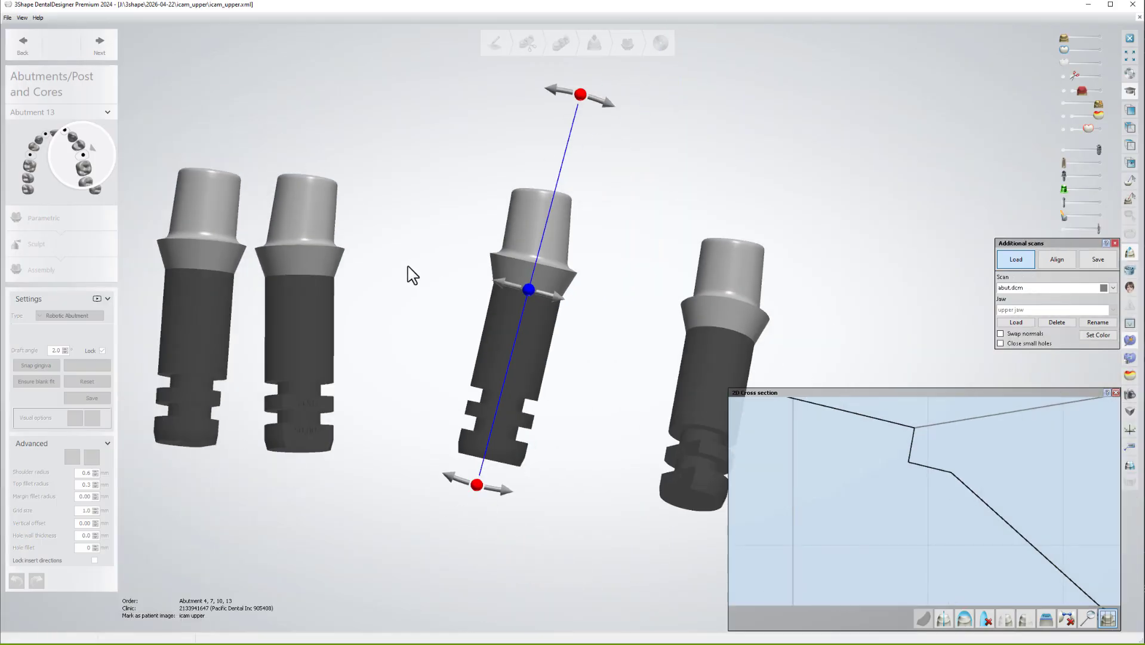
{"action": "right_click_drag", "start_coordinate": [452, 251], "coordinate": [437, 263]}
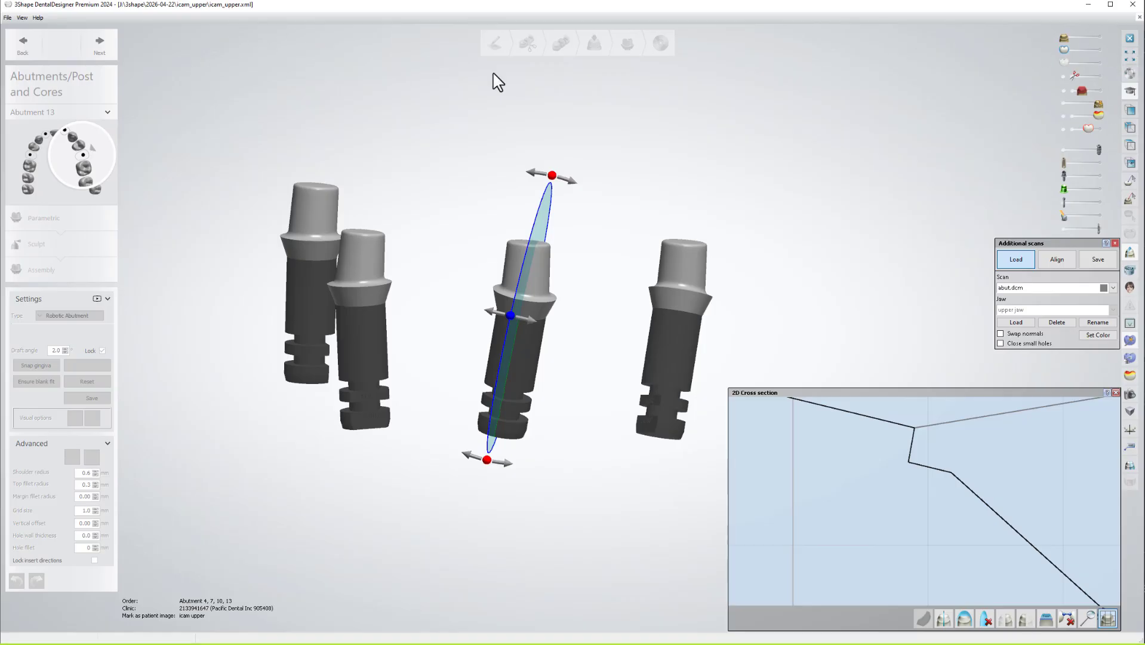
Close Additional scans, advance to Save and complete the design for all four abutments.
{"action": "left_click", "coordinate": [1116, 243]}
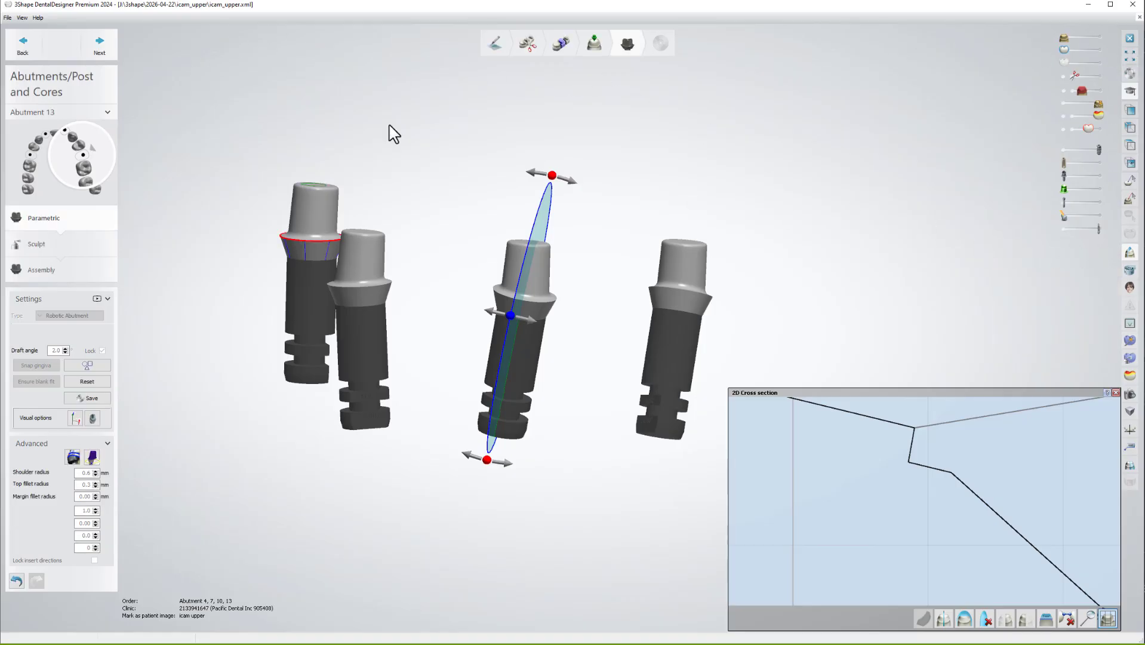
{"action": "left_click", "coordinate": [93, 52]}
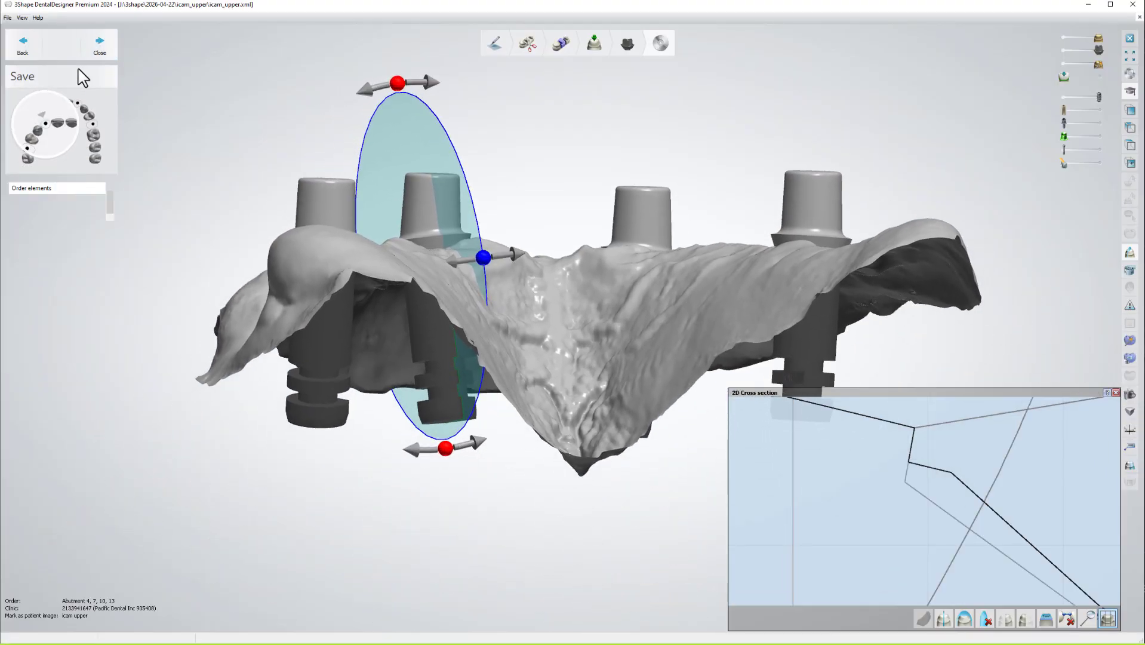
{"action": "left_click", "coordinate": [106, 48]}
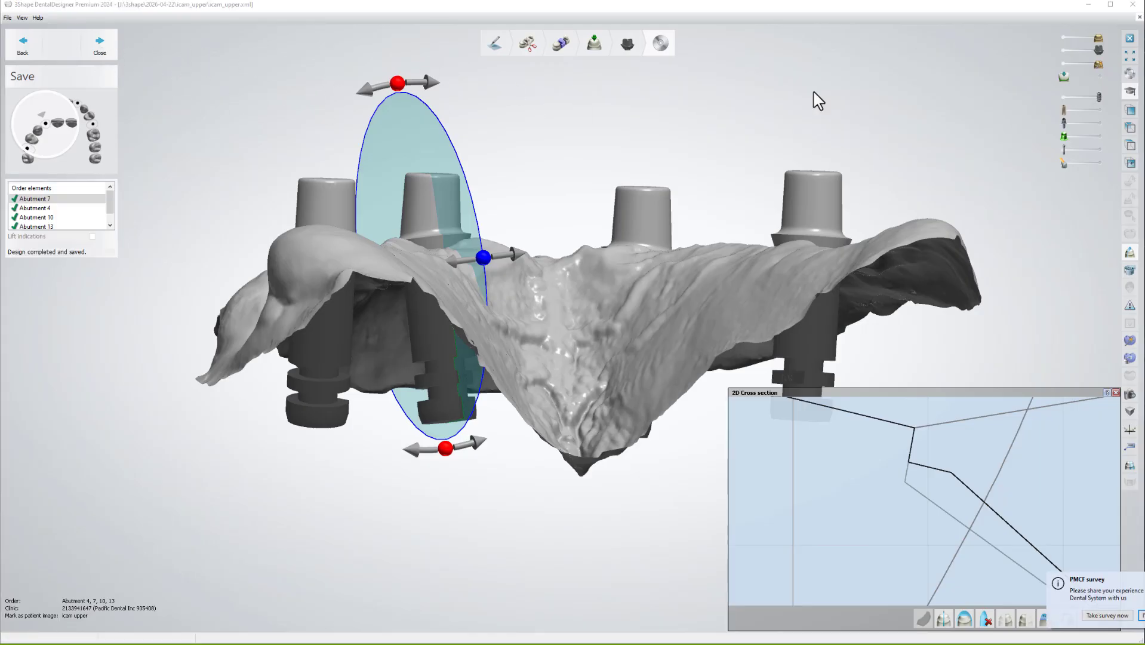
Return to Dental Manager and open the icam_upper order with Modify.
{"action": "left_click", "coordinate": [1134, 5]}
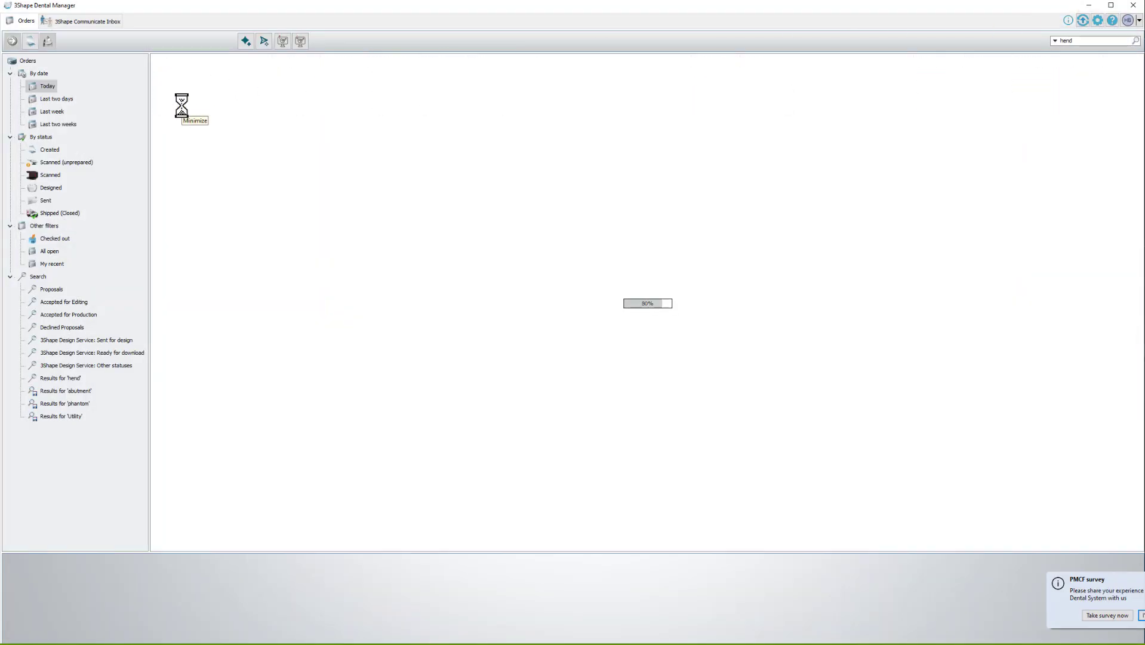
{"action": "right_click", "coordinate": [184, 111]}
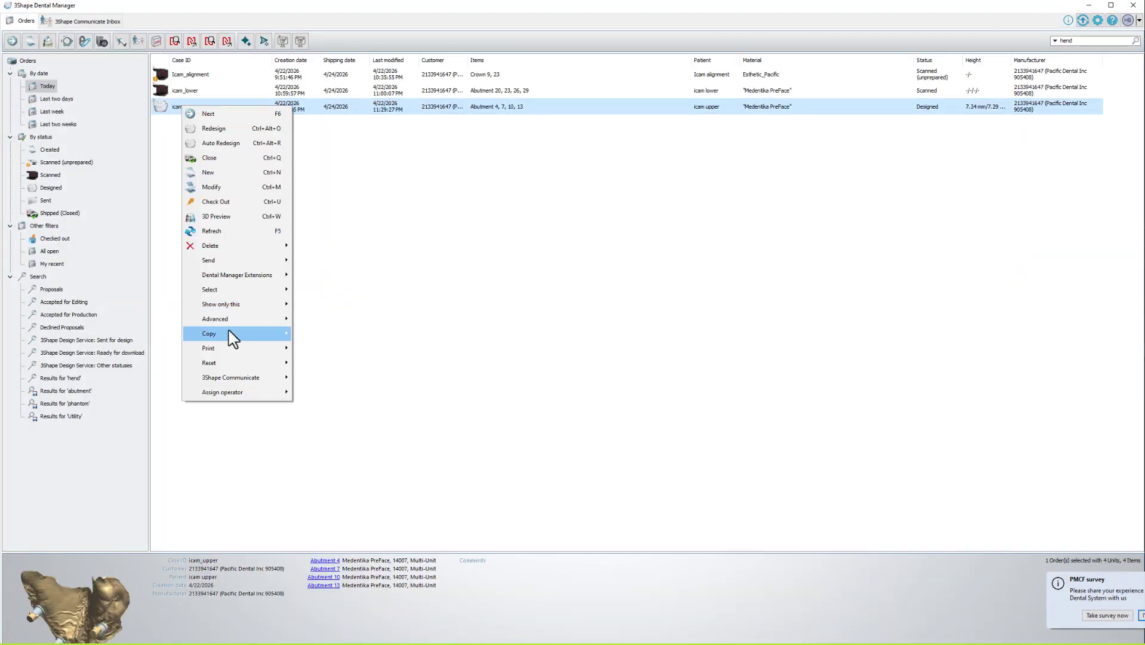
{"action": "mouse_move", "coordinate": [233, 333]}
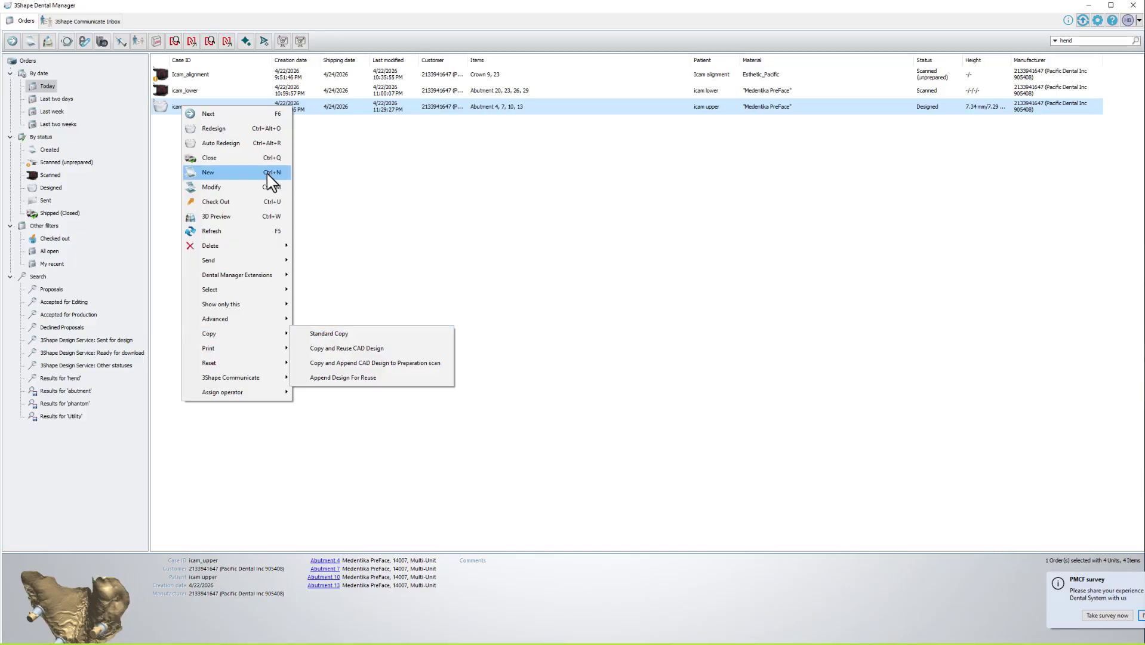
{"action": "left_click", "coordinate": [440, 133]}
{"action": "right_click", "coordinate": [303, 109]}
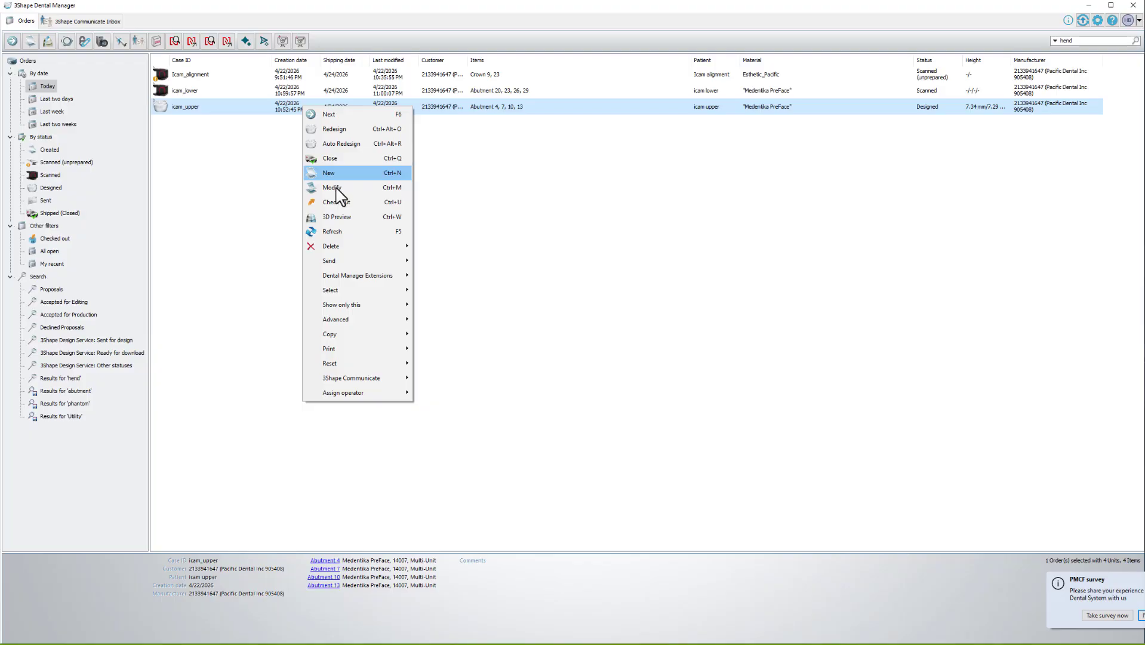
{"action": "left_click", "coordinate": [341, 187]}
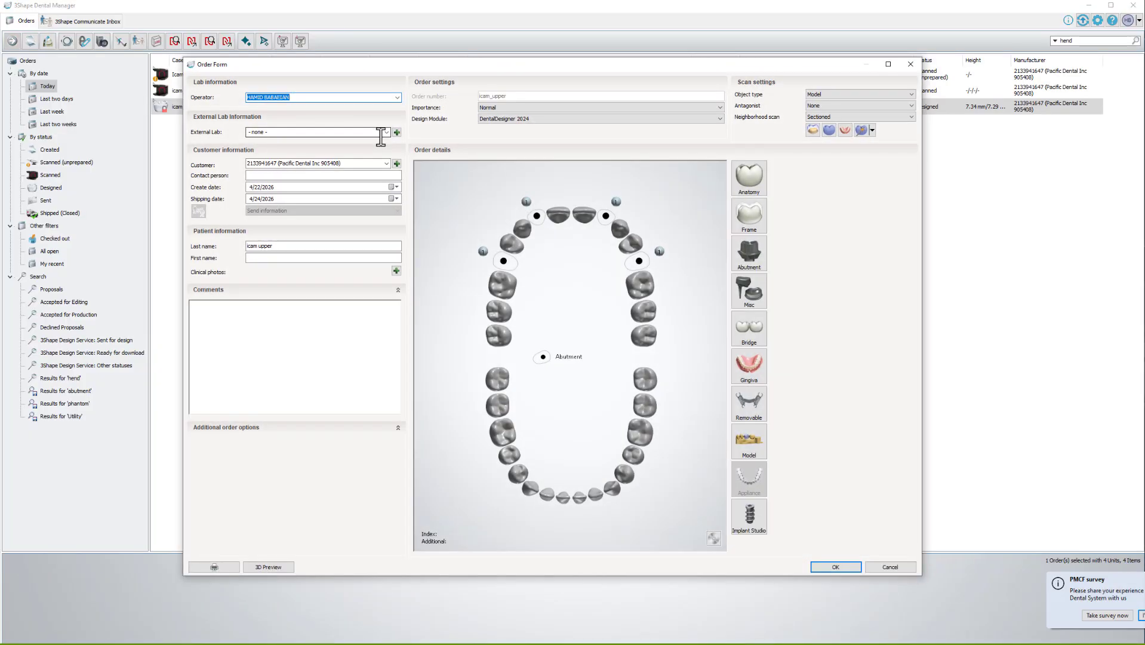
Make the upper-left implant a TruAbutment Old abutment, Tru_All-on-T New ScanBody Rev.00 system, TruBase Short 10Micron kit.
{"action": "left_click", "coordinate": [503, 260]}
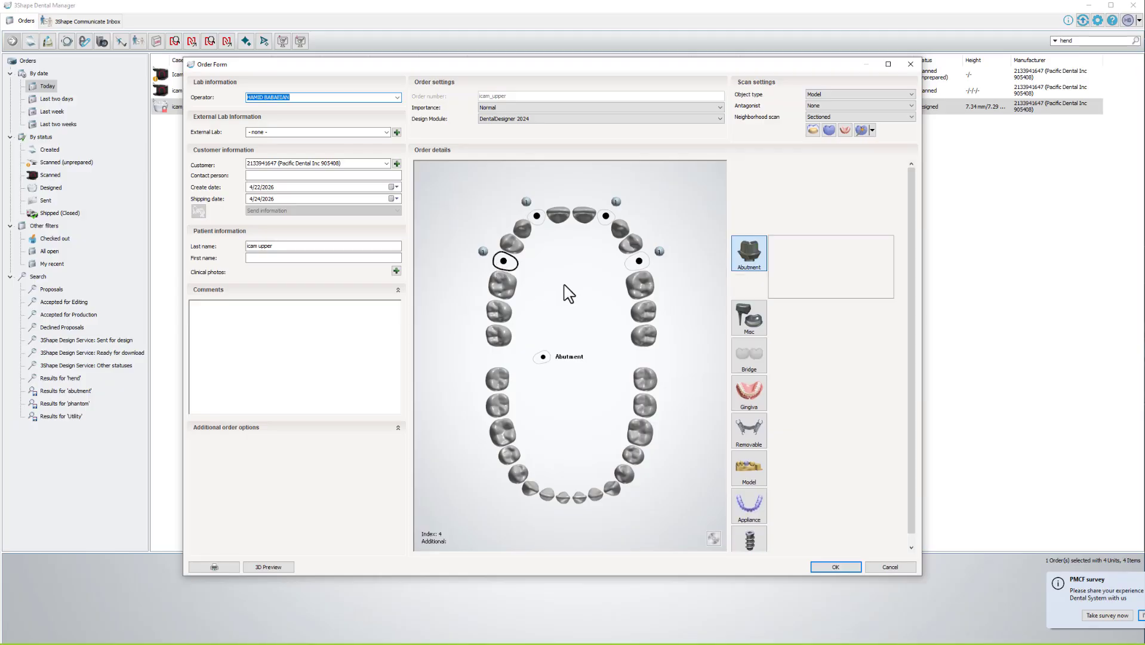
{"action": "left_click", "coordinate": [537, 216]}
{"action": "left_click", "coordinate": [749, 250]}
{"action": "left_click", "coordinate": [821, 268]}
{"action": "type", "text": "tr"}
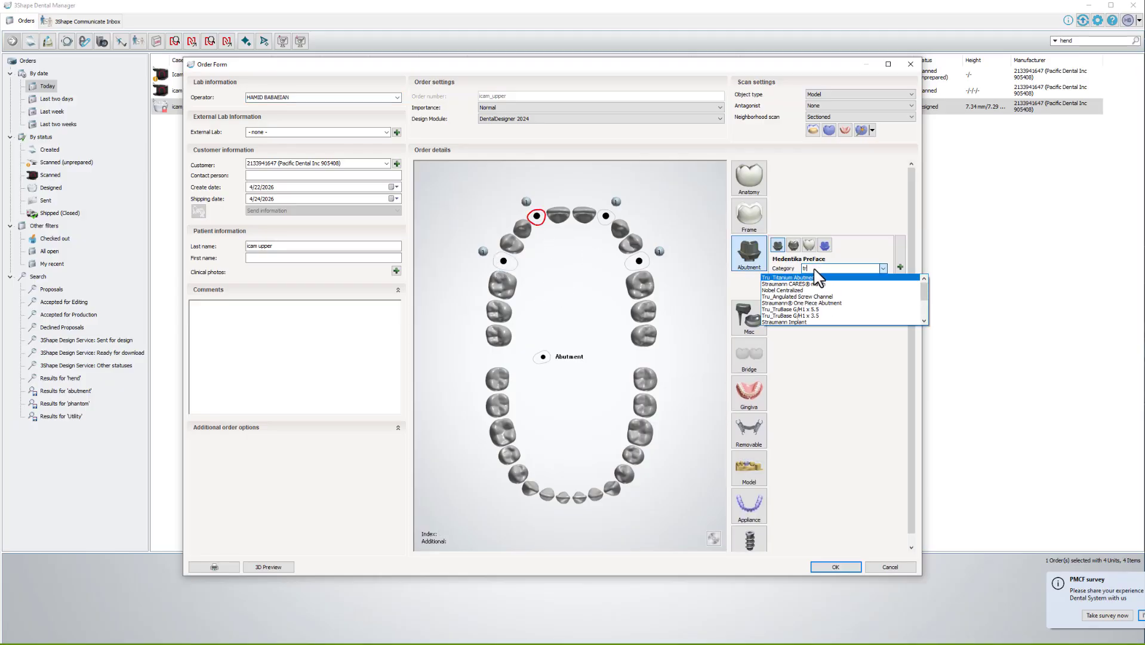
{"action": "type", "text": "u"}
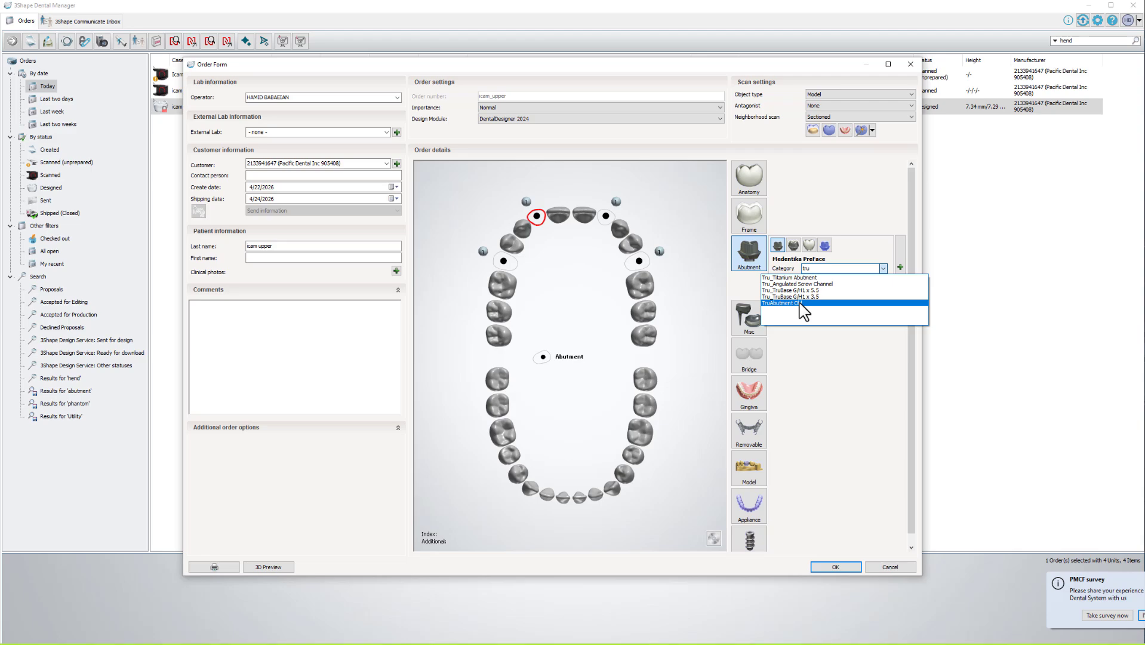
{"action": "left_click", "coordinate": [803, 303]}
{"action": "left_click", "coordinate": [848, 280]}
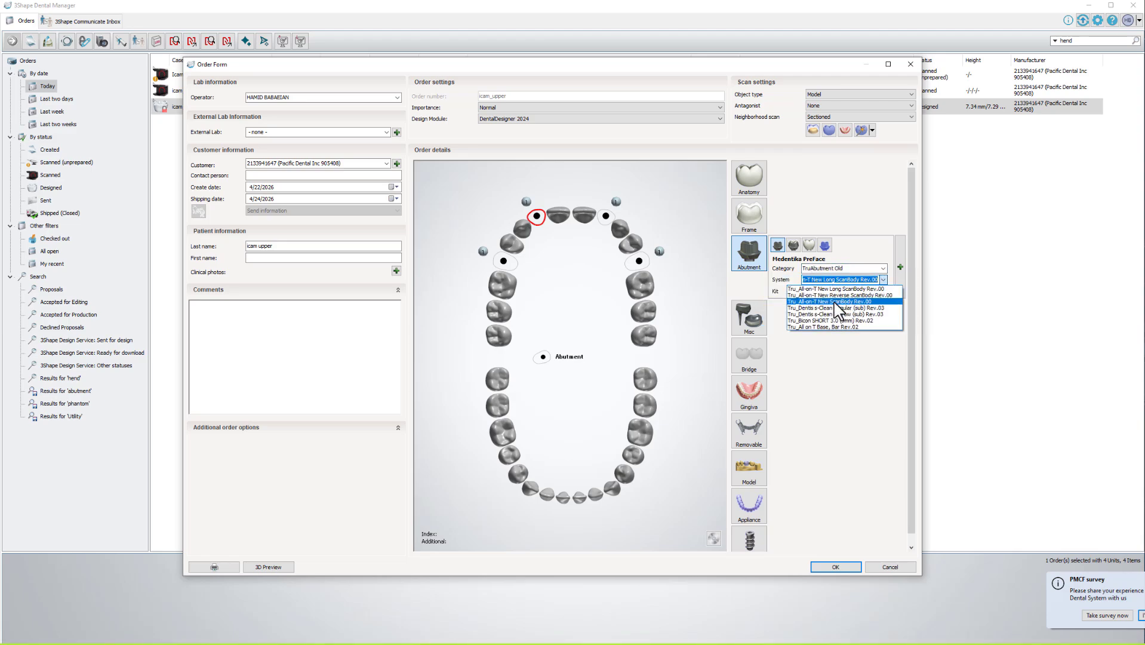
{"action": "left_click", "coordinate": [836, 301]}
{"action": "left_click", "coordinate": [842, 291]}
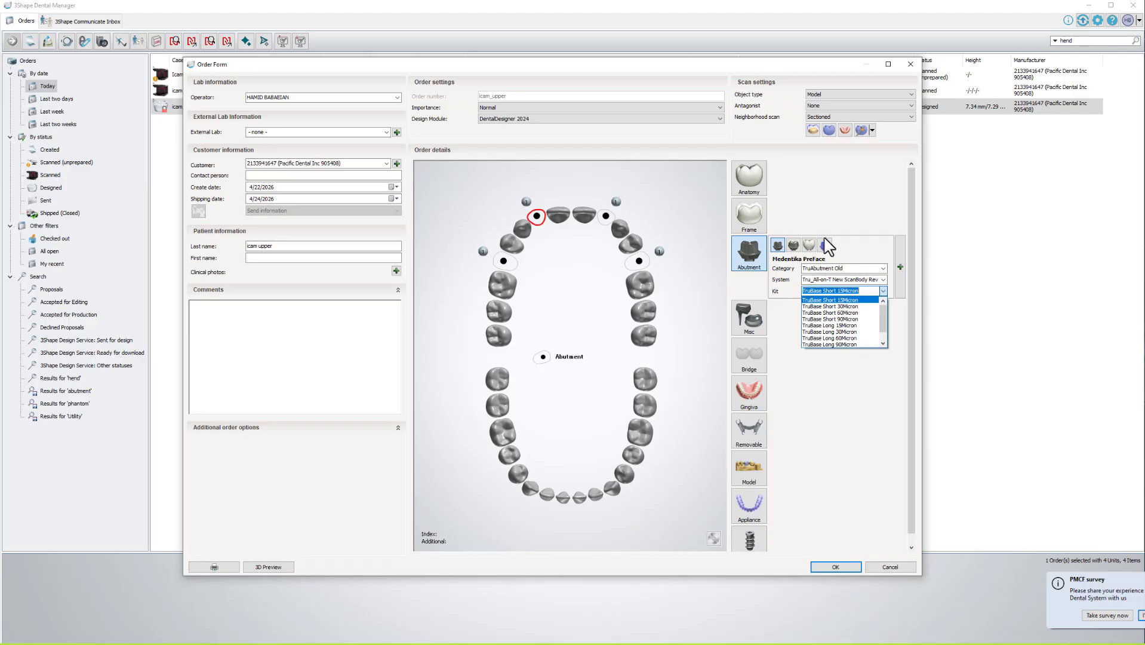
{"action": "left_click", "coordinate": [852, 219]}
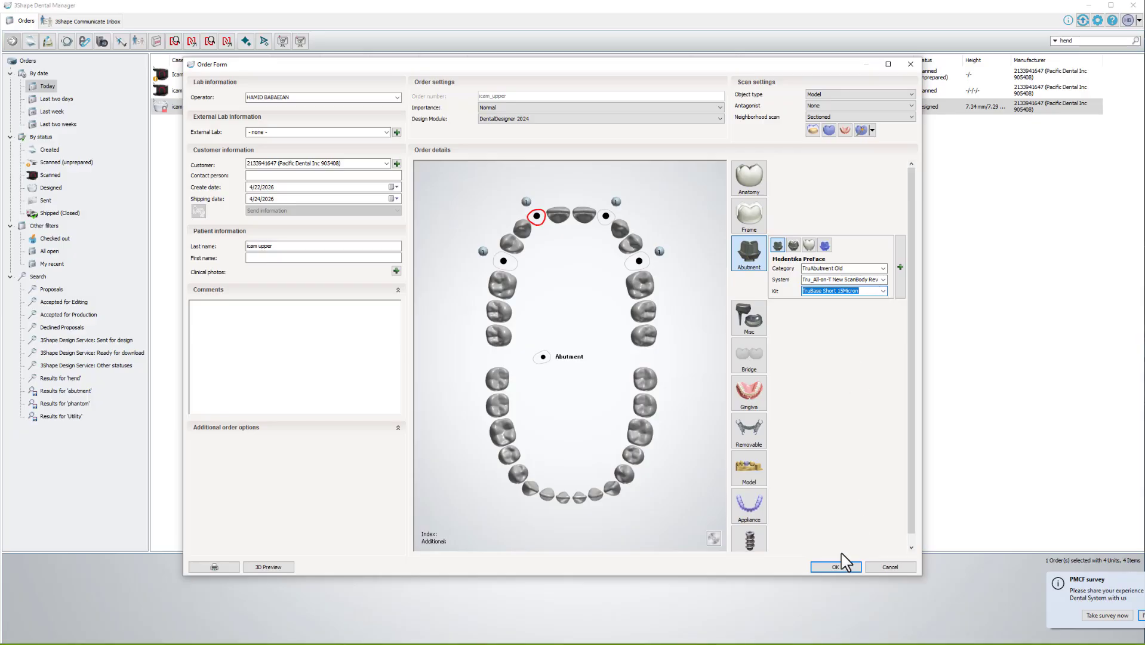
Give the upper-right front abutment Elos Accurate Custom Bar Bridge, ELOS Nobel Biocare Multi Unit MUA, and Multi Unit NP/RP (PMA) kit.
{"action": "left_click", "coordinate": [606, 216]}
{"action": "left_click", "coordinate": [817, 267]}
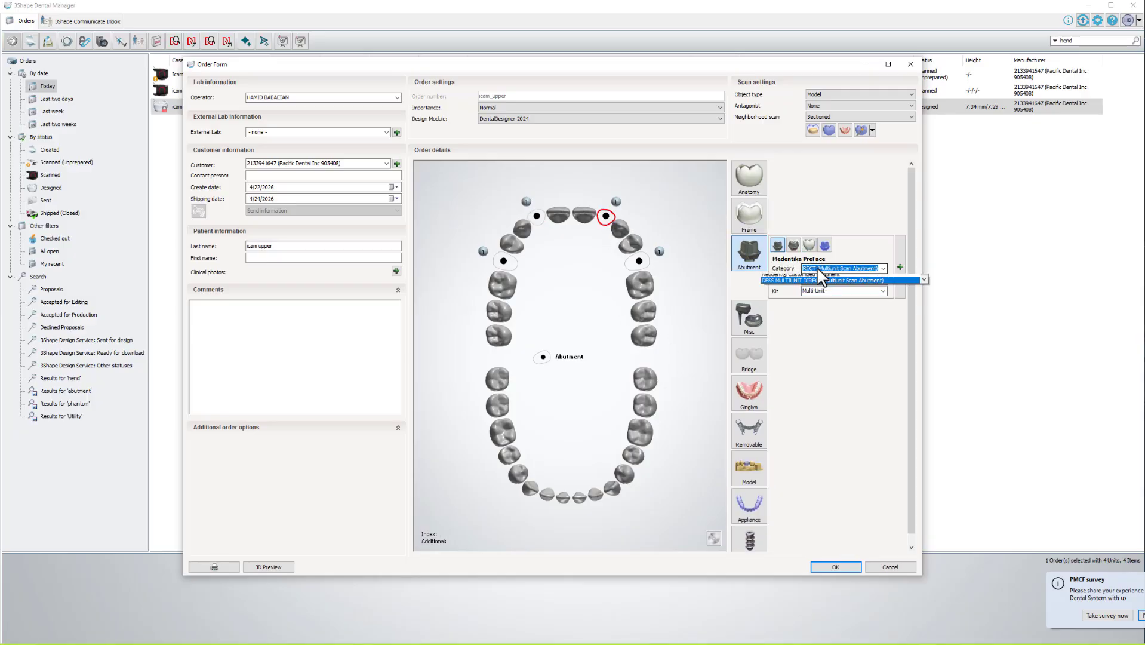
{"action": "type", "text": "elos"}
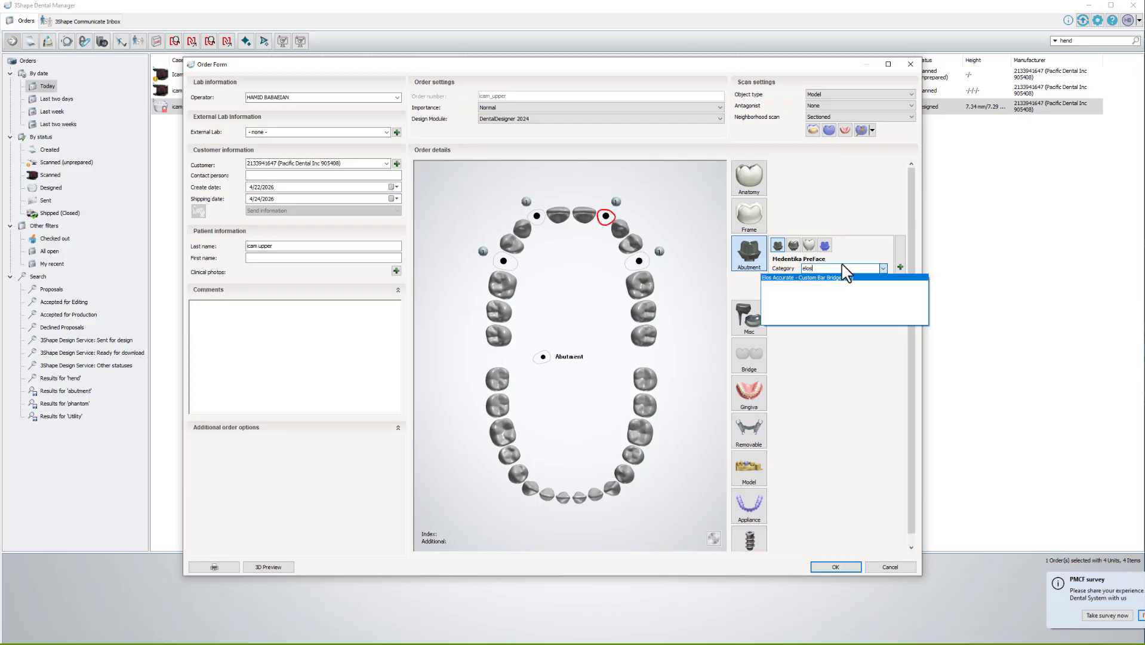
{"action": "left_click", "coordinate": [834, 278]}
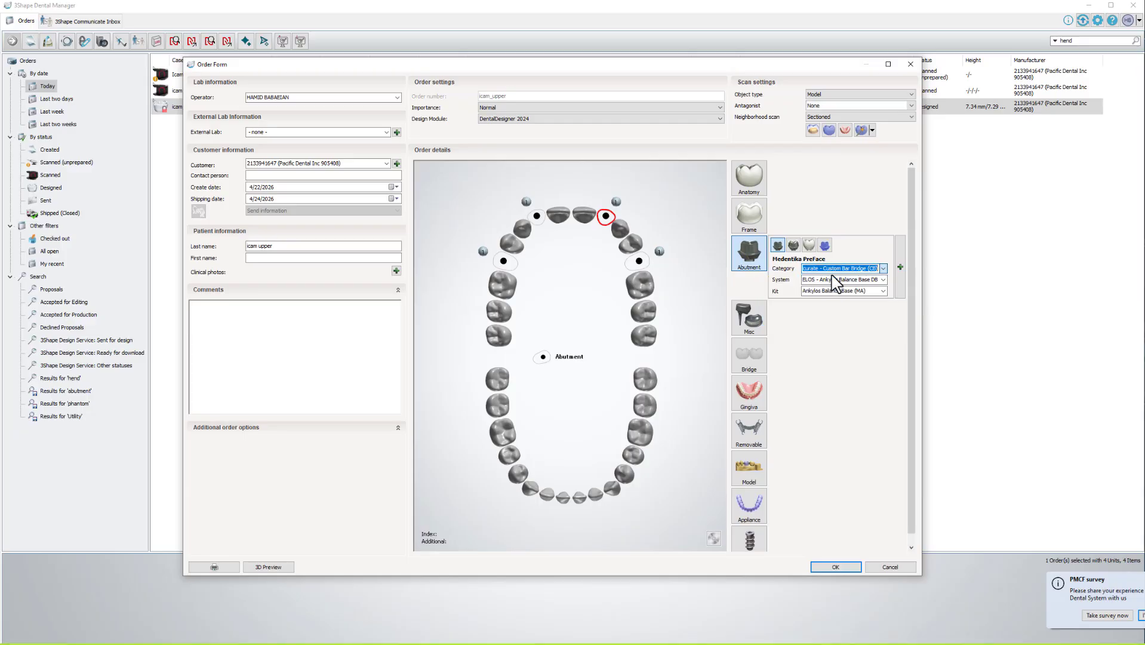
{"action": "left_click", "coordinate": [834, 282]}
{"action": "scroll", "coordinate": [834, 296], "scroll_direction": "down", "scroll_amount": 1}
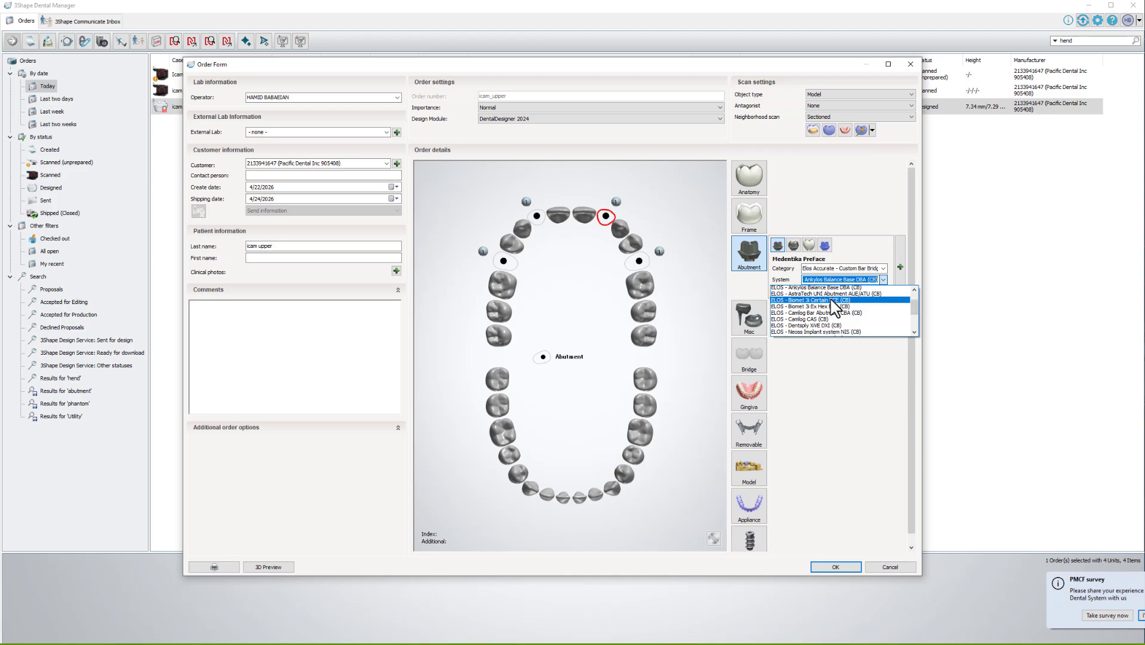
{"action": "scroll", "coordinate": [839, 308], "scroll_direction": "down", "scroll_amount": 1}
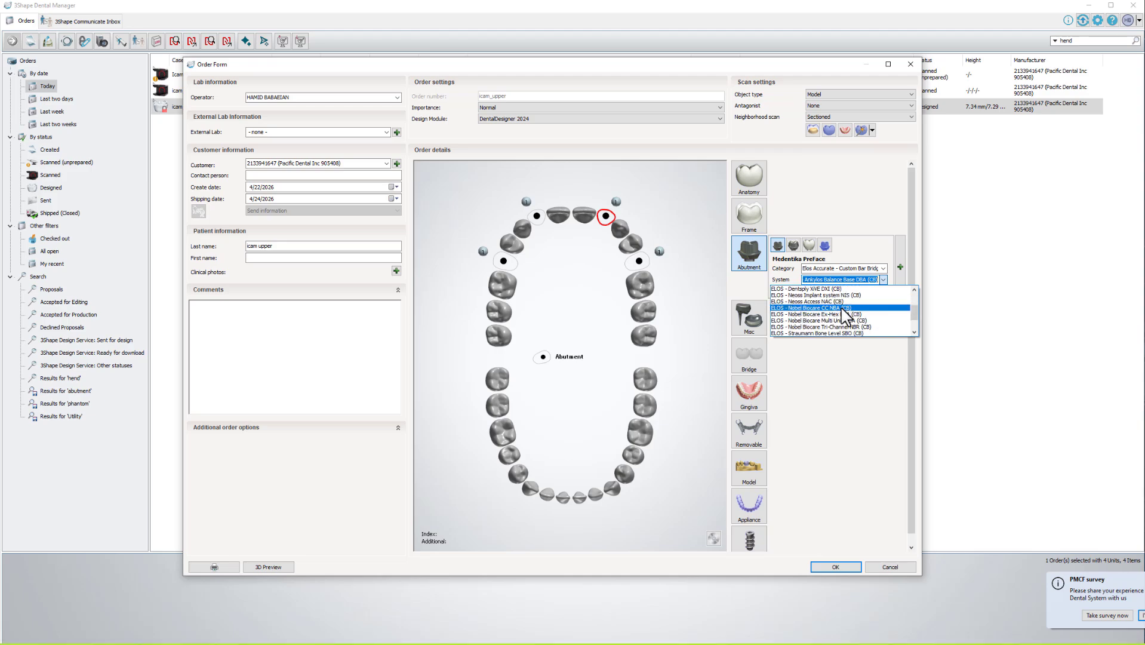
{"action": "left_click", "coordinate": [842, 321]}
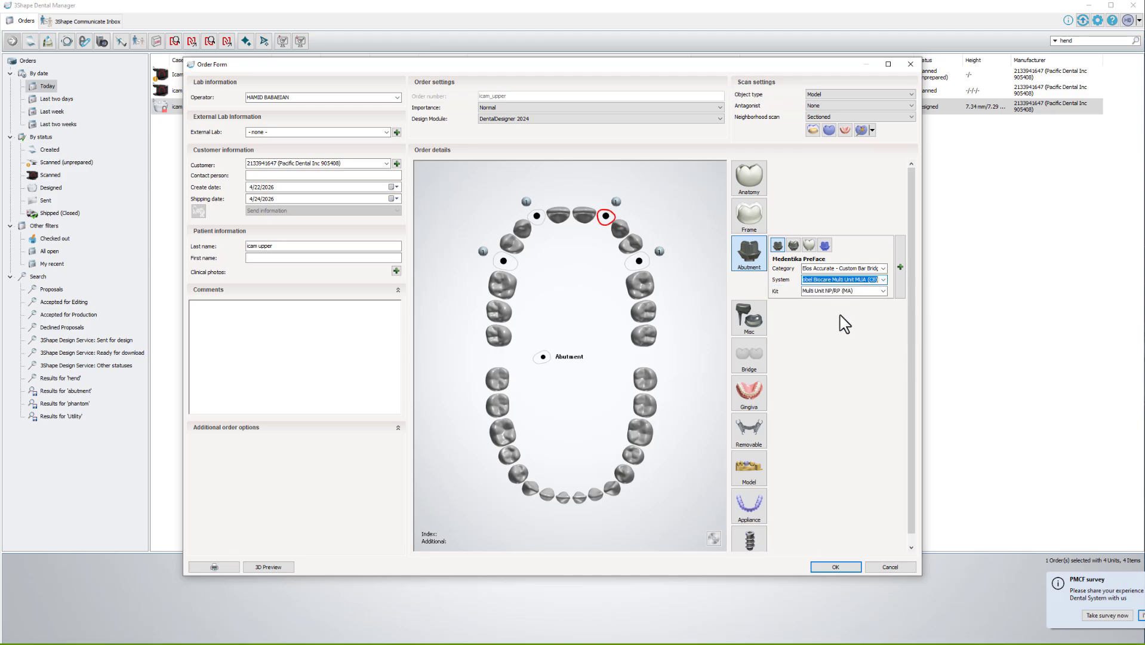
{"action": "left_click", "coordinate": [840, 291]}
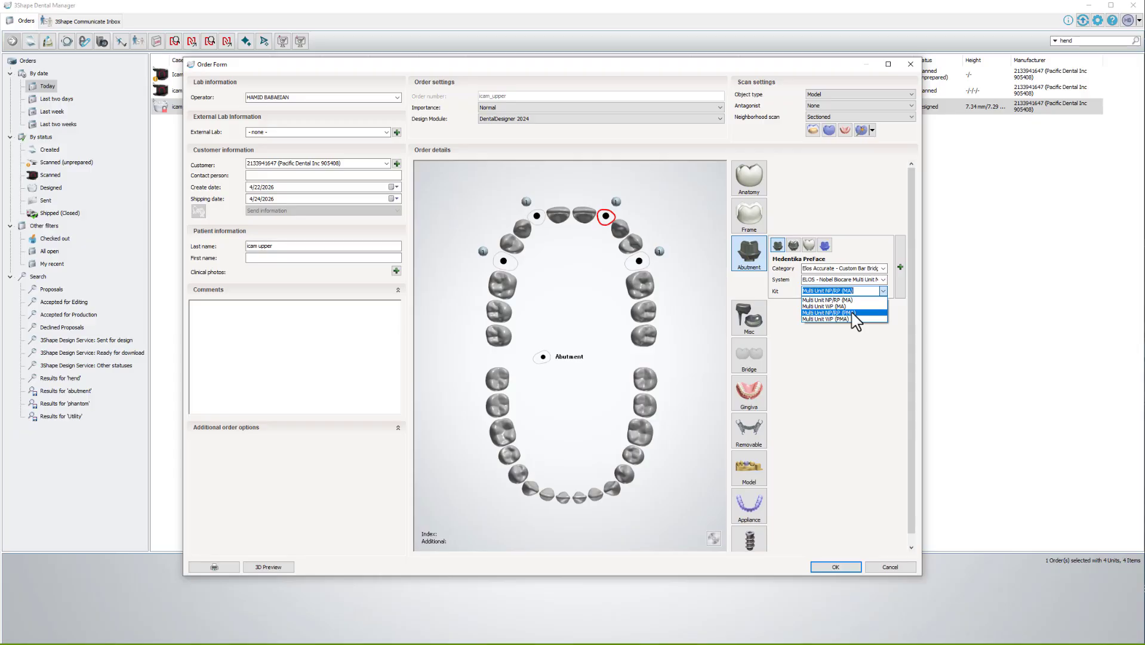
{"action": "left_click", "coordinate": [855, 313]}
{"action": "left_click", "coordinate": [638, 261]}
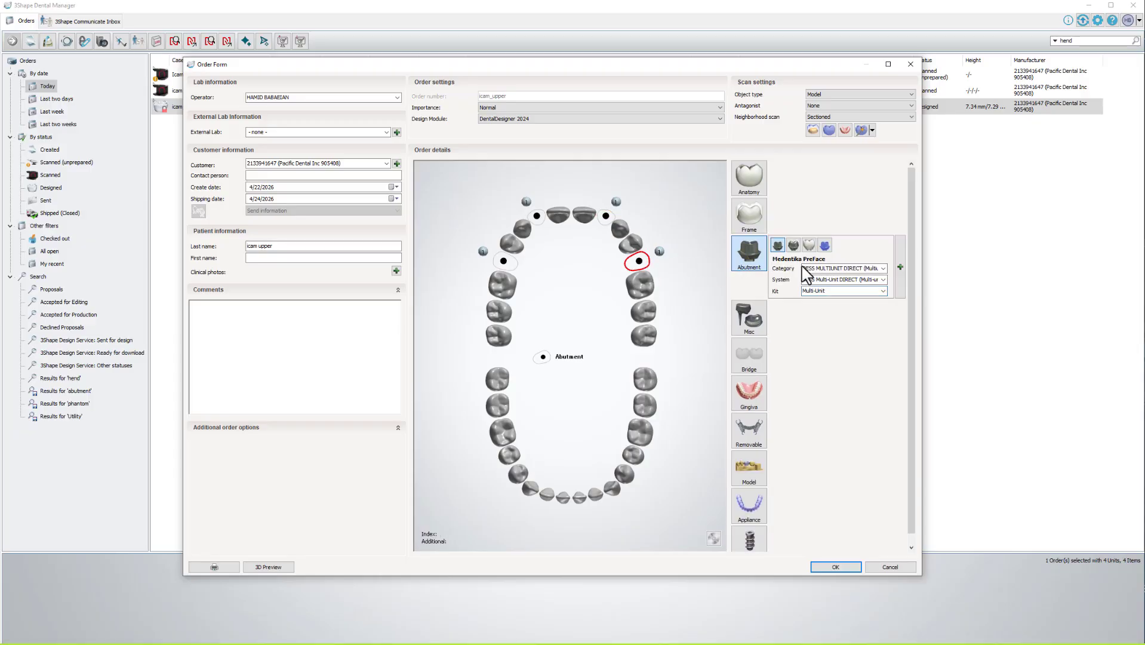
Set tooth 13's abutment to NobelProcera Implant Bridge, Multi-Unit Abutment Implant Bridge system, RP (ELOS PMA Analog) kit.
{"action": "left_click", "coordinate": [803, 269]}
{"action": "type", "text": "nobl"}
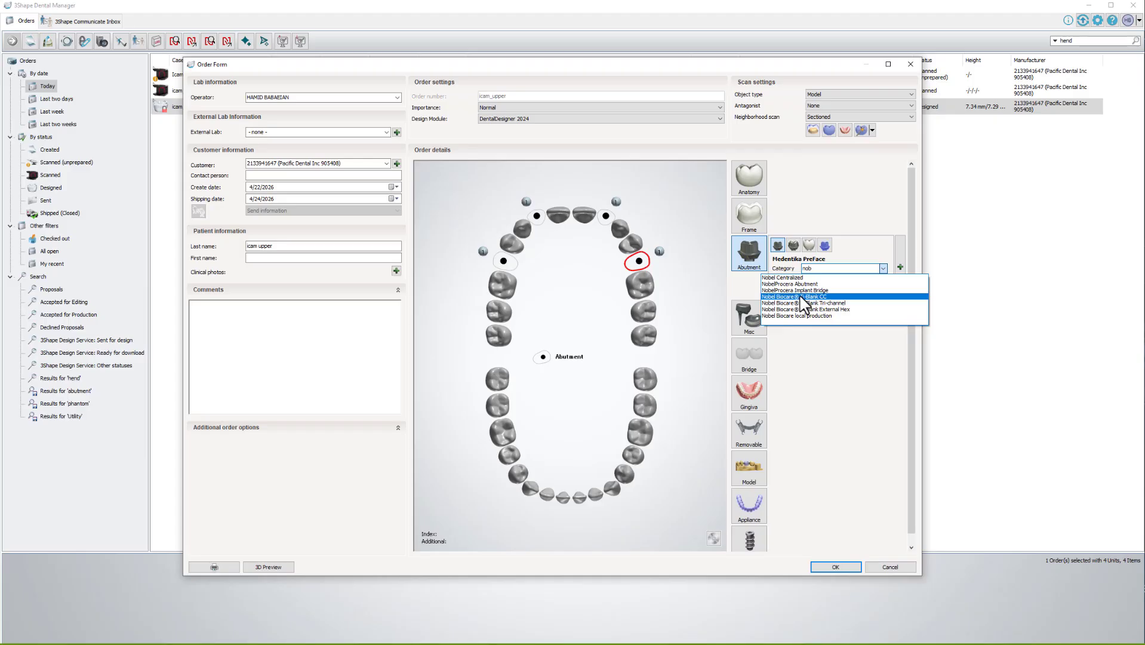
{"action": "left_click", "coordinate": [800, 290]}
{"action": "left_click", "coordinate": [838, 280]}
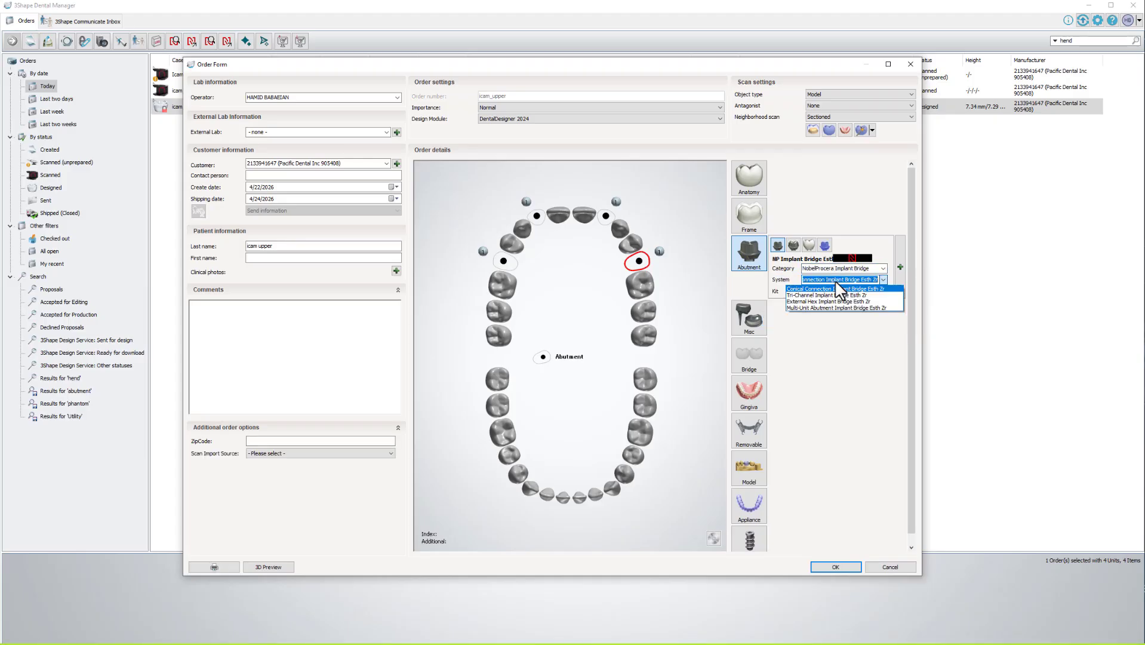
{"action": "left_click", "coordinate": [835, 313]}
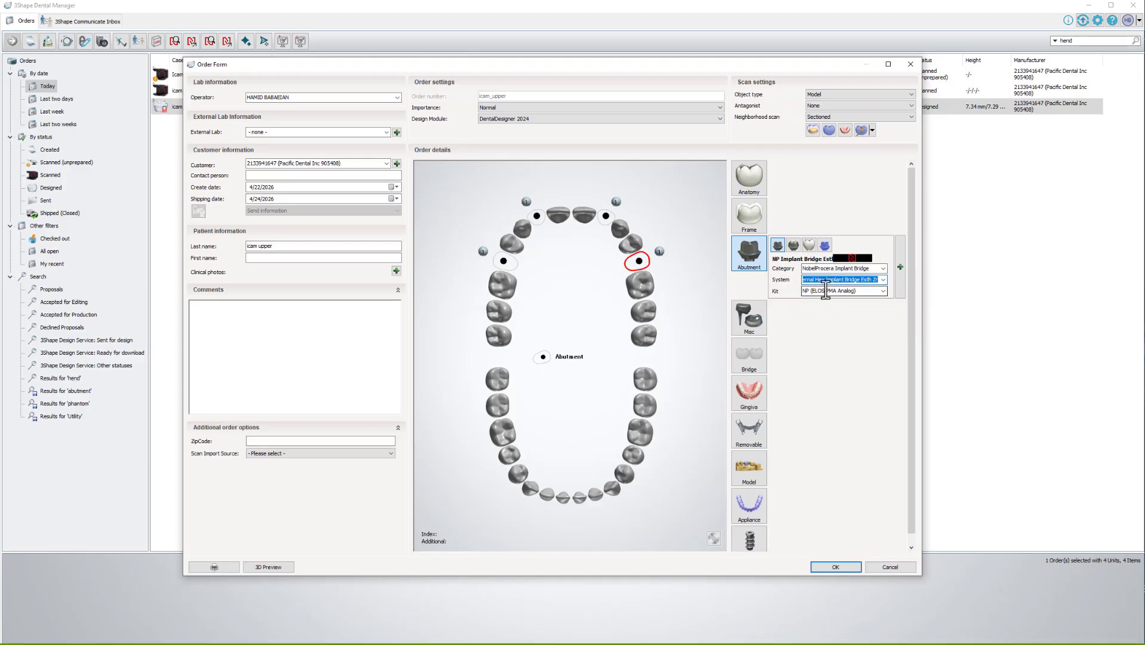
{"action": "left_click", "coordinate": [839, 280]}
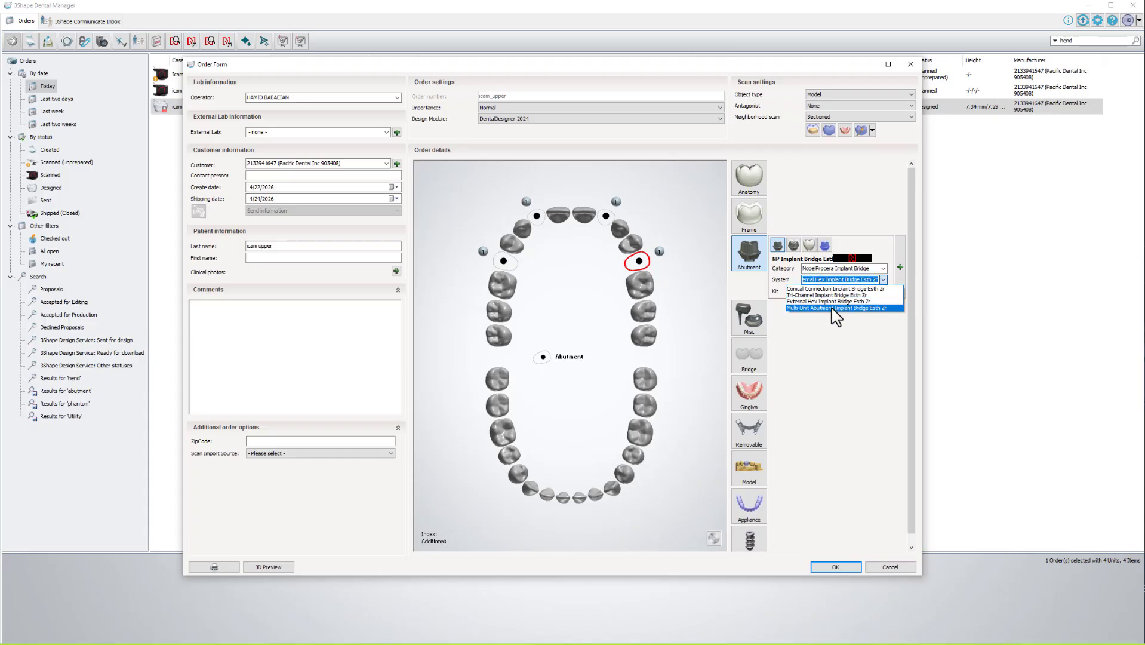
{"action": "left_click", "coordinate": [836, 307]}
{"action": "left_click", "coordinate": [839, 291]}
{"action": "left_click", "coordinate": [839, 306]}
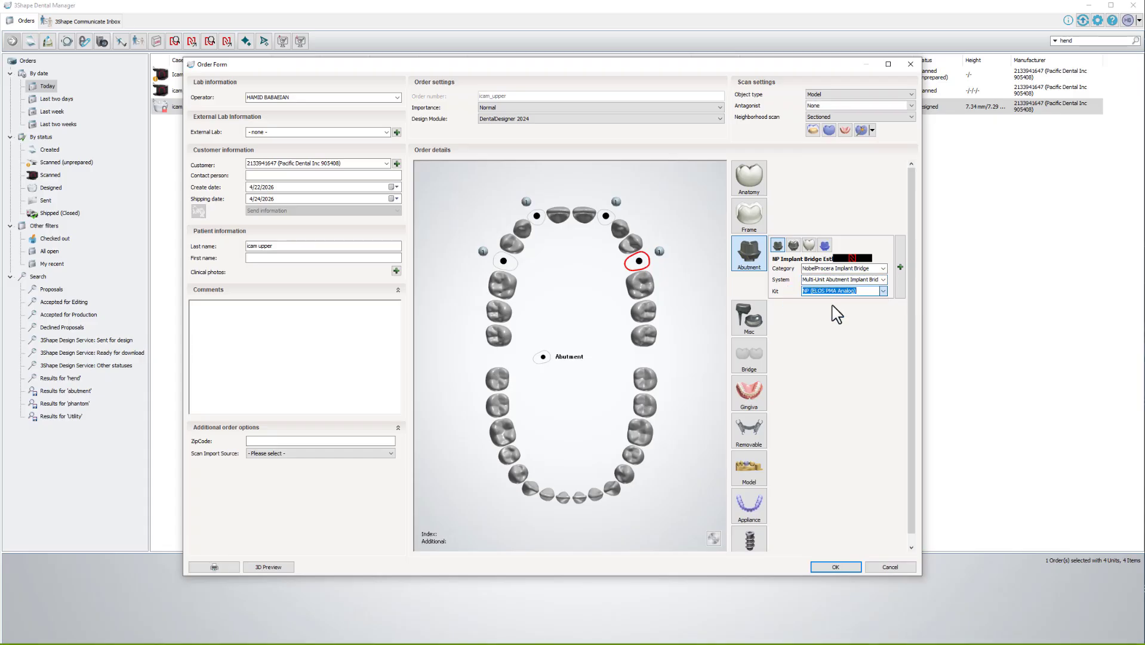
Fill in the order's ZIP code and set the scan import source to iTero IOS.
{"action": "left_click", "coordinate": [374, 441]}
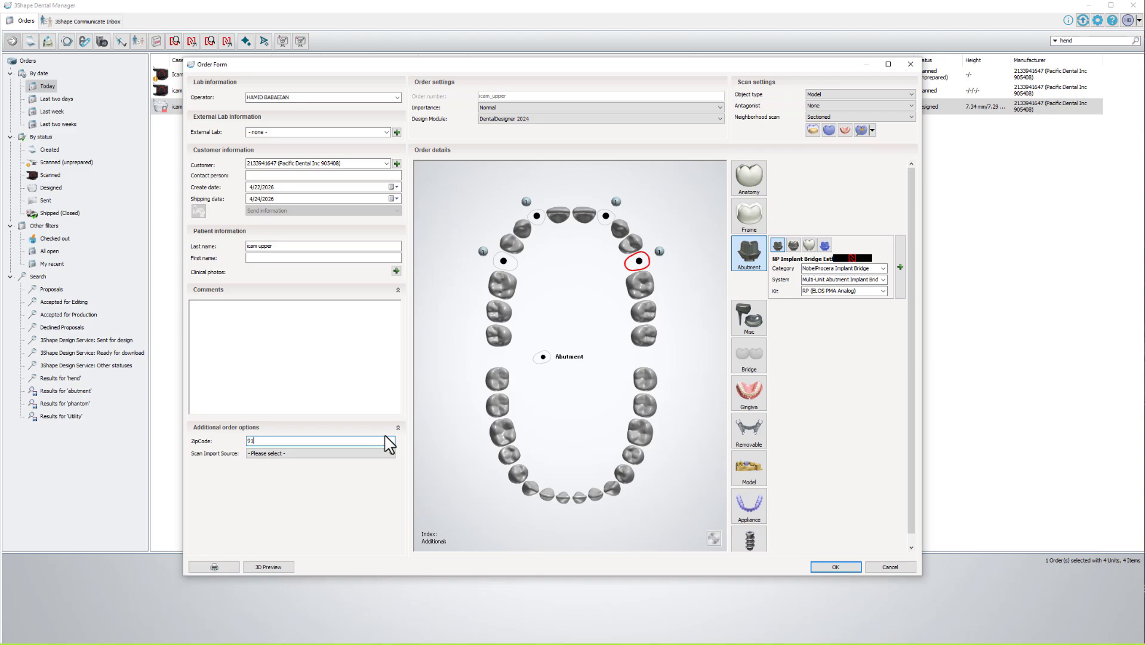
{"action": "type", "text": "91360"}
{"action": "key", "text": "Tab"}
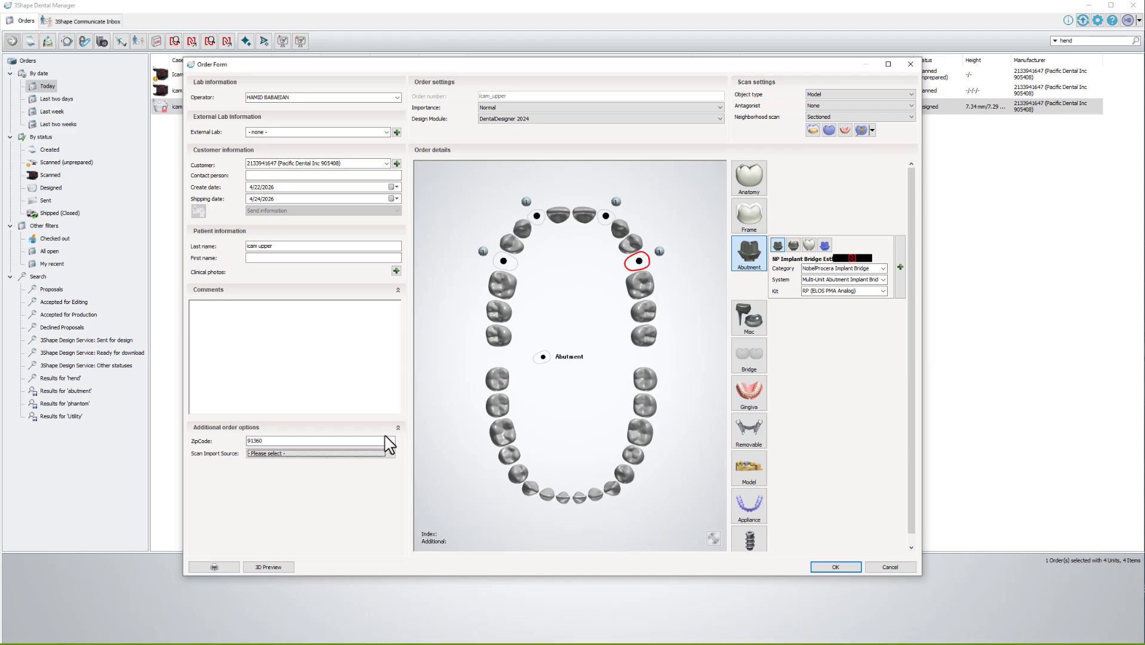
{"action": "key", "text": "i"}
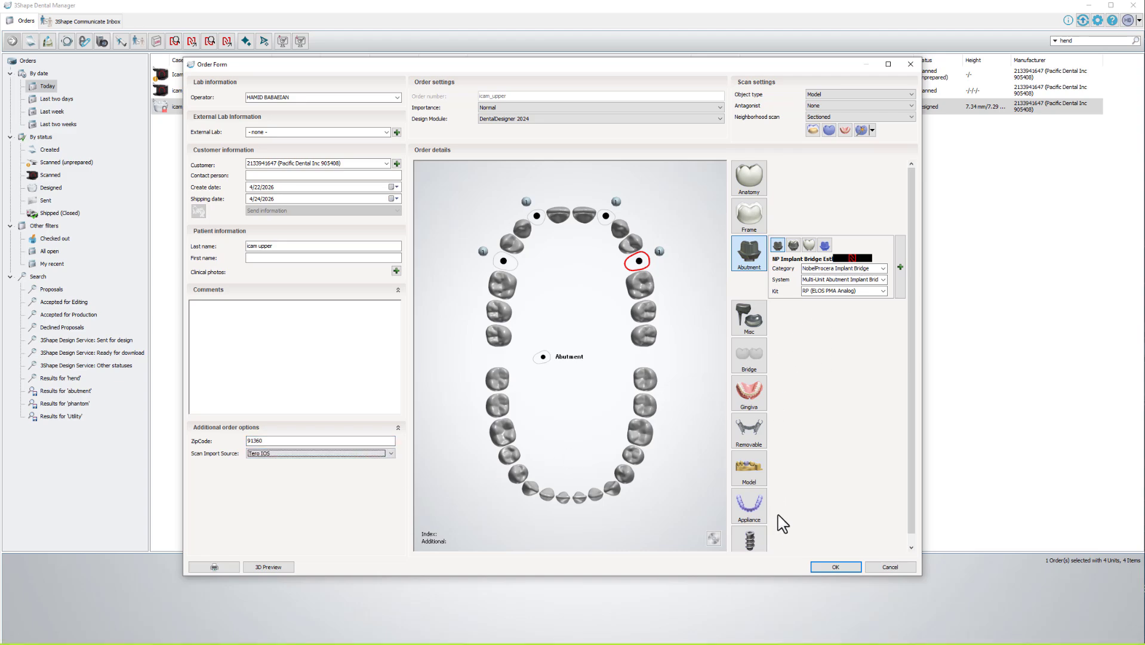
Set the abutment colour to NP A1, then save the order and accept the auto redesign.
{"action": "left_click", "coordinate": [836, 567]}
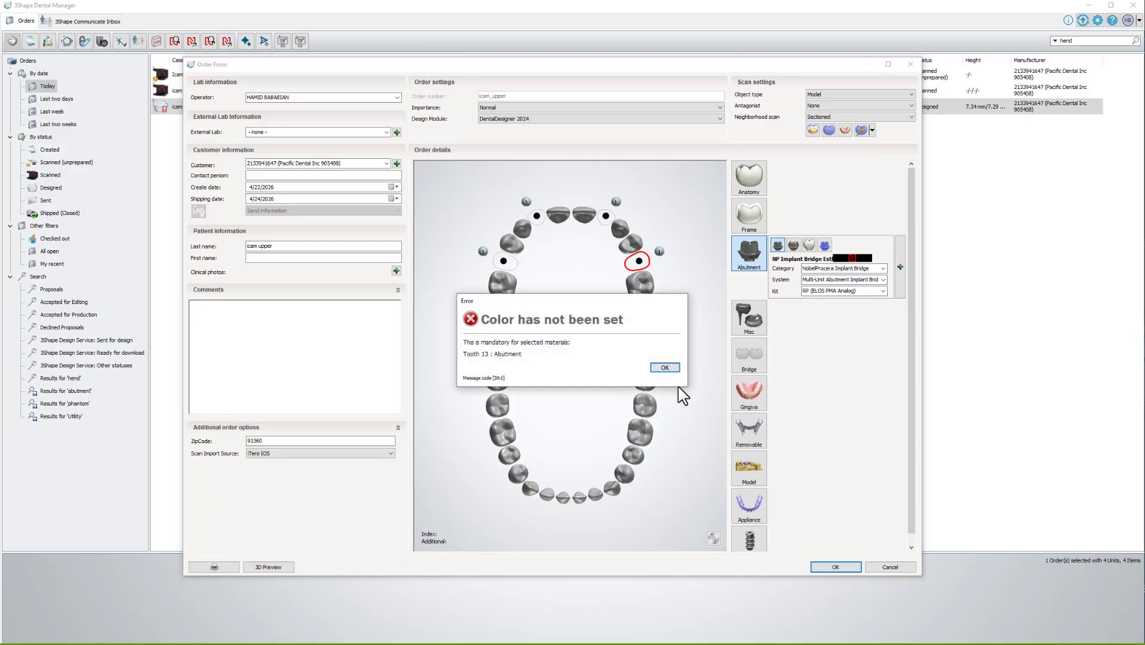
{"action": "left_click", "coordinate": [665, 367]}
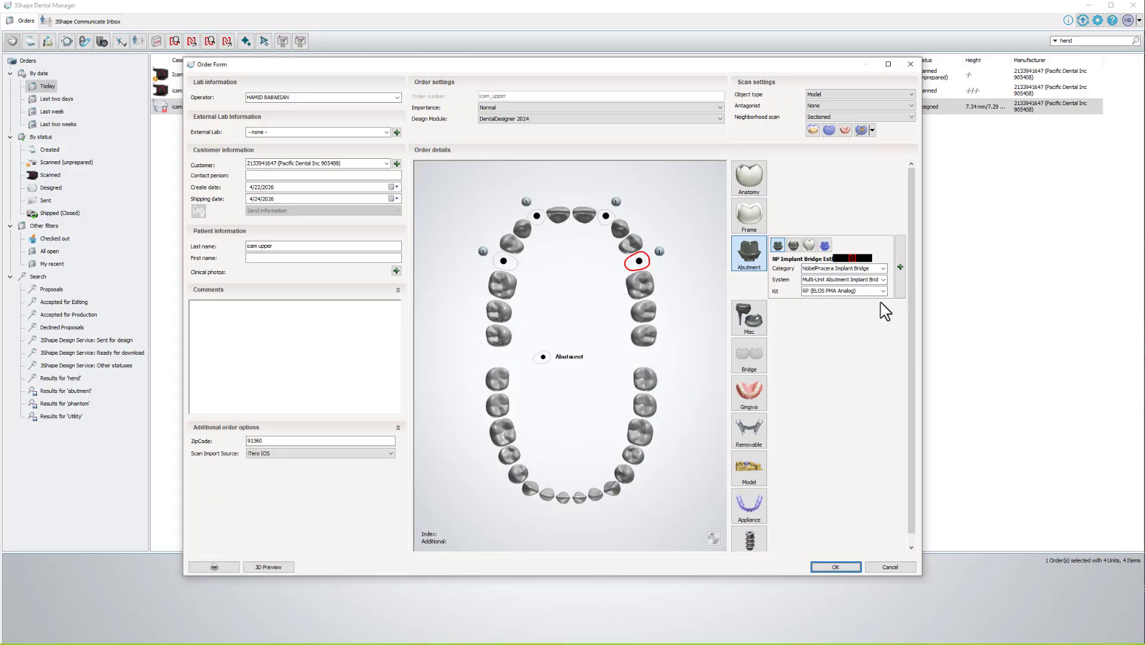
{"action": "left_click", "coordinate": [903, 263]}
{"action": "left_click", "coordinate": [887, 261]}
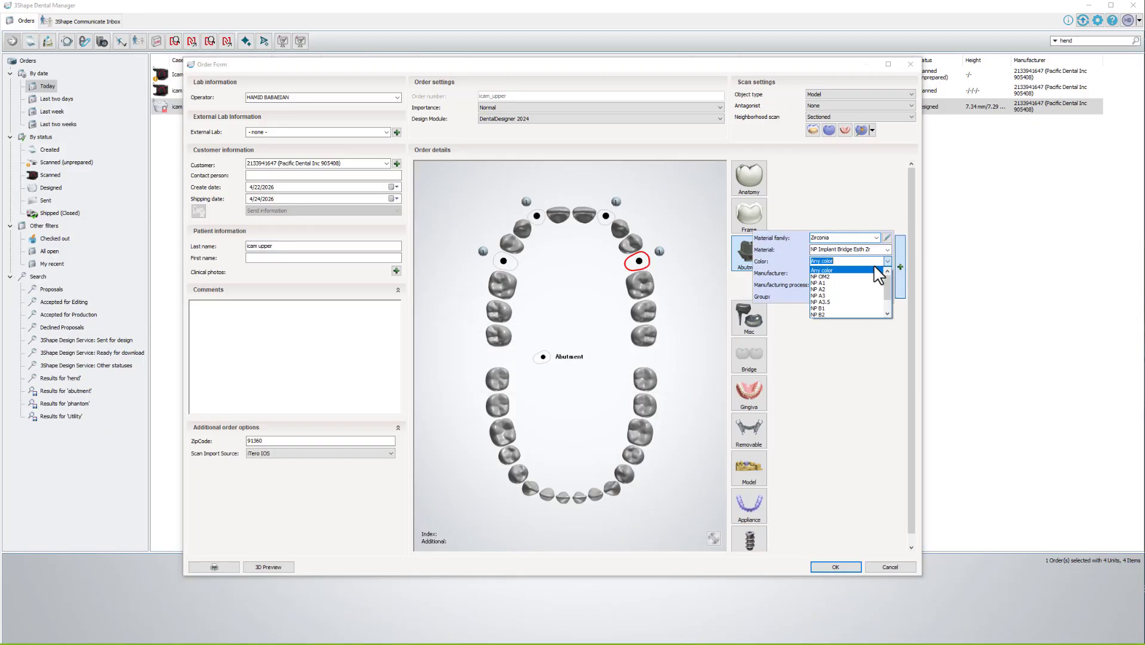
{"action": "left_click", "coordinate": [835, 283]}
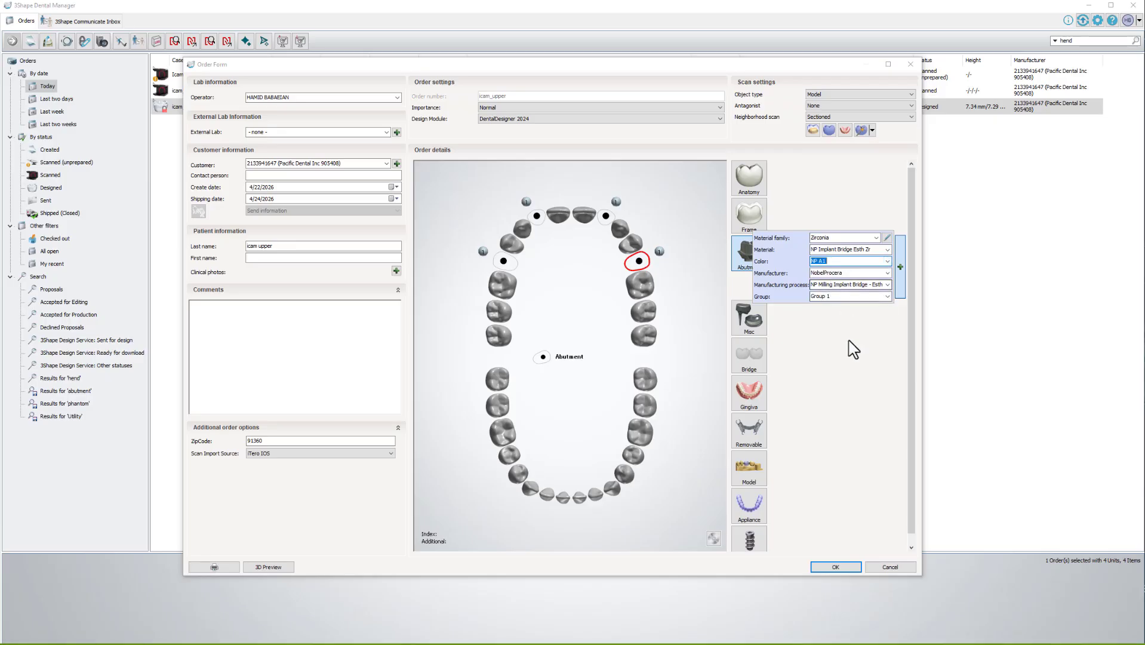
{"action": "left_click", "coordinate": [846, 569]}
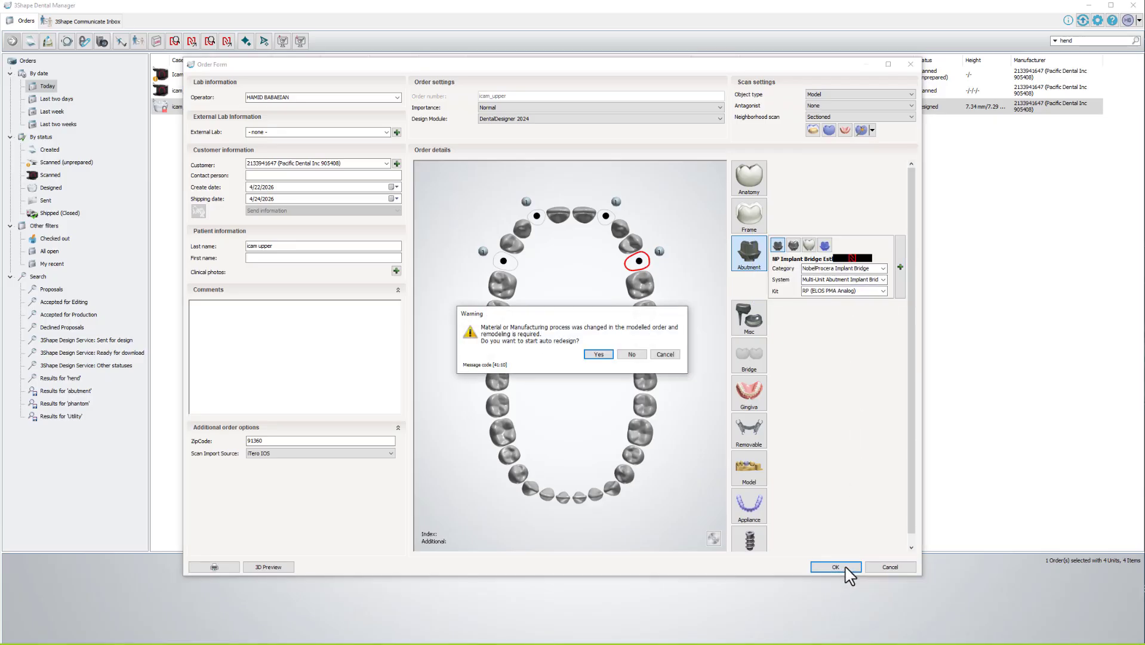
{"action": "left_click", "coordinate": [602, 356]}
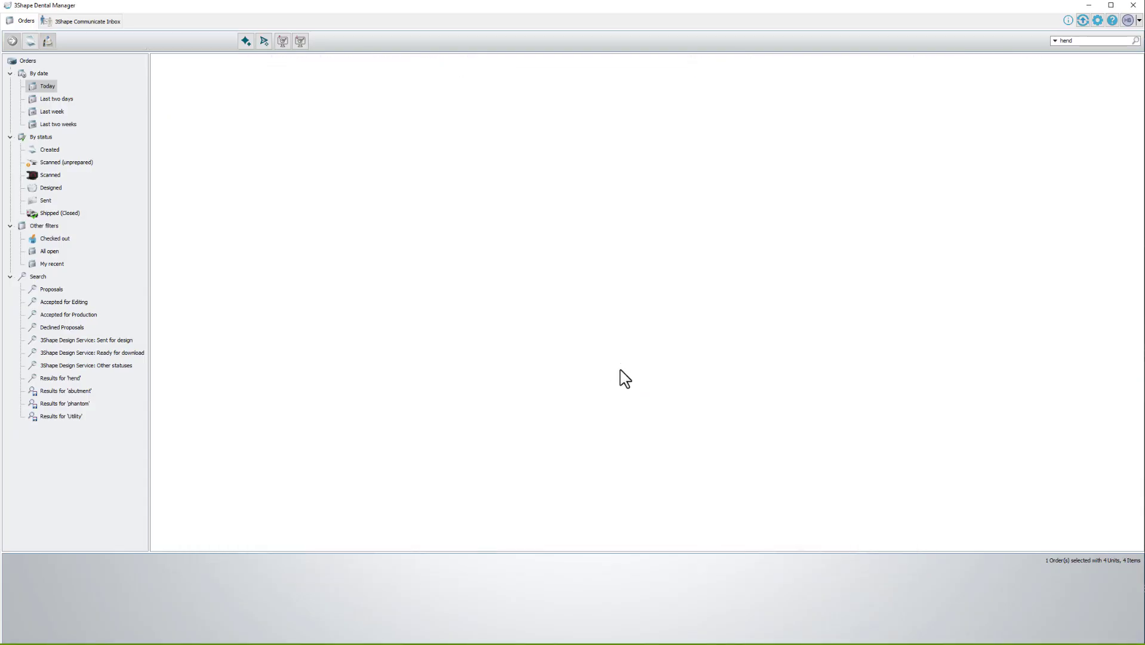
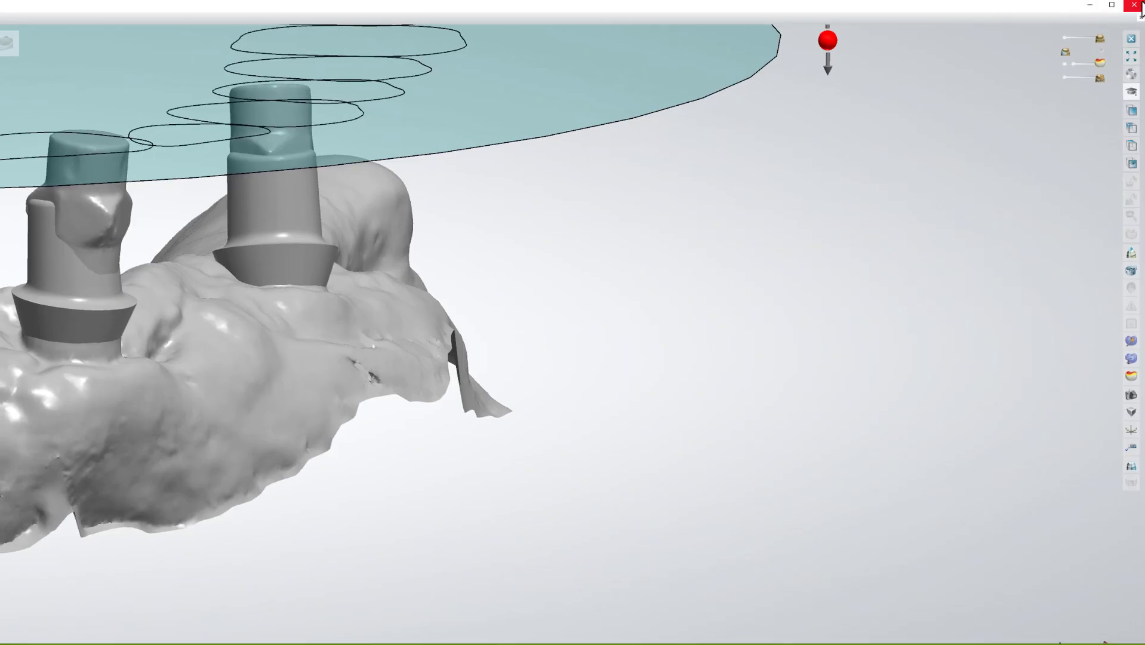
Maximize the DentalDesigner window, reveal its side panel and collapse the empty lower viewport panel.
{"action": "left_click_drag", "start_coordinate": [1141, 5], "coordinate": [310, 240]}
{"action": "double_click", "coordinate": [184, 248]}
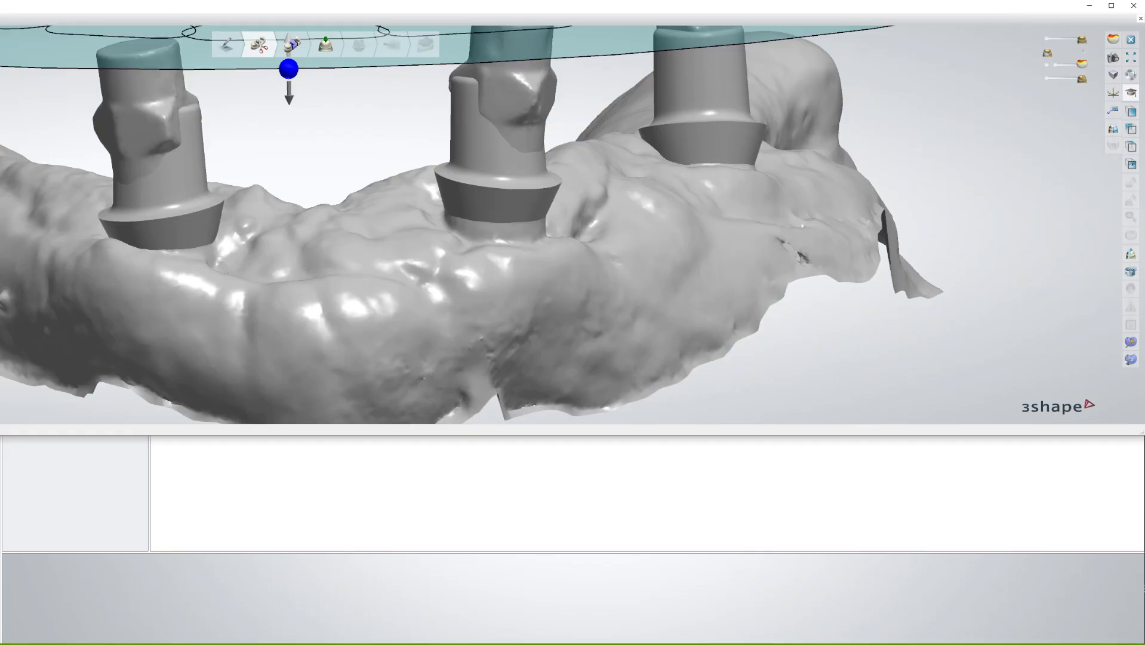
{"action": "mouse_move", "coordinate": [0, 1]}
{"action": "left_mouse_down"}
{"action": "mouse_move", "coordinate": [0, 53]}
{"action": "mouse_move", "coordinate": [2, 0]}
{"action": "left_mouse_up"}
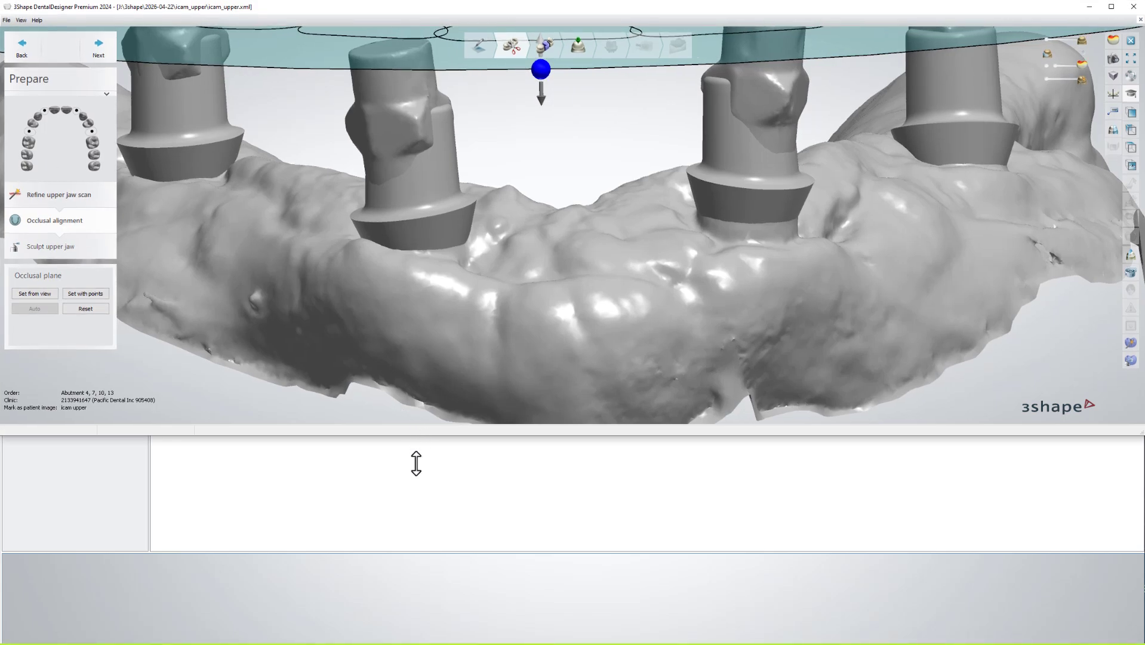
{"action": "left_click_drag", "start_coordinate": [417, 463], "coordinate": [401, 626]}
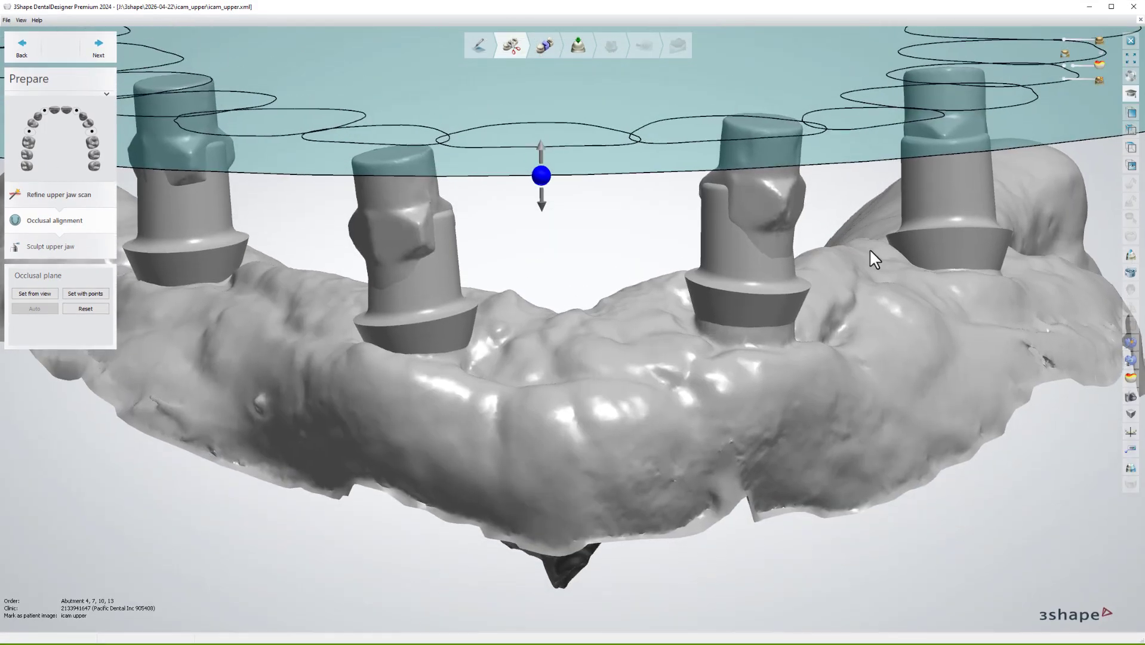
Dismiss the top cap angle warning, fade the implant caps and advance to Abutment 4's design.
{"action": "left_click", "coordinate": [580, 46]}
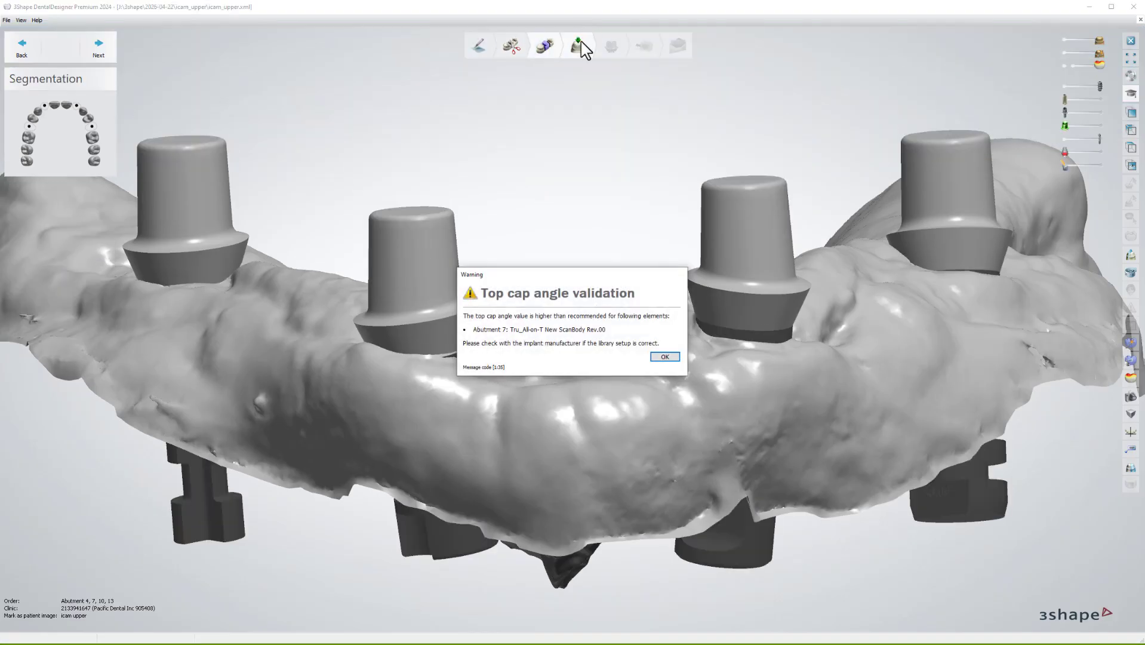
{"action": "left_click", "coordinate": [666, 358]}
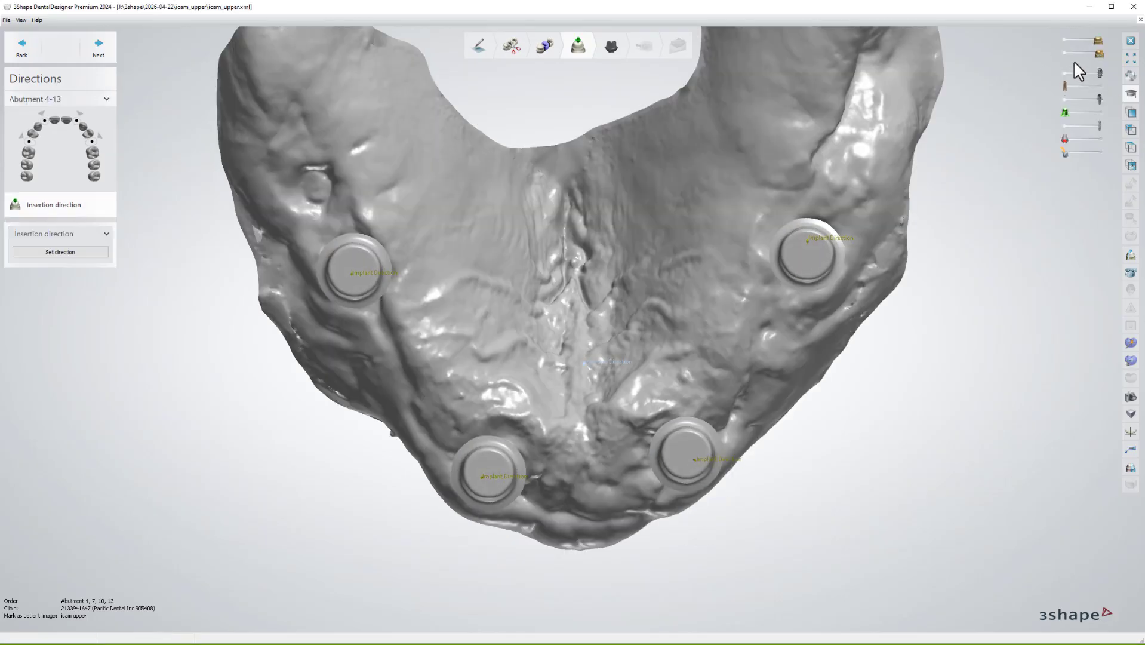
{"action": "left_click", "coordinate": [1066, 54]}
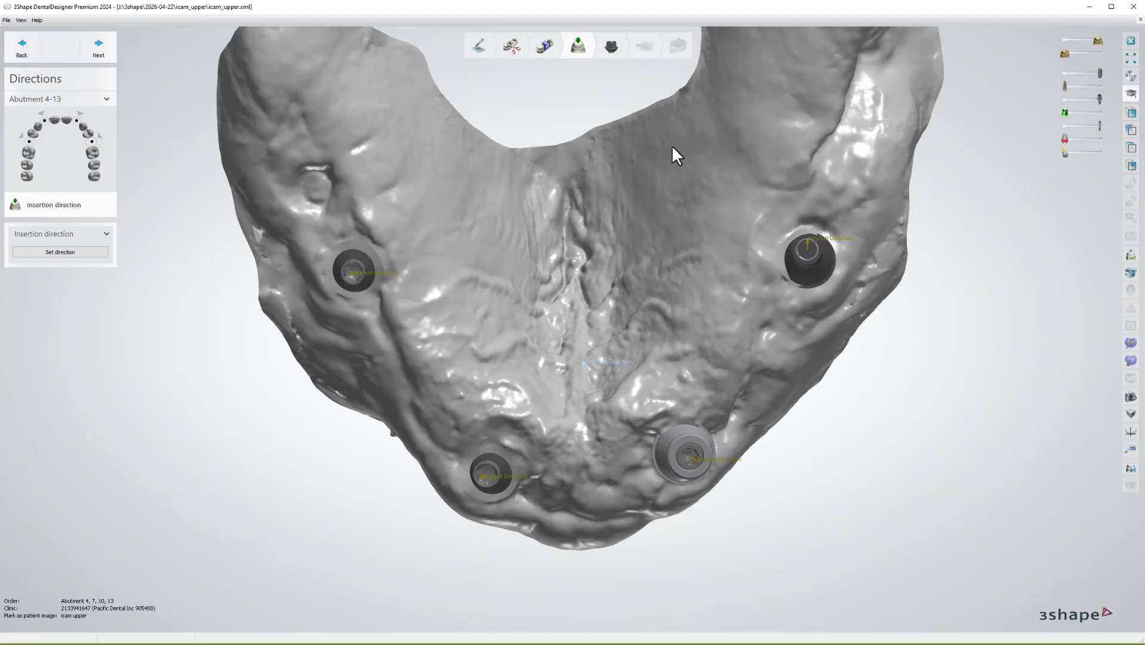
{"action": "key", "text": "space"}
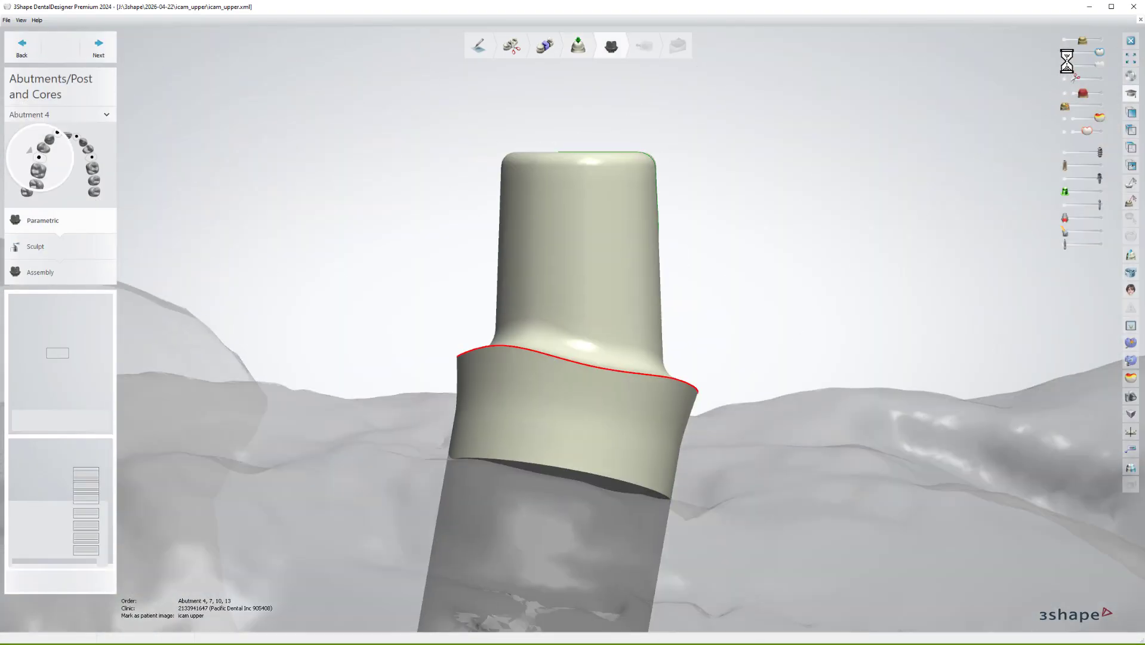
{"action": "left_click", "coordinate": [1065, 53]}
Hide the gingiva scan and rotate the view around Abutment 4's shoulder.
{"action": "left_click", "coordinate": [1077, 40]}
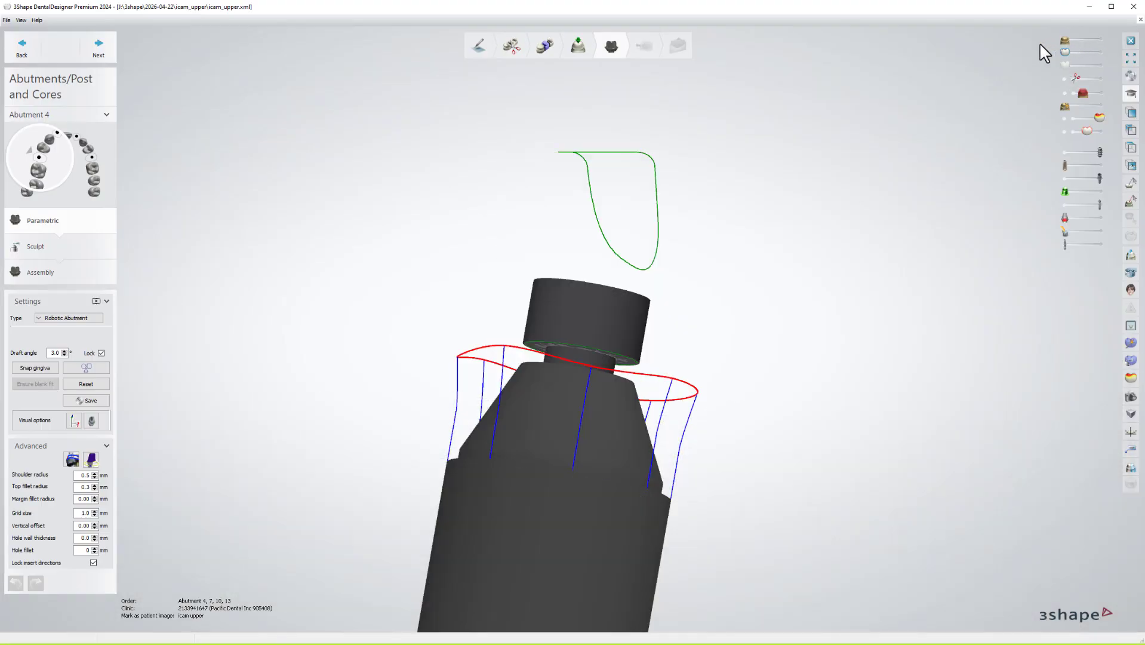
{"action": "left_click_drag", "start_coordinate": [1065, 105], "coordinate": [1100, 106]}
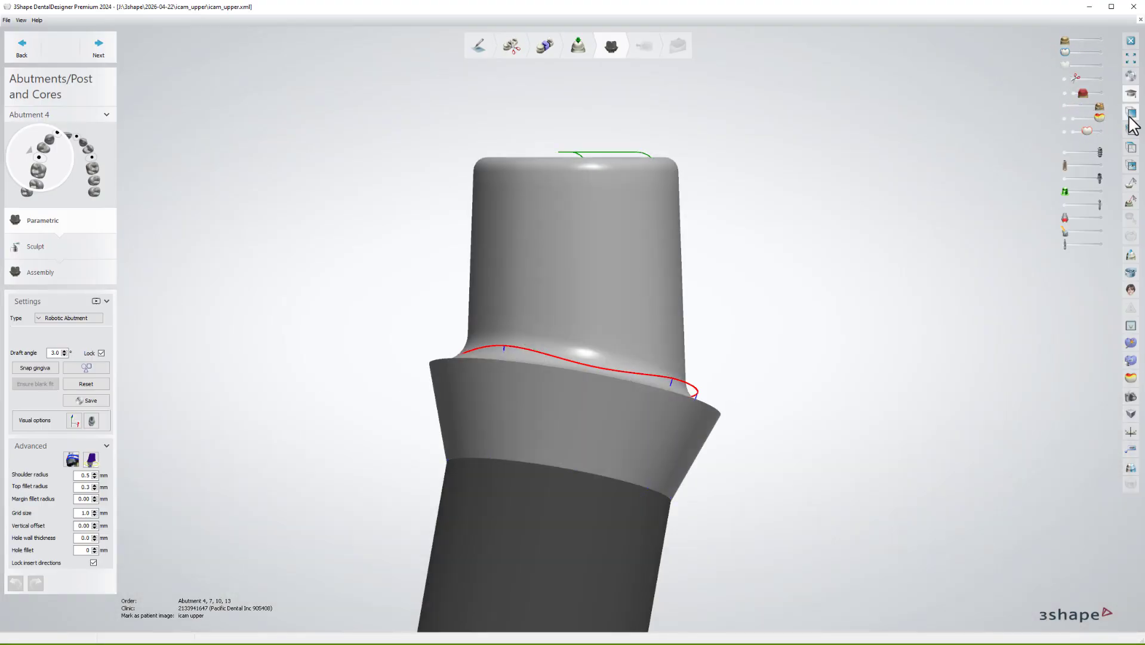
{"action": "left_click", "coordinate": [1132, 112]}
{"action": "scroll", "coordinate": [648, 275], "scroll_direction": "up", "scroll_amount": 6}
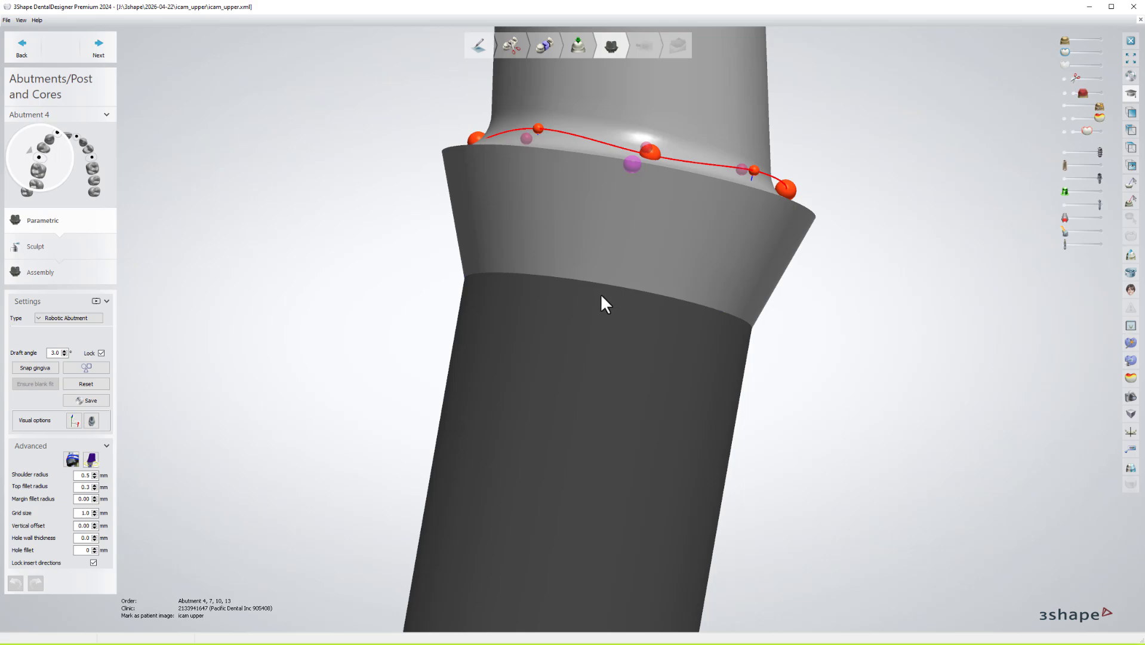
{"action": "right_click_drag", "start_coordinate": [600, 293], "coordinate": [630, 305]}
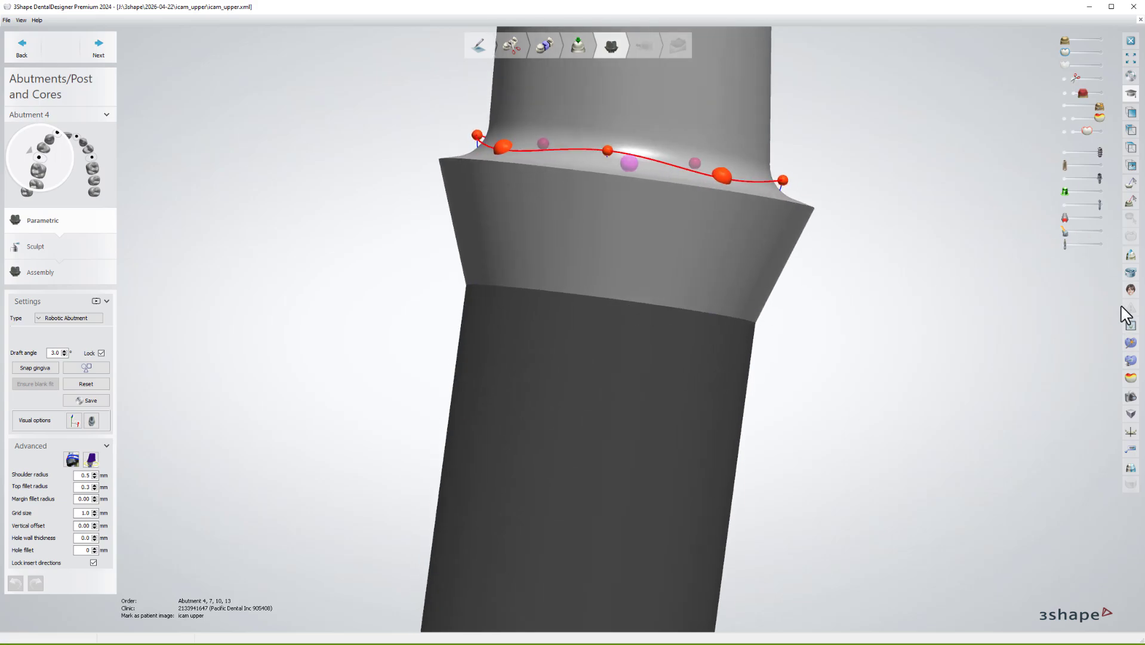
Cut a 2D cross-section through Abutment 4's shoulder, then switch to Abutment 7 and clear the line.
{"action": "left_click", "coordinate": [1131, 255]}
{"action": "left_click_drag", "start_coordinate": [684, 103], "coordinate": [656, 531]}
{"action": "scroll", "coordinate": [1013, 503], "scroll_direction": "up", "scroll_amount": 5}
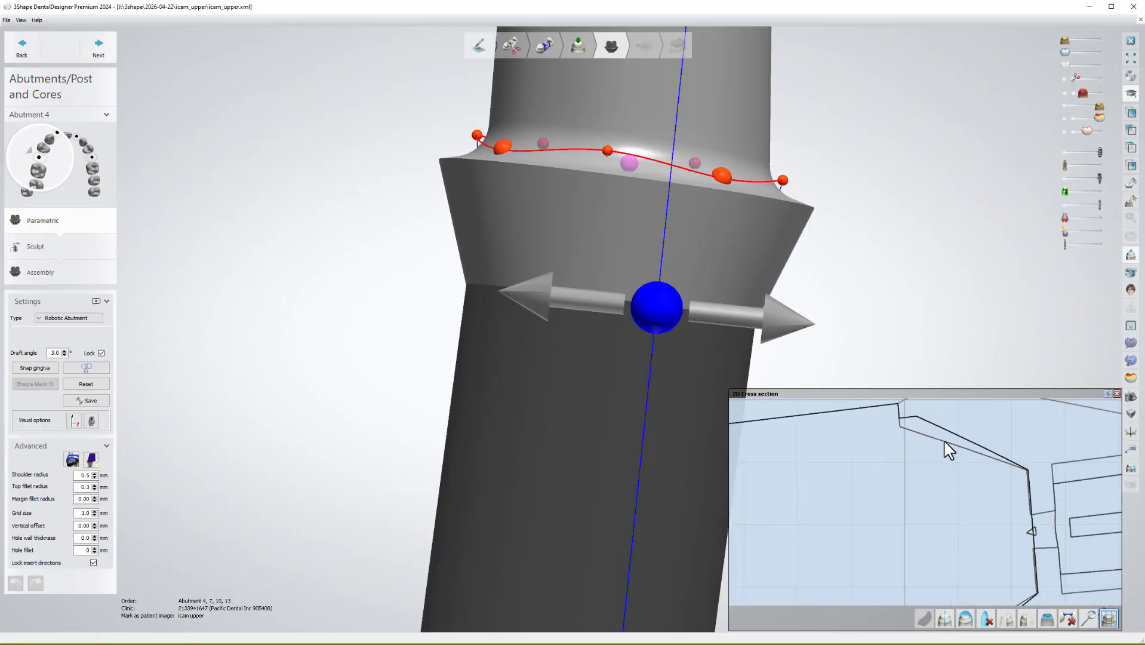
{"action": "scroll", "coordinate": [899, 517], "scroll_direction": "up", "scroll_amount": 2}
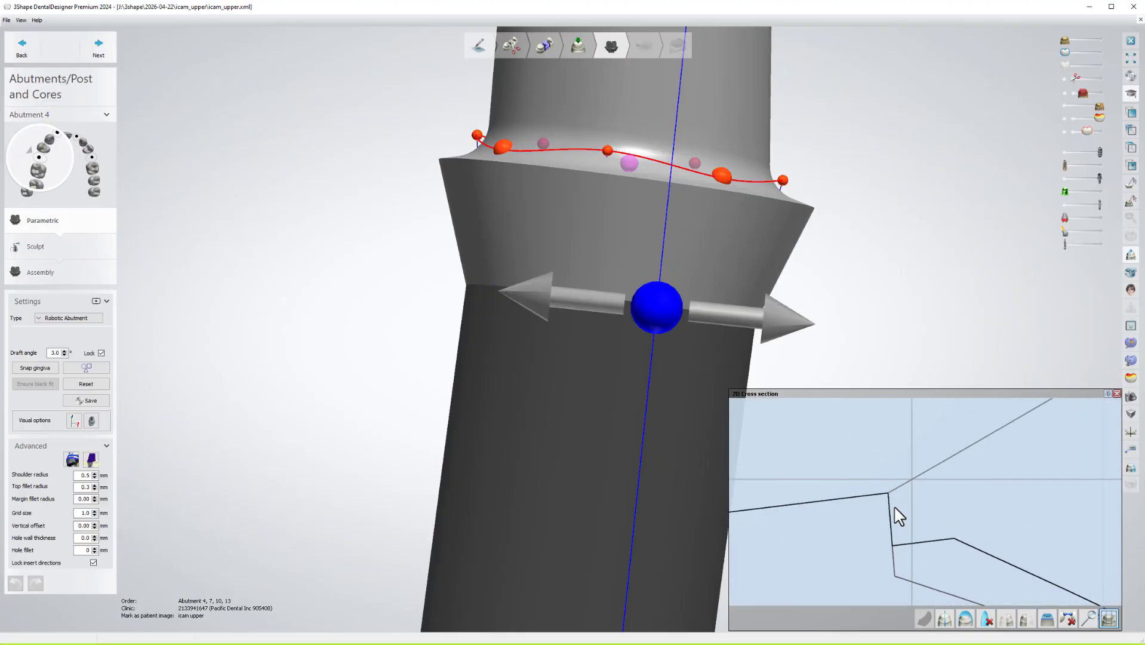
{"action": "scroll", "coordinate": [887, 505], "scroll_direction": "up", "scroll_amount": 2}
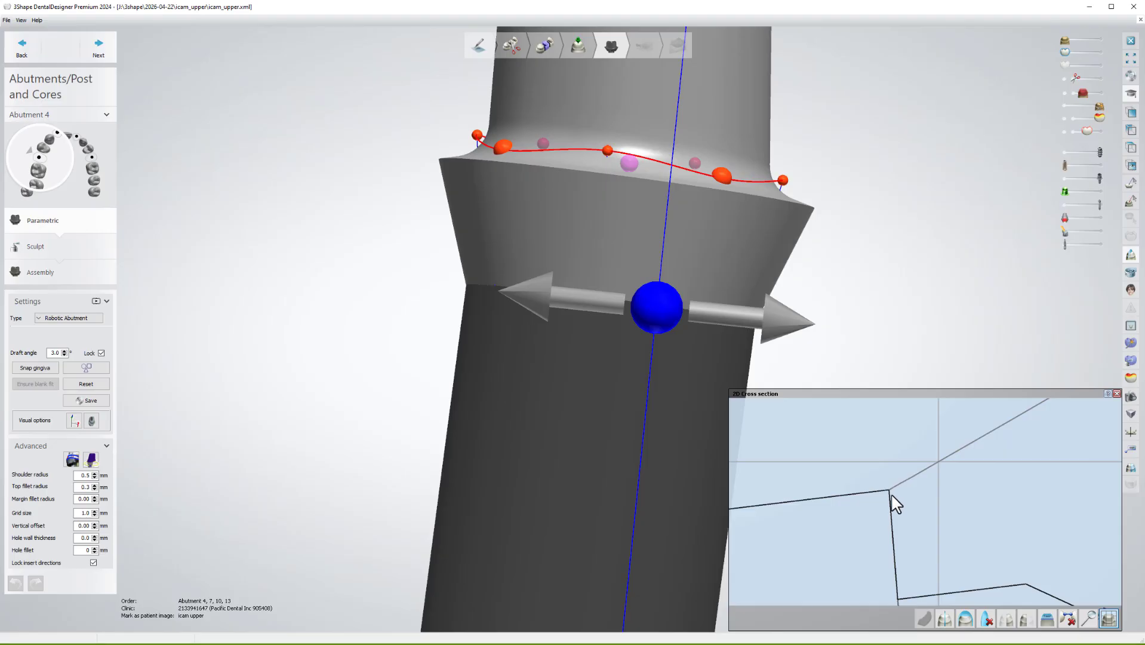
{"action": "scroll", "coordinate": [637, 350], "scroll_direction": "down", "scroll_amount": 5}
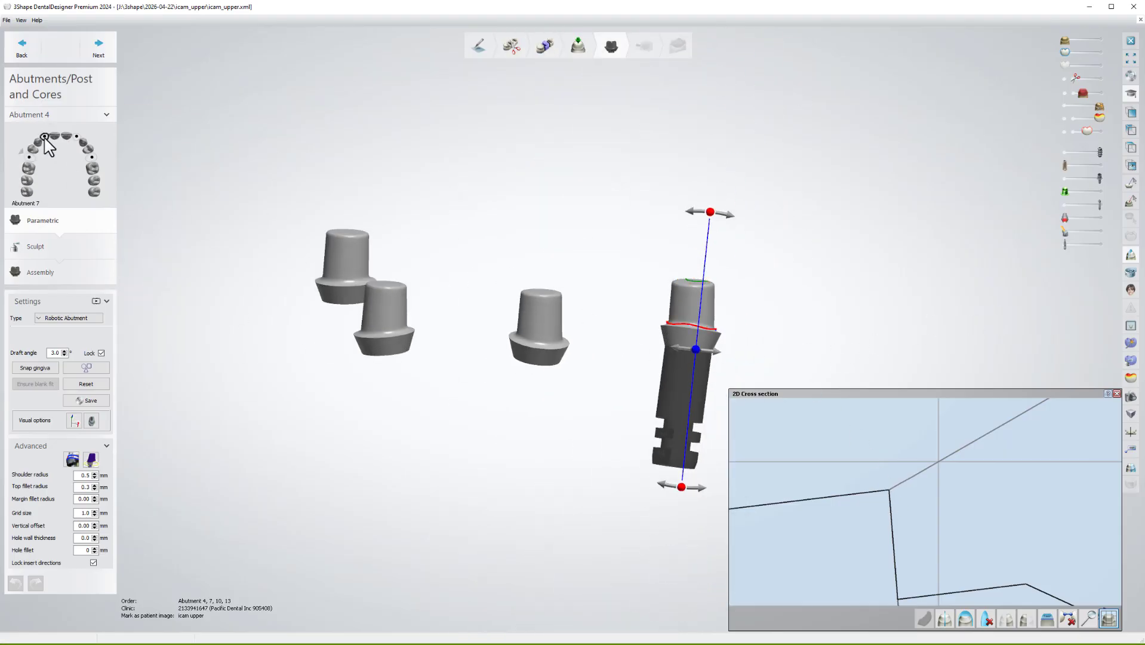
{"action": "left_click", "coordinate": [45, 138]}
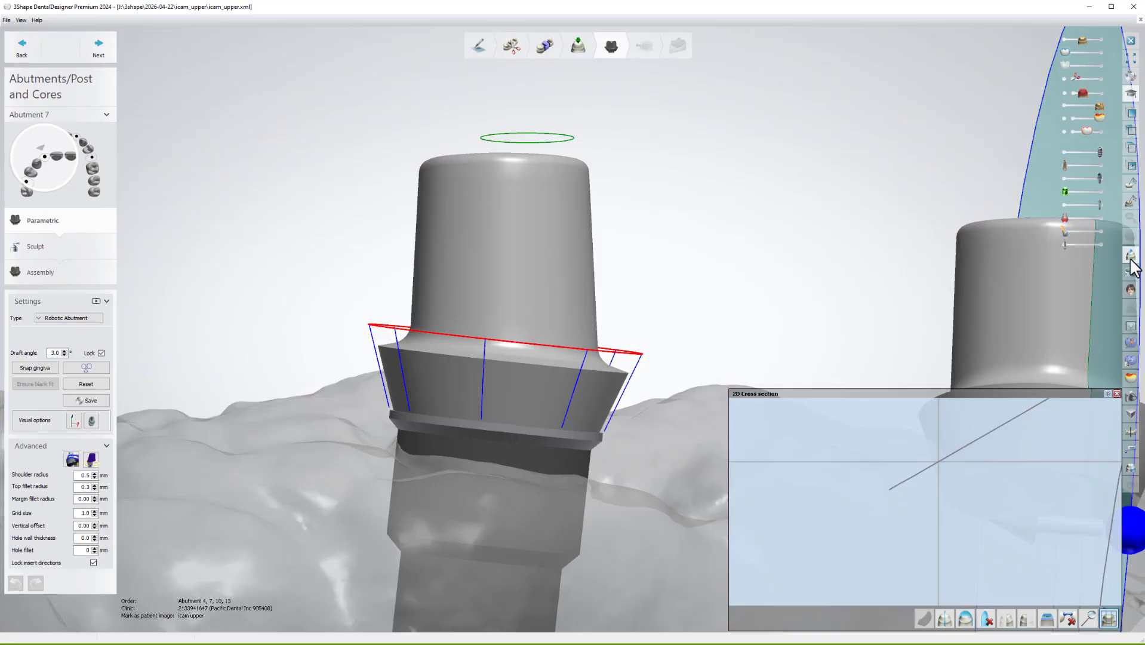
{"action": "left_click", "coordinate": [988, 620]}
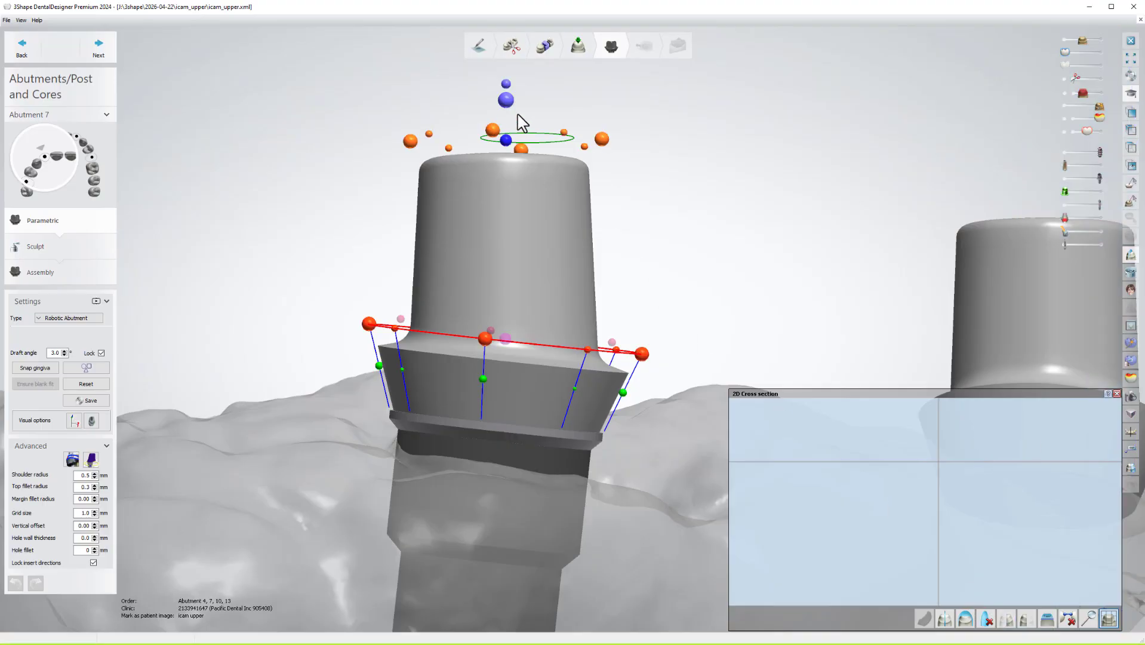
Cut a cross-section through Abutment 7's shoulder and shift its axis to tilt the flange.
{"action": "left_click", "coordinate": [492, 636]}
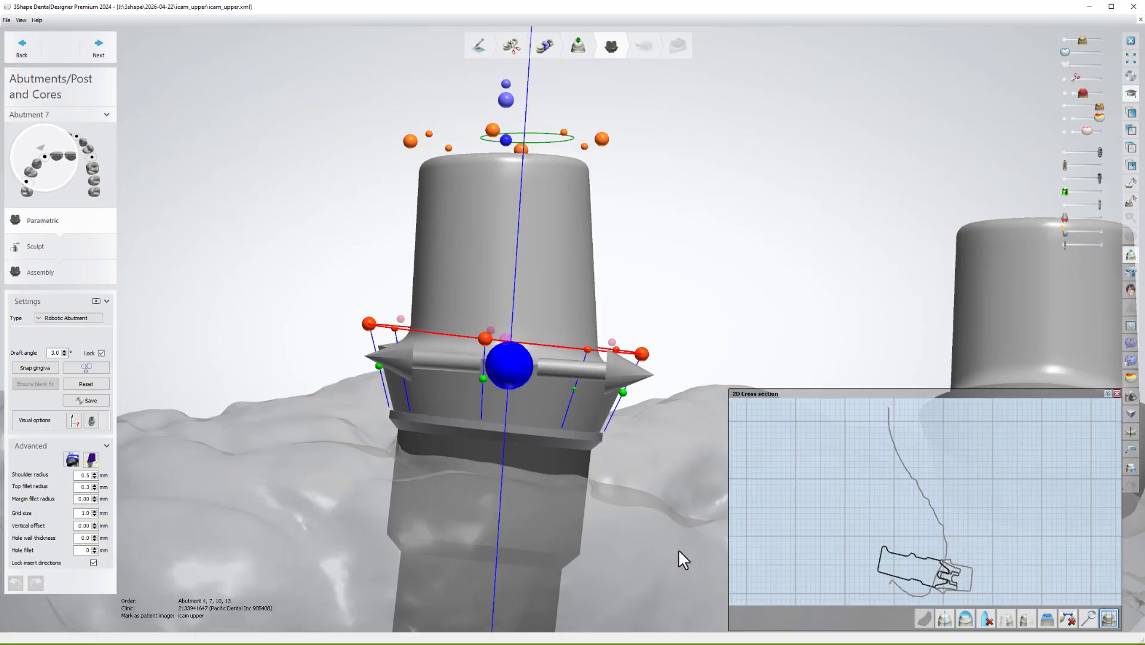
{"action": "scroll", "coordinate": [984, 580], "scroll_direction": "up", "scroll_amount": 5}
{"action": "scroll", "coordinate": [929, 562], "scroll_direction": "up", "scroll_amount": 6}
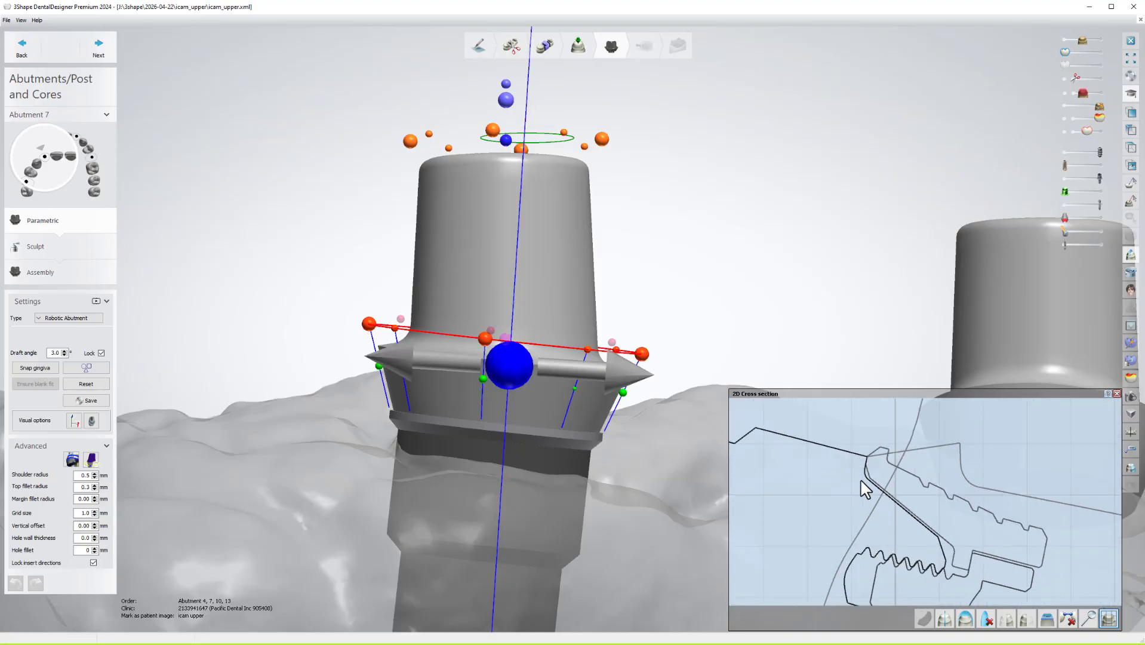
{"action": "scroll", "coordinate": [868, 448], "scroll_direction": "up", "scroll_amount": 3}
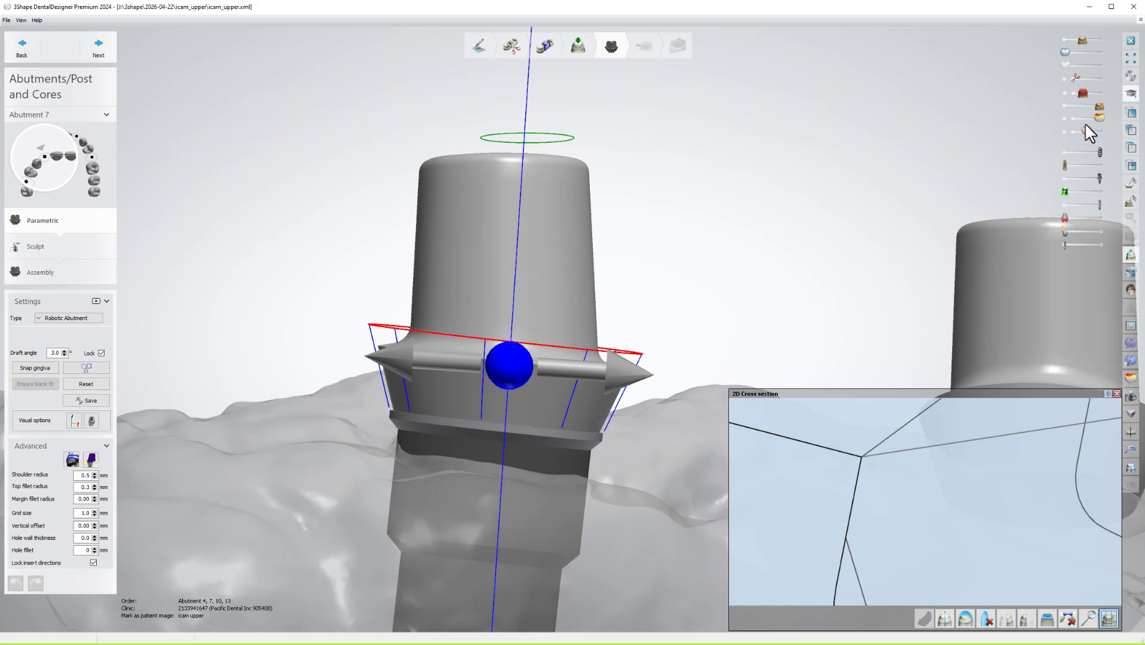
{"action": "left_click_drag", "start_coordinate": [1100, 178], "coordinate": [1064, 178]}
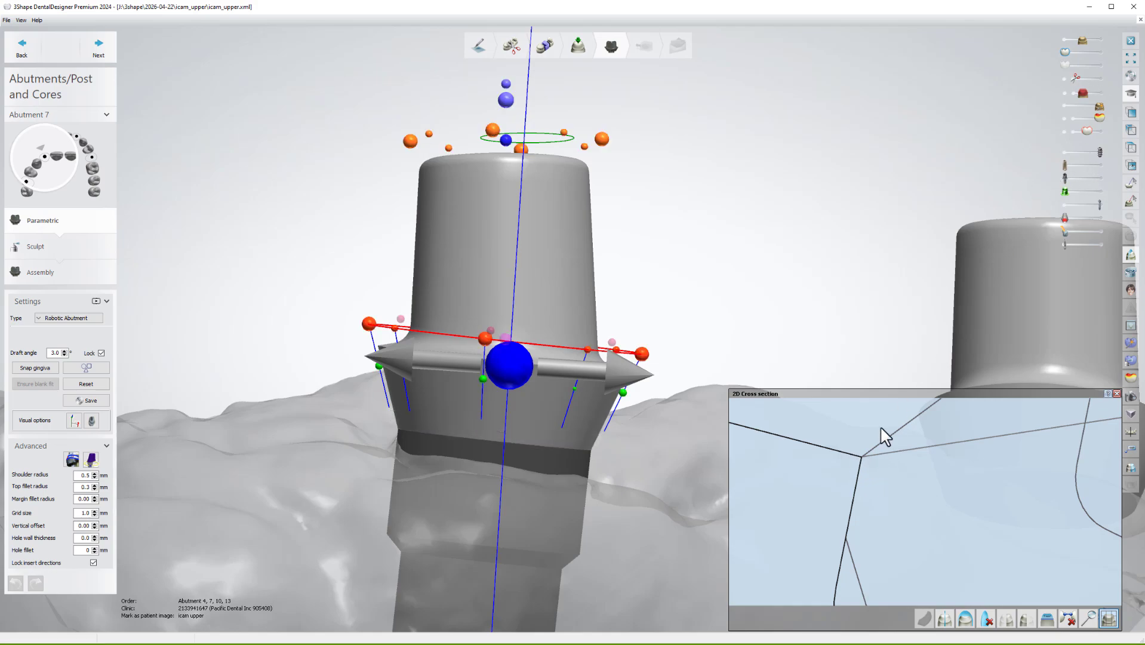
{"action": "left_click", "coordinate": [511, 363]}
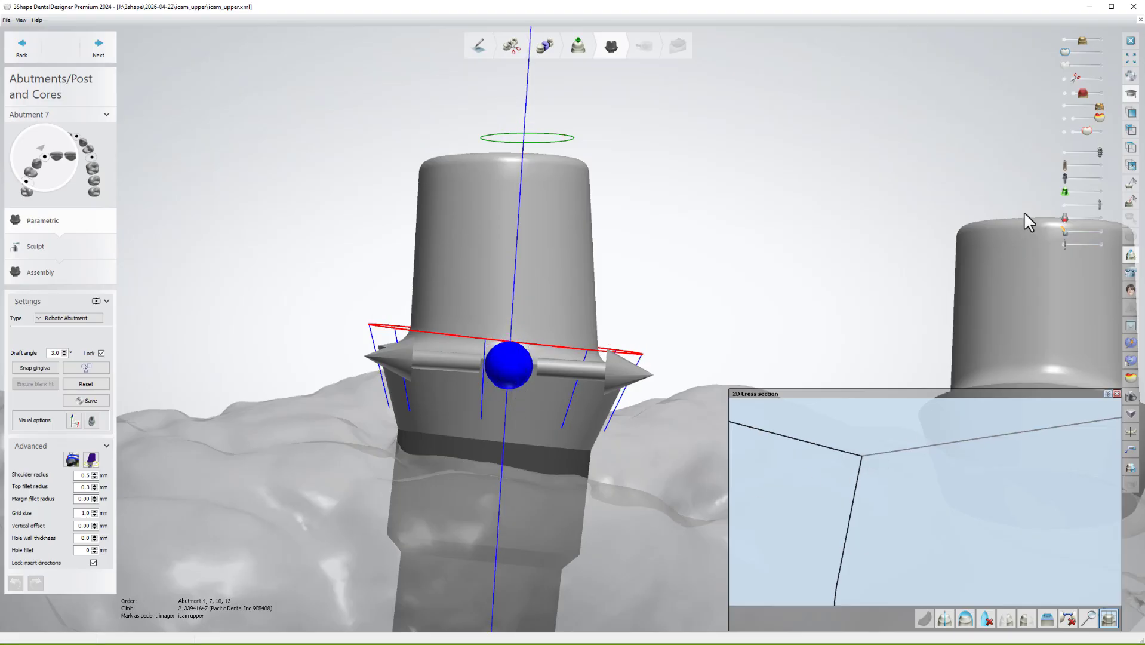
{"action": "left_click_drag", "start_coordinate": [1065, 178], "coordinate": [1100, 177]}
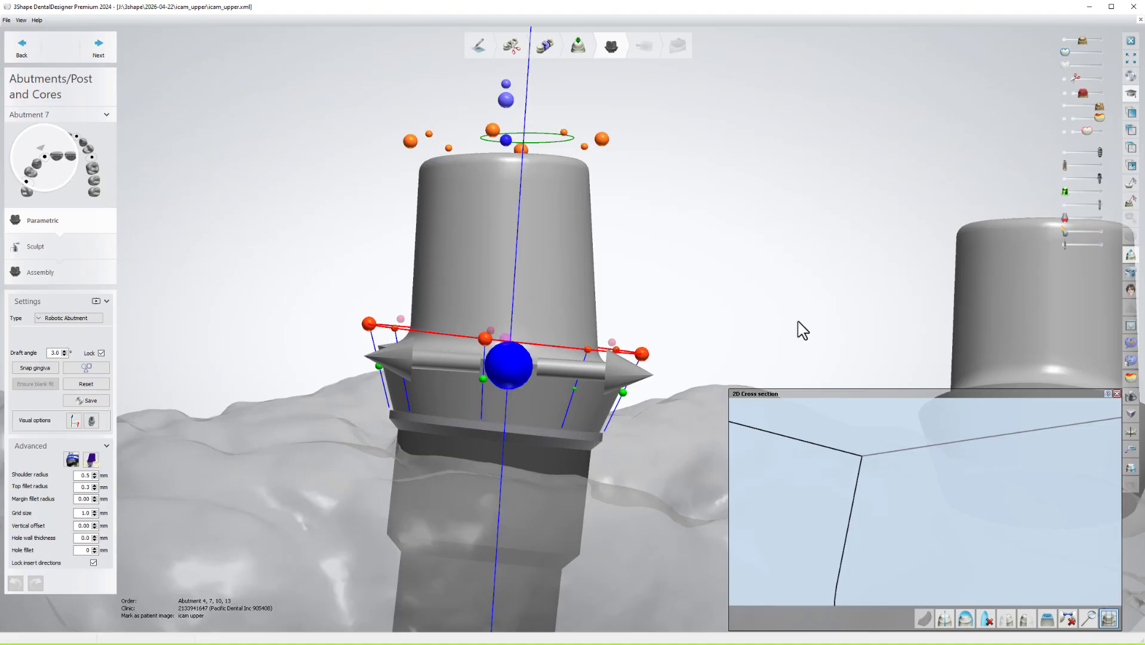
{"action": "left_click_drag", "start_coordinate": [505, 364], "coordinate": [513, 370]}
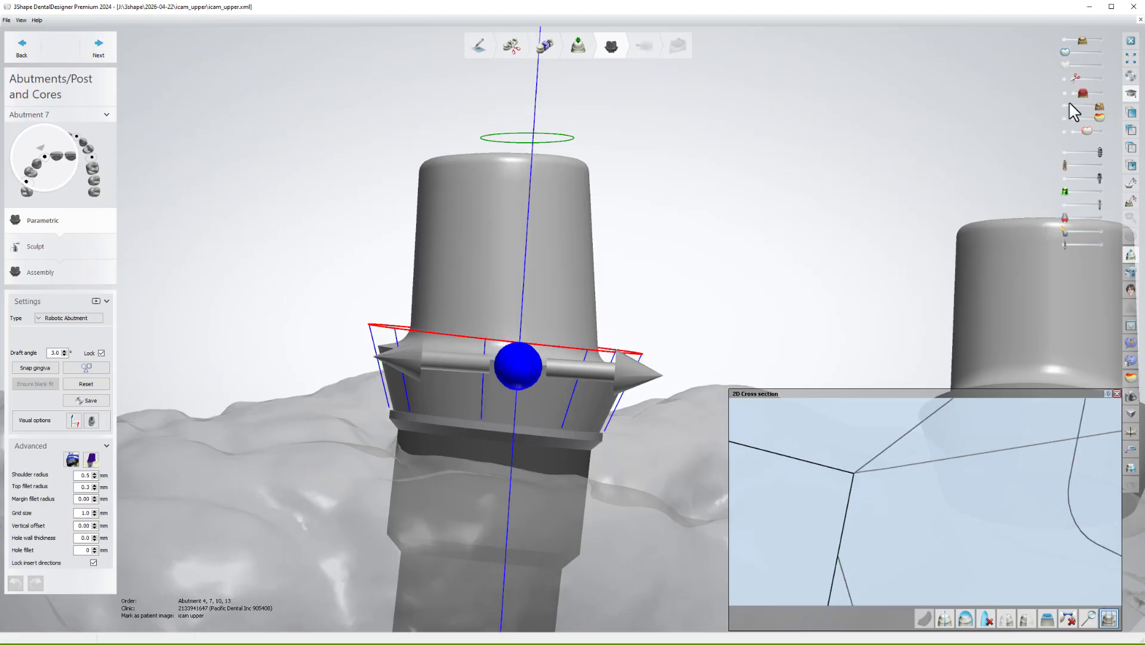
Enlarge the 2D cross-section panel taller and wider to inspect Abutment 7's profile.
{"action": "left_click_drag", "start_coordinate": [1100, 152], "coordinate": [1065, 152]}
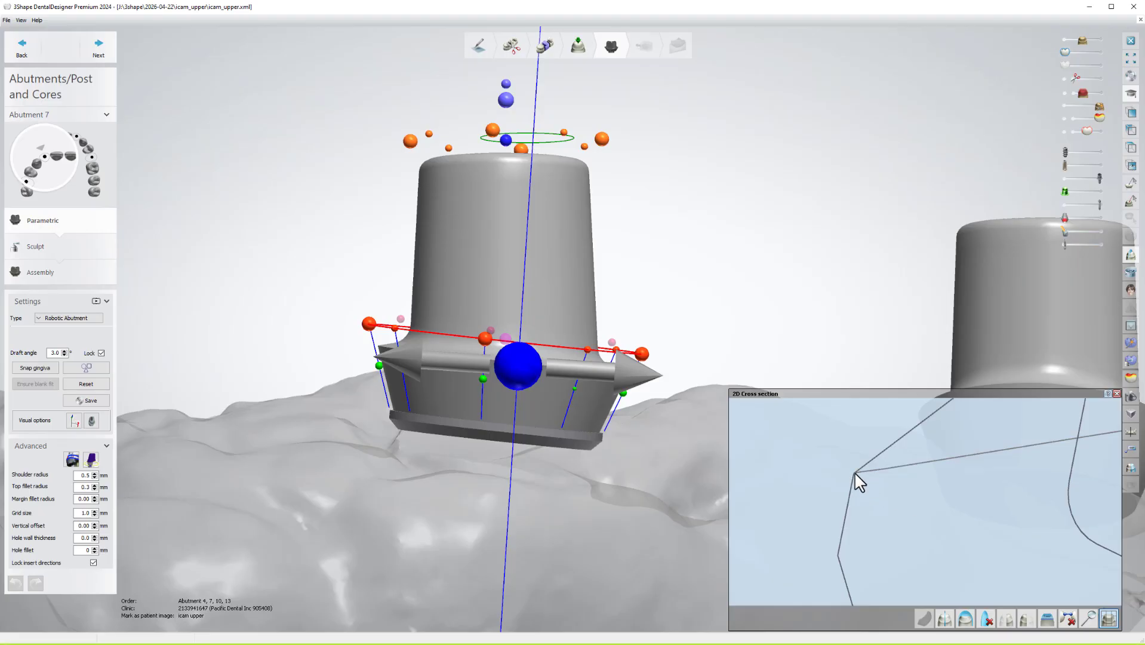
{"action": "scroll", "coordinate": [902, 471], "scroll_direction": "down", "scroll_amount": 4}
{"action": "mouse_move", "coordinate": [900, 470]}
{"action": "right_mouse_down"}
{"action": "mouse_move", "coordinate": [877, 499]}
{"action": "mouse_move", "coordinate": [898, 457]}
{"action": "right_mouse_up"}
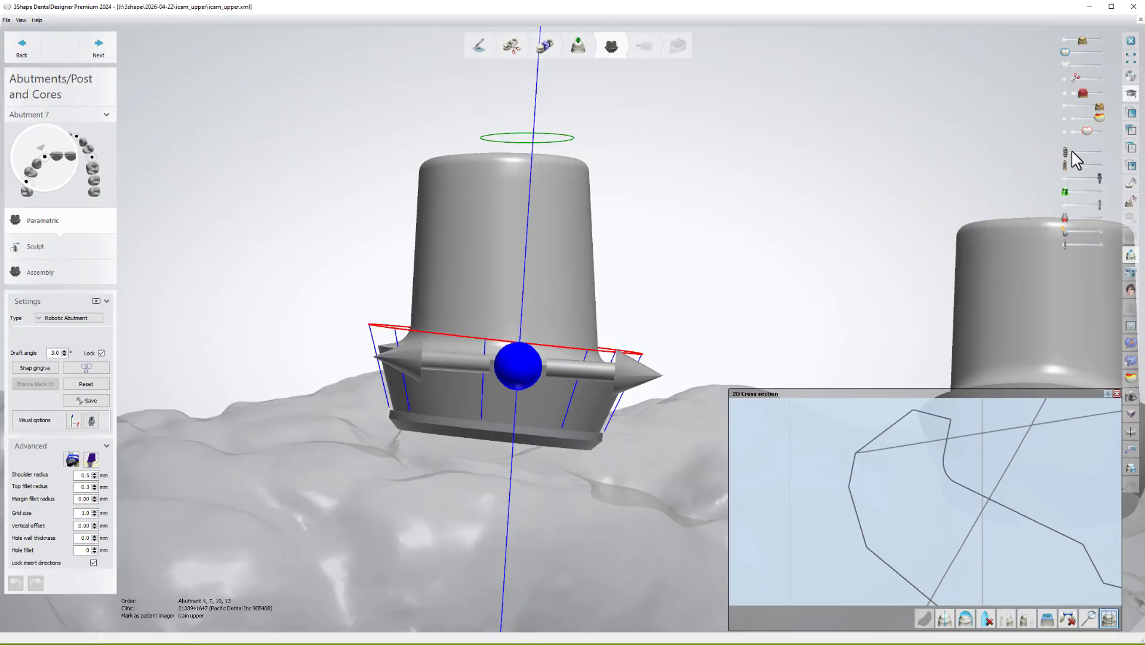
{"action": "left_click_drag", "start_coordinate": [1065, 152], "coordinate": [1100, 152]}
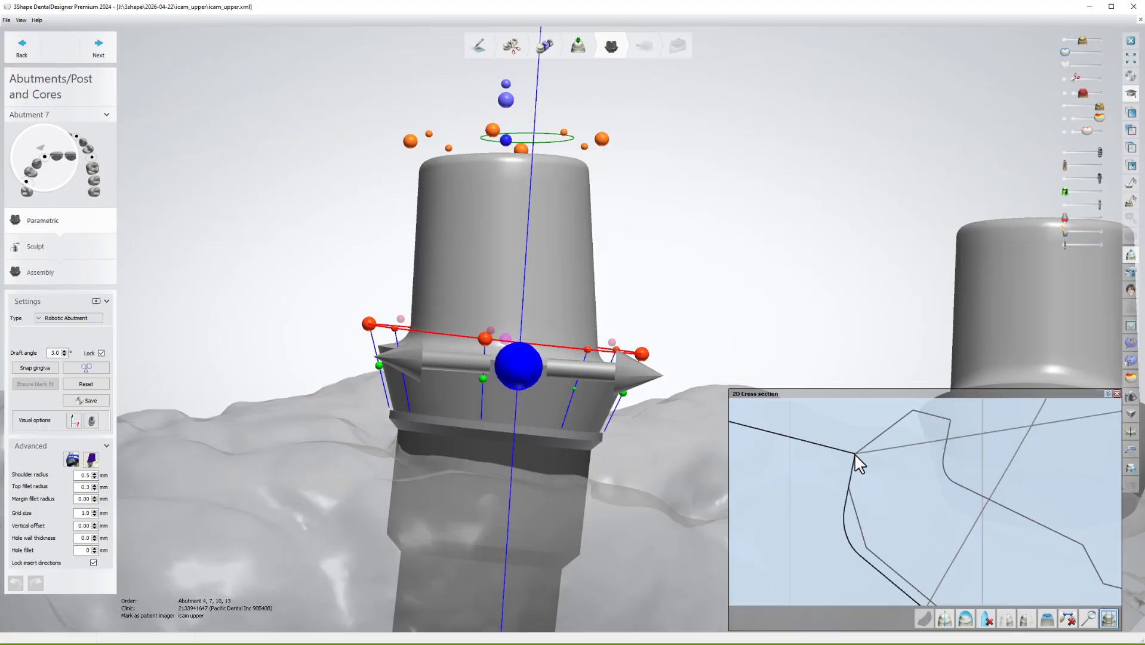
{"action": "left_click_drag", "start_coordinate": [813, 389], "coordinate": [816, 139]}
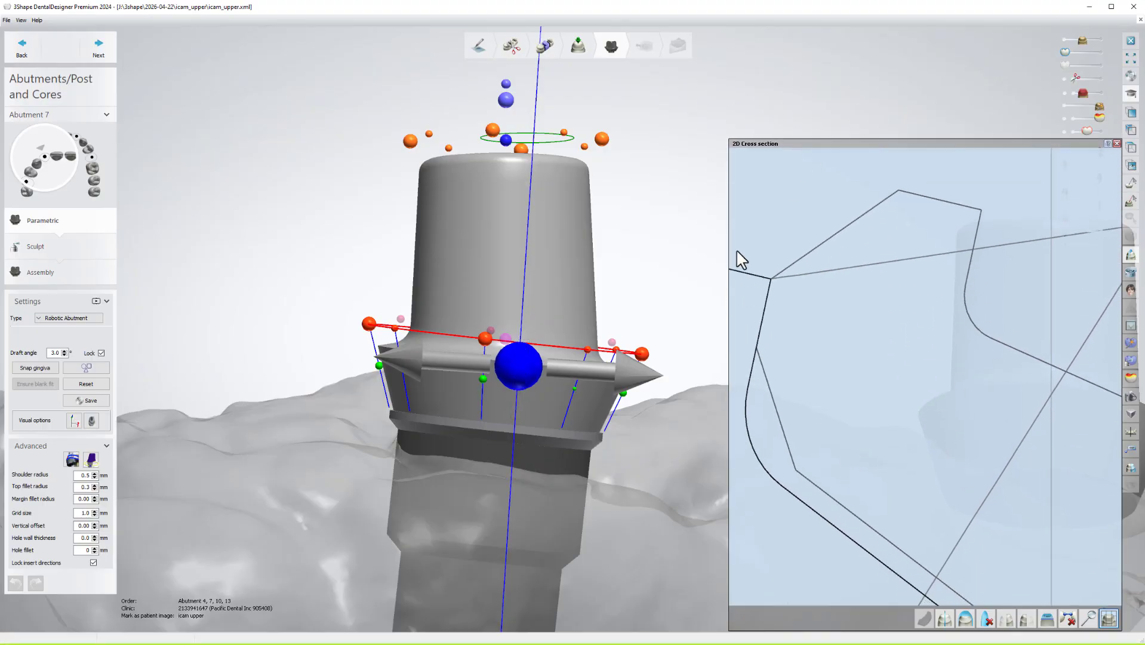
{"action": "left_click_drag", "start_coordinate": [729, 254], "coordinate": [541, 255]}
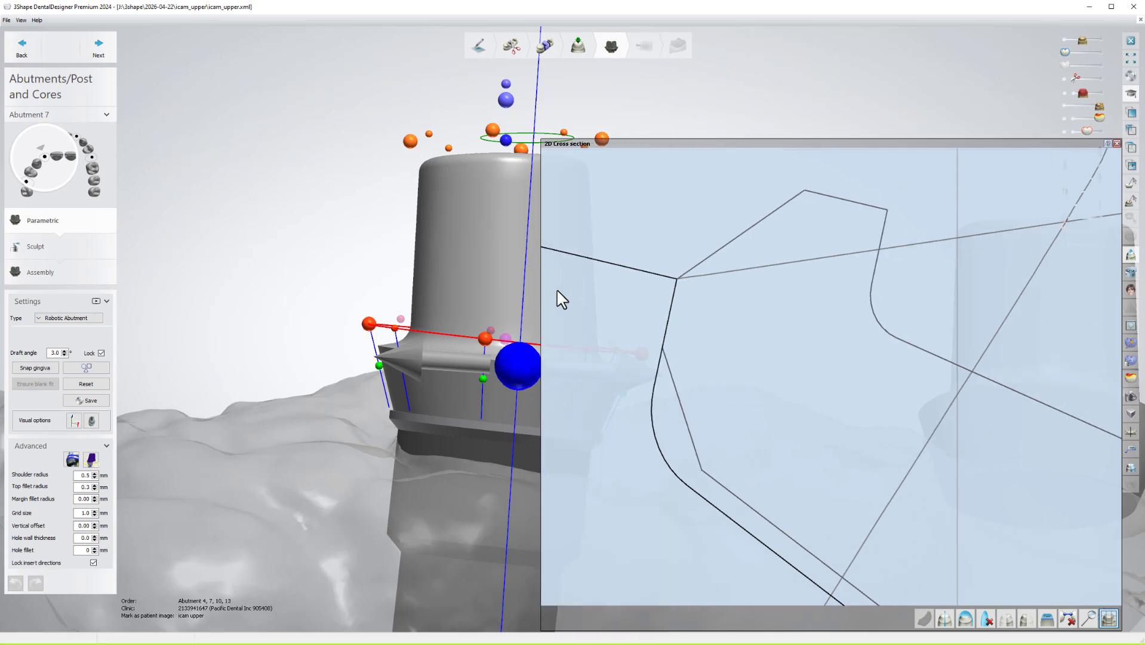
Shift the 3D view toward the neighbouring abutments and select abutment 10.
{"action": "scroll", "coordinate": [388, 240], "scroll_direction": "down", "scroll_amount": 4}
{"action": "middle_click_drag", "start_coordinate": [304, 246], "coordinate": [562, 261]}
{"action": "scroll", "coordinate": [529, 258], "scroll_direction": "down", "scroll_amount": 3}
{"action": "mouse_move", "coordinate": [89, 181]}
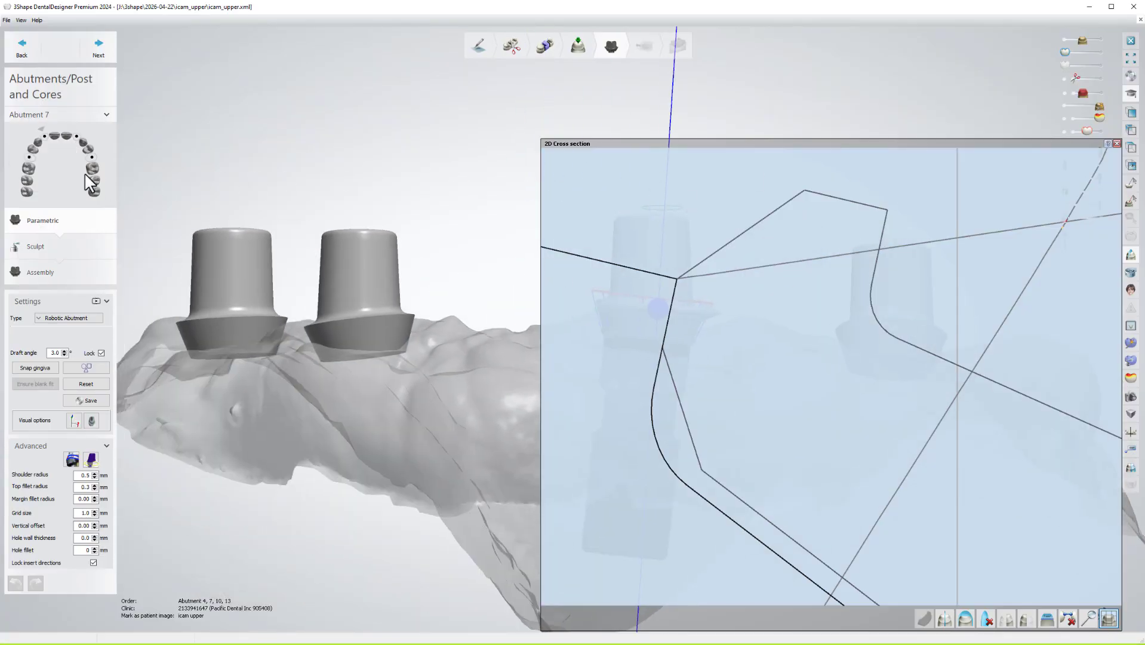
{"action": "left_click", "coordinate": [77, 138]}
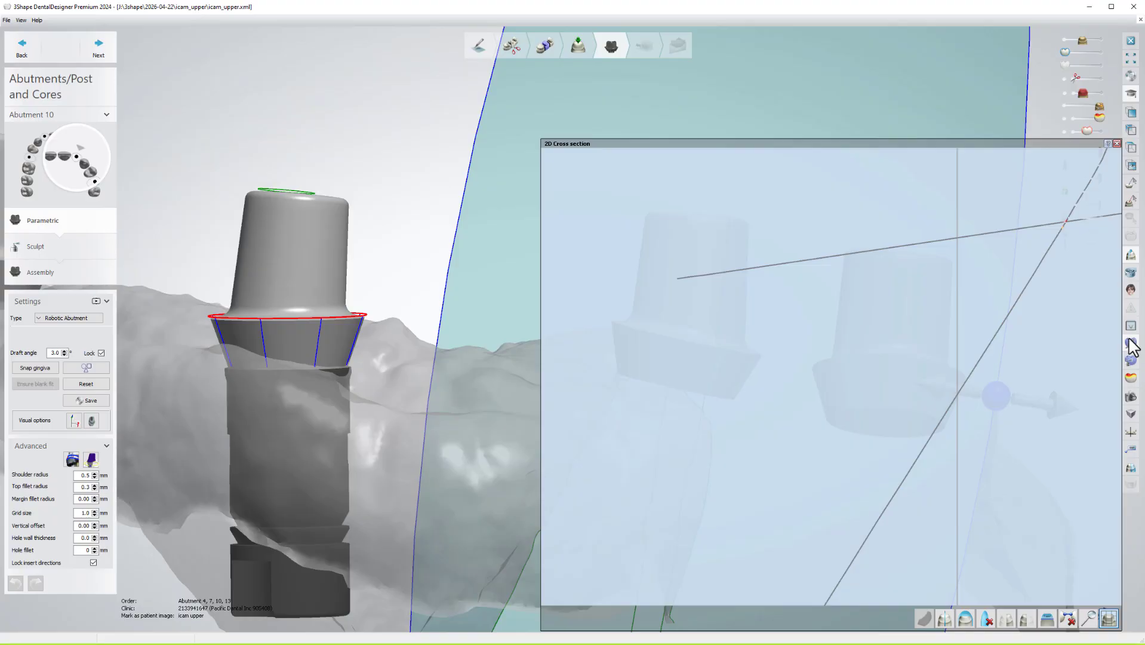
Redraw a vertical cross-section line through abutment 10 and enlarge the section view.
{"action": "left_click", "coordinate": [1130, 258]}
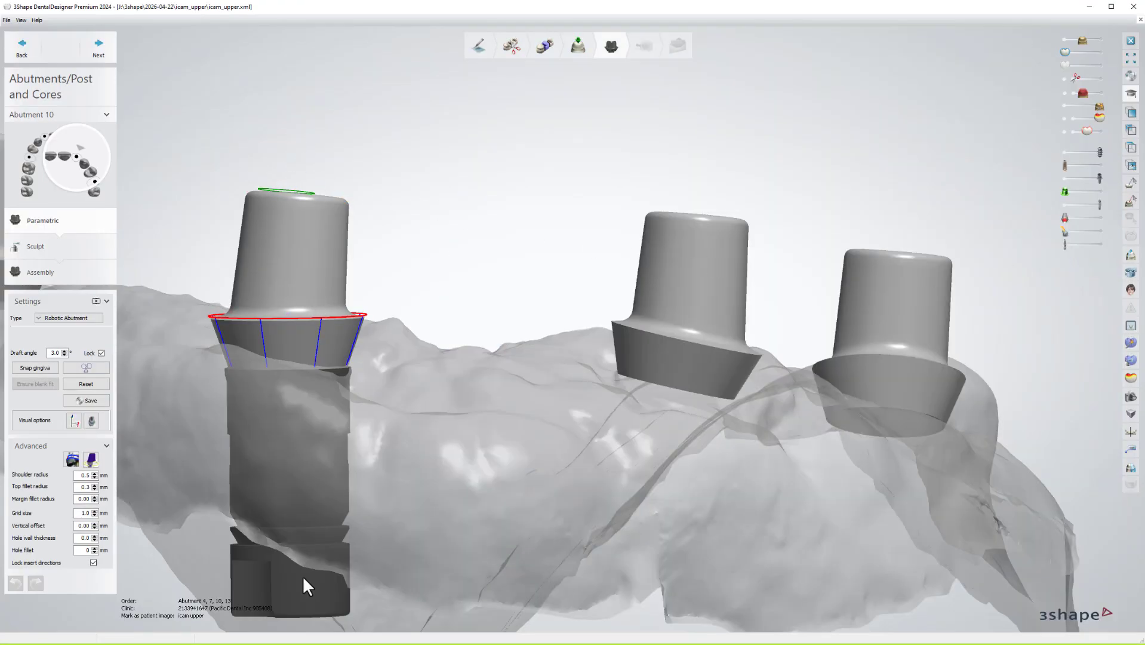
{"action": "left_click", "coordinate": [1130, 257]}
{"action": "left_click_drag", "start_coordinate": [297, 130], "coordinate": [301, 626]}
{"action": "scroll", "coordinate": [929, 582], "scroll_direction": "up", "scroll_amount": 5}
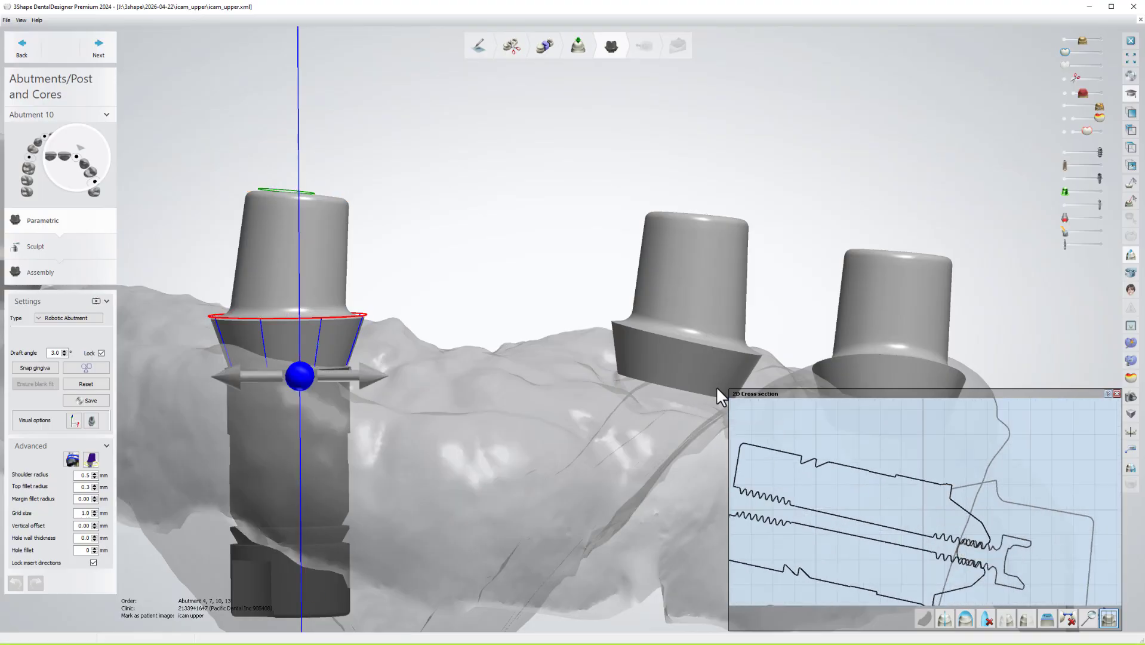
{"action": "left_click_drag", "start_coordinate": [729, 390], "coordinate": [474, 70]}
{"action": "middle_click_drag", "start_coordinate": [682, 317], "coordinate": [520, 216]}
Pan and zoom the cross-section to inspect abutment 10's profile and screw seating.
{"action": "scroll", "coordinate": [692, 256], "scroll_direction": "up", "scroll_amount": 2}
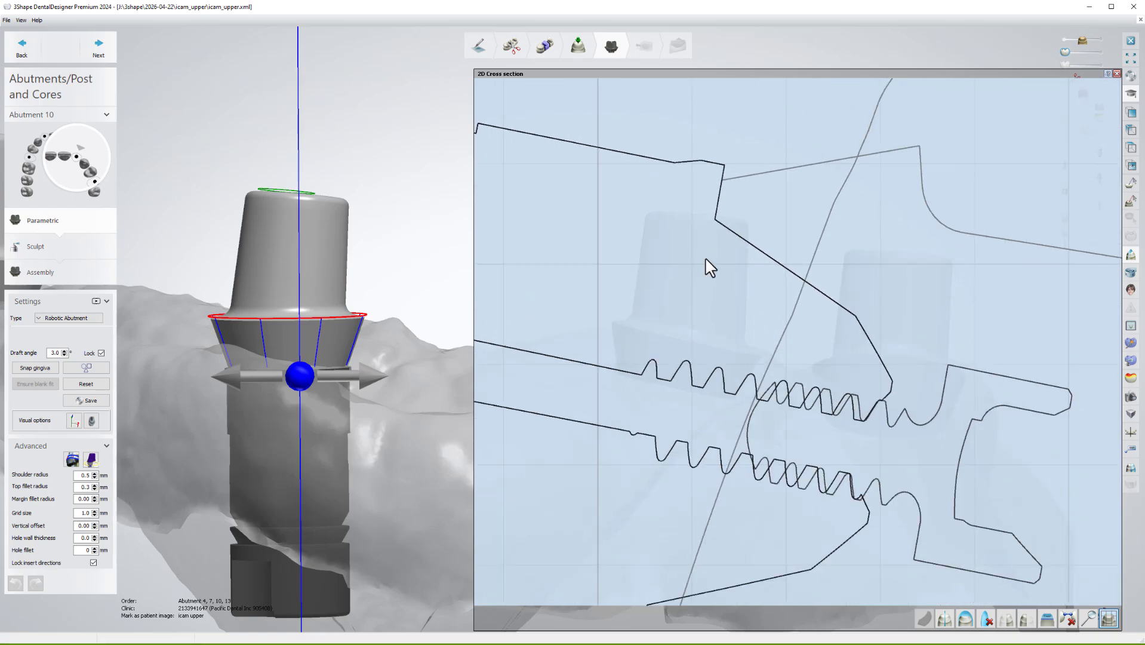
{"action": "scroll", "coordinate": [782, 237], "scroll_direction": "down", "scroll_amount": 2}
{"action": "mouse_move", "coordinate": [716, 404]}
{"action": "middle_mouse_down"}
{"action": "mouse_move", "coordinate": [830, 460]}
{"action": "mouse_move", "coordinate": [861, 545]}
{"action": "mouse_move", "coordinate": [902, 488]}
{"action": "mouse_move", "coordinate": [1007, 501]}
{"action": "mouse_move", "coordinate": [770, 456]}
{"action": "middle_mouse_up"}
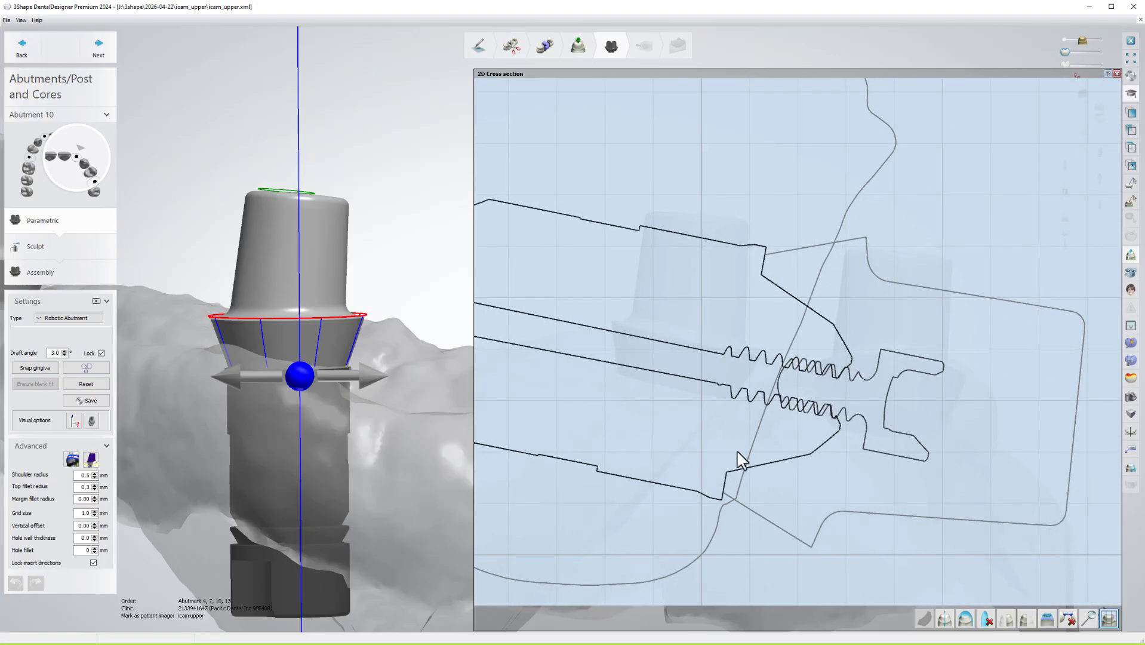
{"action": "scroll", "coordinate": [767, 264], "scroll_direction": "up", "scroll_amount": 2}
{"action": "scroll", "coordinate": [780, 270], "scroll_direction": "up", "scroll_amount": 4}
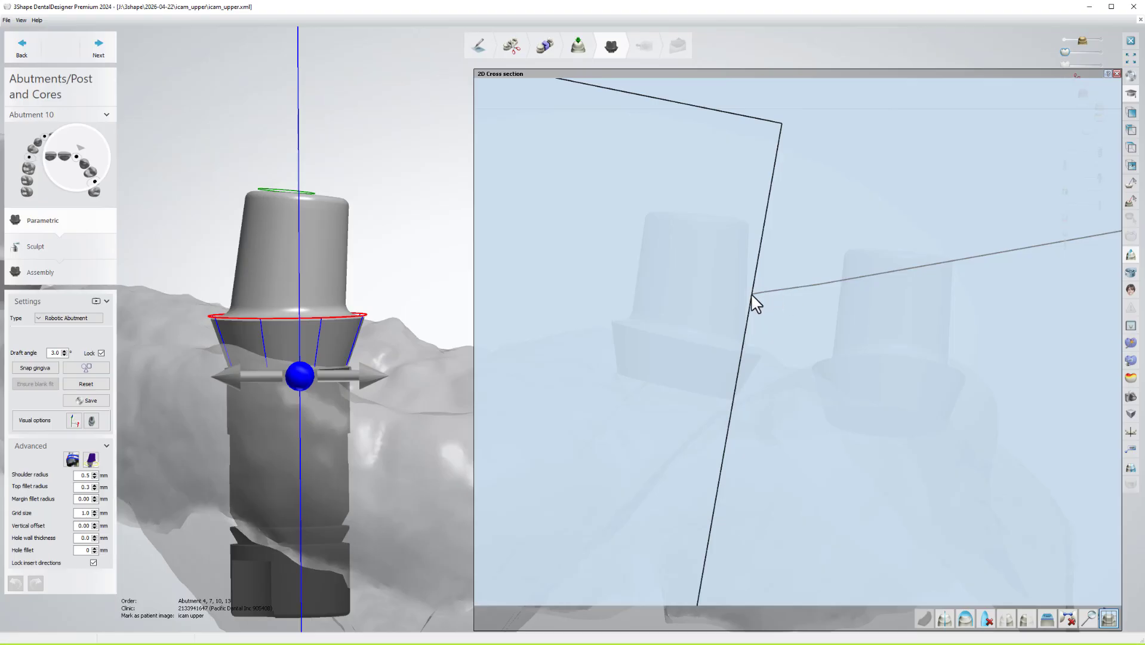
{"action": "scroll", "coordinate": [746, 303], "scroll_direction": "down", "scroll_amount": 7}
{"action": "mouse_move", "coordinate": [753, 343]}
{"action": "middle_mouse_down"}
{"action": "mouse_move", "coordinate": [731, 292]}
{"action": "mouse_move", "coordinate": [742, 230]}
{"action": "middle_mouse_up"}
{"action": "scroll", "coordinate": [716, 263], "scroll_direction": "down", "scroll_amount": 5}
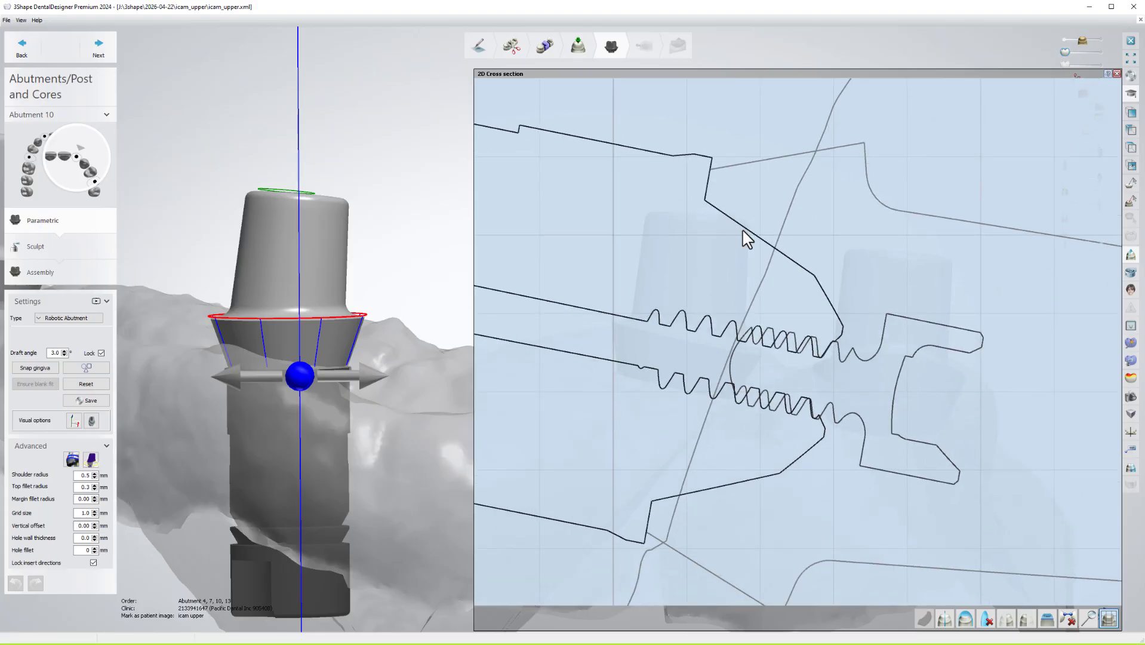
{"action": "scroll", "coordinate": [744, 284], "scroll_direction": "down", "scroll_amount": 3}
{"action": "middle_click_drag", "start_coordinate": [745, 287], "coordinate": [738, 268]}
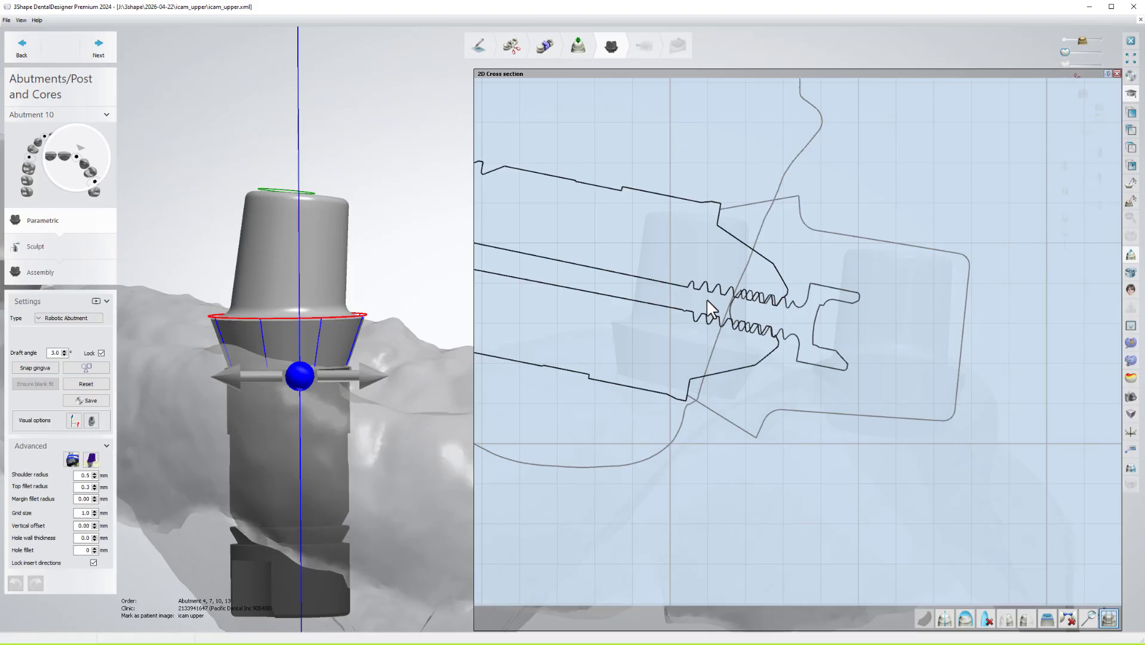
{"action": "scroll", "coordinate": [380, 312], "scroll_direction": "down", "scroll_amount": 5}
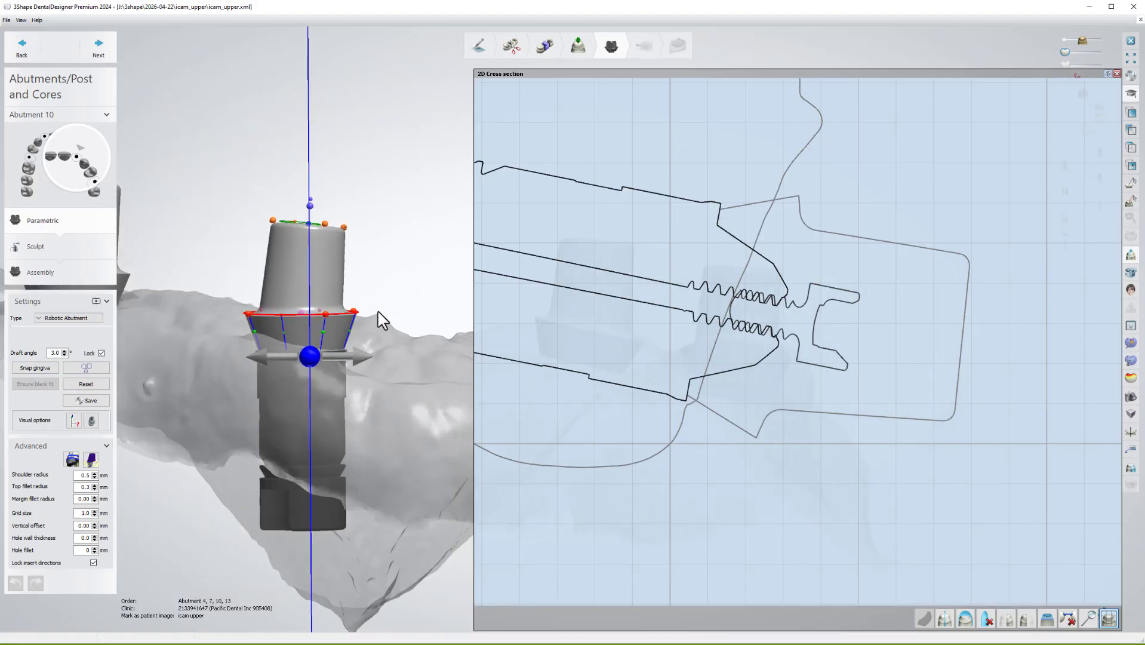
{"action": "right_click_drag", "start_coordinate": [406, 312], "coordinate": [404, 314]}
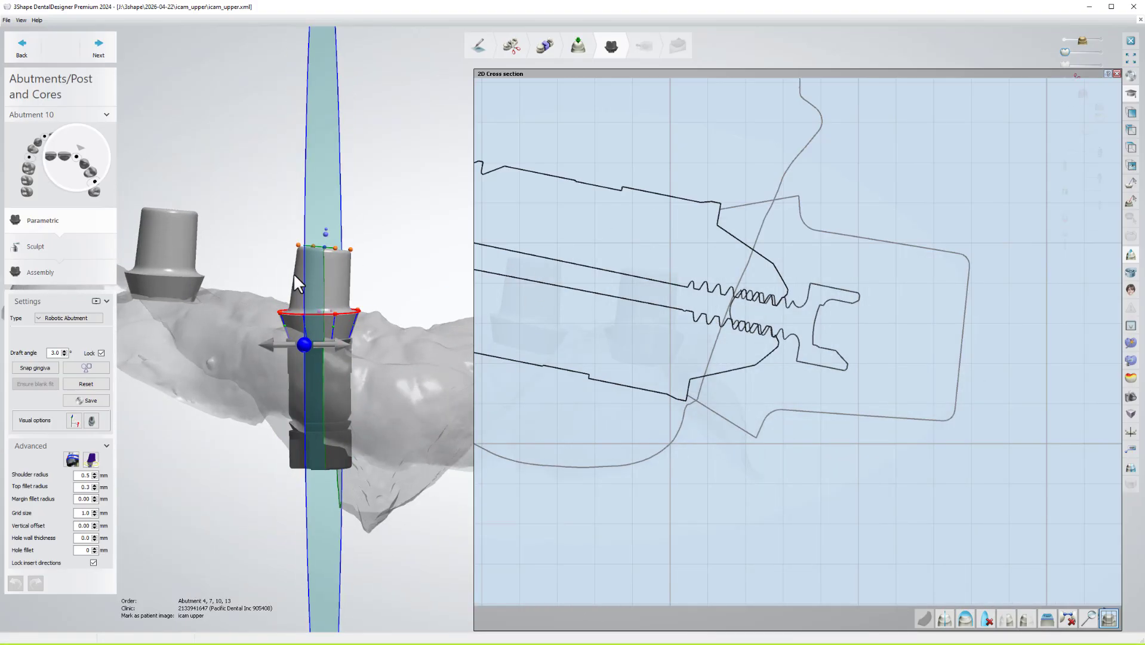
{"action": "middle_click_drag", "start_coordinate": [292, 275], "coordinate": [449, 330]}
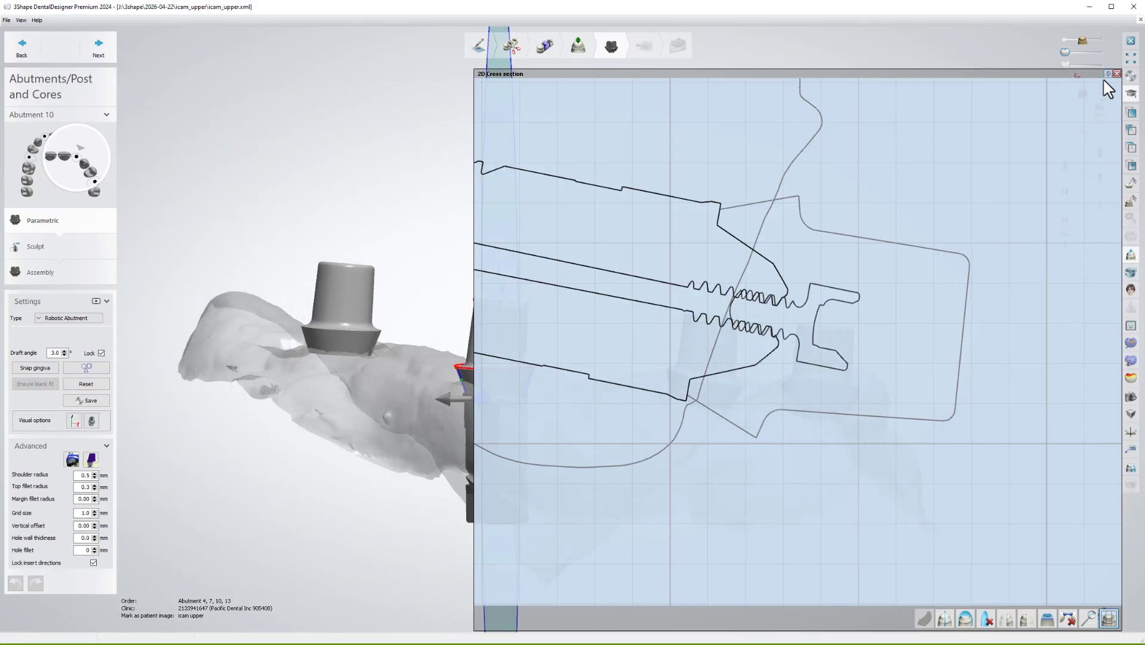
{"action": "scroll", "coordinate": [673, 285], "scroll_direction": "down", "scroll_amount": 2}
{"action": "right_click_drag", "start_coordinate": [673, 285], "coordinate": [581, 278]}
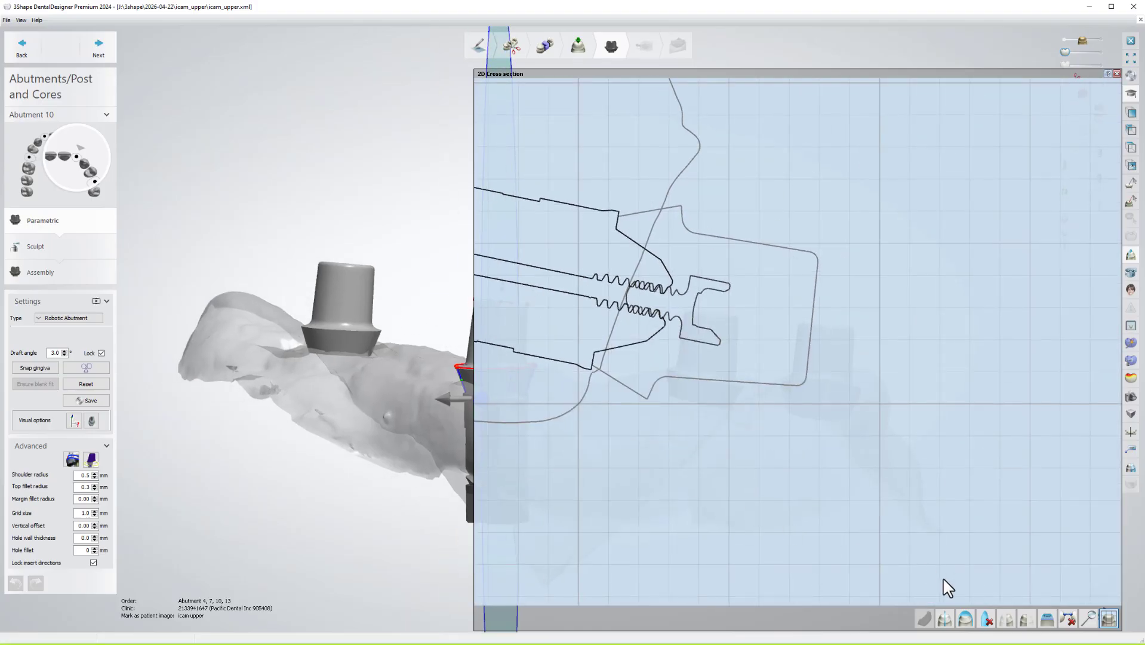
Clear the cross-section and cutting plane, then select abutment 13.
{"action": "left_click", "coordinate": [985, 615]}
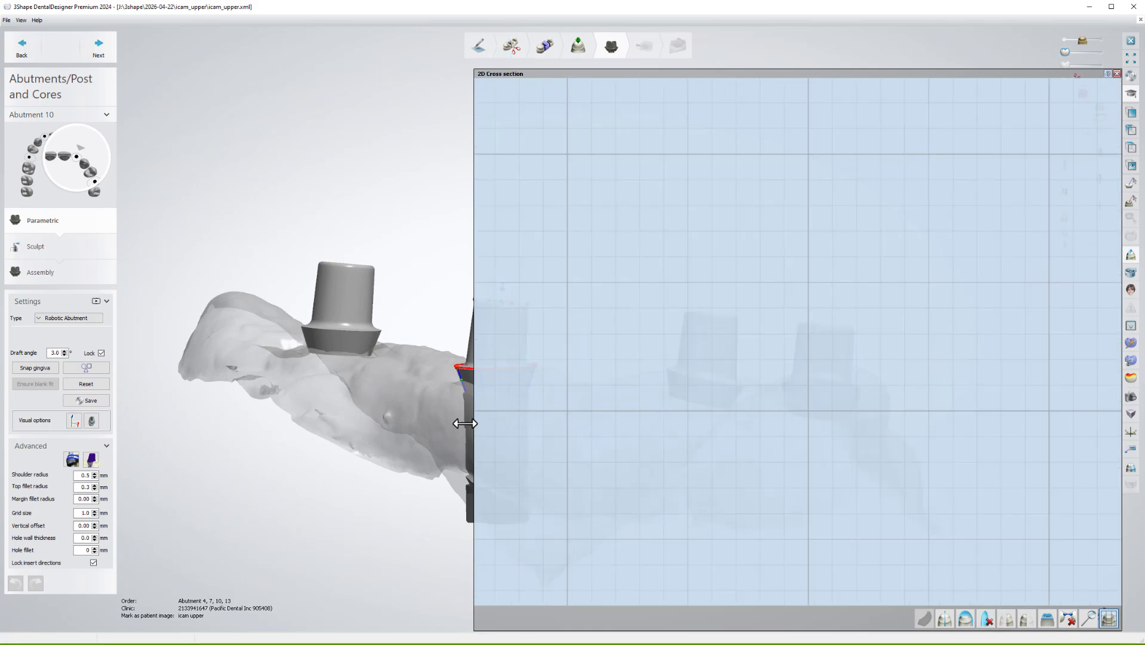
{"action": "scroll", "coordinate": [382, 412], "scroll_direction": "down", "scroll_amount": 3}
{"action": "right_click_drag", "start_coordinate": [364, 368], "coordinate": [417, 369]}
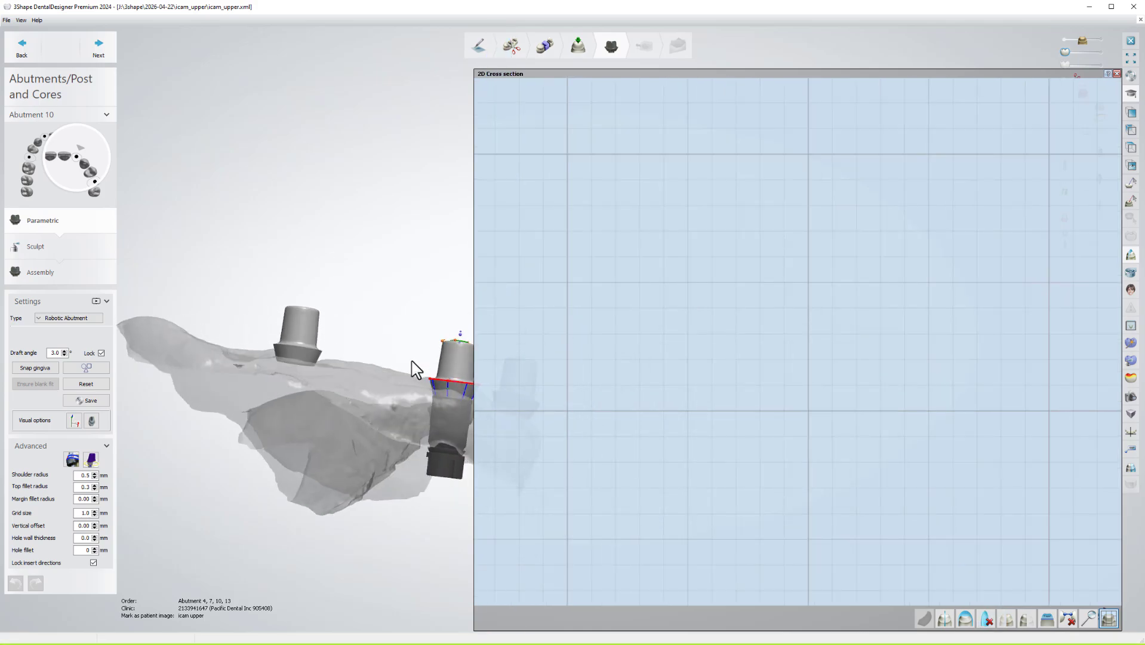
{"action": "left_click", "coordinate": [89, 157]}
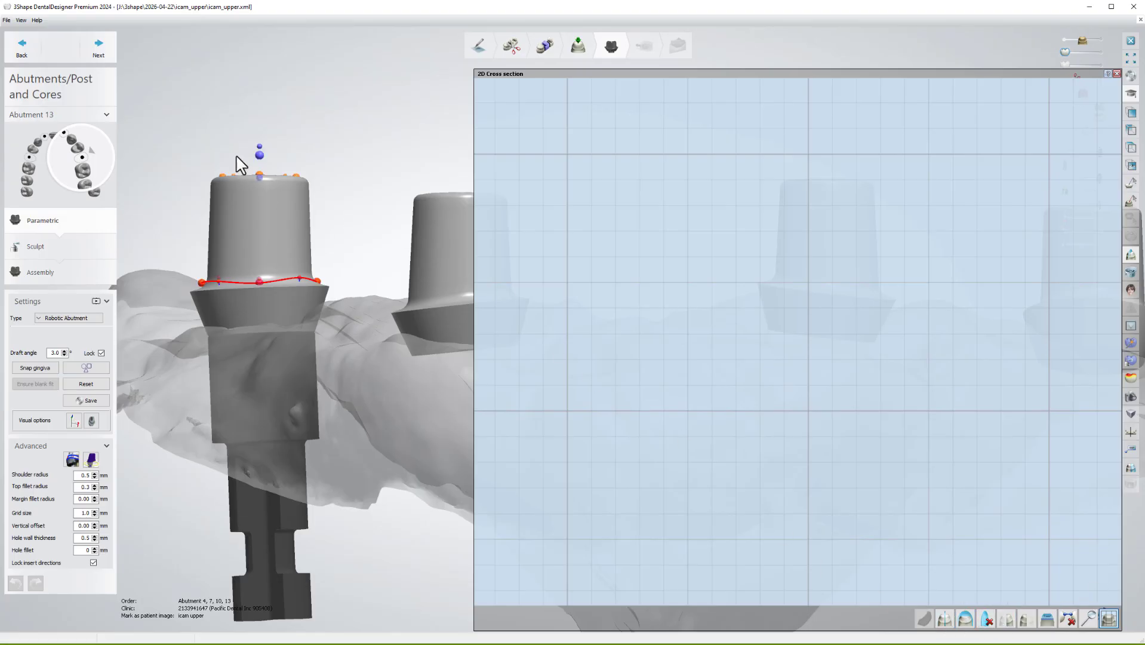
Cut a vertical cross-section through abutment 13 and centre its margin and screw profile.
{"action": "left_click", "coordinate": [252, 109]}
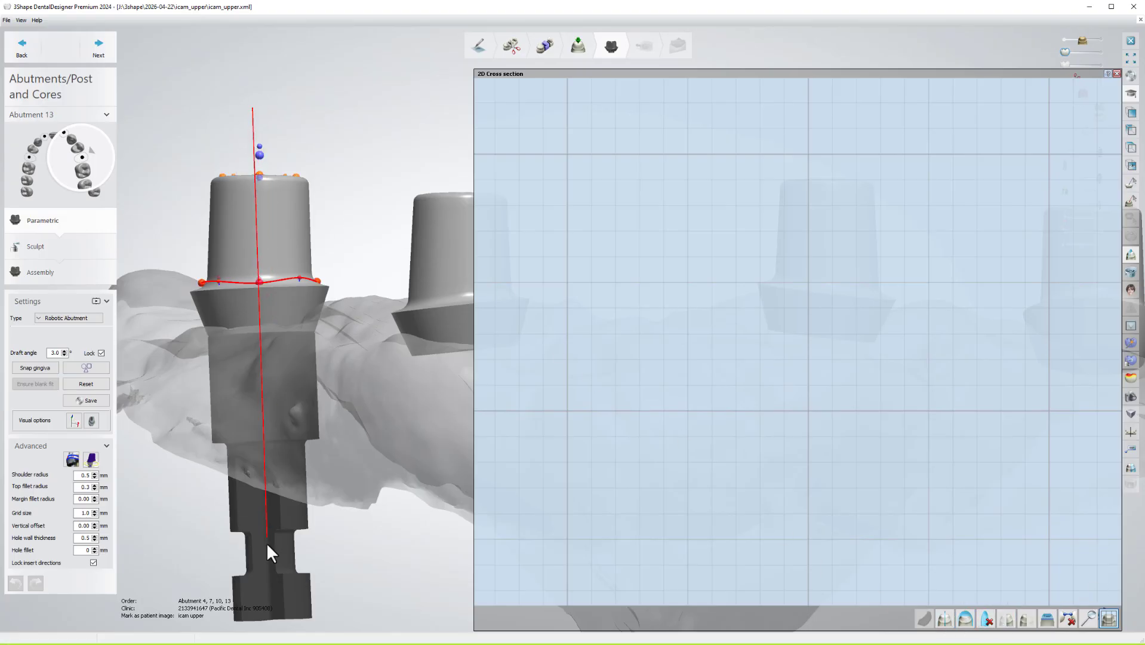
{"action": "left_click", "coordinate": [272, 615]}
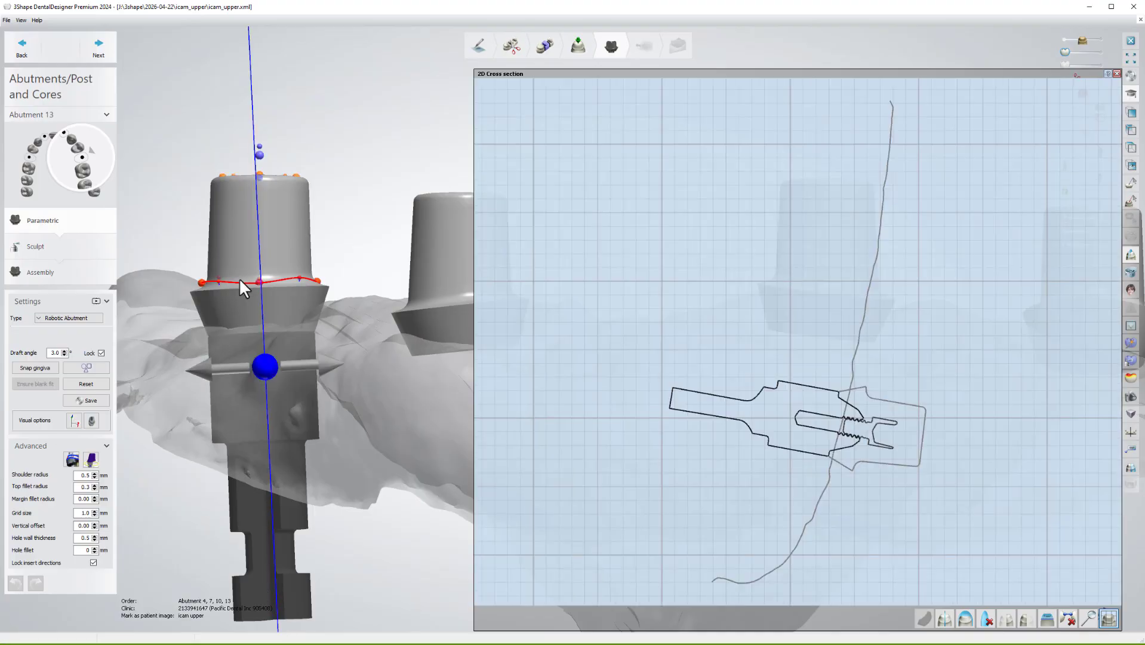
{"action": "scroll", "coordinate": [644, 427], "scroll_direction": "up", "scroll_amount": 5}
{"action": "scroll", "coordinate": [528, 406], "scroll_direction": "up", "scroll_amount": 4}
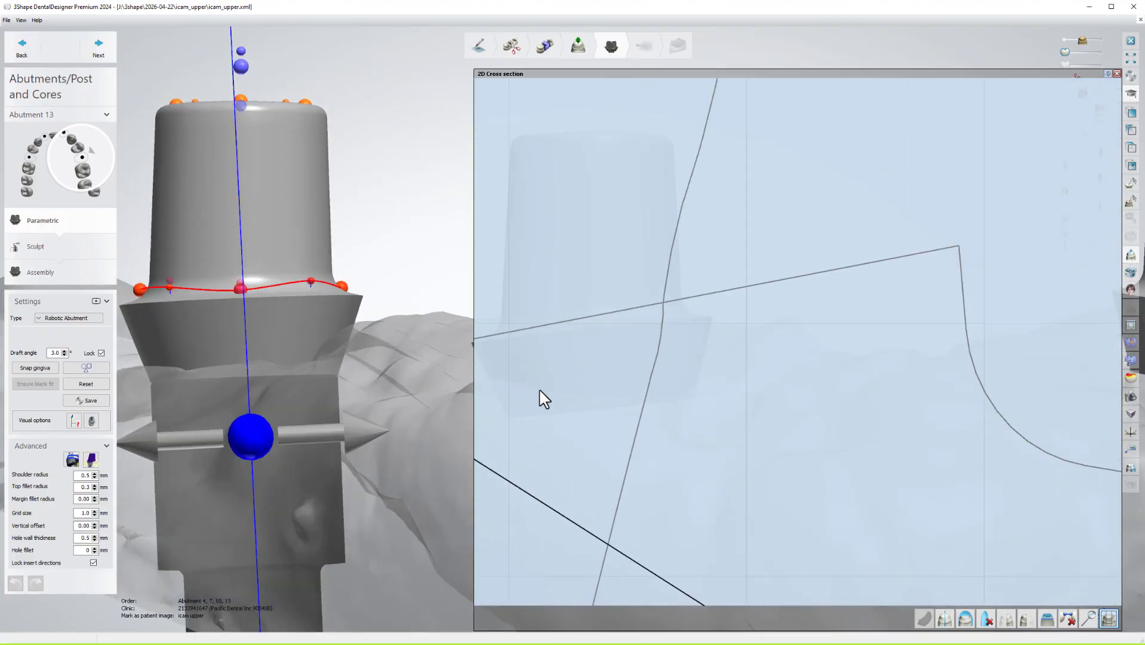
{"action": "middle_click_drag", "start_coordinate": [540, 389], "coordinate": [714, 357]}
{"action": "scroll", "coordinate": [661, 327], "scroll_direction": "up", "scroll_amount": 2}
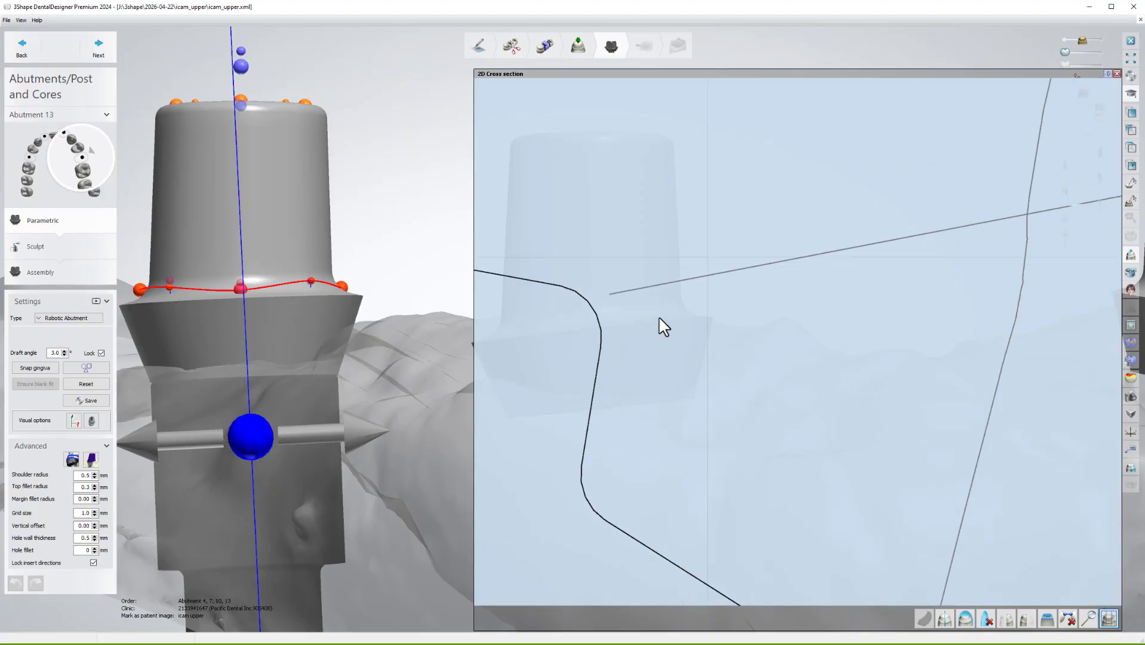
{"action": "scroll", "coordinate": [619, 317], "scroll_direction": "up", "scroll_amount": 2}
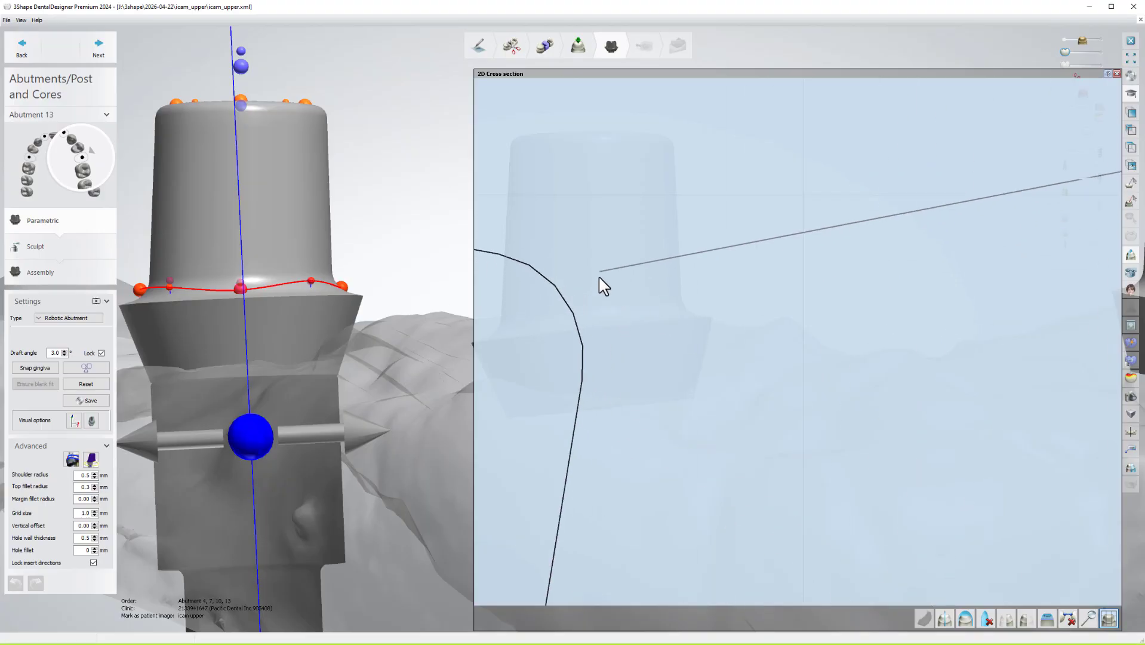
{"action": "scroll", "coordinate": [615, 325], "scroll_direction": "down", "scroll_amount": 6}
{"action": "scroll", "coordinate": [798, 327], "scroll_direction": "down", "scroll_amount": 2}
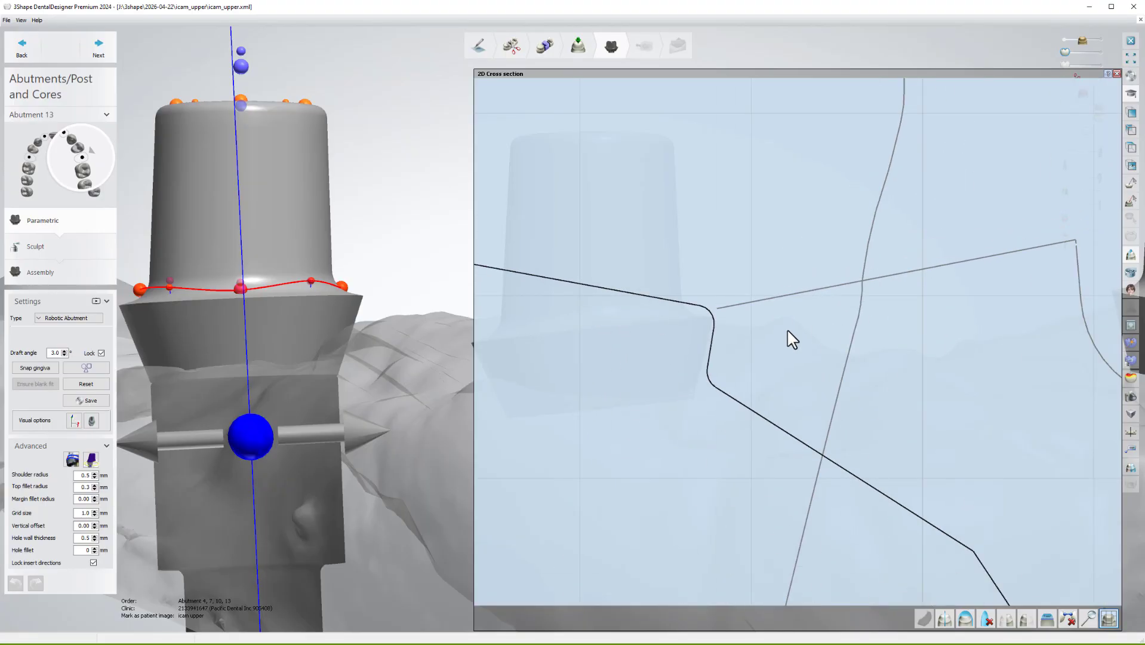
{"action": "scroll", "coordinate": [740, 334], "scroll_direction": "down", "scroll_amount": 3}
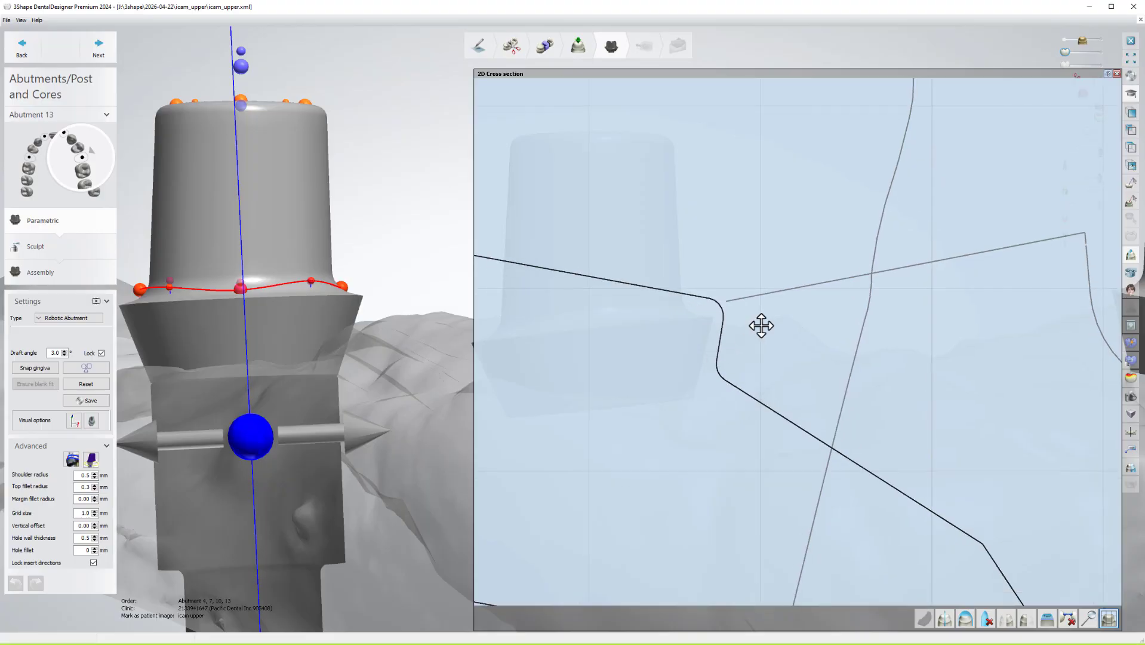
{"action": "scroll", "coordinate": [786, 306], "scroll_direction": "down", "scroll_amount": 1}
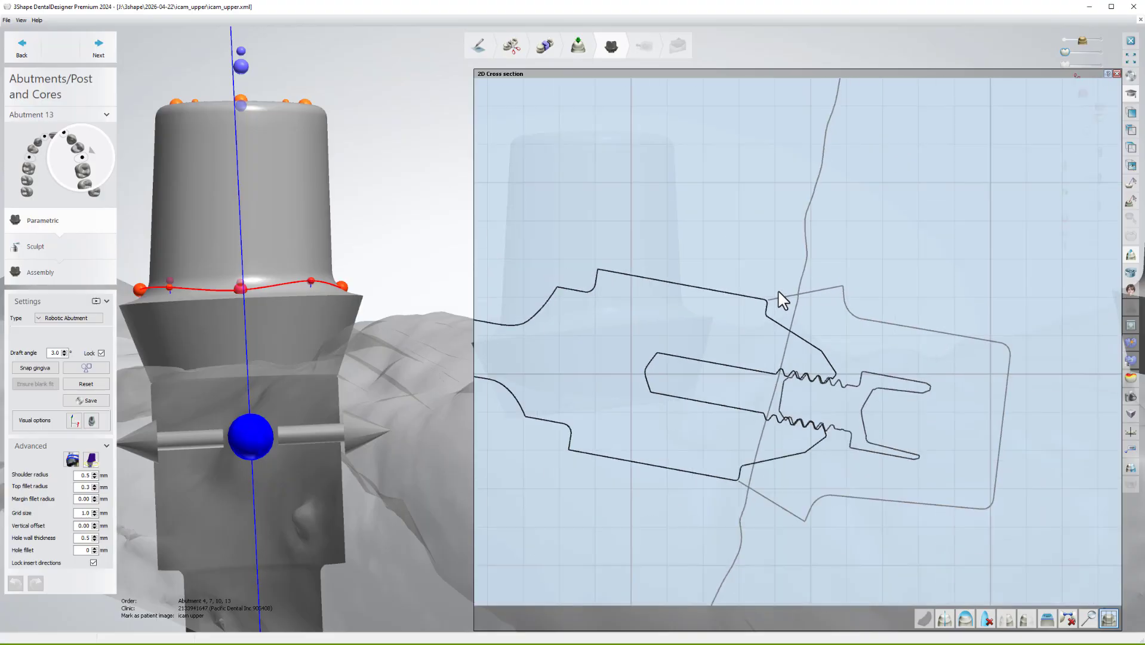
{"action": "scroll", "coordinate": [772, 285], "scroll_direction": "down", "scroll_amount": 1}
{"action": "middle_click_drag", "start_coordinate": [772, 285], "coordinate": [676, 267]}
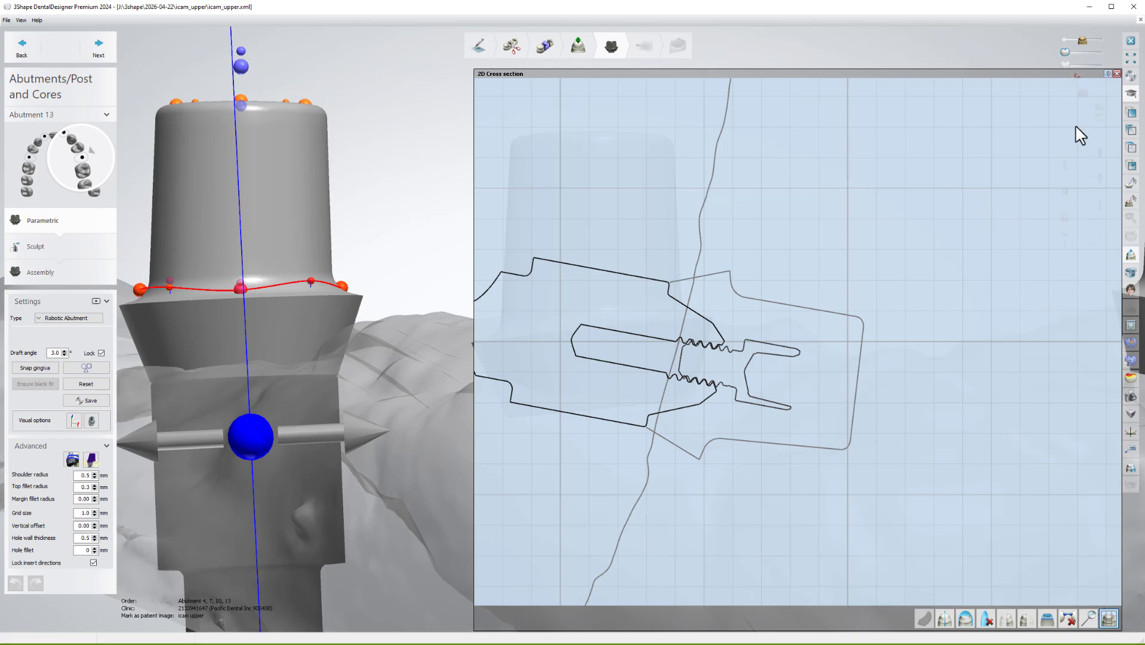
Hide the gingiva, clip the 3D view along the section plane and turn the abutment sideways.
{"action": "left_click", "coordinate": [1064, 42]}
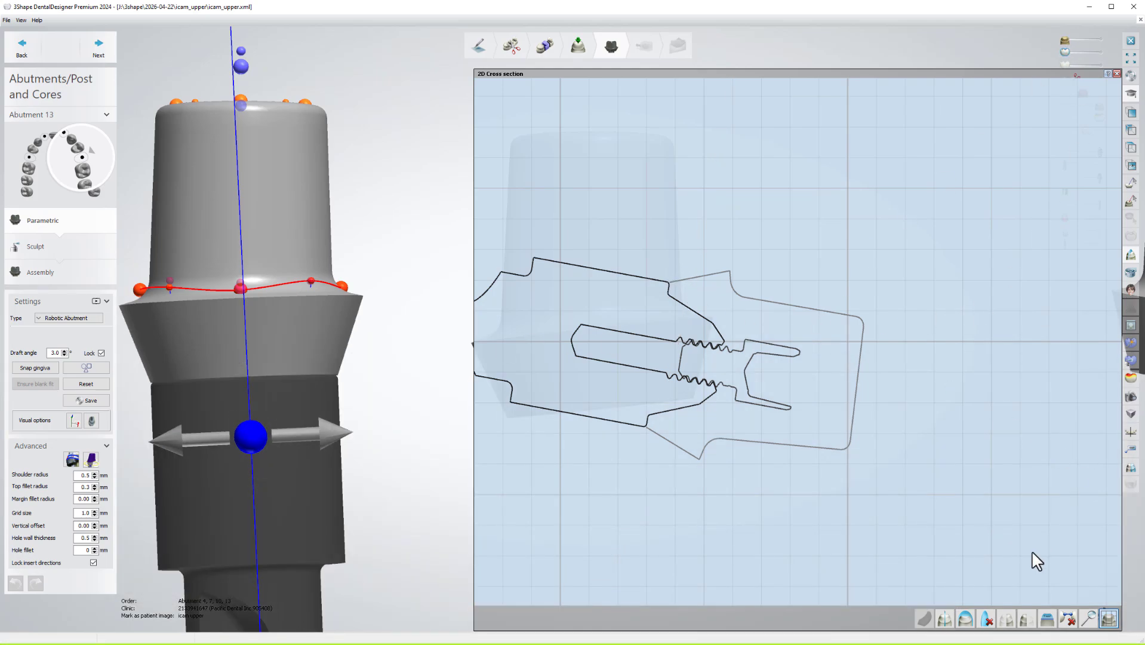
{"action": "left_click", "coordinate": [1005, 621]}
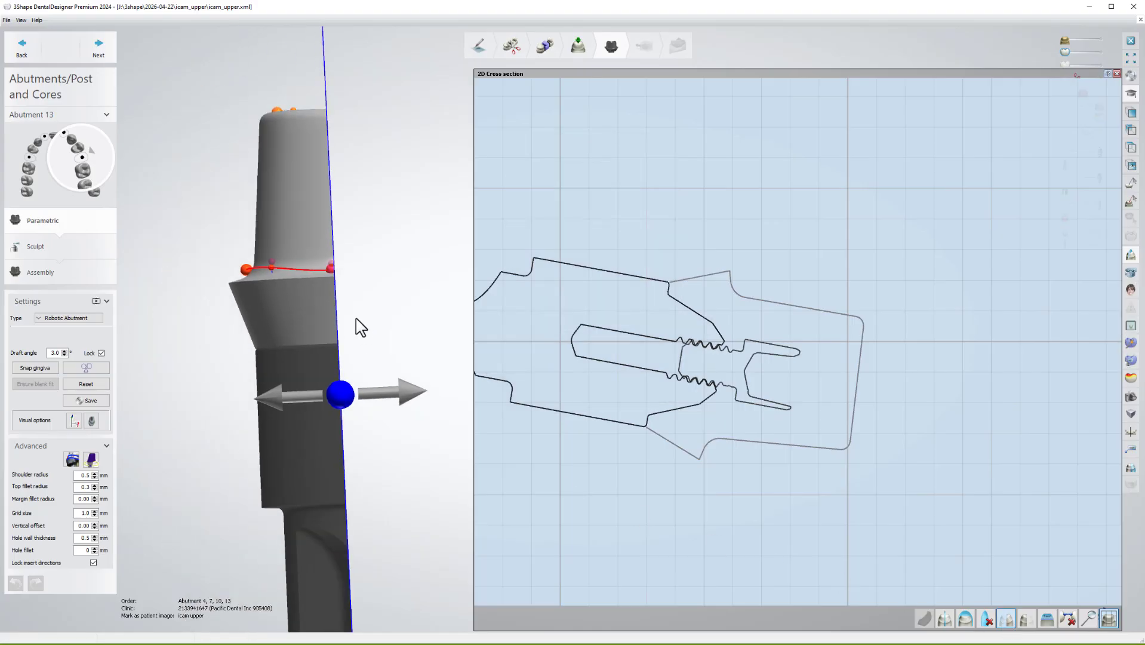
{"action": "scroll", "coordinate": [386, 365], "scroll_direction": "up", "scroll_amount": 9}
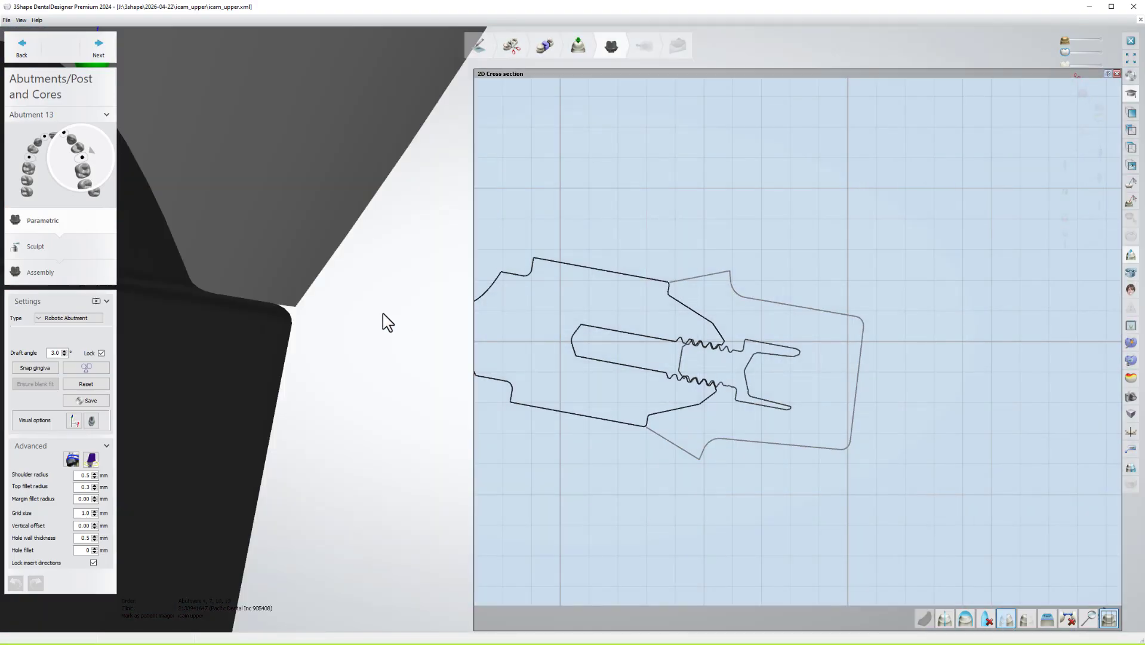
{"action": "scroll", "coordinate": [358, 313], "scroll_direction": "down", "scroll_amount": 5}
{"action": "mouse_move", "coordinate": [328, 304]}
{"action": "right_mouse_down"}
{"action": "mouse_move", "coordinate": [348, 317]}
{"action": "mouse_move", "coordinate": [338, 307]}
{"action": "right_mouse_up"}
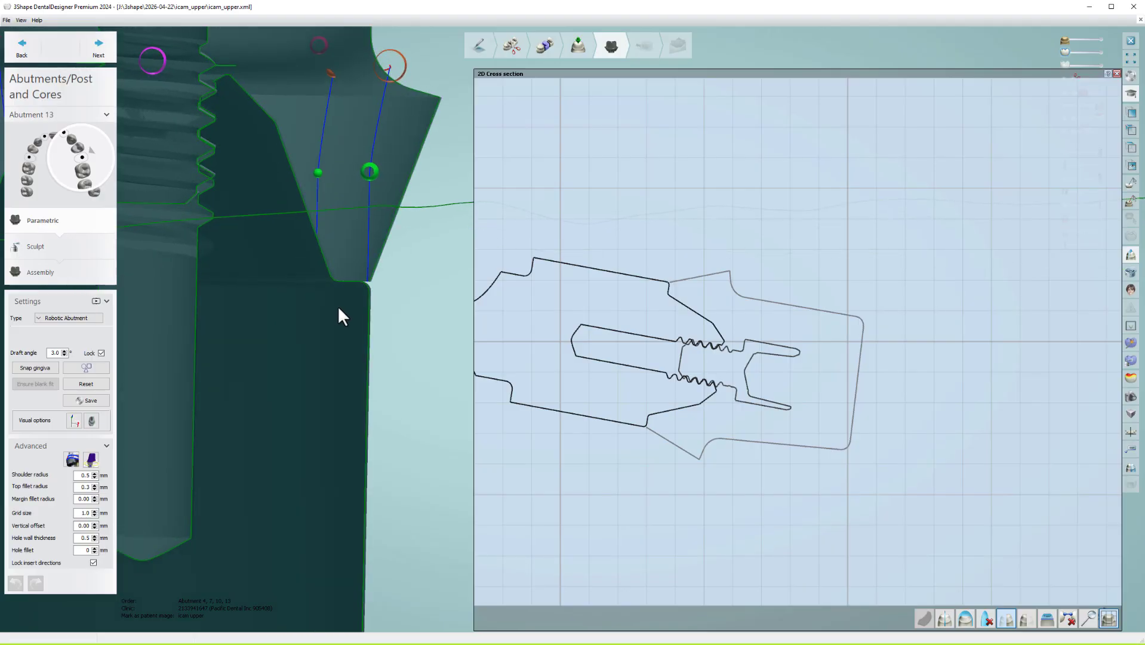
{"action": "scroll", "coordinate": [358, 280], "scroll_direction": "up", "scroll_amount": 6}
{"action": "scroll", "coordinate": [358, 296], "scroll_direction": "down", "scroll_amount": 4}
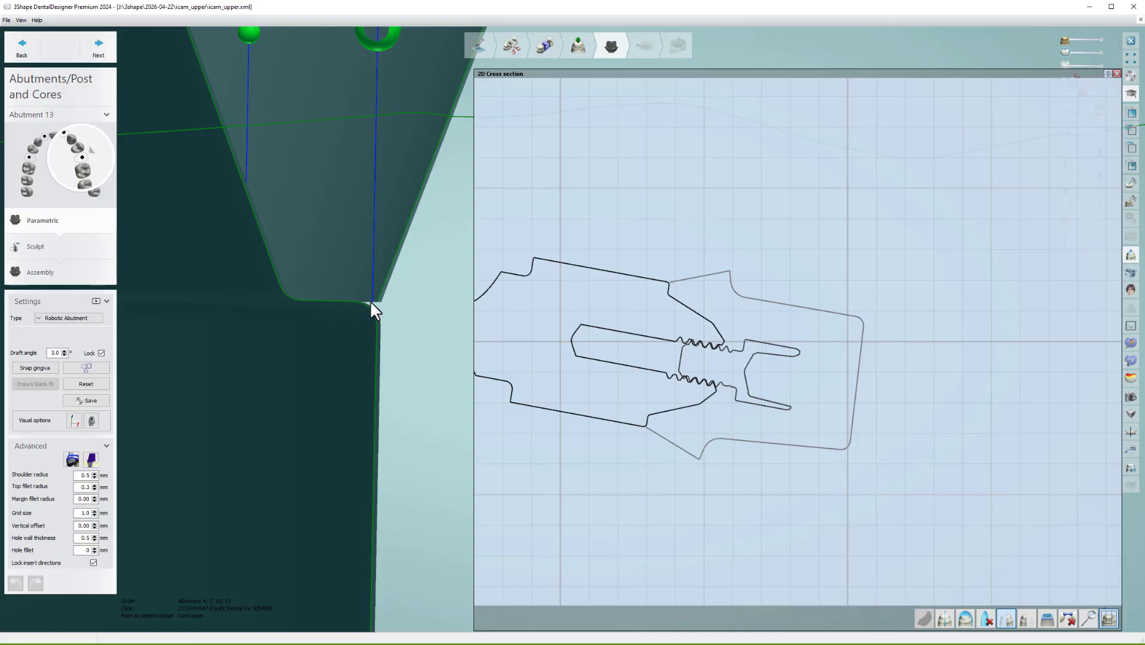
{"action": "scroll", "coordinate": [370, 302], "scroll_direction": "down", "scroll_amount": 5}
{"action": "right_click_drag", "start_coordinate": [375, 311], "coordinate": [425, 312]}
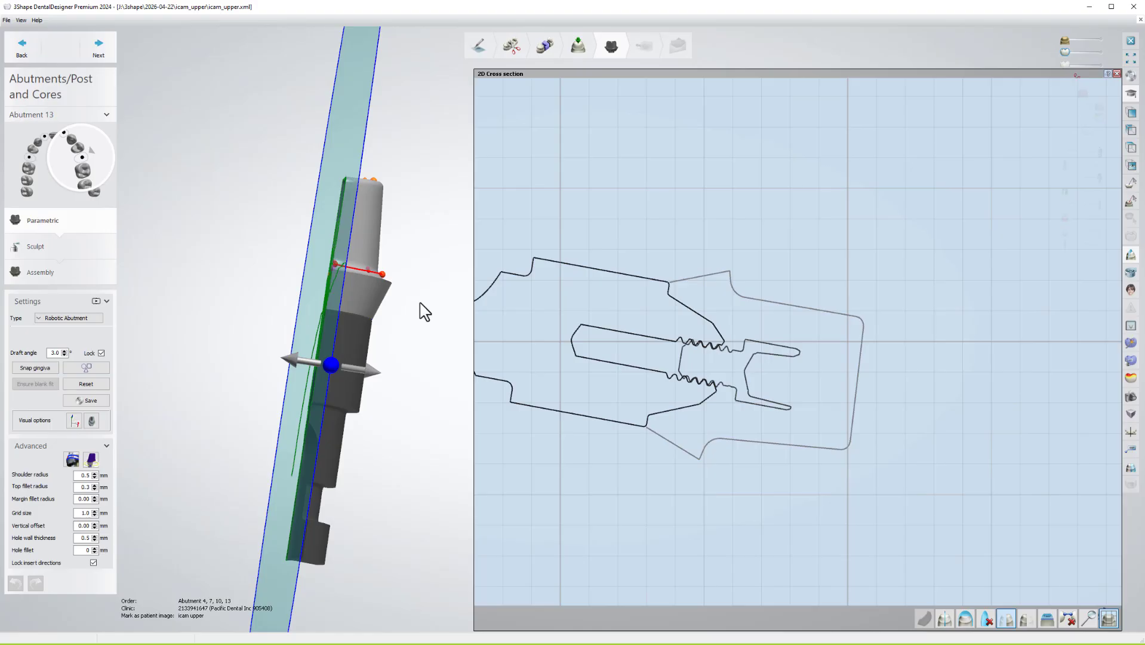
Close the 2D cross-section window and rotate the view to review all four abutments.
{"action": "left_click", "coordinate": [1116, 73]}
{"action": "middle_click_drag", "start_coordinate": [600, 327], "coordinate": [756, 334]}
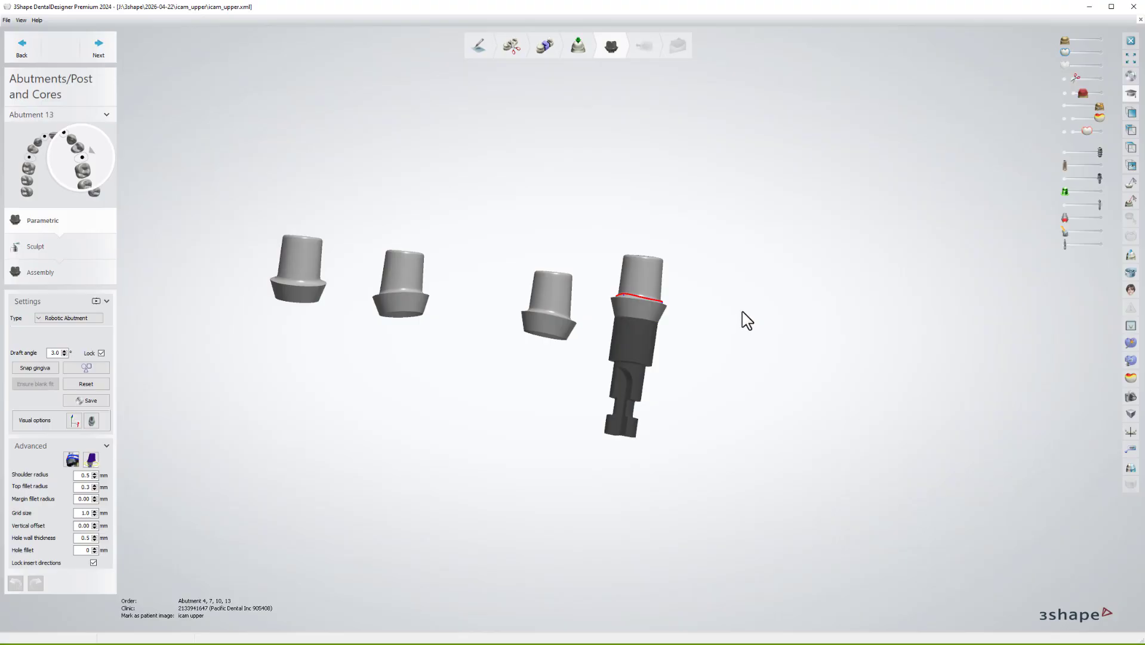
{"action": "mouse_move", "coordinate": [715, 292]}
{"action": "right_click_drag", "start_coordinate": [695, 307], "coordinate": [691, 283]}
{"action": "middle_click_drag", "start_coordinate": [688, 274], "coordinate": [560, 285]}
{"action": "scroll", "coordinate": [641, 281], "scroll_direction": "up", "scroll_amount": 7}
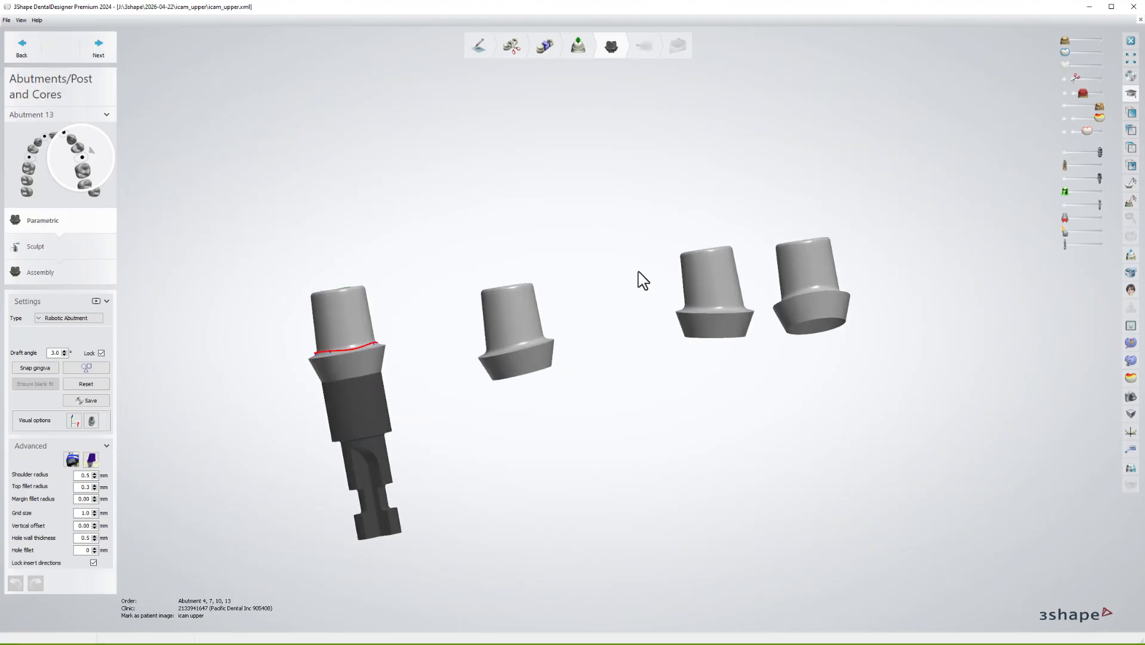
{"action": "right_click_drag", "start_coordinate": [639, 271], "coordinate": [626, 282]}
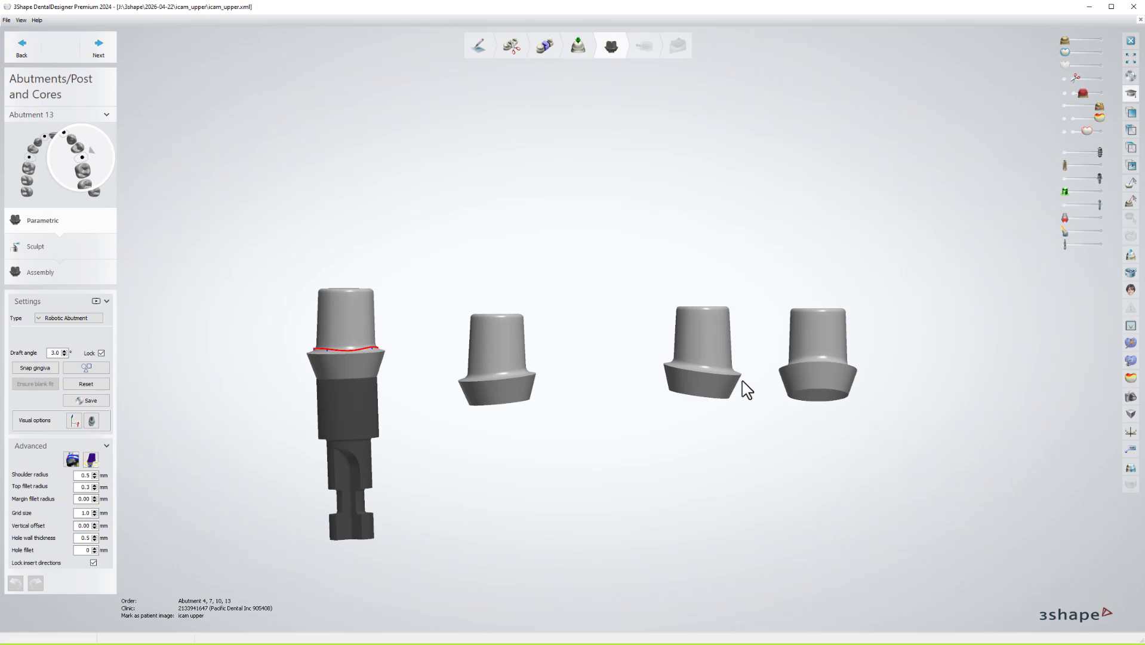
Close the design without saving and acknowledge the abutment limitations warning.
{"action": "left_click", "coordinate": [1133, 7]}
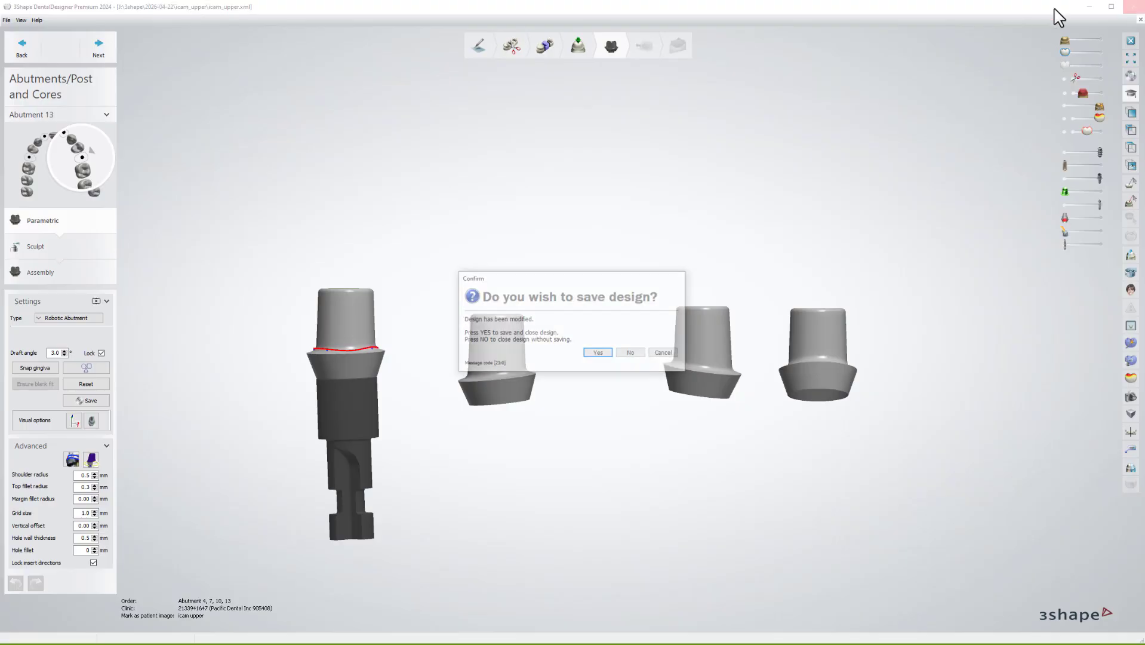
{"action": "left_click", "coordinate": [633, 353]}
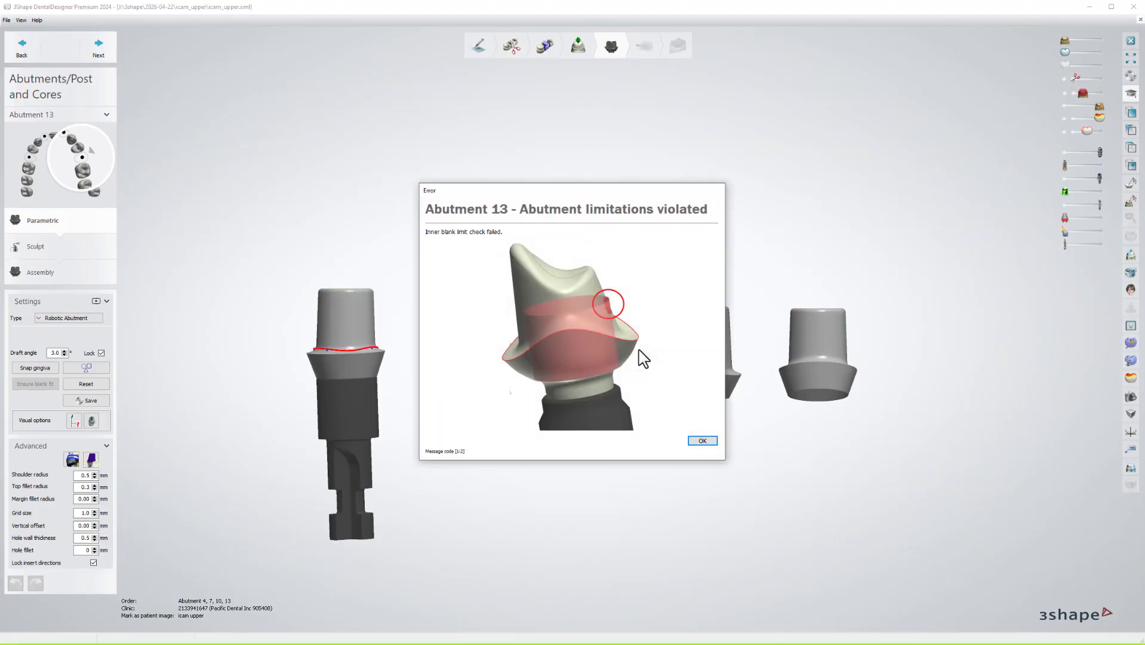
{"action": "left_click", "coordinate": [702, 441]}
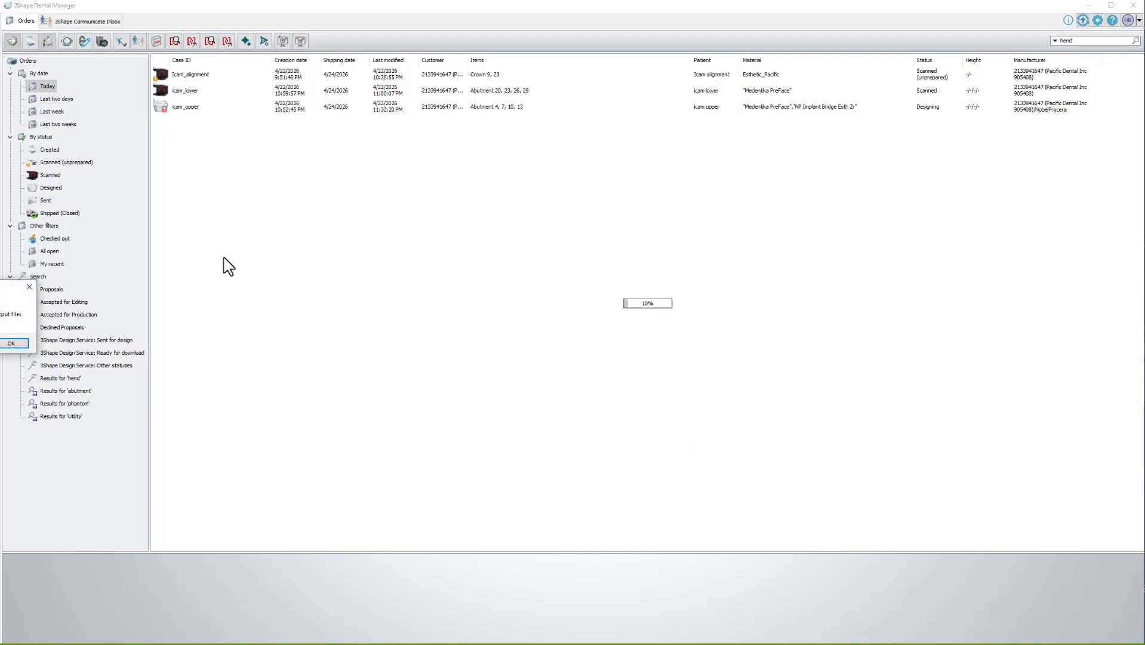
Dismiss the leftover message and review the icam_upper and icam_lower case details.
{"action": "left_click", "coordinate": [14, 343]}
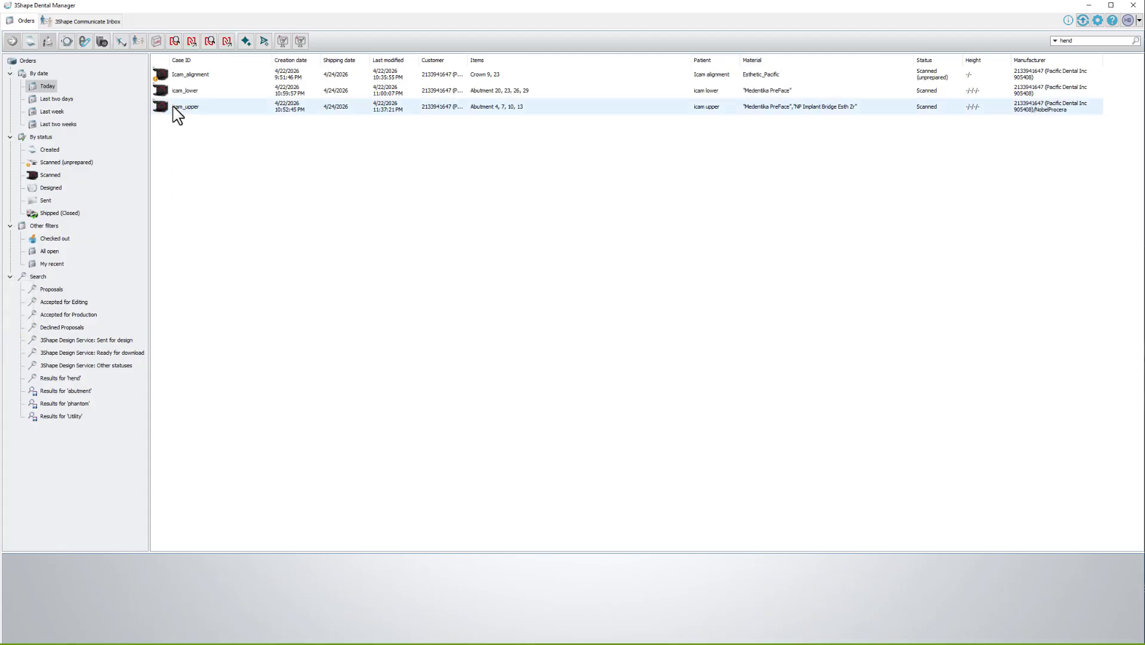
{"action": "left_click", "coordinate": [178, 112]}
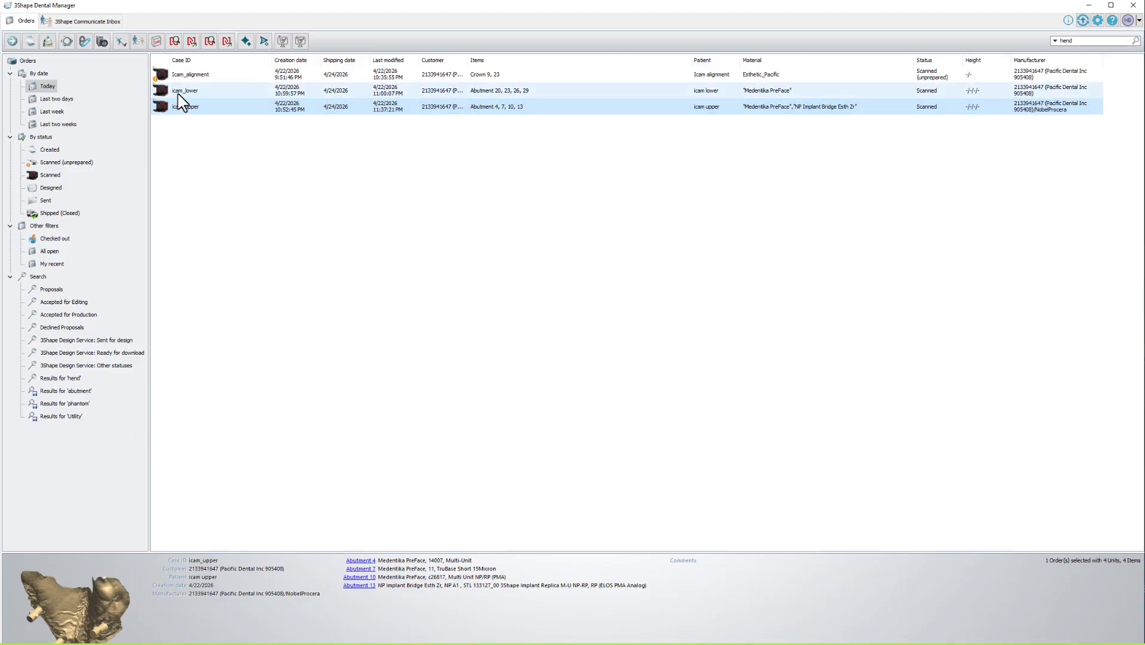
{"action": "left_click", "coordinate": [178, 95]}
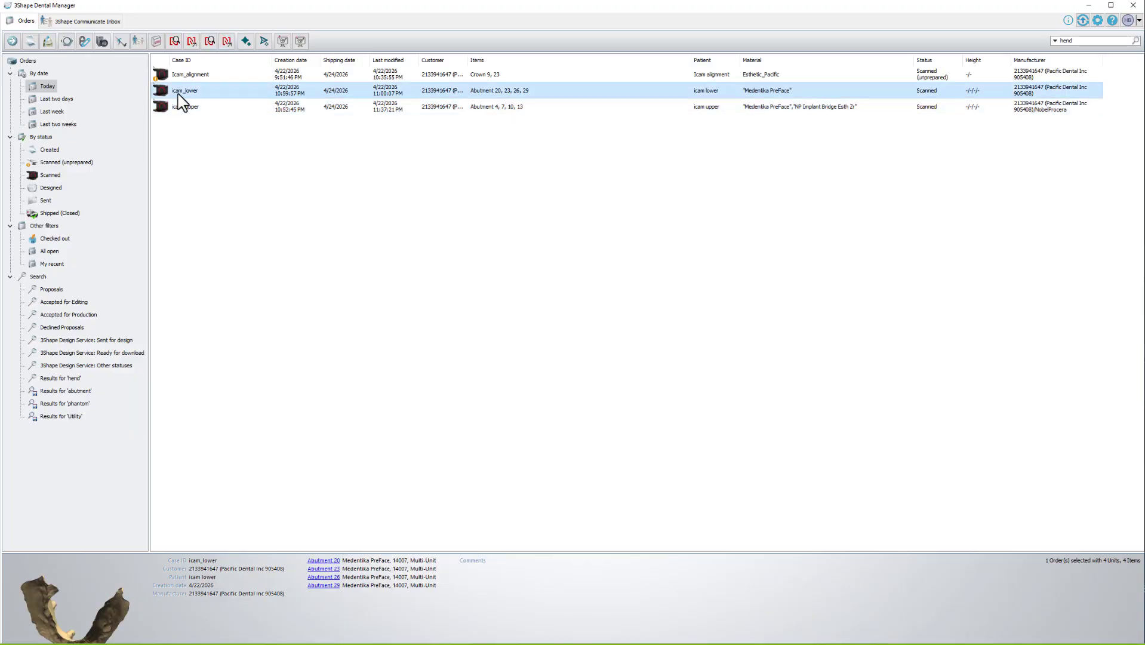
Check the 'hend' saved search's single case, then show the empty 'Utility' search results.
{"action": "left_click", "coordinate": [65, 378]}
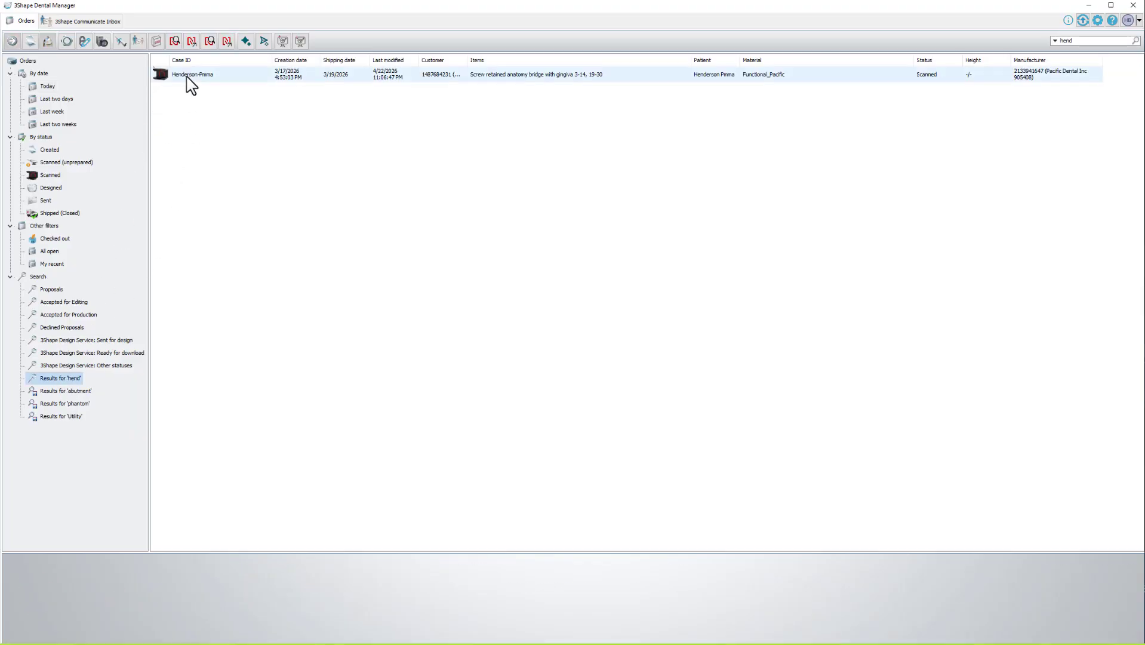
{"action": "left_click", "coordinate": [188, 84]}
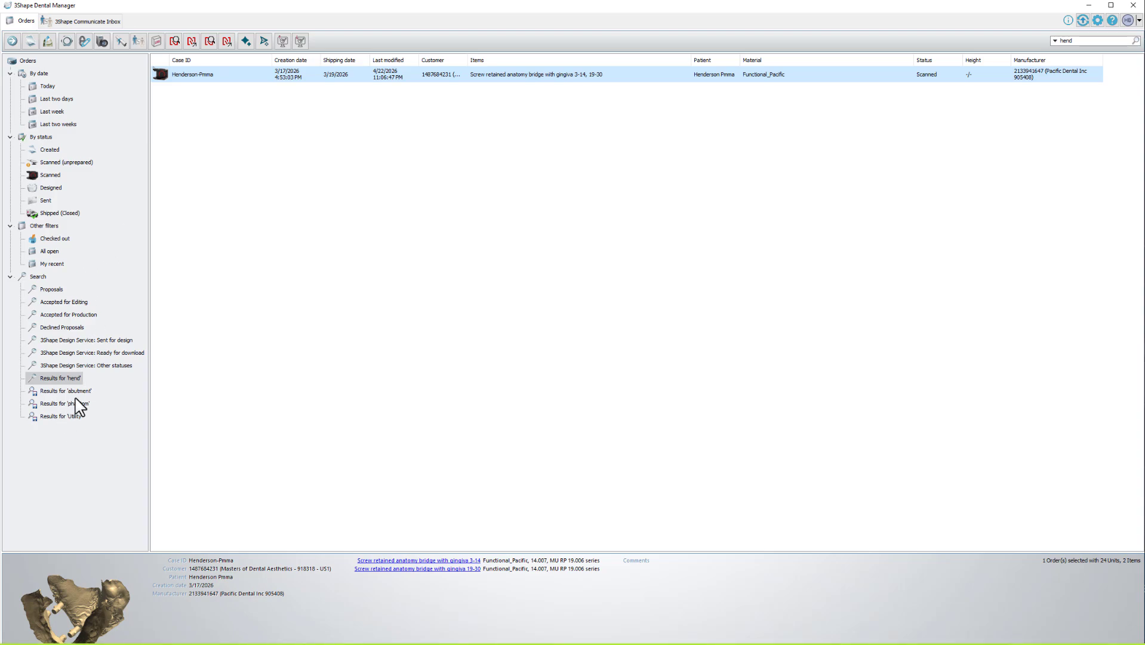
{"action": "left_click", "coordinate": [67, 416]}
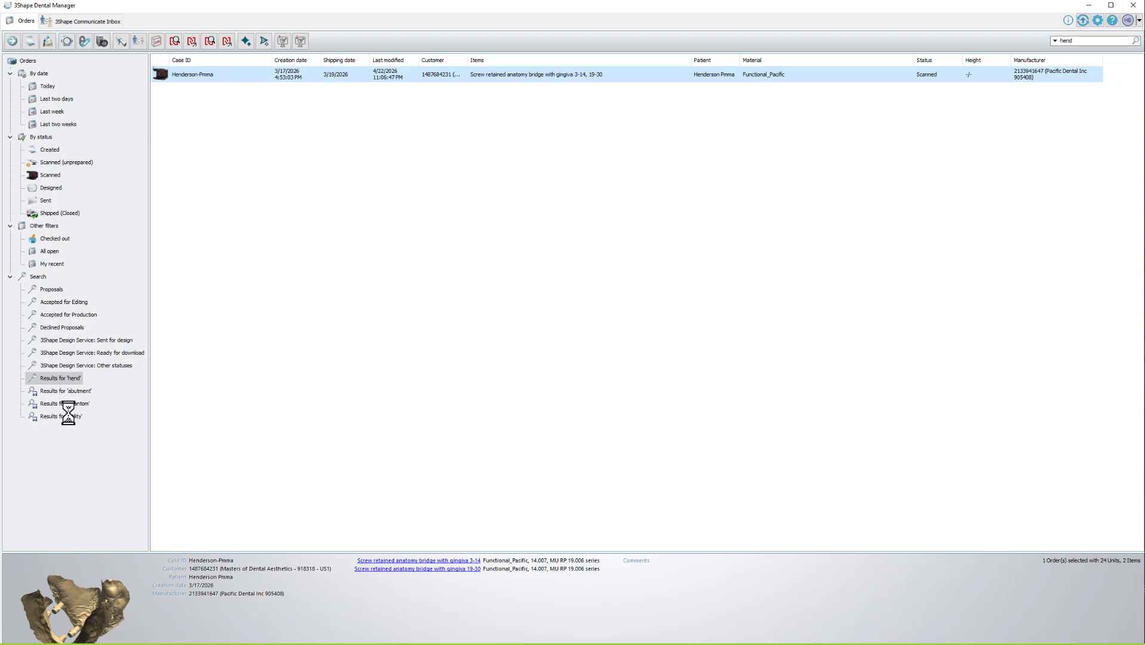
{"action": "right_click", "coordinate": [235, 120]}
{"action": "left_click", "coordinate": [262, 129]}
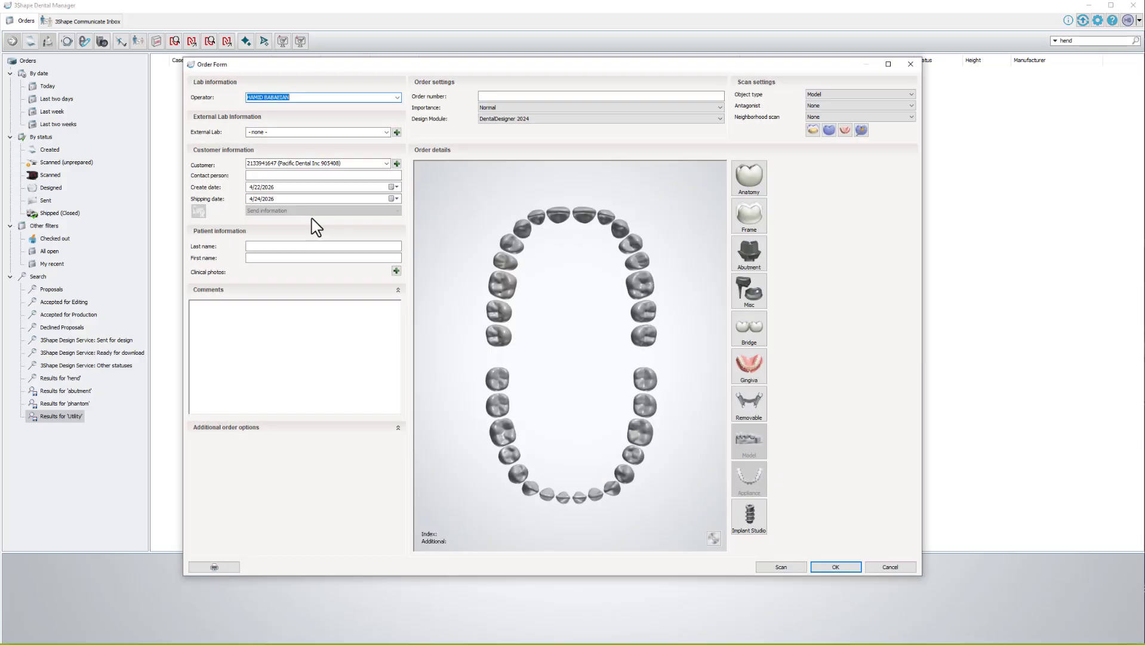
{"action": "left_click", "coordinate": [320, 246]}
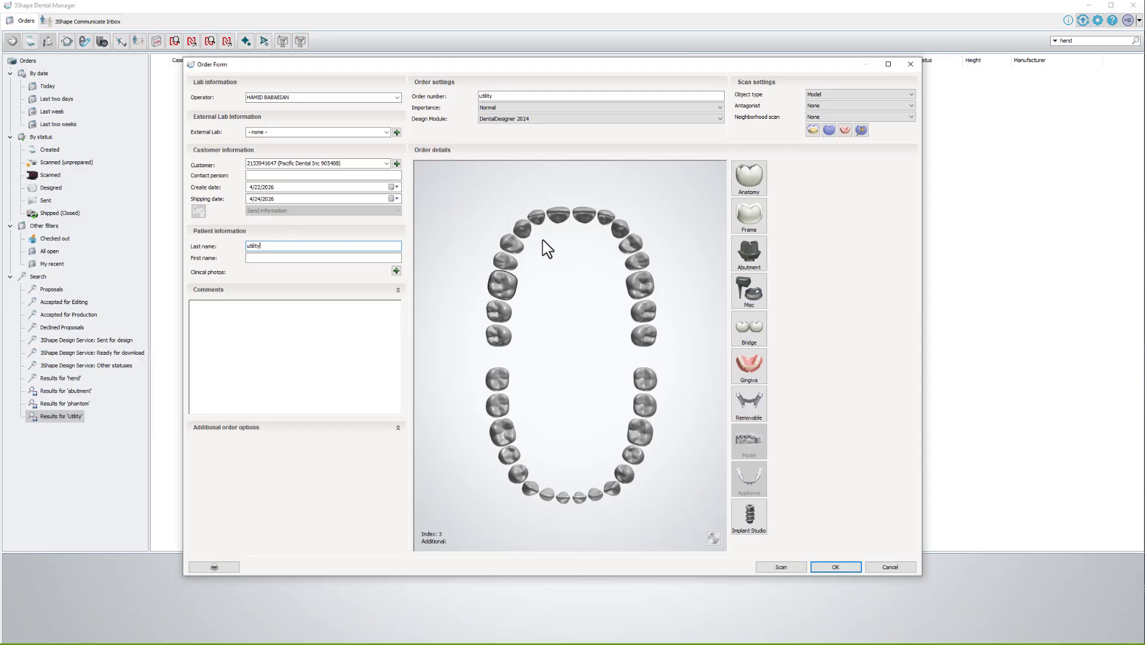
{"action": "left_click", "coordinate": [583, 215]}
{"action": "left_click", "coordinate": [579, 498]}
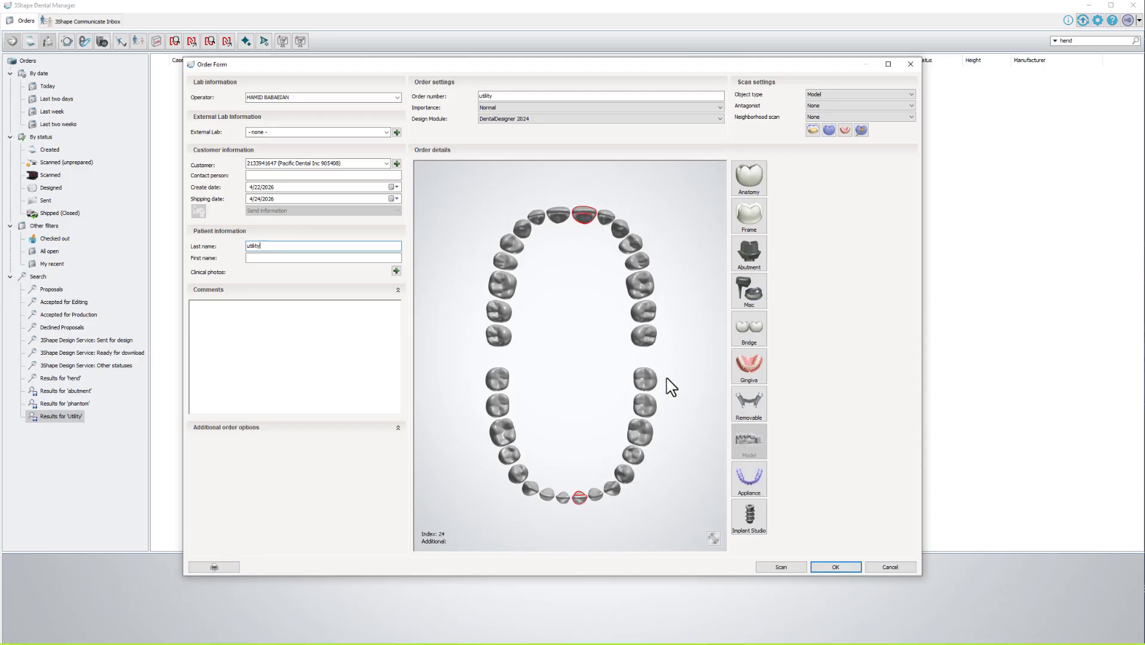
{"action": "left_click", "coordinate": [748, 176]}
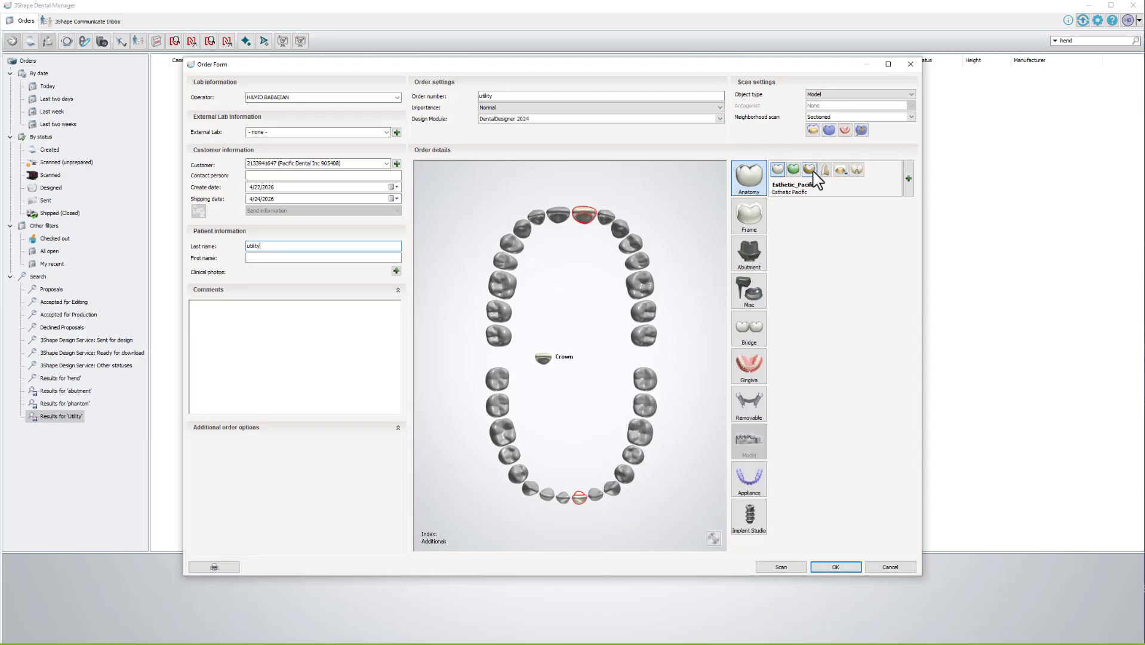
{"action": "left_click", "coordinate": [826, 117]}
{"action": "left_click", "coordinate": [822, 133]}
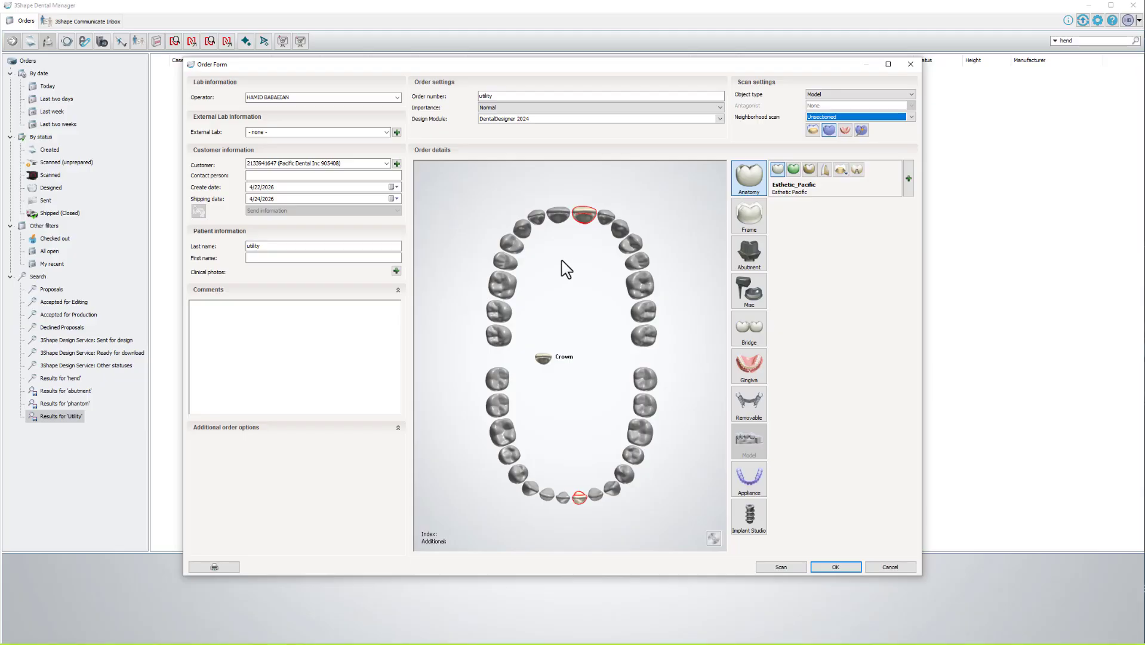
{"action": "left_click", "coordinate": [815, 129]}
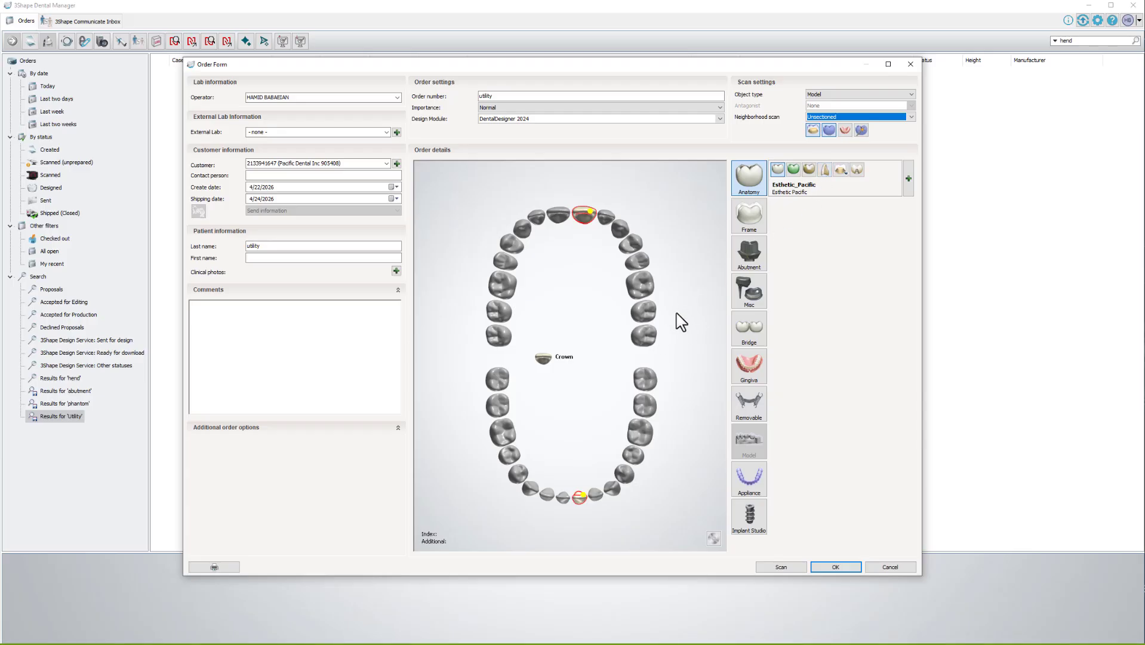
{"action": "left_click", "coordinate": [830, 130]}
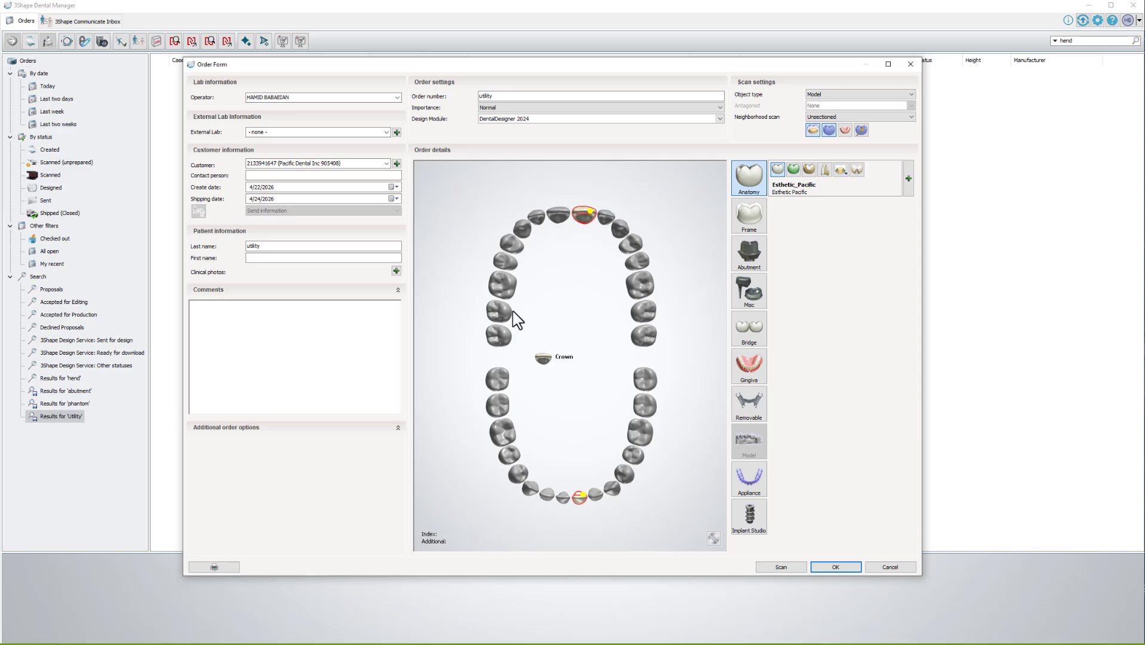
{"action": "left_click", "coordinate": [816, 119]}
{"action": "left_click", "coordinate": [824, 133]}
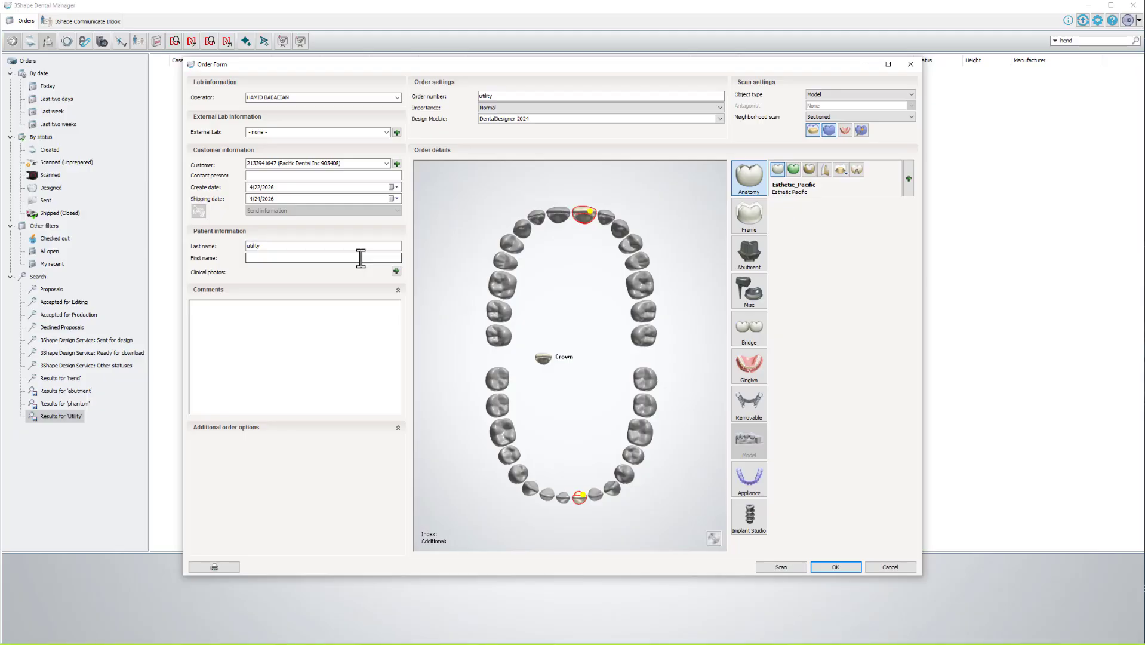
{"action": "left_click", "coordinate": [910, 64]}
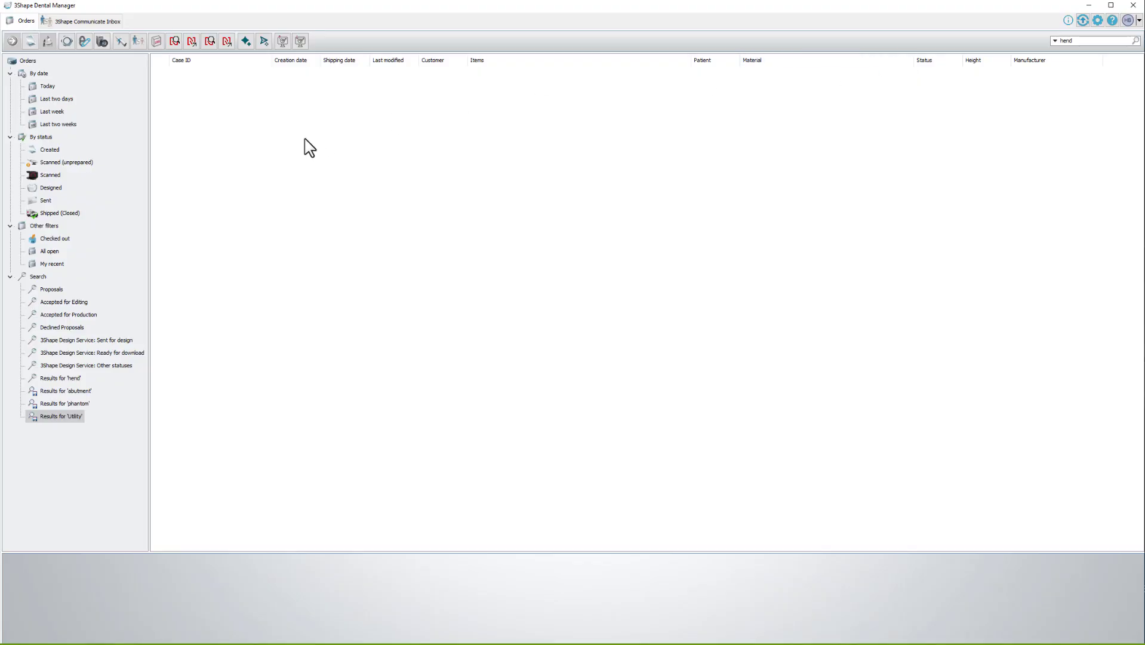